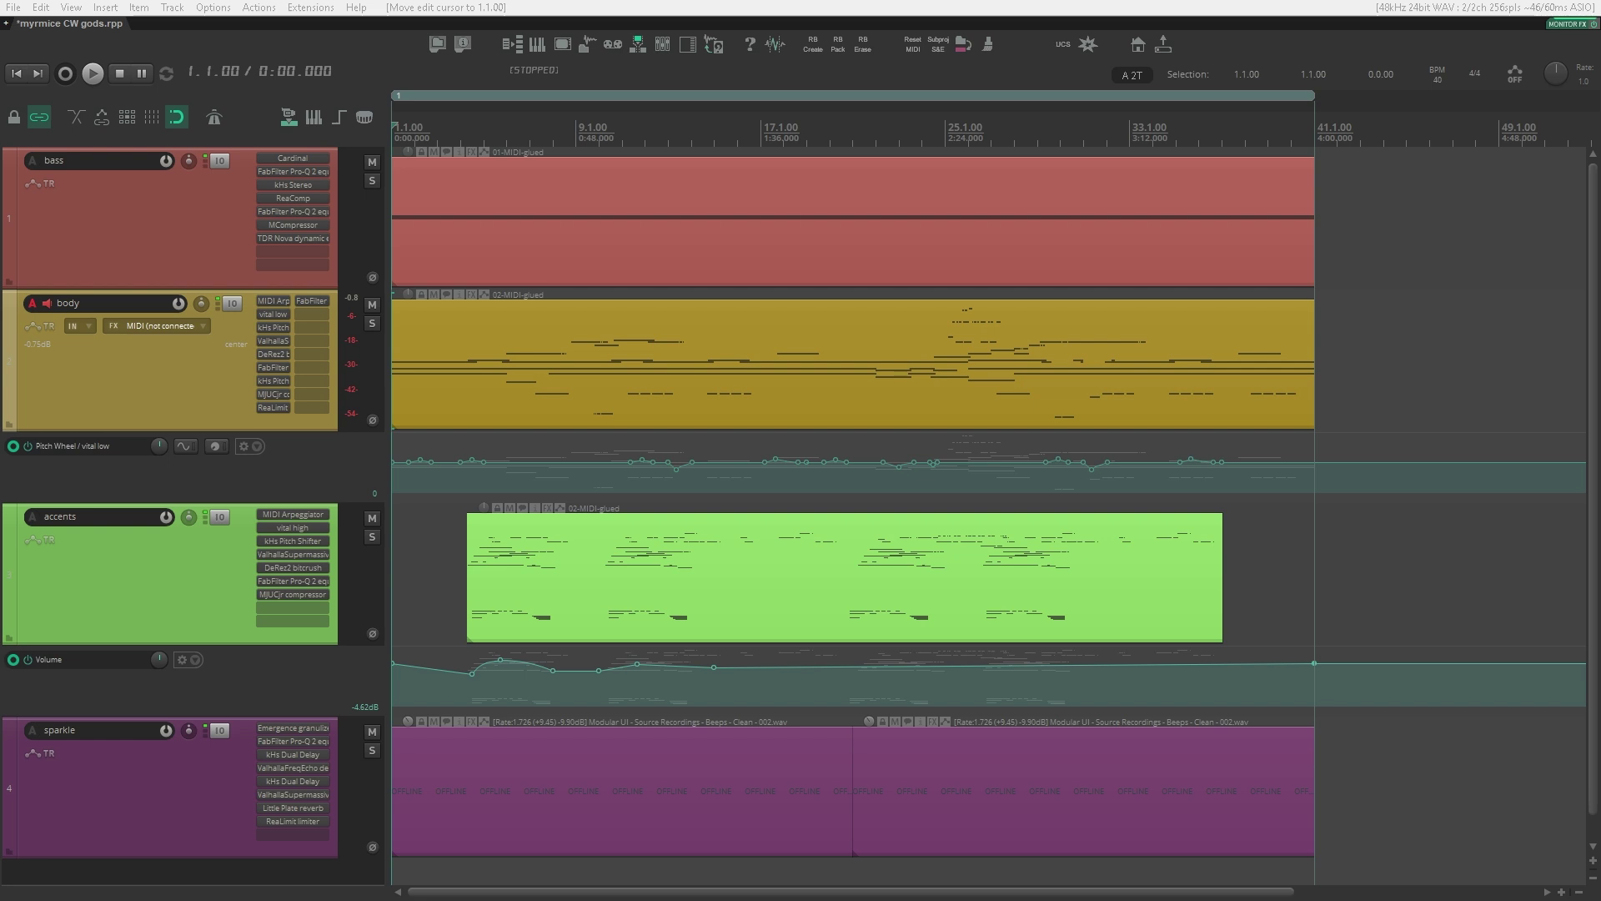
Step: Move the track selection from the sparkle track through the accents track to the bass track
left_click(1511, 774)
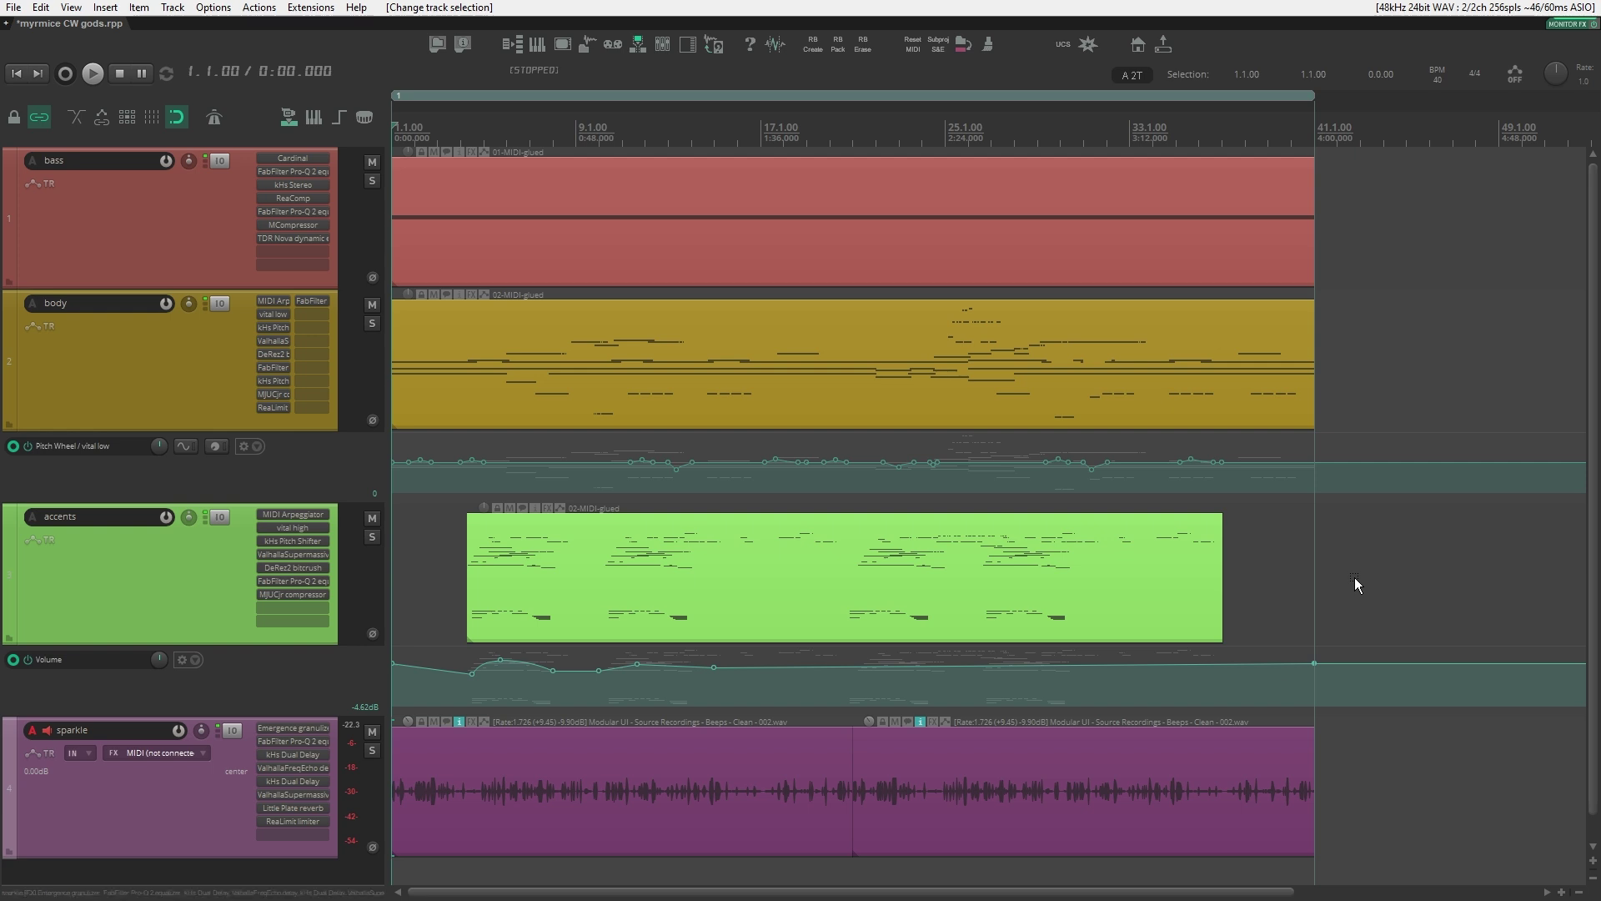
key("Up")
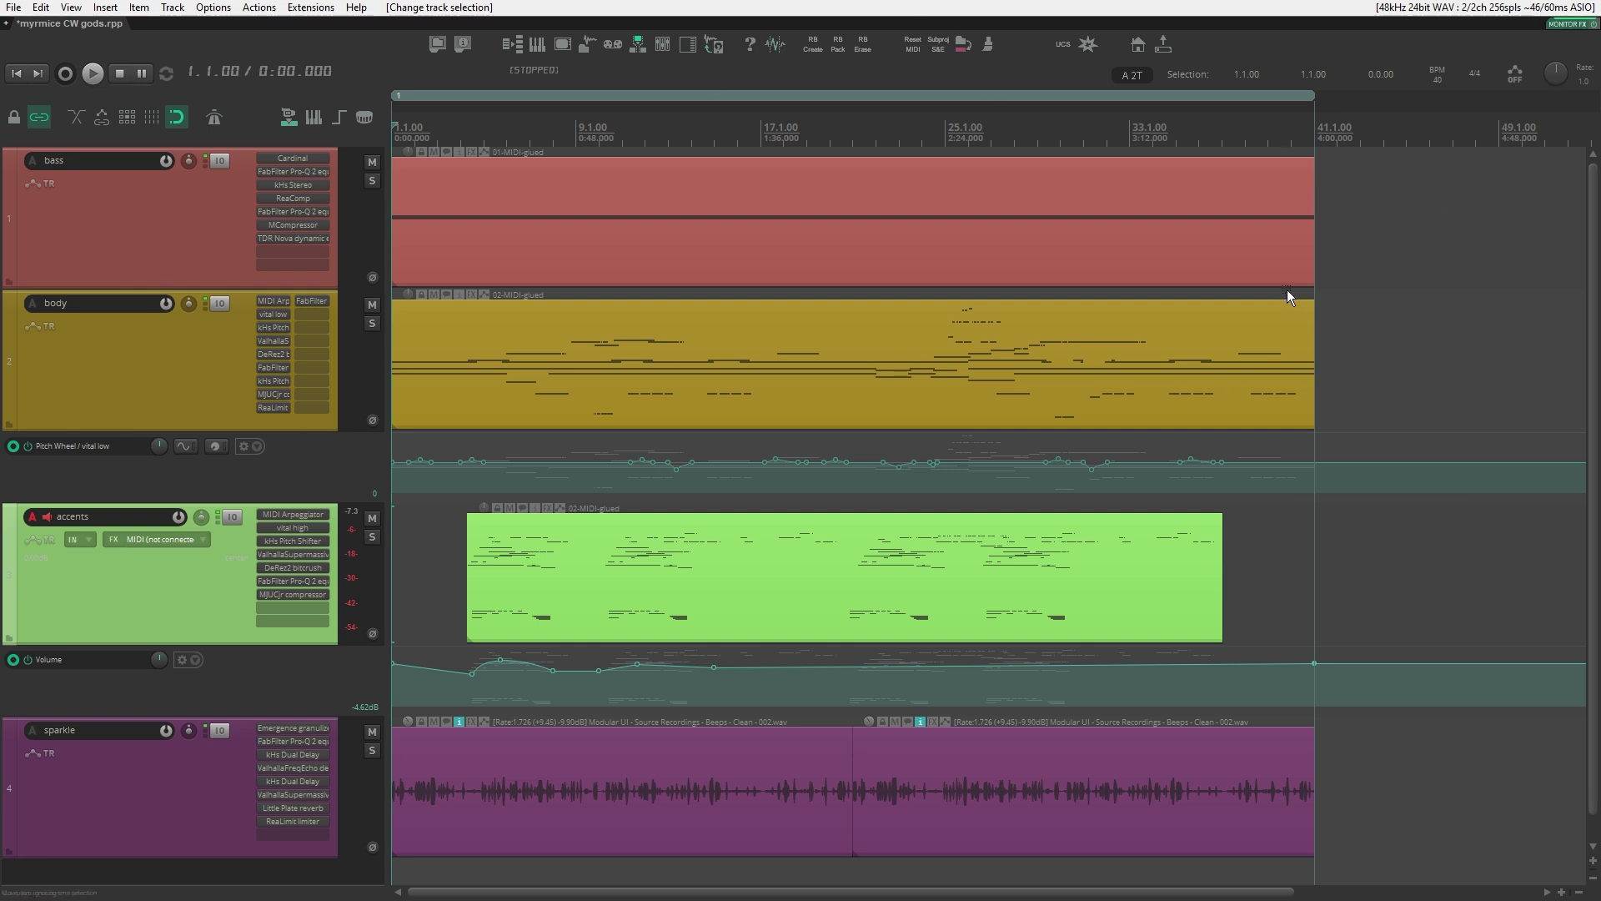
left_click(1373, 287)
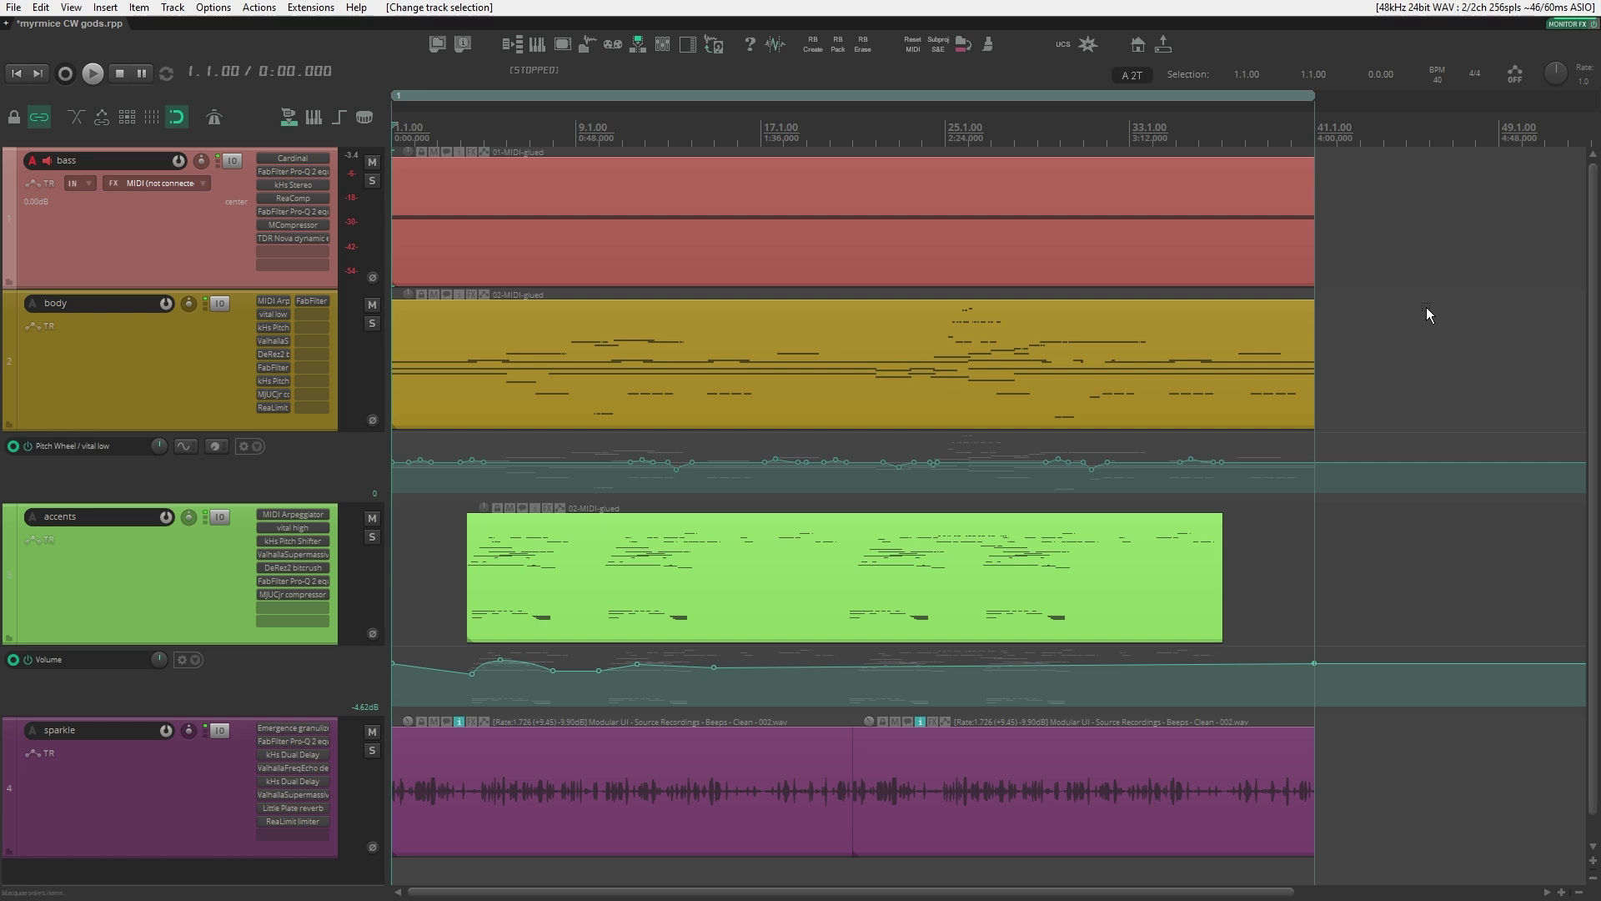
left_click_drag(1481, 208, 1383, 223)
left_click(193, 447)
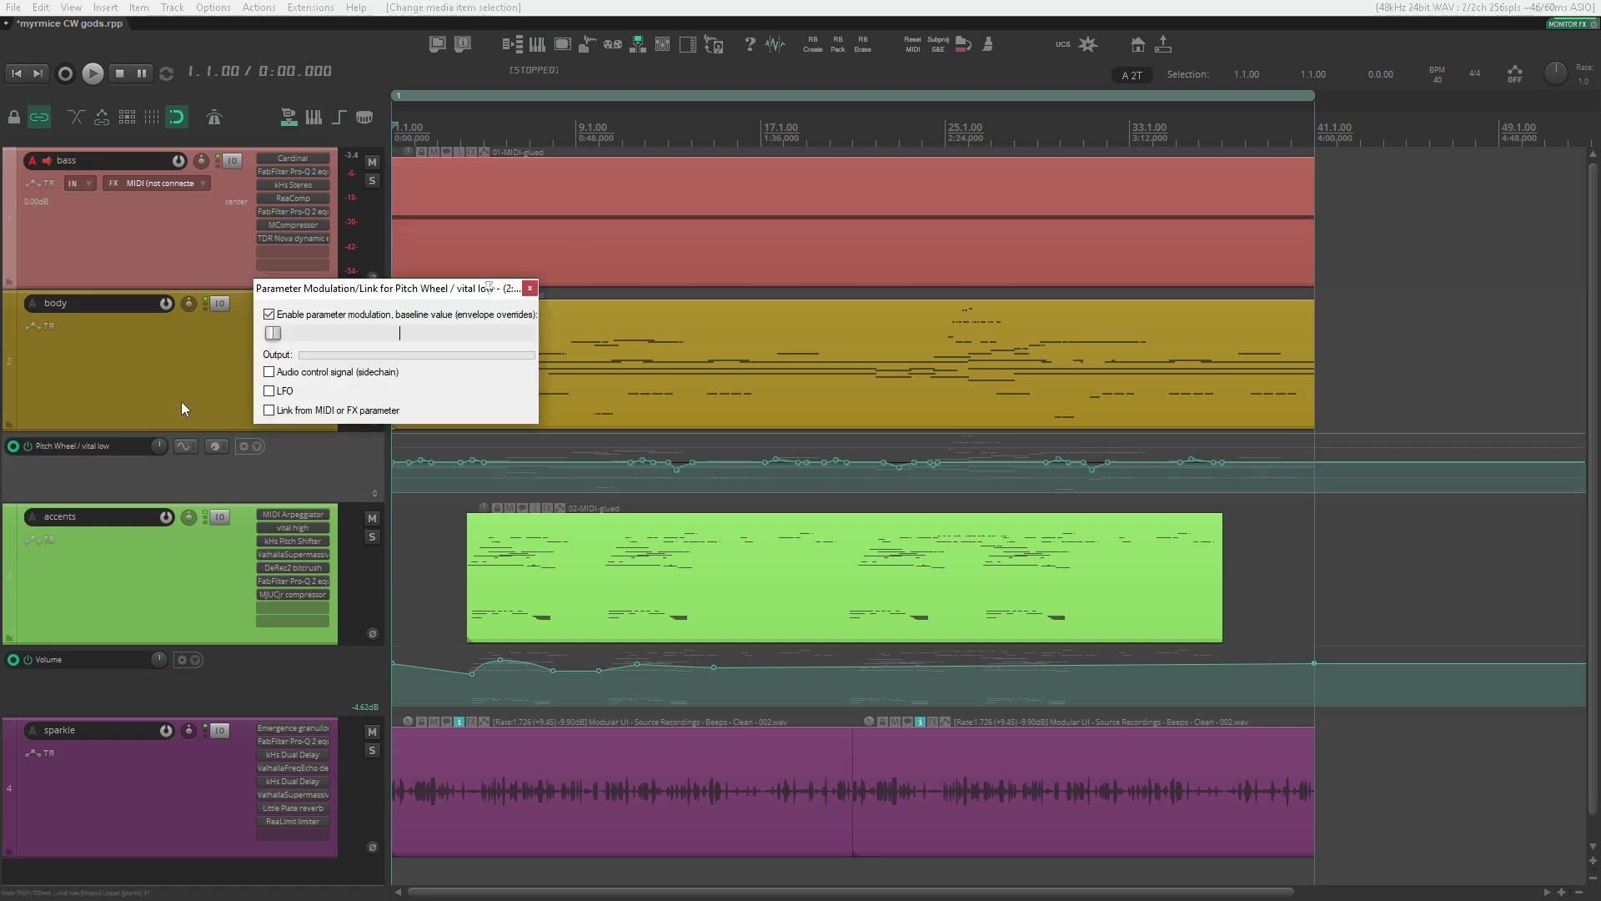
left_click(177, 399)
left_click(407, 291)
key("Escape")
left_click(192, 241)
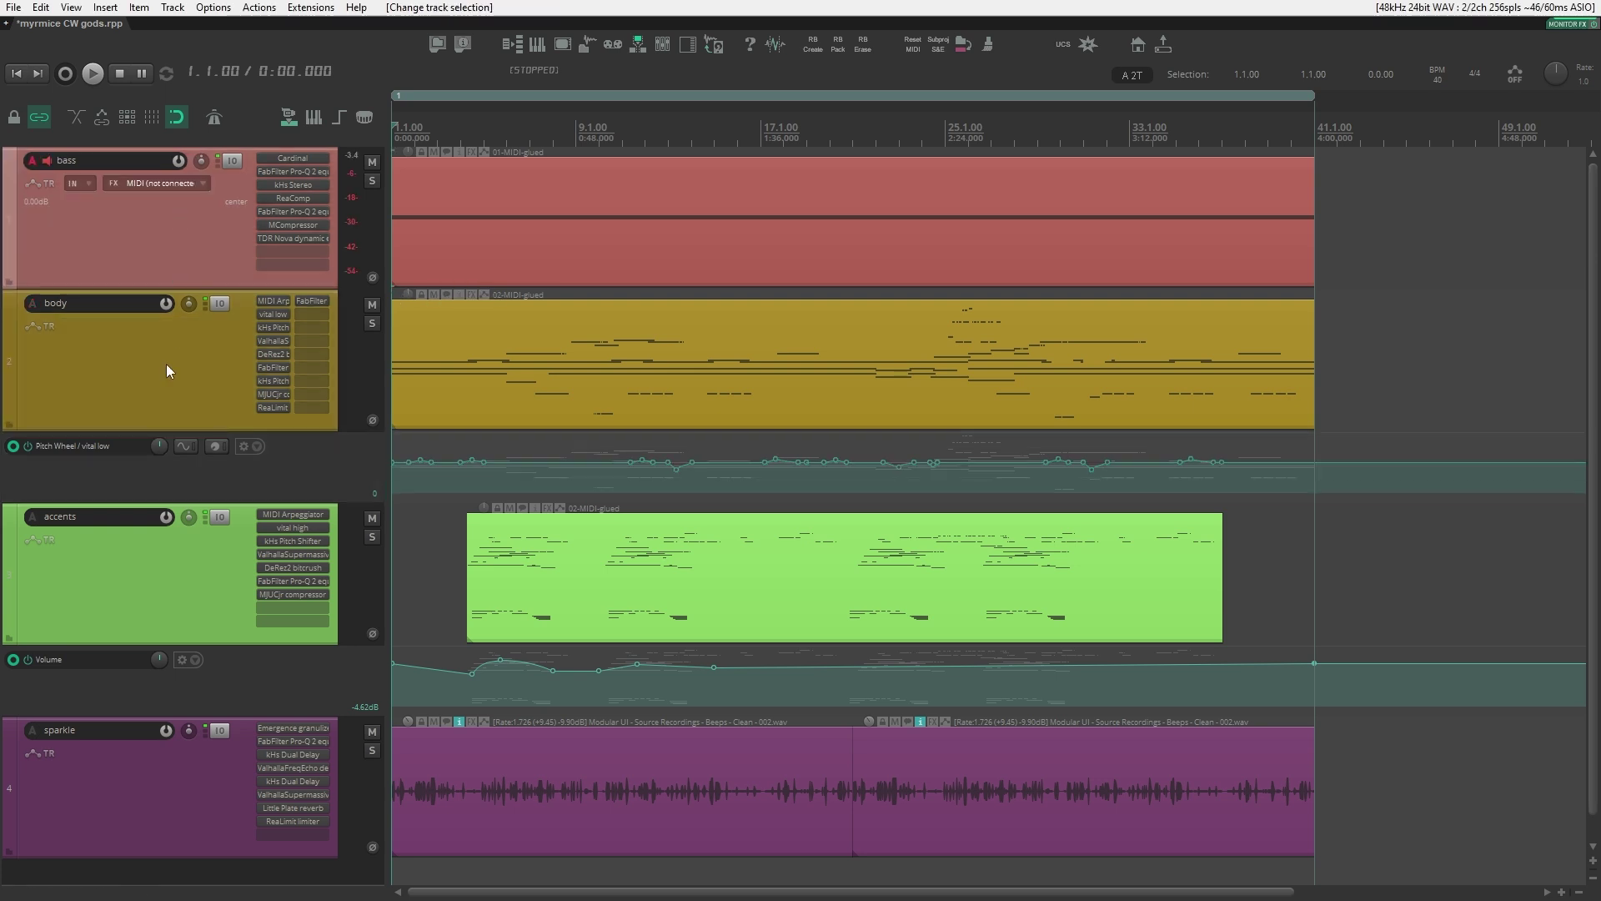
left_click(167, 363)
left_click(173, 552)
left_click(718, 321)
left_click(684, 233)
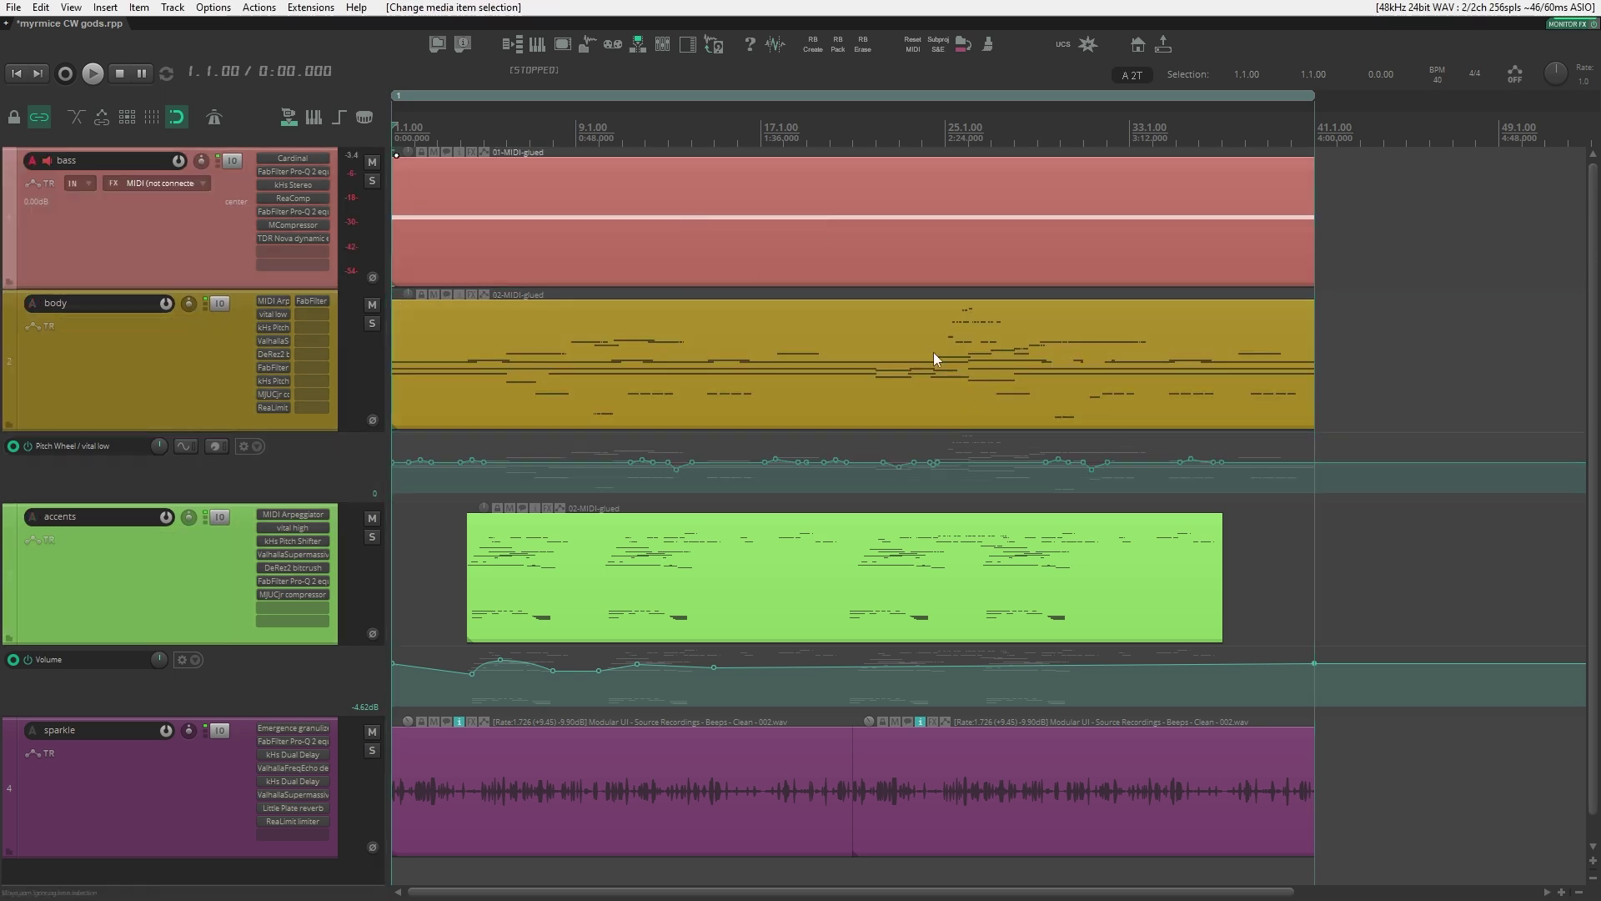
scroll(1285, 515, "down", 1)
scroll(1435, 597, "up", 1)
left_click(1398, 294)
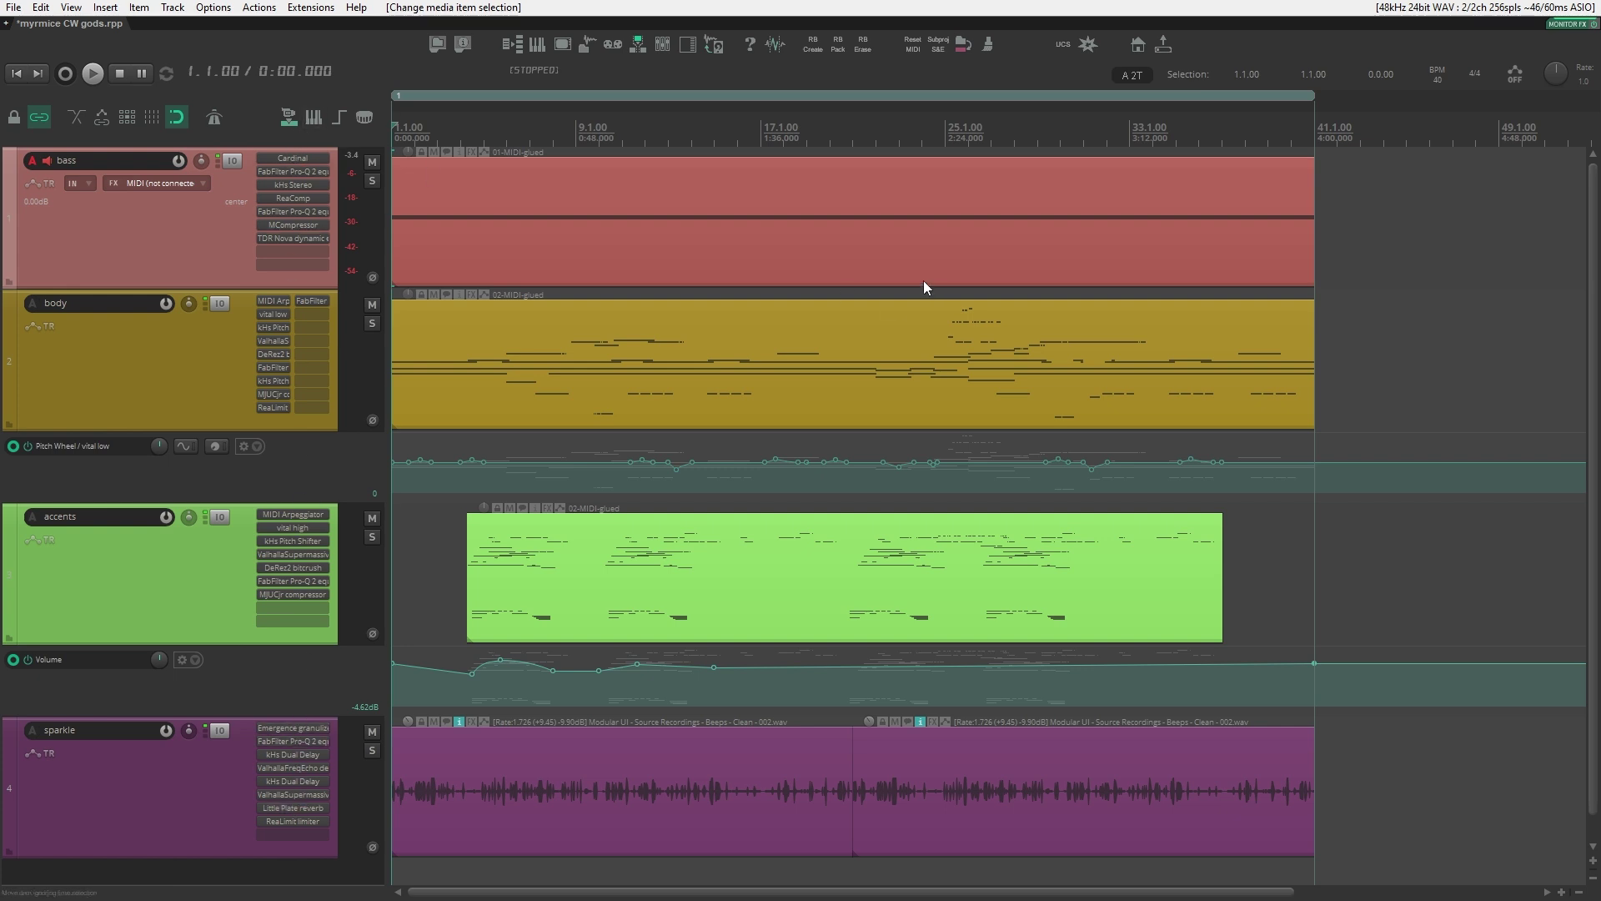
scroll(1524, 201, "down", 1)
scroll(1524, 200, "up", 1)
Step: Solo the bass track and play the project from the start
left_click(682, 200)
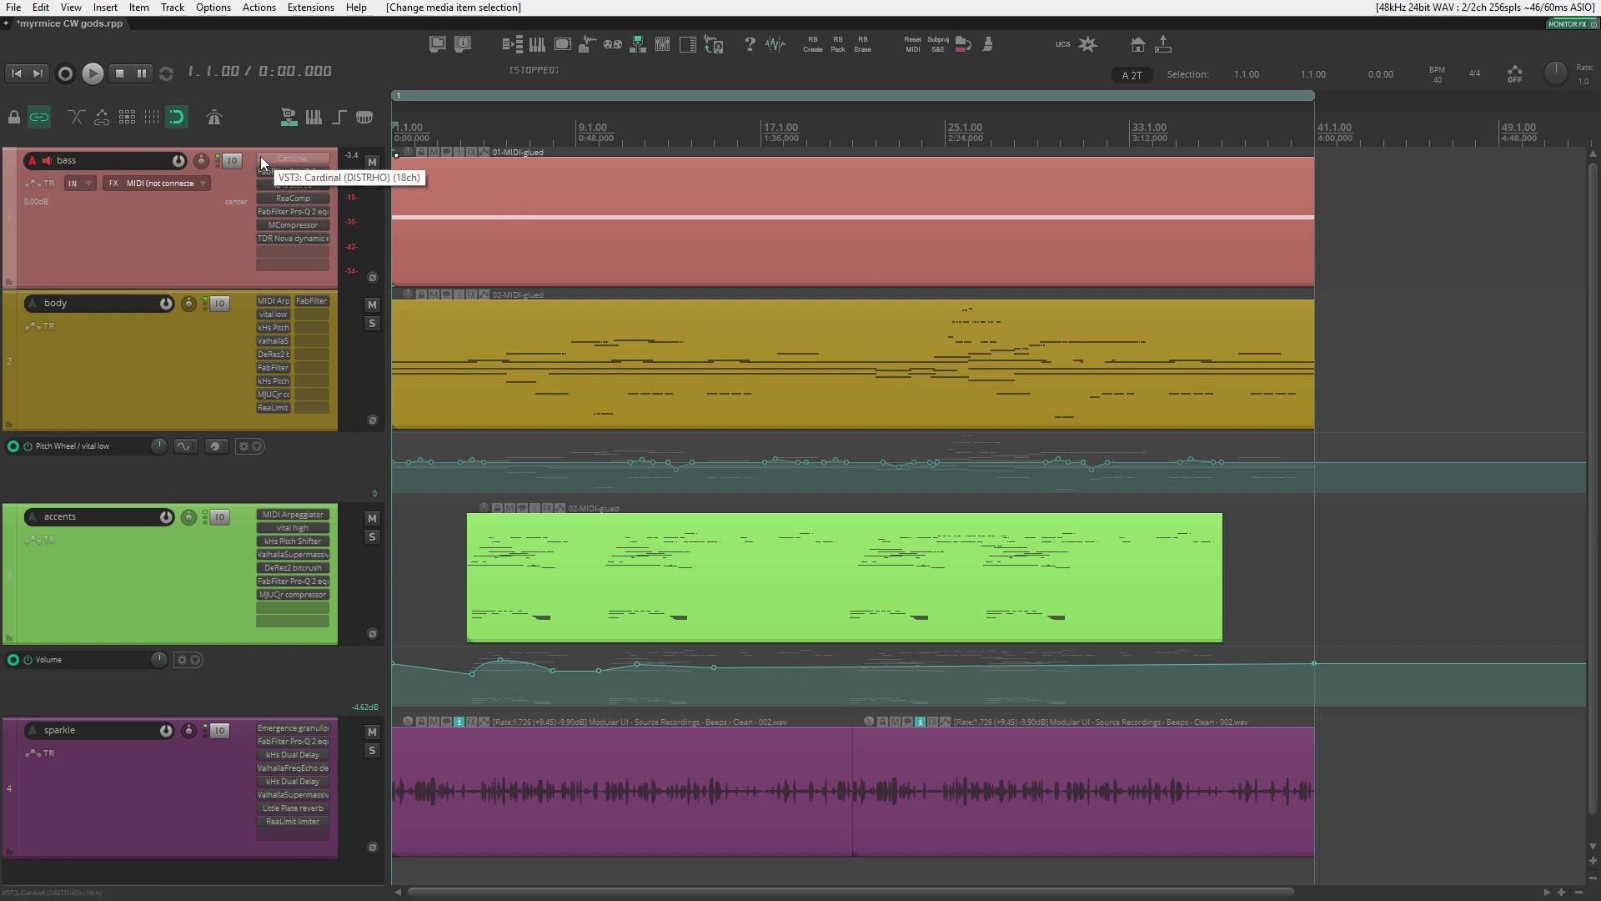
left_click(372, 180)
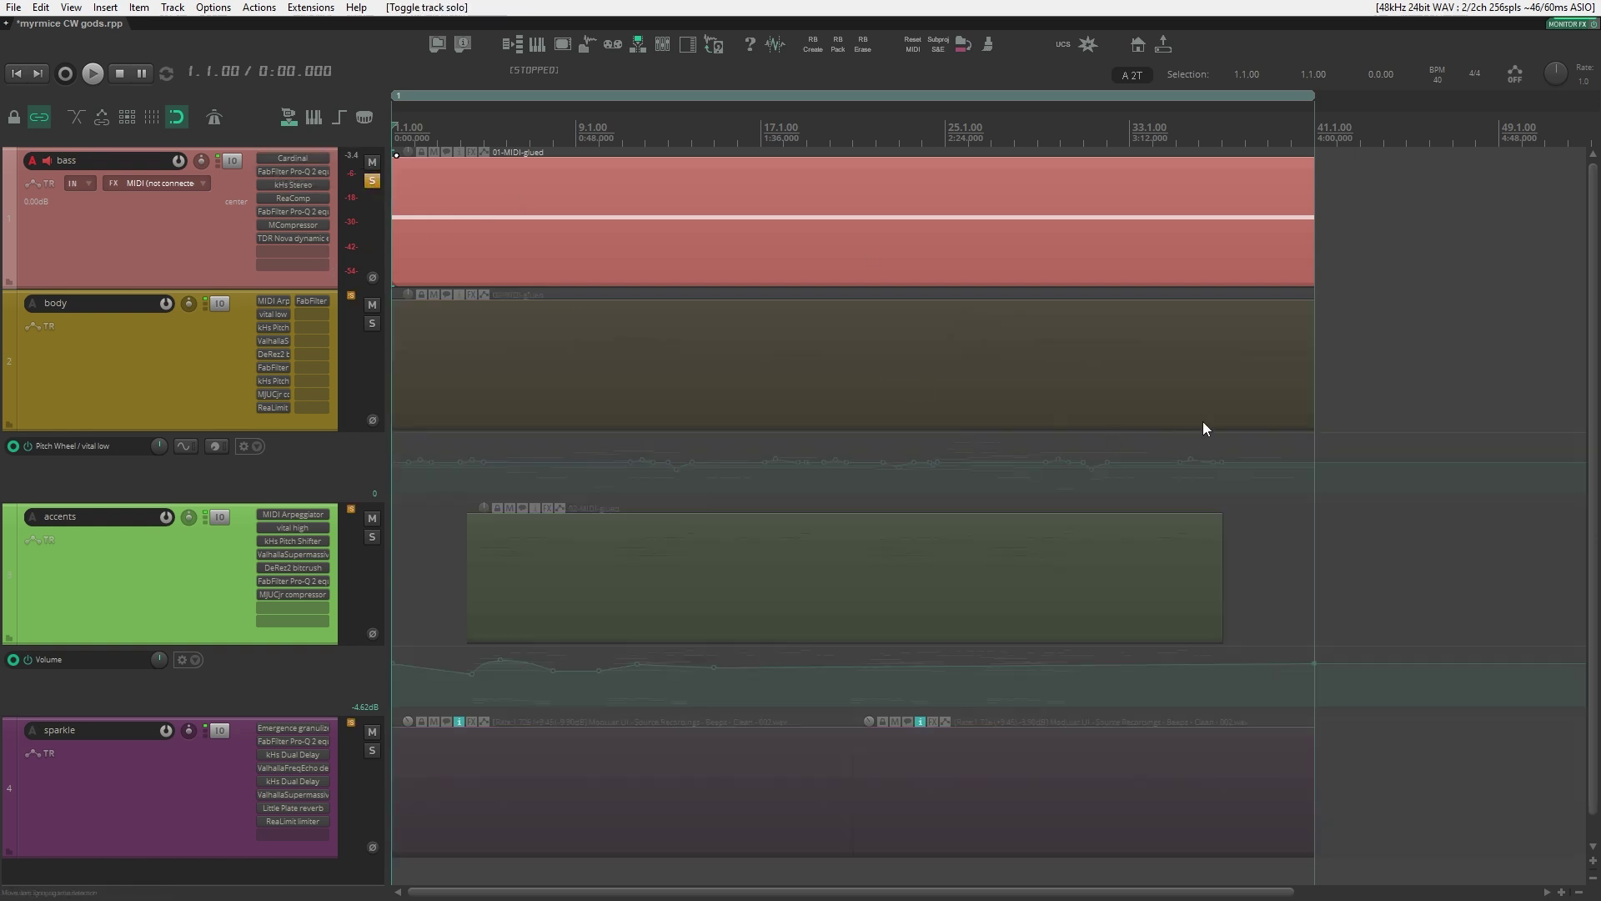
left_click(1386, 280)
key("space")
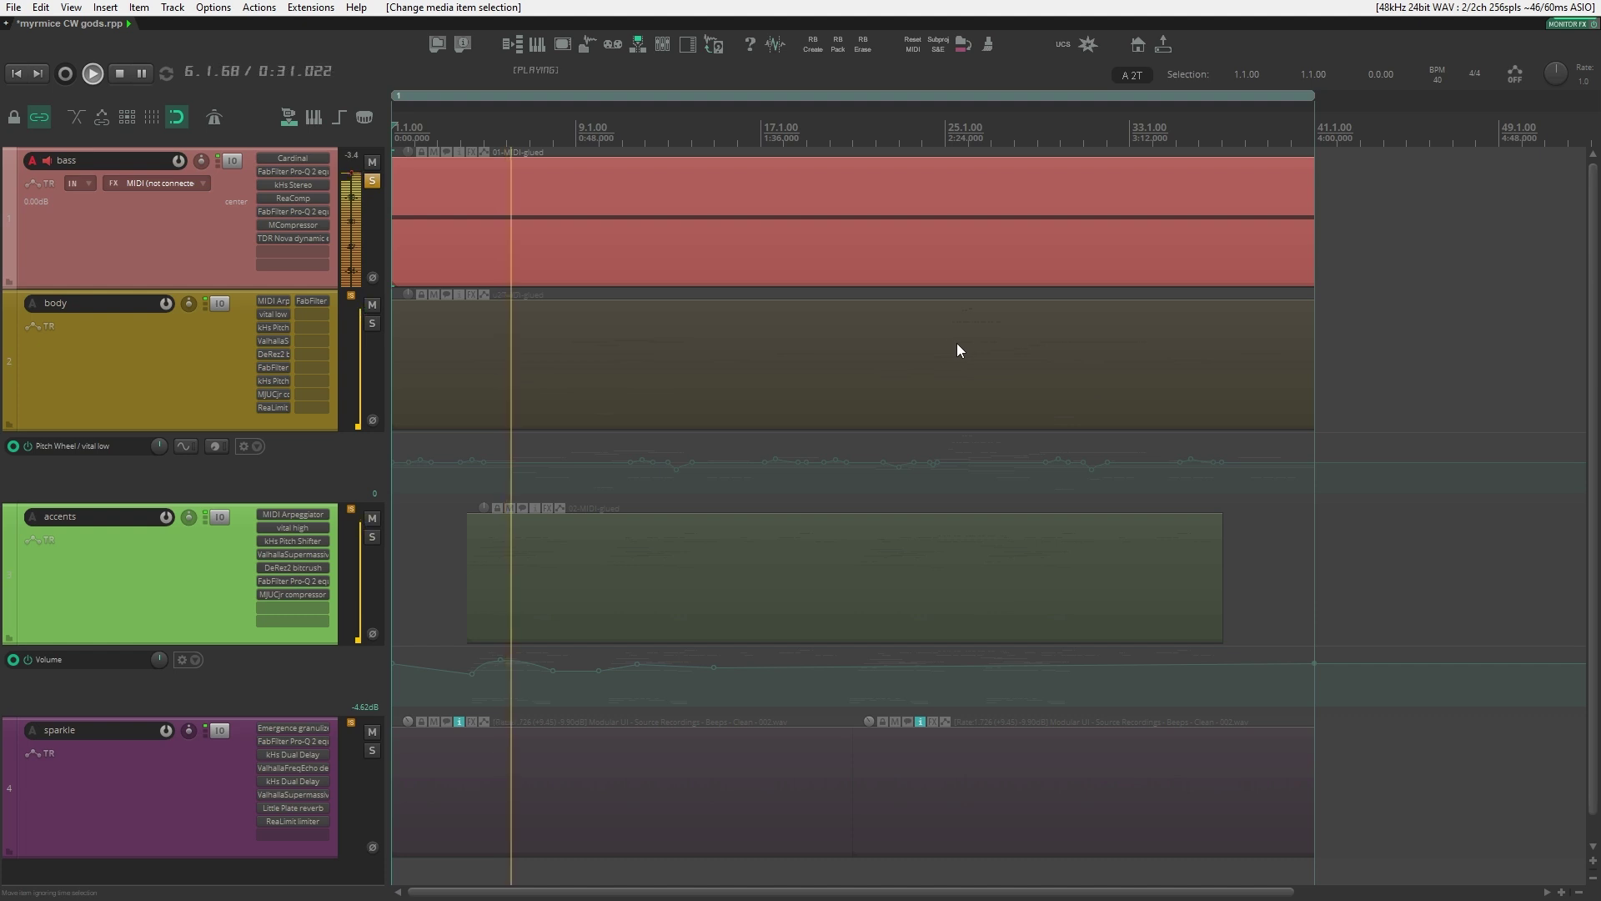
Step: Select the bass track and open its Cardinal plugin
left_click(1402, 297)
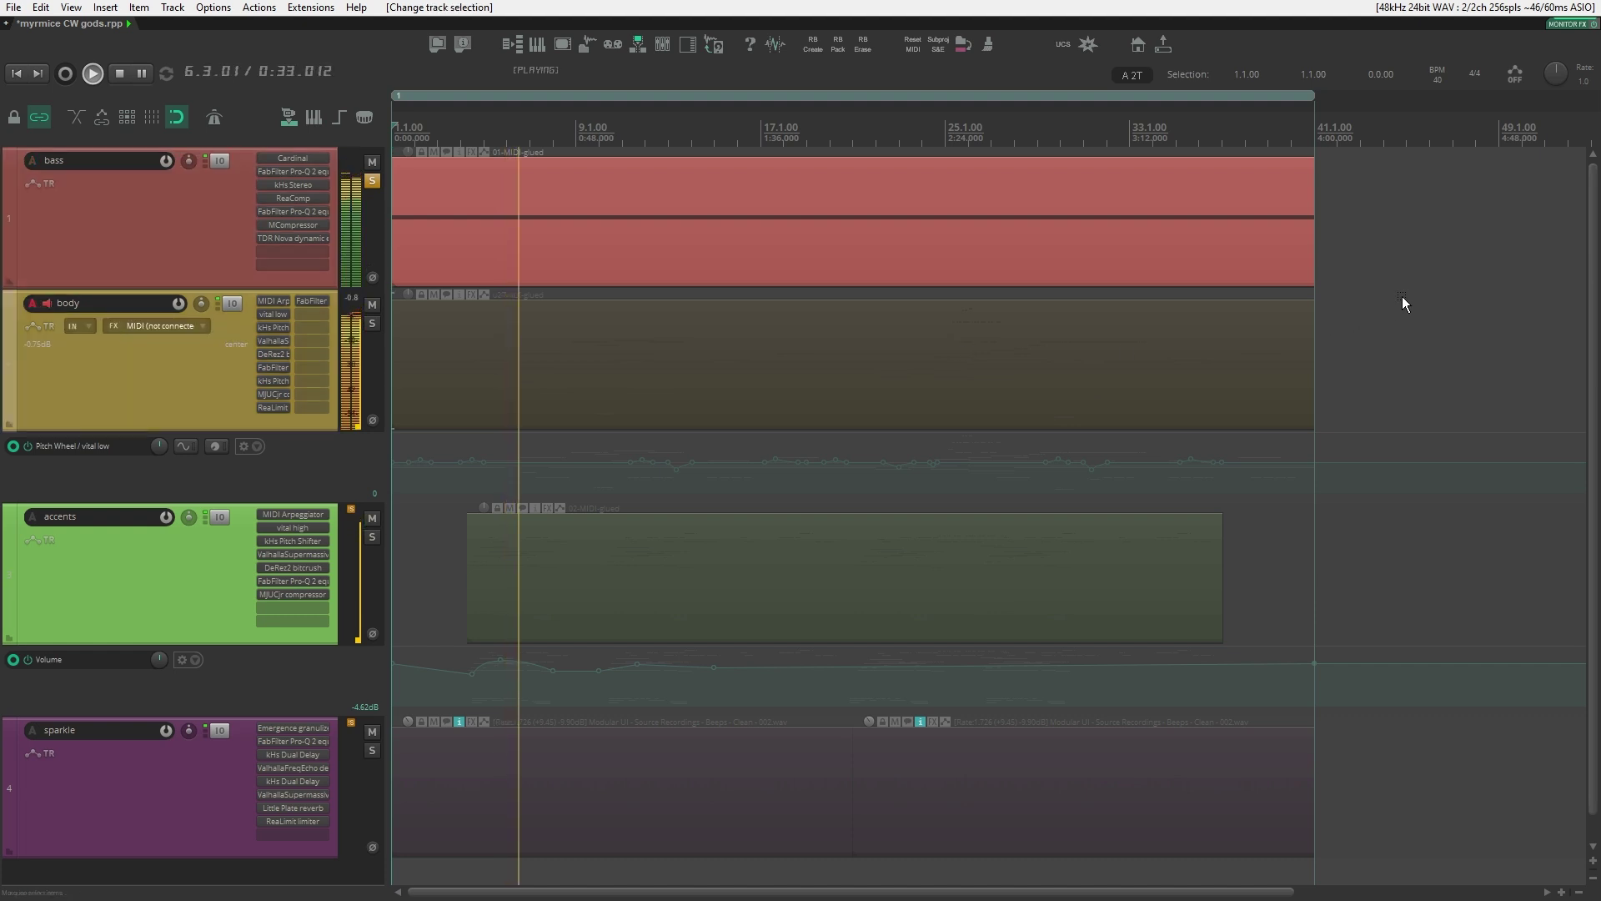
left_click(1409, 232)
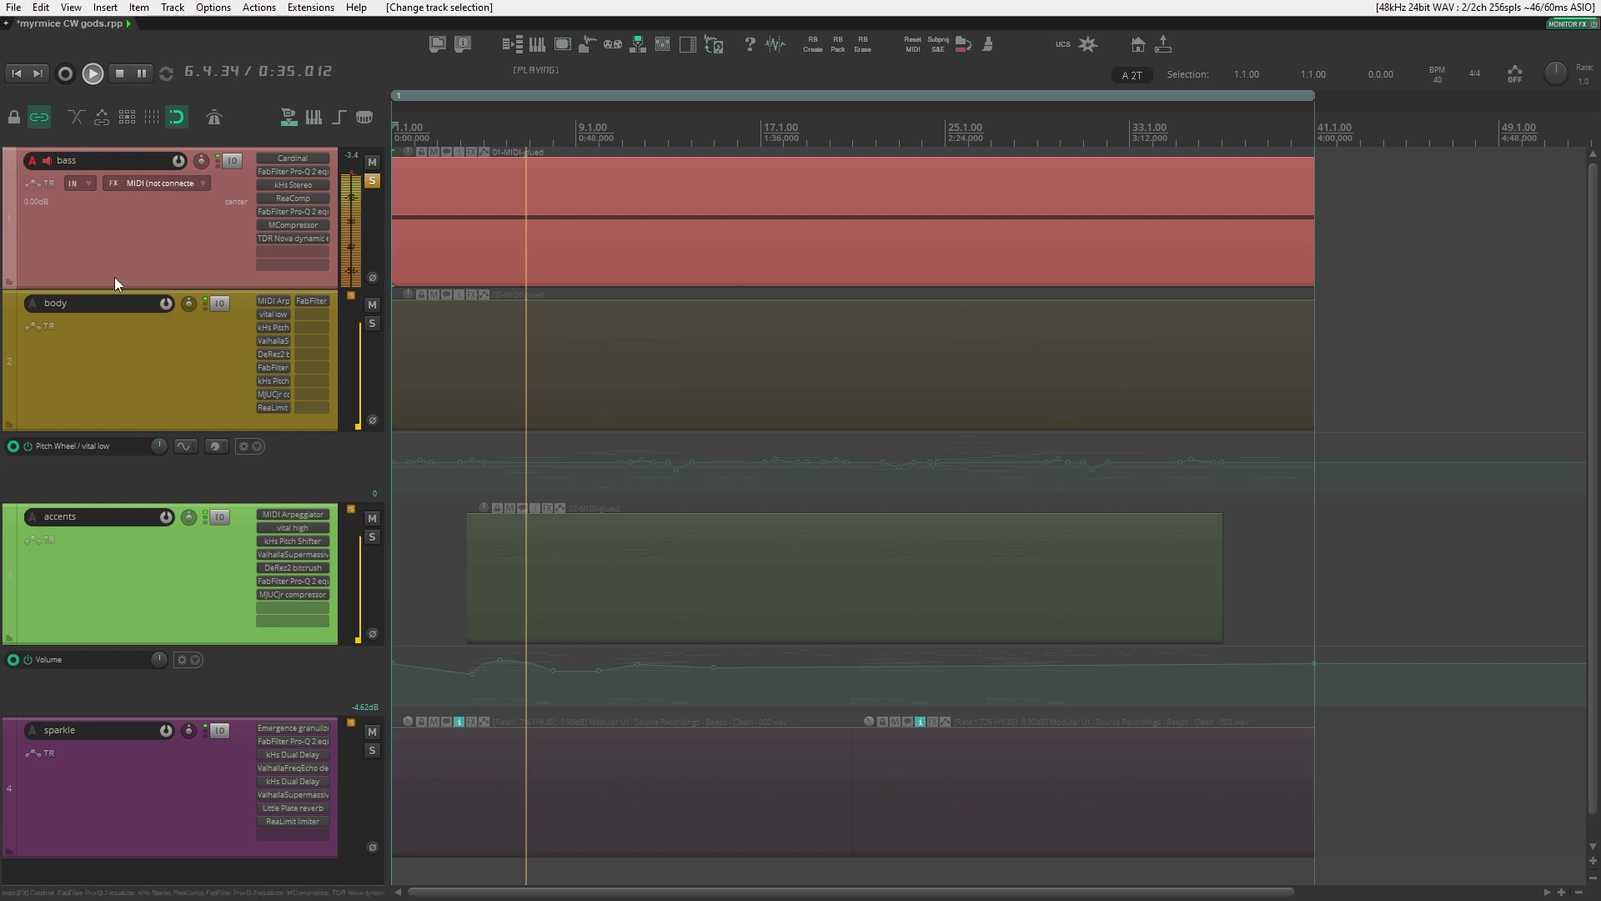
left_click(307, 155)
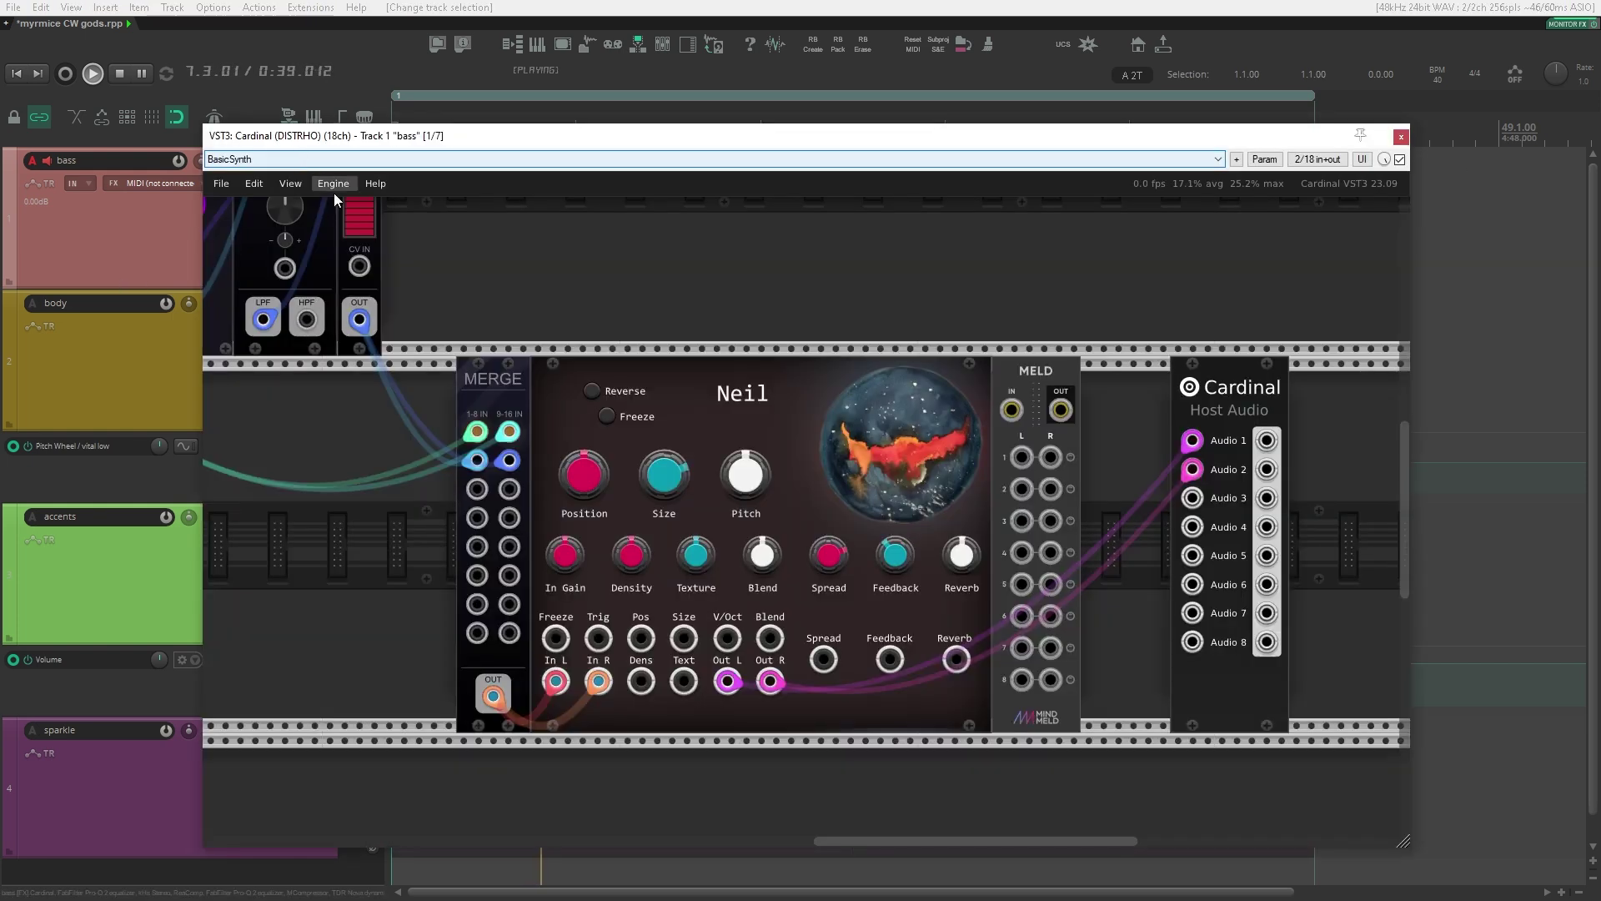
Step: Survey the Cardinal rack from Neil and Merge back through Disto, VCA, VCF and ADSR to Terrorform and Host MIDI
scroll(492, 552, "left", 16)
scroll(798, 505, "down", 10)
scroll(756, 491, "up", 6)
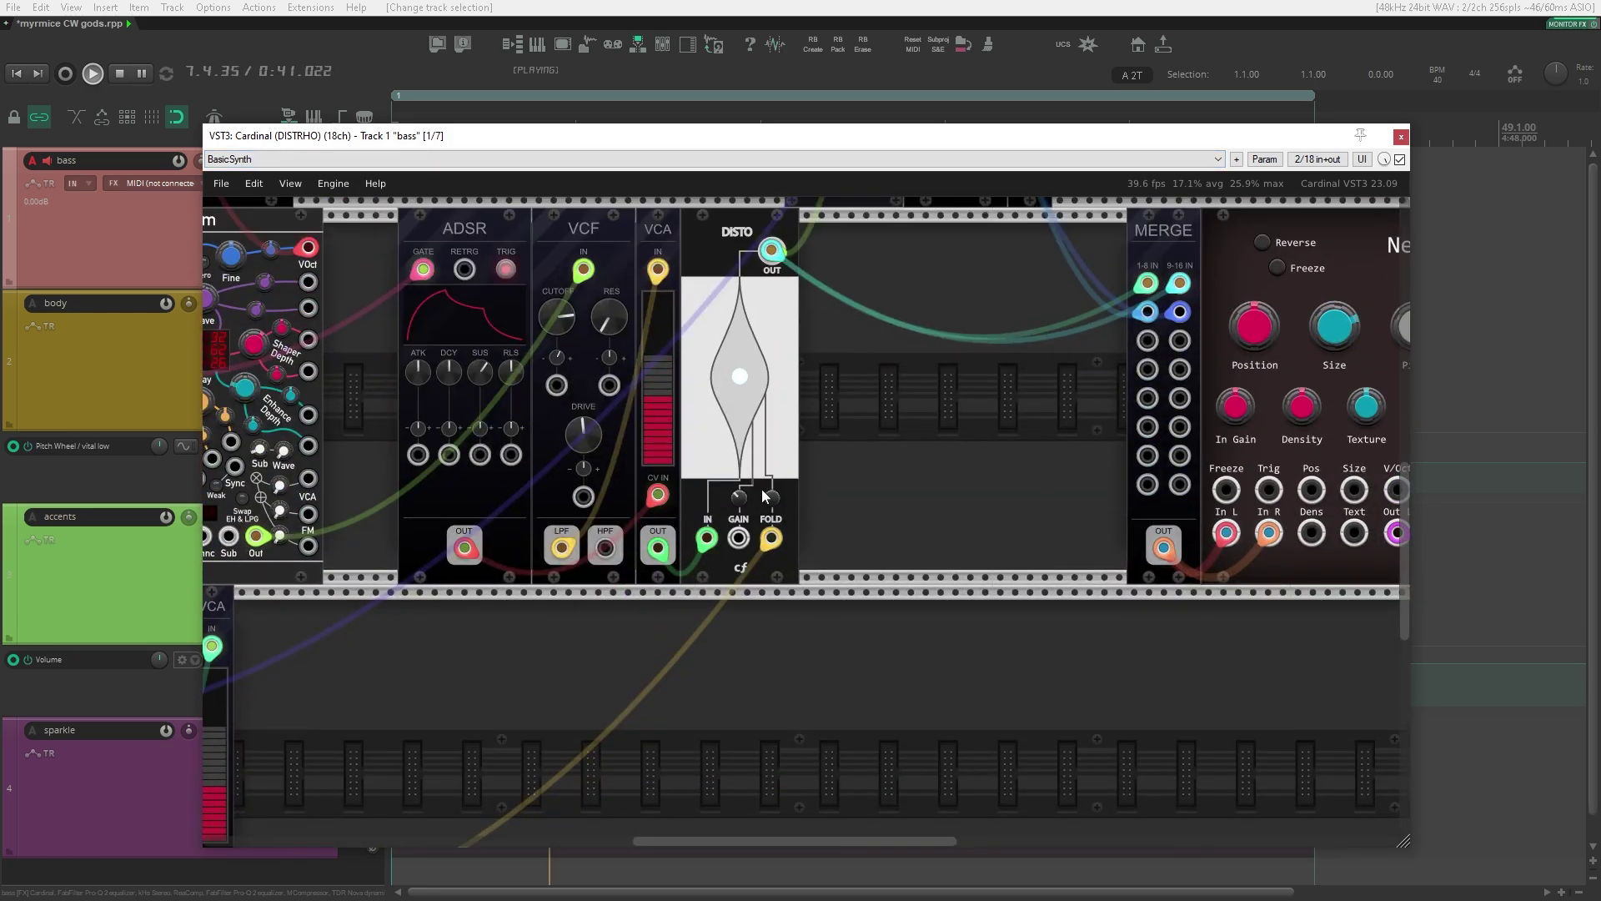
scroll(763, 488, "down", 5)
scroll(768, 498, "up", 4)
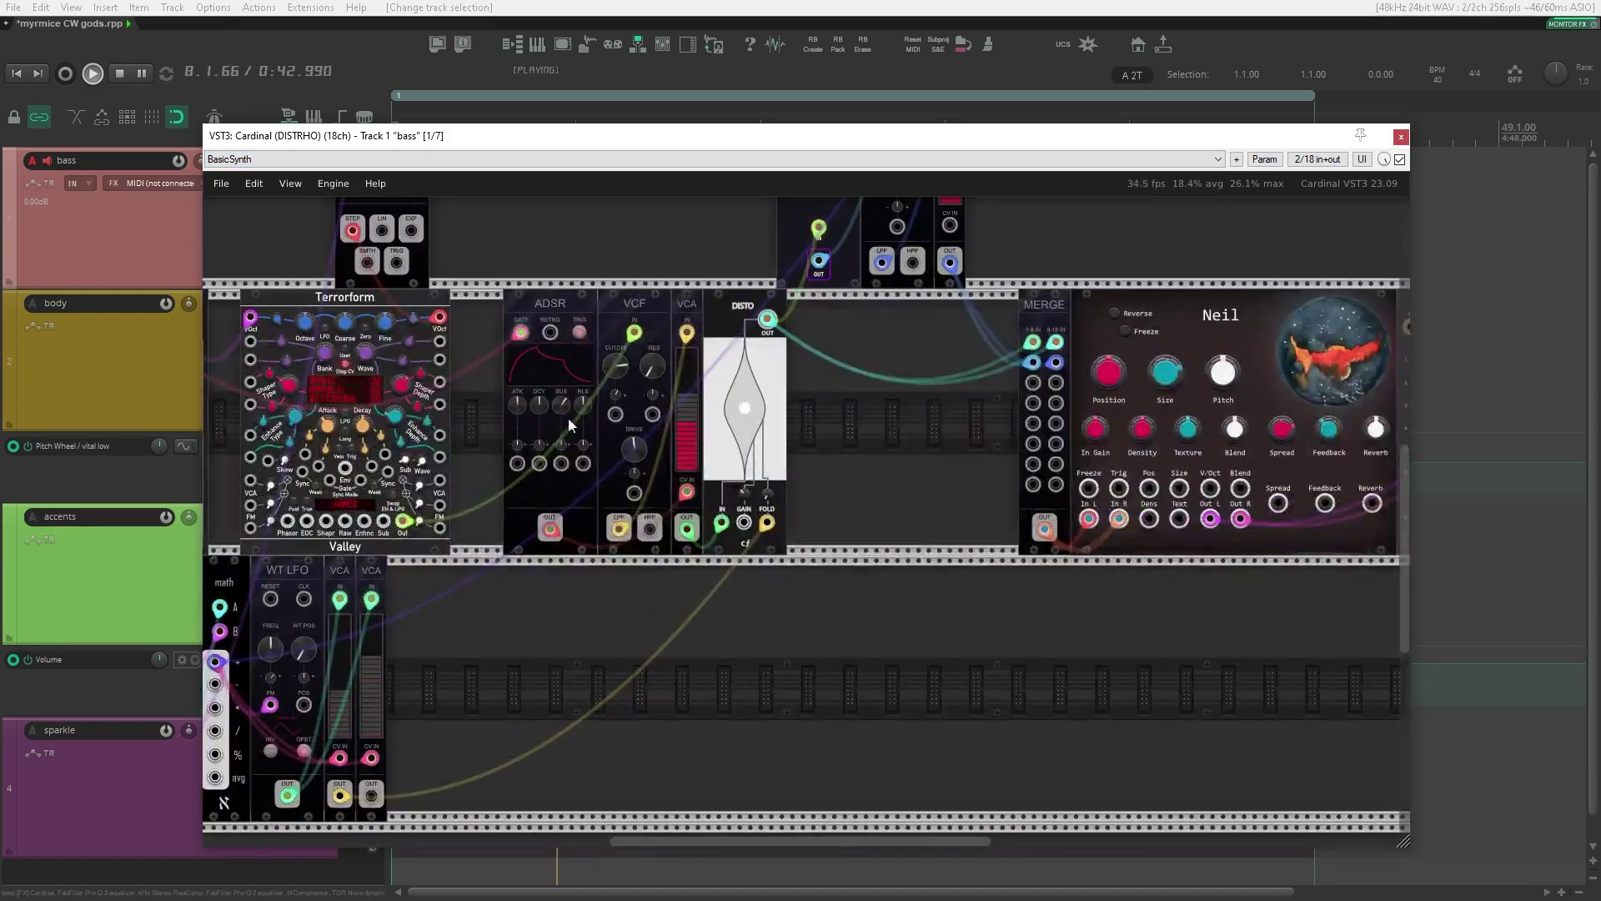
scroll(568, 425, "down", 1)
left_click_drag(474, 398, 786, 396)
scroll(587, 489, "up", 1)
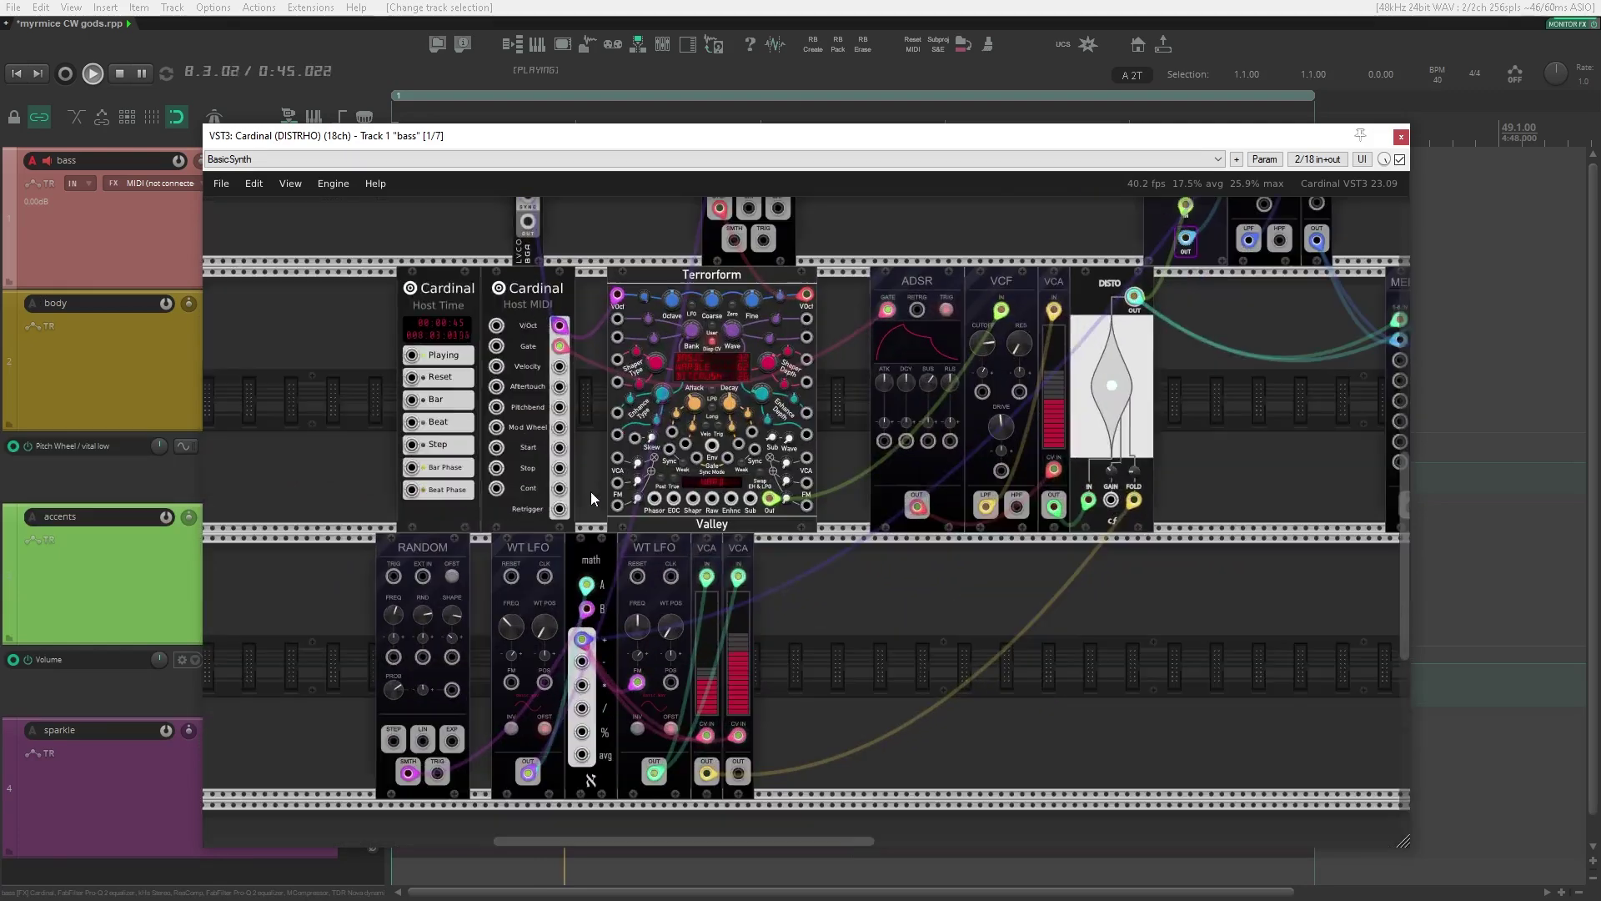
Step: Examine the main voice row around Terrorform together with the Random, WT LFO, math and VCA modules beneath it
left_click_drag(859, 644, 926, 594)
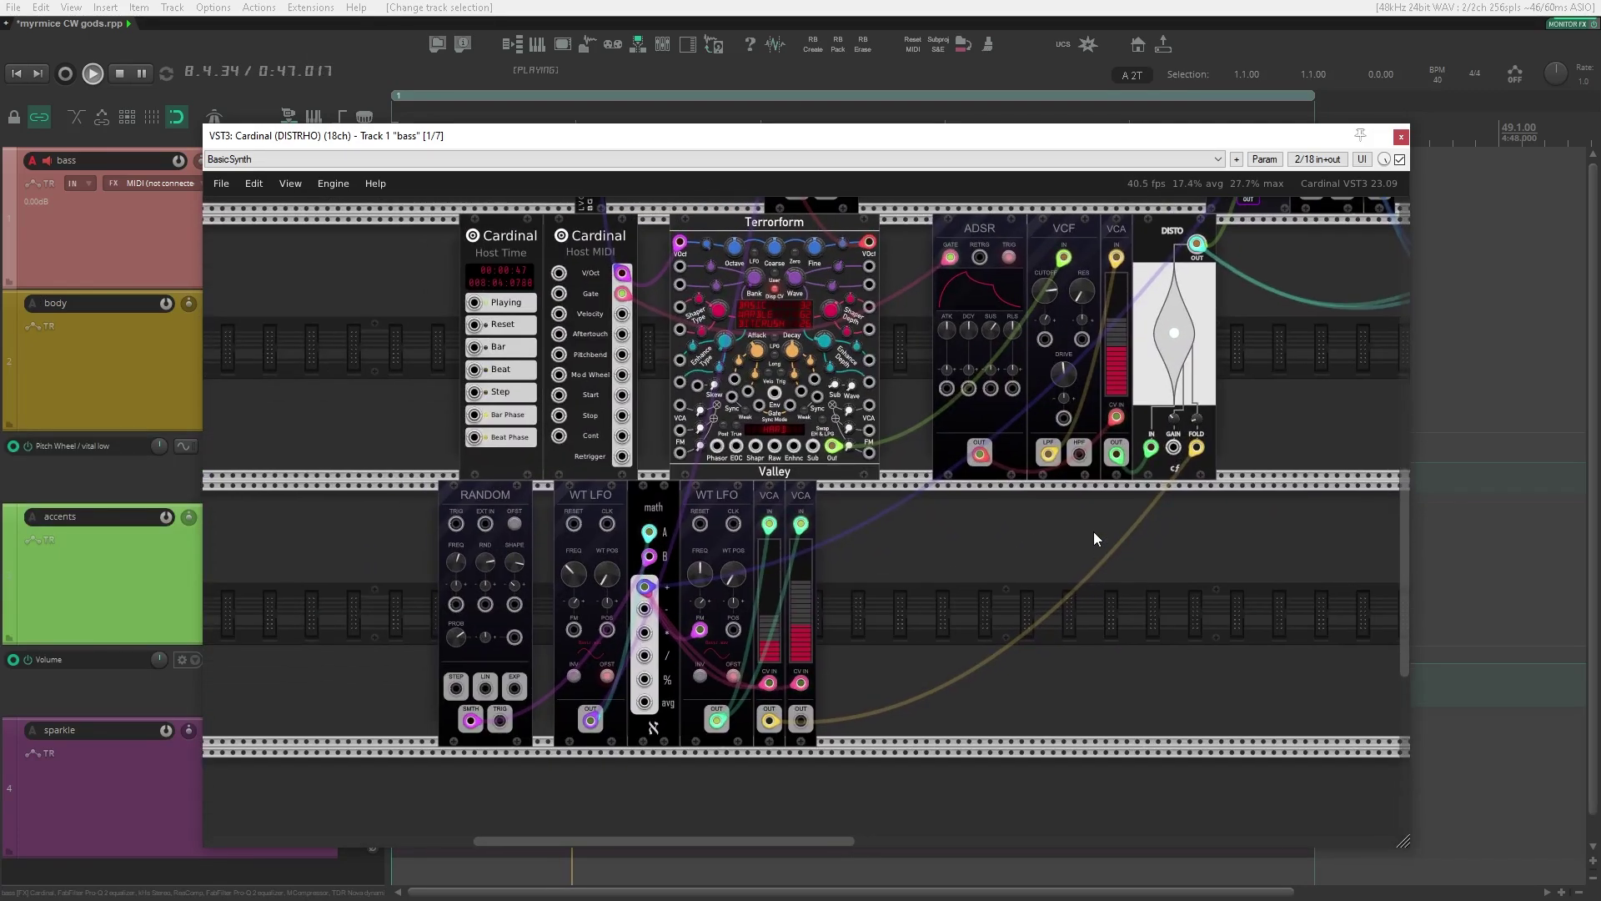
scroll(932, 345, "up", 1)
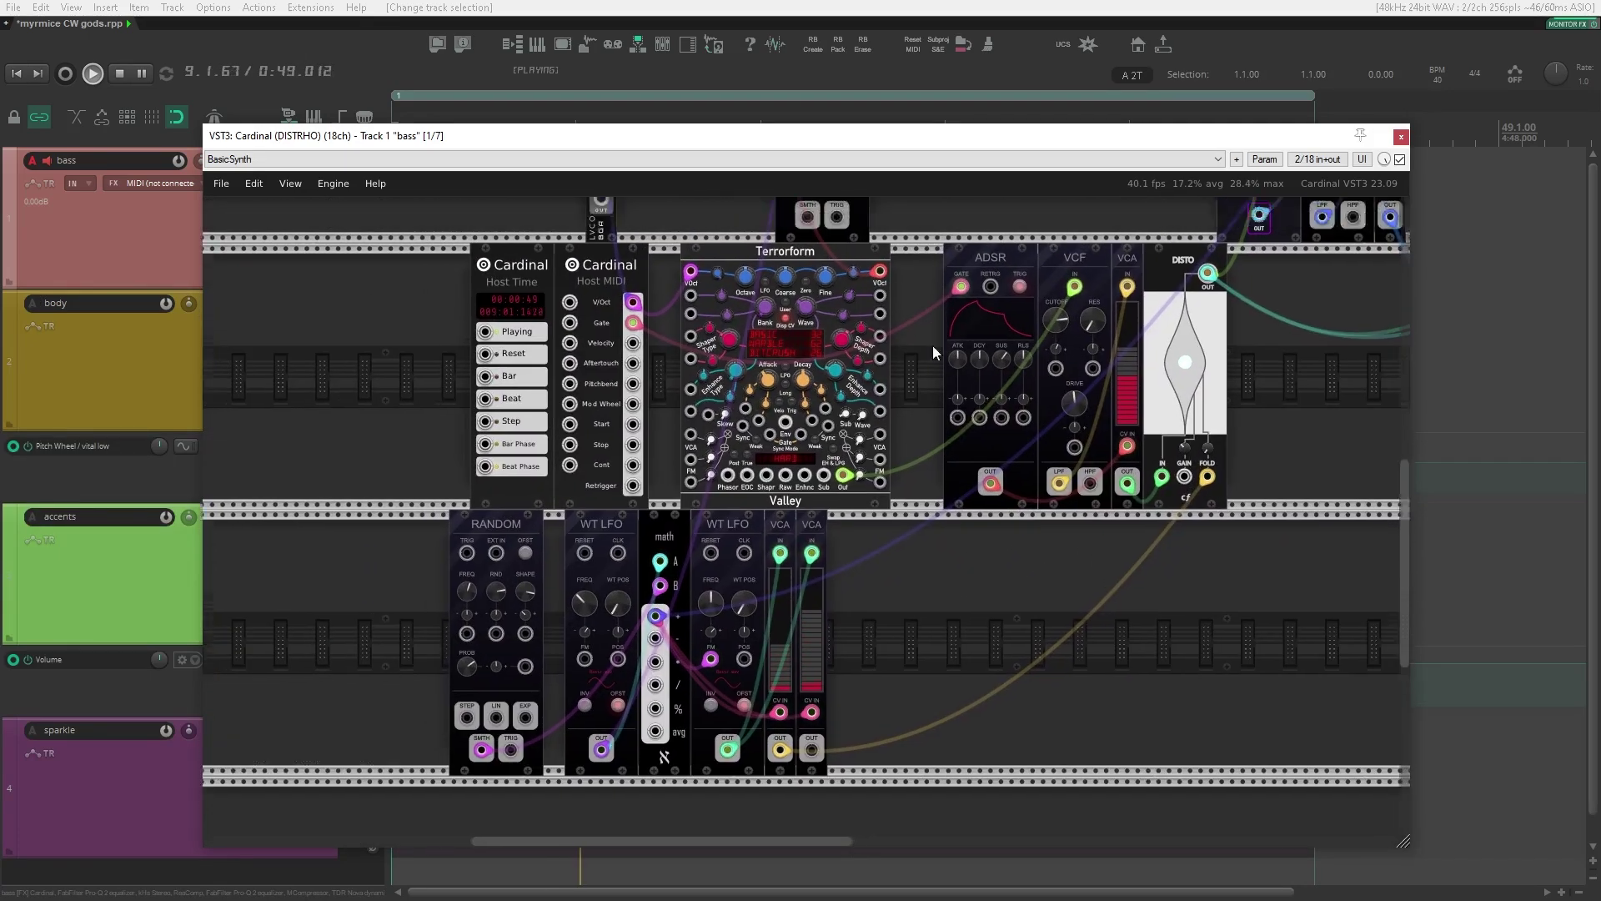
left_click_drag(933, 345, 1017, 298)
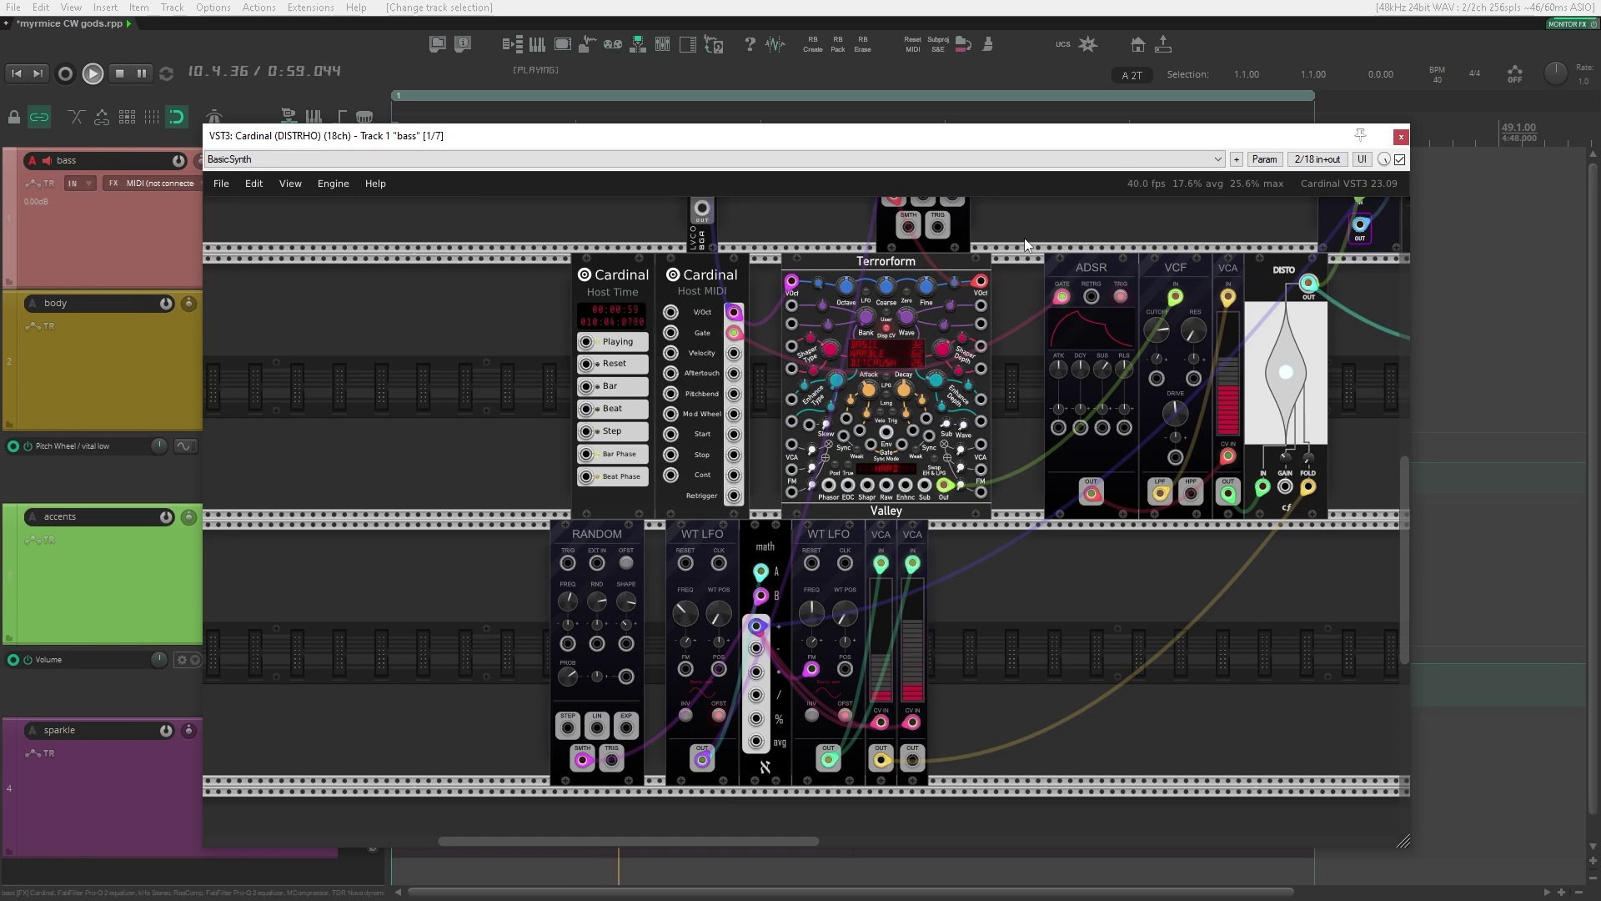
left_click_drag(1025, 245, 1017, 250)
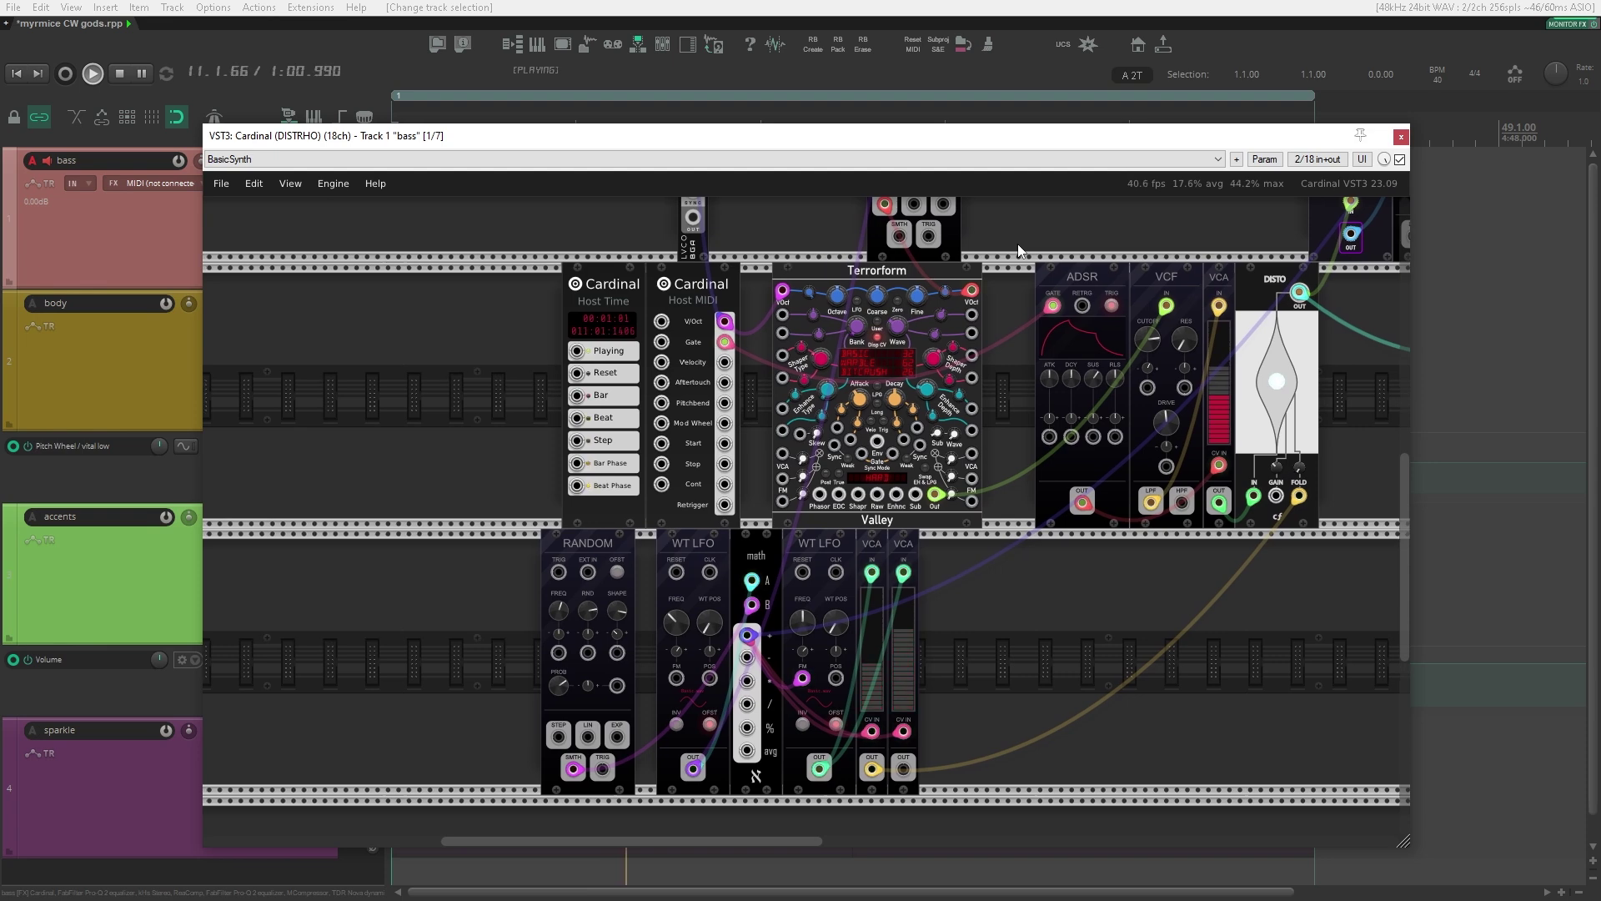
left_click_drag(1018, 250, 1016, 248)
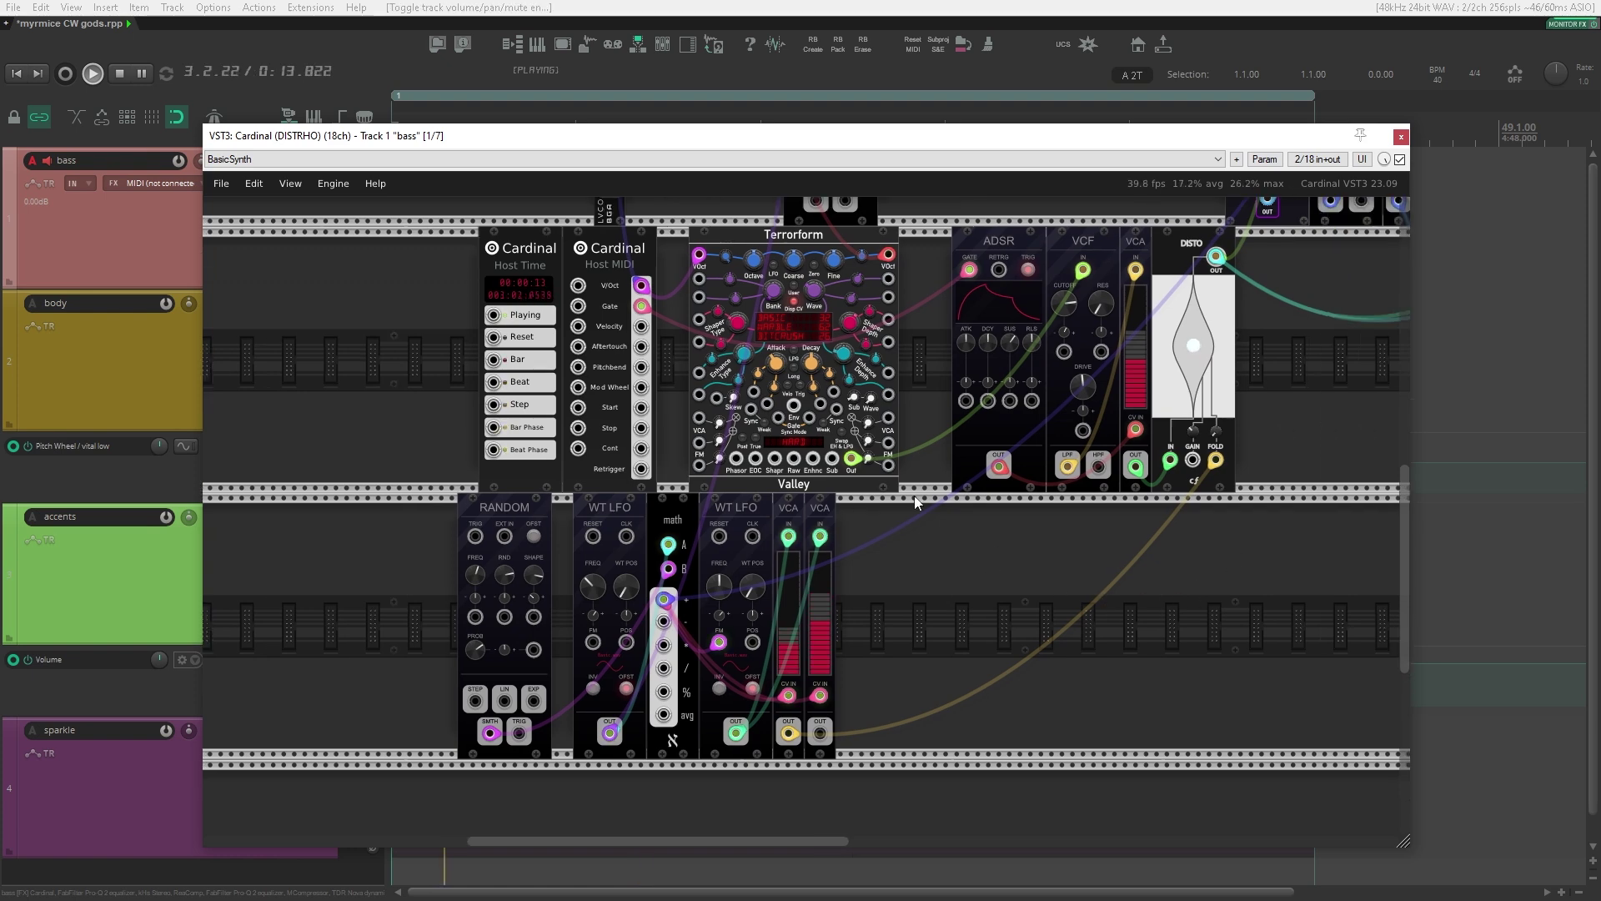
left_click_drag(920, 368, 1038, 274)
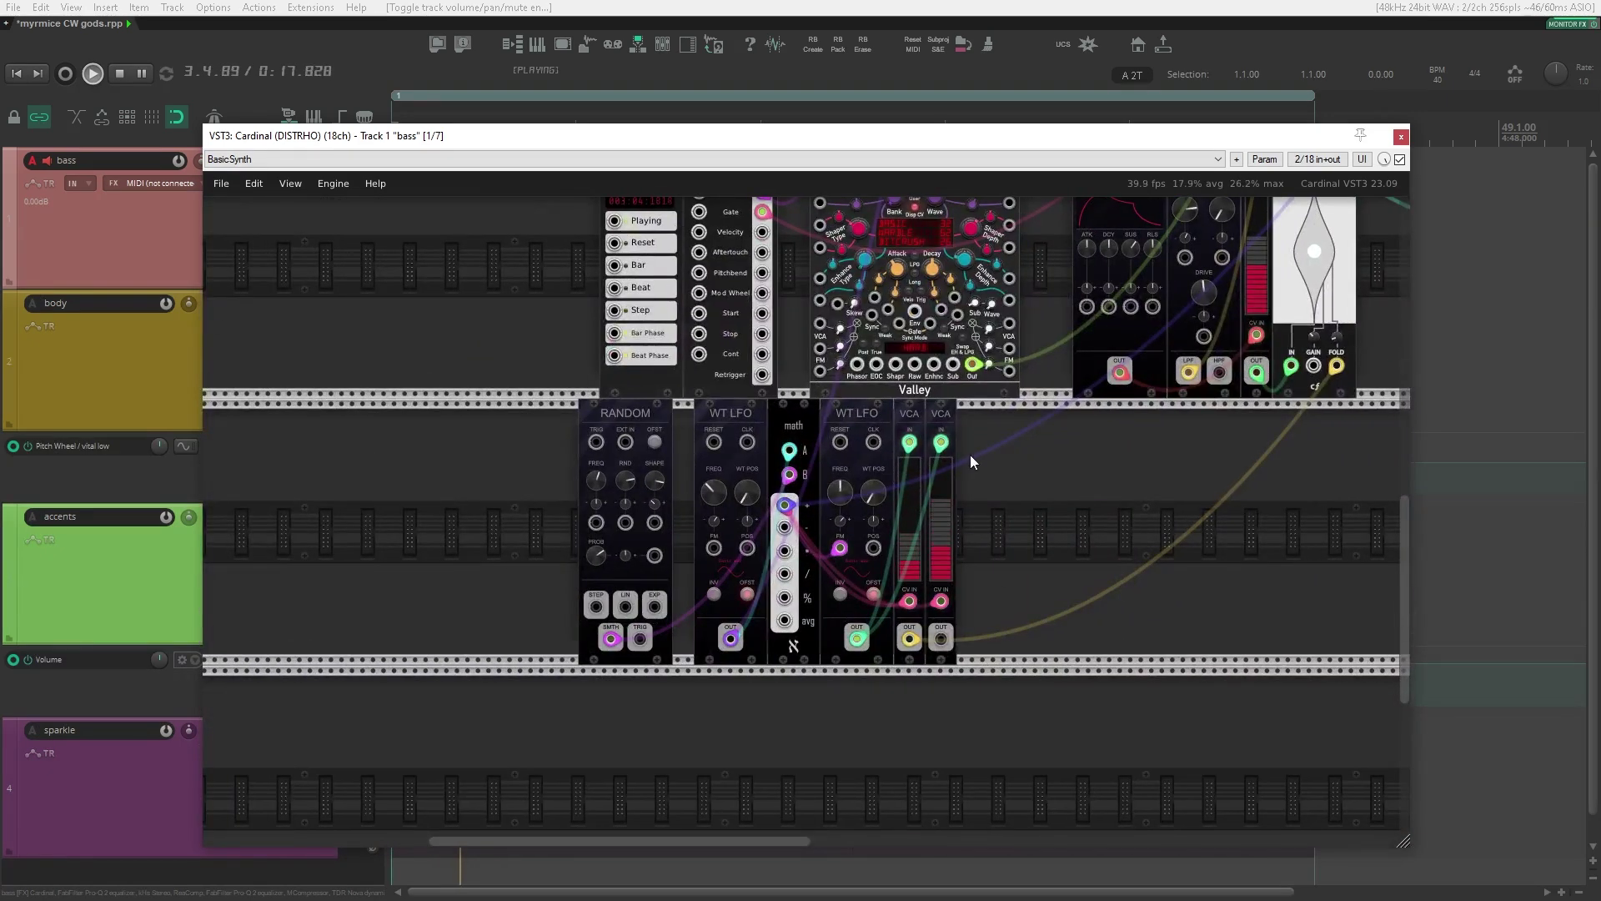
left_click_drag(1048, 346, 977, 442)
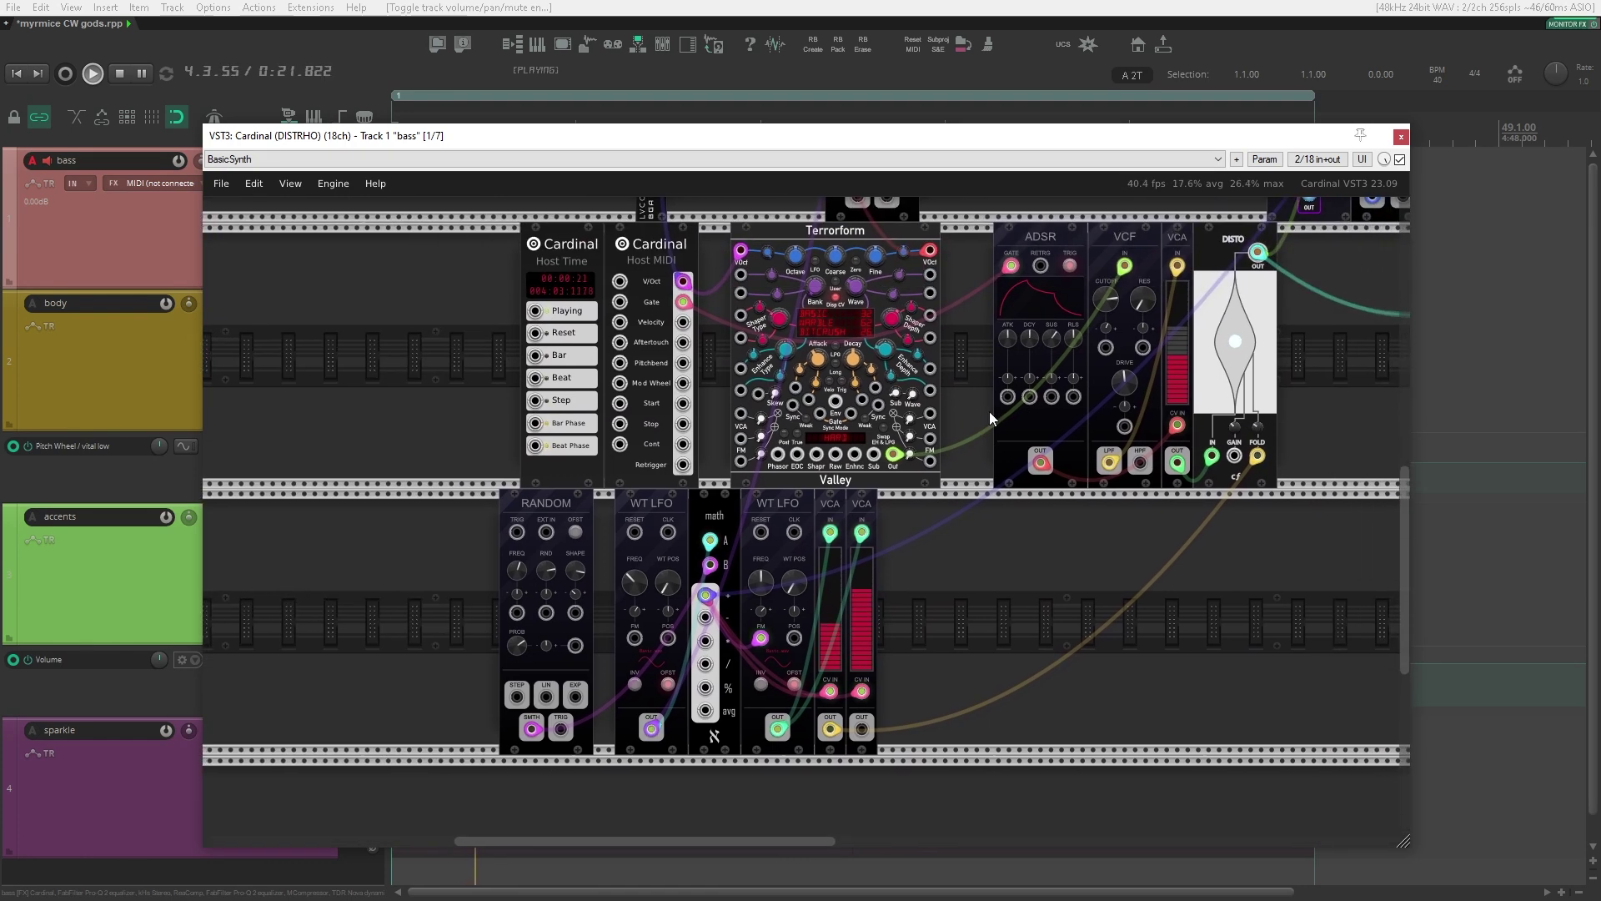
left_click_drag(989, 412, 1142, 464)
Step: Trace the Host MIDI V/Oct cables to the LVCO and Terrorform pitch inputs, and inspect the upper Random module's STEP output
scroll(992, 367, "up", 3)
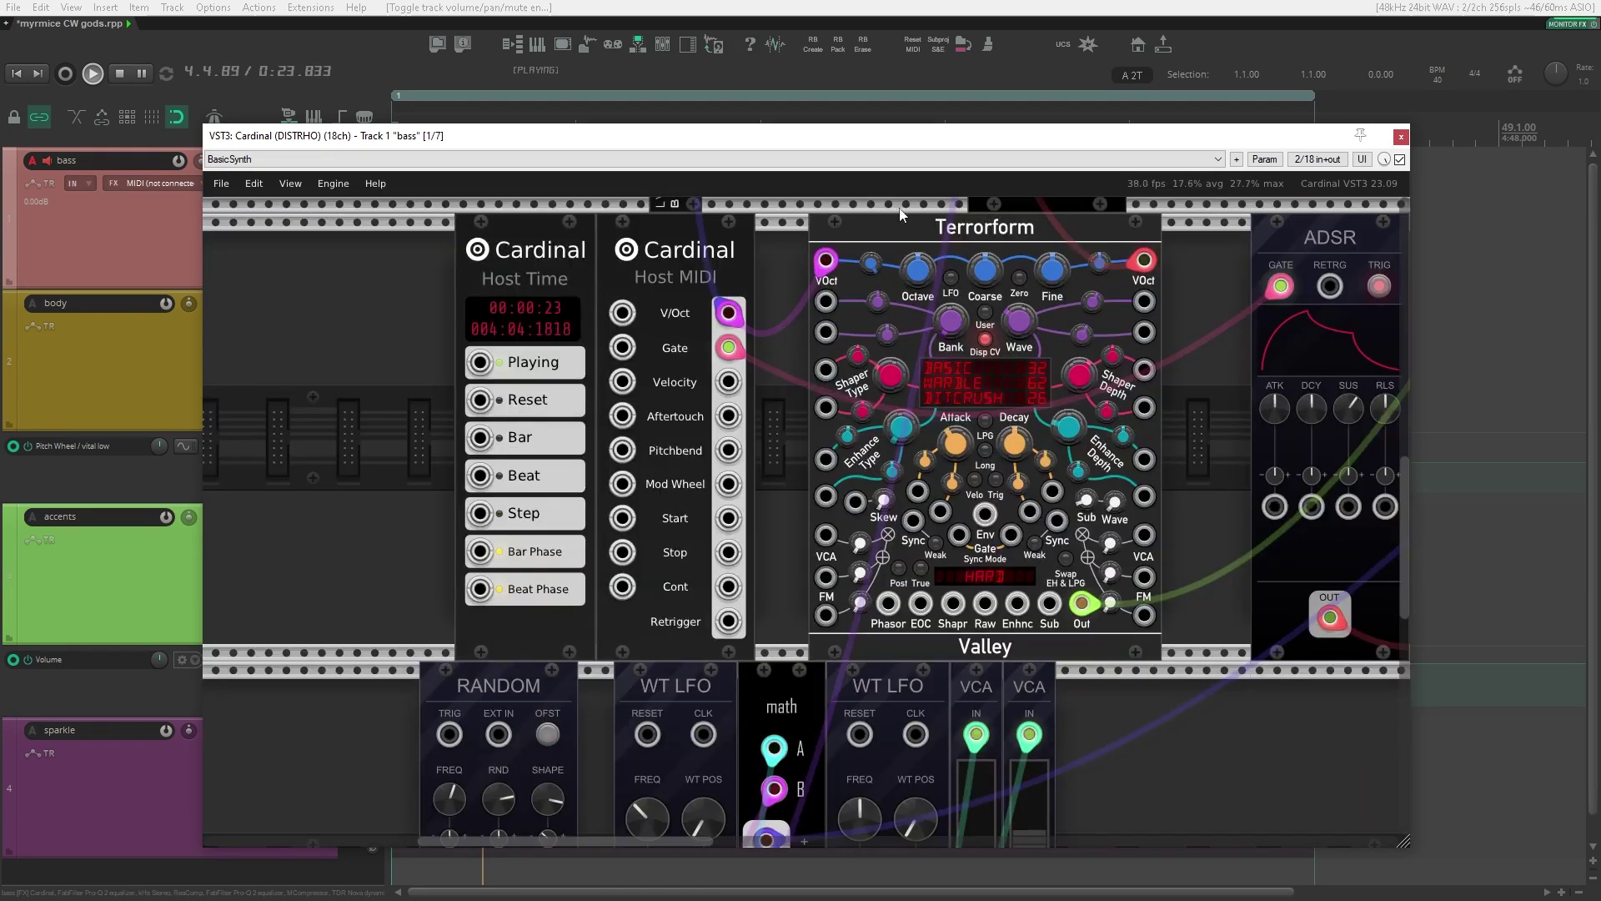
left_click_drag(767, 249, 606, 688)
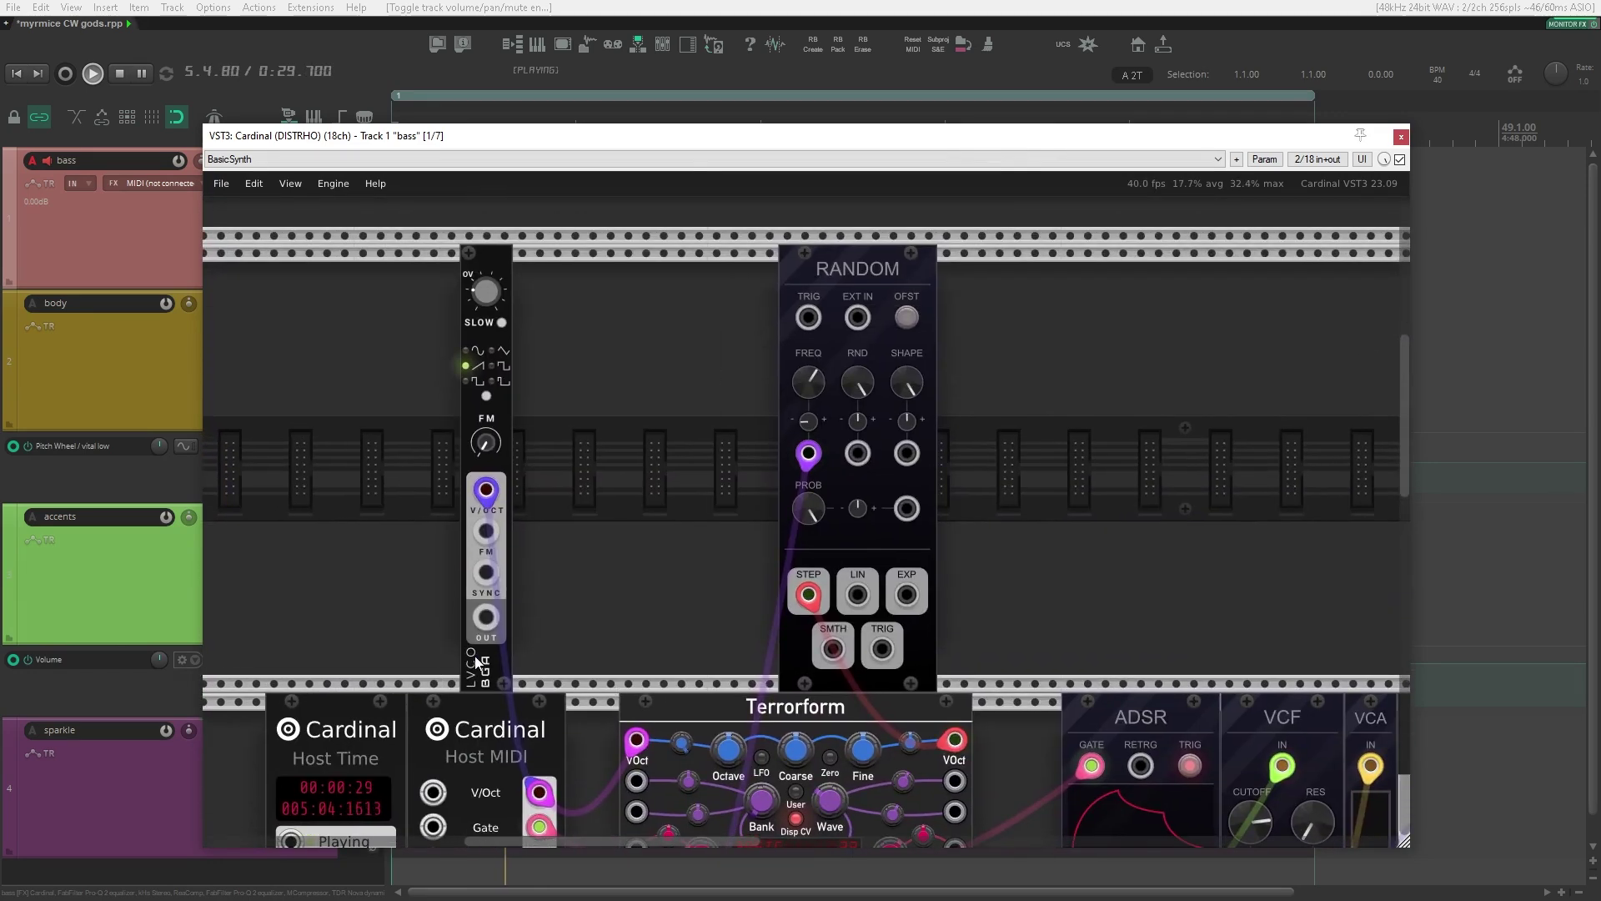
left_click_drag(315, 530, 502, 490)
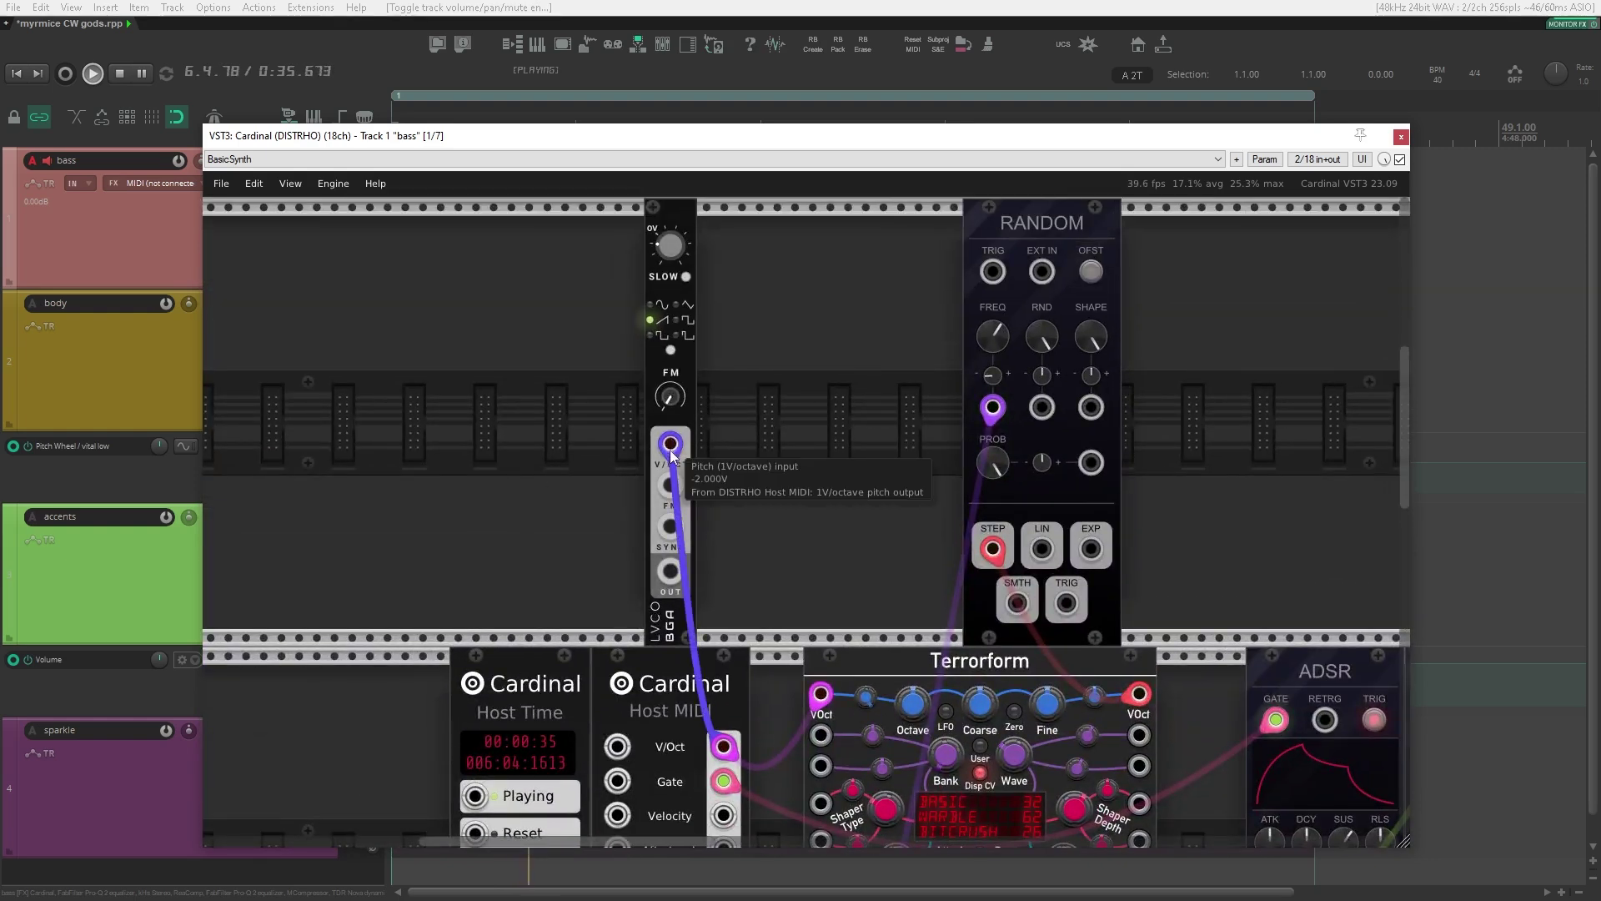
mouse_move(667, 453)
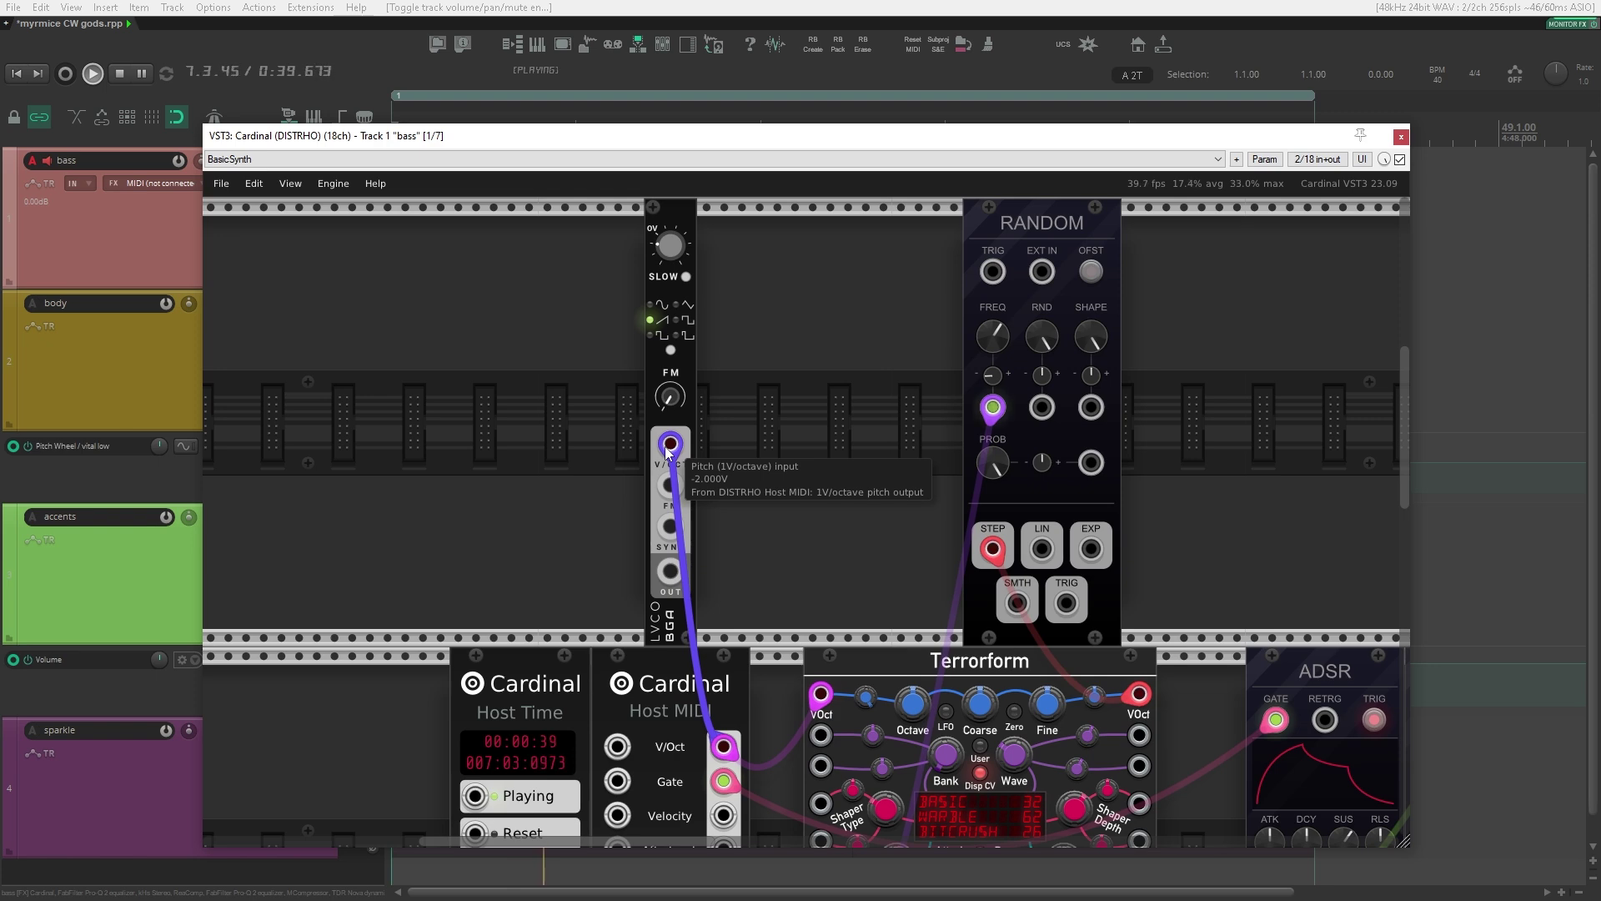
scroll(792, 524, "down", 5)
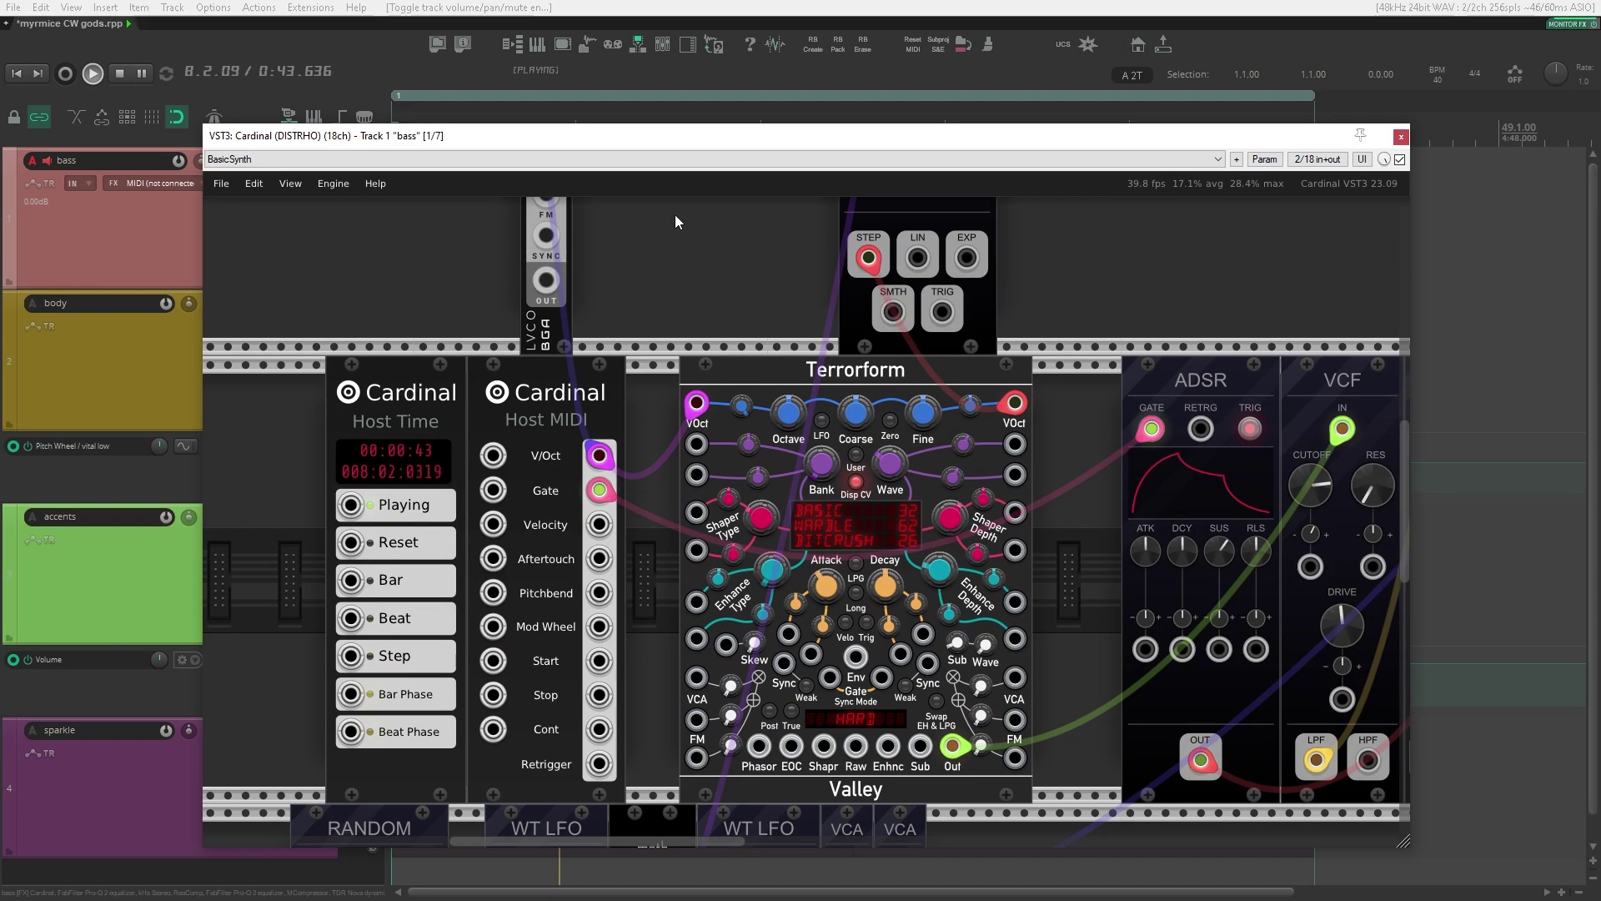
left_click_drag(685, 218, 797, 470)
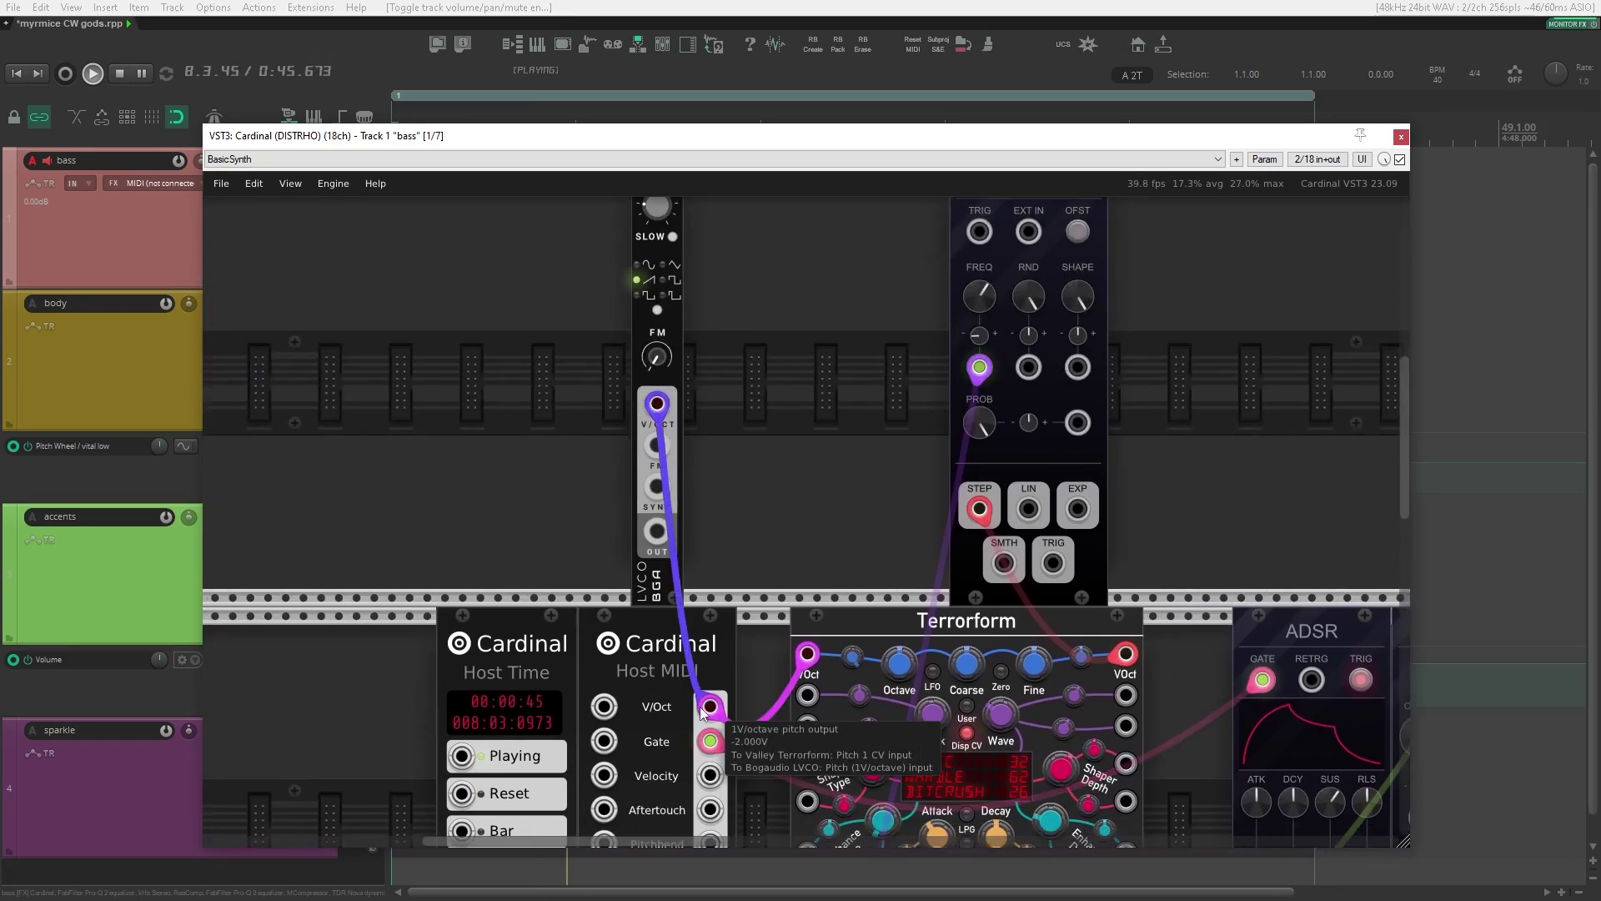
left_click_drag(841, 674, 595, 405)
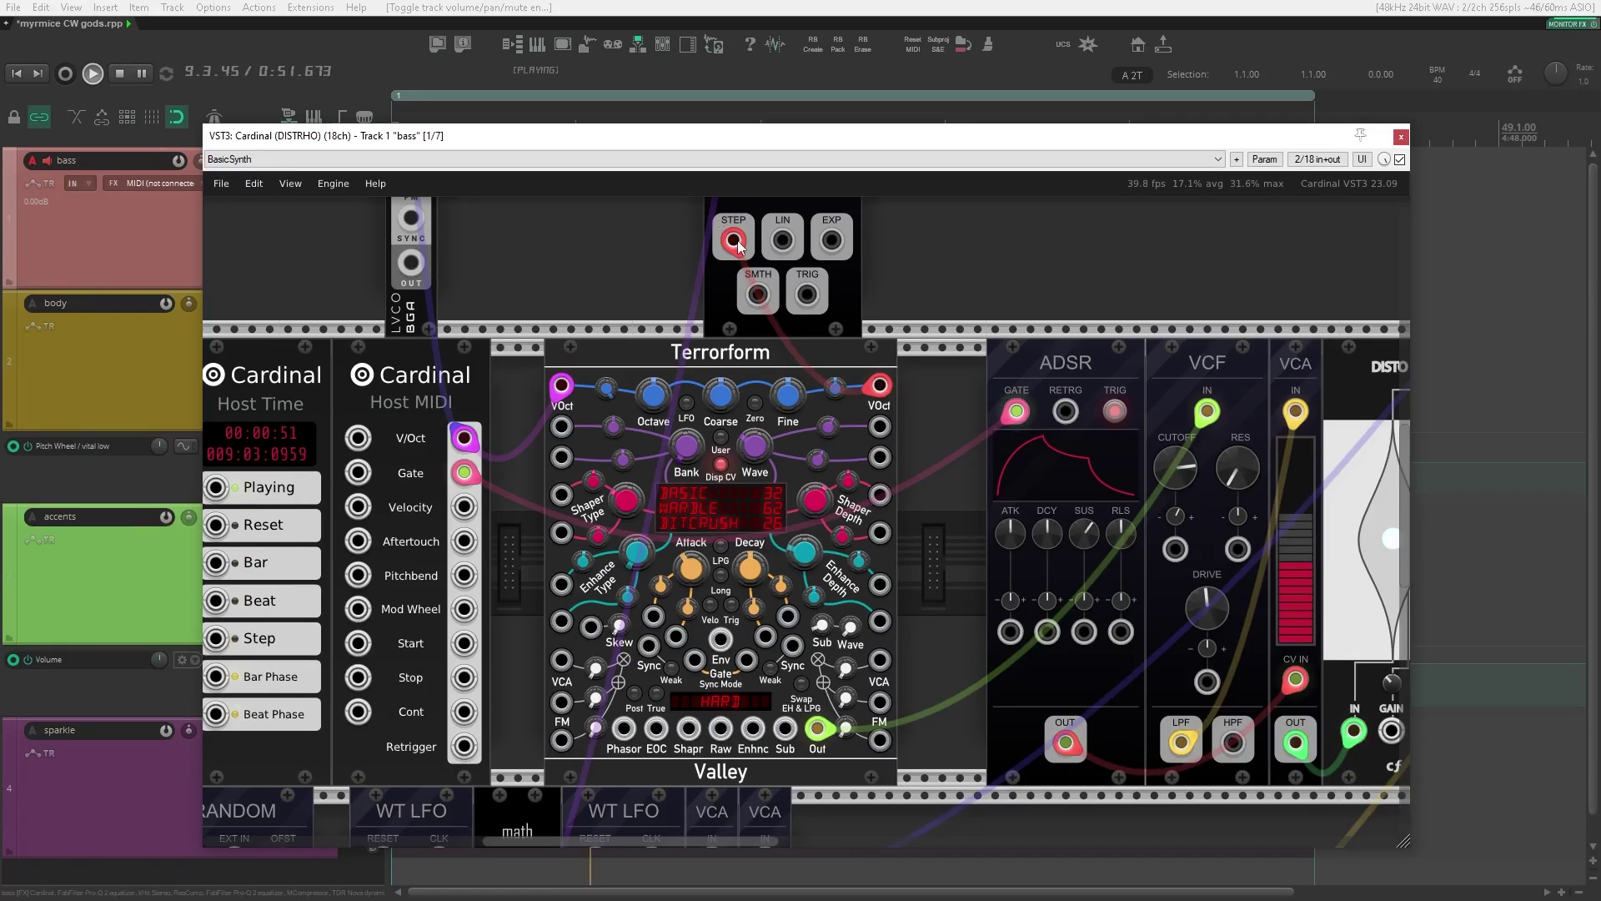
Step: Examine the upper filter and VCA branch that feeds the Merge and Neil modules
left_click_drag(1138, 263, 149, 519)
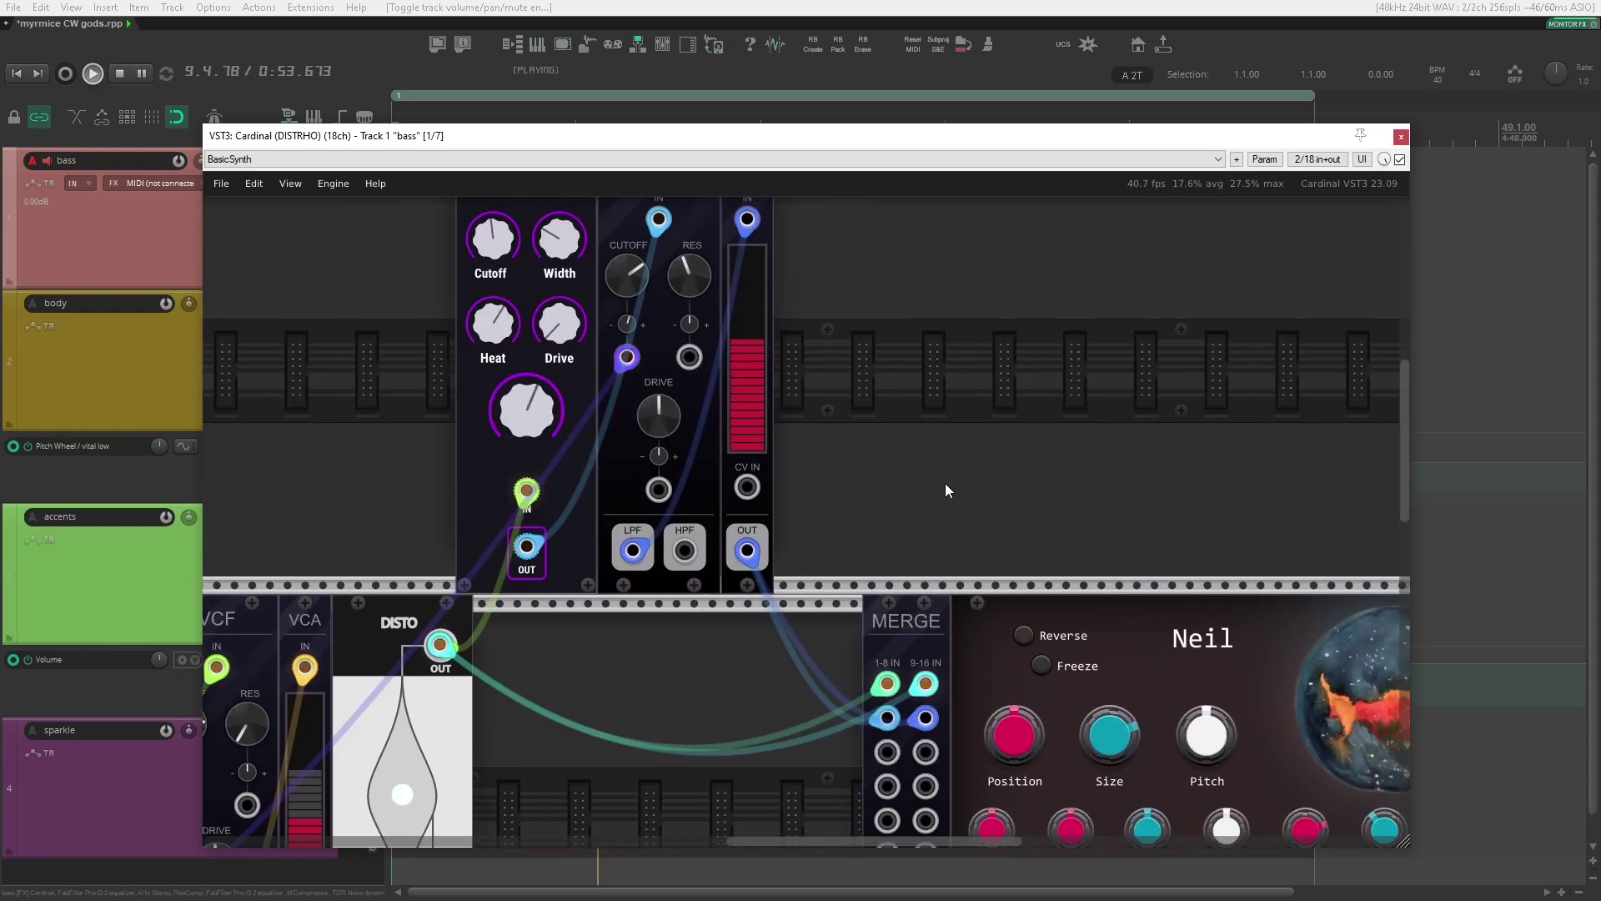
scroll(947, 490, "right", 5)
scroll(751, 542, "down", 3)
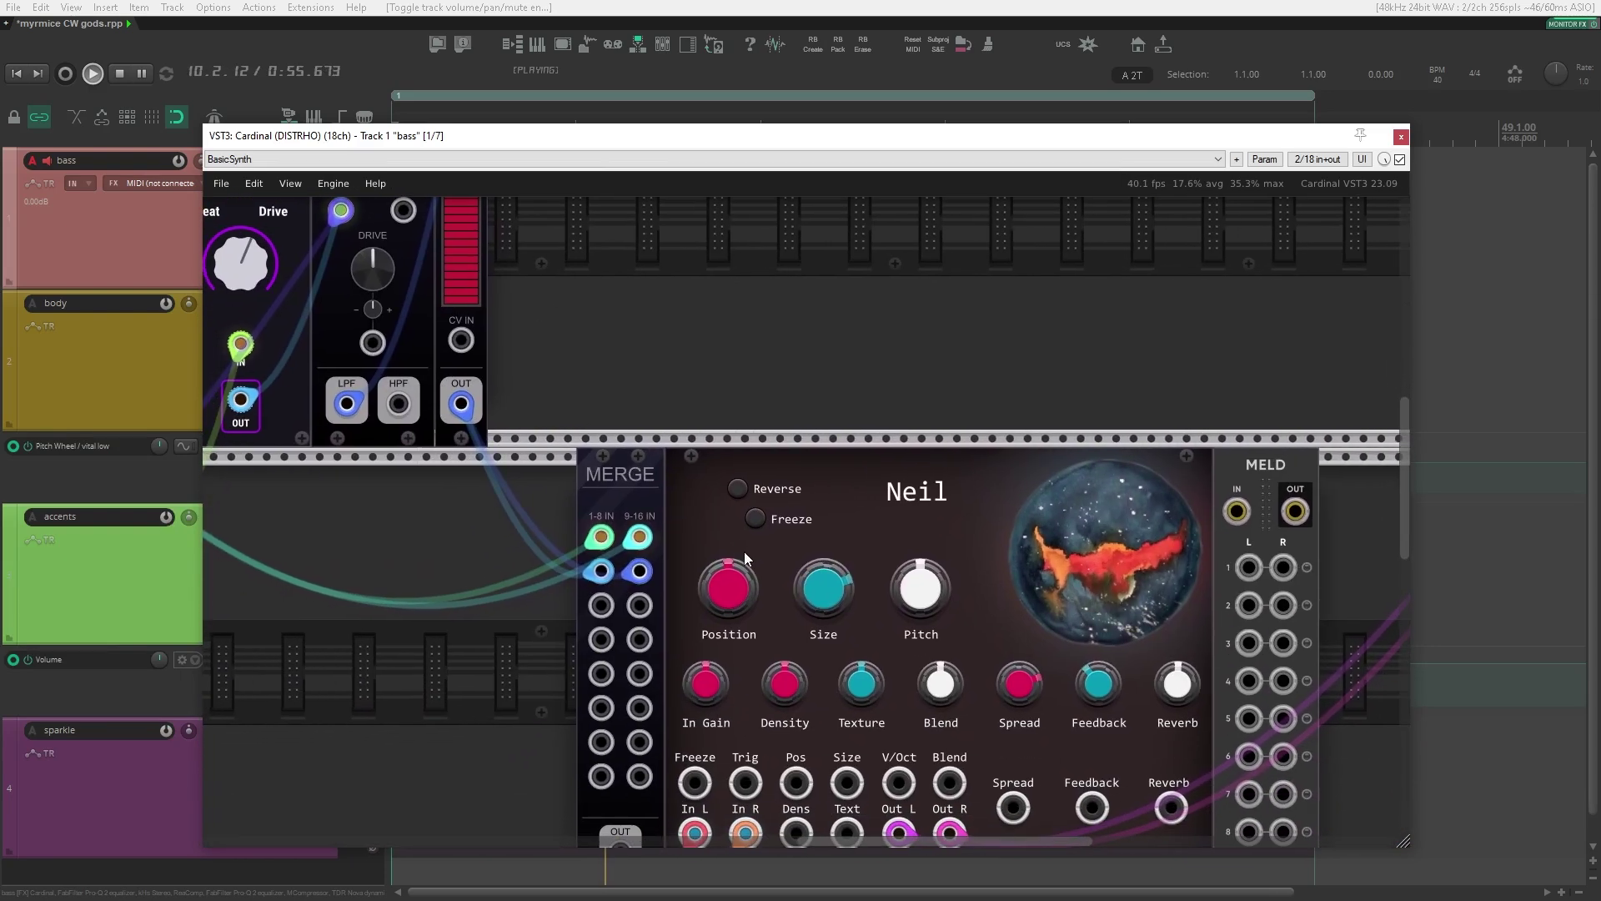
Step: Examine the ADSR, VCF, VCA and Disto chain, and the Random, WT LFO and math modulation row below Terrorform
scroll(744, 552, "left", 10)
scroll(806, 489, "down", 3)
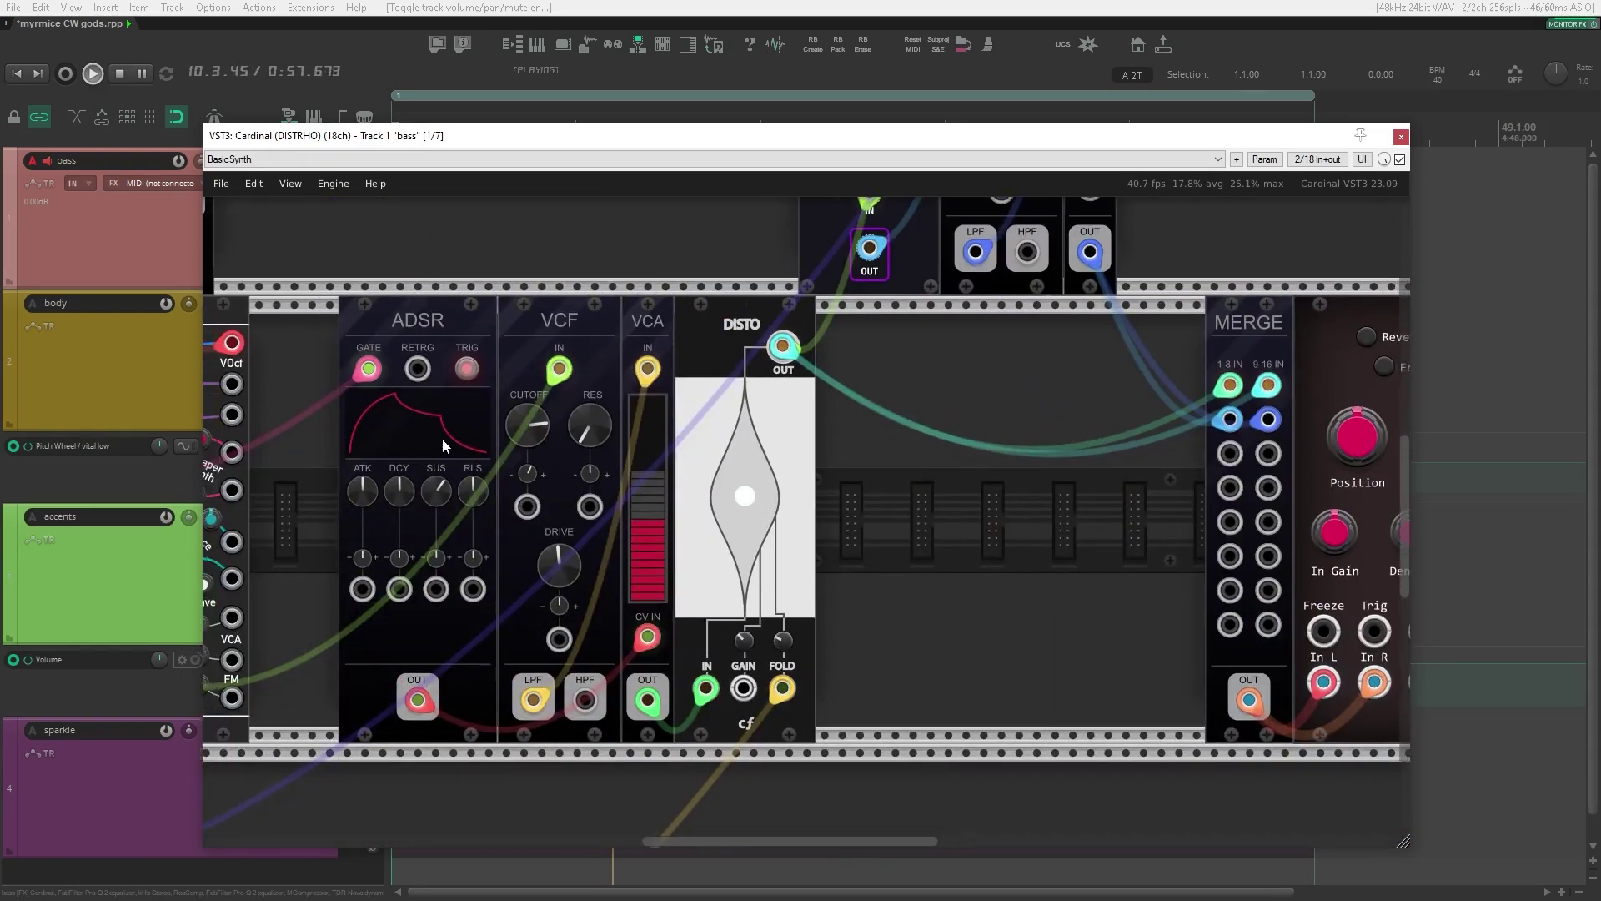
left_click_drag(444, 446, 1109, 377)
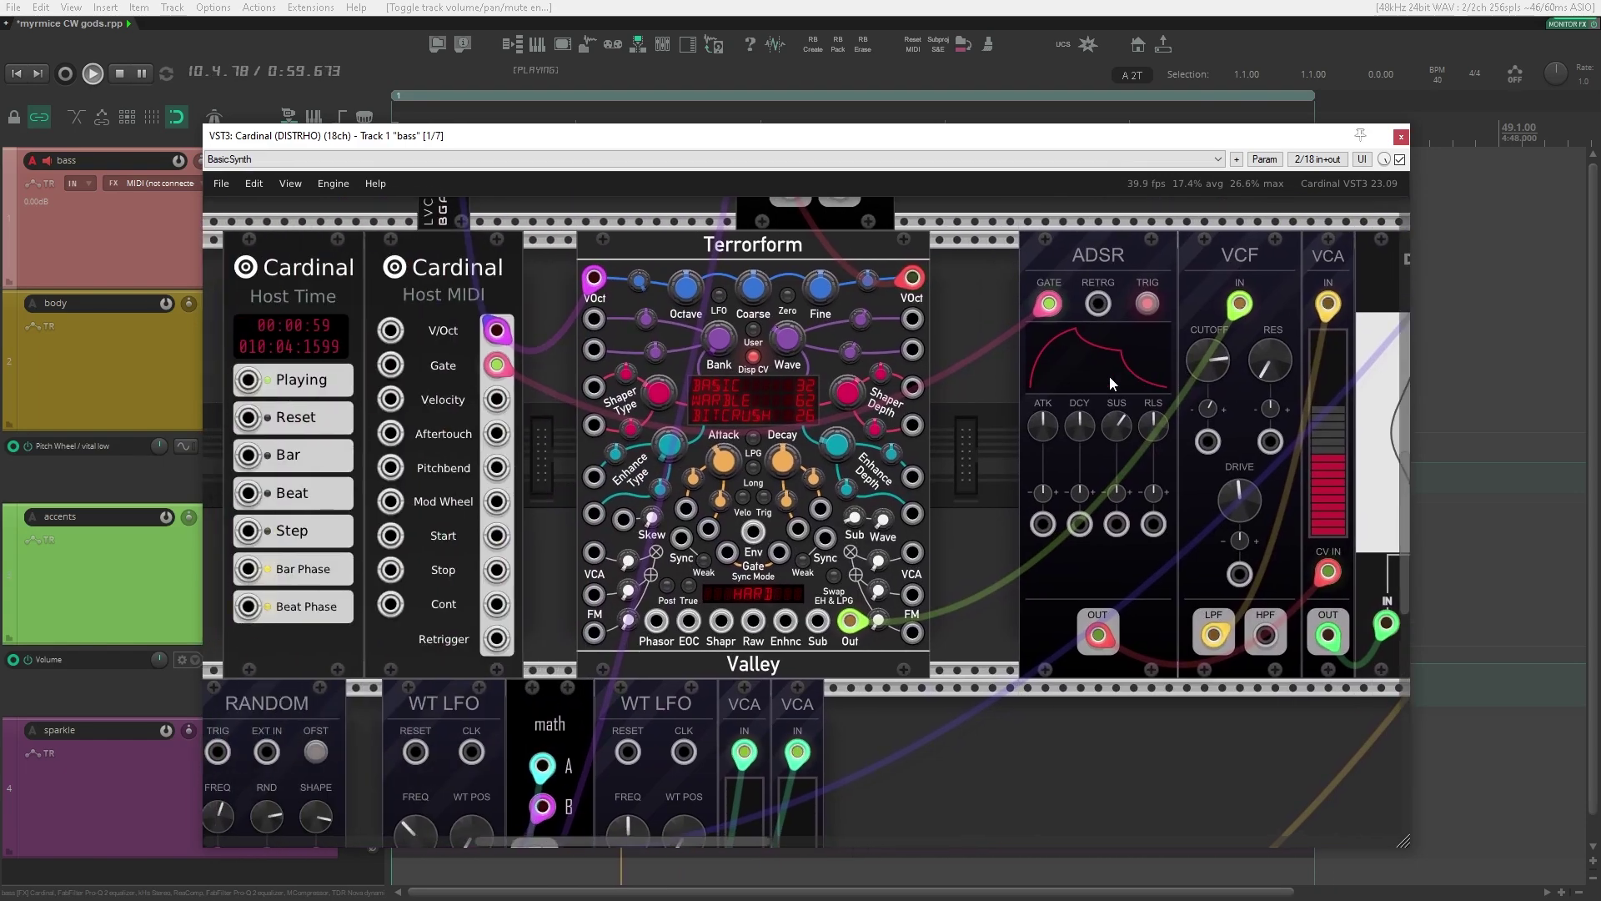
left_click_drag(516, 622, 814, 292)
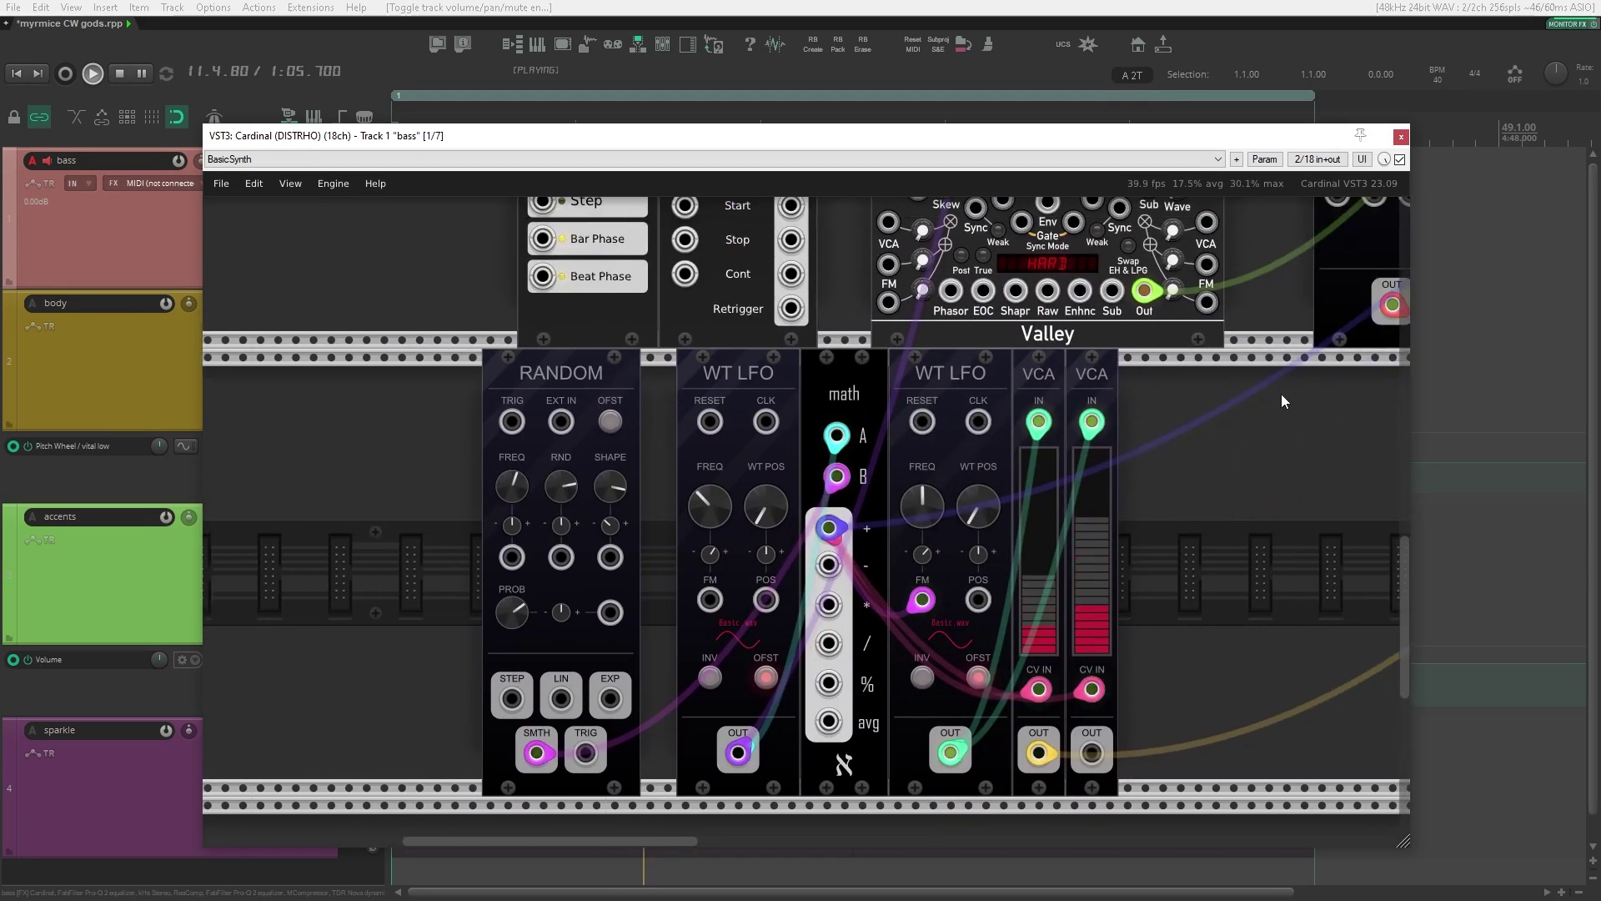
Step: Examine the Disto module and its IN, GAIN and FOLD inputs at the end of the ADSR, VCF and VCA chain
left_click_drag(1282, 395, 668, 618)
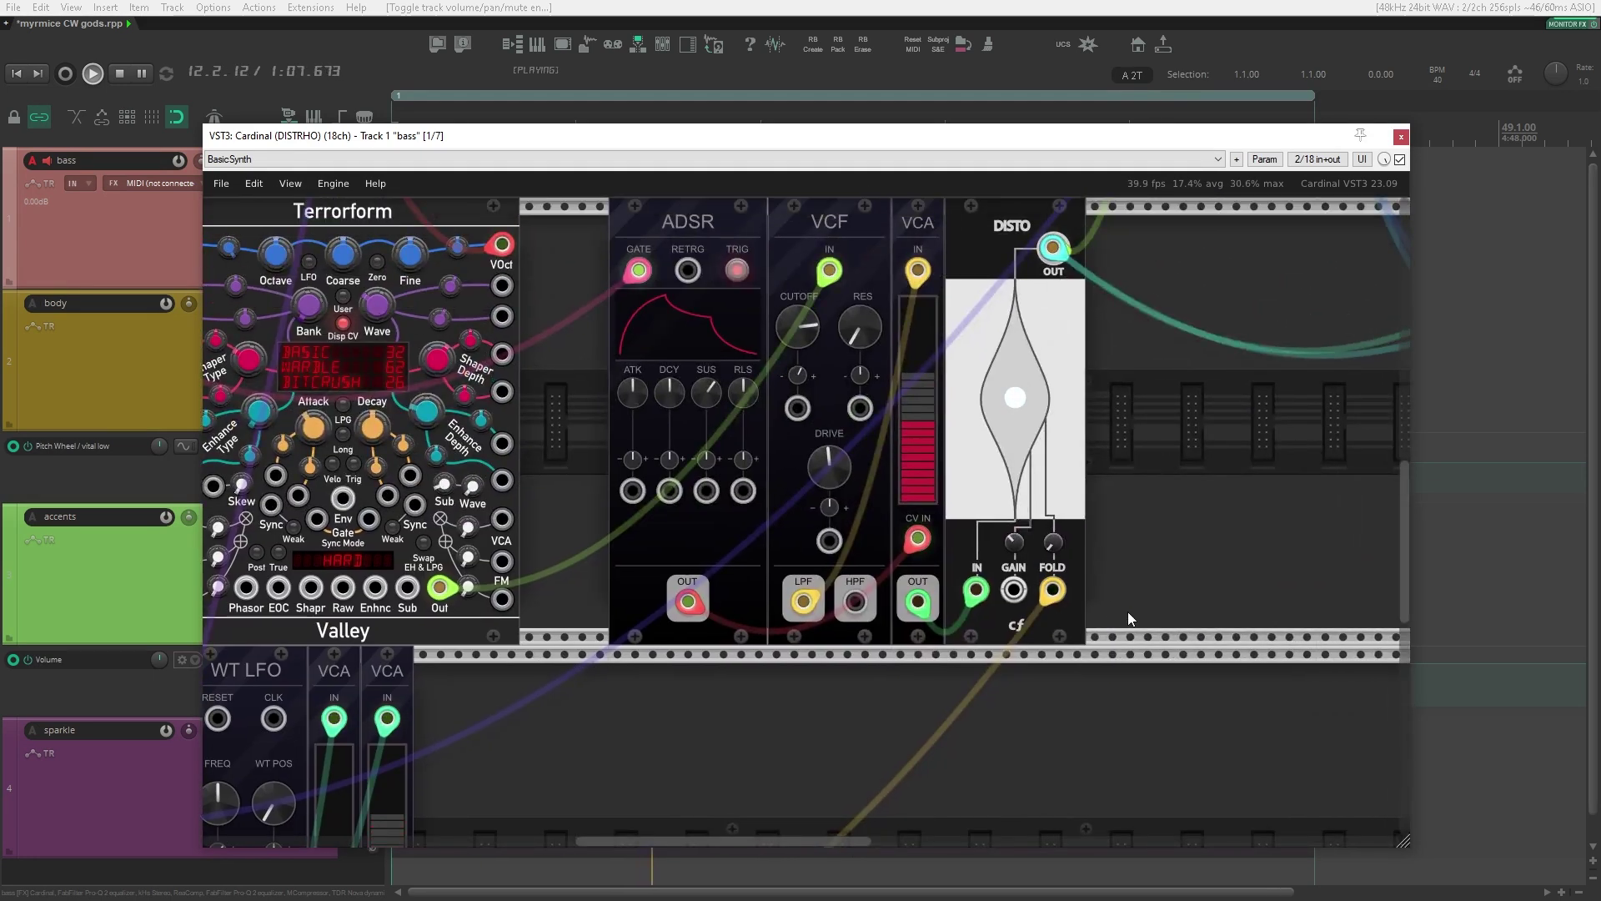
scroll(1168, 555, "up", 6)
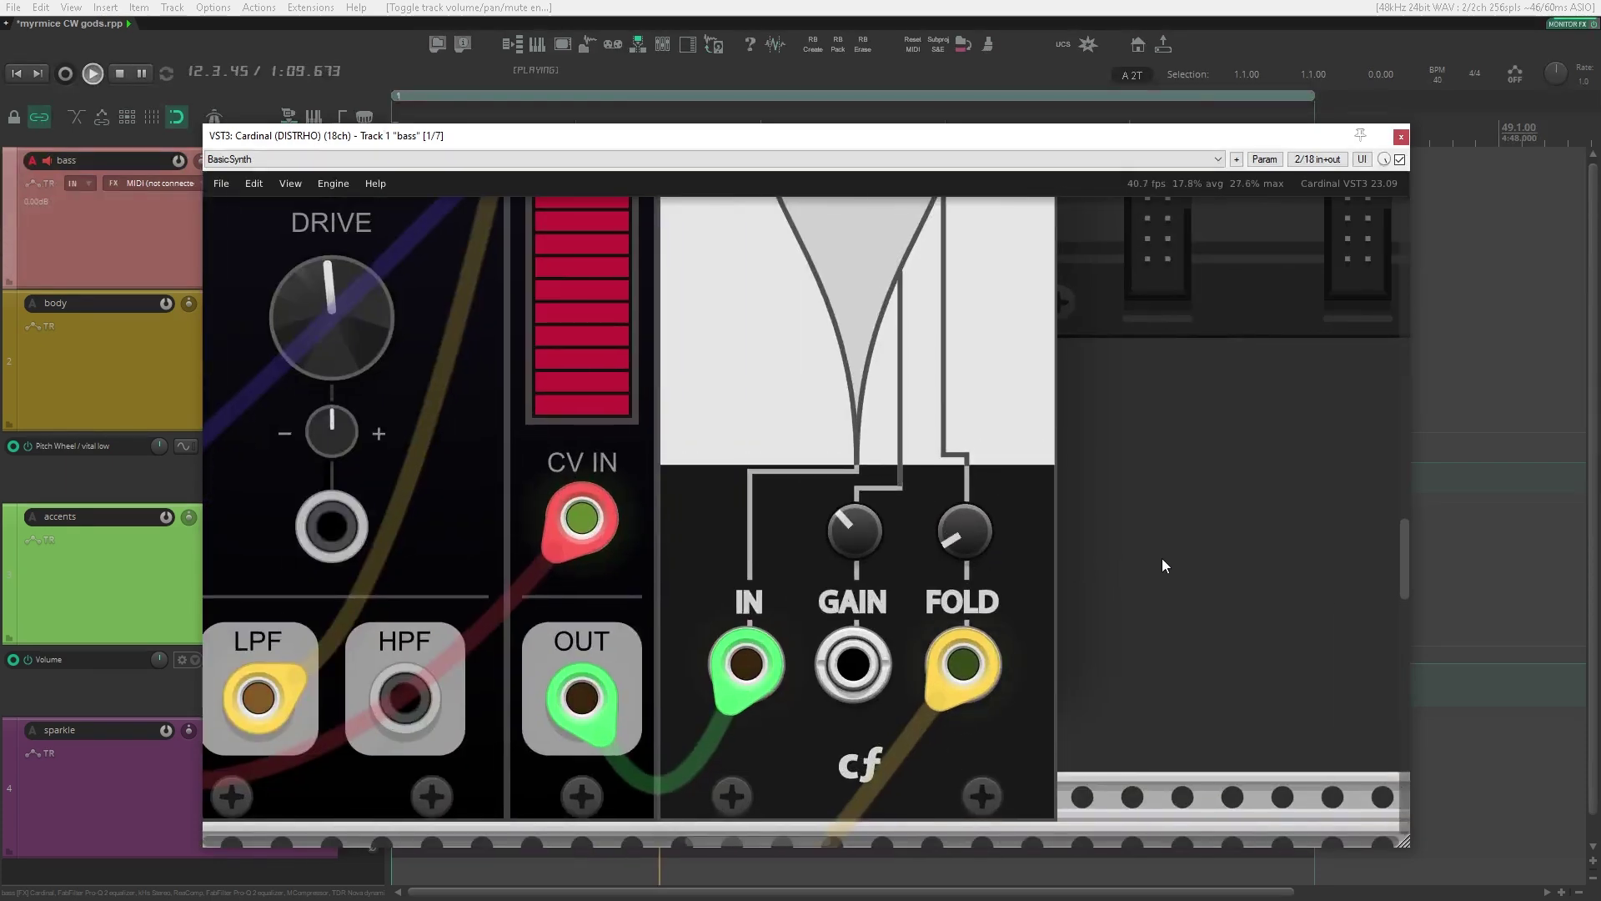
left_click_drag(1148, 543, 1071, 533)
scroll(1193, 521, "down", 5)
scroll(1212, 482, "up", 3)
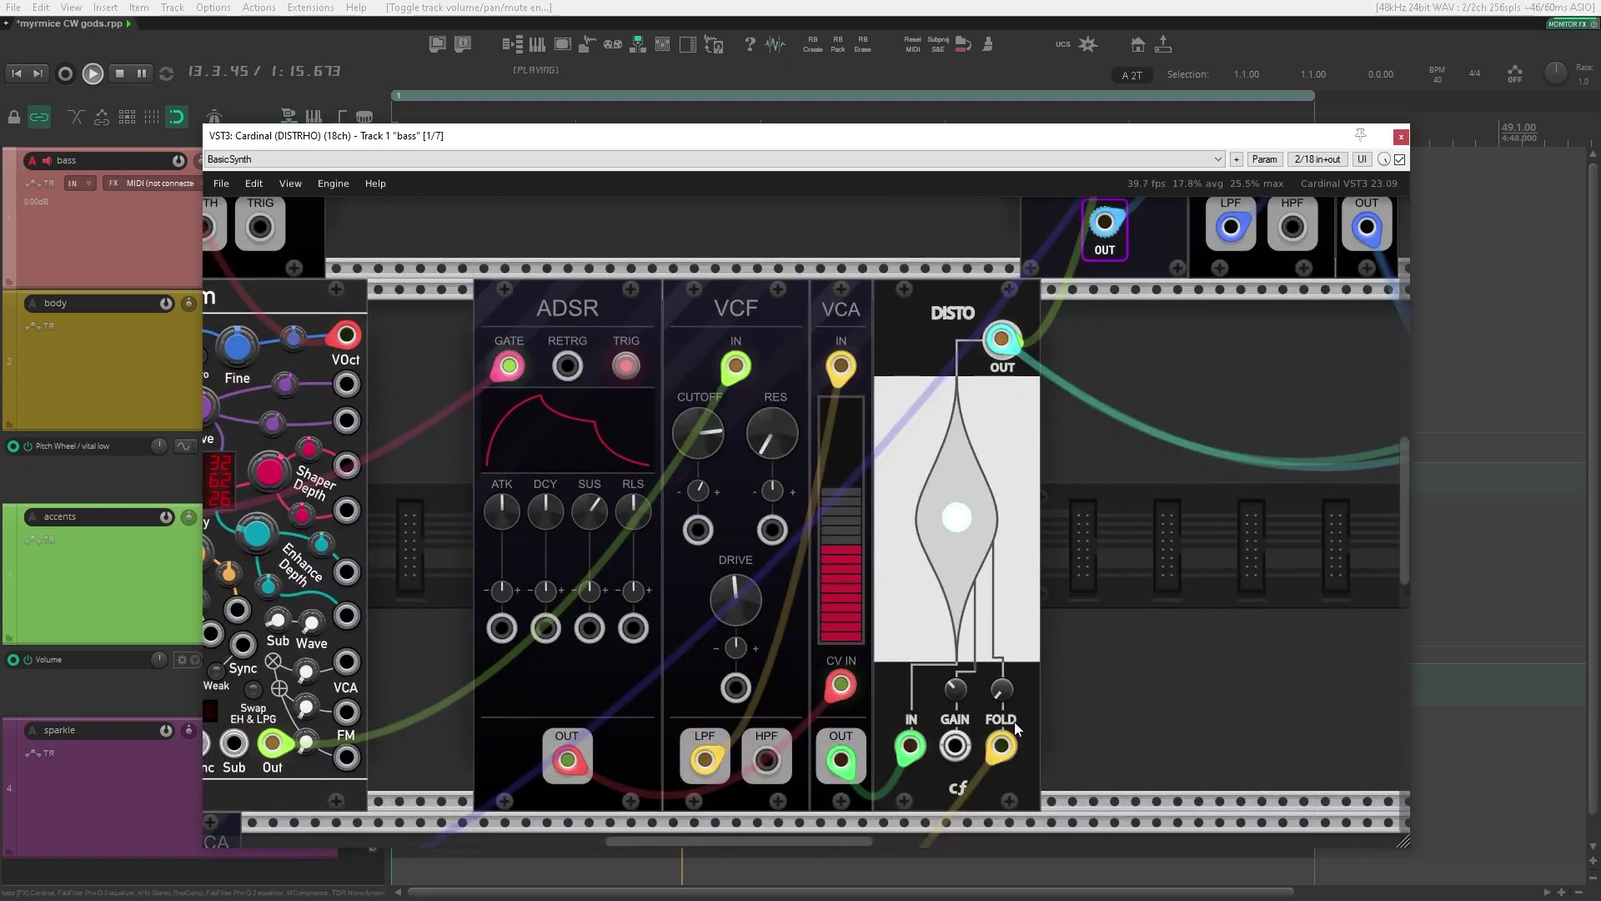
Step: Trace the FOLD cable back to the lower VCA and inspect the Random, WT LFO and math modules that drive it
left_click_drag(1015, 722, 1559, 352)
left_click_drag(677, 578, 943, 332)
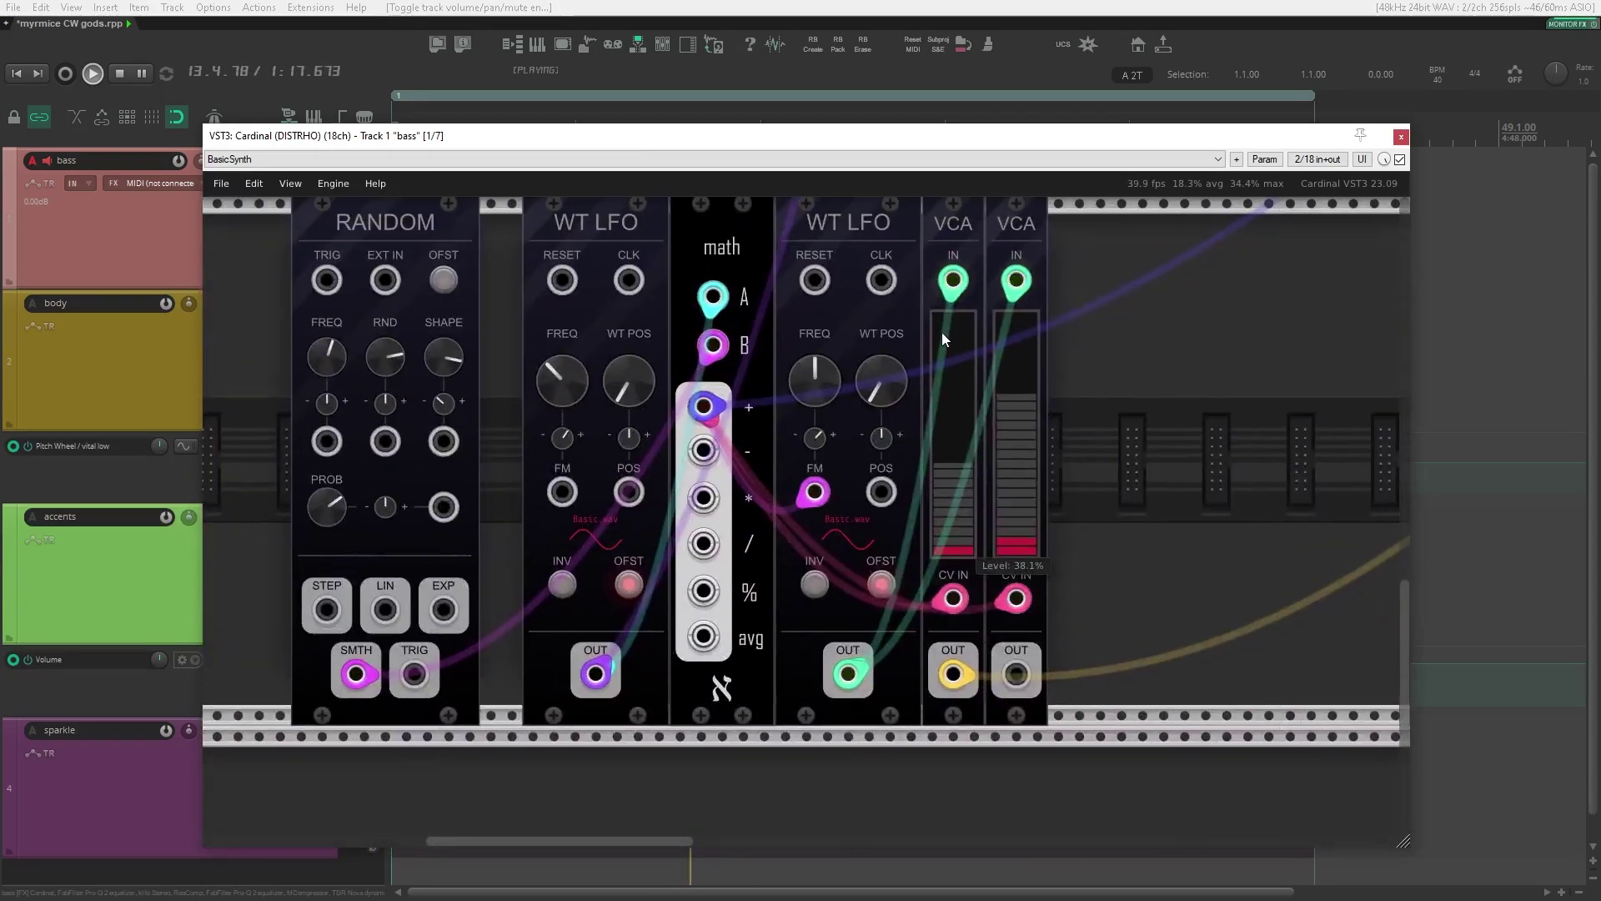
scroll(648, 492, "down", 6)
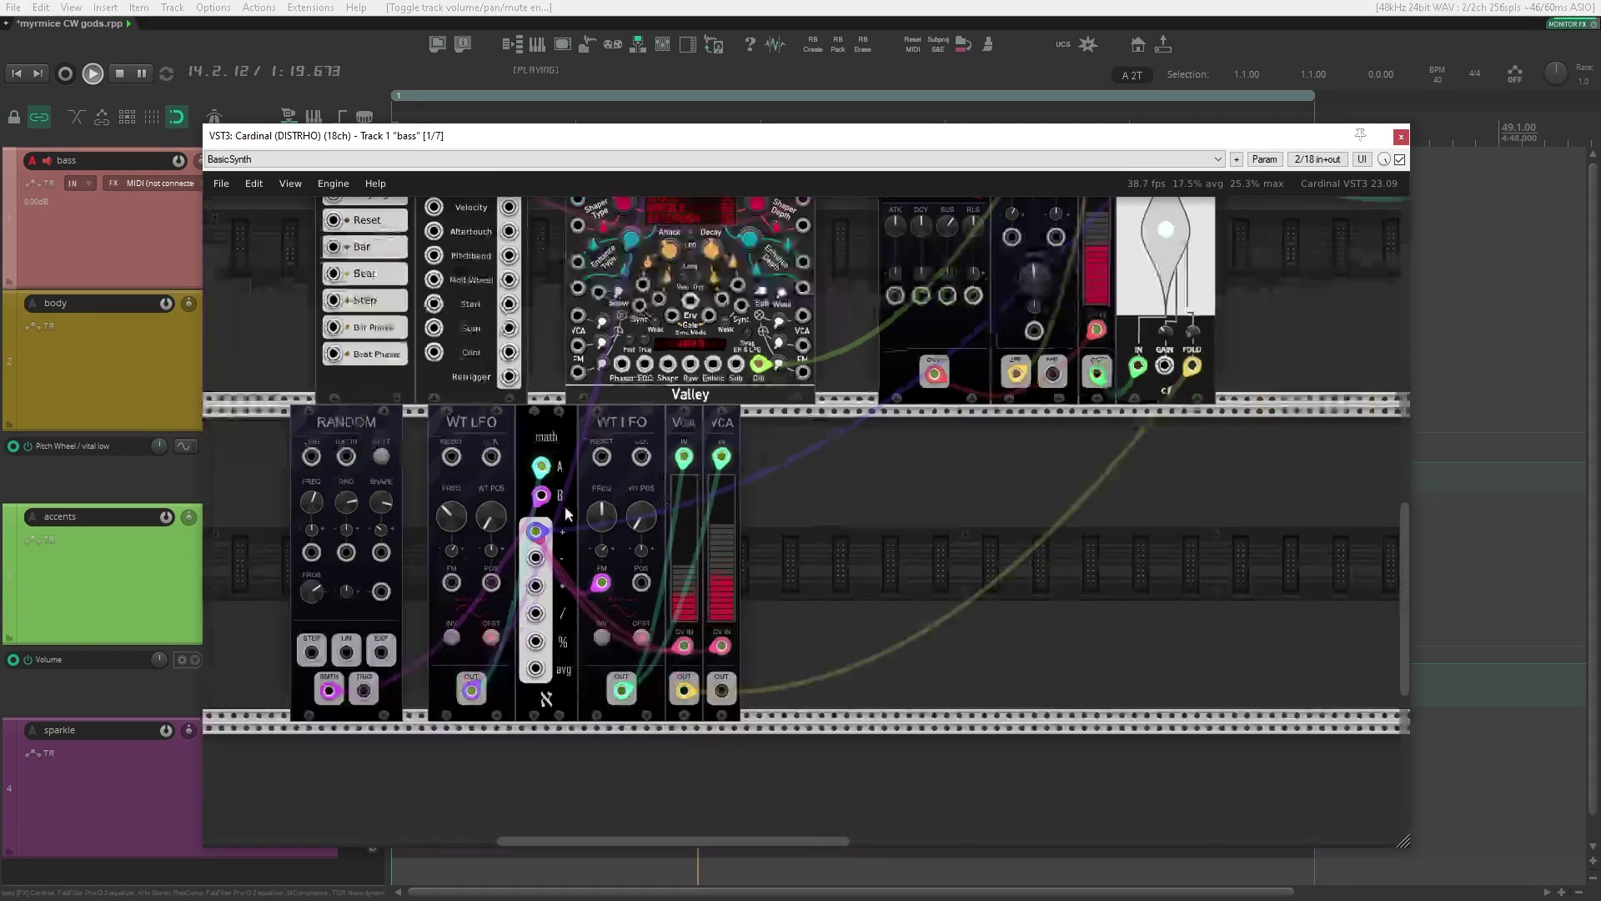
scroll(566, 514, "up", 5)
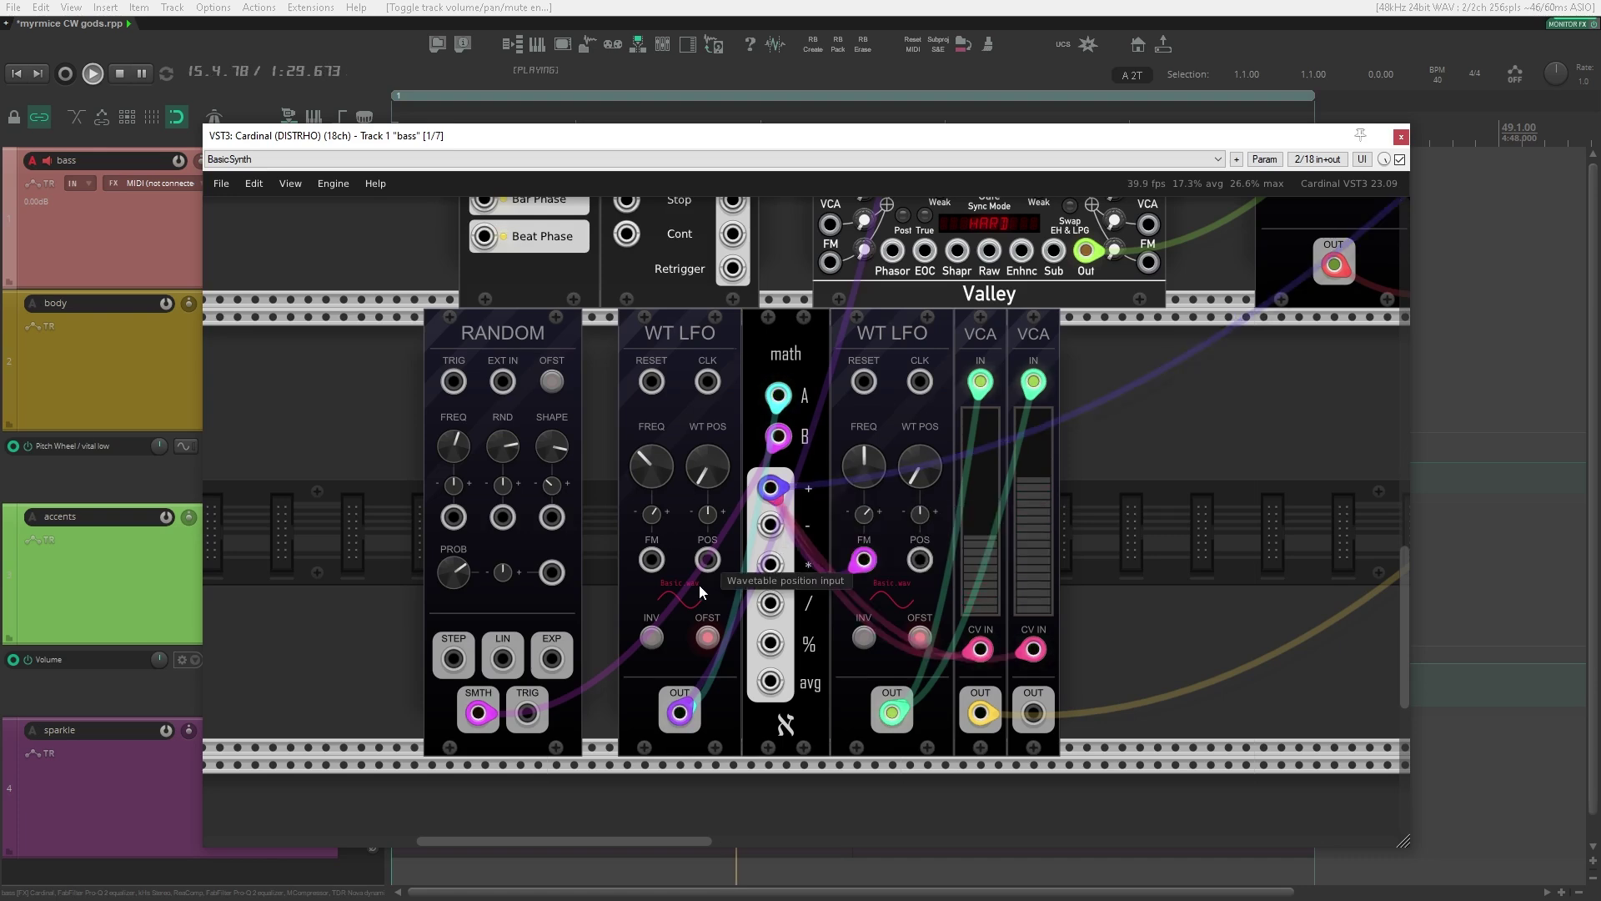
Step: Follow the lower VCA's output cable up to Disto's FOLD input, inspect the fold knob and undo the last change
left_click_drag(1297, 442, 762, 592)
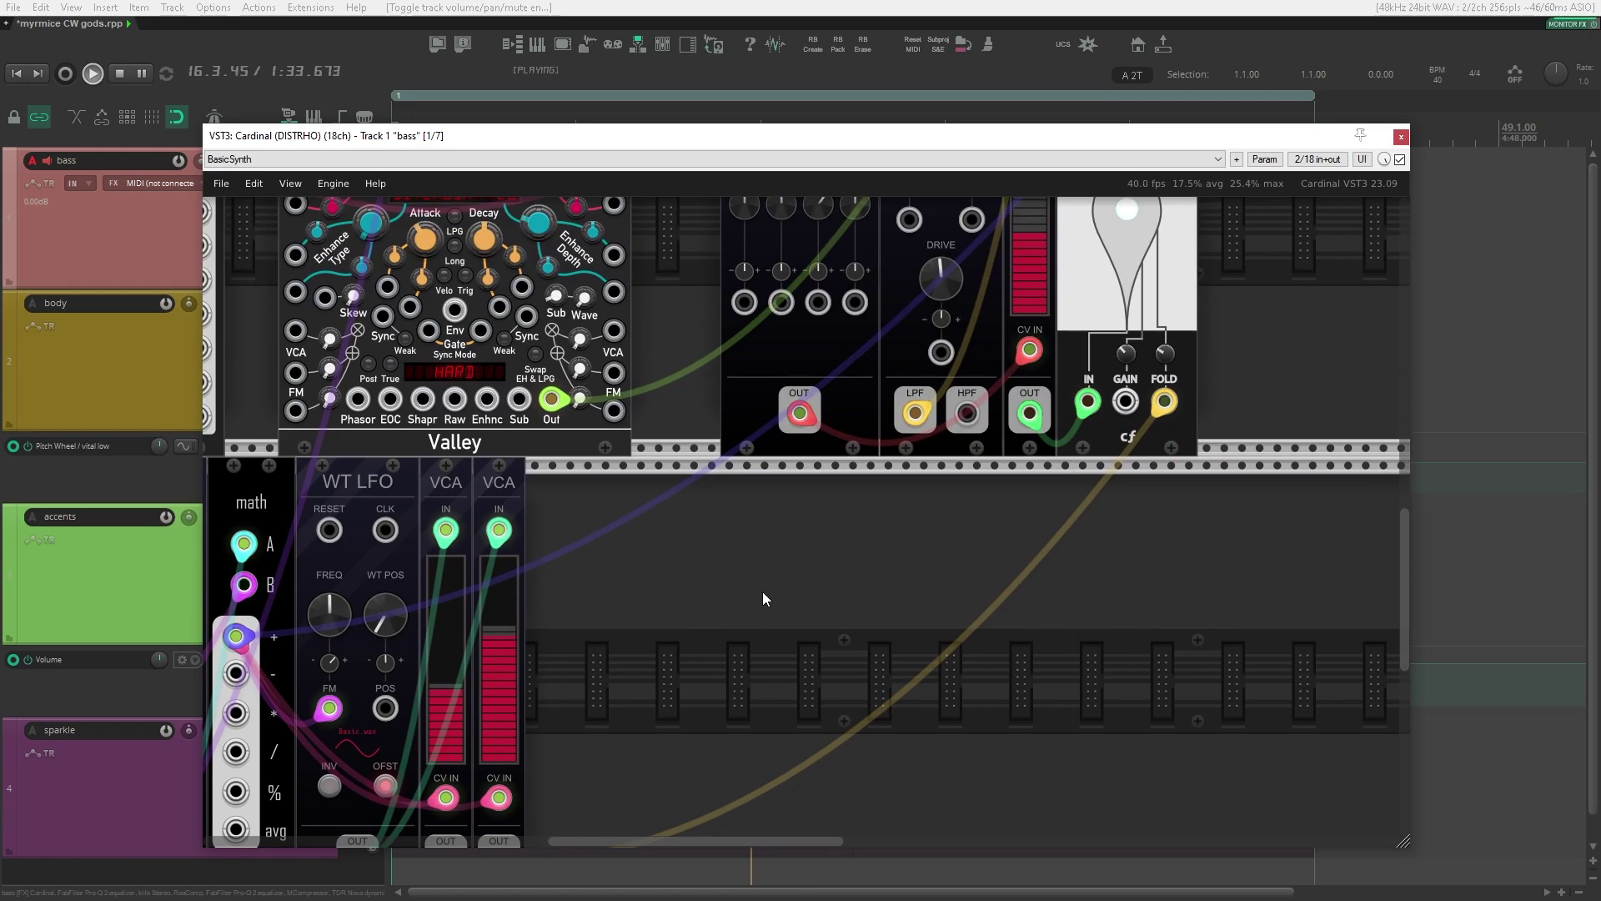
left_click_drag(828, 578, 1029, 492)
left_click_drag(1222, 421, 567, 636)
scroll(980, 401, "up", 6)
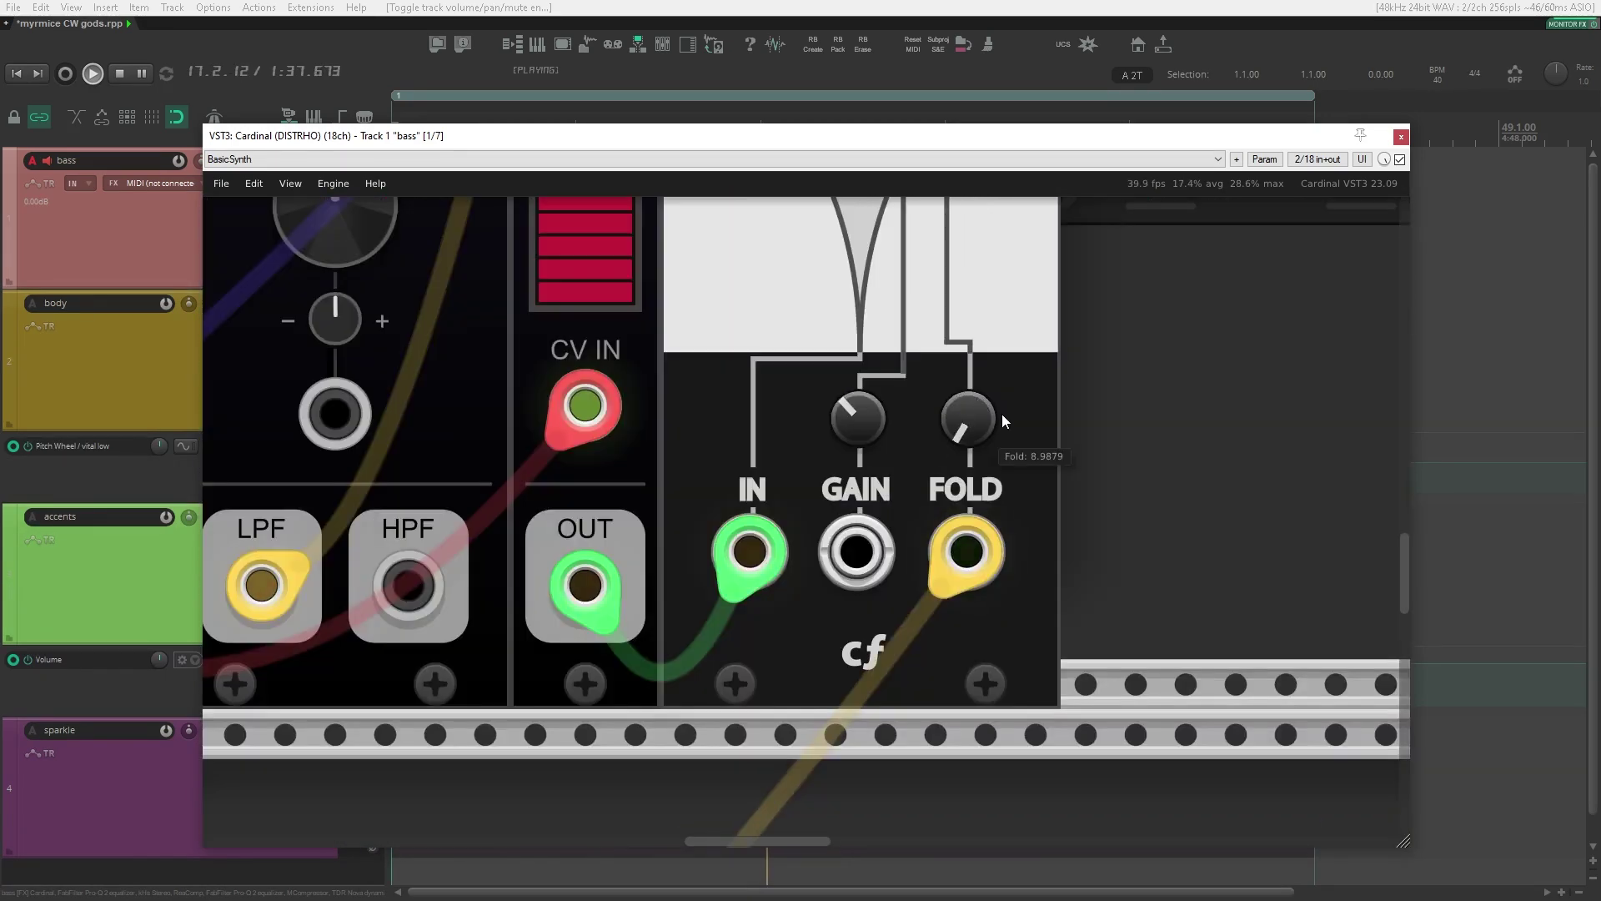
left_click_drag(964, 410, 1188, 430)
key("ctrl+z")
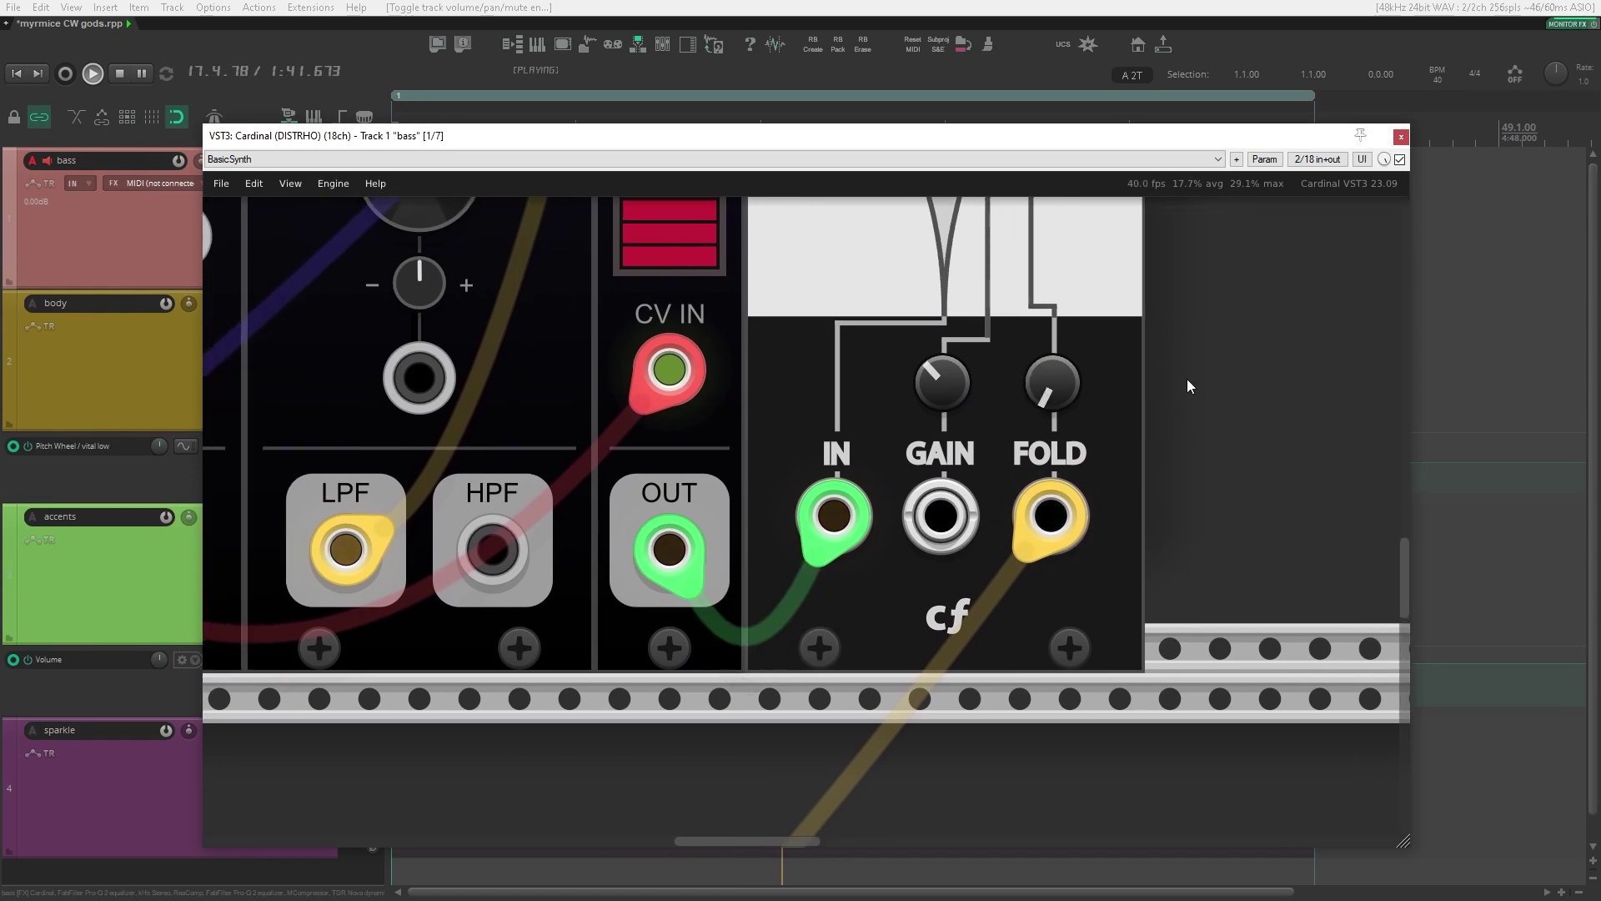
Step: Check Disto's output cables toward Warp and Merge and return to the Host MIDI and Terrorform modules
scroll(1187, 378, "down", 6)
left_click_drag(1226, 332, 938, 521)
left_click_drag(1062, 265, 977, 468)
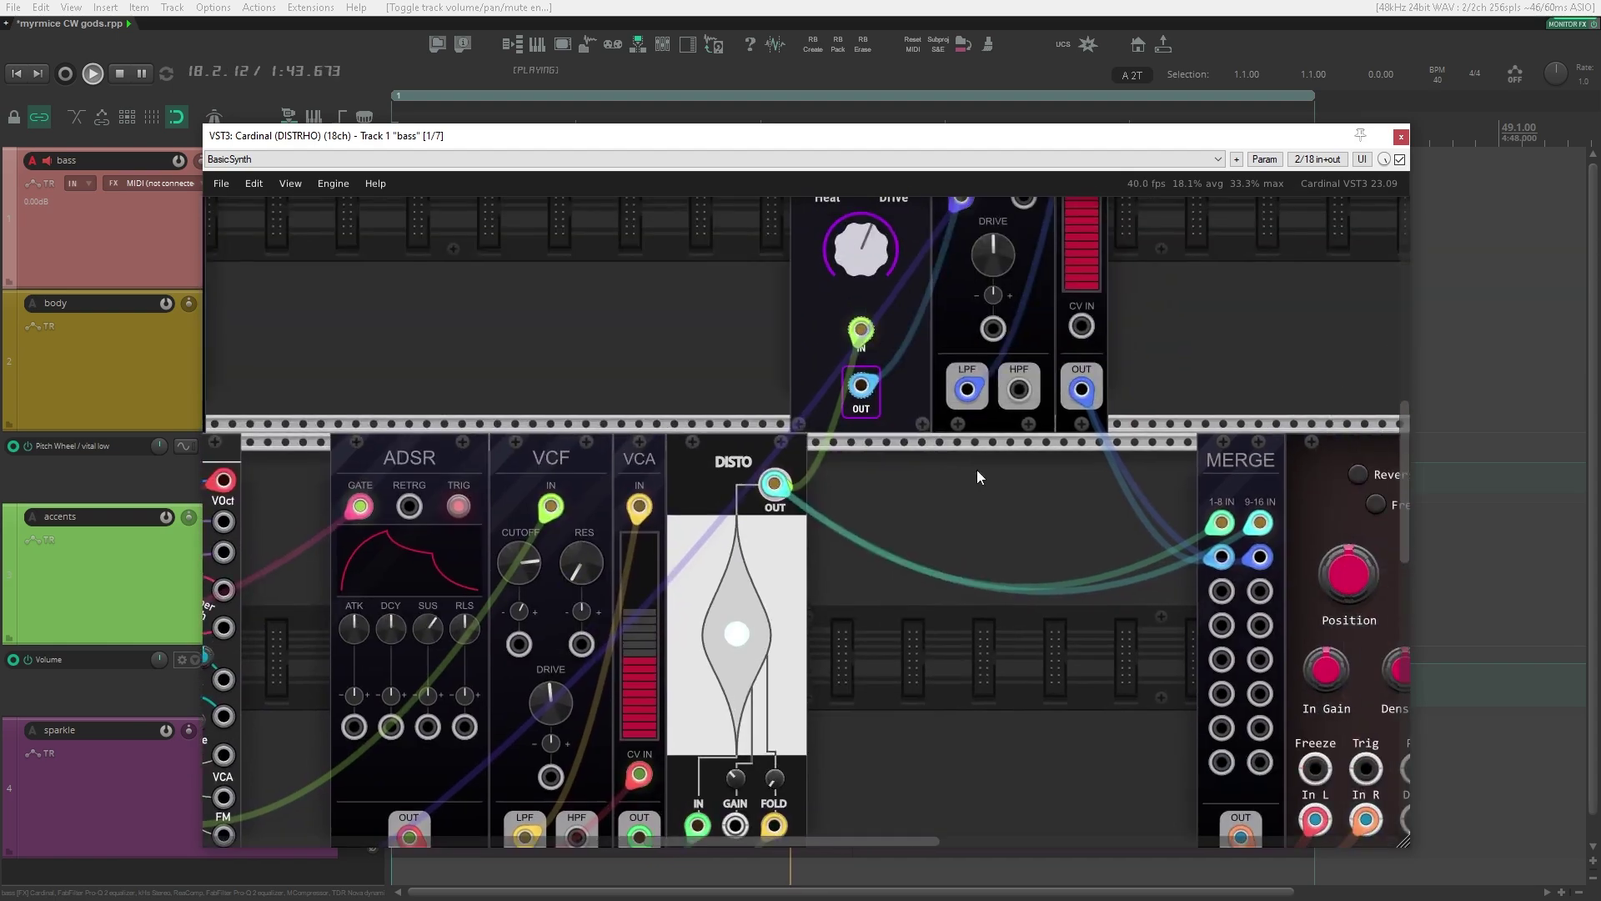
left_click_drag(412, 577, 1170, 541)
left_click_drag(985, 561, 1046, 462)
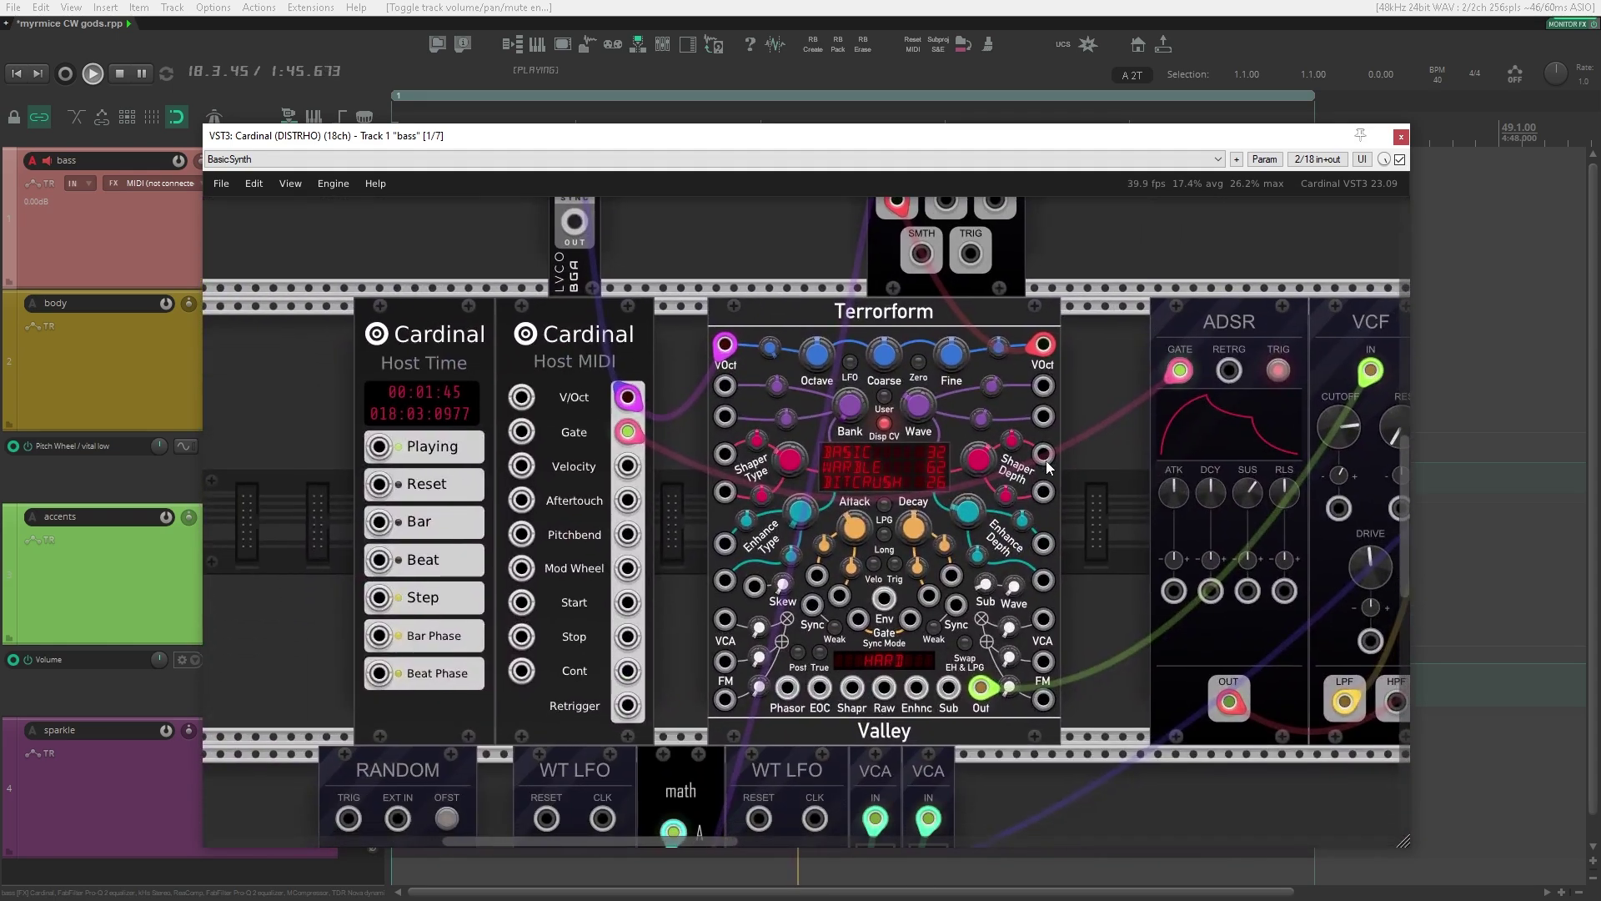
Step: Trace the upper Random's STEP output to Terrorform's second VOct input and the Host MIDI gate to the ADSR
scroll(928, 536, "up", 2)
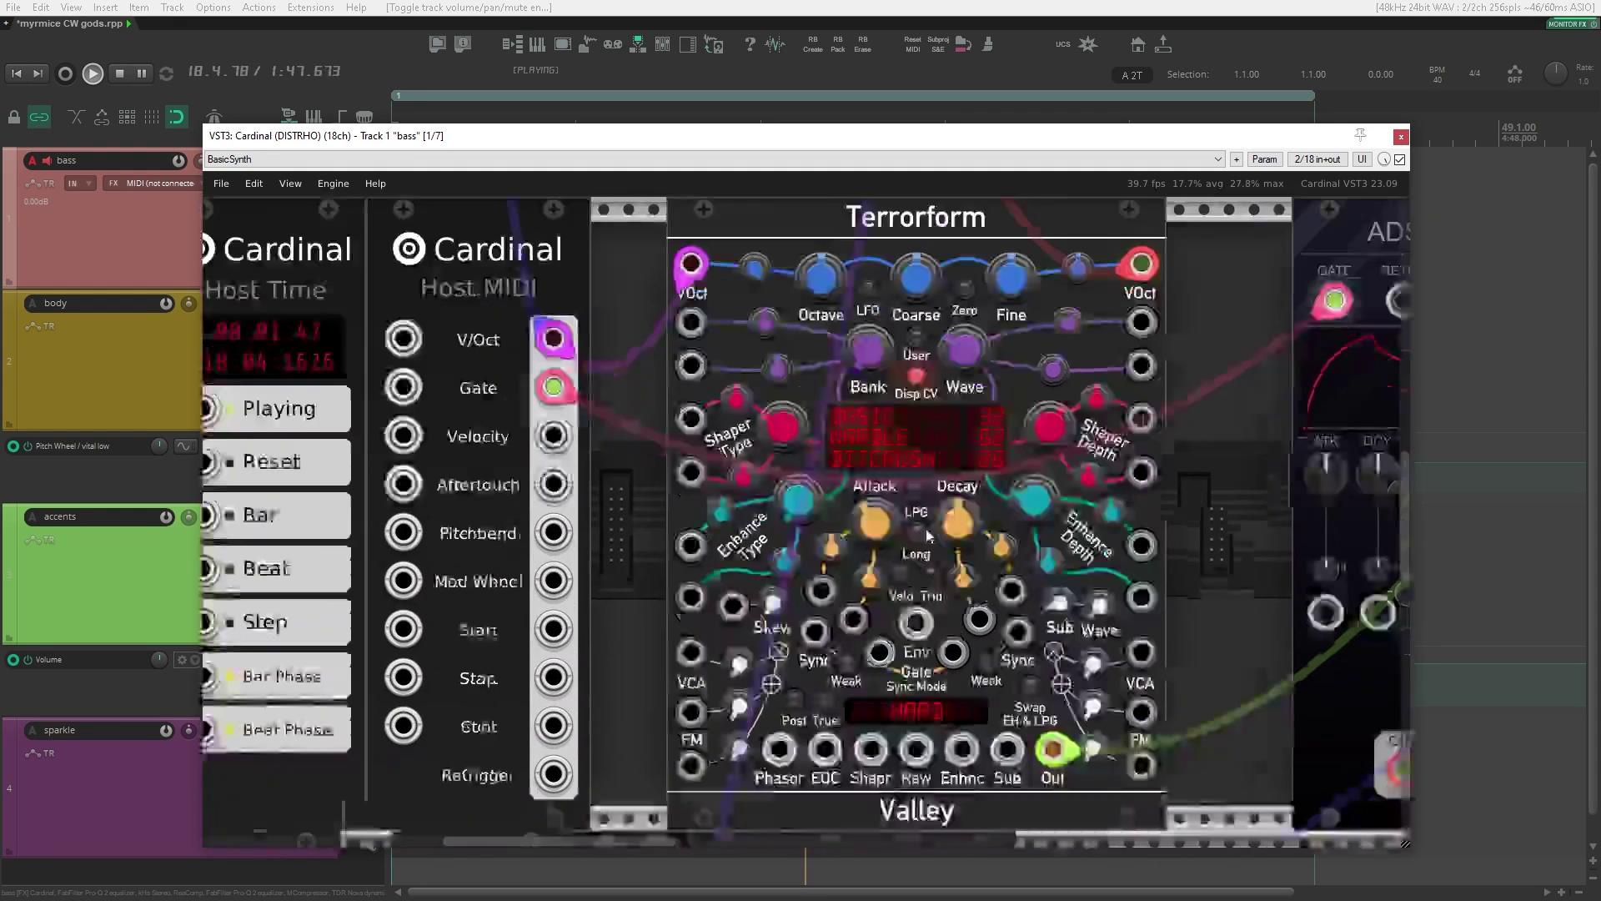
left_click_drag(926, 535, 1059, 126)
left_click_drag(734, 728, 760, 809)
left_click_drag(992, 311, 859, 834)
left_click_drag(909, 355, 871, 658)
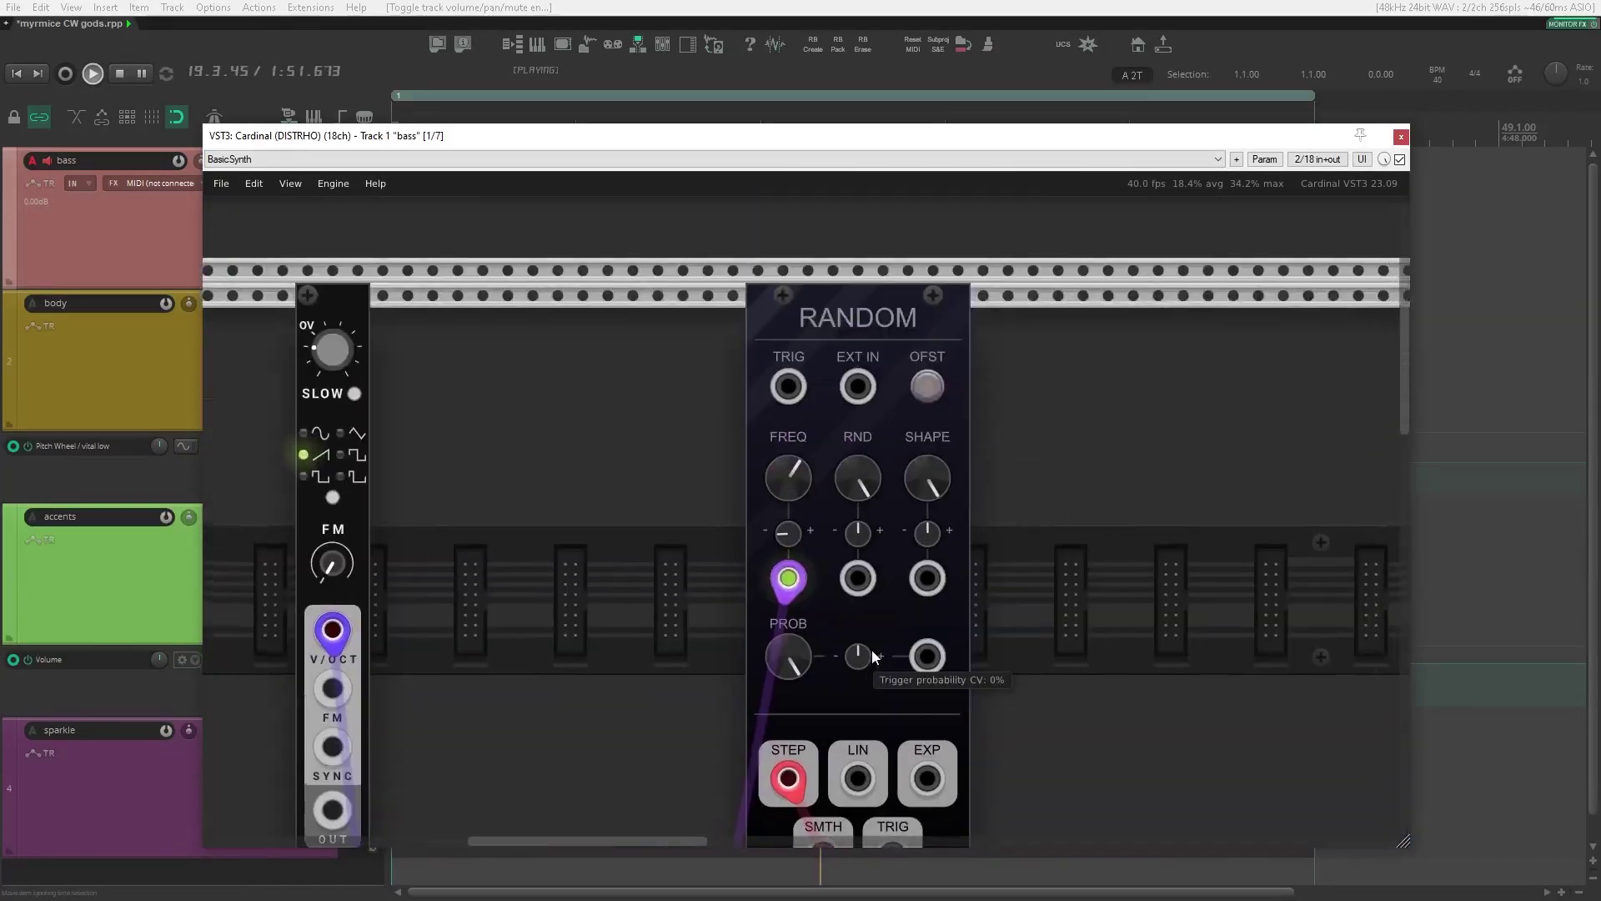
scroll(864, 648, "down", 5)
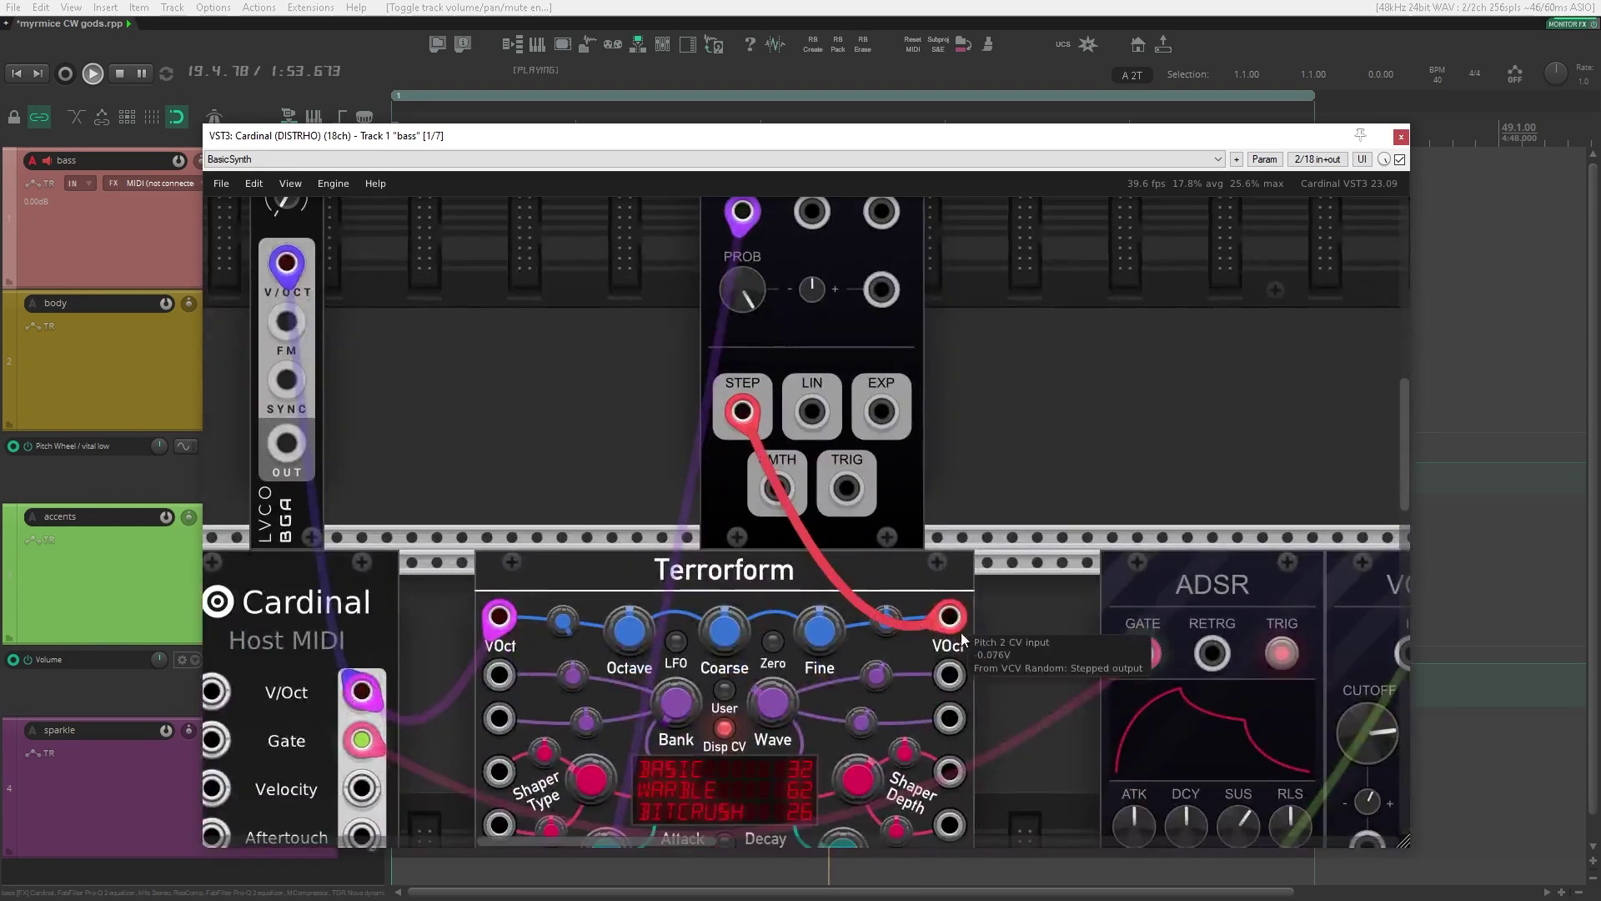
scroll(961, 632, "down", 3)
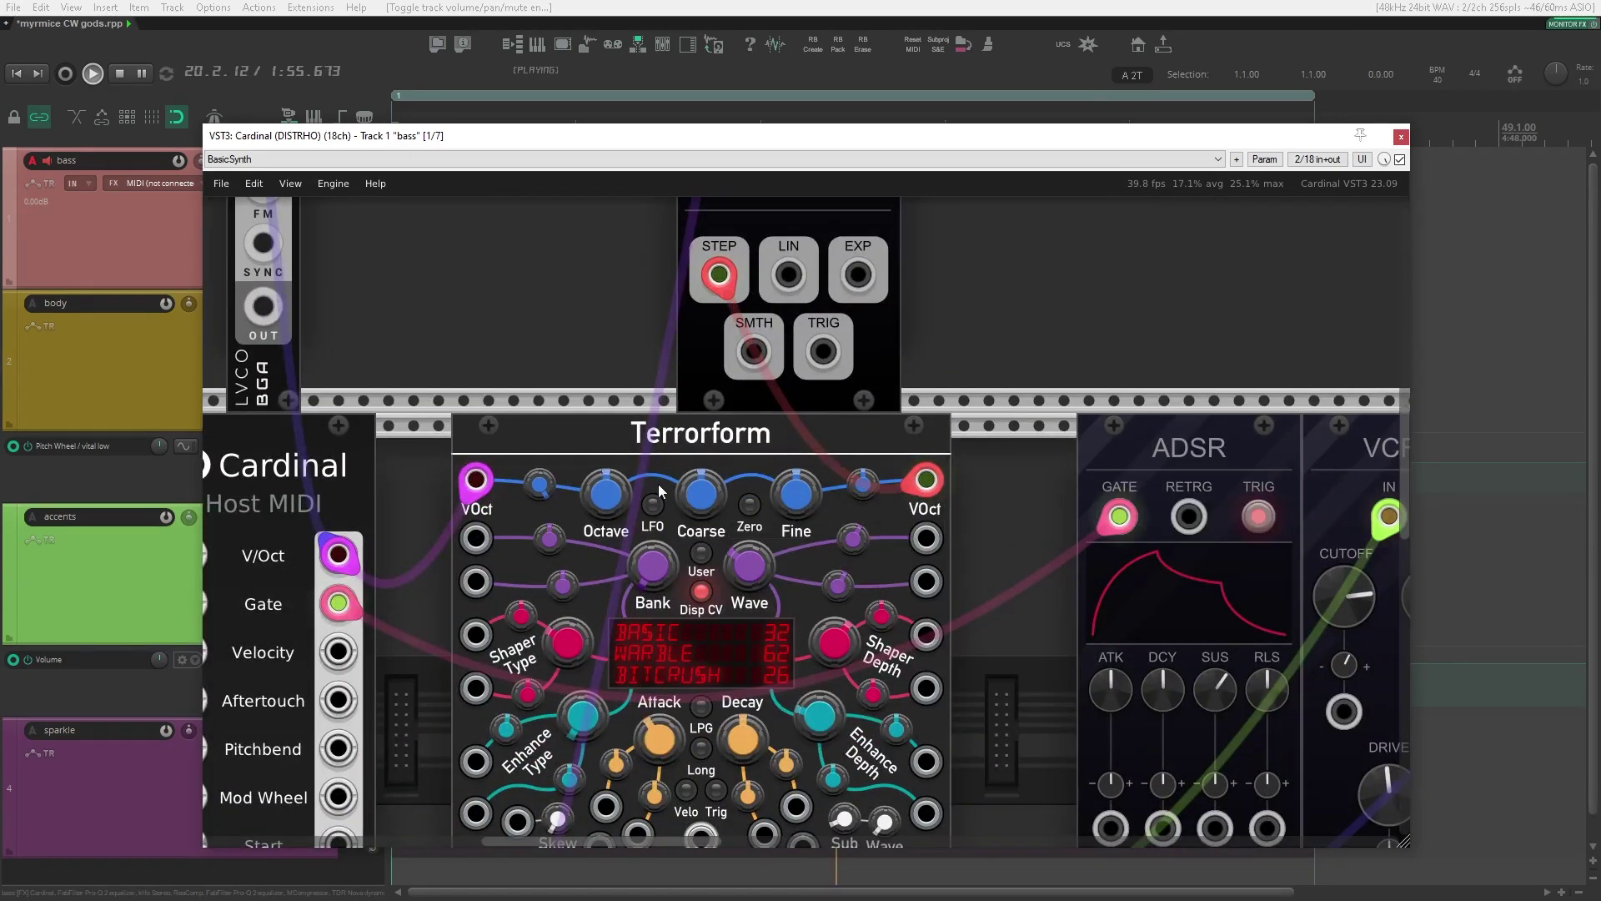
left_click_drag(943, 613, 1057, 454)
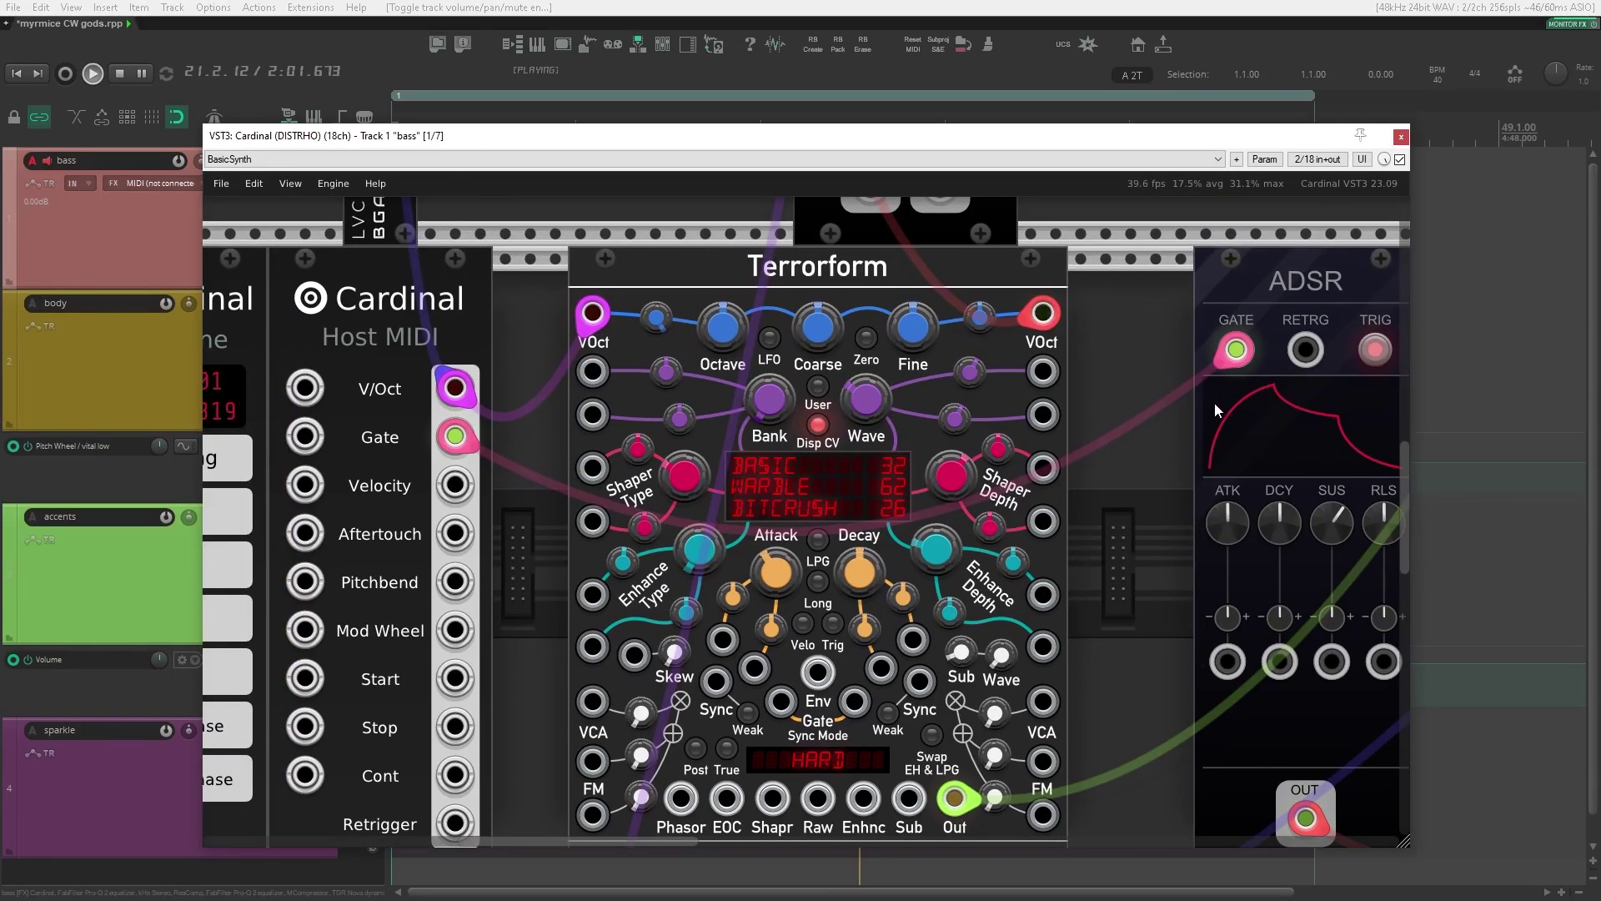
left_click_drag(1157, 395, 1148, 386)
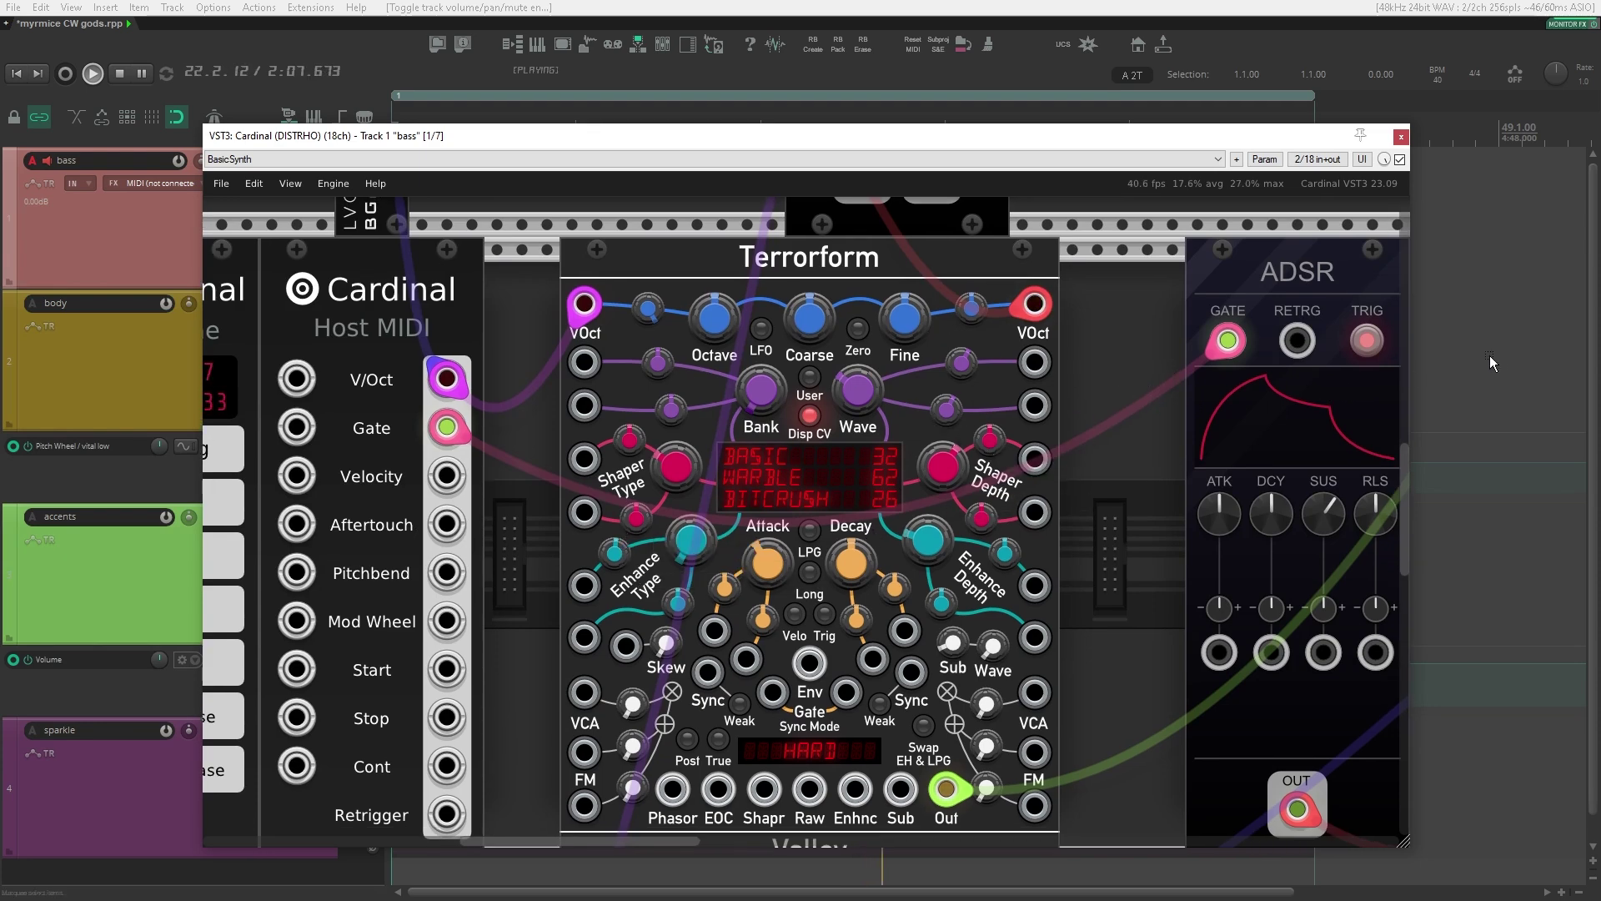
Step: Follow Disto's output through Merge and Neil to the Host Audio inputs
scroll(1118, 419, "right", 10)
scroll(863, 413, "right", 6)
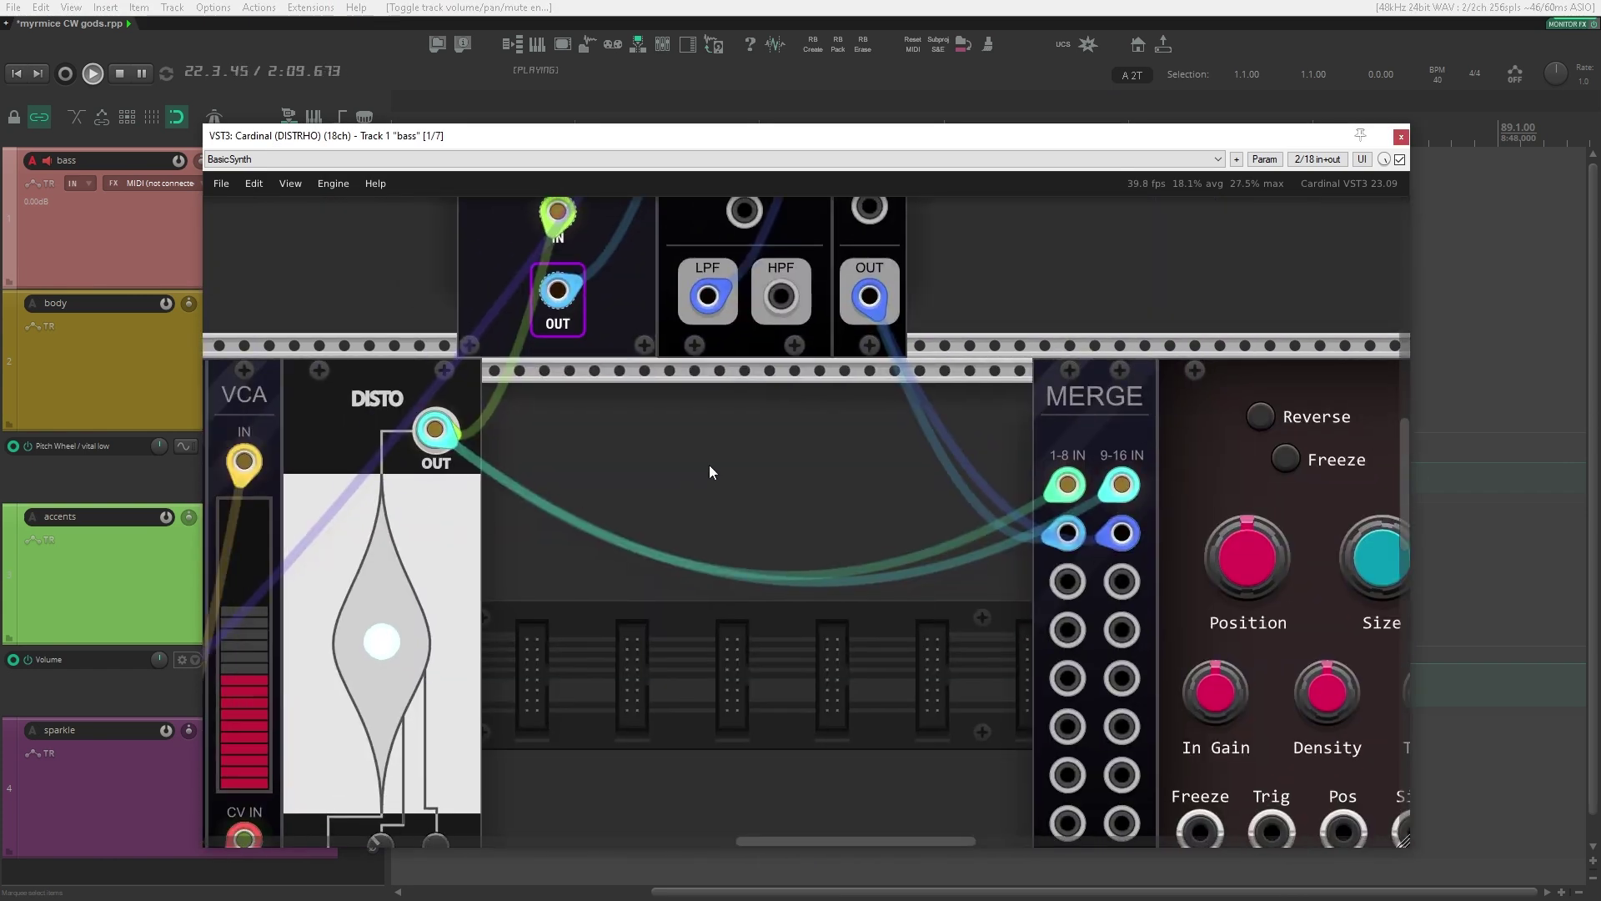
scroll(707, 463, "down", 5)
scroll(728, 514, "up", 5)
scroll(784, 458, "down", 1)
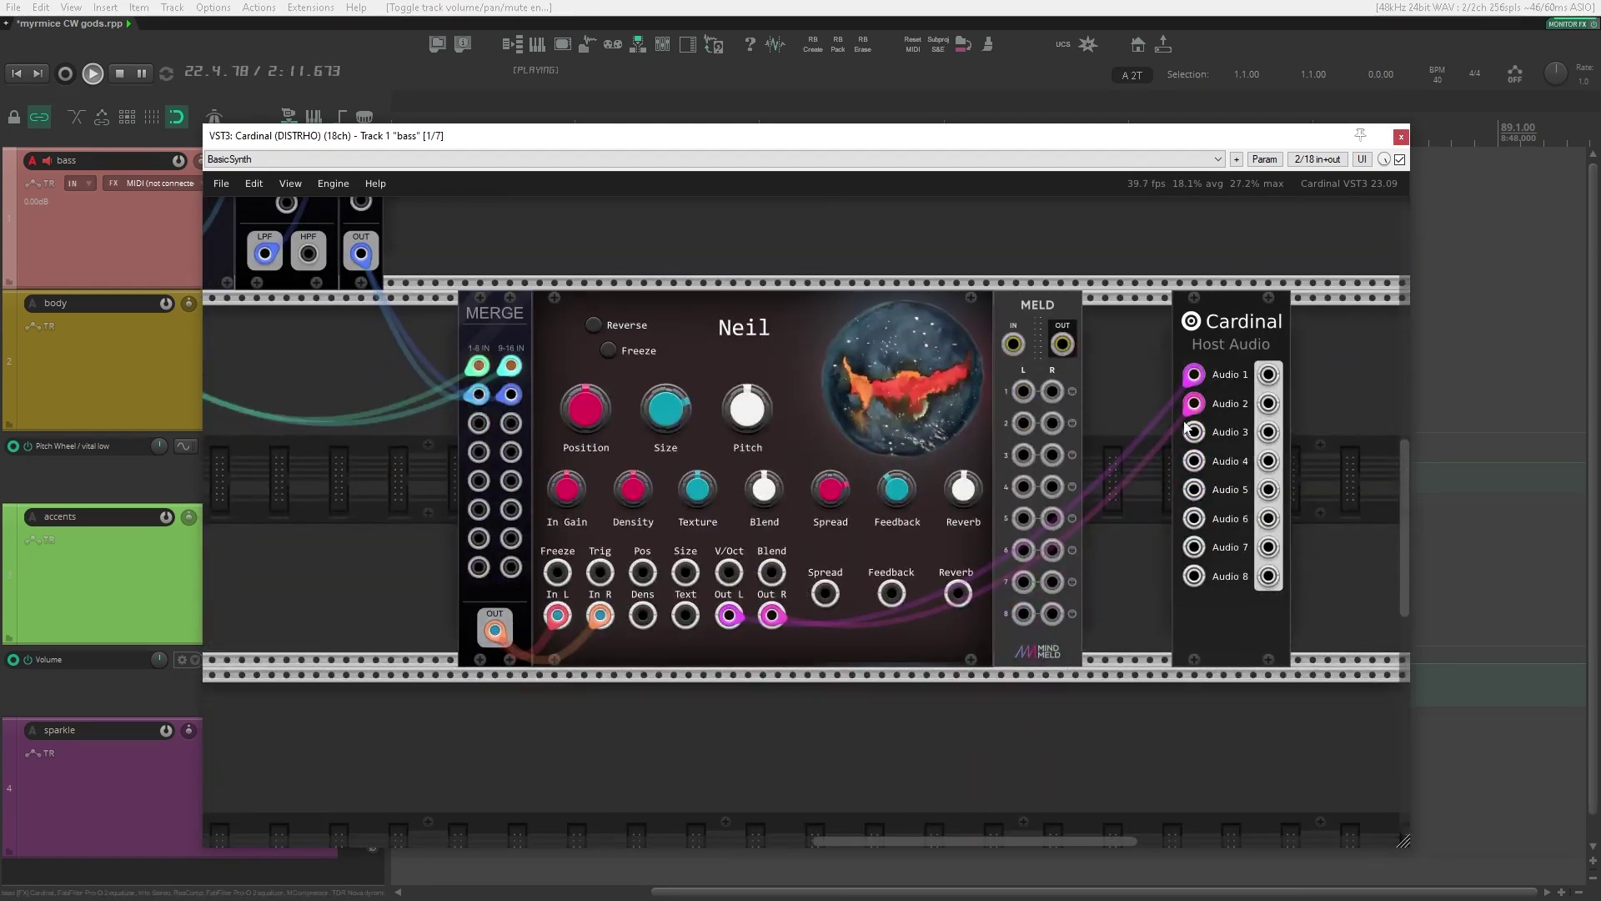
Step: Examine the parallel branch through the Warp, VCF and VCA modules above the Disto module
scroll(959, 388, "left", 7)
scroll(984, 339, "up", 10)
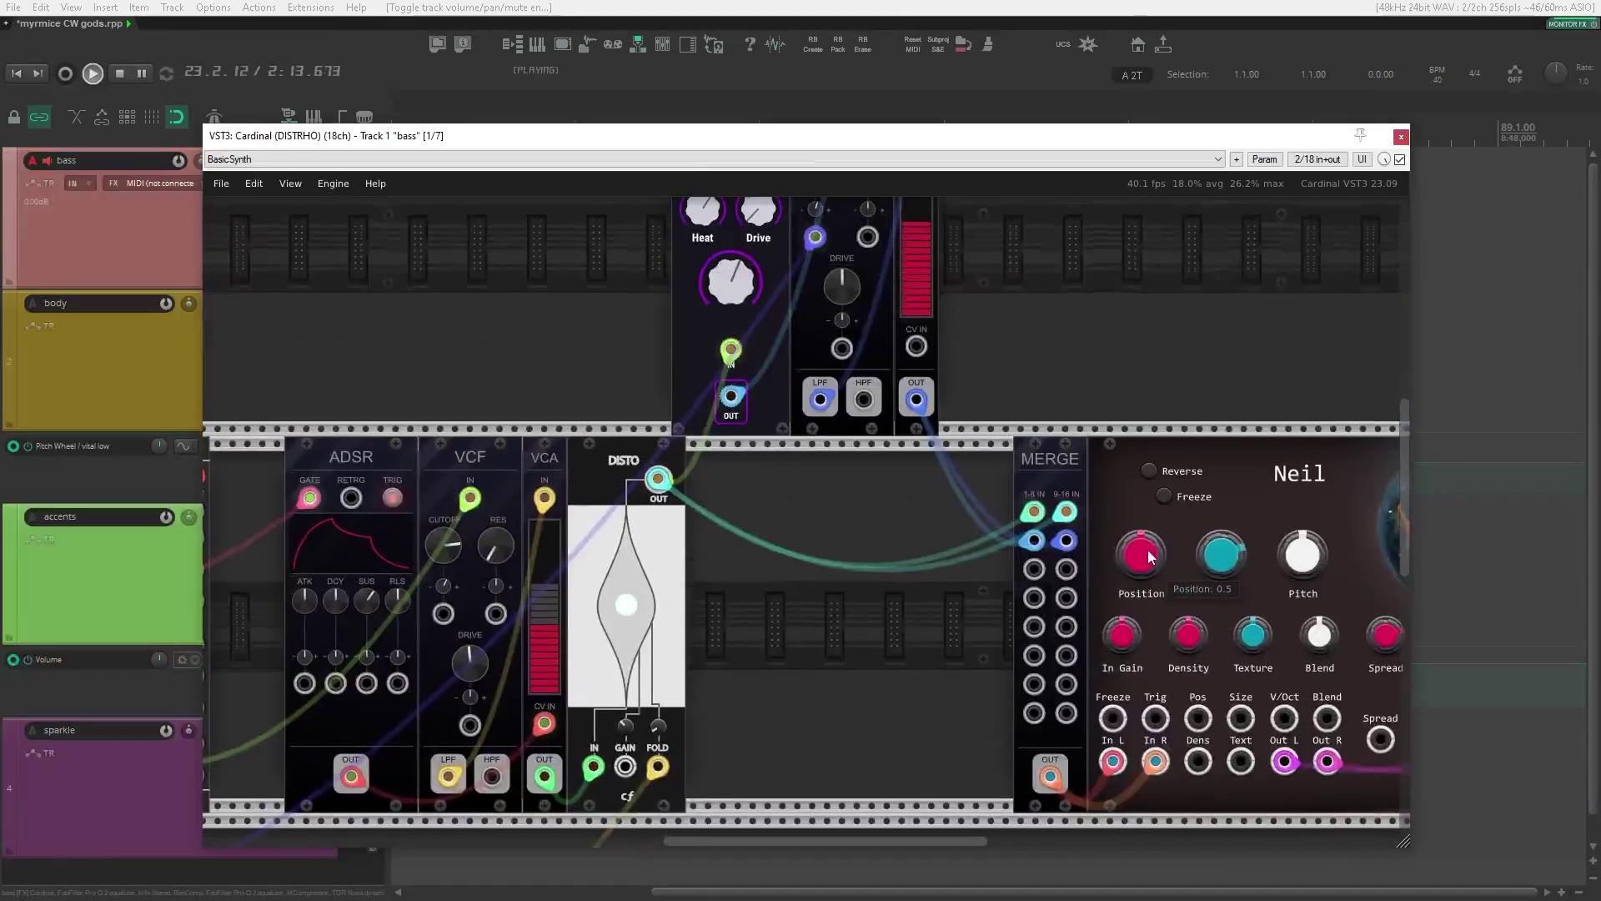
left_click_drag(1093, 852, 1169, 754)
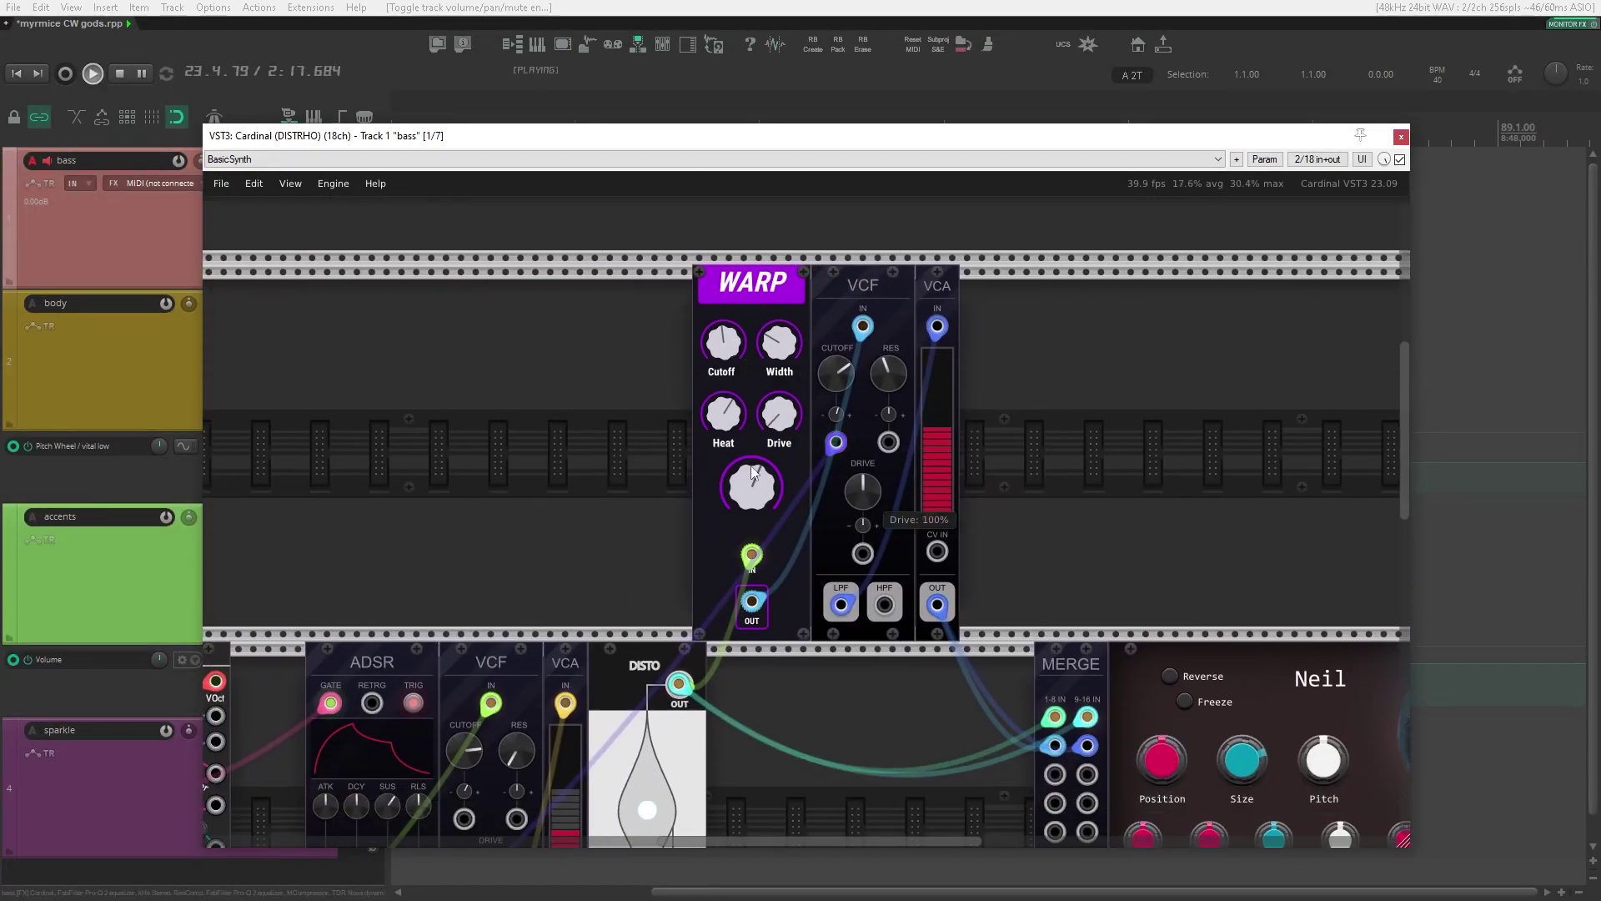
scroll(1118, 692, "right", 6)
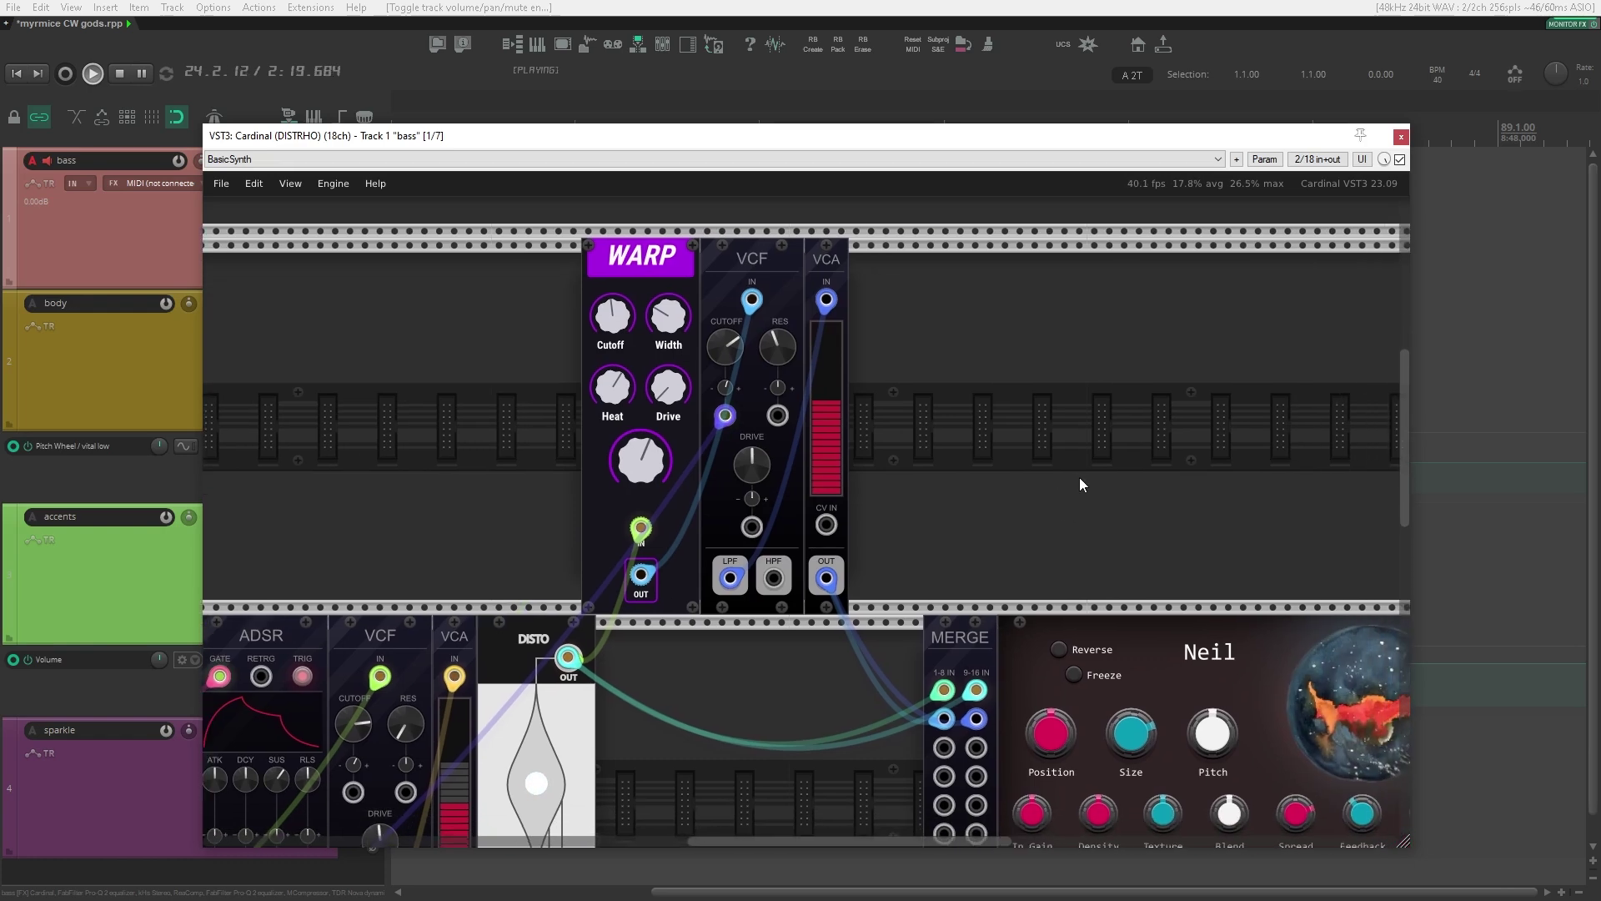
Step: Trace the upper VCA branch into Merge and on through Neil to Host Audio 1 and 2
scroll(1079, 477, "down", 2)
scroll(999, 447, "up", 1)
scroll(998, 458, "right", 10)
scroll(1182, 328, "down", 4)
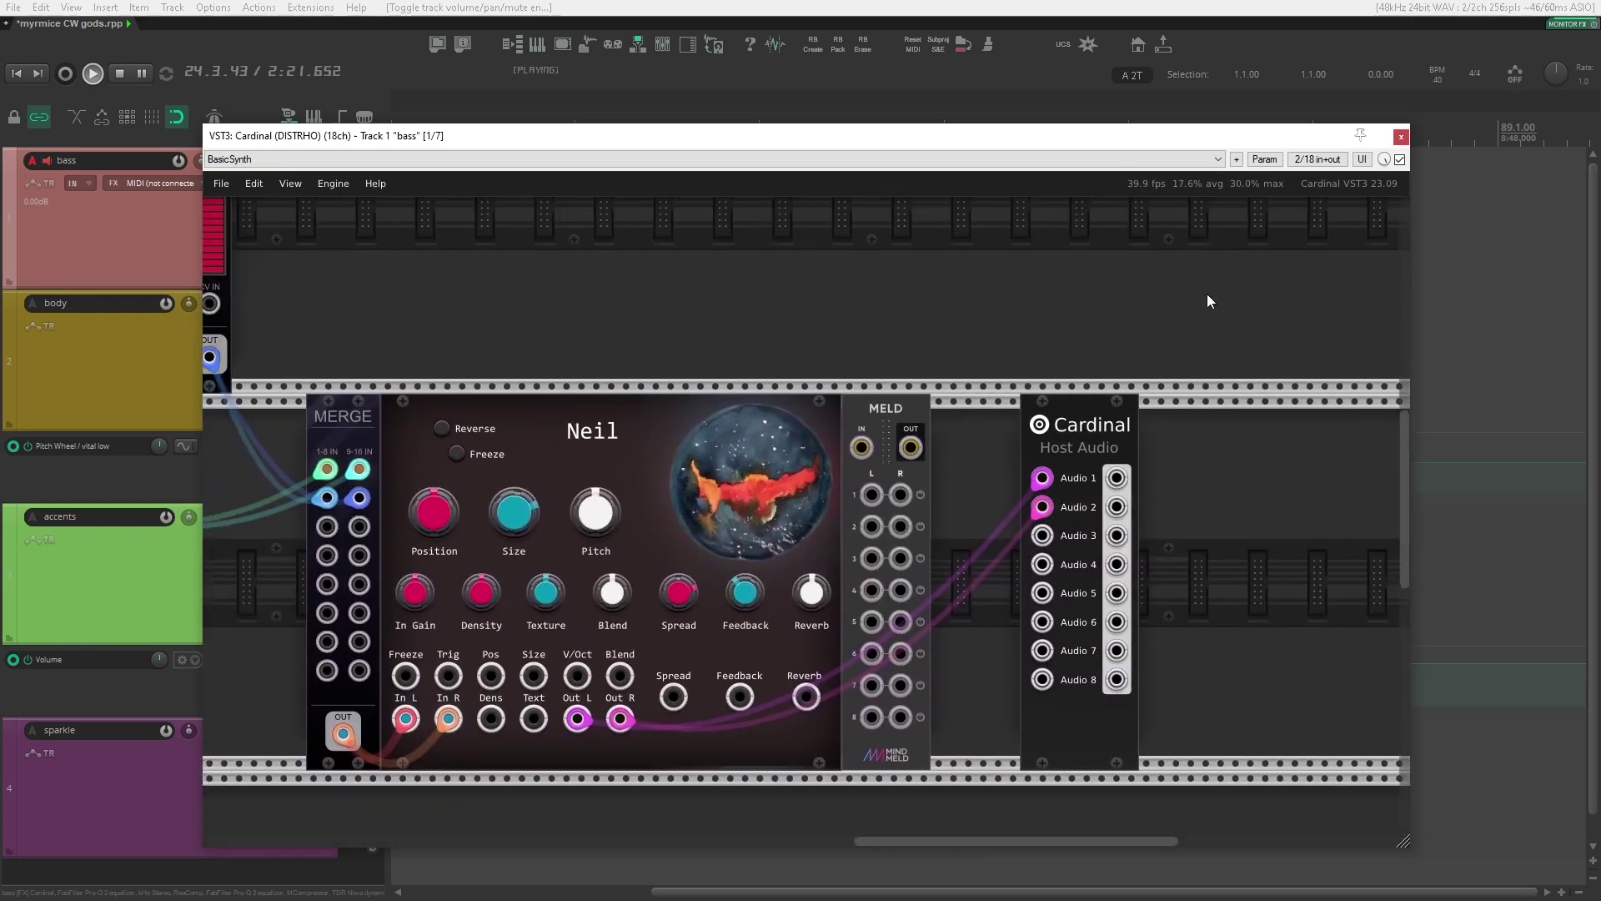
Step: Close the bass track's Cardinal window and stop playback
left_click(1401, 137)
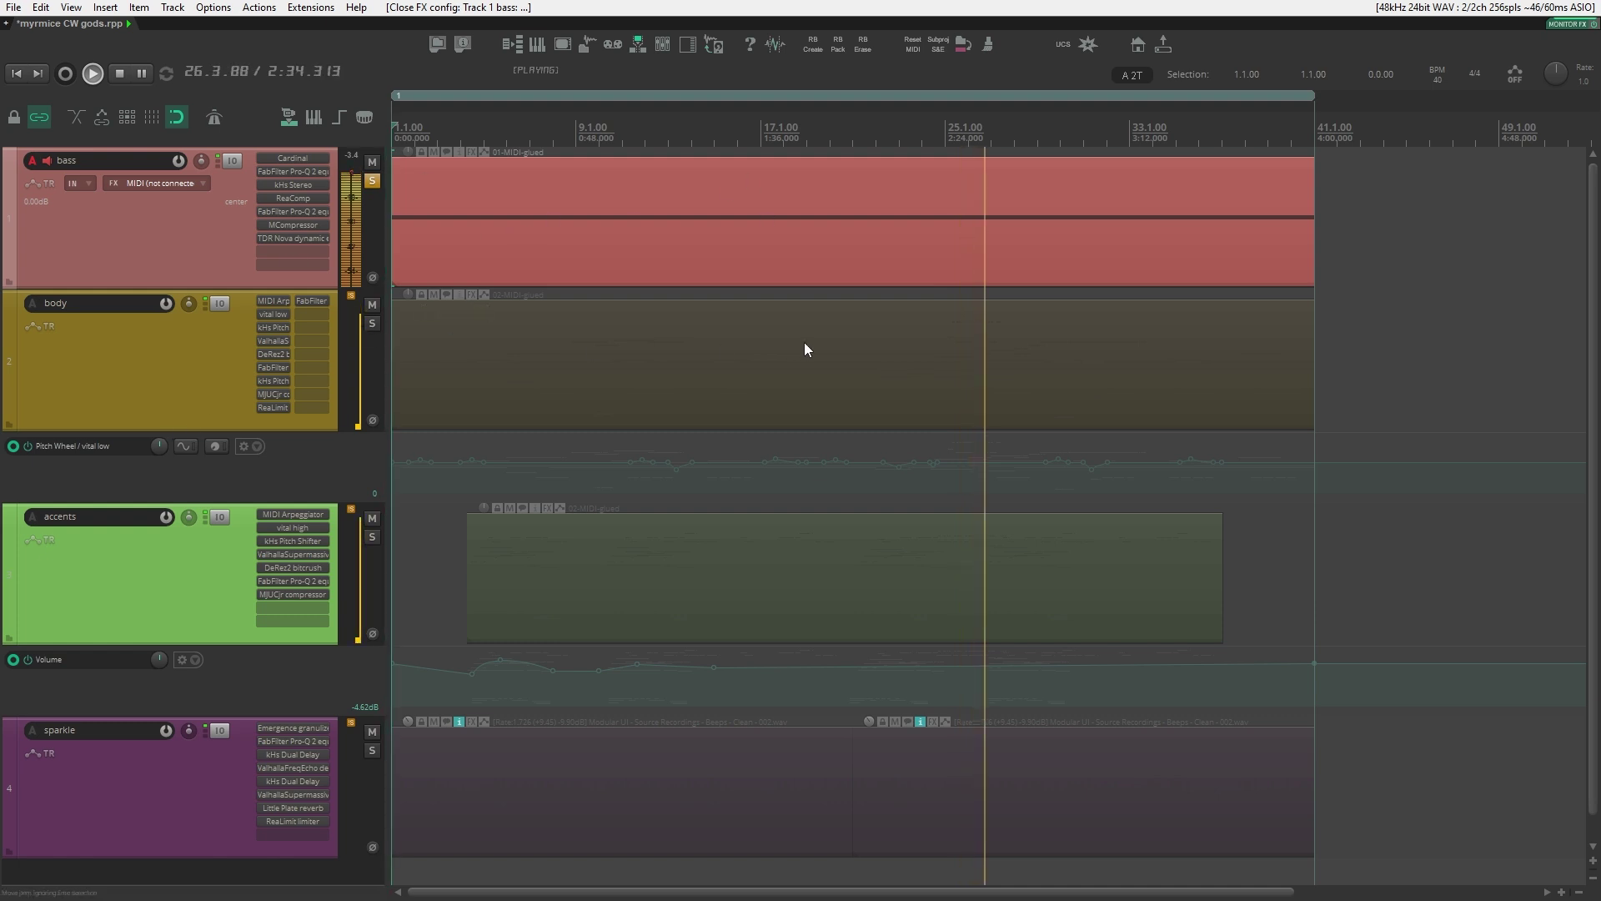
key("space")
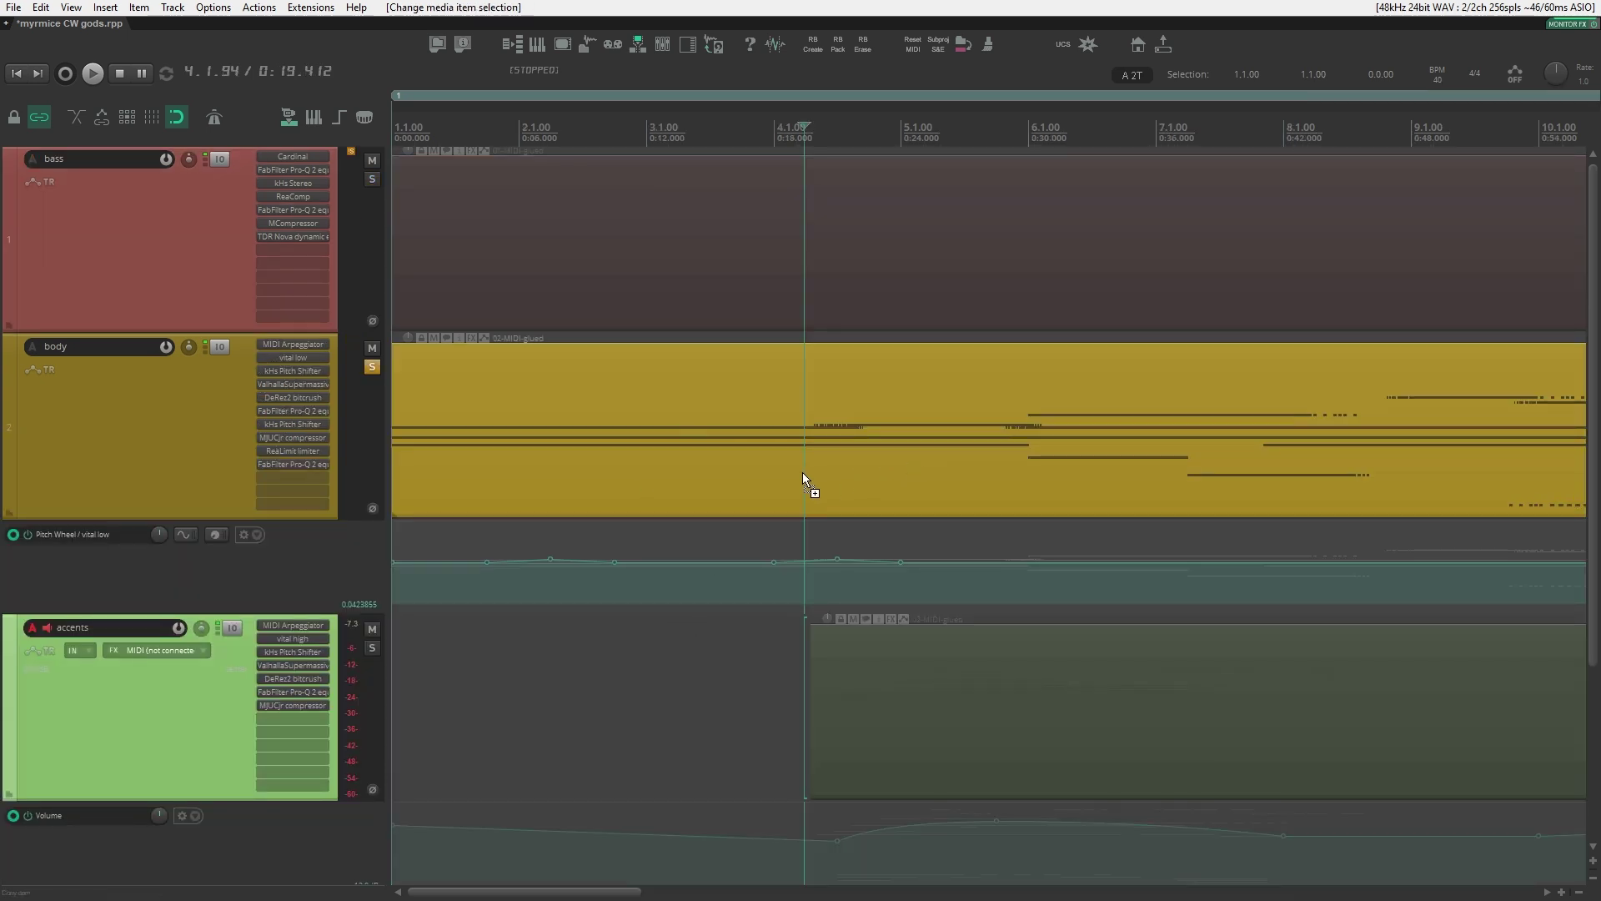
Step: Examine the MIDI notes of the soloed body track along the timeline and stop playback
scroll(802, 472, "down", 4)
left_click_drag(876, 472, 439, 534)
left_click_drag(906, 538, 229, 542)
left_click_drag(705, 496, 1448, 500)
left_click_drag(597, 497, 1051, 522)
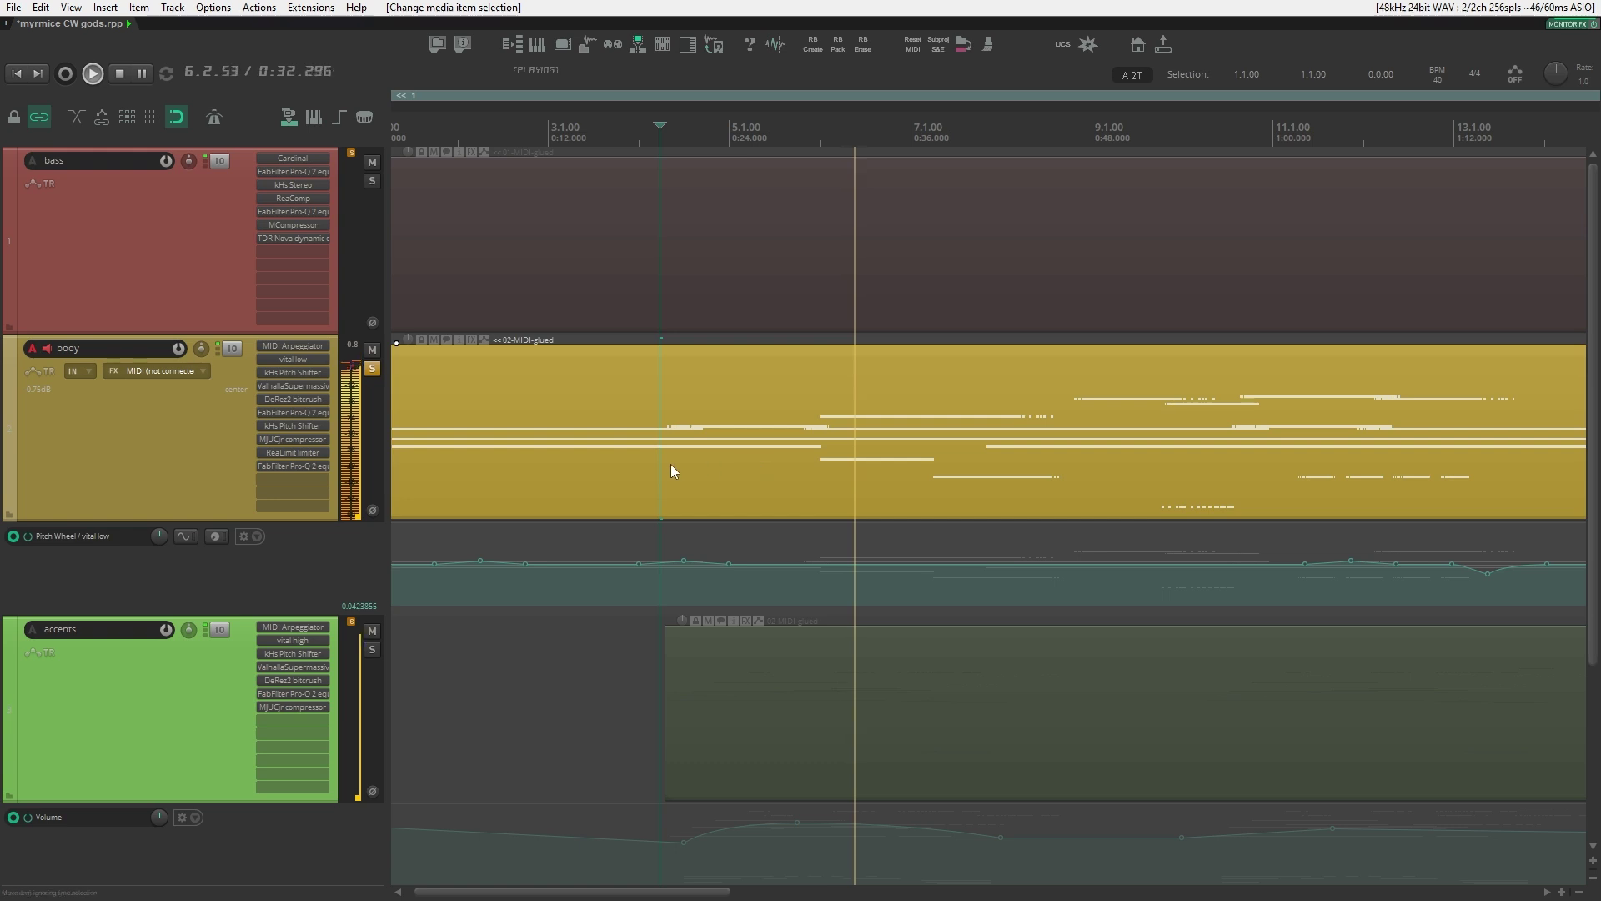
scroll(901, 451, "right", 5)
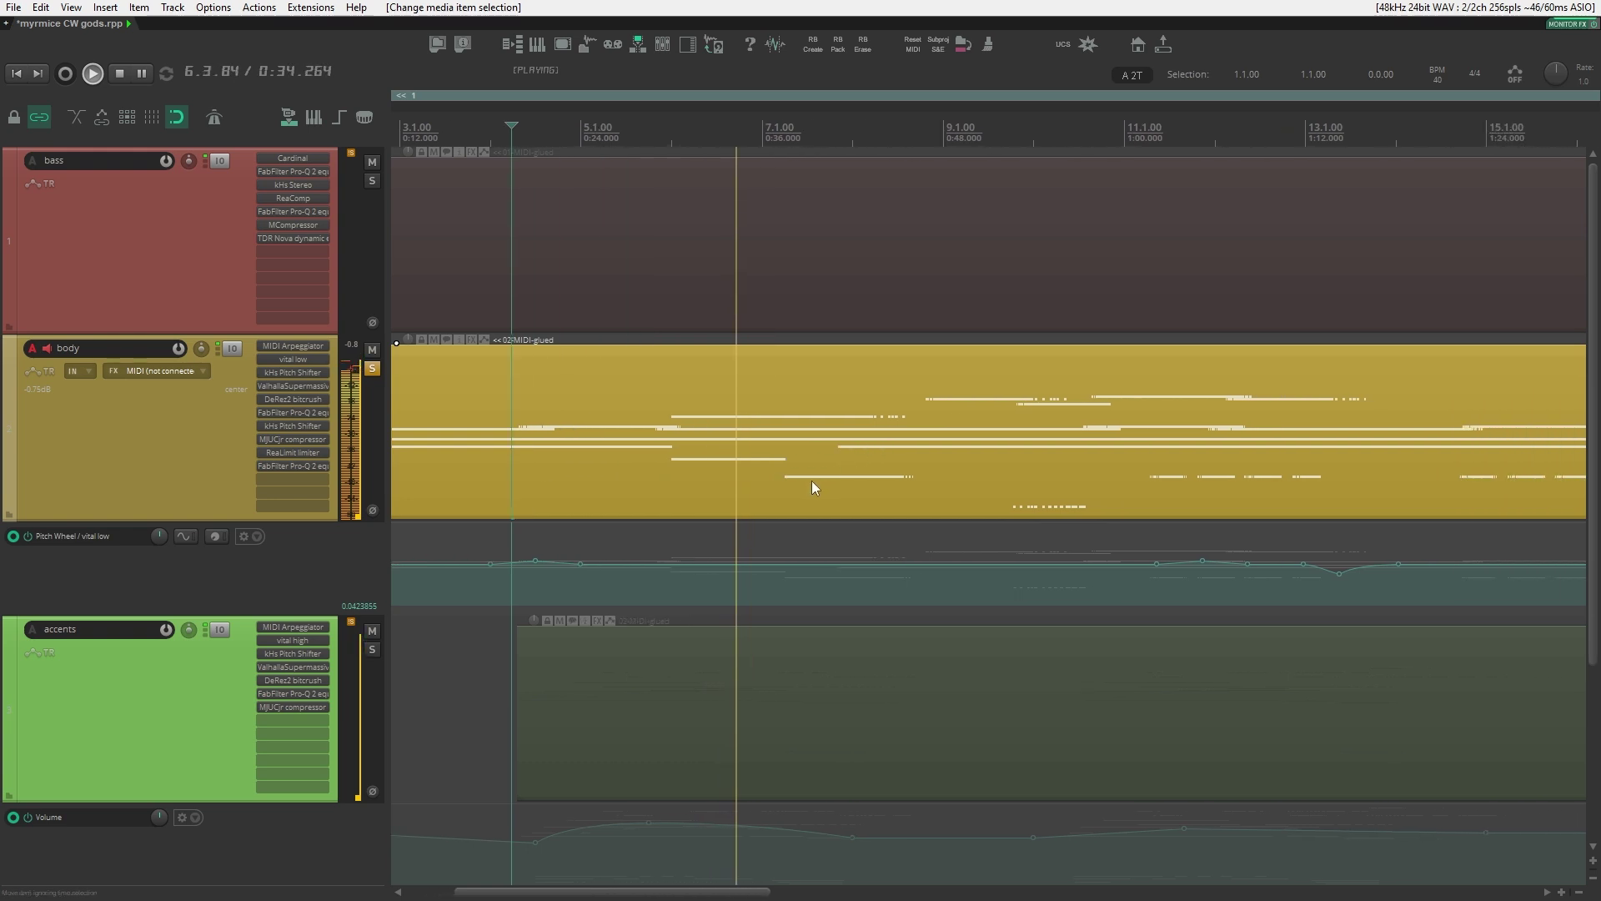
key("space")
left_click_drag(844, 488, 967, 465)
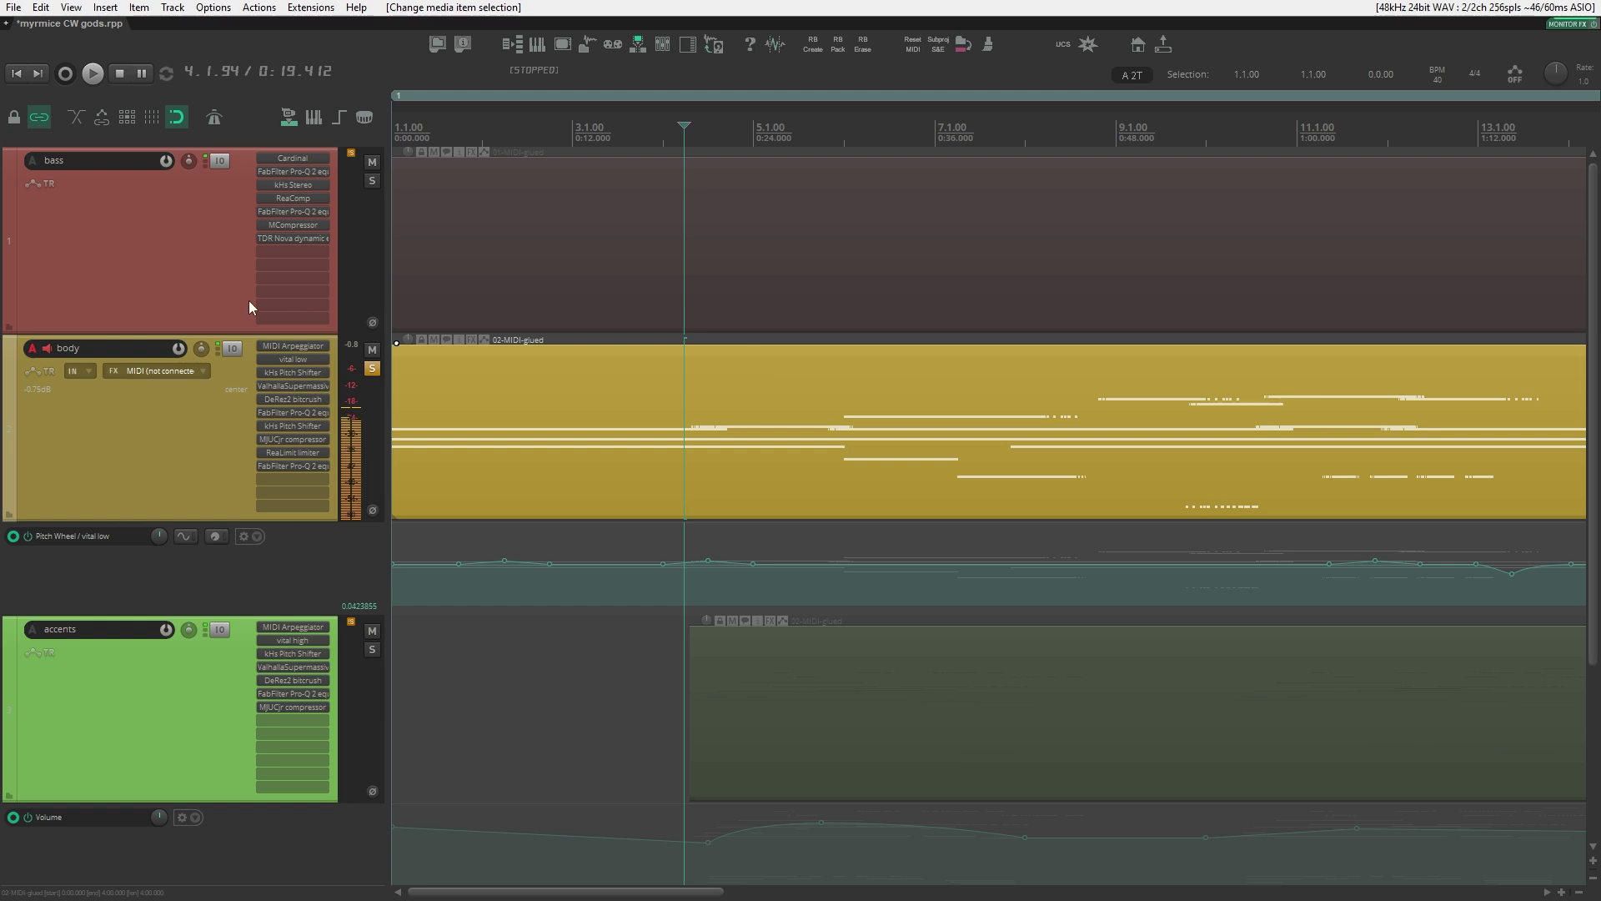
Step: Open the body track's MIDI Arpeggiator, set its rate to 92.5 and open the modulation settings for that rate
left_click(294, 345, "ctrl")
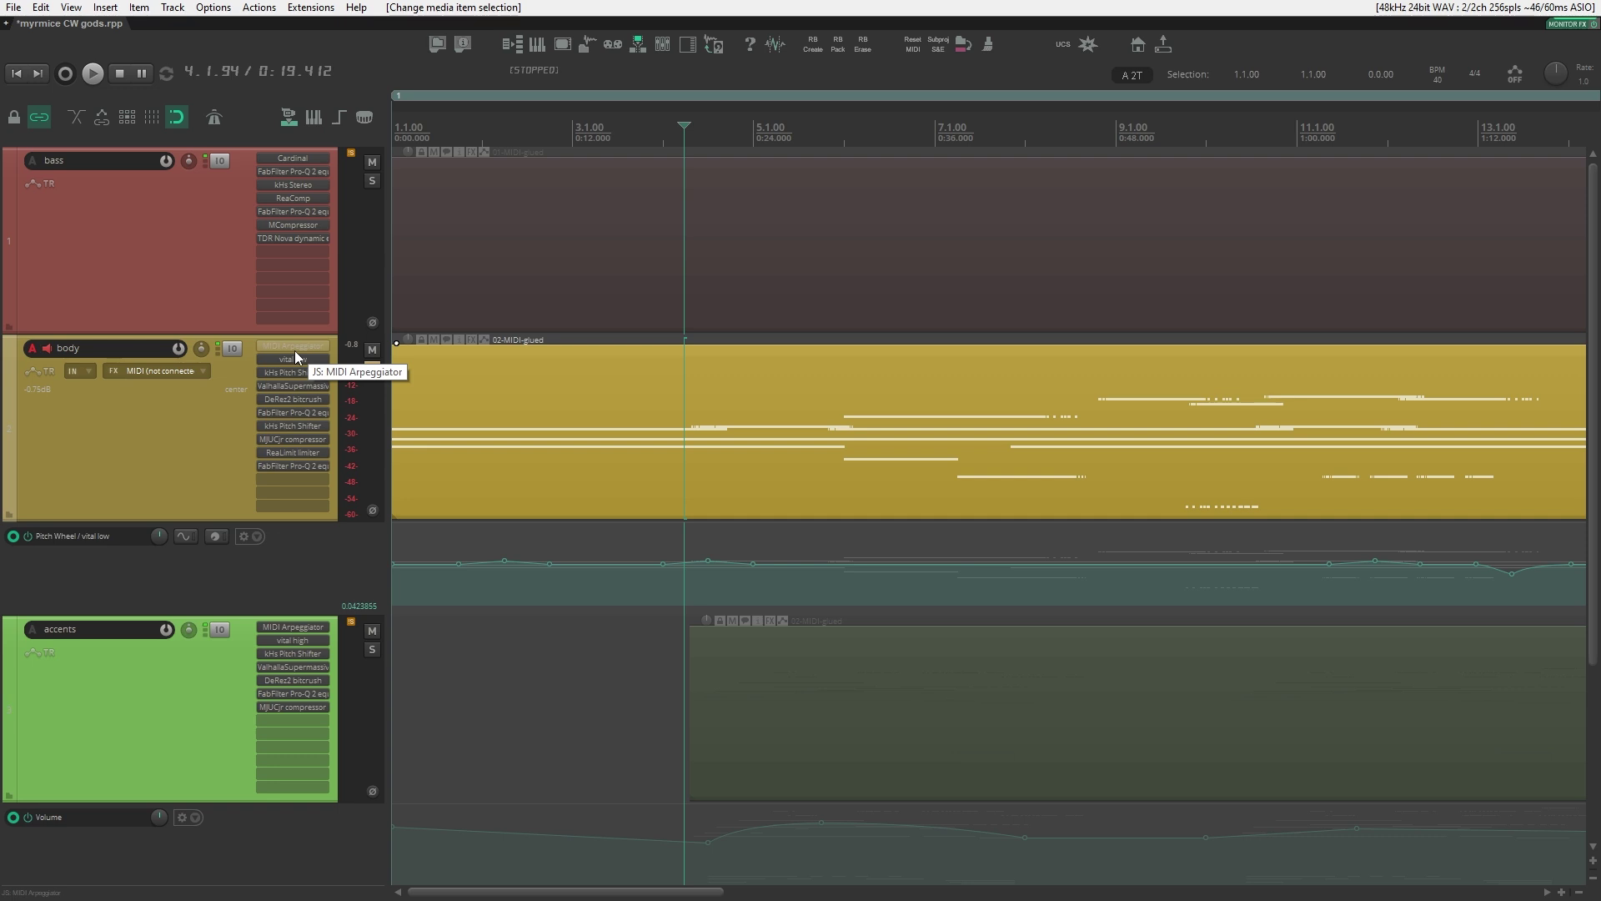
left_click(294, 349, "shift")
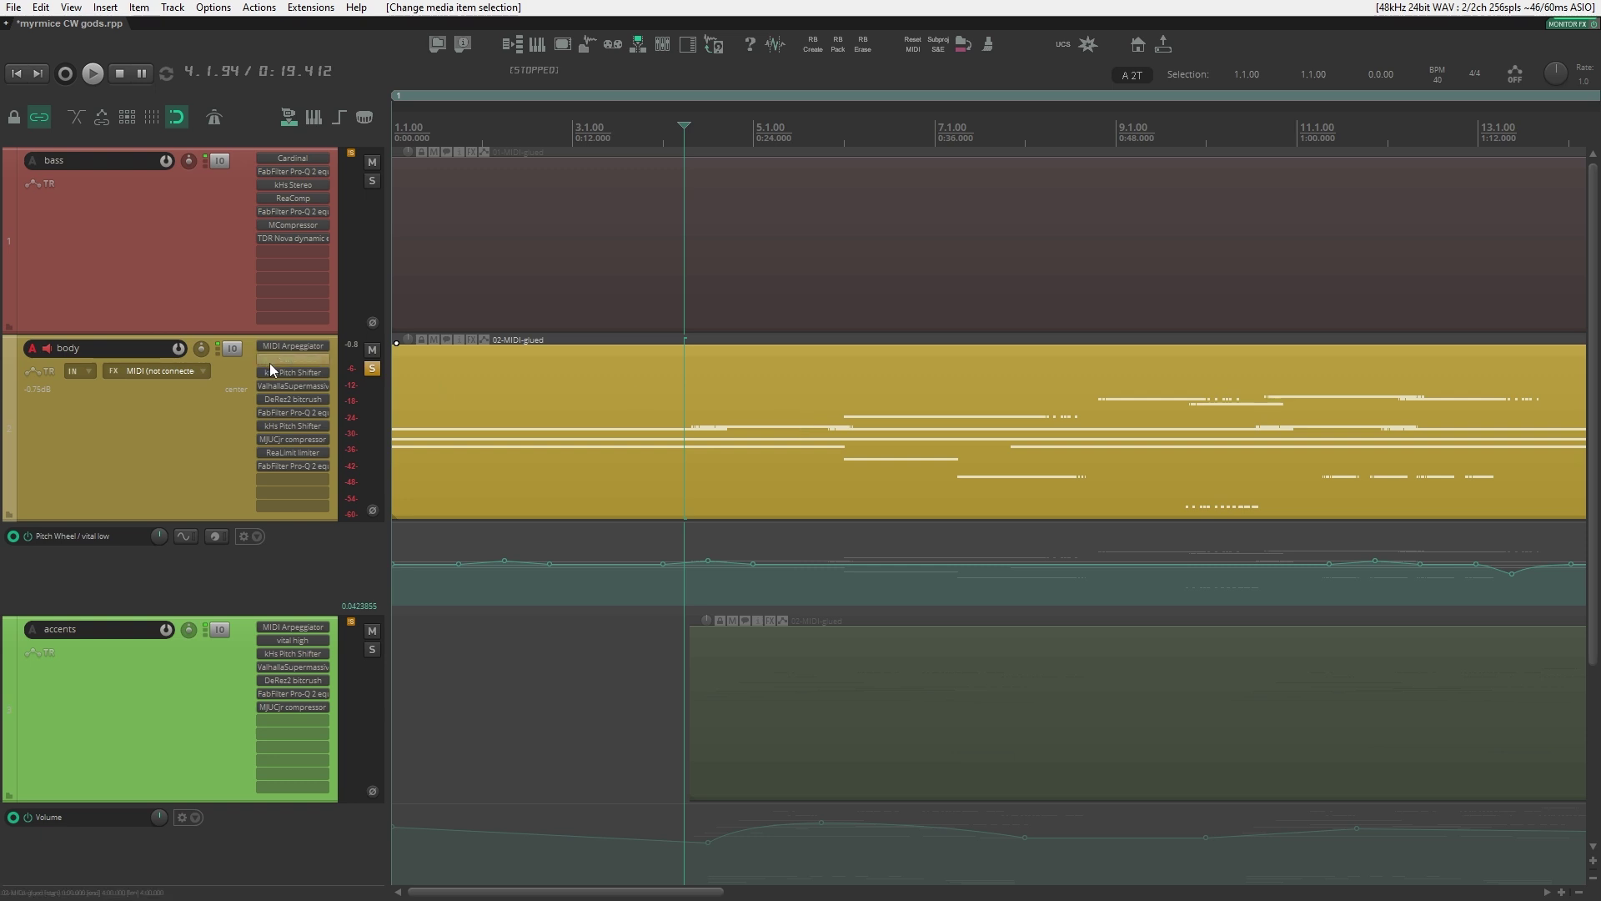
left_click(293, 346)
left_click_drag(853, 405, 782, 416)
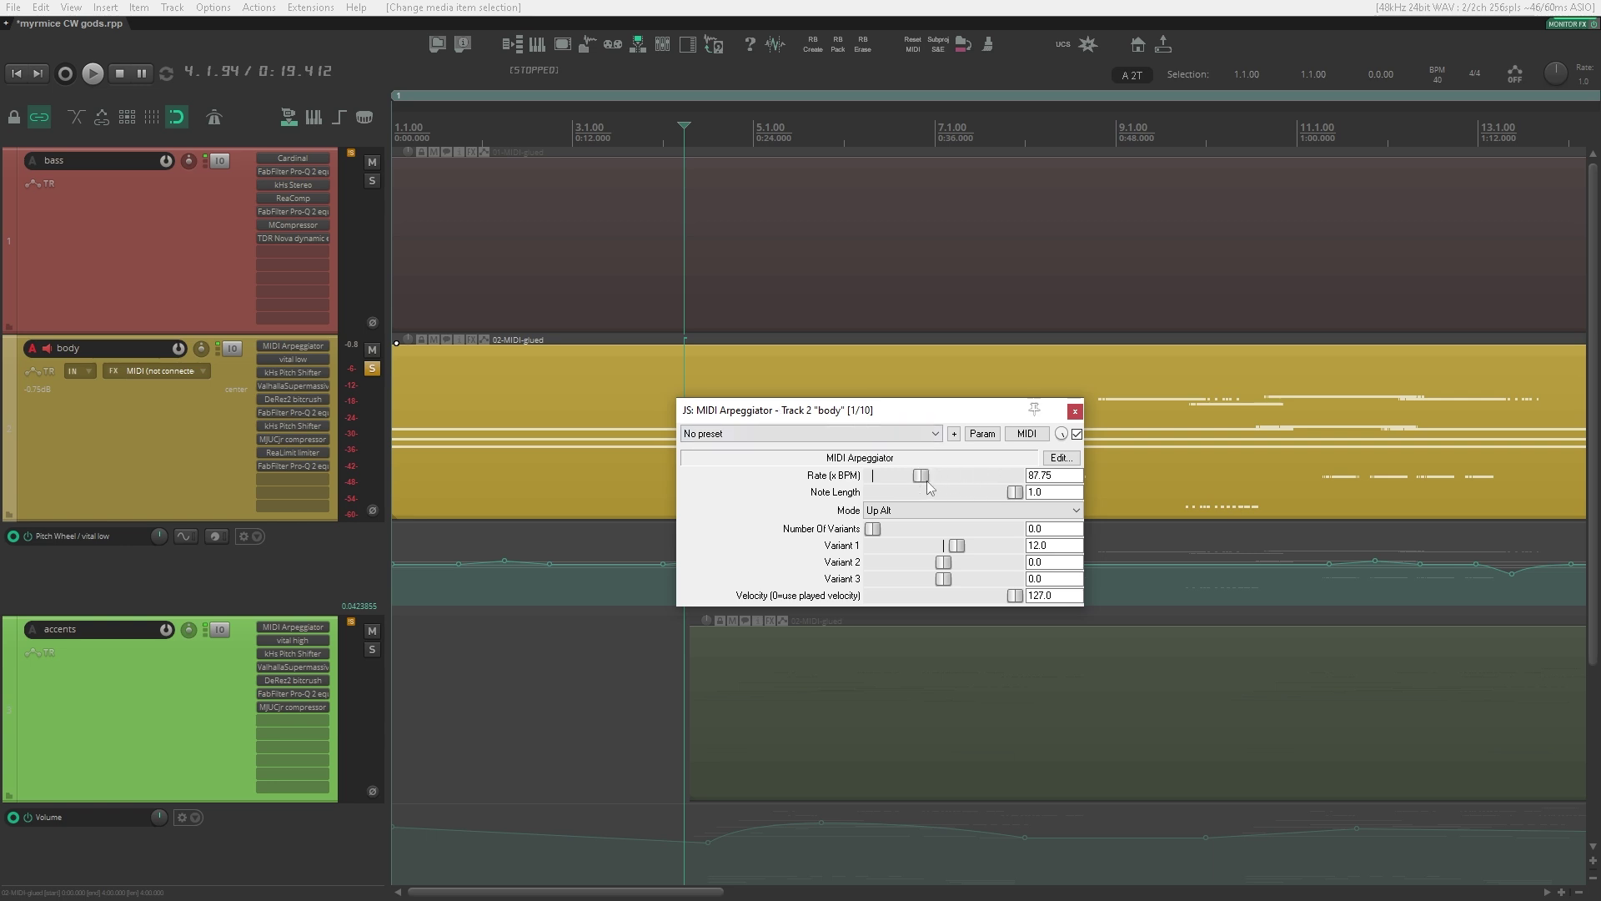
left_click_drag(927, 482, 928, 475)
left_click(926, 475)
key("shift+p")
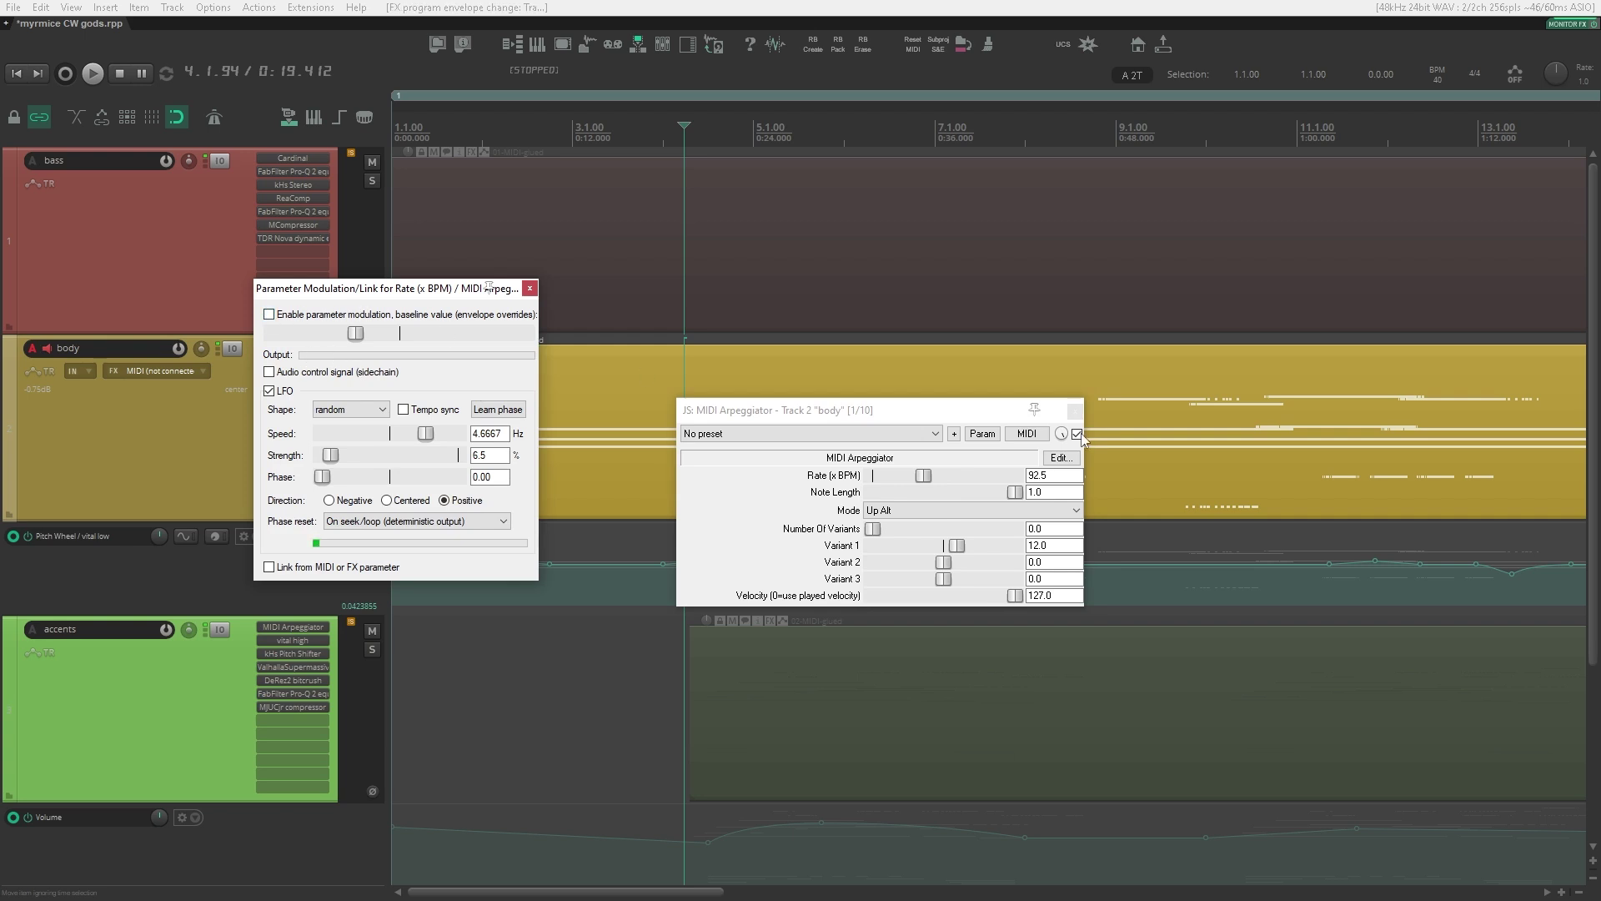
Step: Arrange the arpeggiator and parameter modulation windows apart from each other and play the body track from the project start
left_click_drag(350, 288, 1357, 464)
left_click_drag(887, 410, 797, 522)
key("Home")
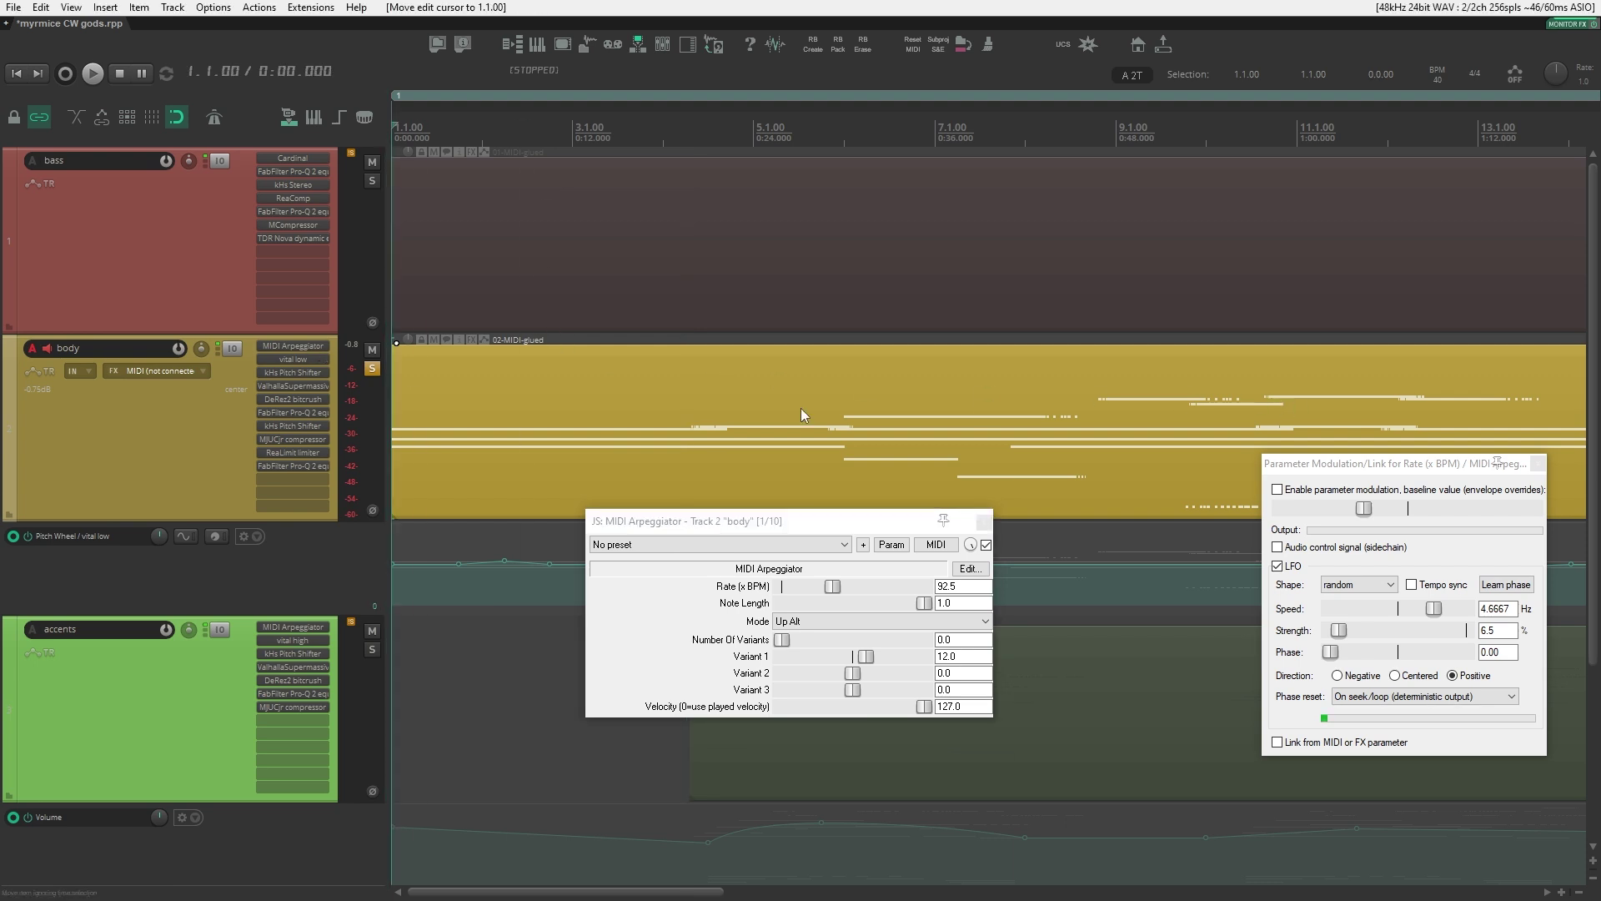
key("space")
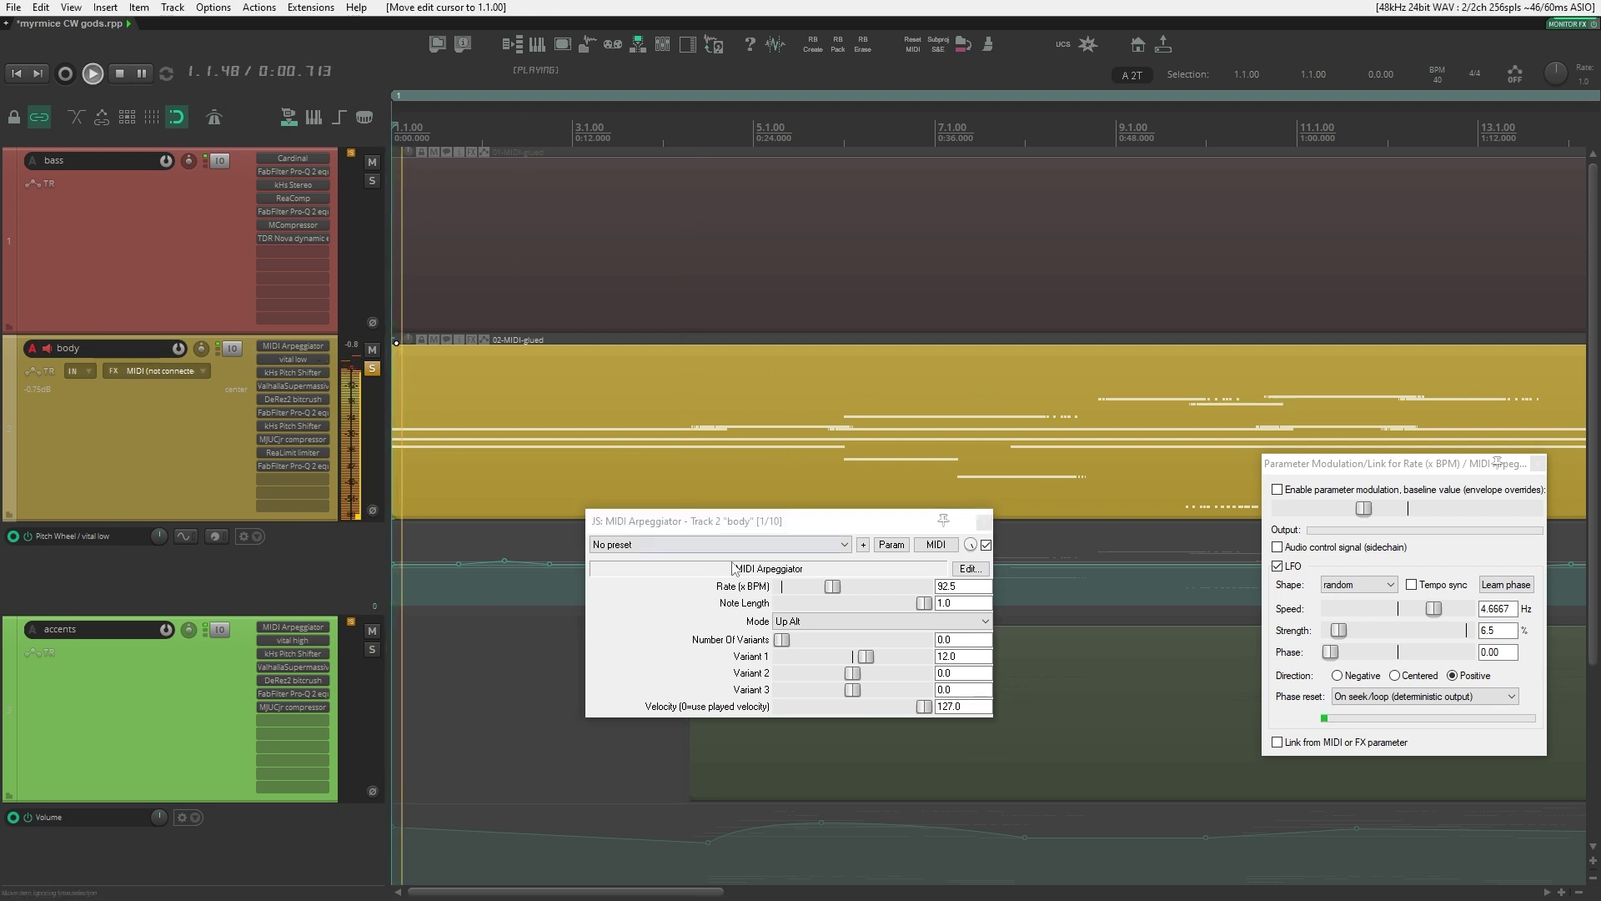
left_click_drag(754, 524, 822, 479)
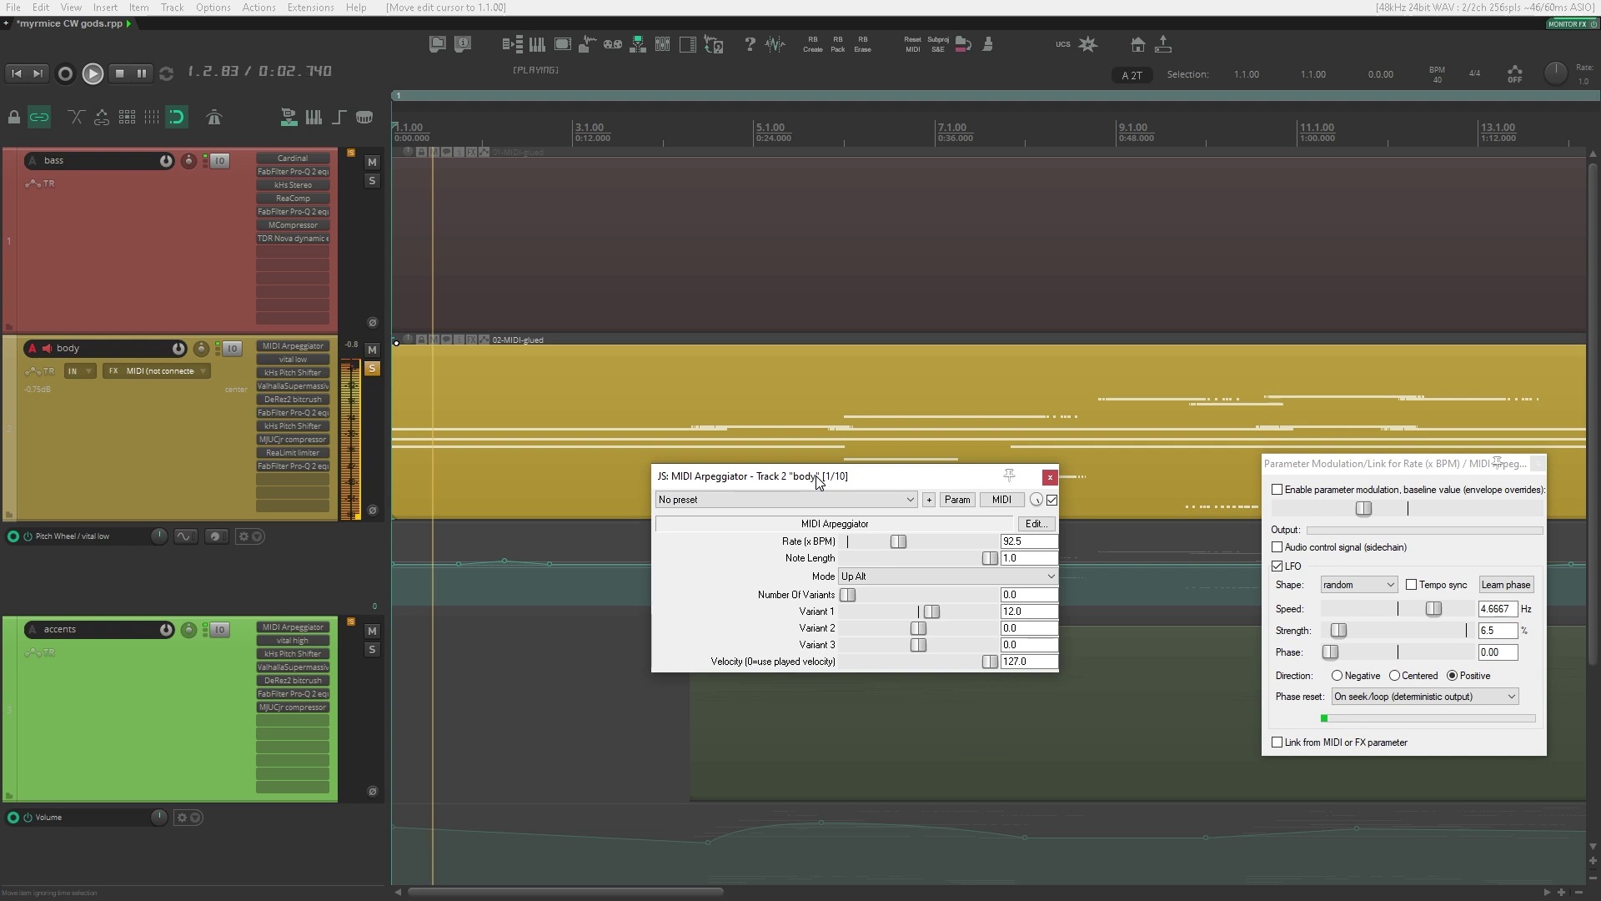
Step: Stop playback and open the source code of the body track's MIDI Arpeggiator
key("space")
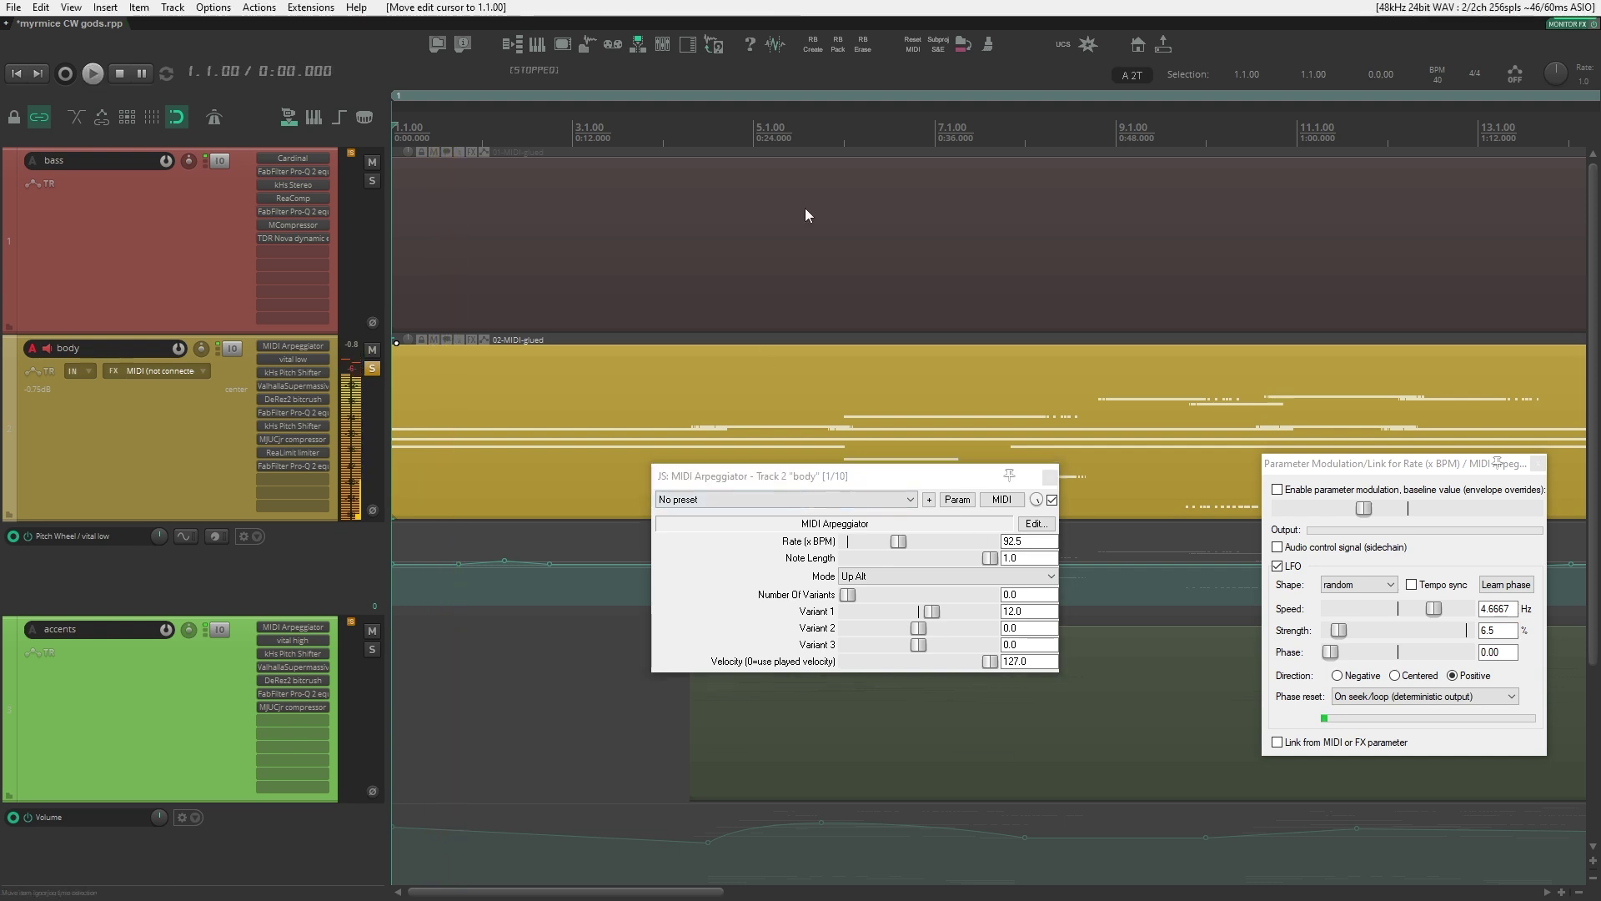
left_click(1033, 526)
left_click_drag(922, 491, 897, 490)
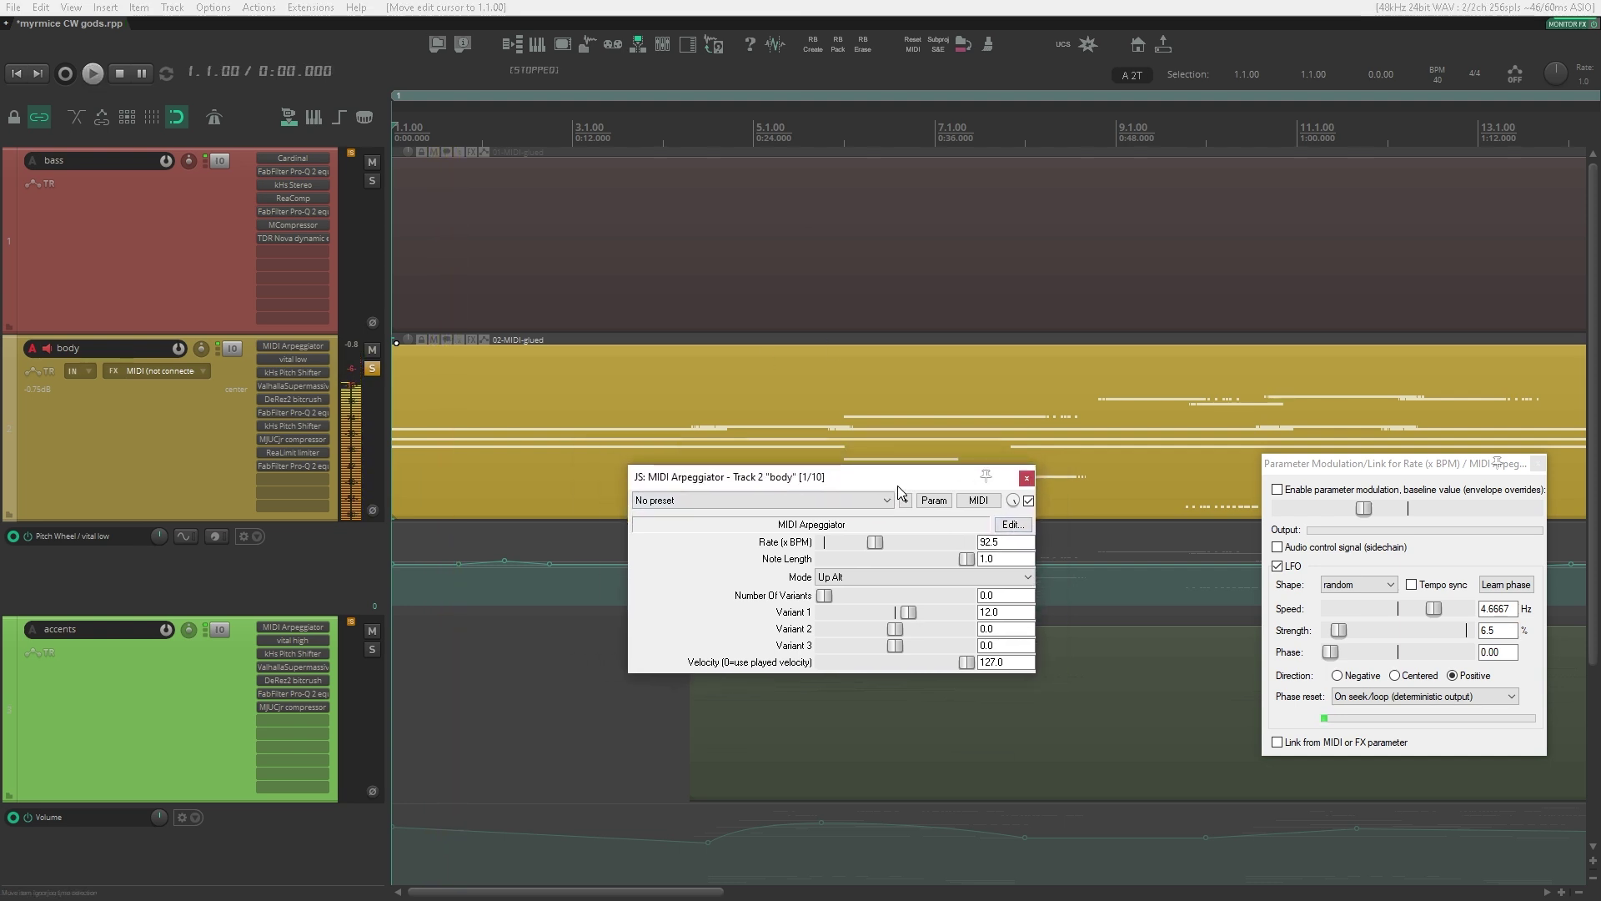
left_click(1011, 525)
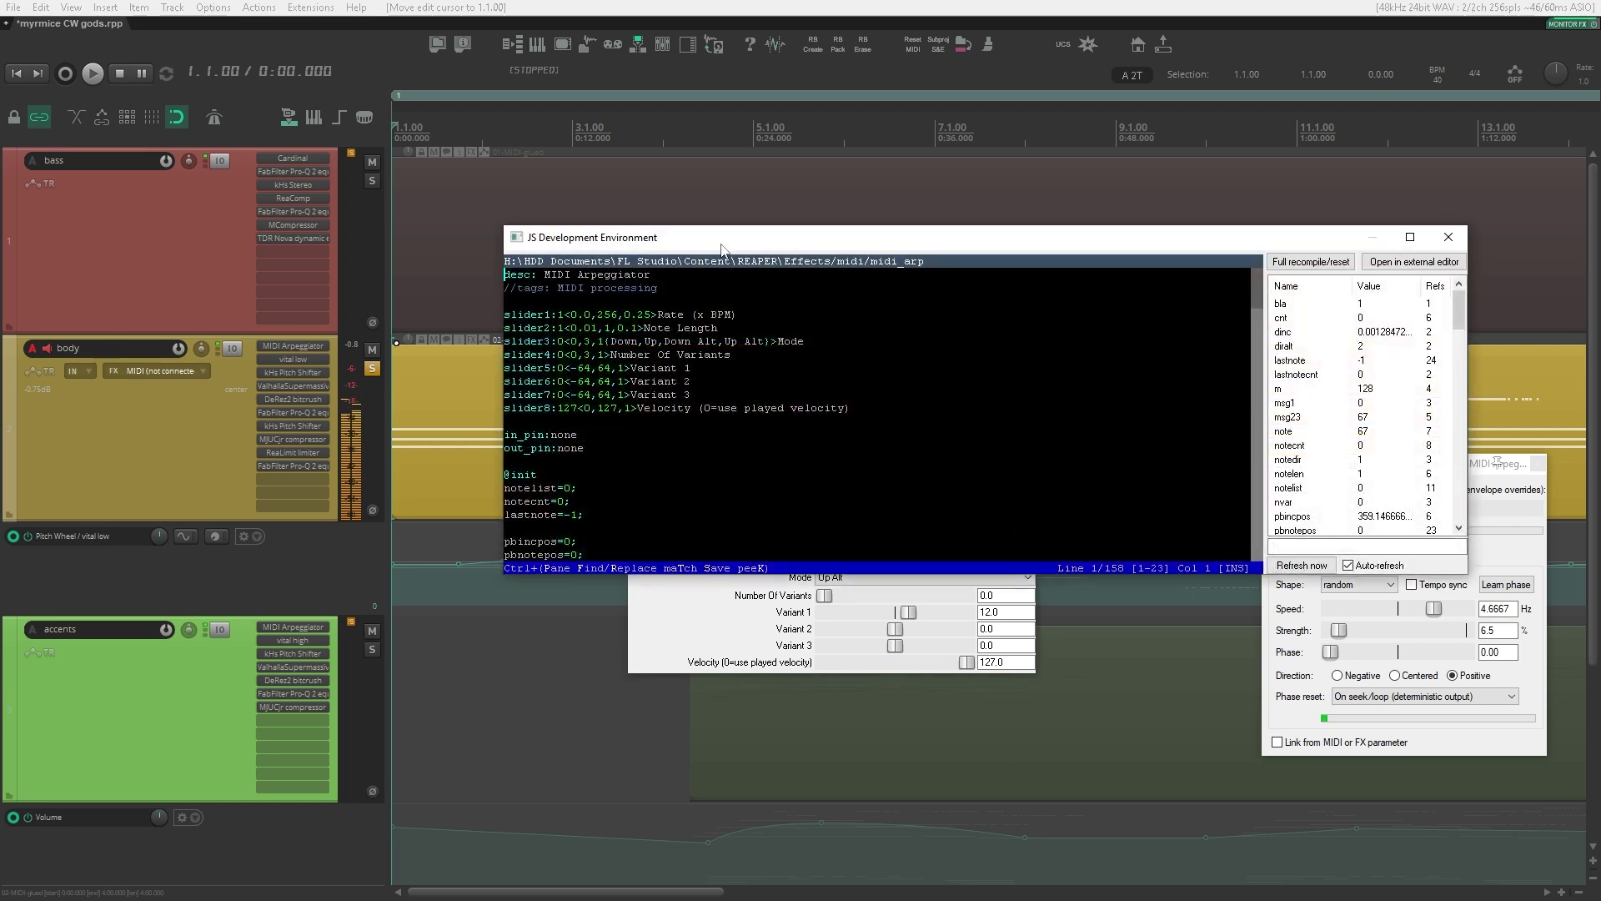
mouse_move(723, 251)
left_mouse_down()
mouse_move(694, 218)
mouse_move(716, 266)
left_mouse_up()
Step: Examine the value range in the slider1 Rate (x BPM) line of the arpeggiator code and close the code editor
scroll(917, 368, "down", 5)
scroll(917, 368, "up", 5)
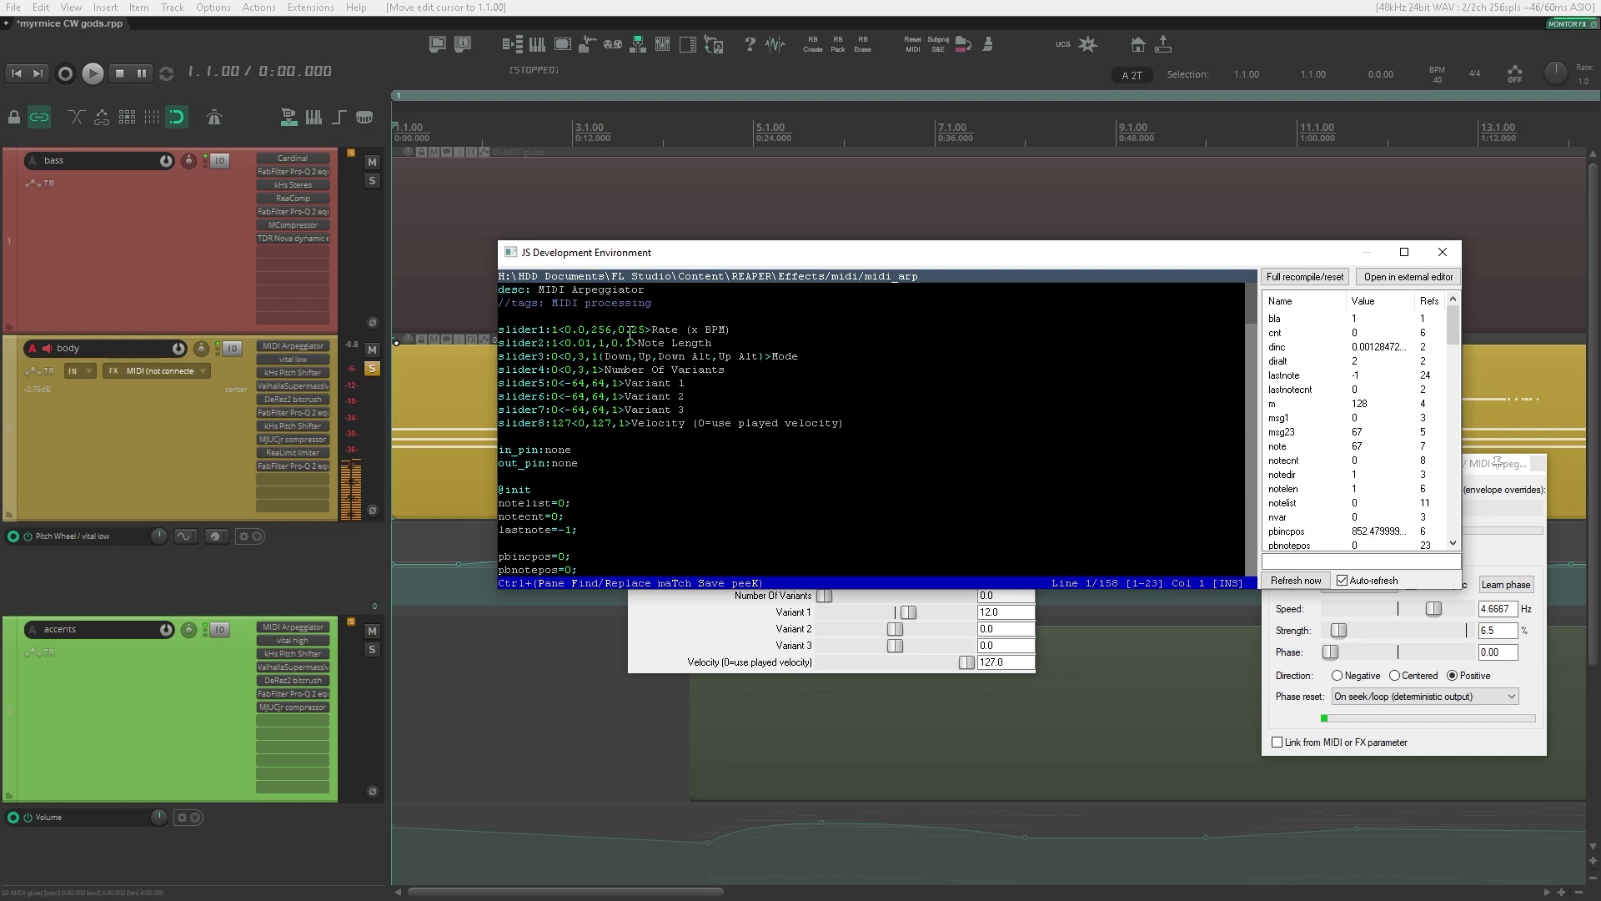
left_click_drag(732, 333, 609, 330)
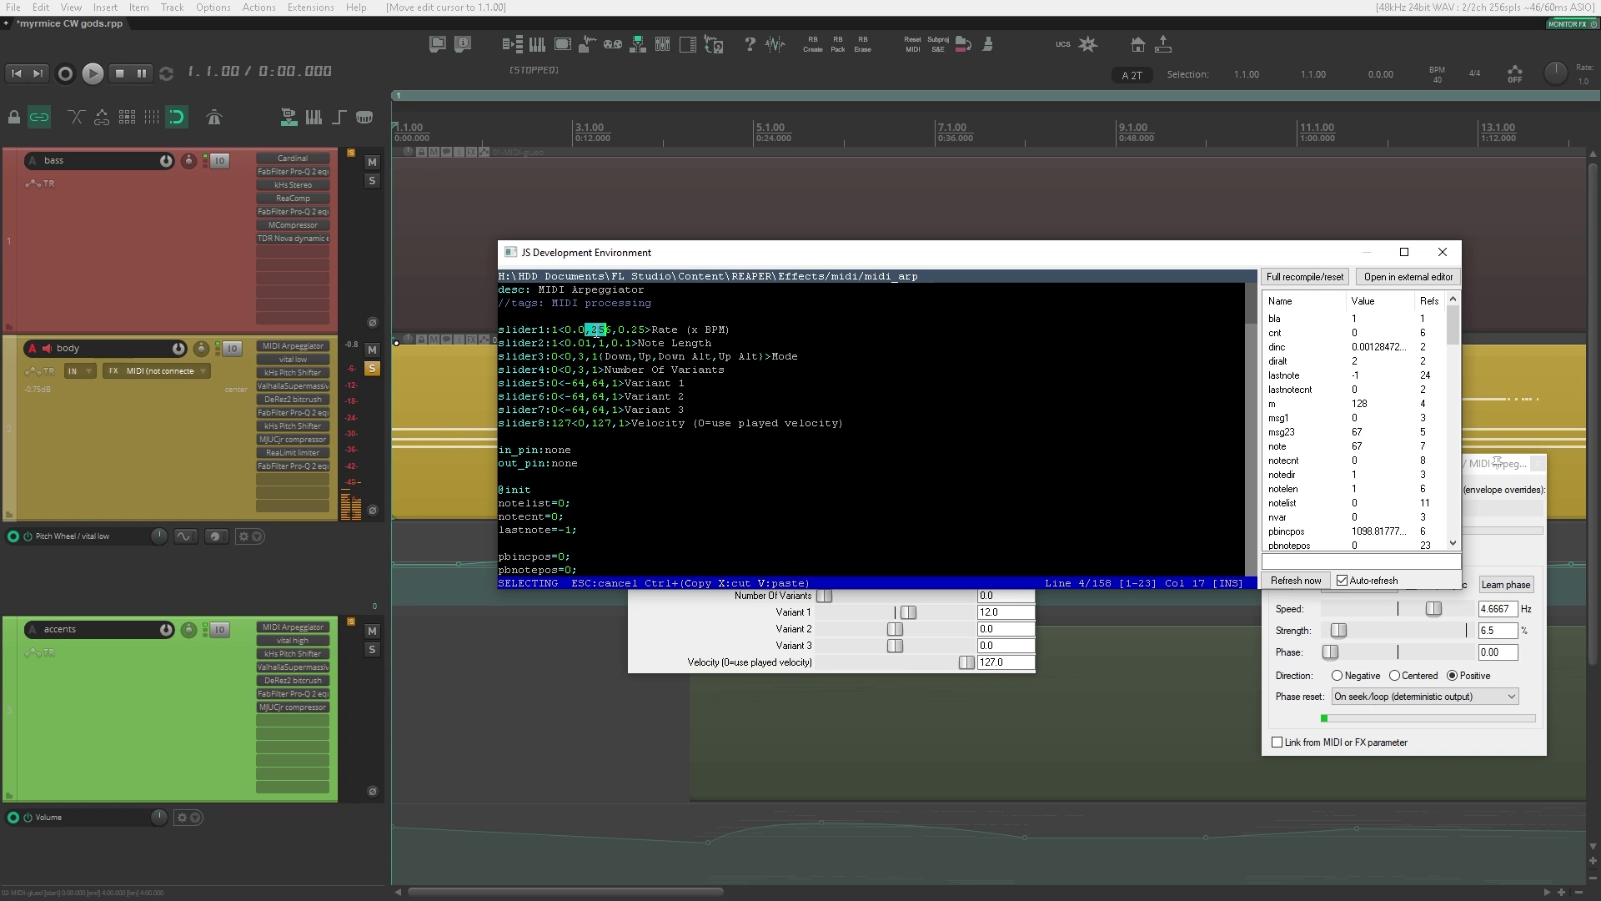
left_click(615, 332)
double_click(598, 331)
left_click(763, 328)
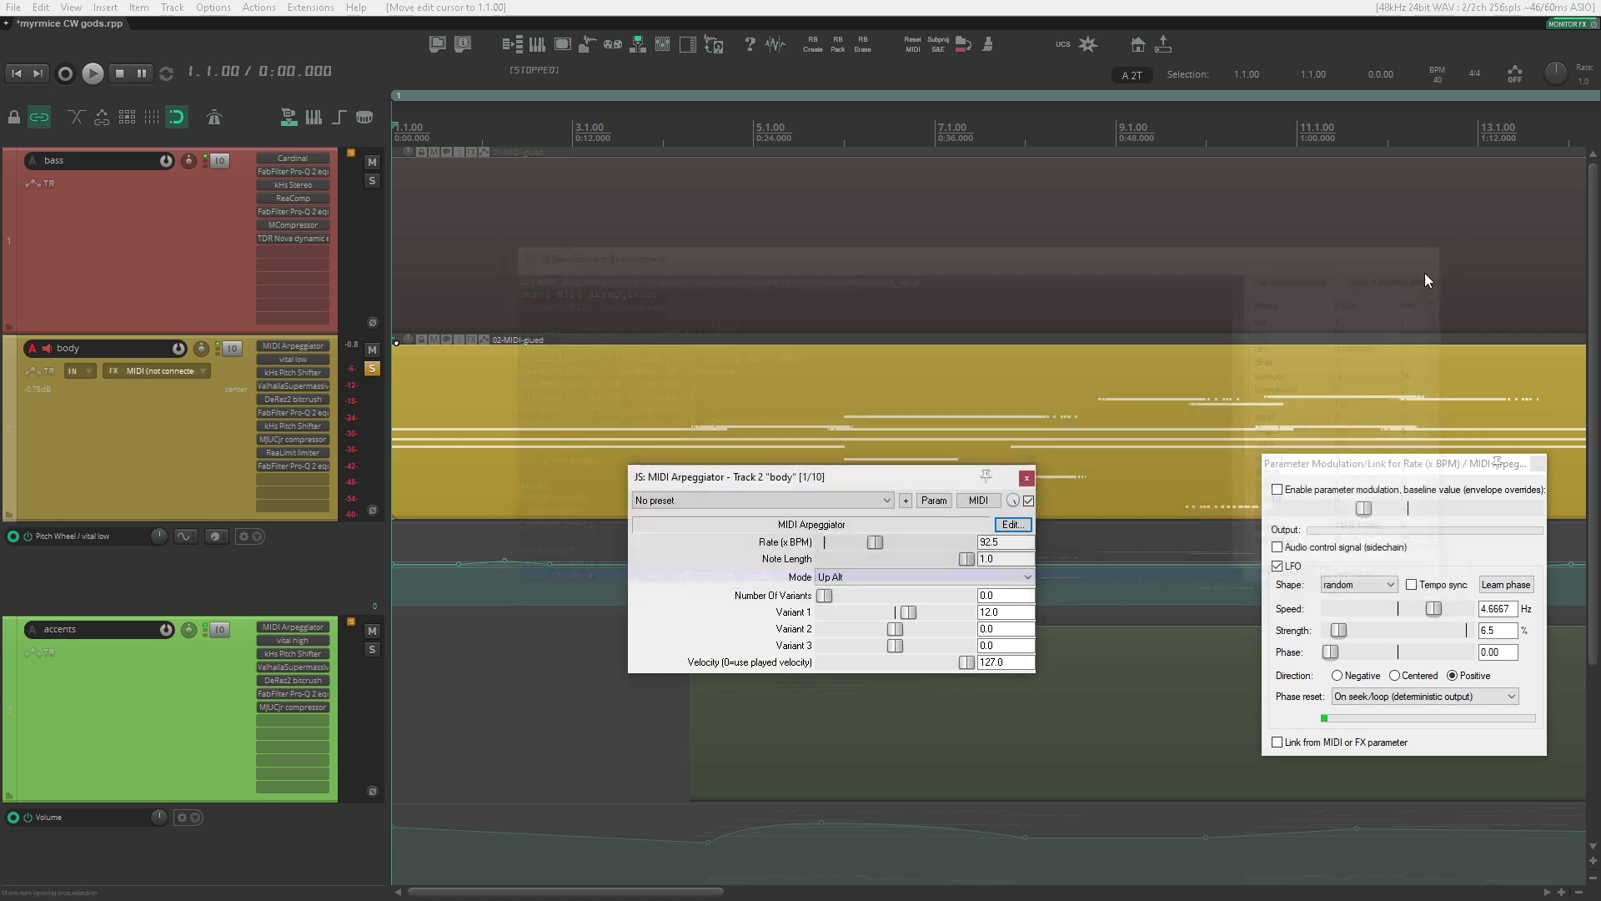
left_click(1443, 251)
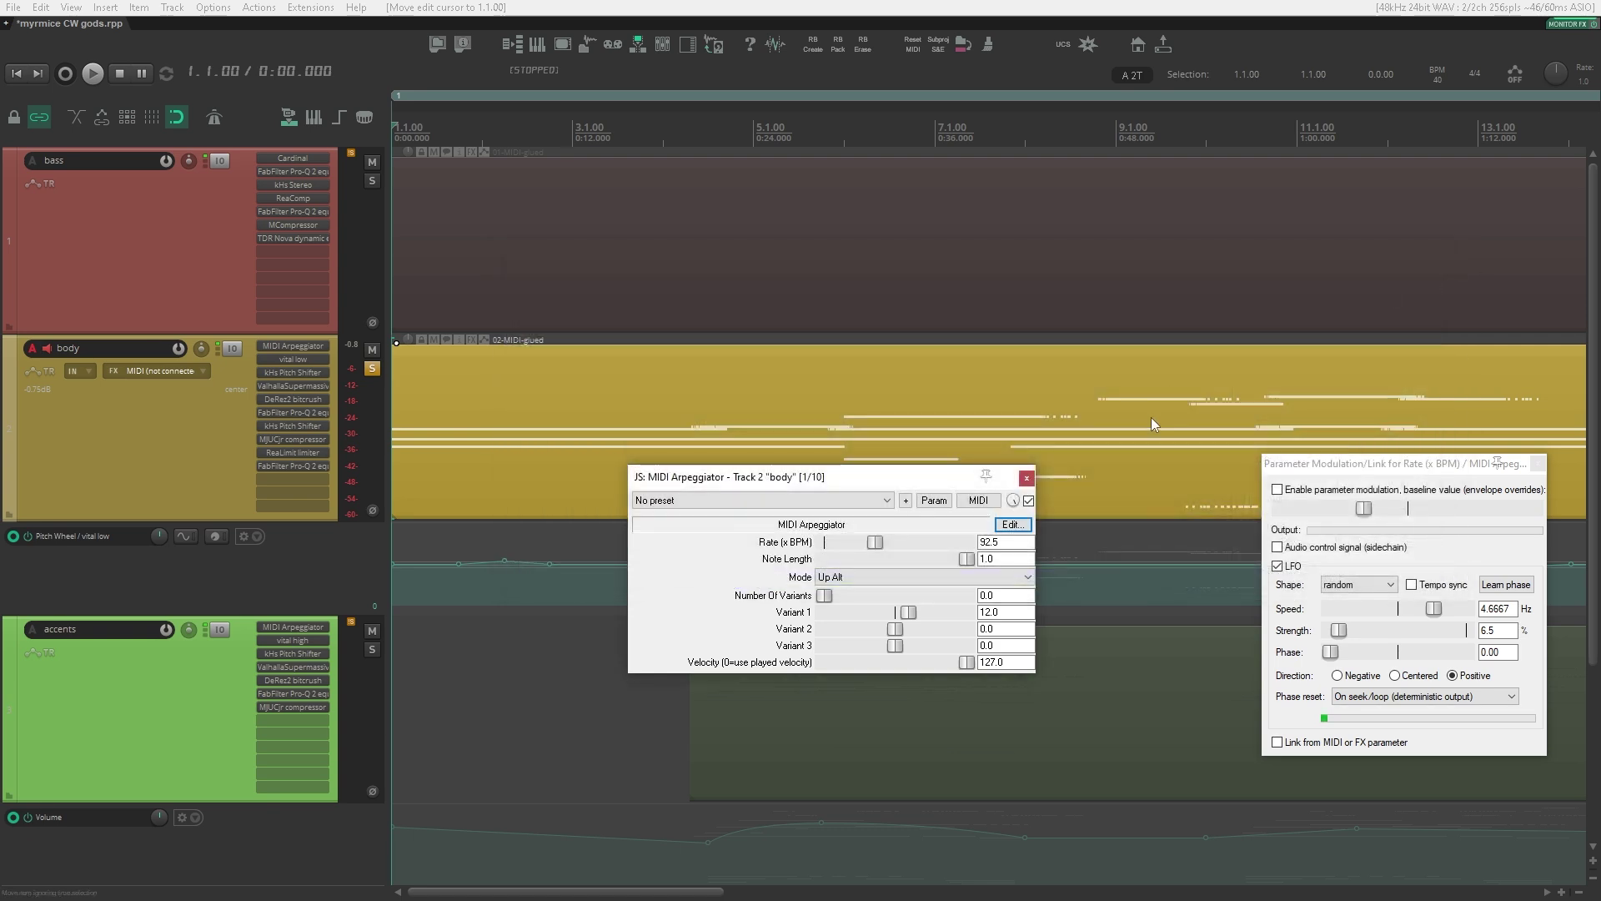
Step: Set the arpeggiator's rate to its maximum of 256, and lower it to about 76
left_click(1005, 542)
type("256")
key("Return")
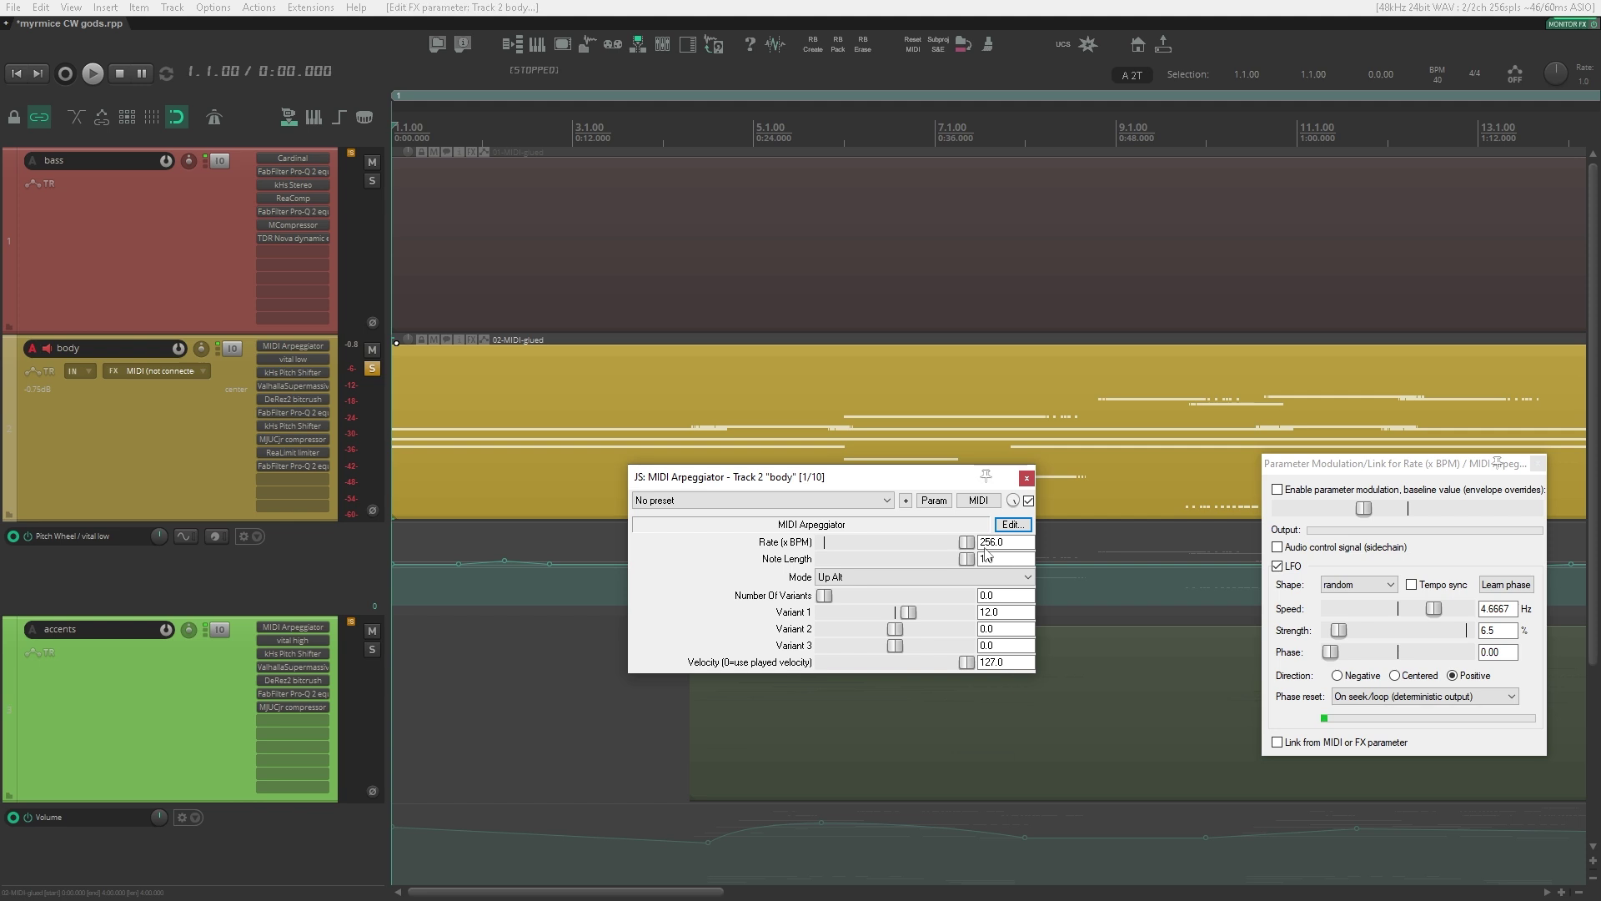
left_click_drag(967, 542, 873, 554)
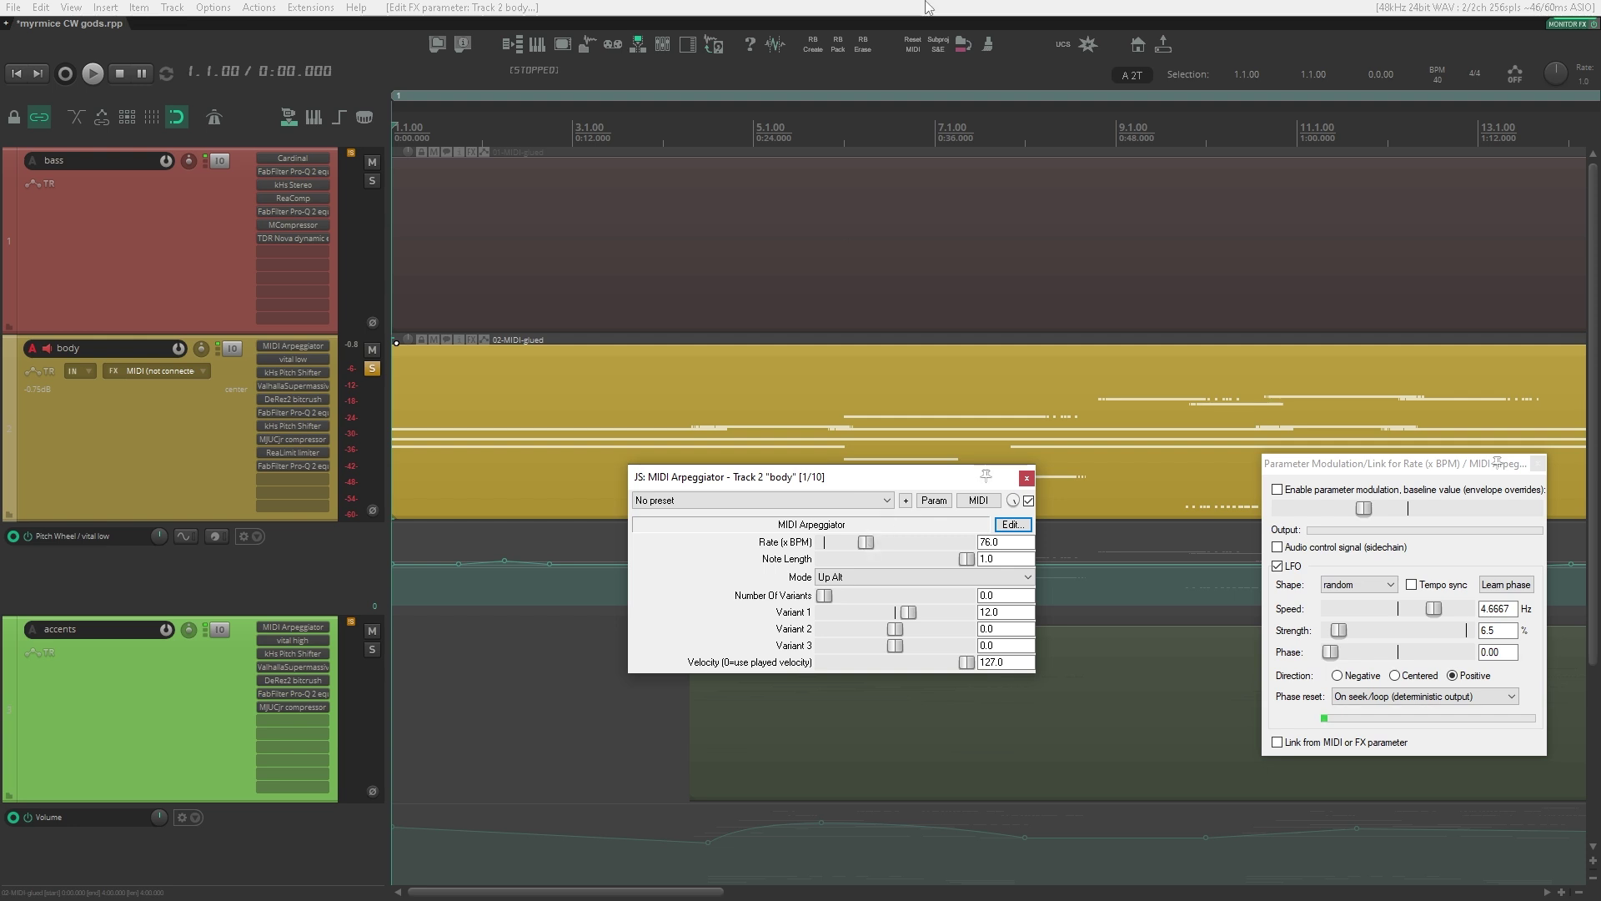
Step: Reset the arpeggiator's rate to 1.0 and play the body track from the project start
left_click(924, 3)
double_click(859, 549)
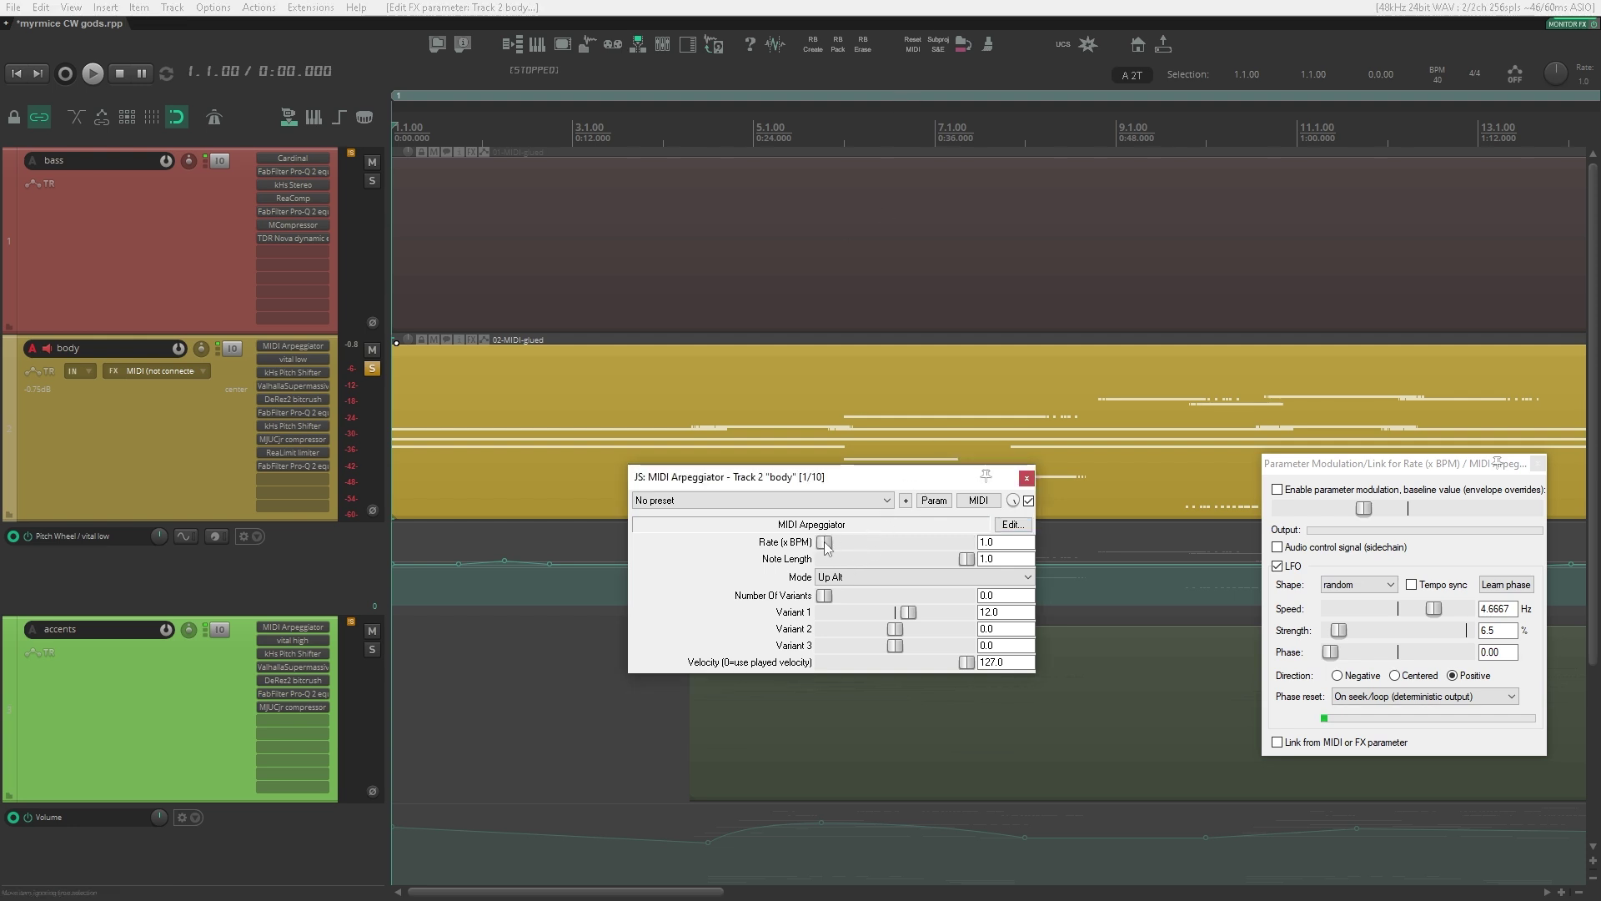
left_click(716, 5)
key("space")
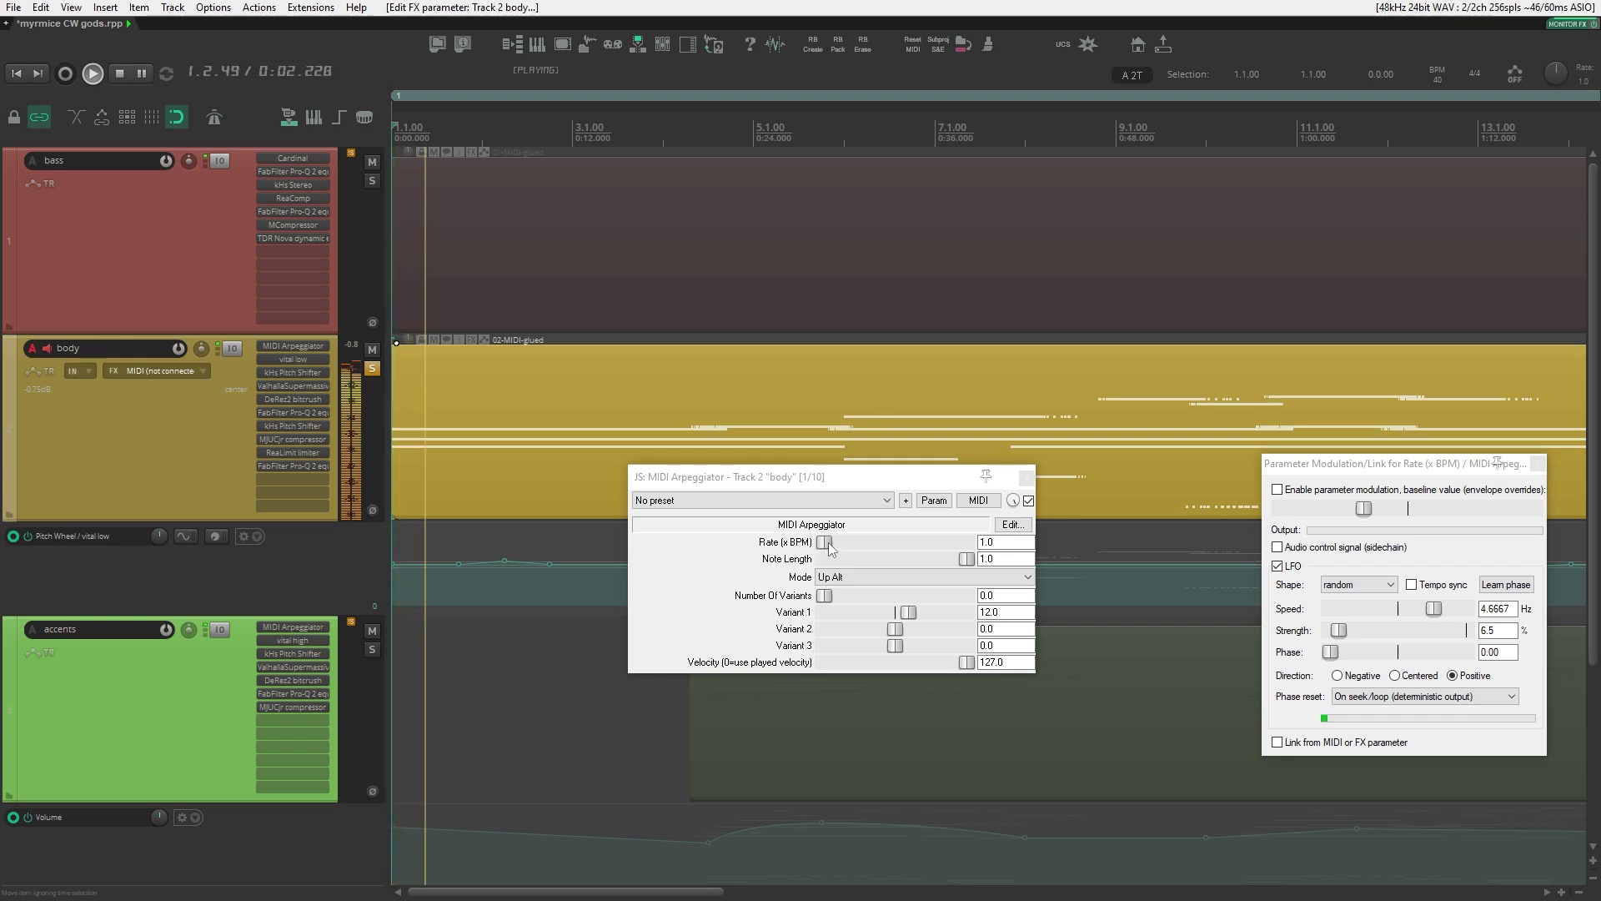
Step: Try arpeggiator rates of 8.25, 3.75, 75.5 and 76.25 during playback
left_click_drag(829, 542, 832, 540)
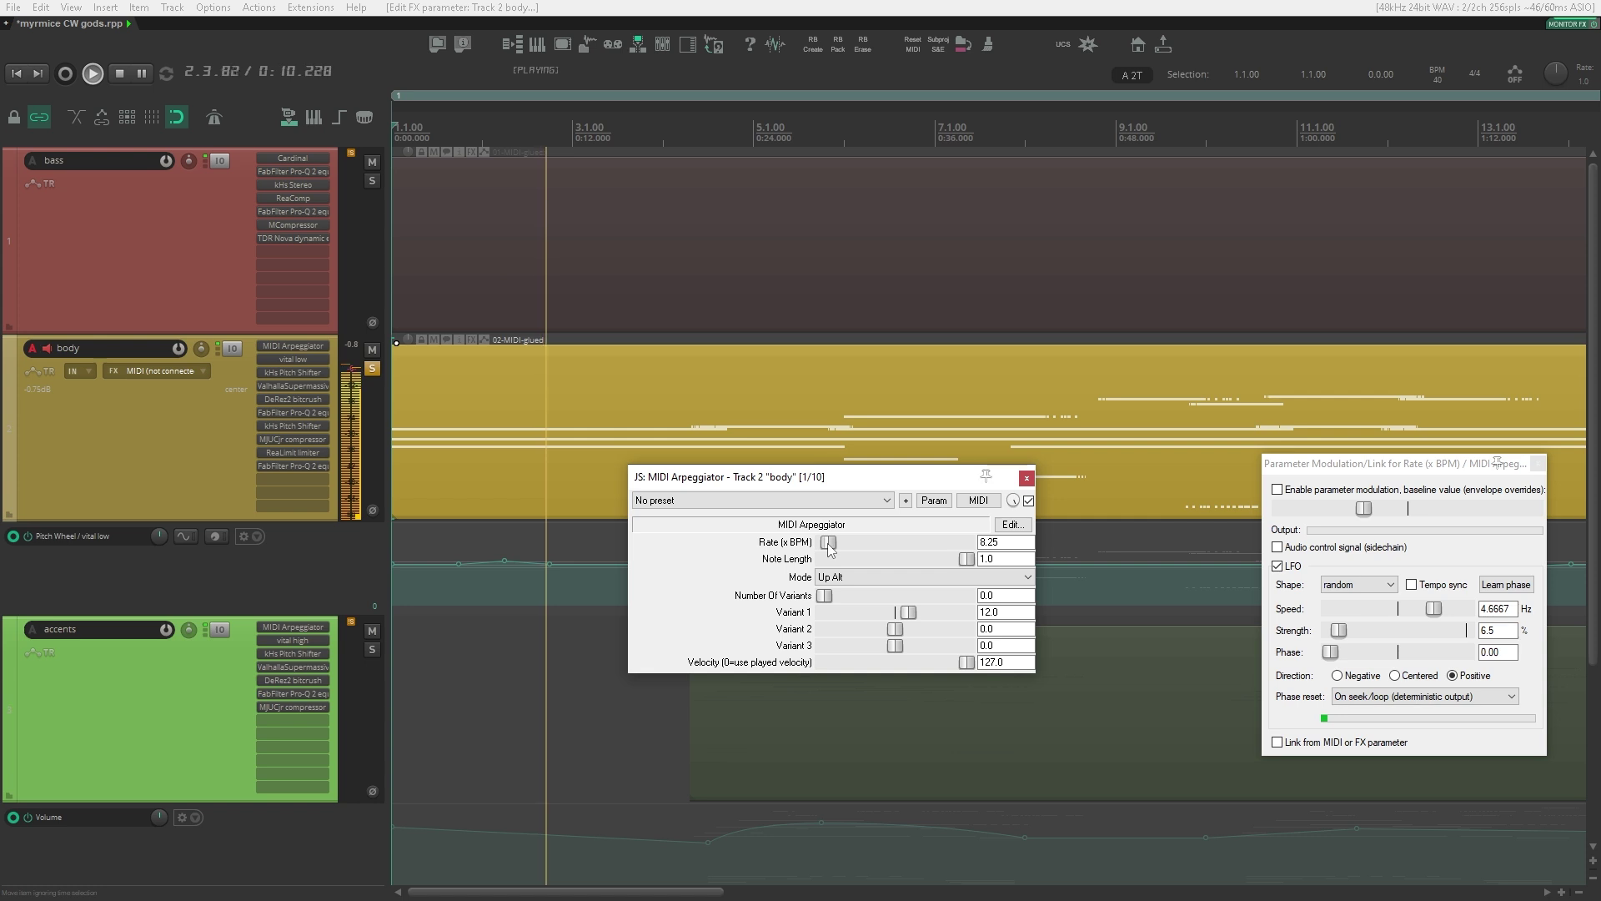
left_click_drag(829, 543, 827, 546)
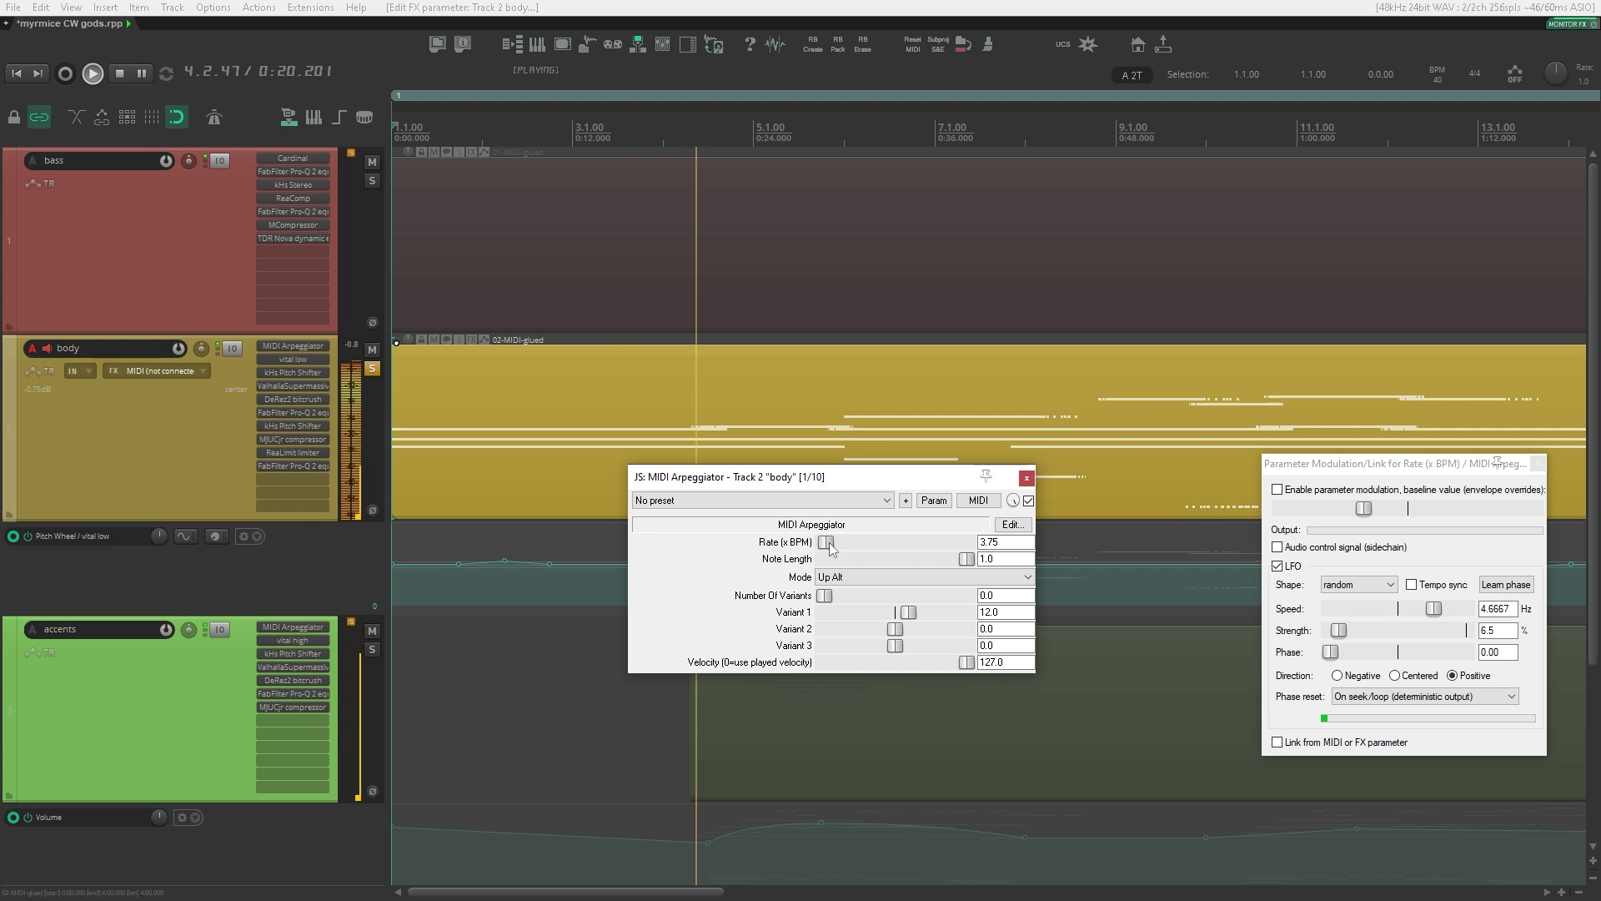
left_click_drag(830, 546, 872, 556)
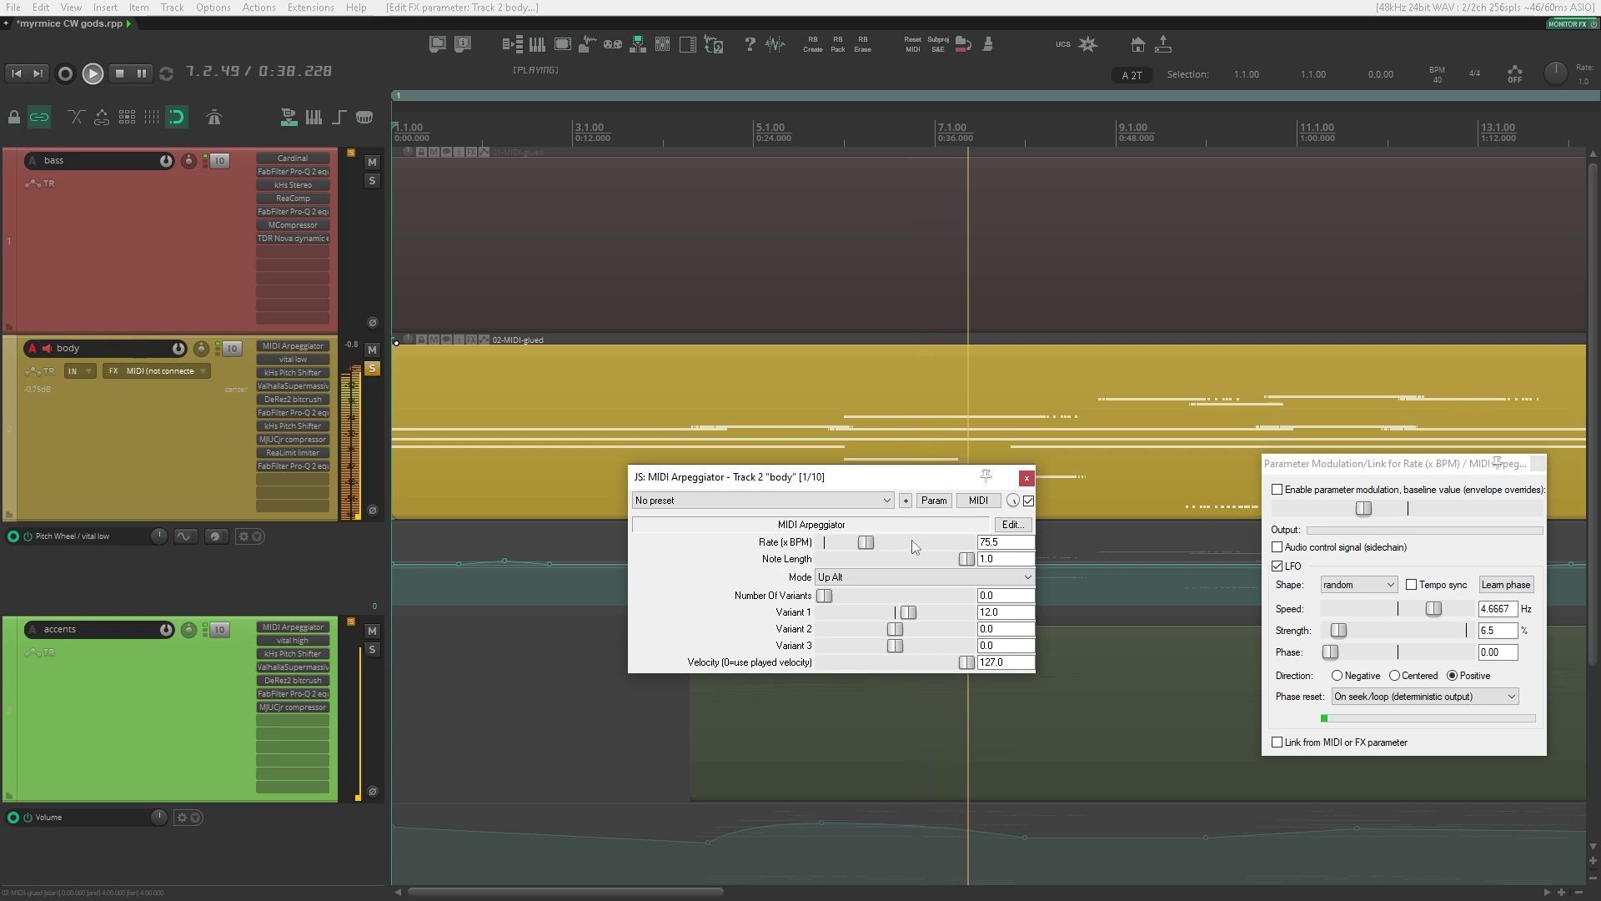
left_click_drag(943, 475, 946, 463)
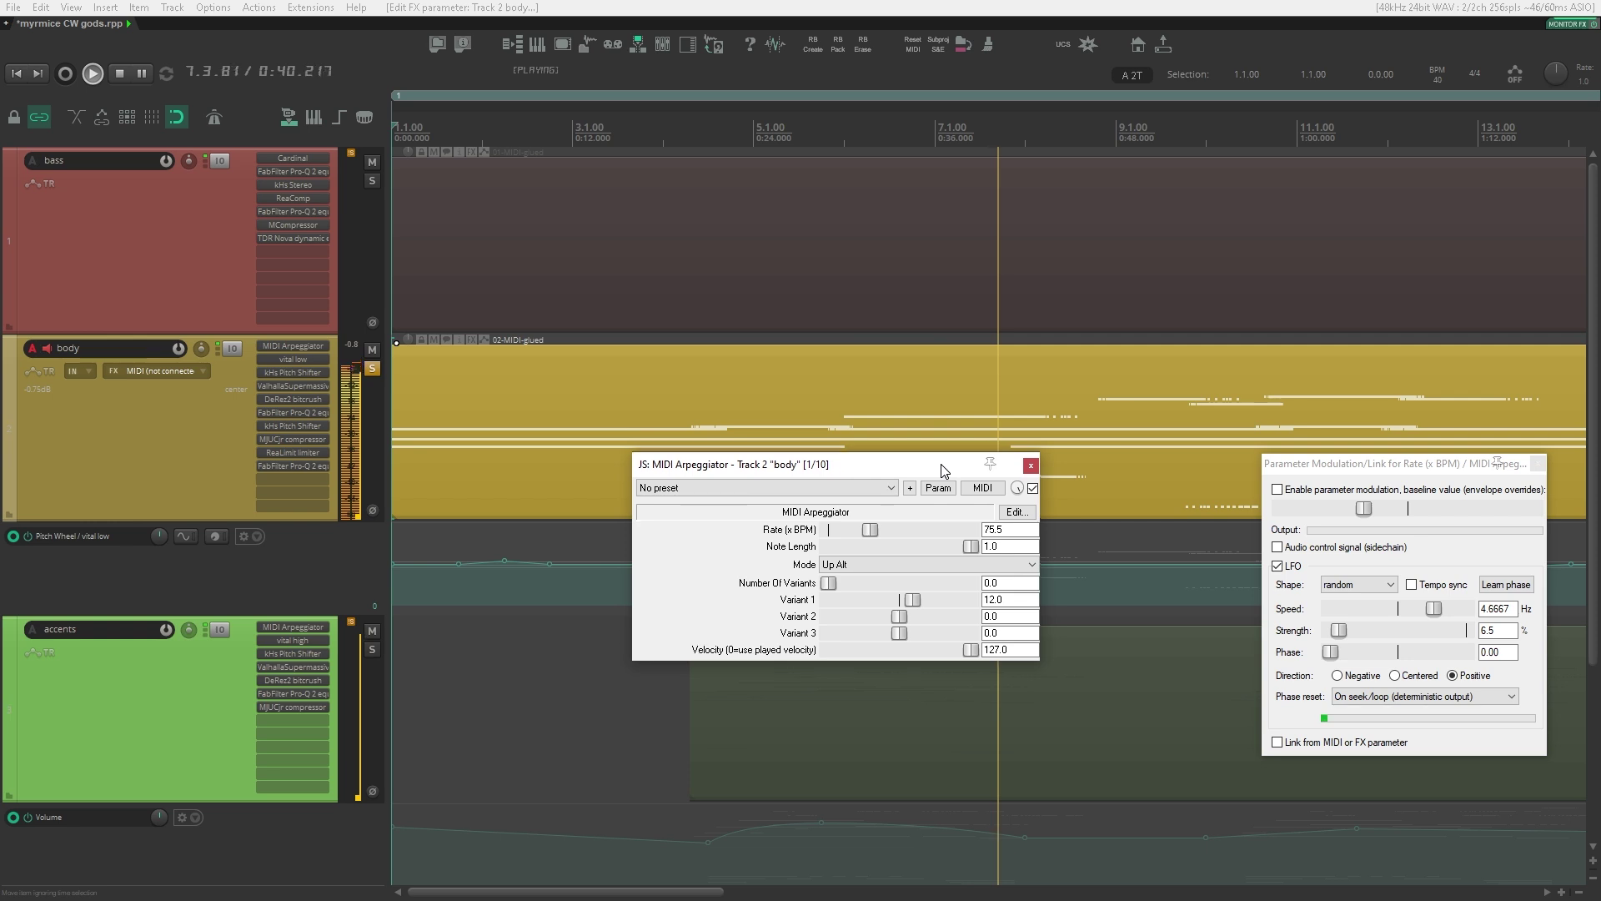
left_click_drag(870, 530, 871, 530)
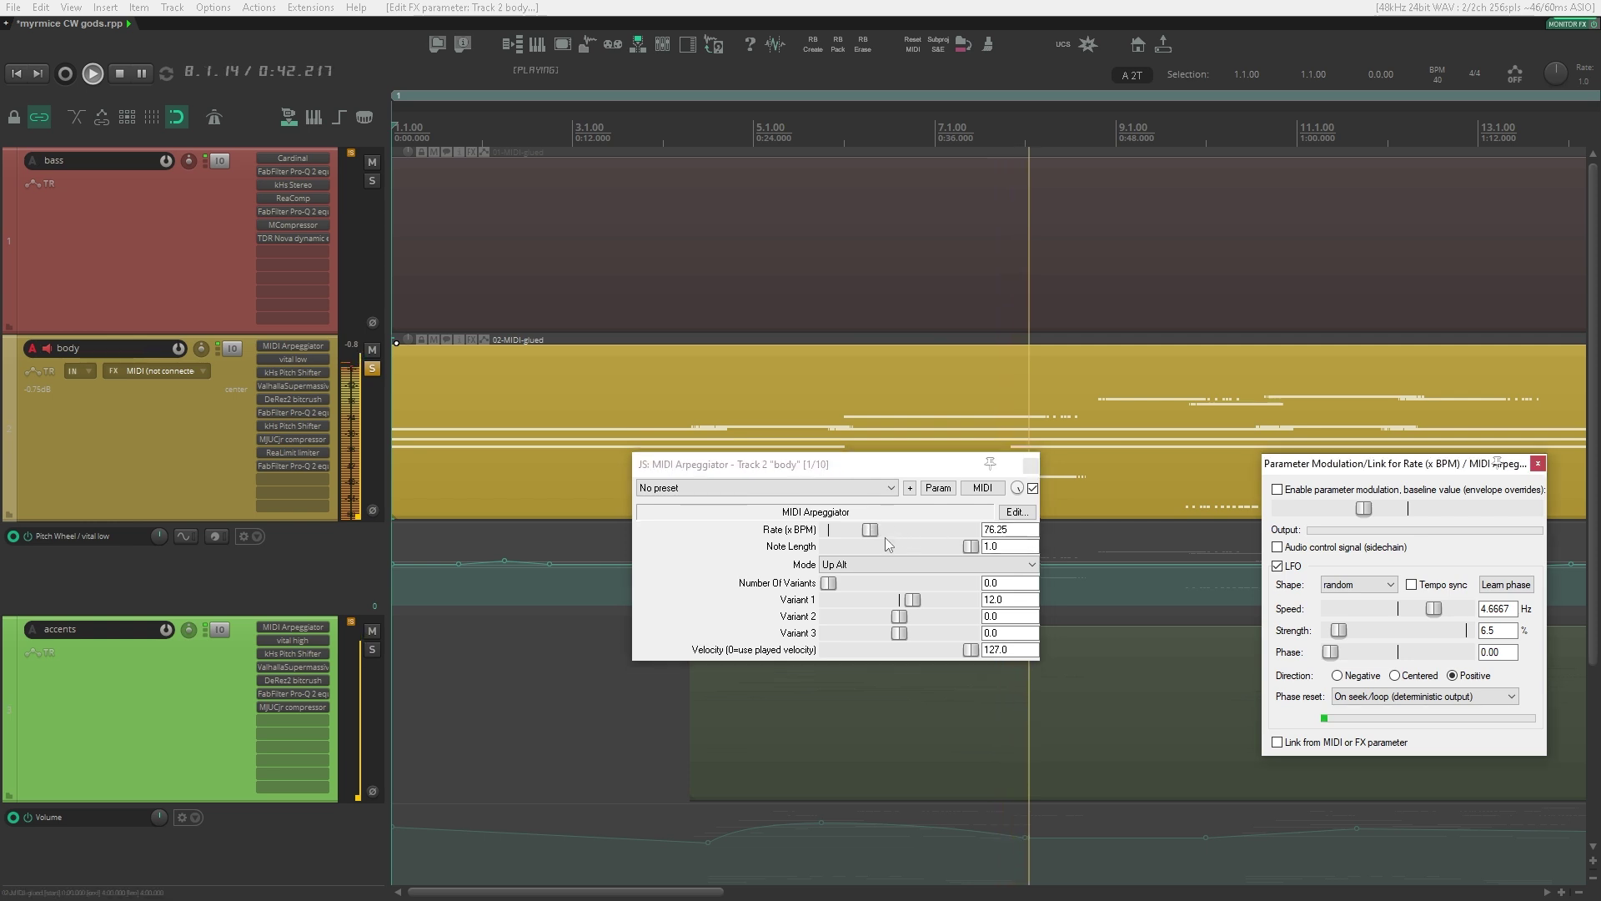
Step: Enable parameter modulation for the arpeggiator's rate and close the modulation settings
left_click(1330, 488)
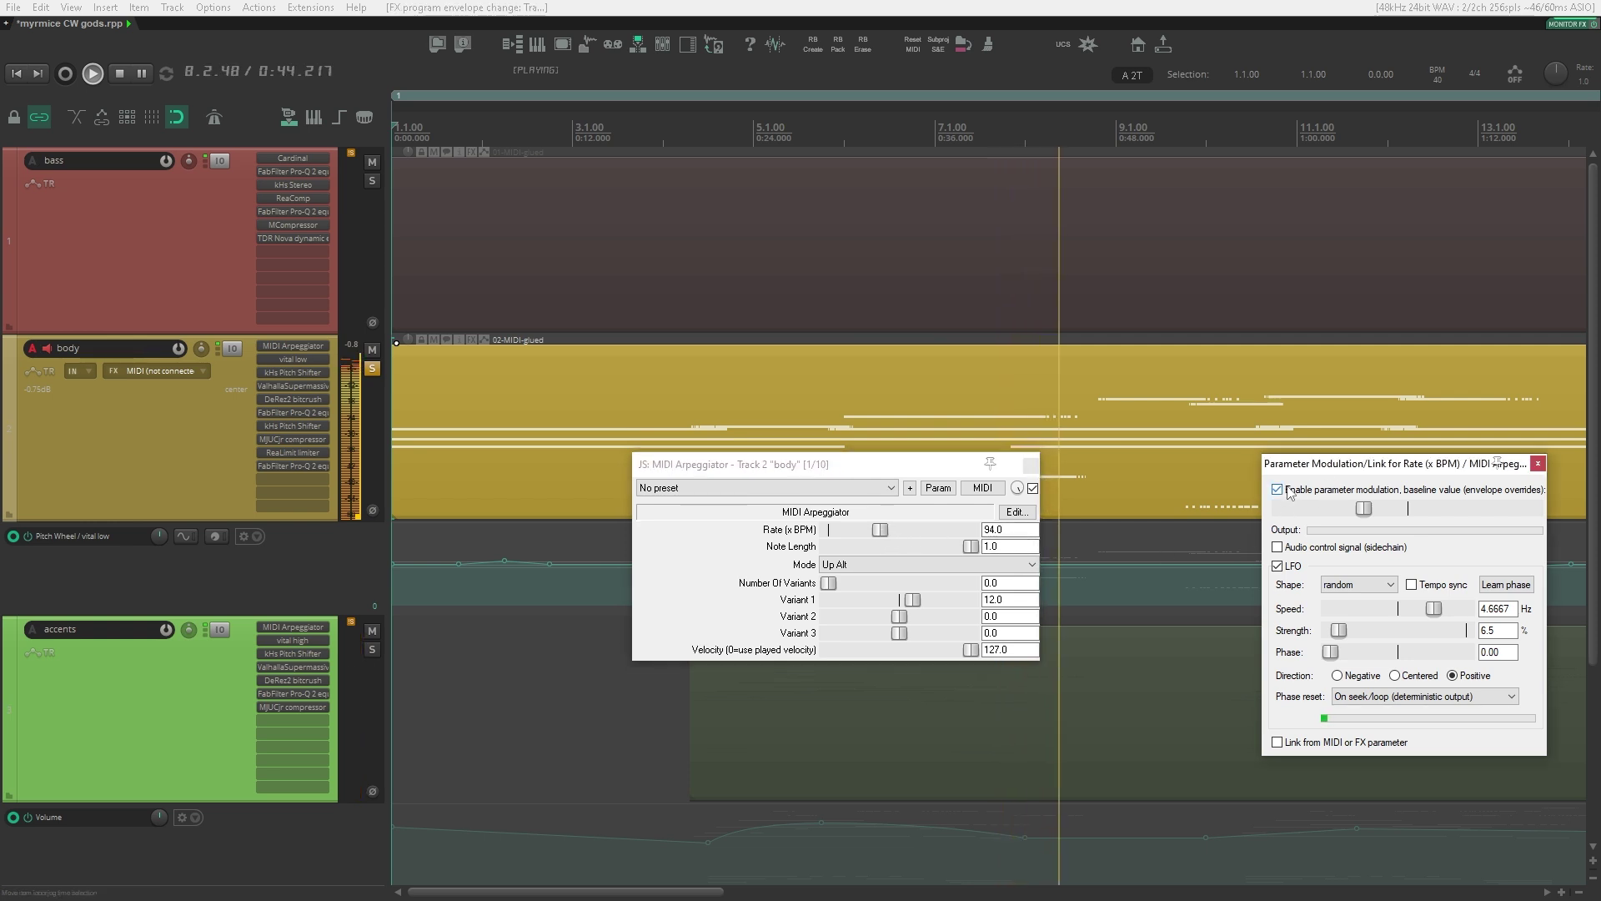
left_click_drag(1318, 474, 1266, 513)
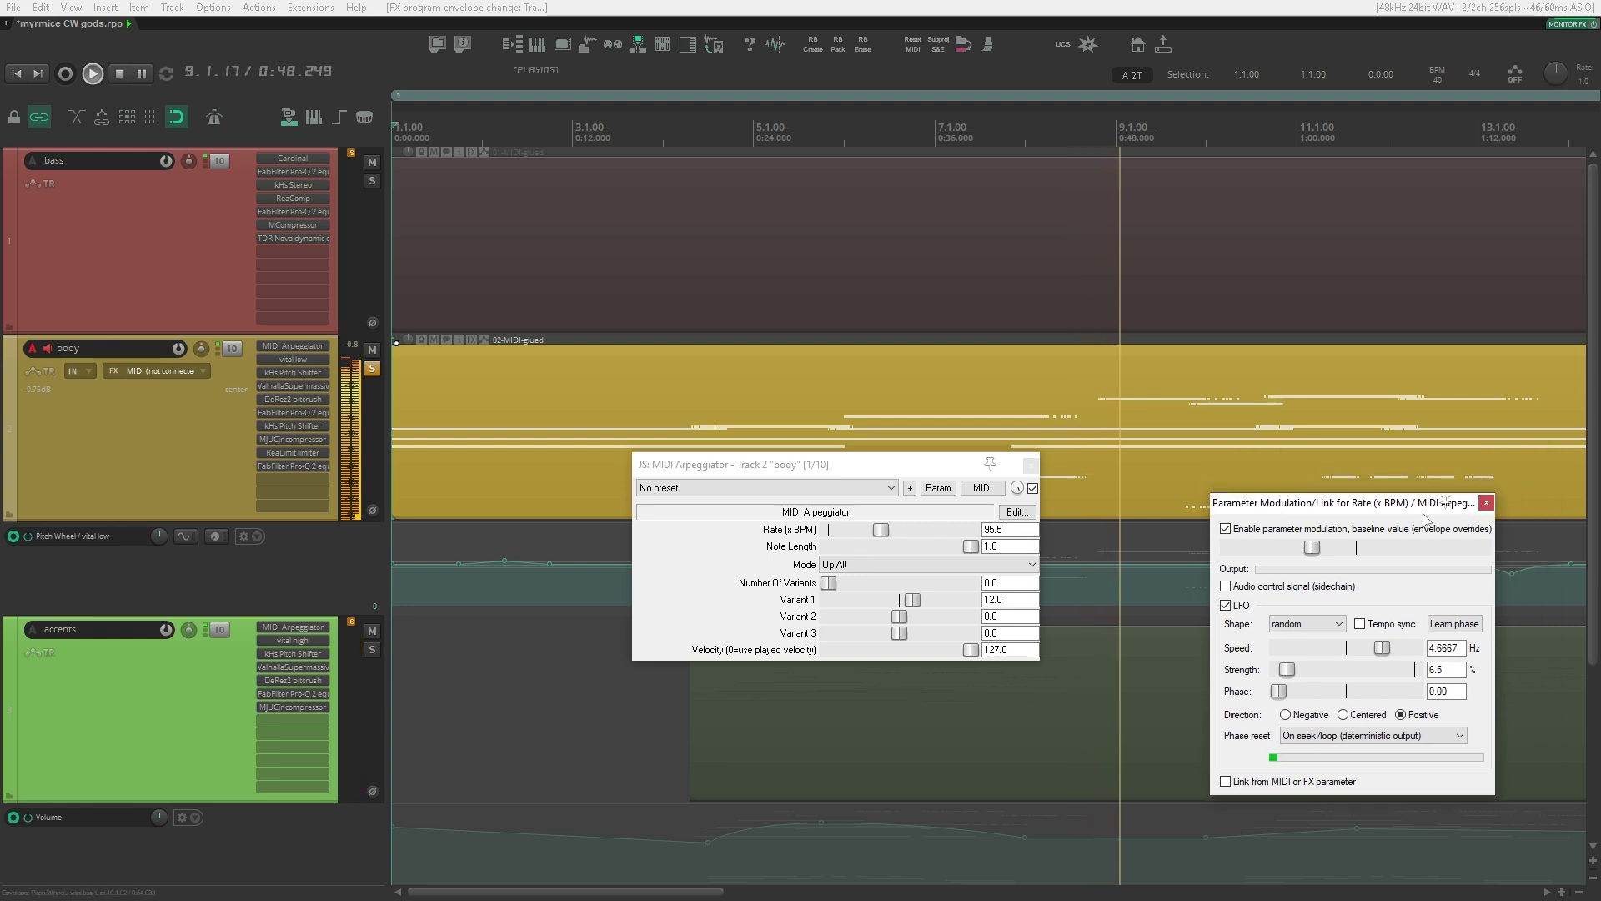
left_click(1486, 503)
Step: Close the body track's MIDI Arpeggiator and stop playback
left_click_drag(946, 459, 956, 457)
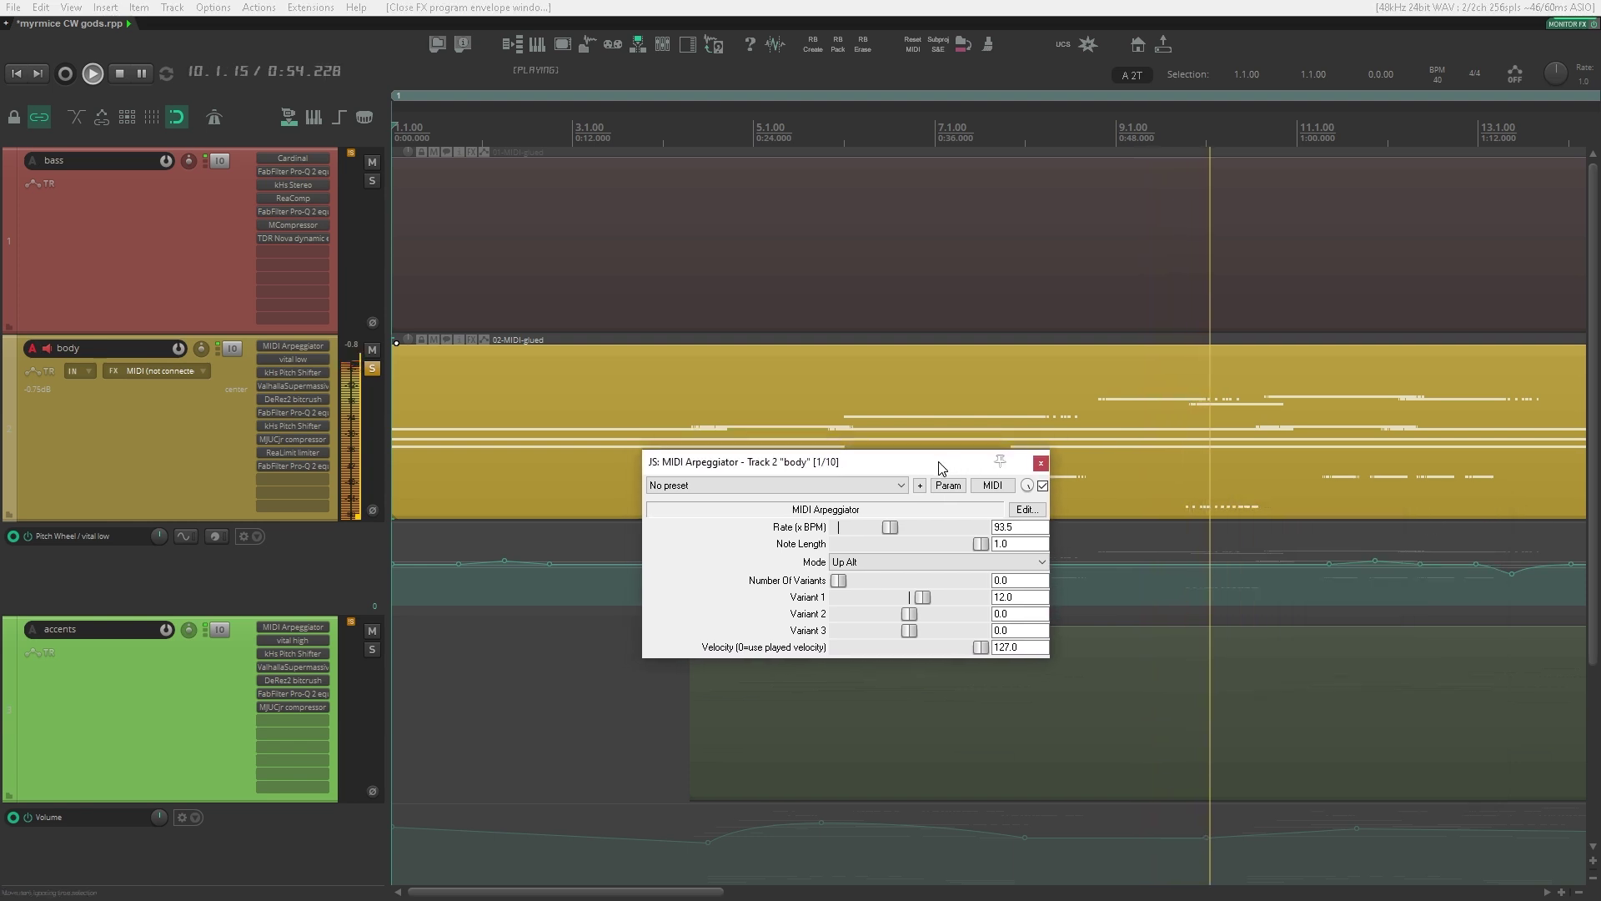
left_click(1040, 463)
key("space")
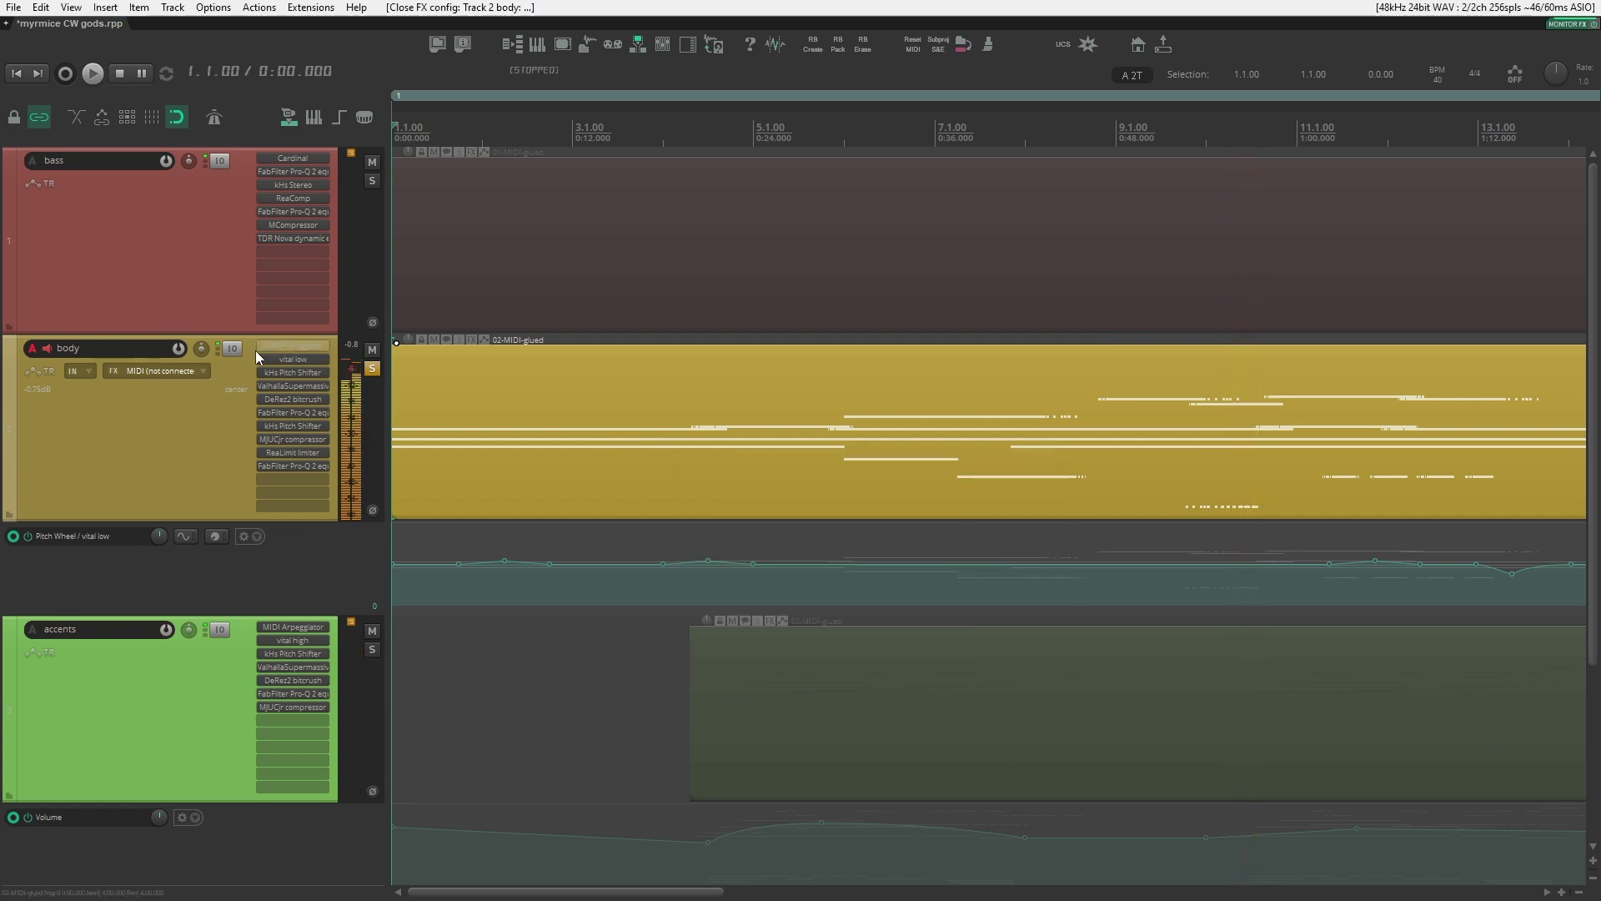
Step: Open the body track's vital low synth in full view and close the MIDI editor covering it
left_click(302, 360)
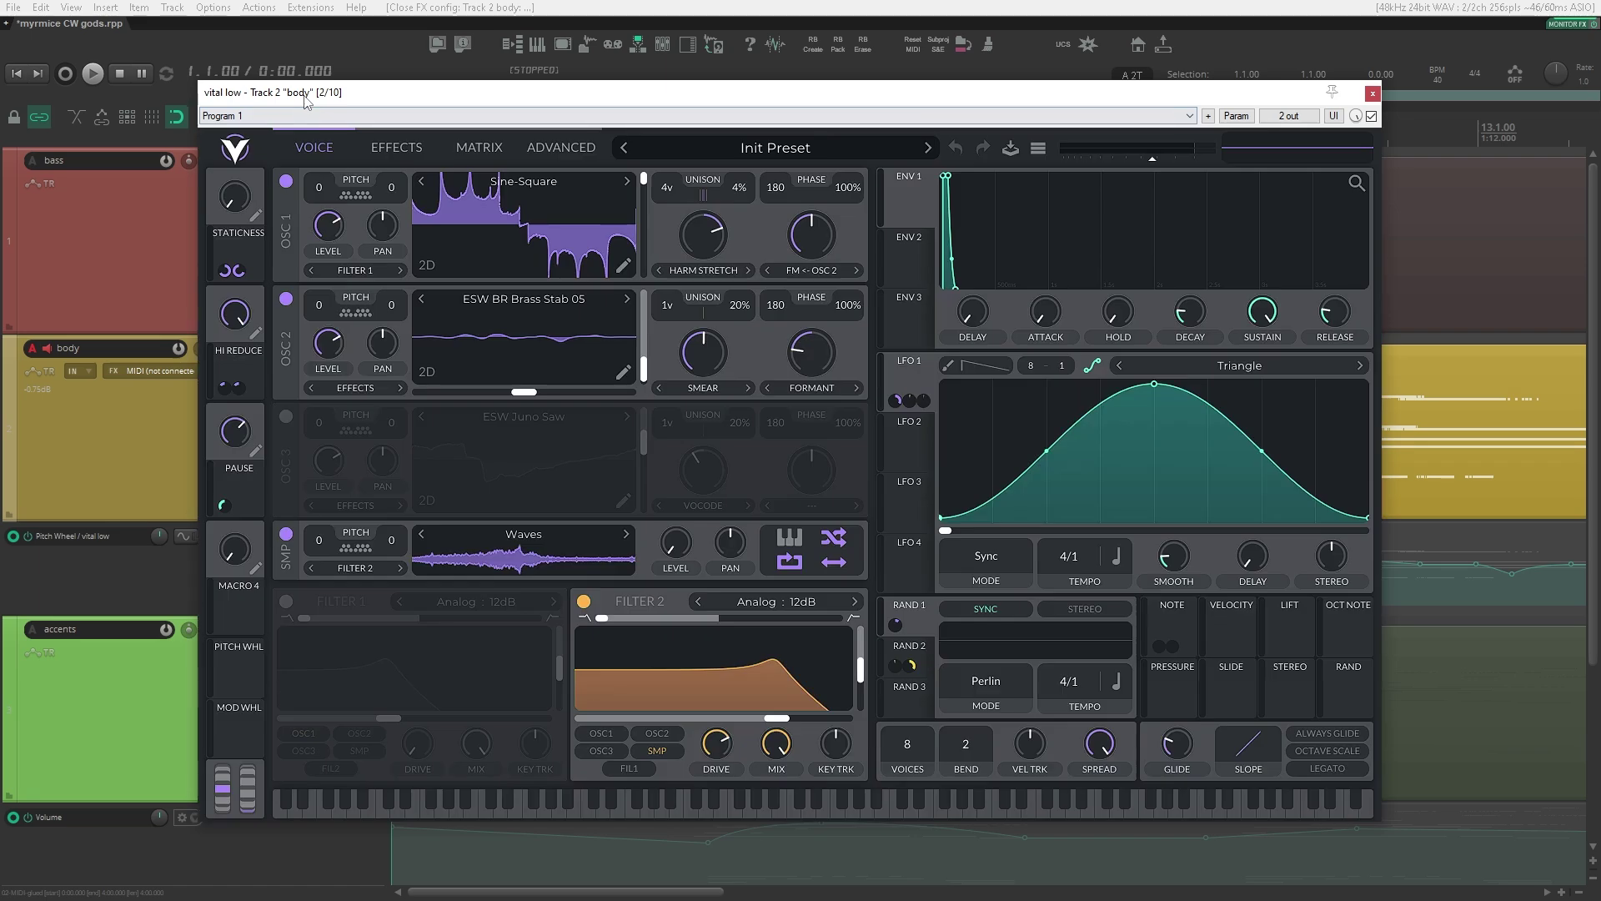
left_click_drag(305, 98, 443, 98)
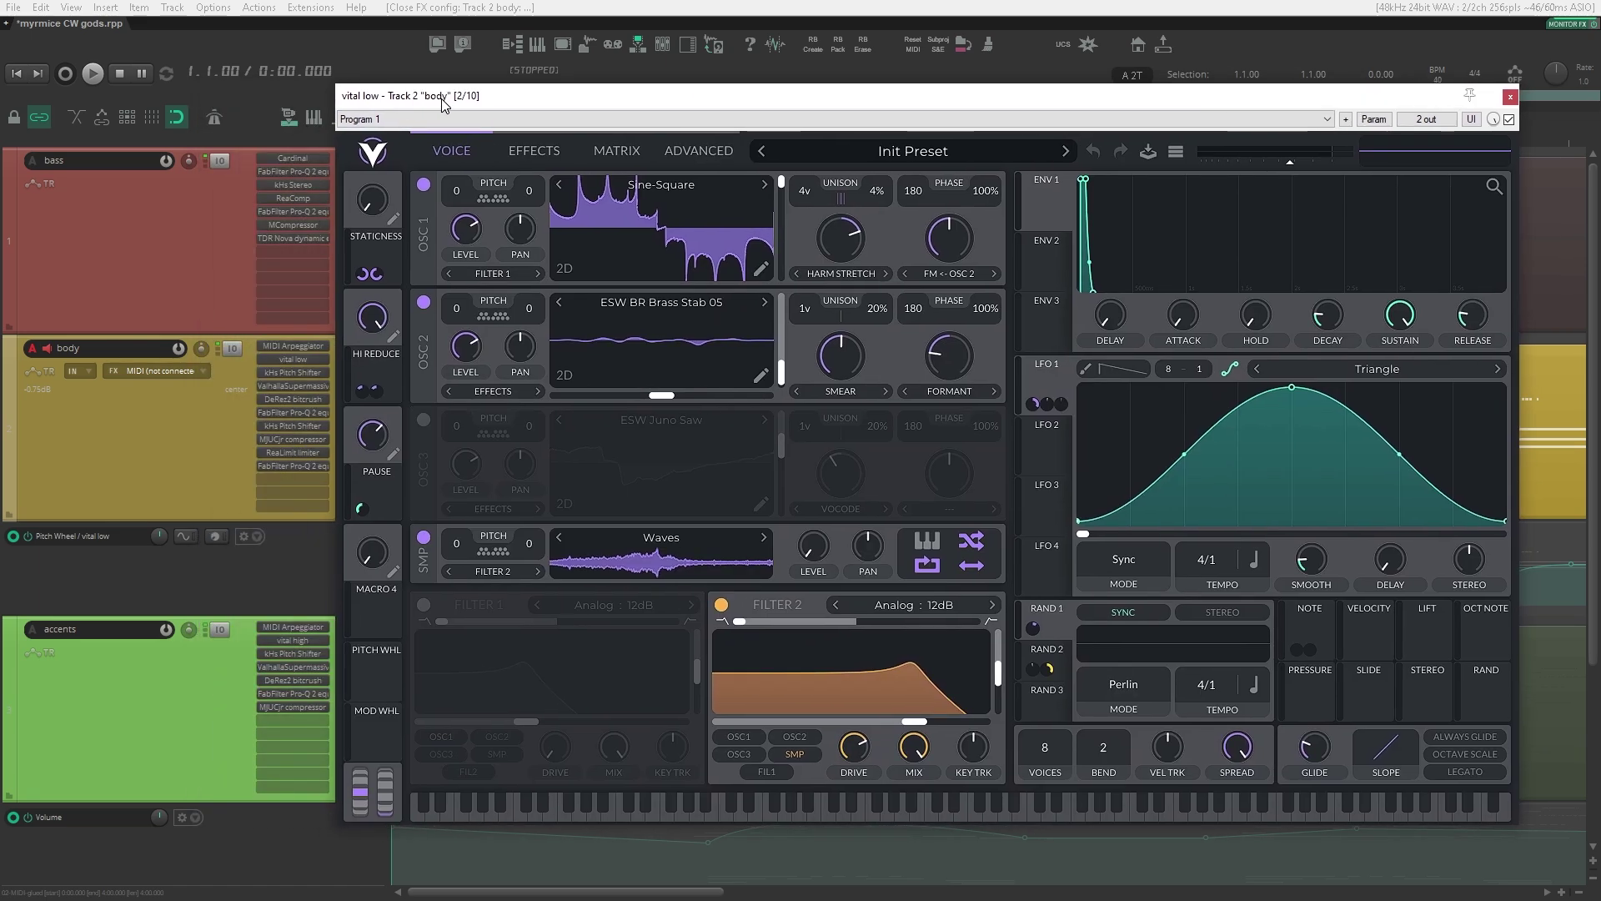
left_click_drag(442, 98, 452, 103)
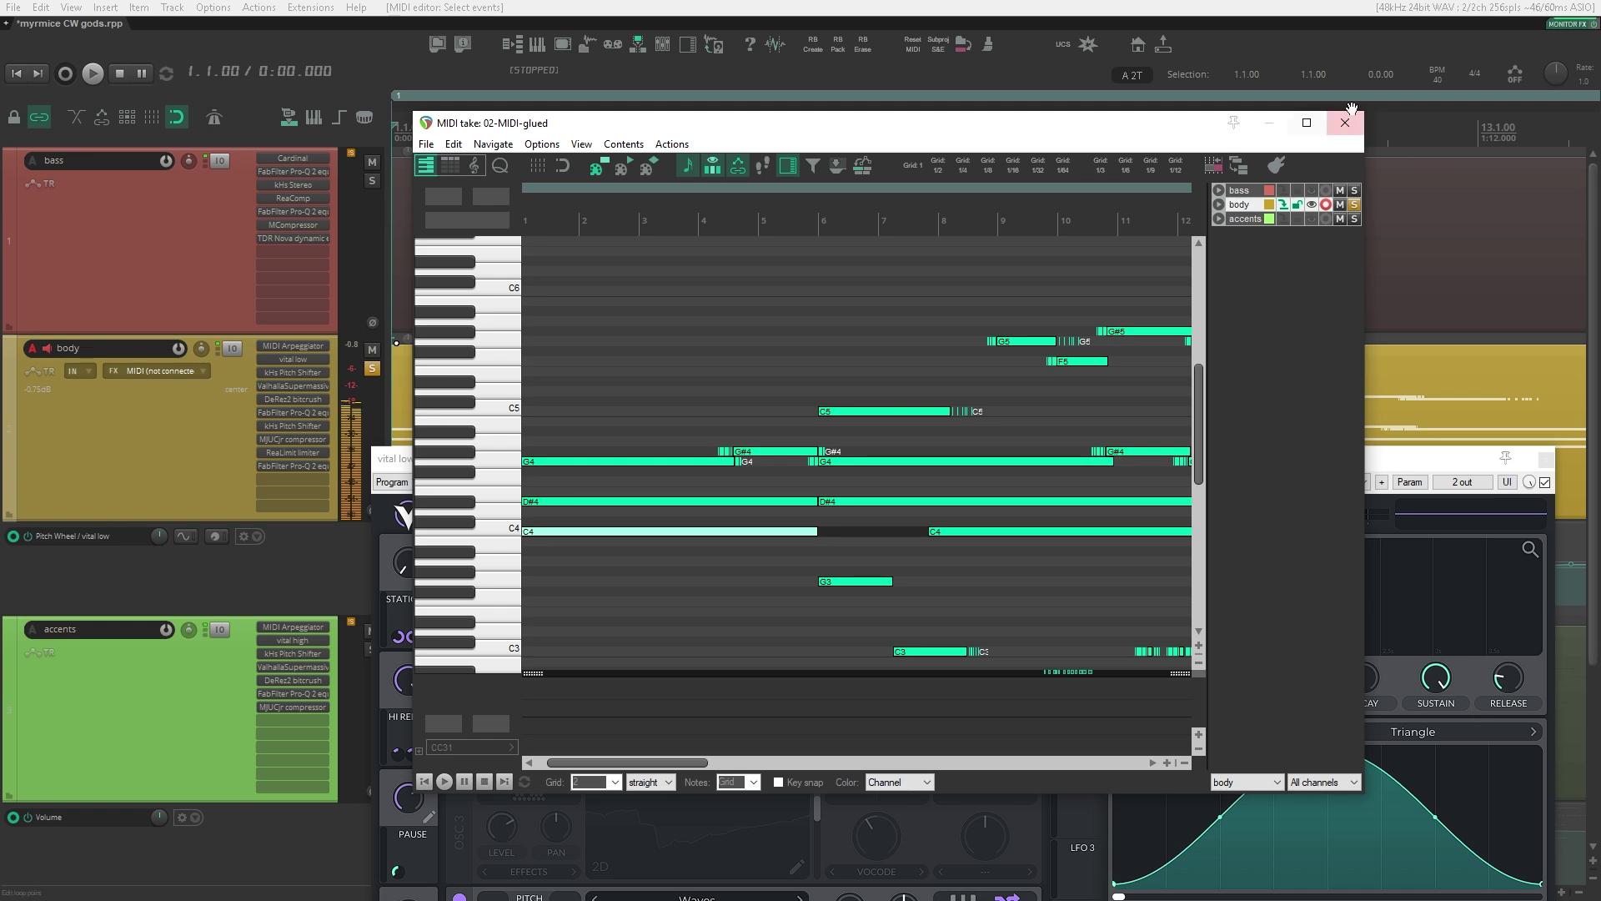
left_click(1344, 123)
left_click_drag(988, 467, 939, 181)
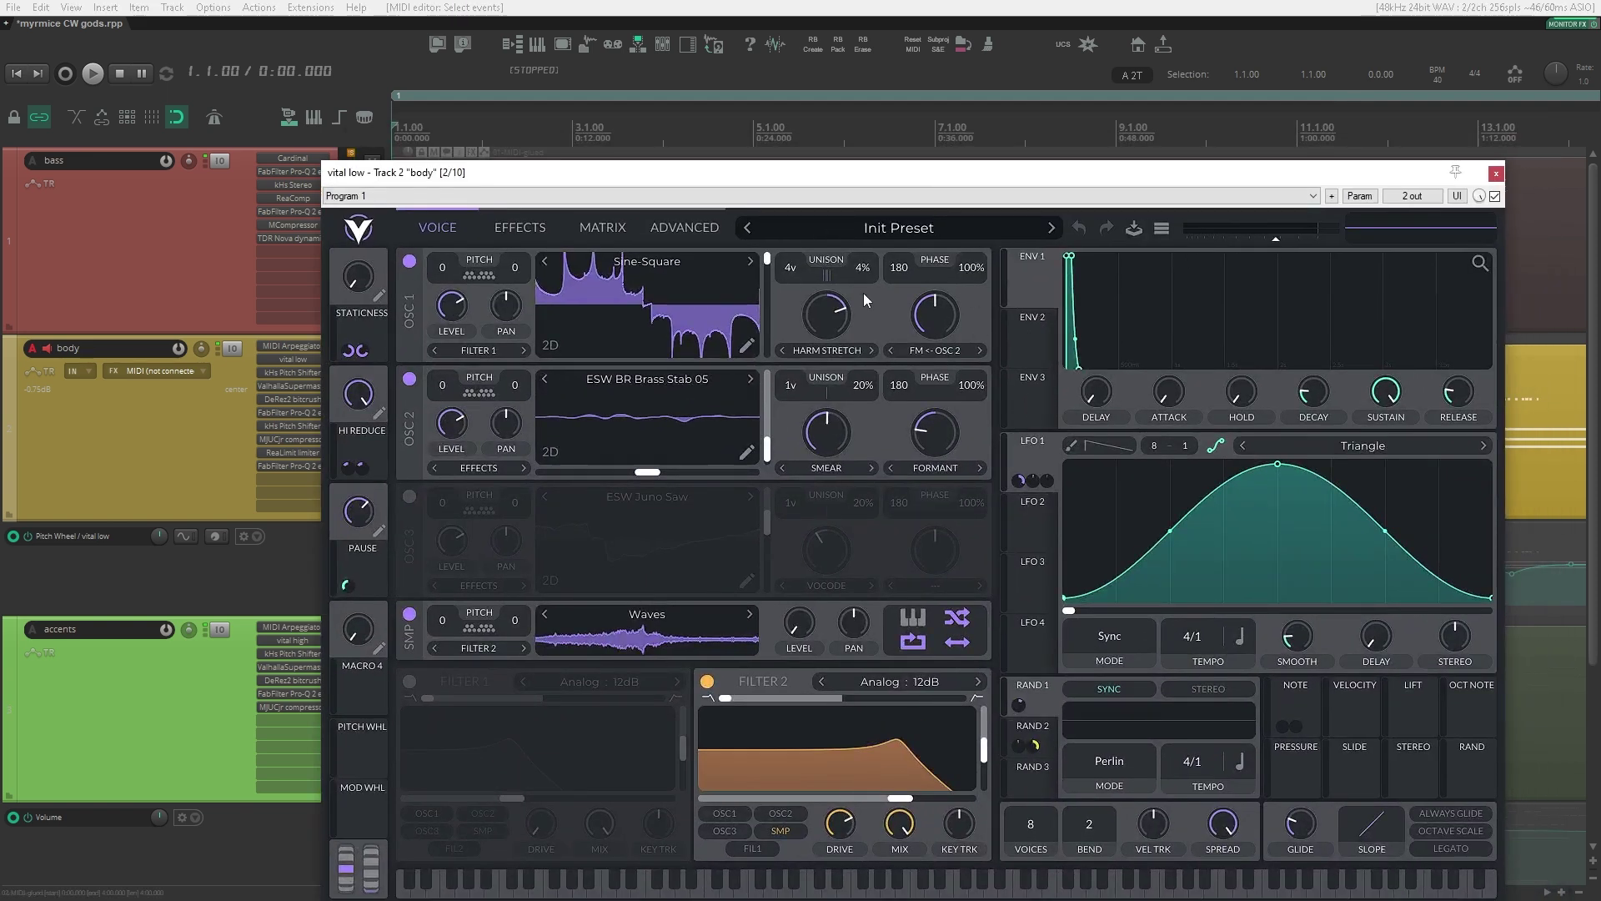
Step: Zoom in on envelope 1 of vital low, view the synth's effects page and close its window
scroll(1071, 322, "up", 5)
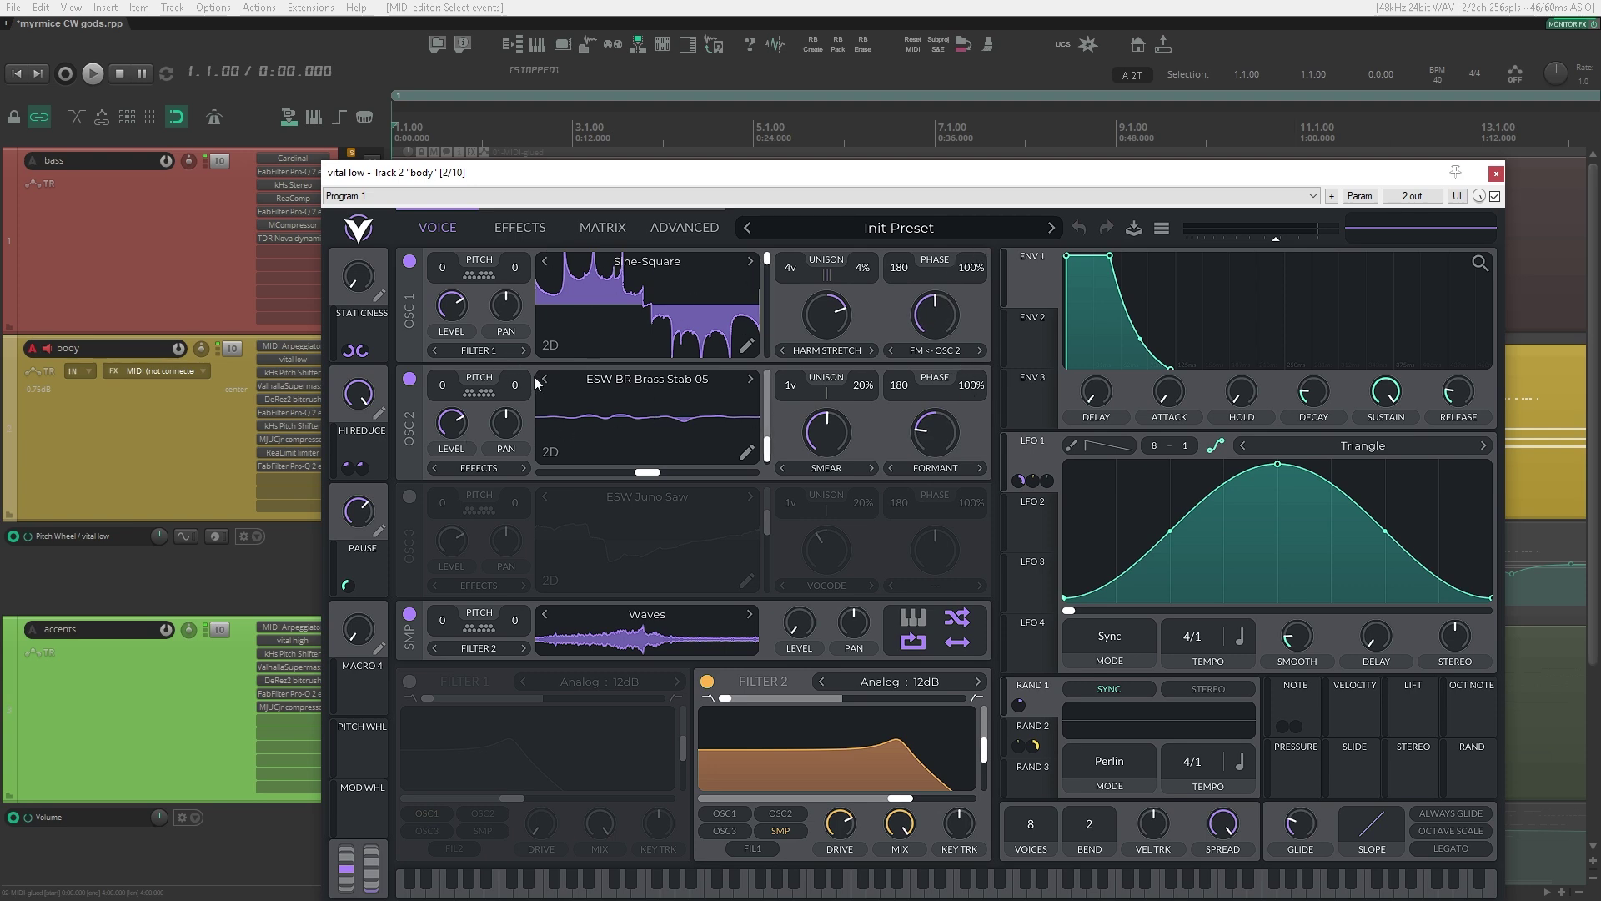
left_click(523, 237)
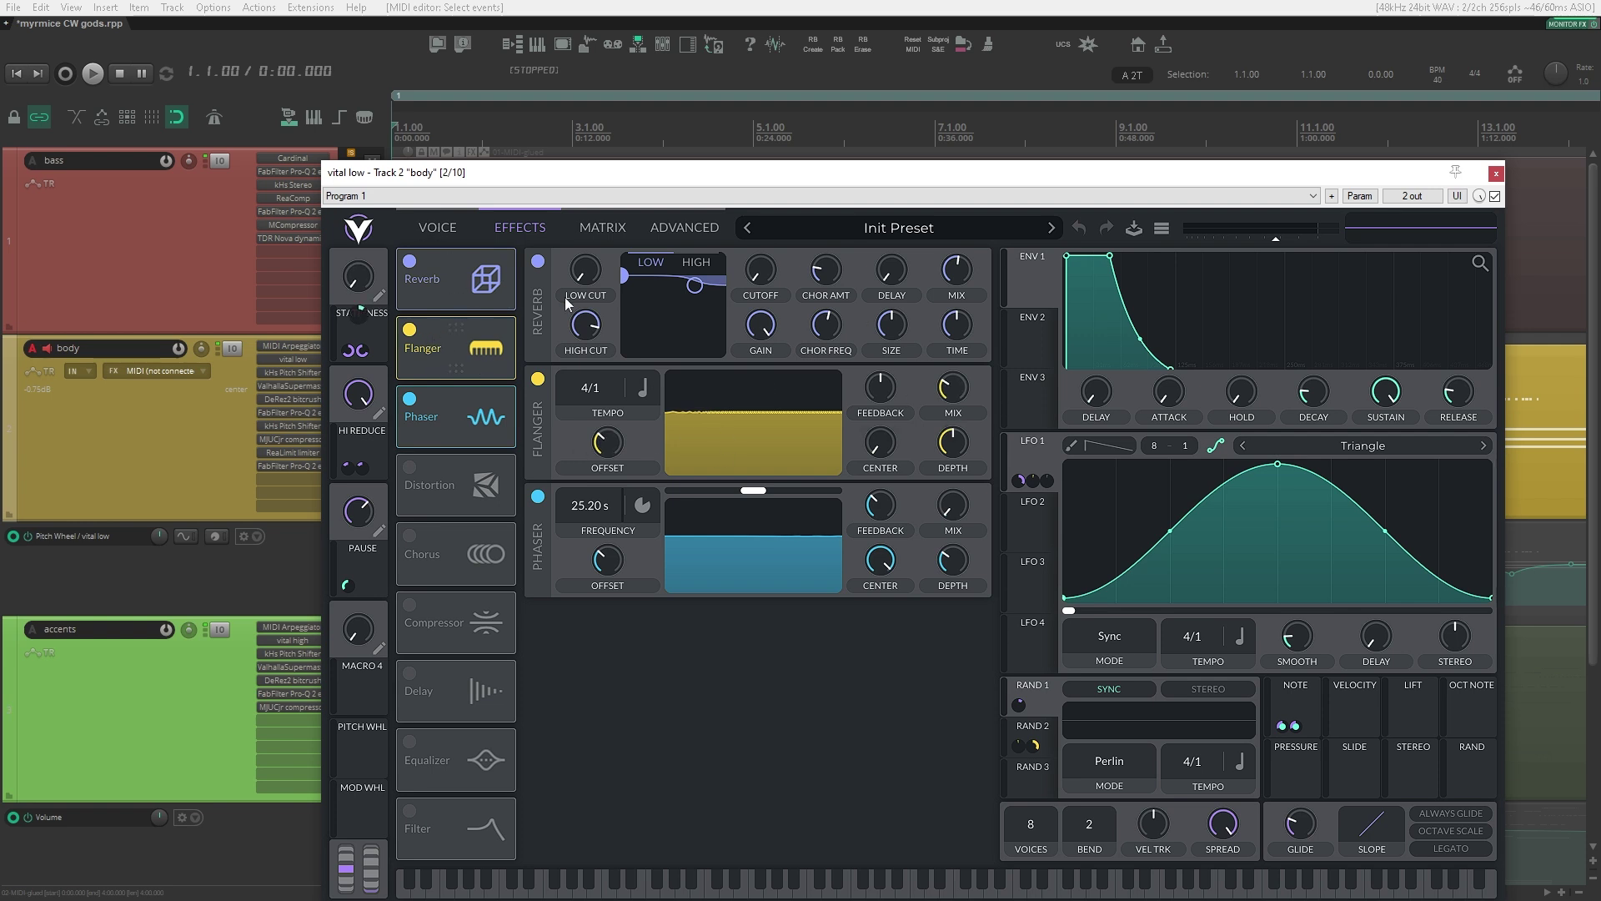
left_click(1497, 174)
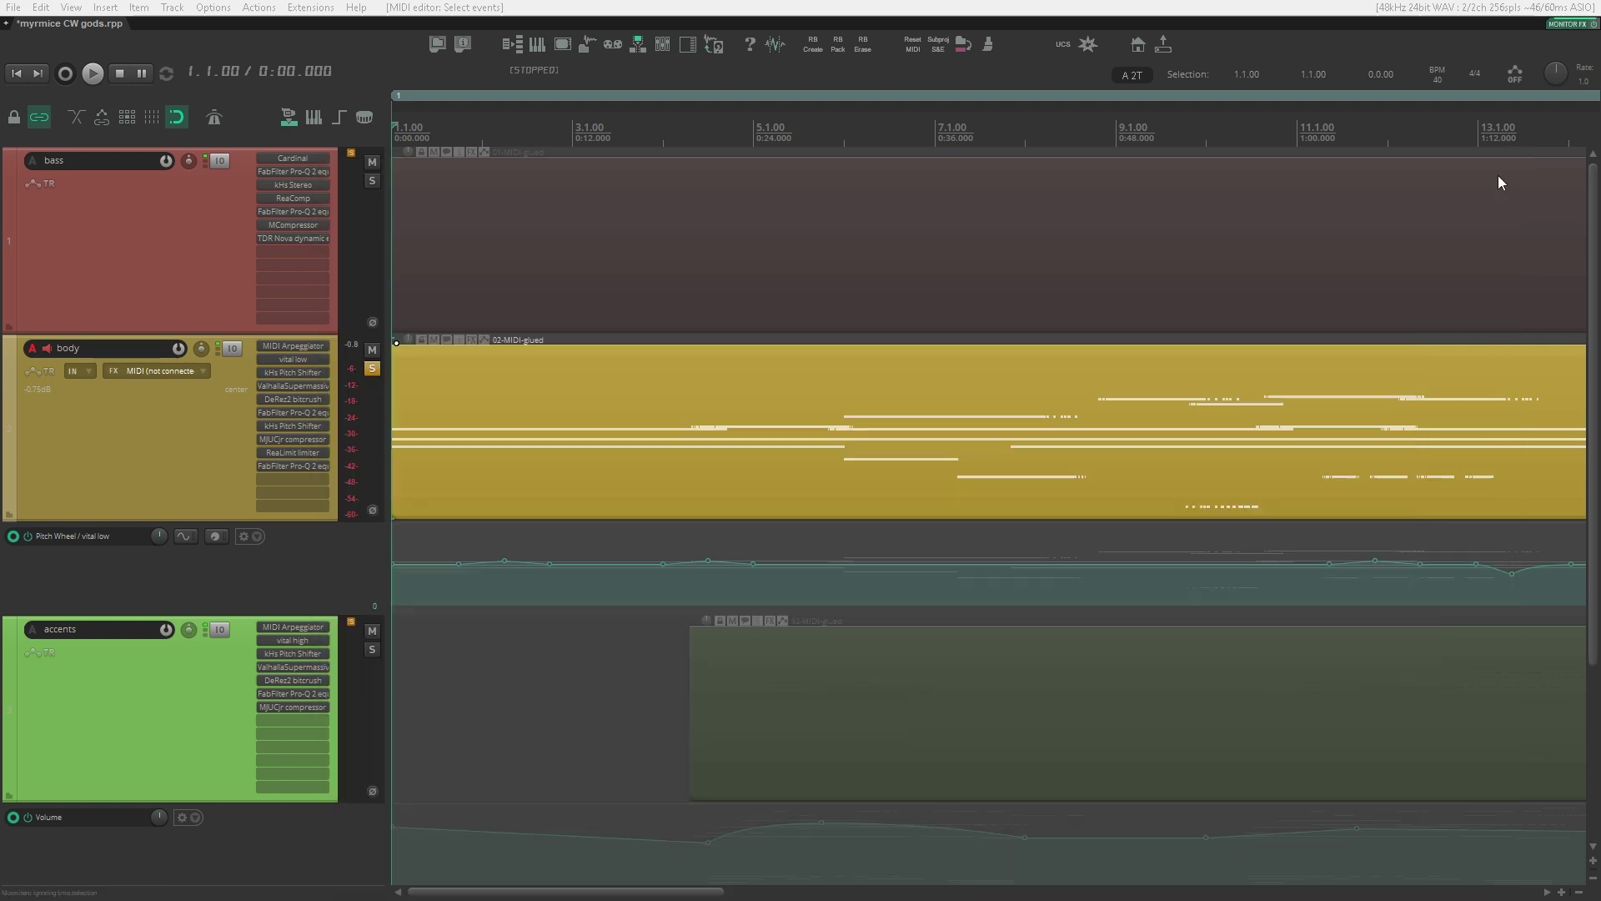
Step: Open the body track's FX chain, show its first kHs Pitch Shifter and look along the track's MIDI notes
left_click_drag(942, 470, 941, 466)
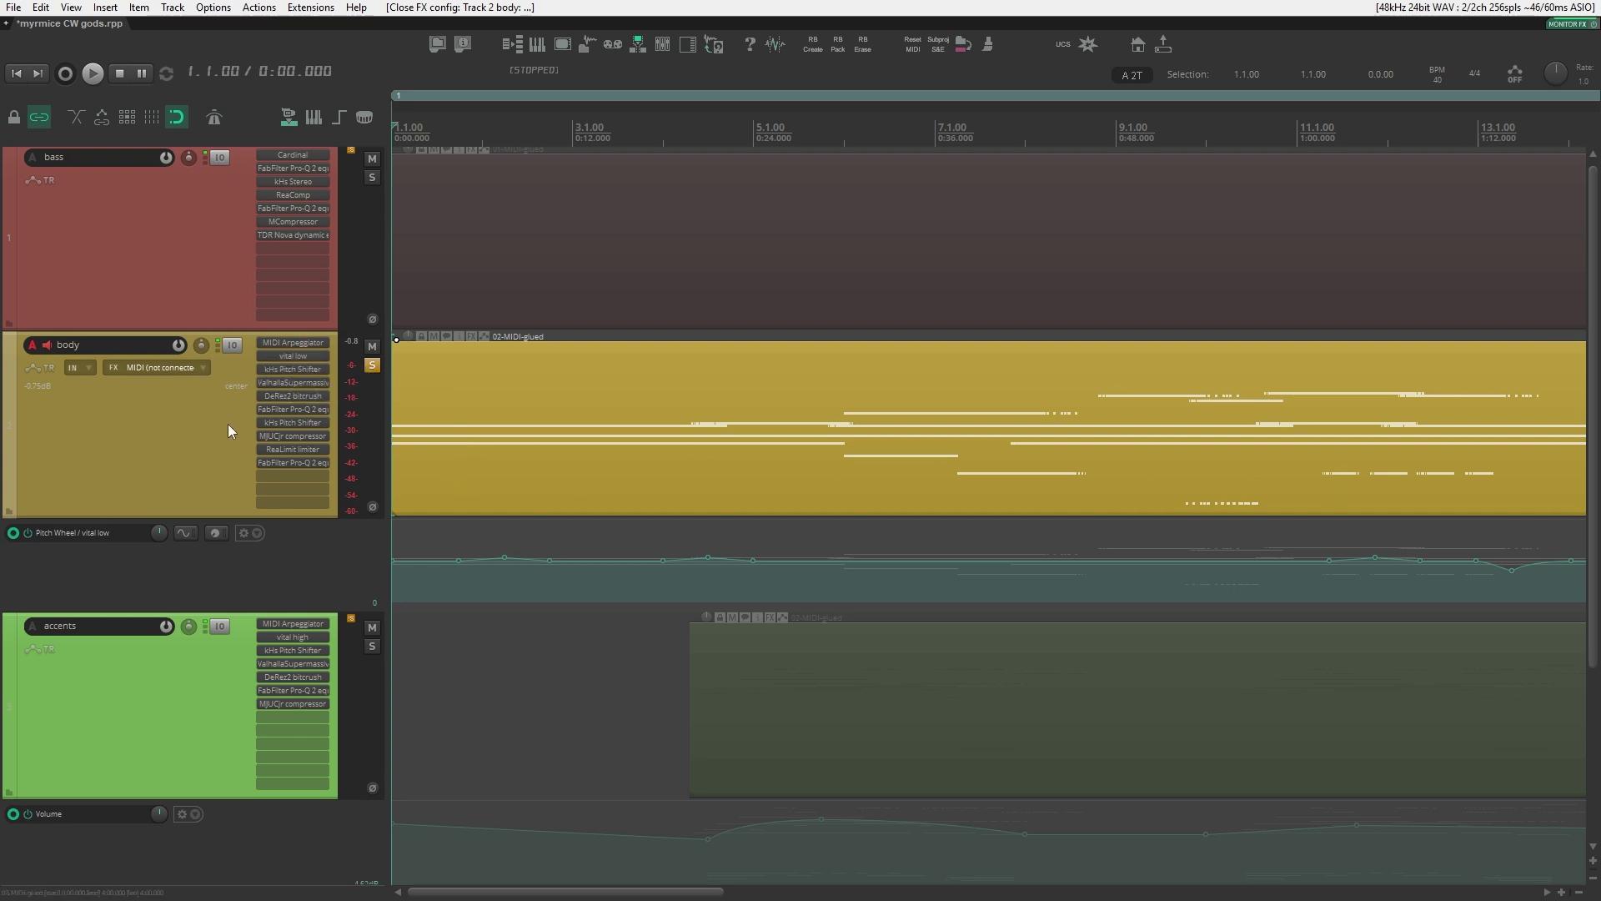
key("f")
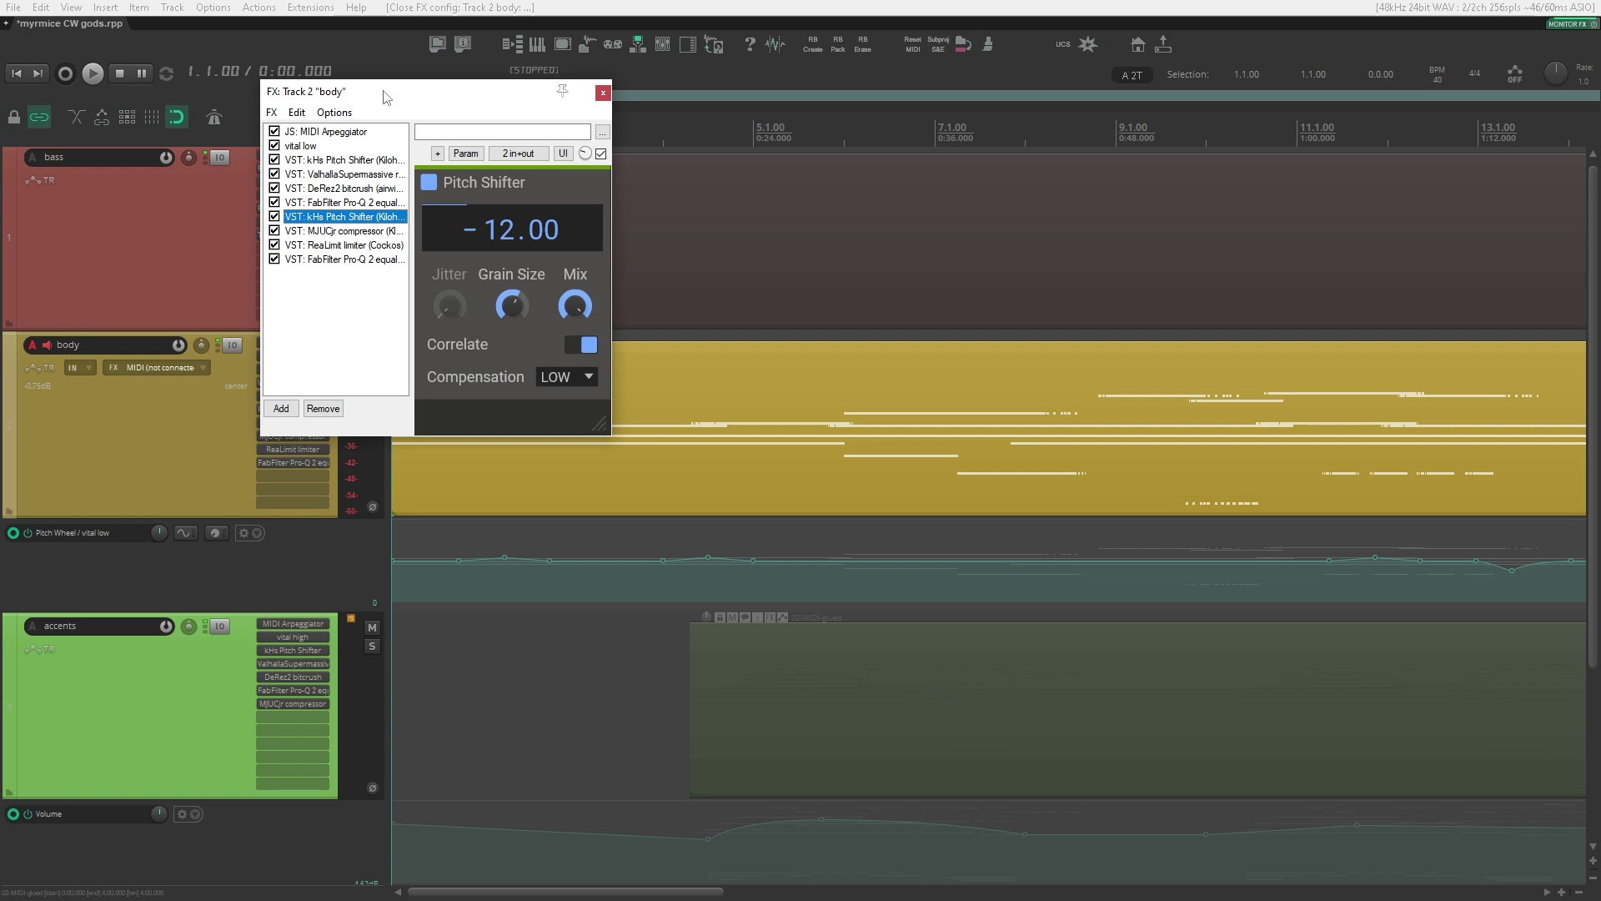
left_click_drag(379, 95, 446, 122)
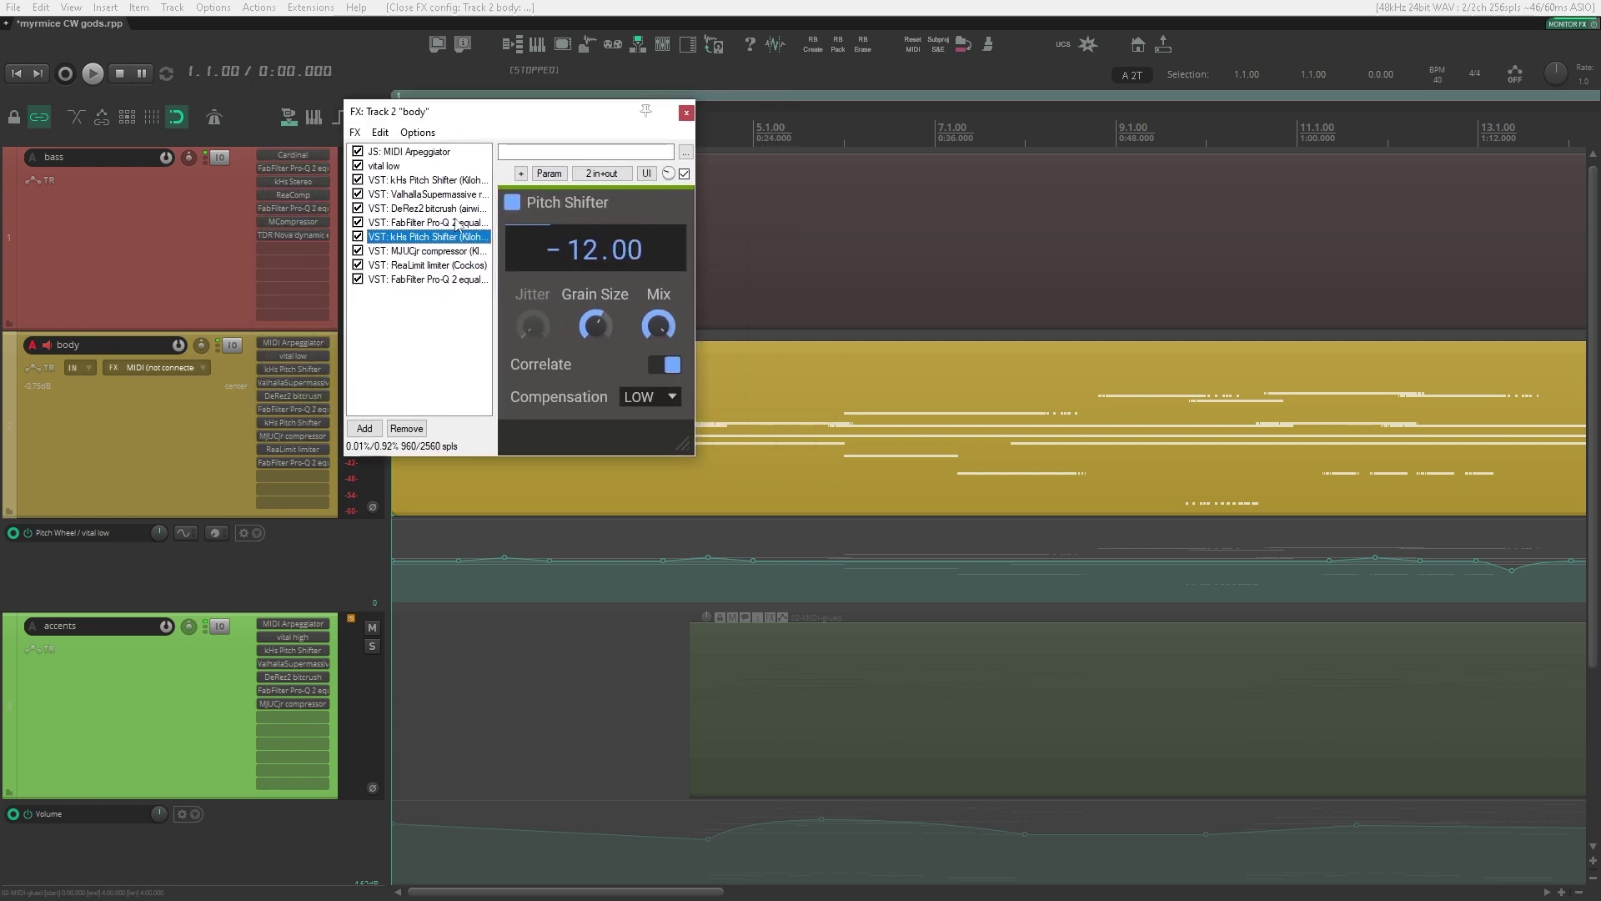
left_click(407, 182)
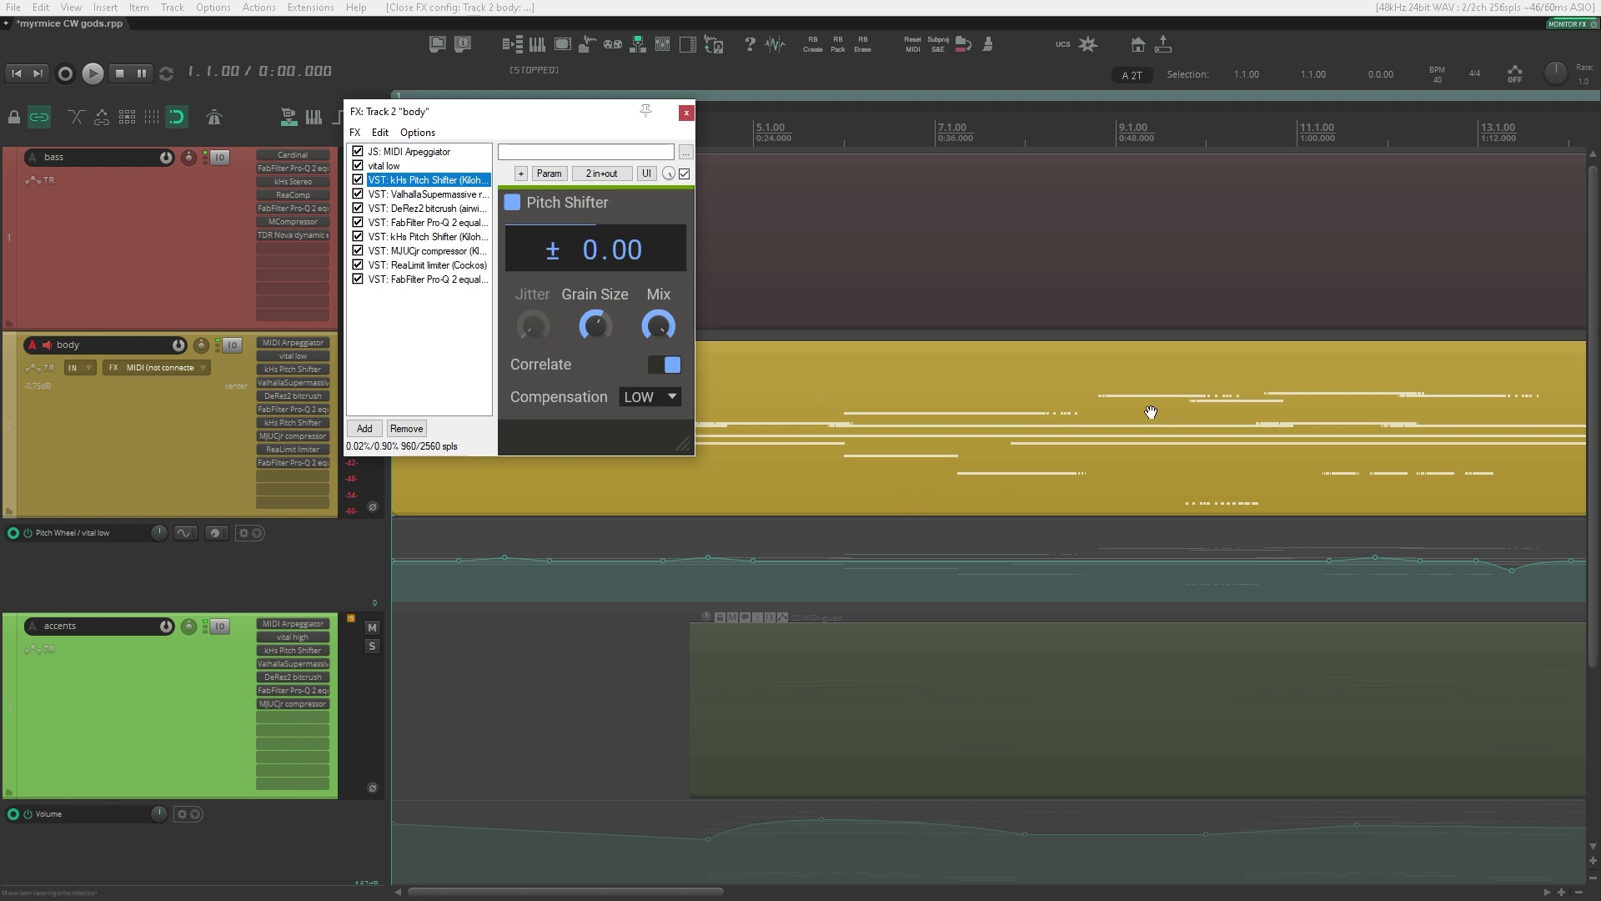
left_click_drag(1151, 412, 863, 491)
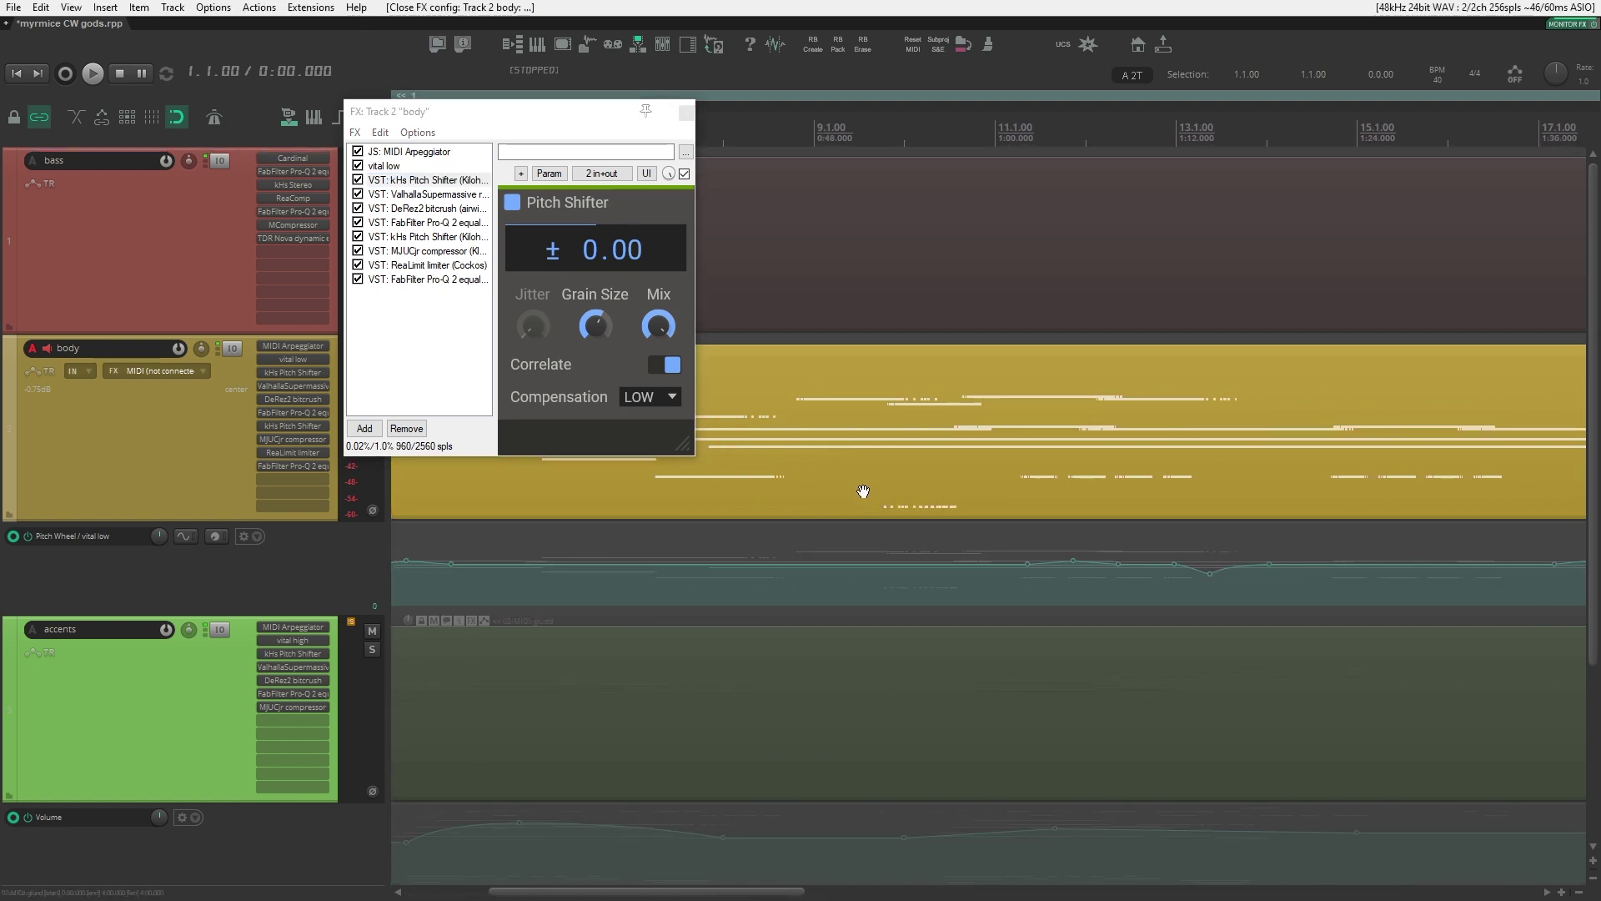
left_click_drag(863, 491, 1165, 492)
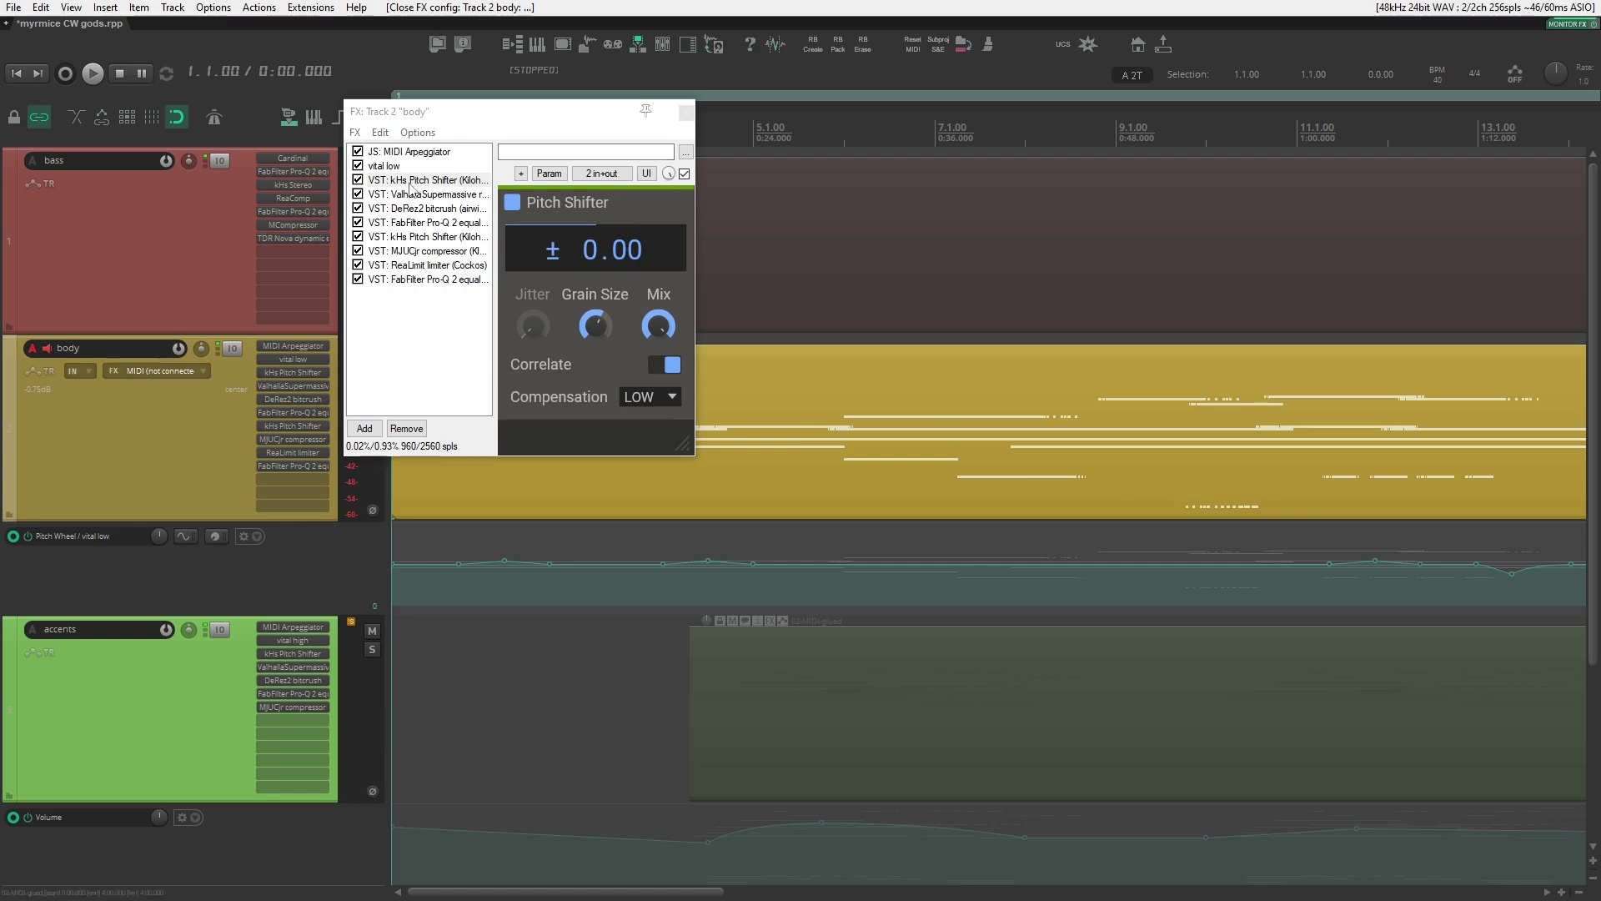
Step: Show vital low in the body track's FX chain and close the chain window
left_click(387, 166)
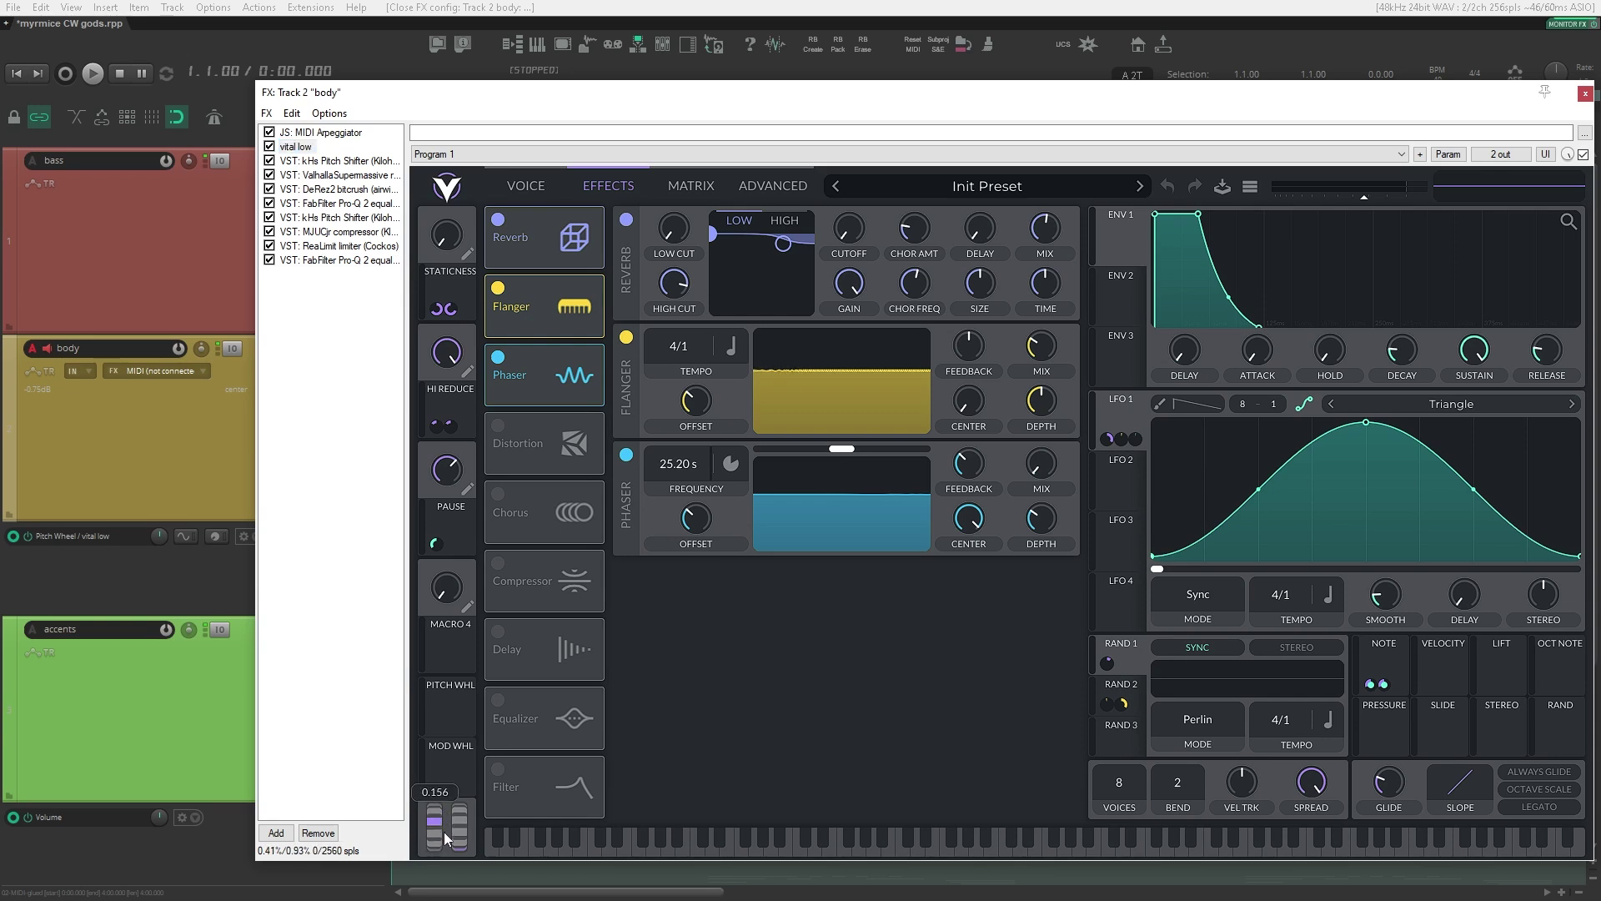
left_click_drag(866, 99, 635, 94)
left_click(1355, 88)
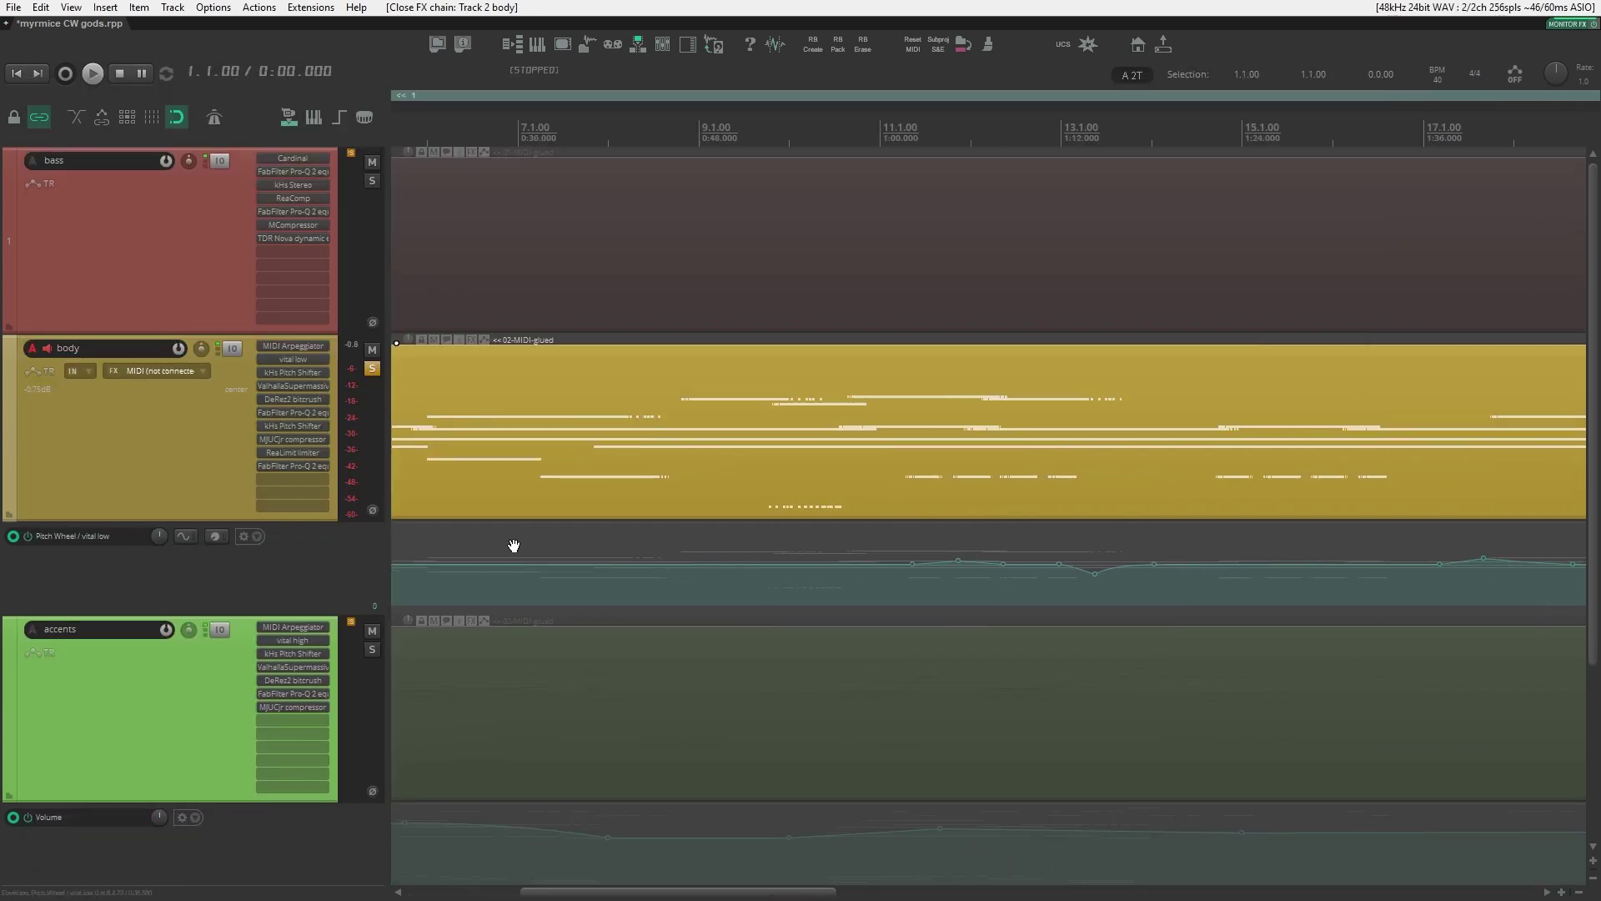
Step: Examine the bends in the body track's Pitch Wheel / vital low envelope, up close around measures 11 to 14
scroll(742, 554, "up", 3)
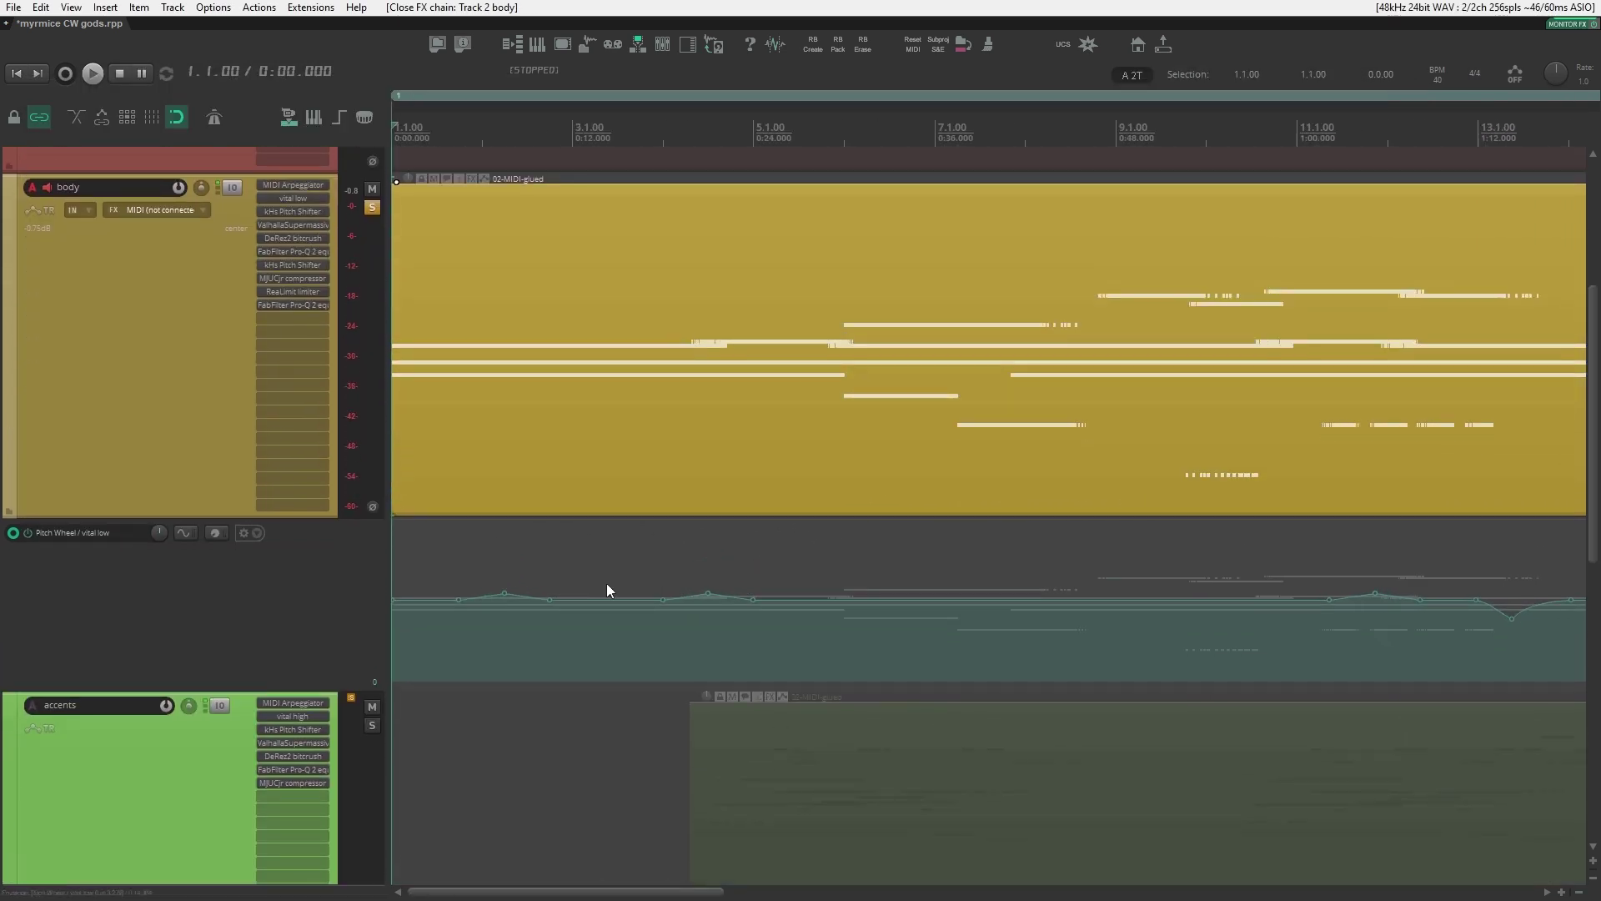
left_click_drag(566, 552, 1474, 641)
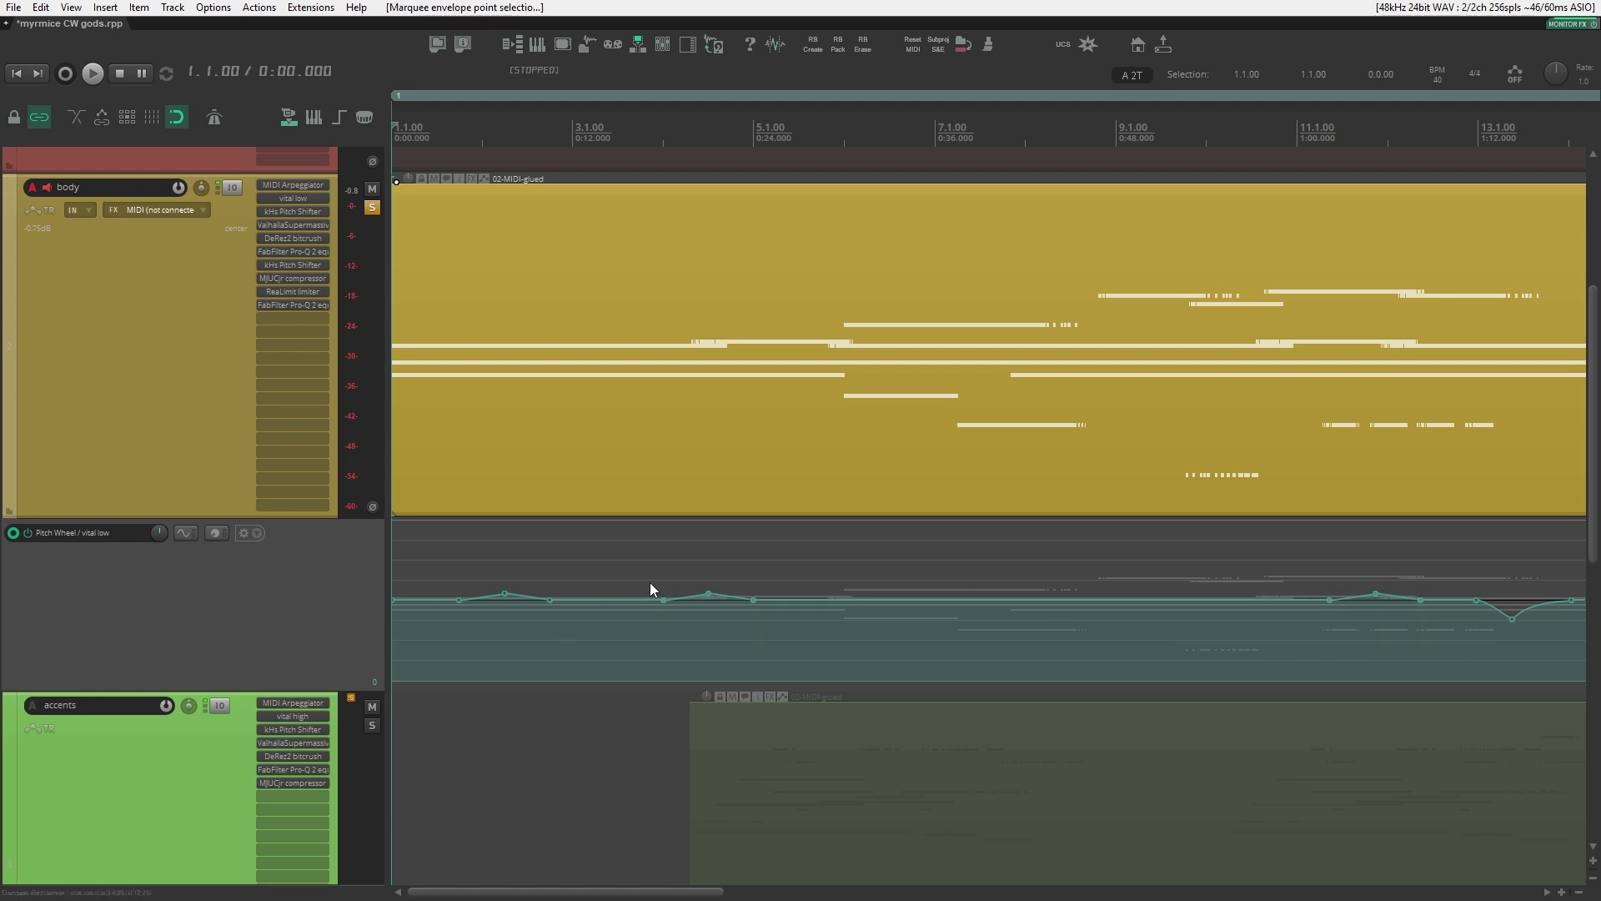
left_click(759, 557)
scroll(583, 589, "down", 3)
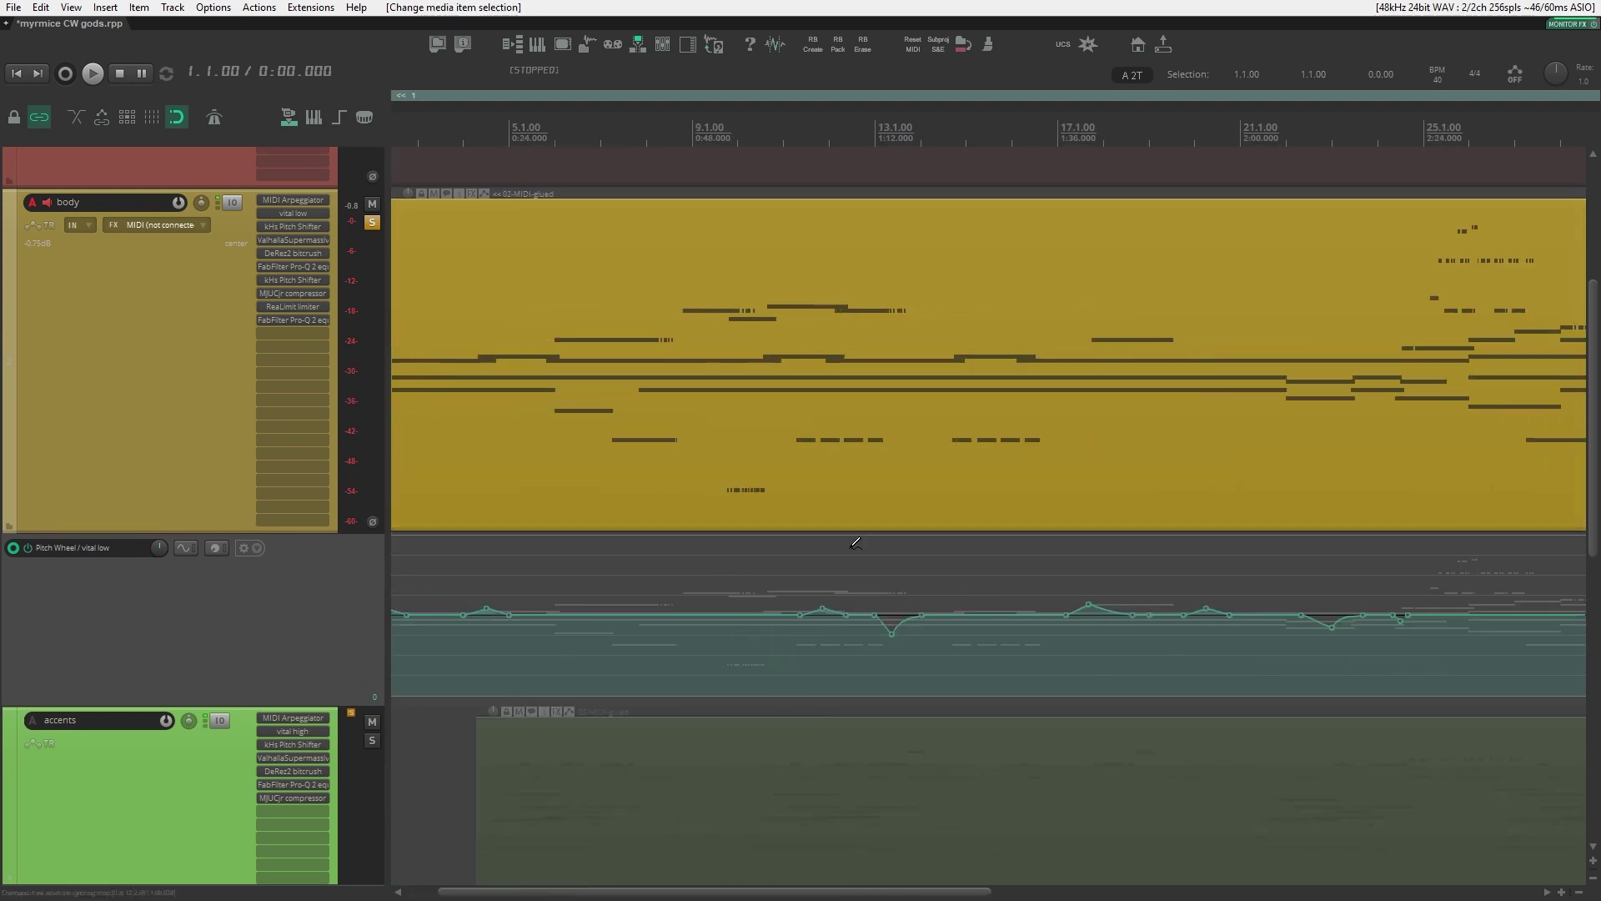
scroll(834, 547, "up", 5)
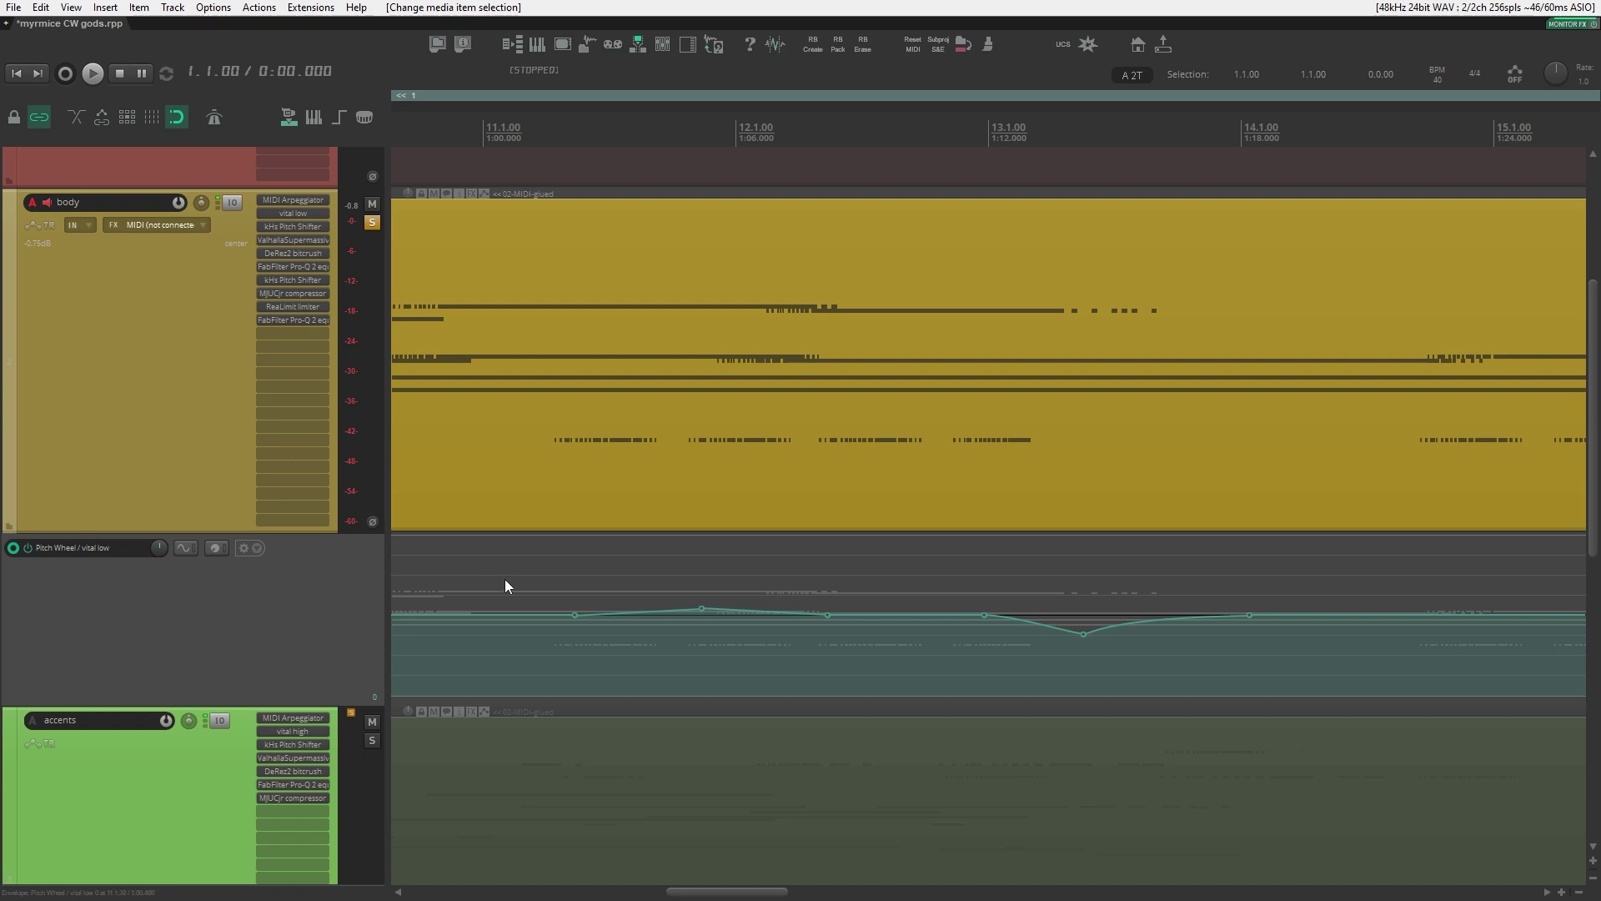
left_click_drag(506, 586, 767, 569)
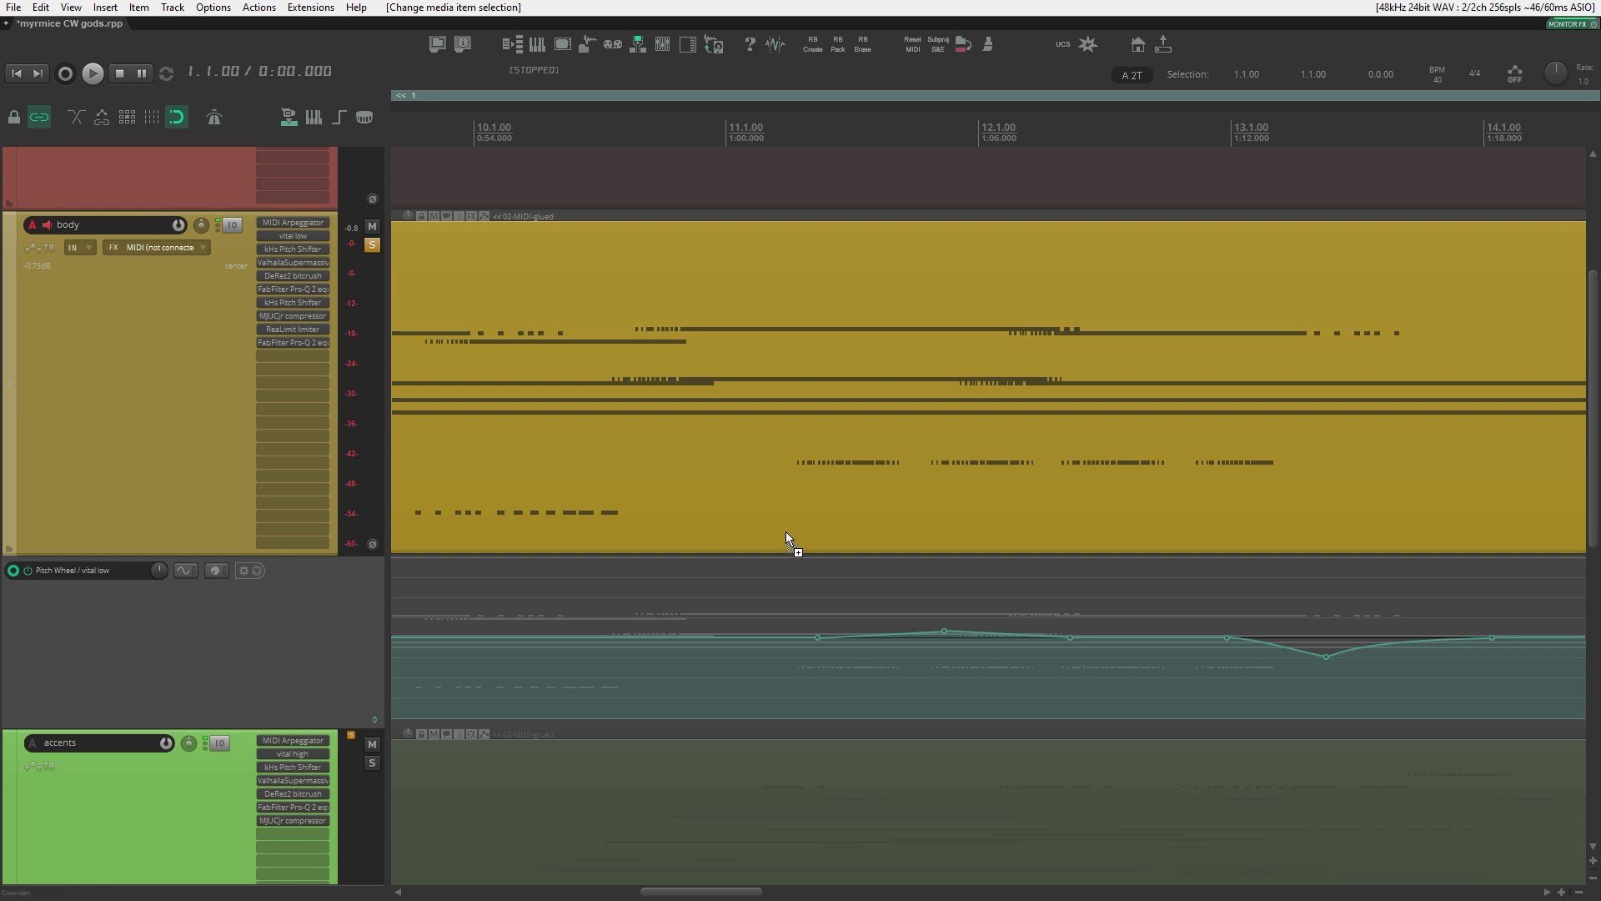
Step: Play the body track from 11.2.06 through the two pitch bends in the Pitch Wheel envelope and stop past measure 14
left_click_drag(808, 552, 793, 558)
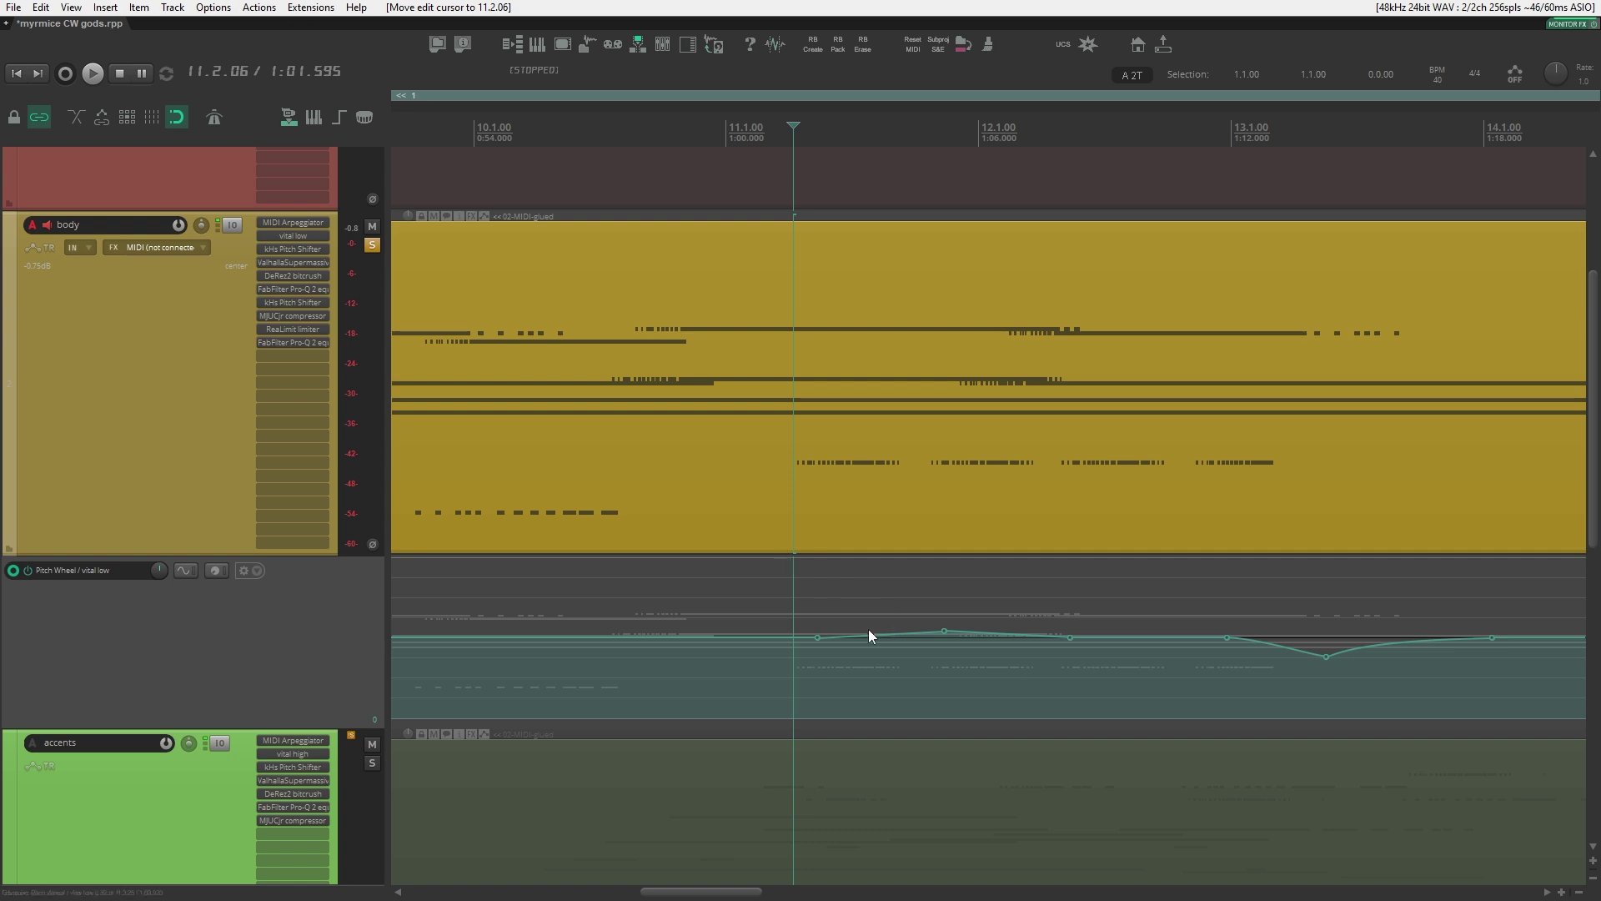
scroll(960, 688, "right", 3)
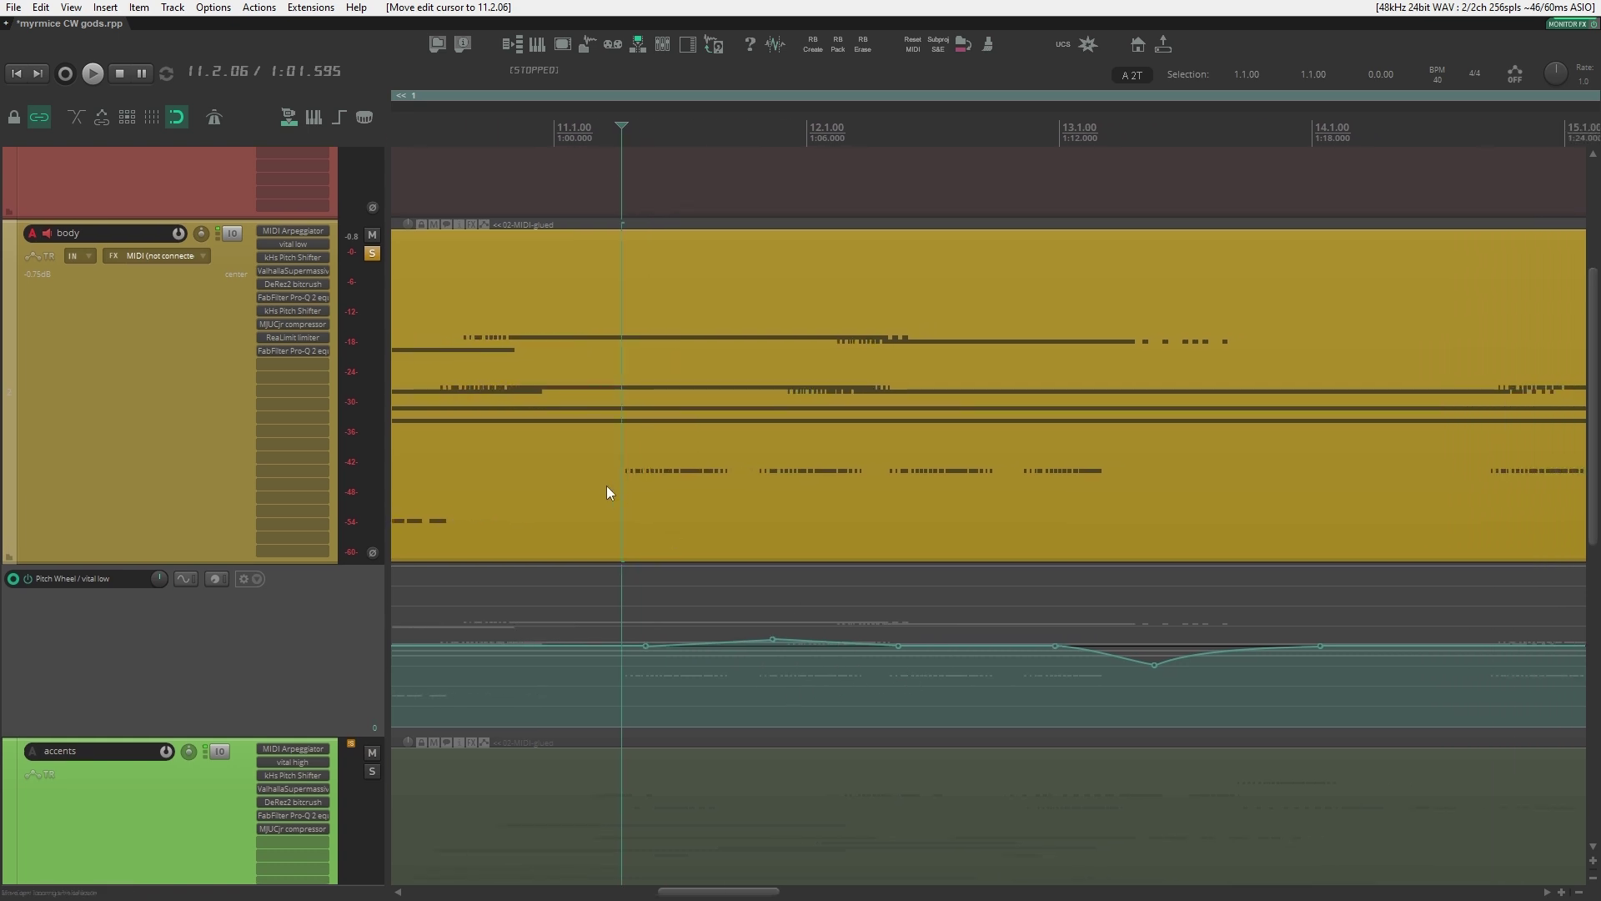
key("space")
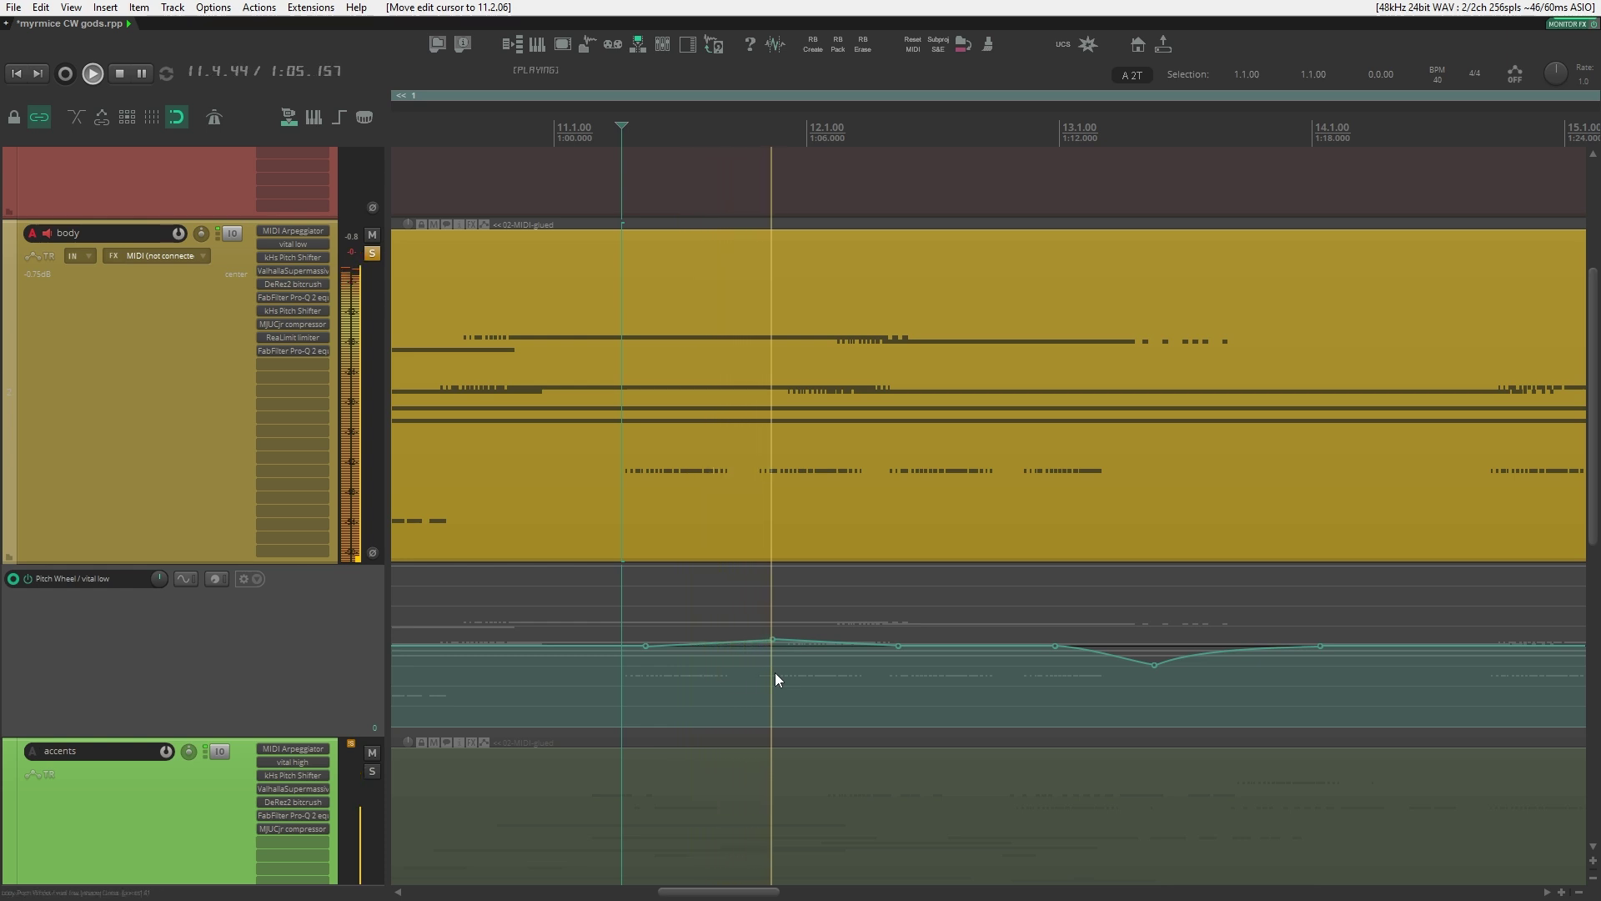
scroll(714, 672, "right", 5)
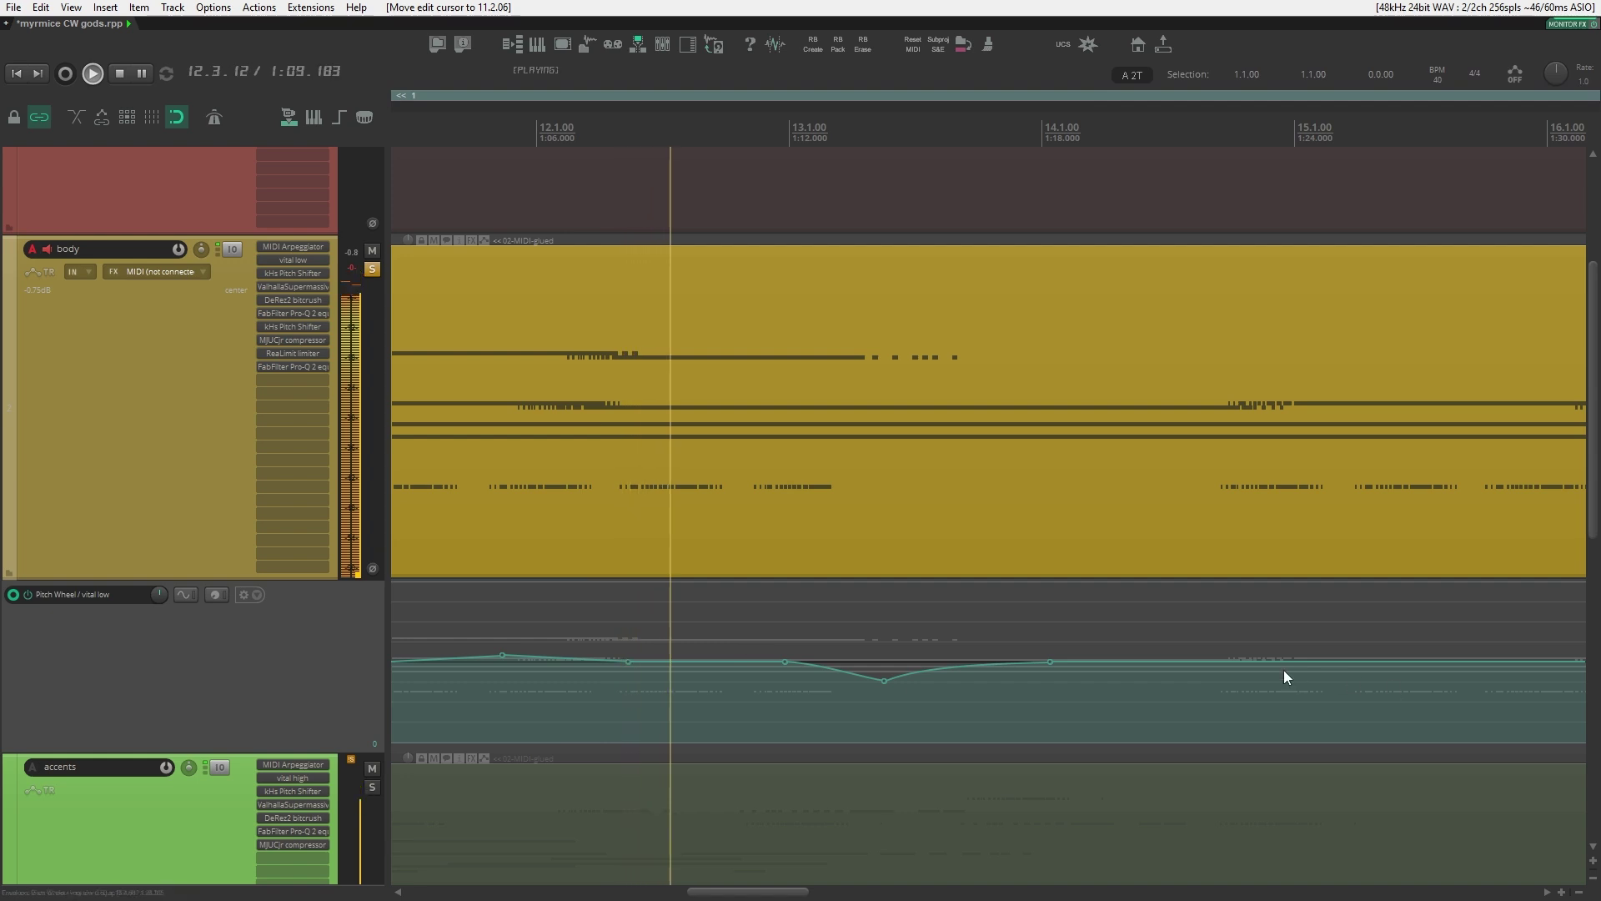
scroll(1193, 671, "right", 2)
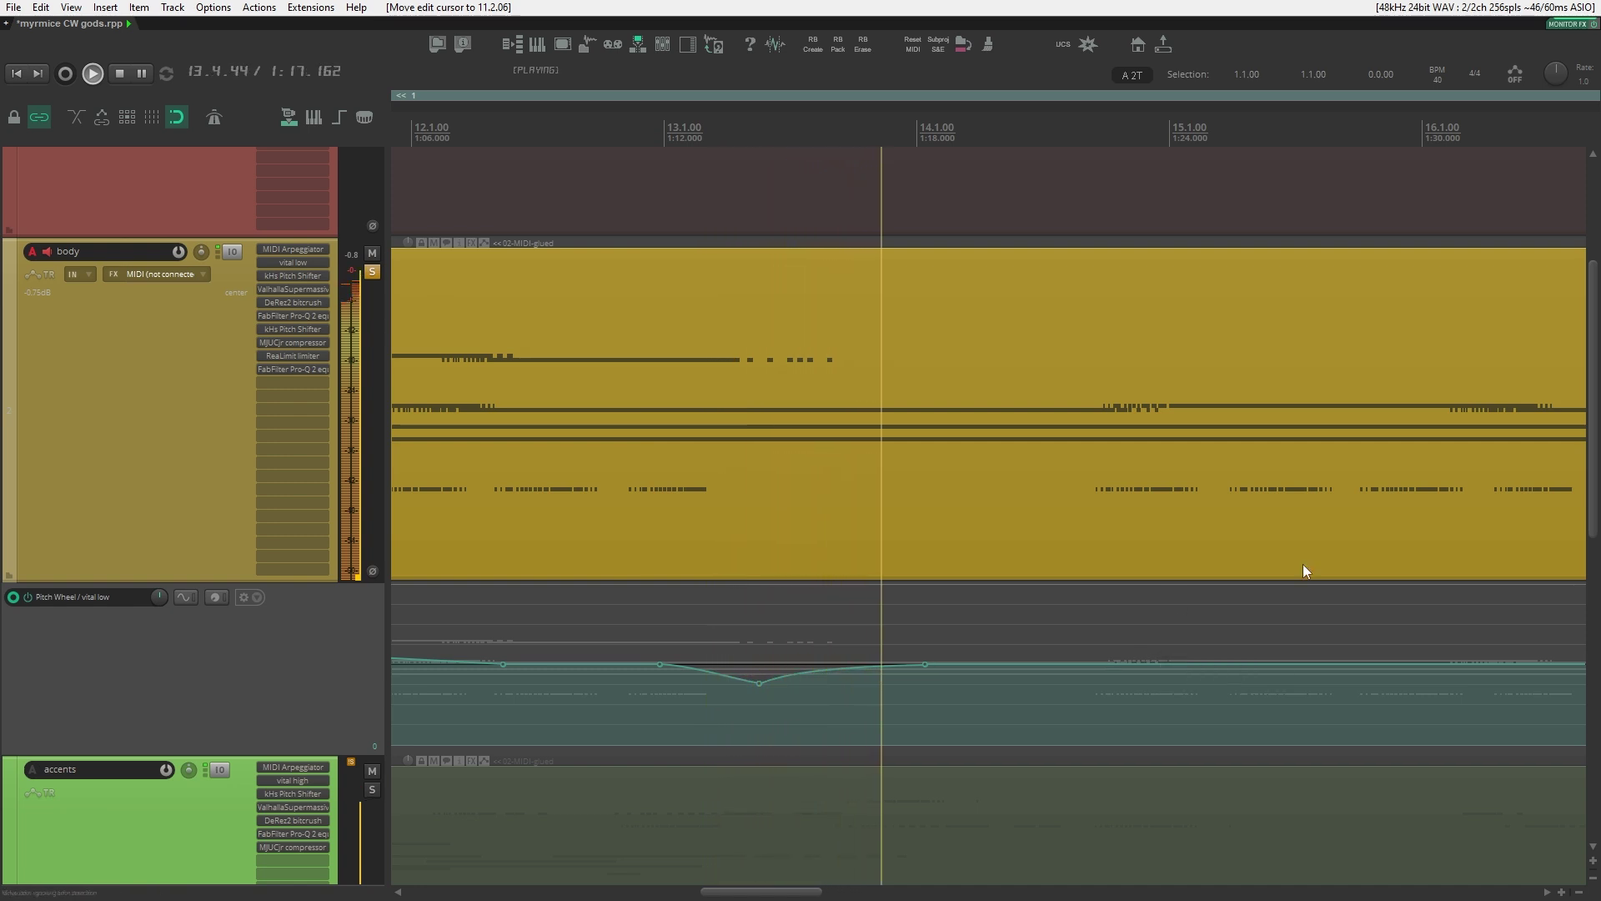
left_click_drag(1321, 557, 1116, 586)
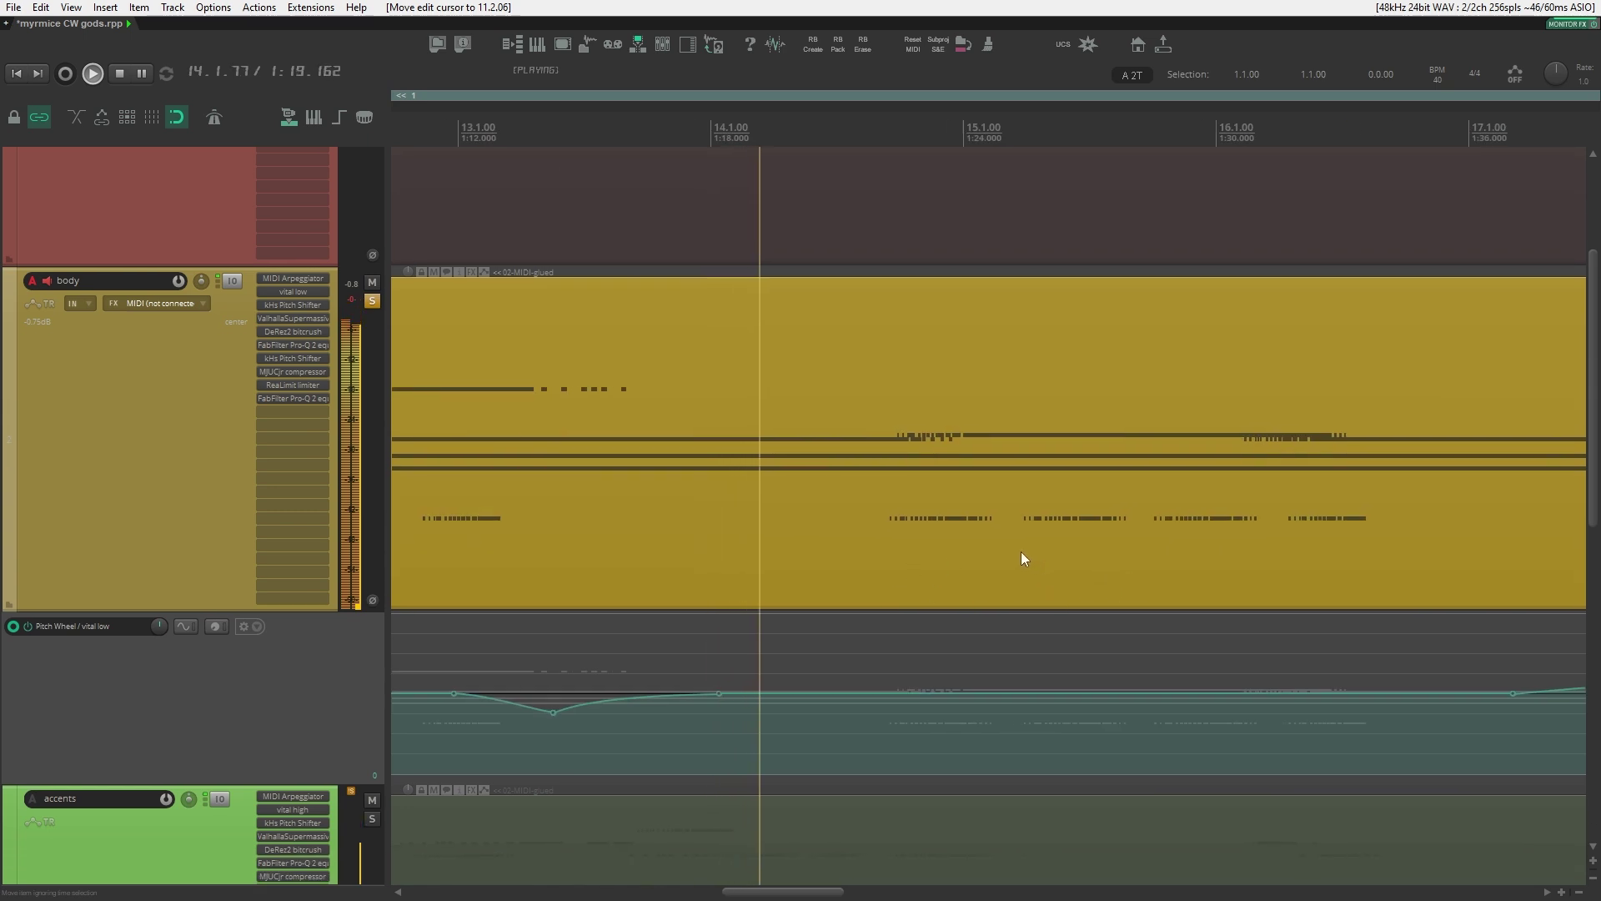
key("space")
Step: Examine the stuttering short notes in the body track's MIDI item around measures 15 and 16
scroll(913, 548, "up", 5, "ctrl")
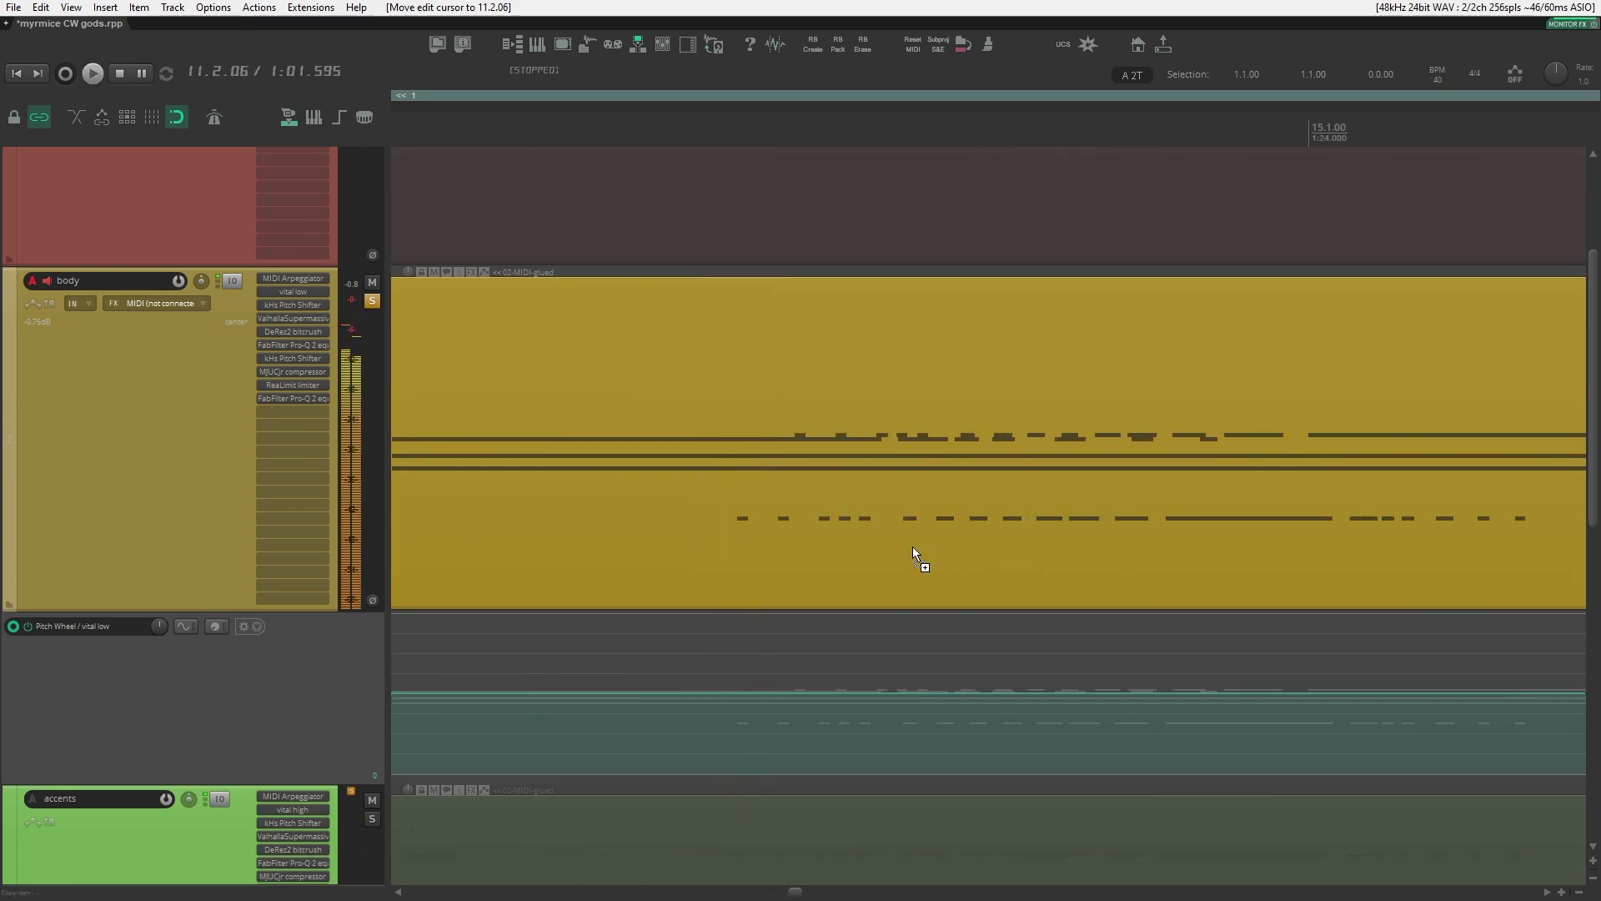
scroll(913, 548, "down", 5, "ctrl")
scroll(1013, 533, "up", 3, "ctrl+shift")
scroll(923, 630, "up", 3, "ctrl")
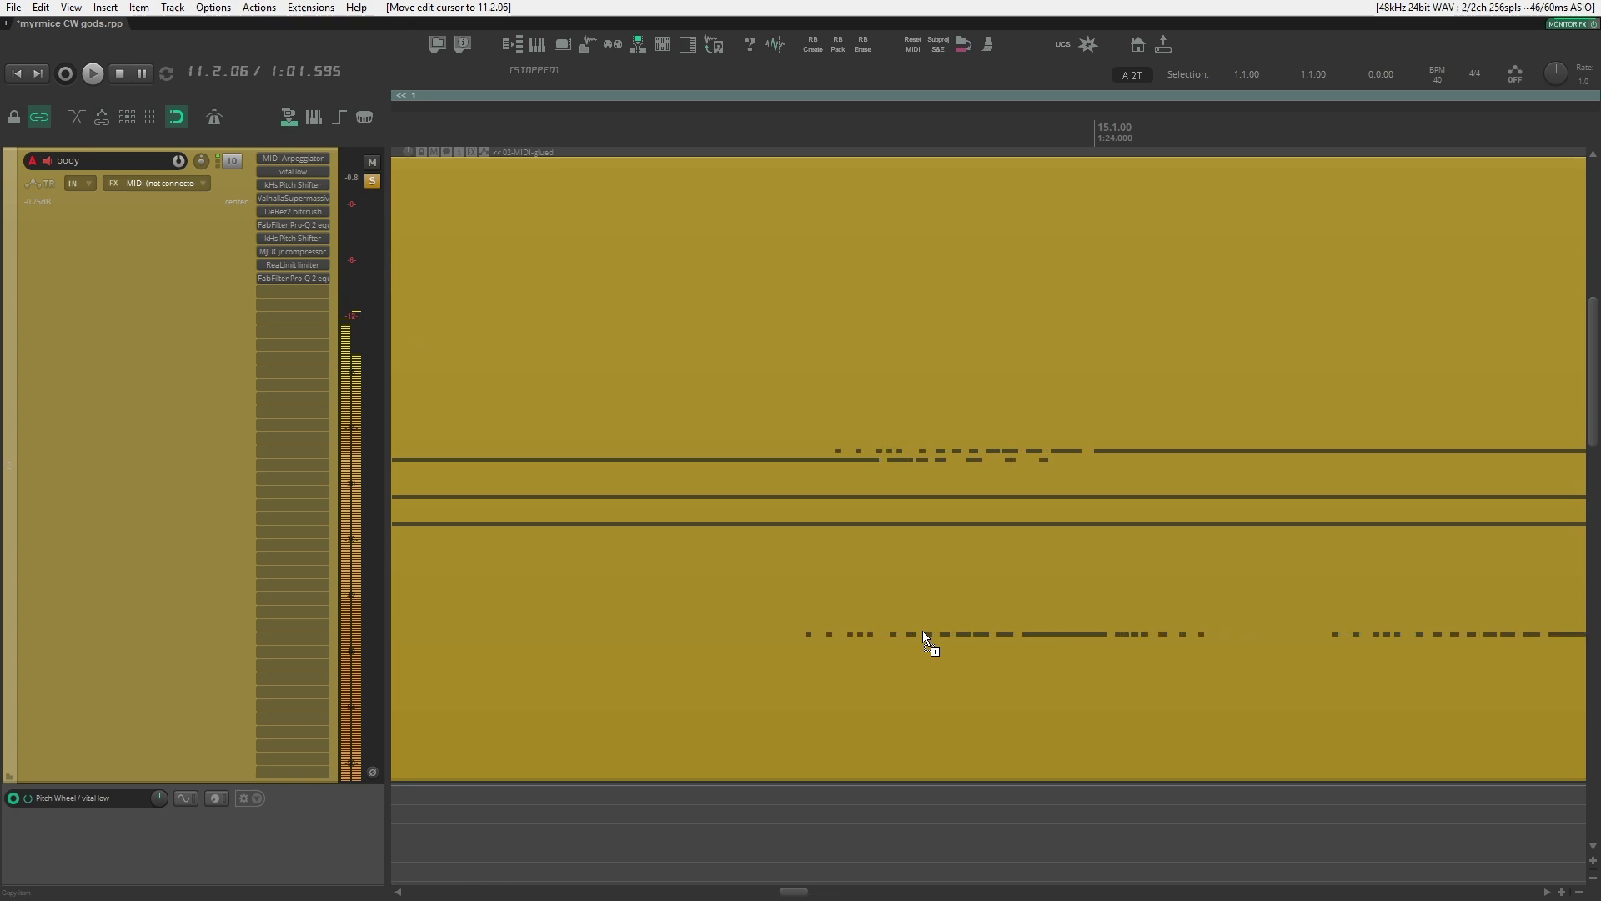
scroll(922, 631, "up", 4, "ctrl")
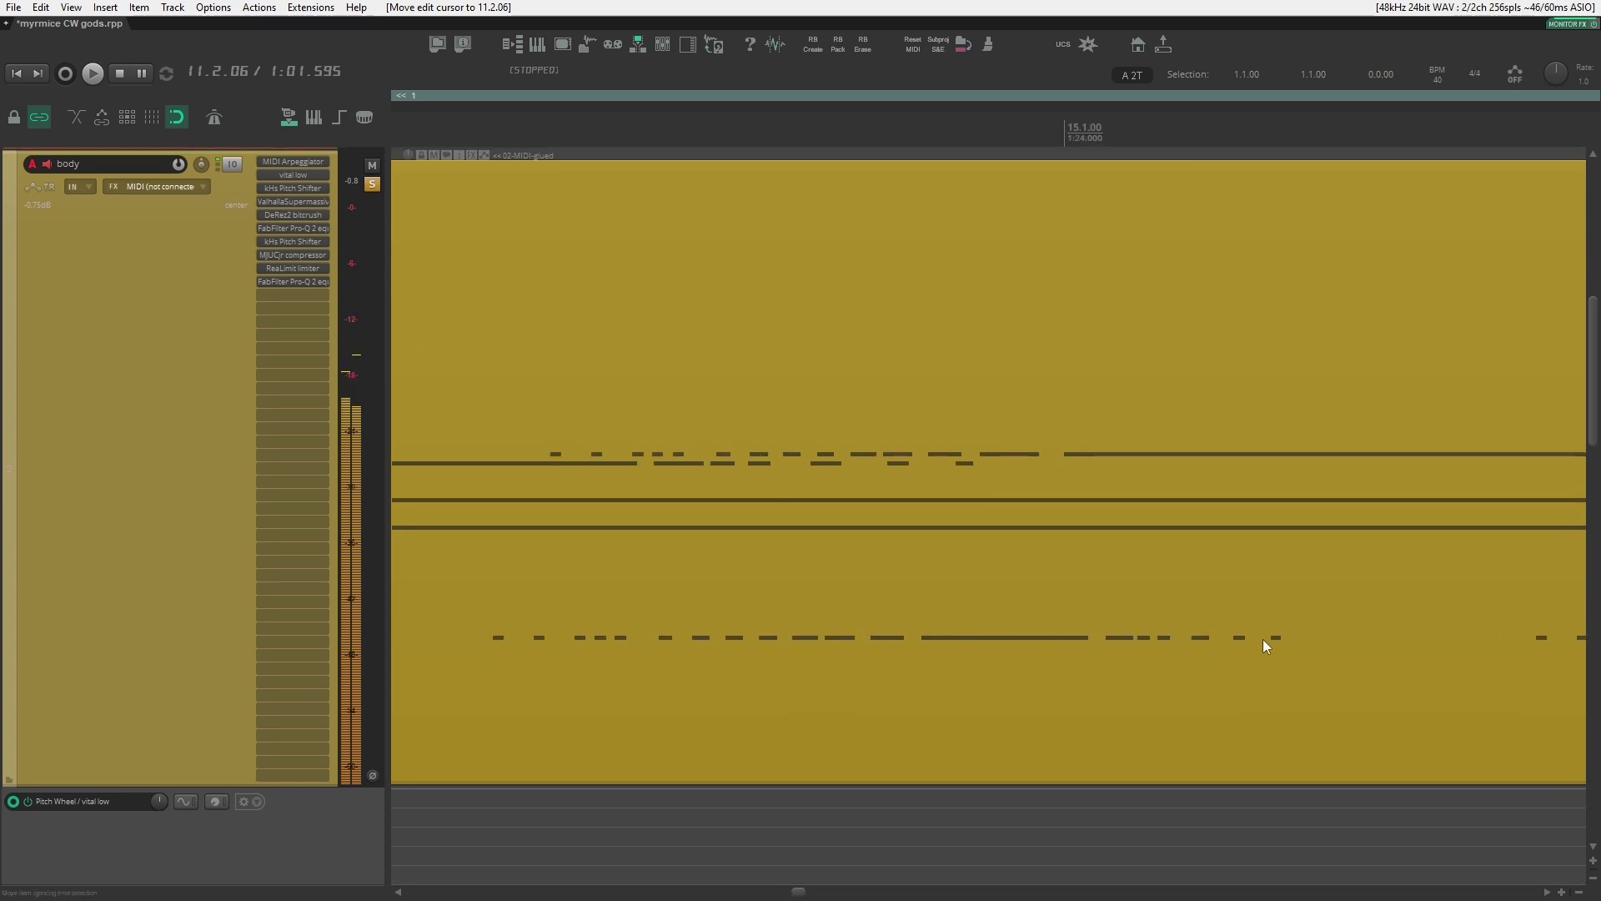
scroll(872, 663, "up", 1)
scroll(702, 639, "down", 4, "ctrl")
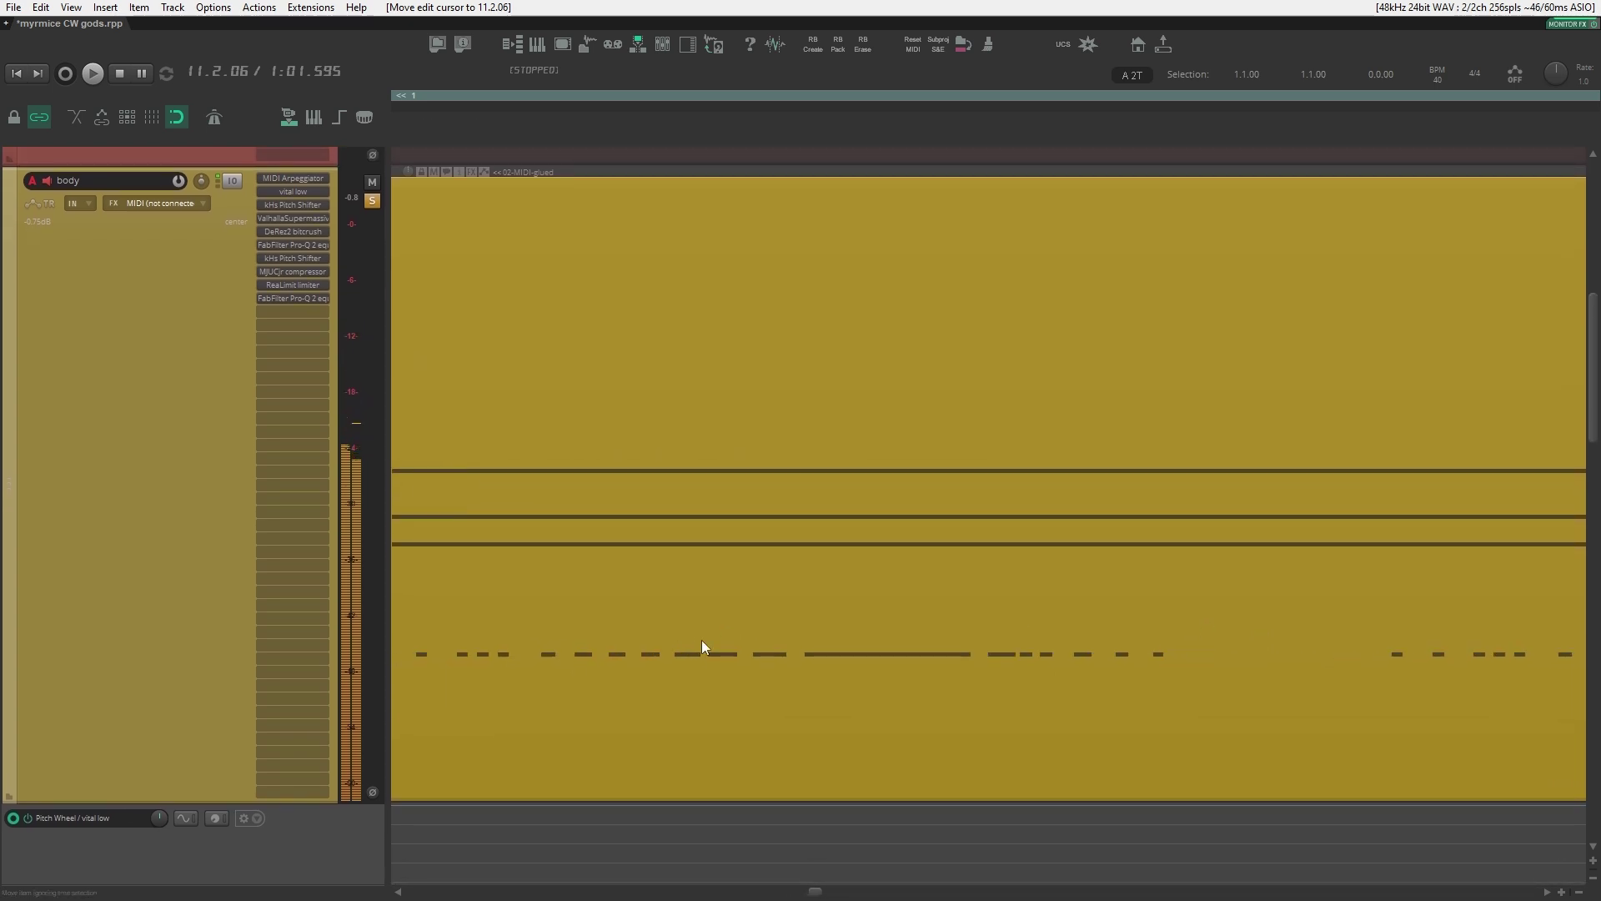
scroll(1285, 644, "up", 5, "ctrl")
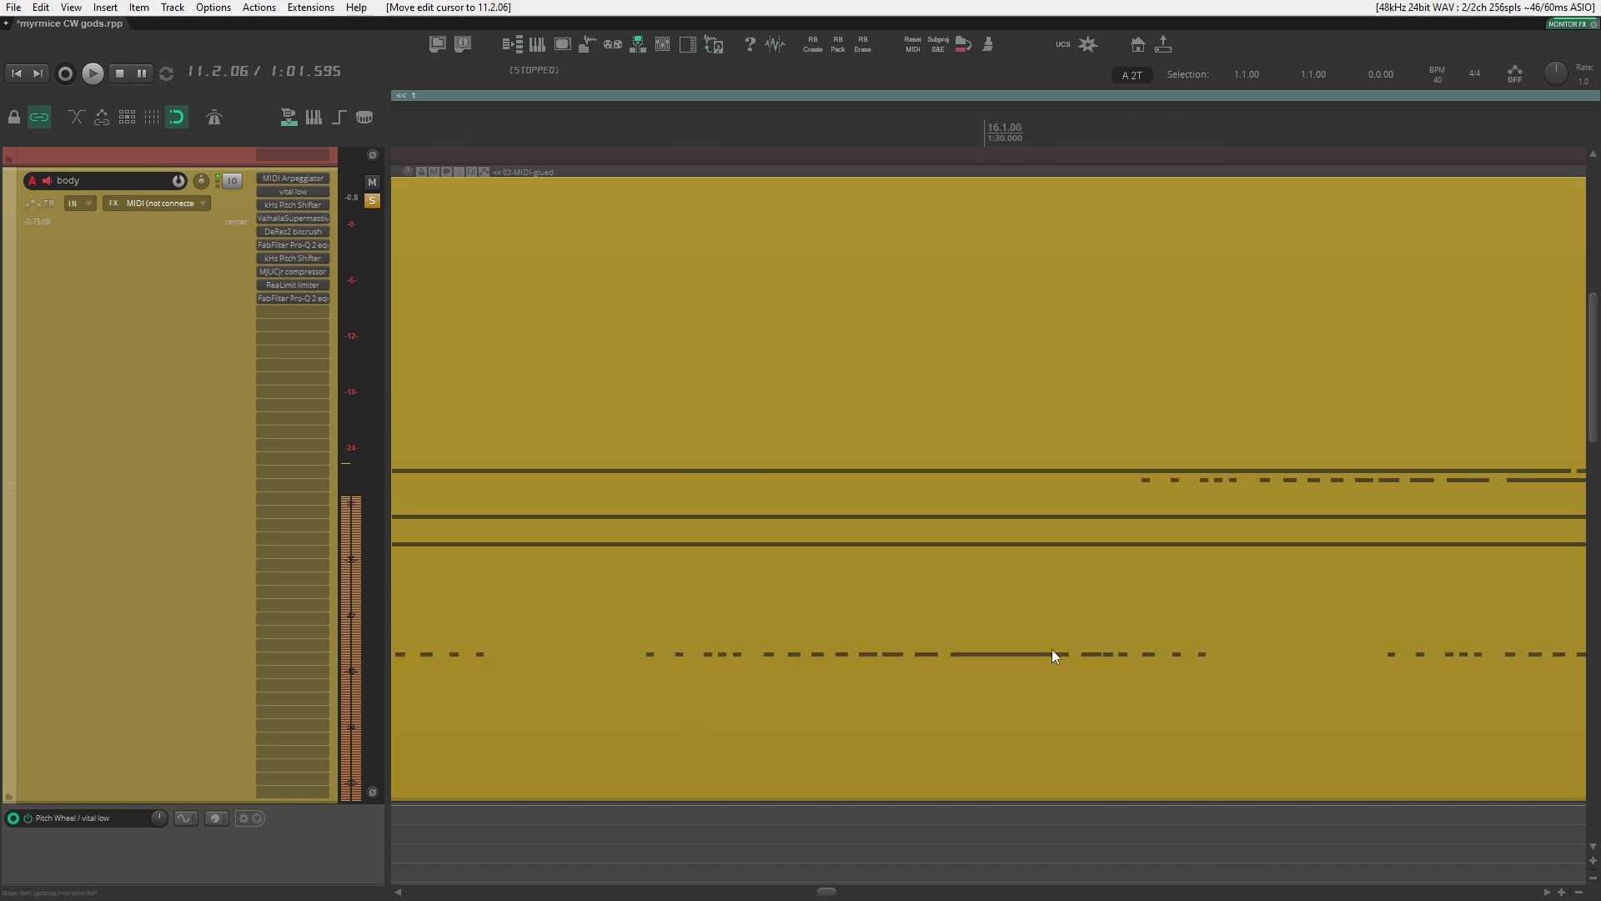
scroll(1147, 633, "down", 1)
scroll(1148, 634, "down", 4, "ctrl")
Step: Open the body track's 02-MIDI-glued item in the MIDI editor and view the short-note cluster in measure 4
double_click(922, 636)
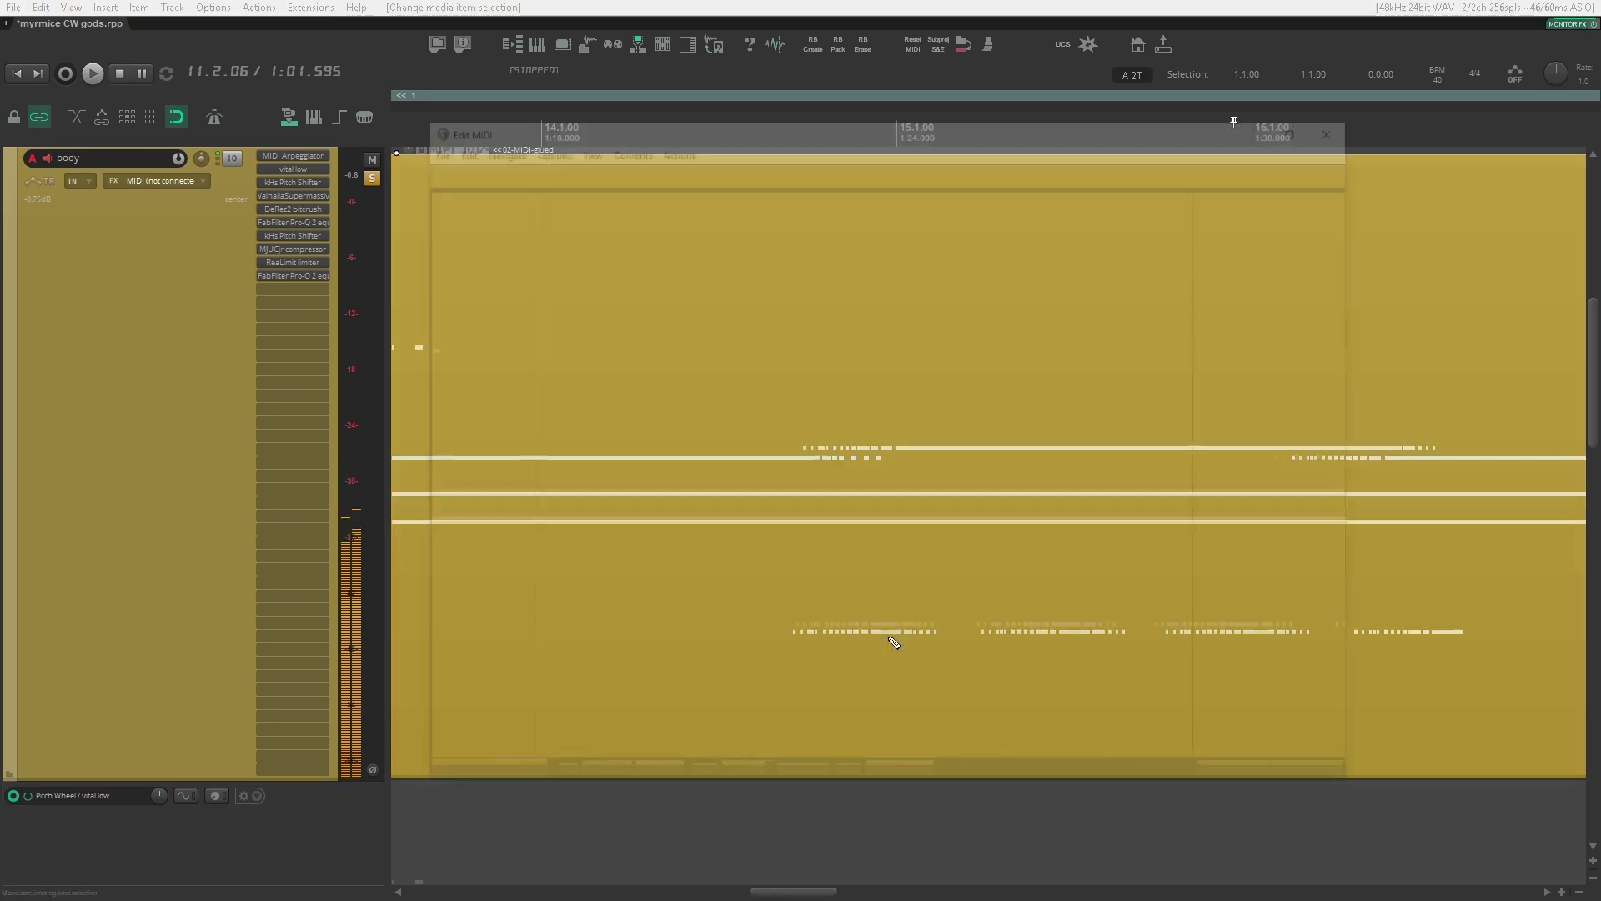
scroll(744, 492, "up", 10)
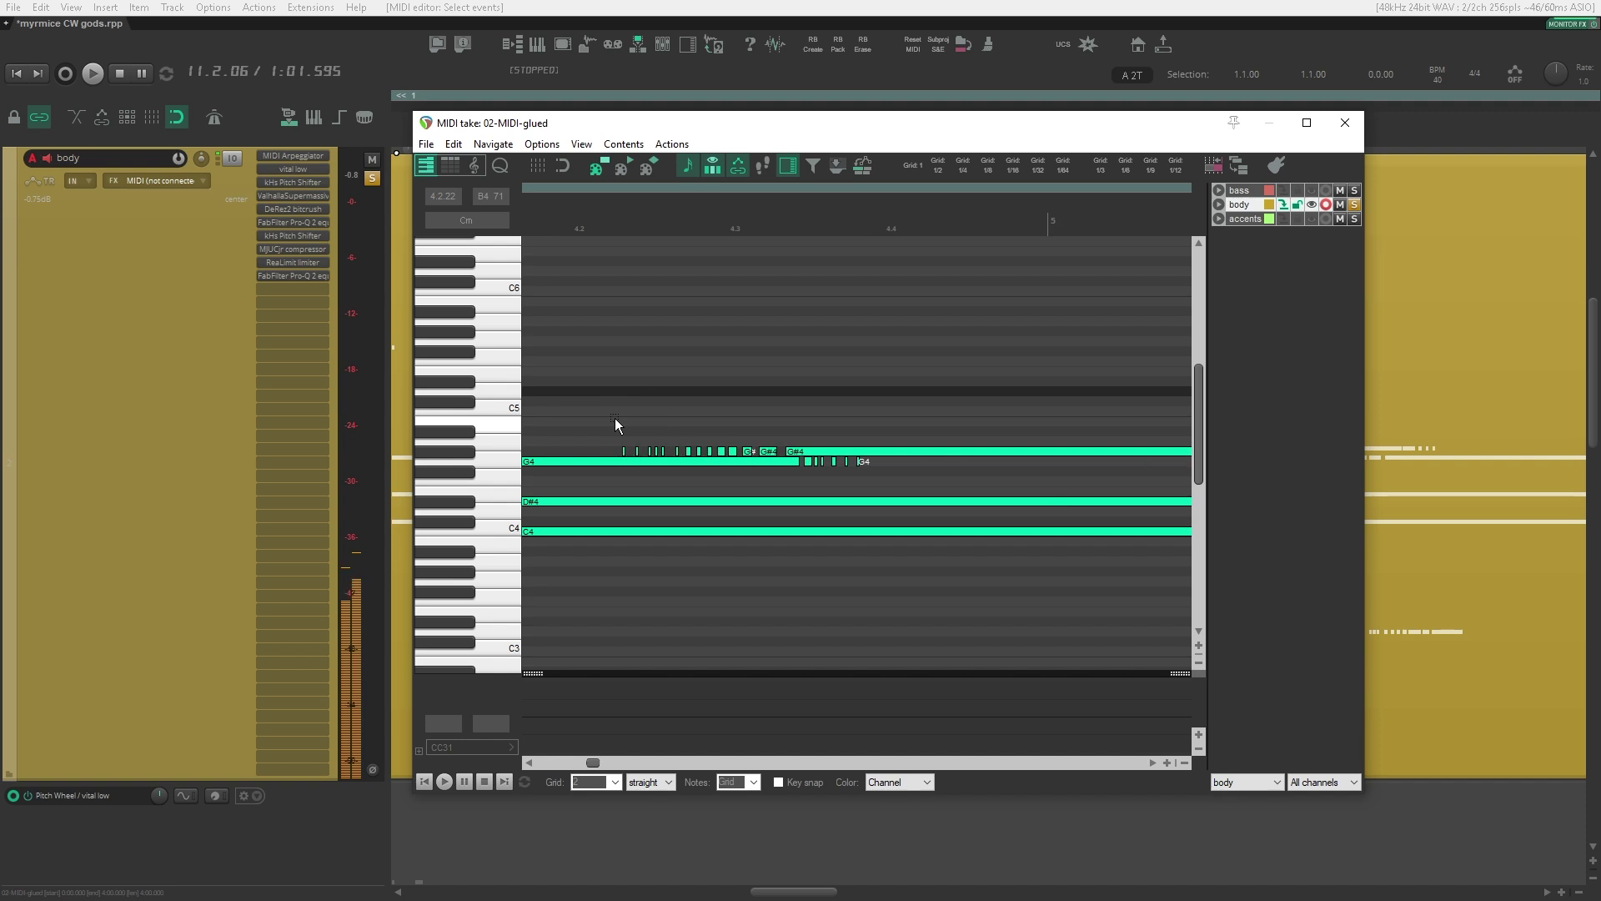
scroll(618, 418, "down", 4)
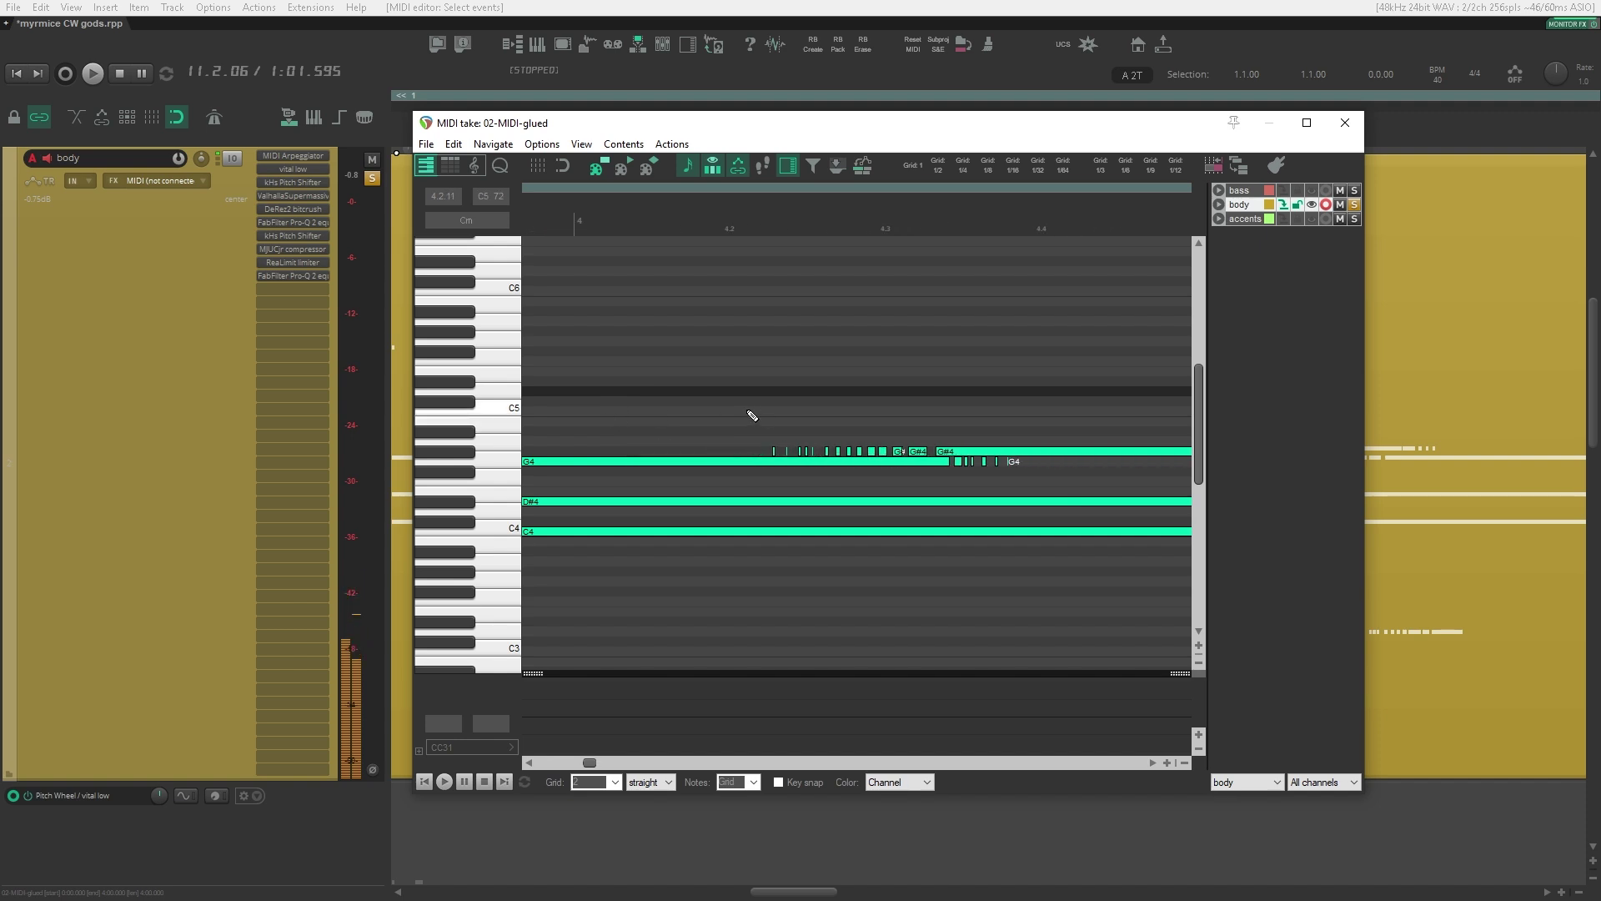
left_click_drag(707, 390, 1087, 636)
left_click(977, 452)
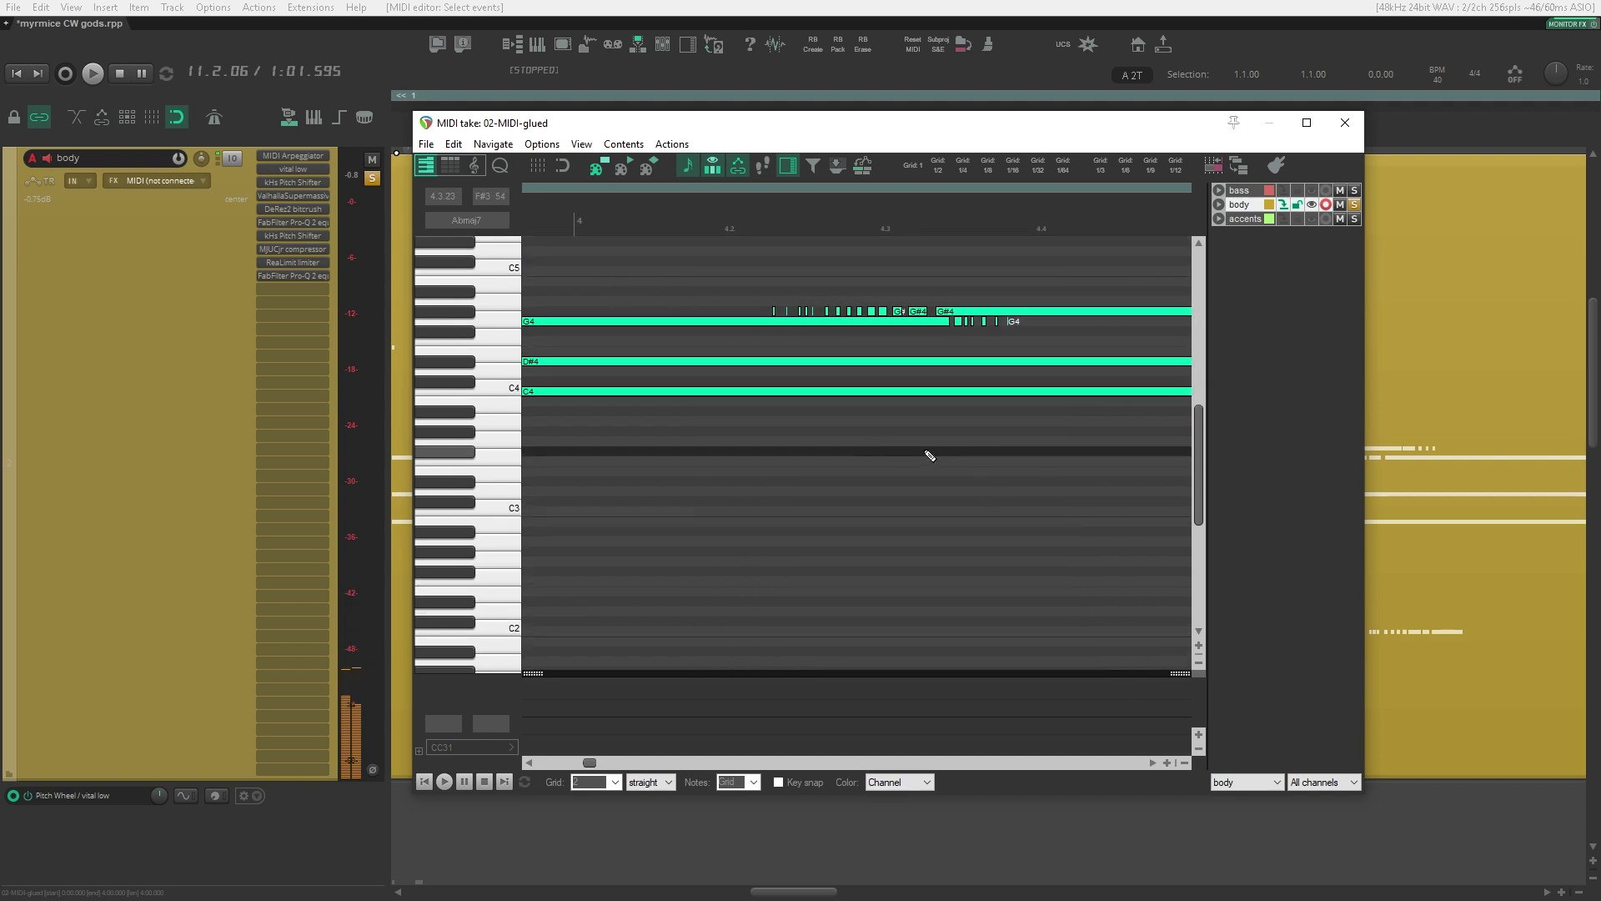
scroll(850, 367, "up", 3)
Step: Place the edit cursor at 4.2.19, just before the short G#4 notes, and inspect that run of notes
left_click(780, 359)
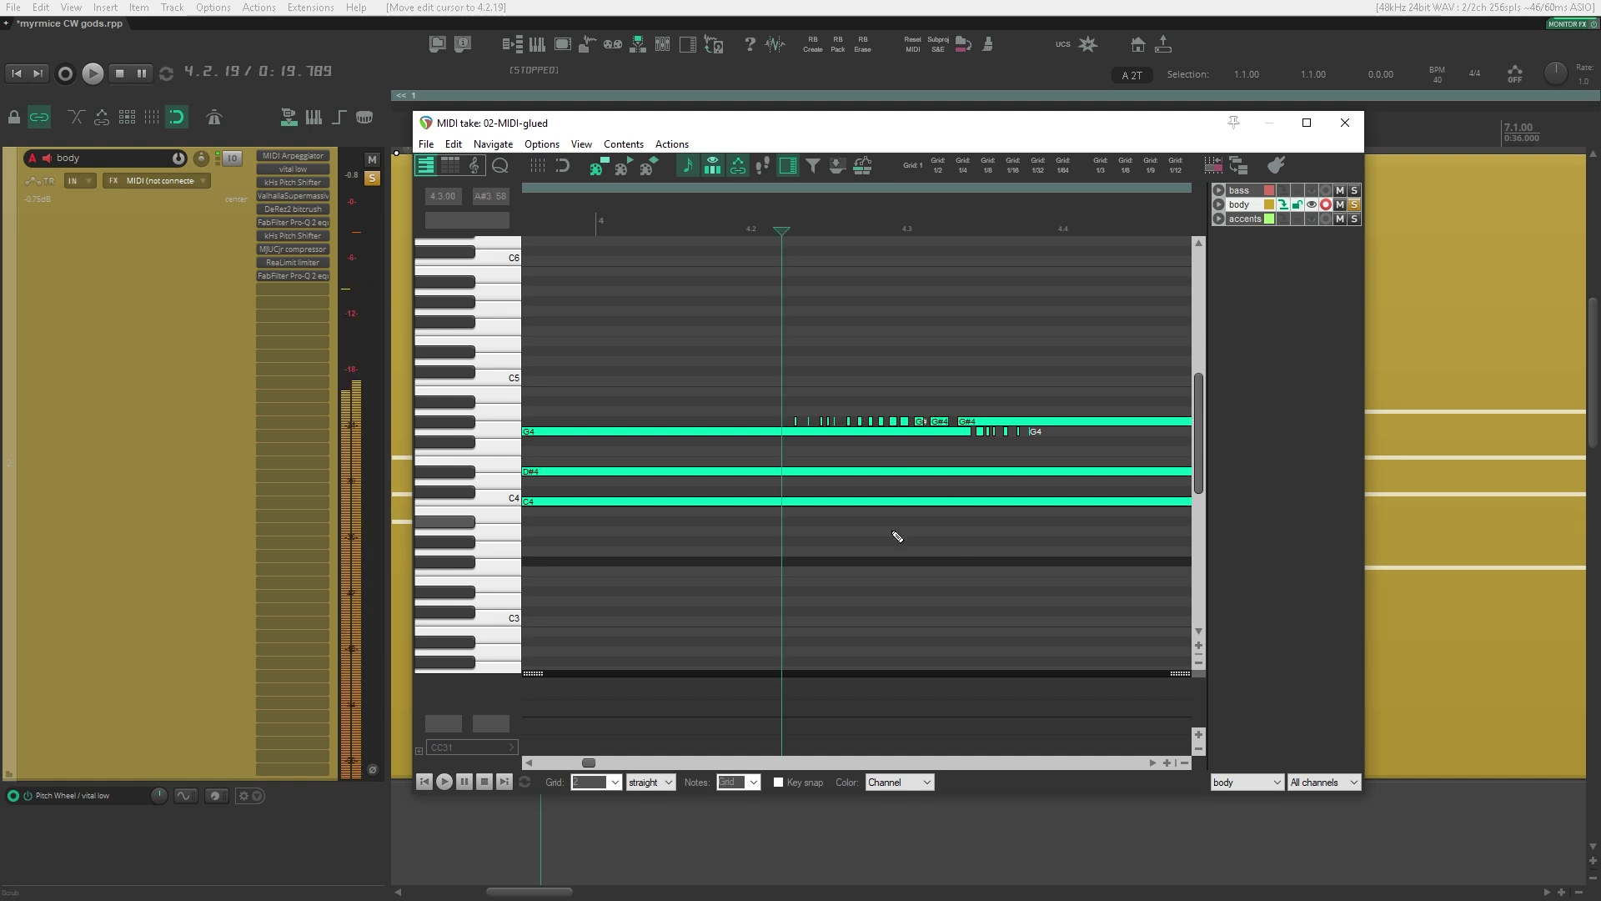
scroll(866, 466, "up", 3)
scroll(865, 461, "up", 1)
scroll(865, 460, "down", 2)
left_click_drag(997, 449, 880, 459)
scroll(880, 458, "up", 4)
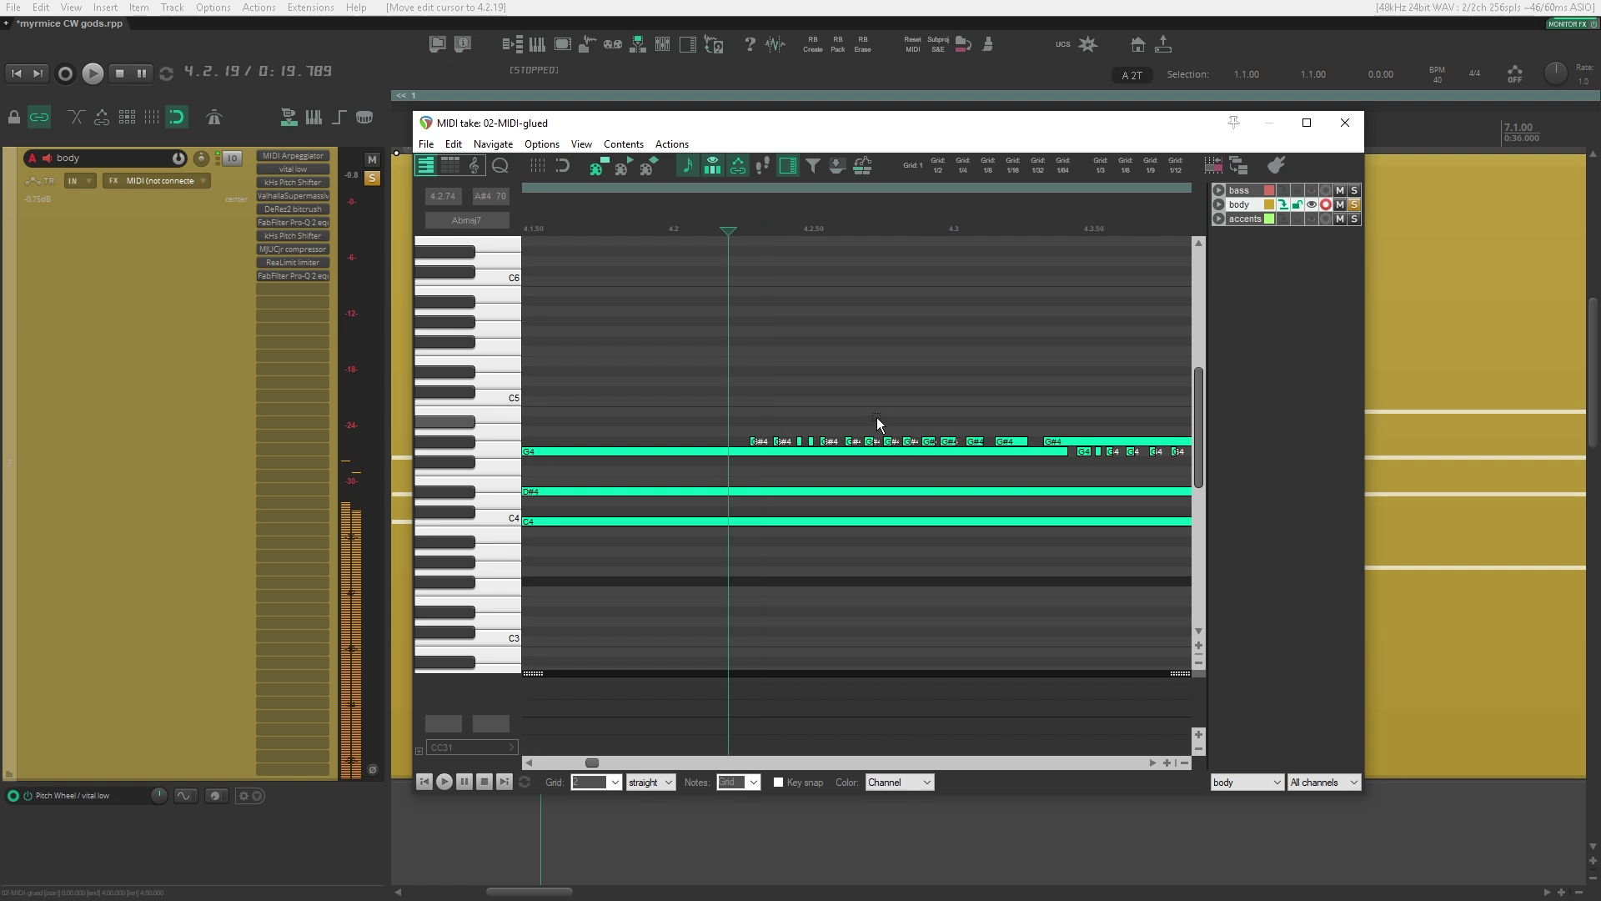
scroll(913, 242, "down", 7)
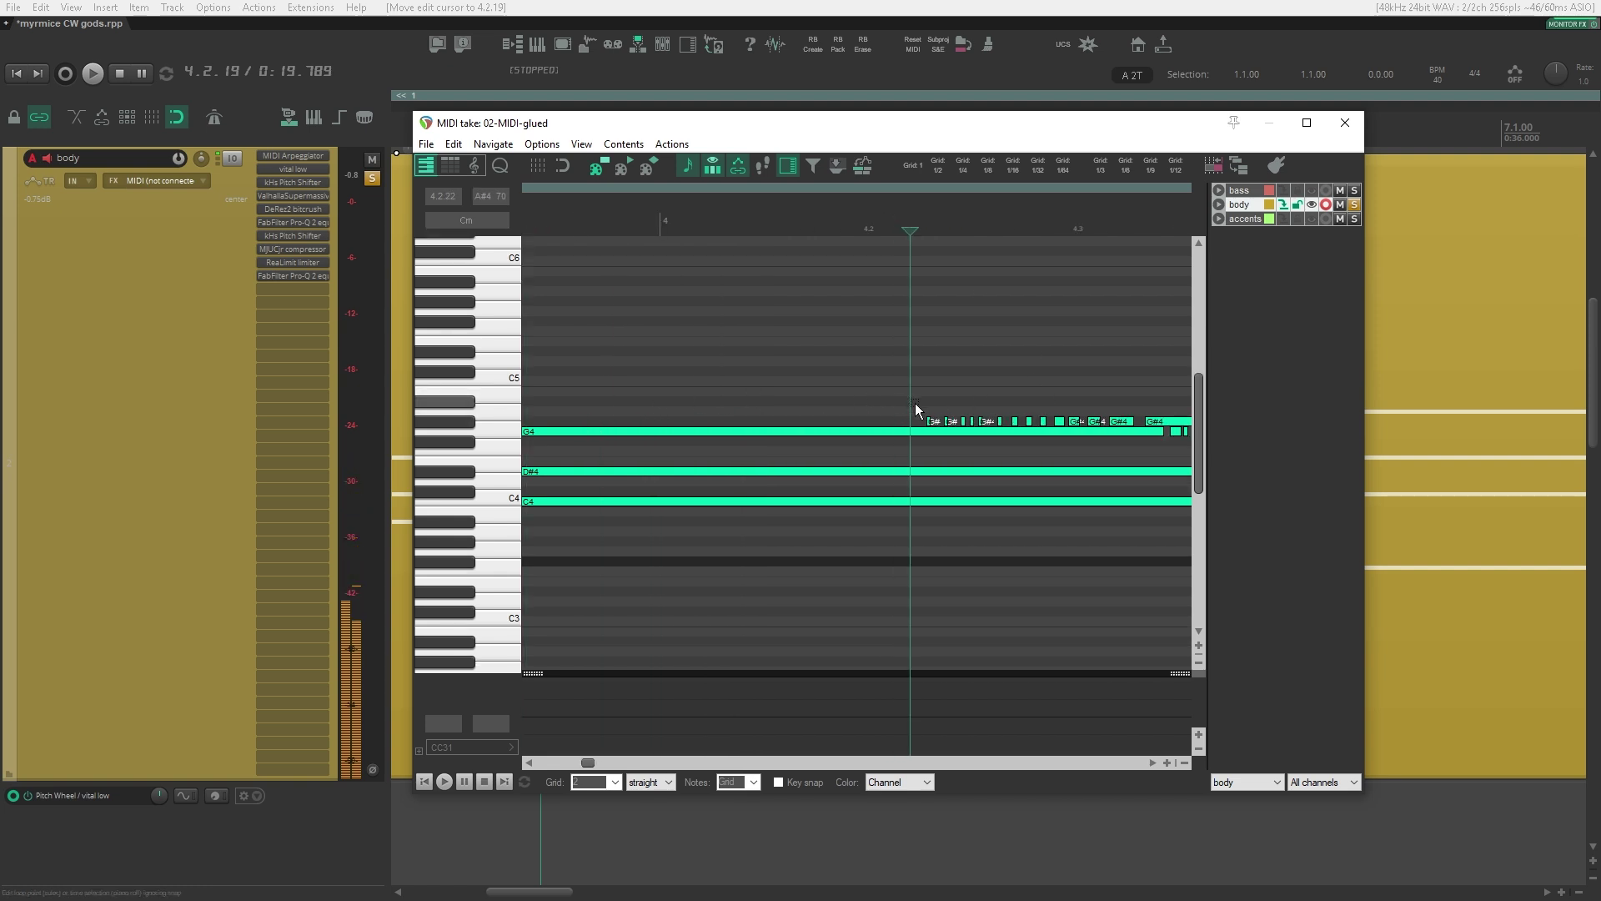
Step: Audition the held G4 note and the held G#4 note that takes over from it
left_click(938, 431)
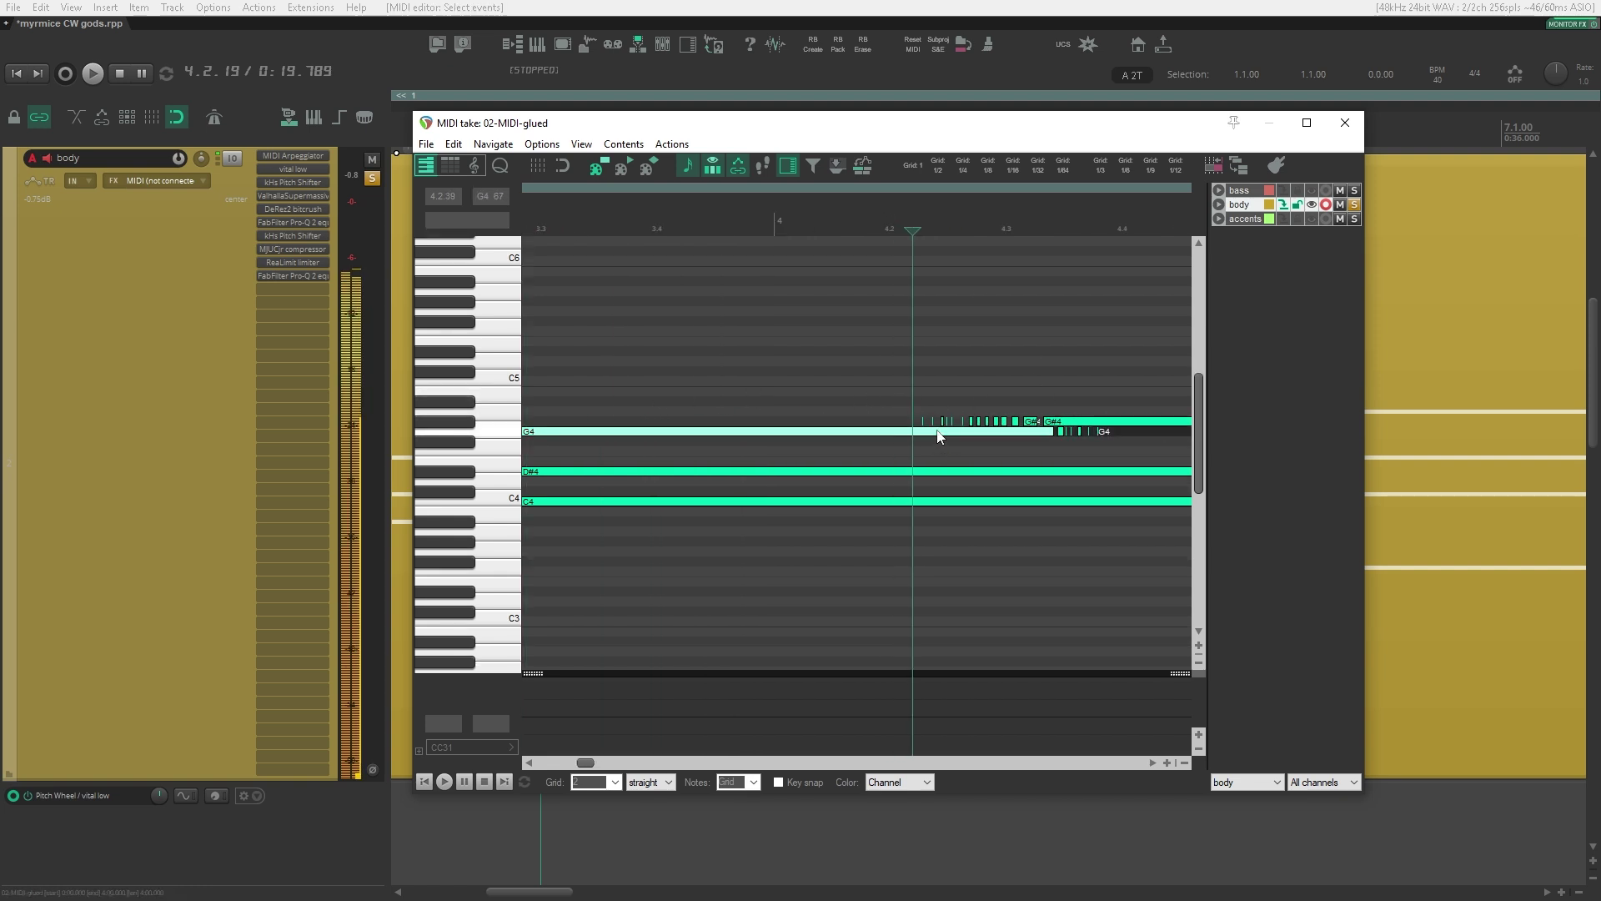
left_click(1056, 422)
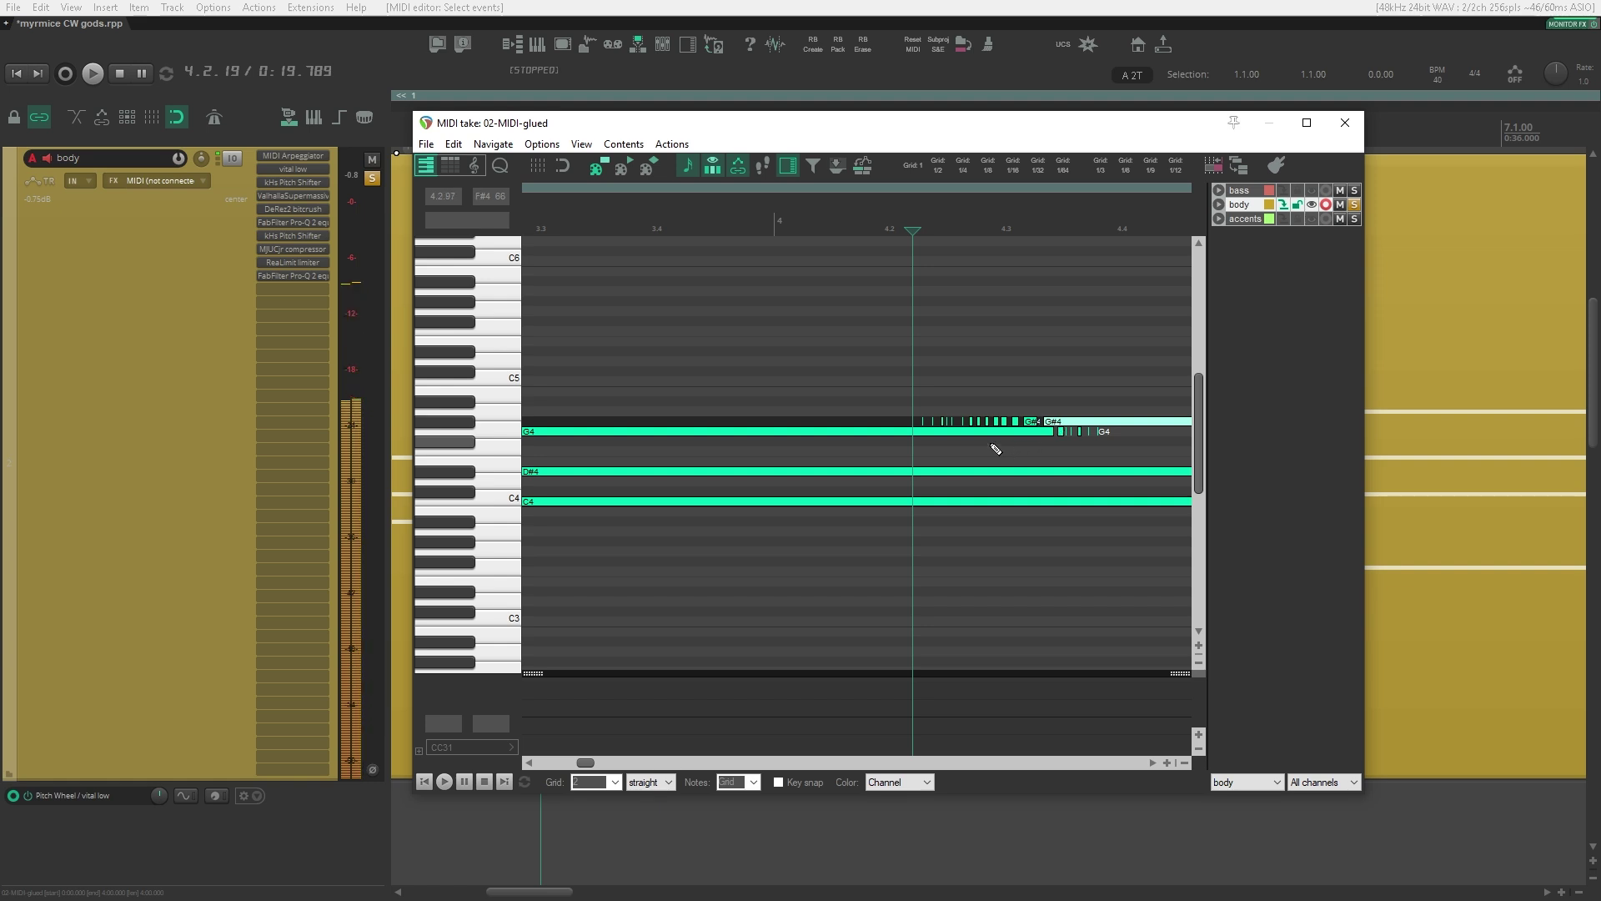
left_click_drag(982, 450, 775, 461)
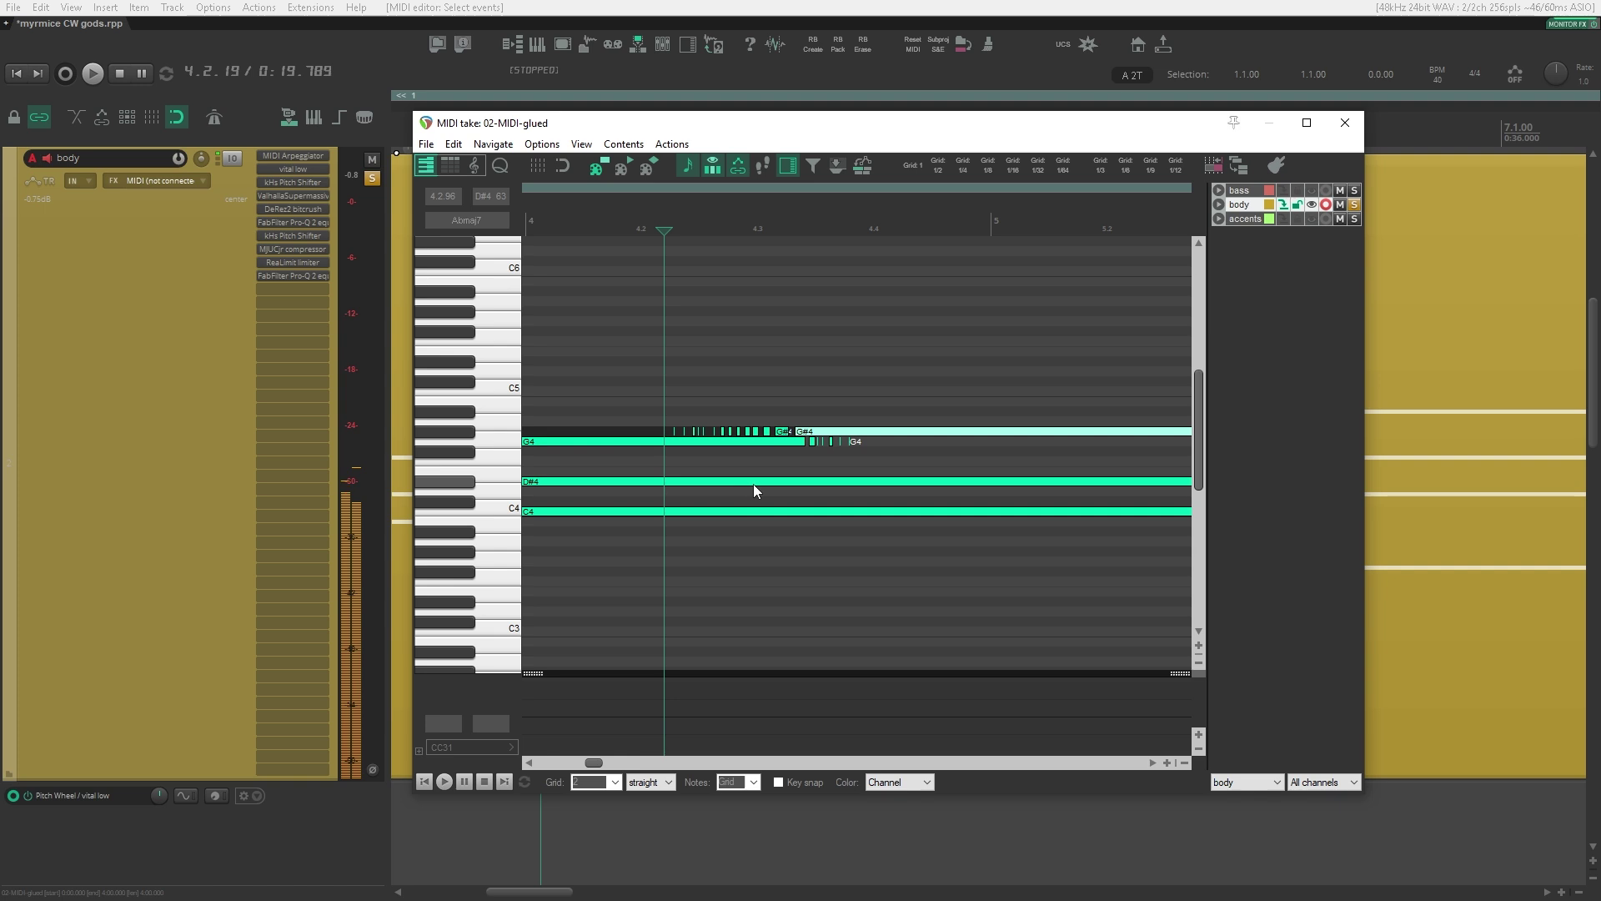
Step: Move the edit cursor to 4.2.28 at the first short G#4 note and follow the run to the short G4 notes
scroll(717, 372, "up", 3)
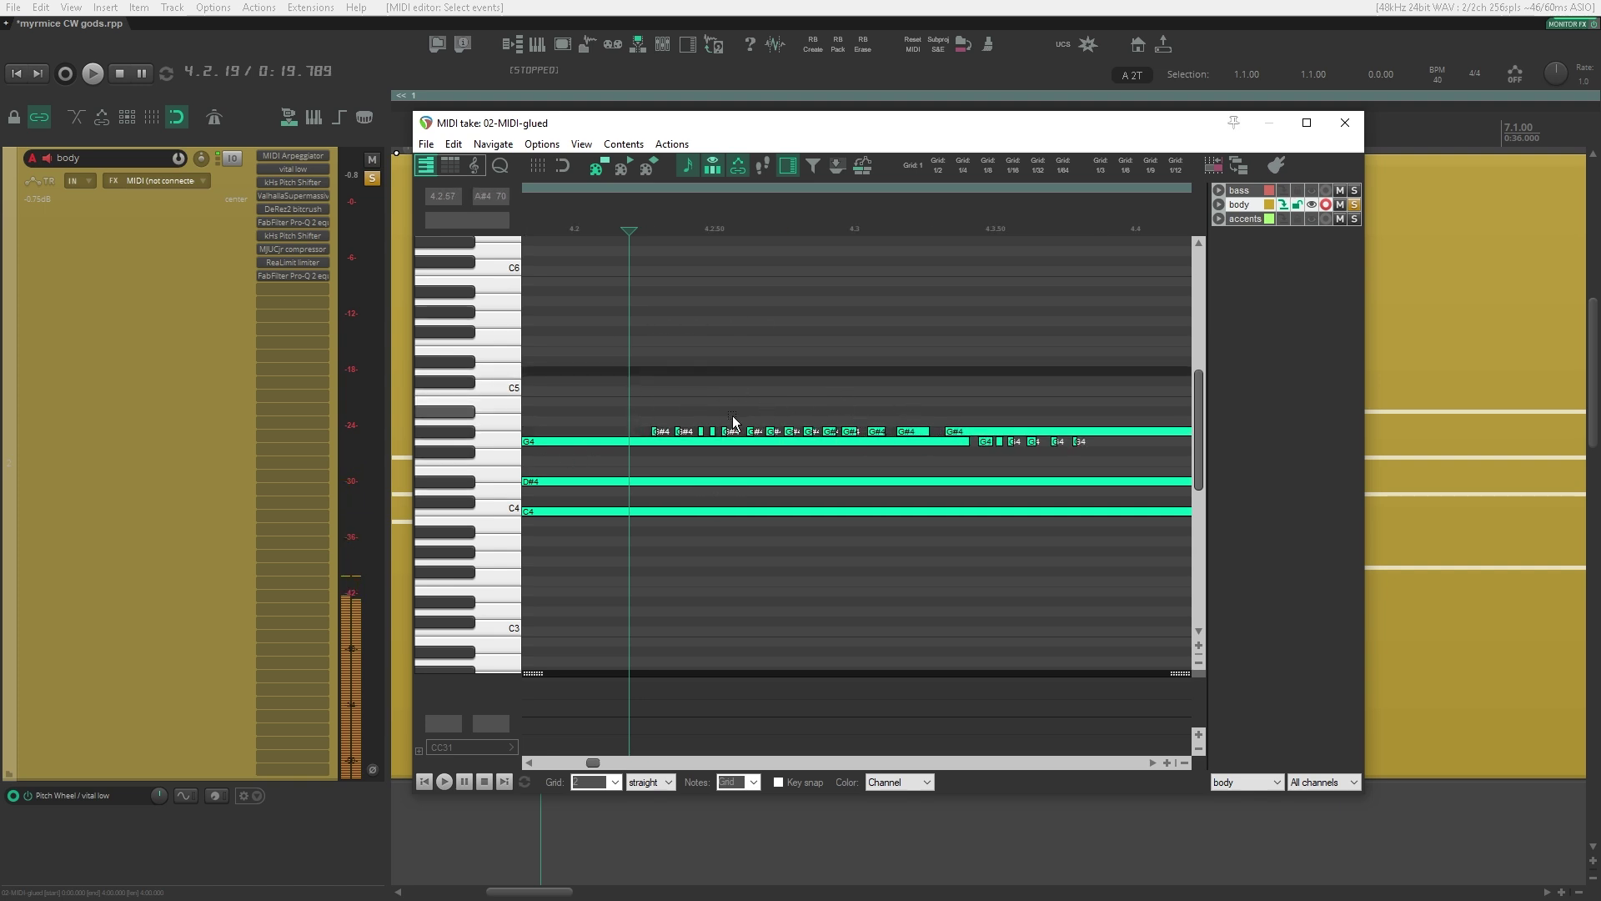
scroll(733, 421, "up", 2)
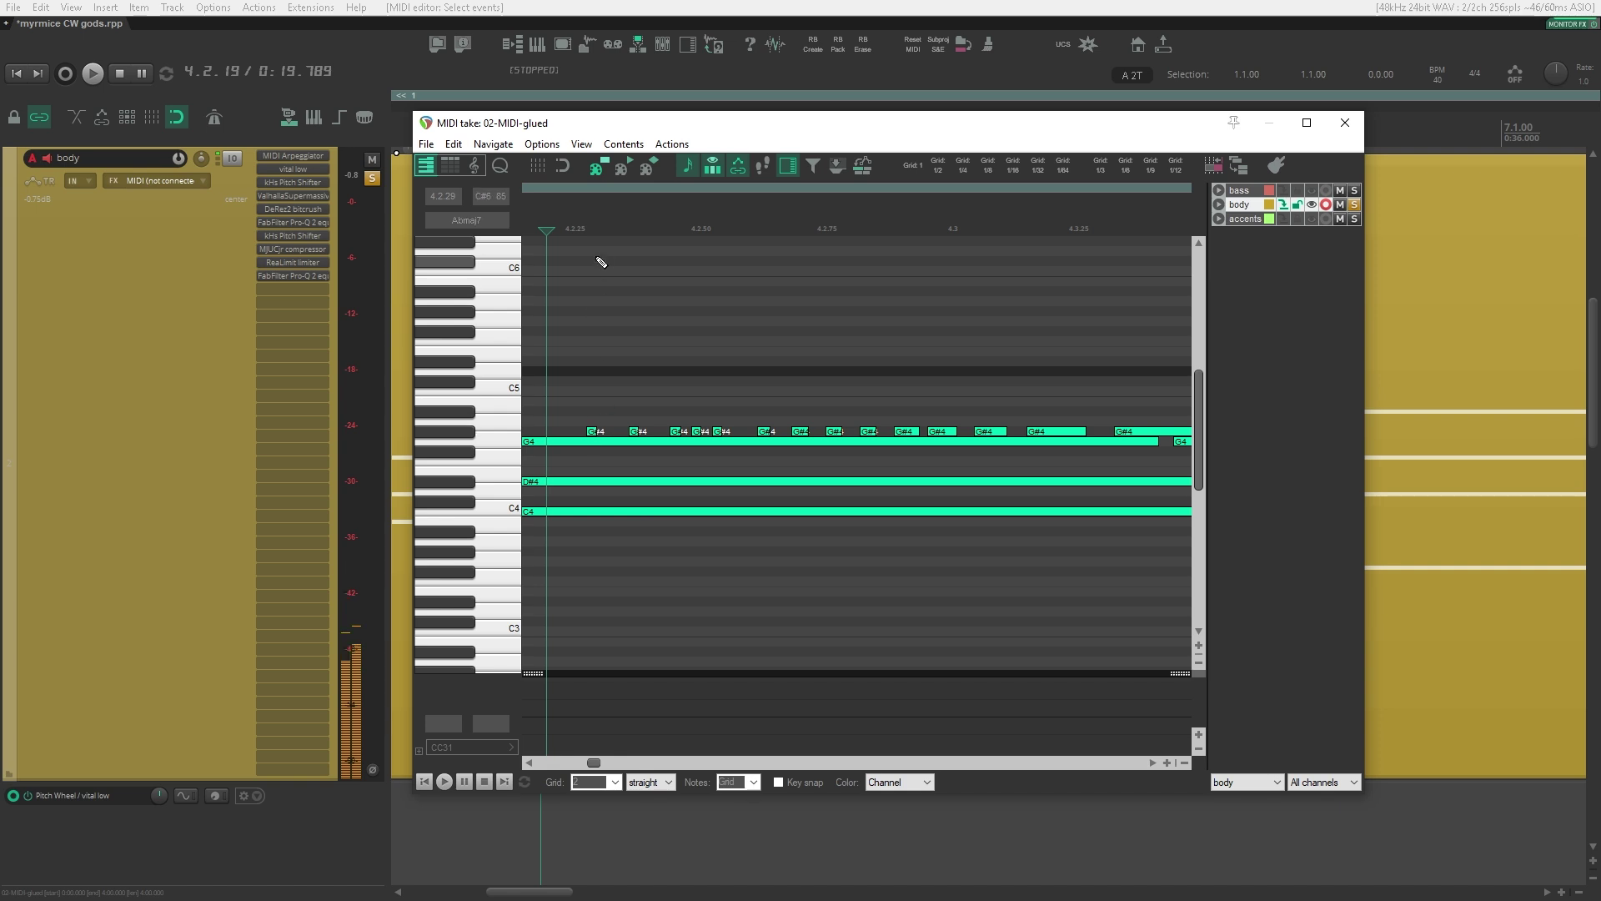
left_click_drag(547, 227, 591, 243)
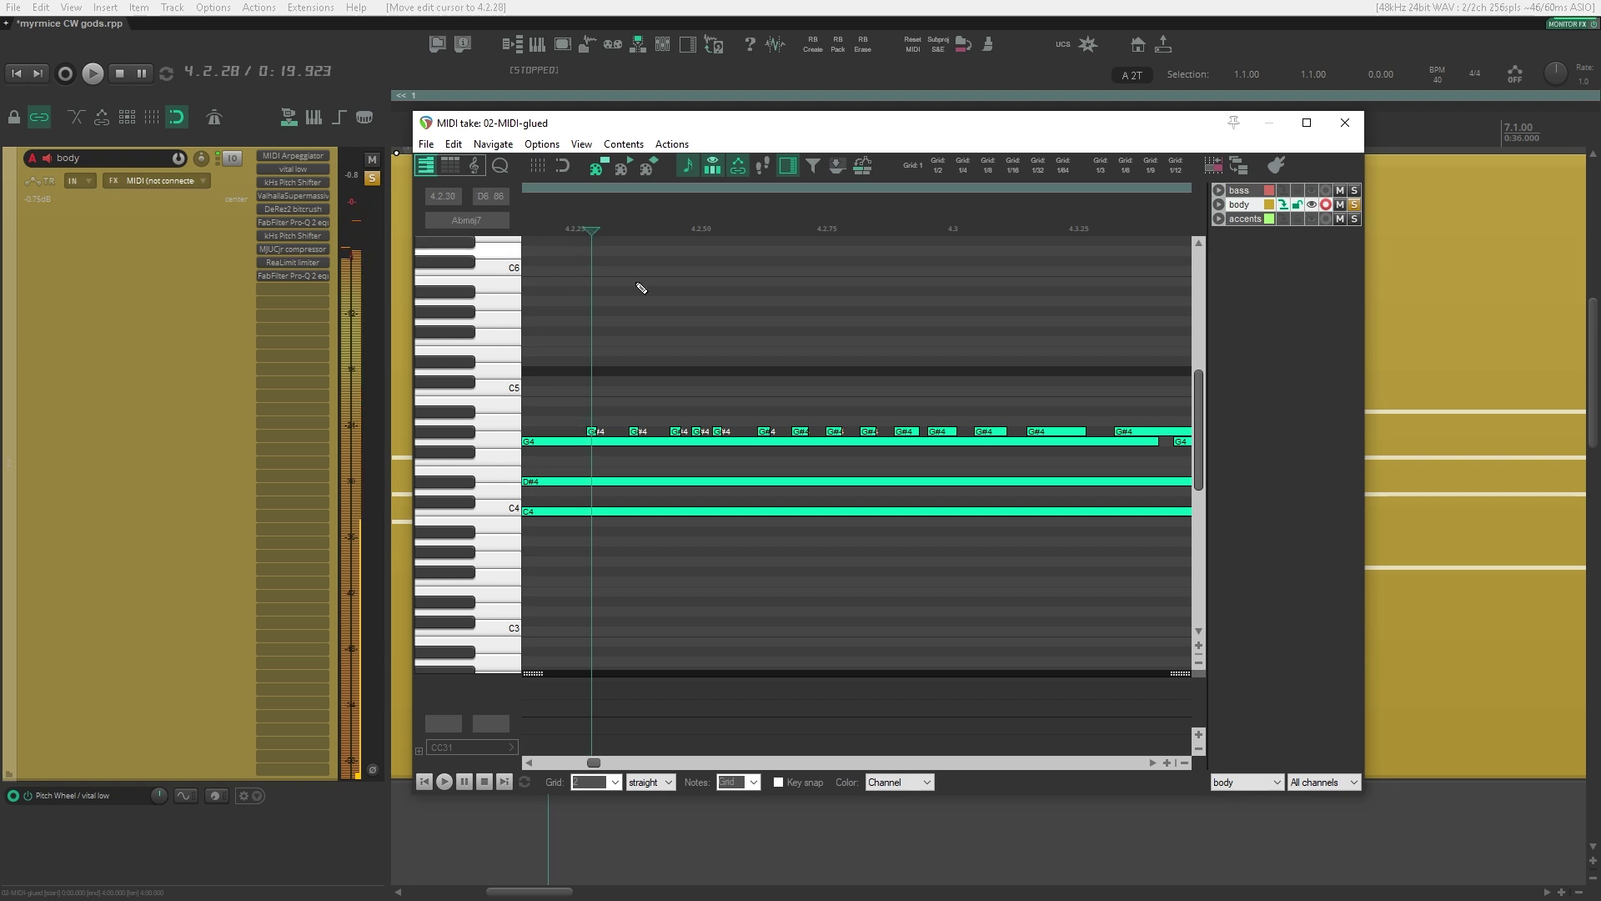
left_click_drag(962, 384, 577, 415)
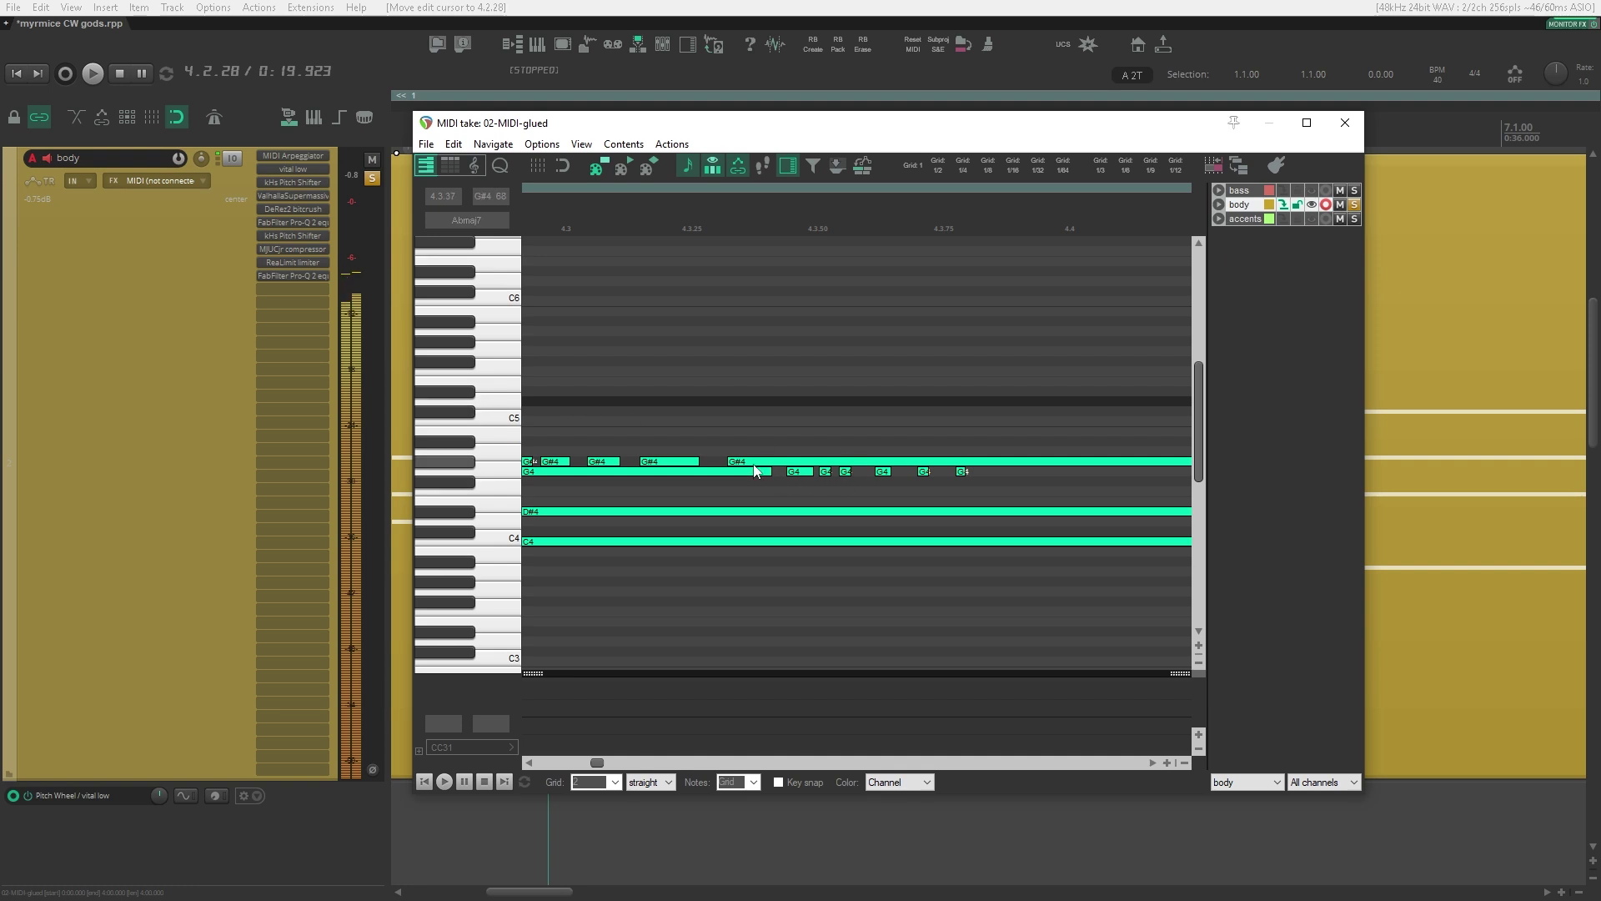
Step: Inspect the first short G#4 note at the edit cursor and trace how the notes lengthen before the G4 breaks up
scroll(1133, 357, "left", 7)
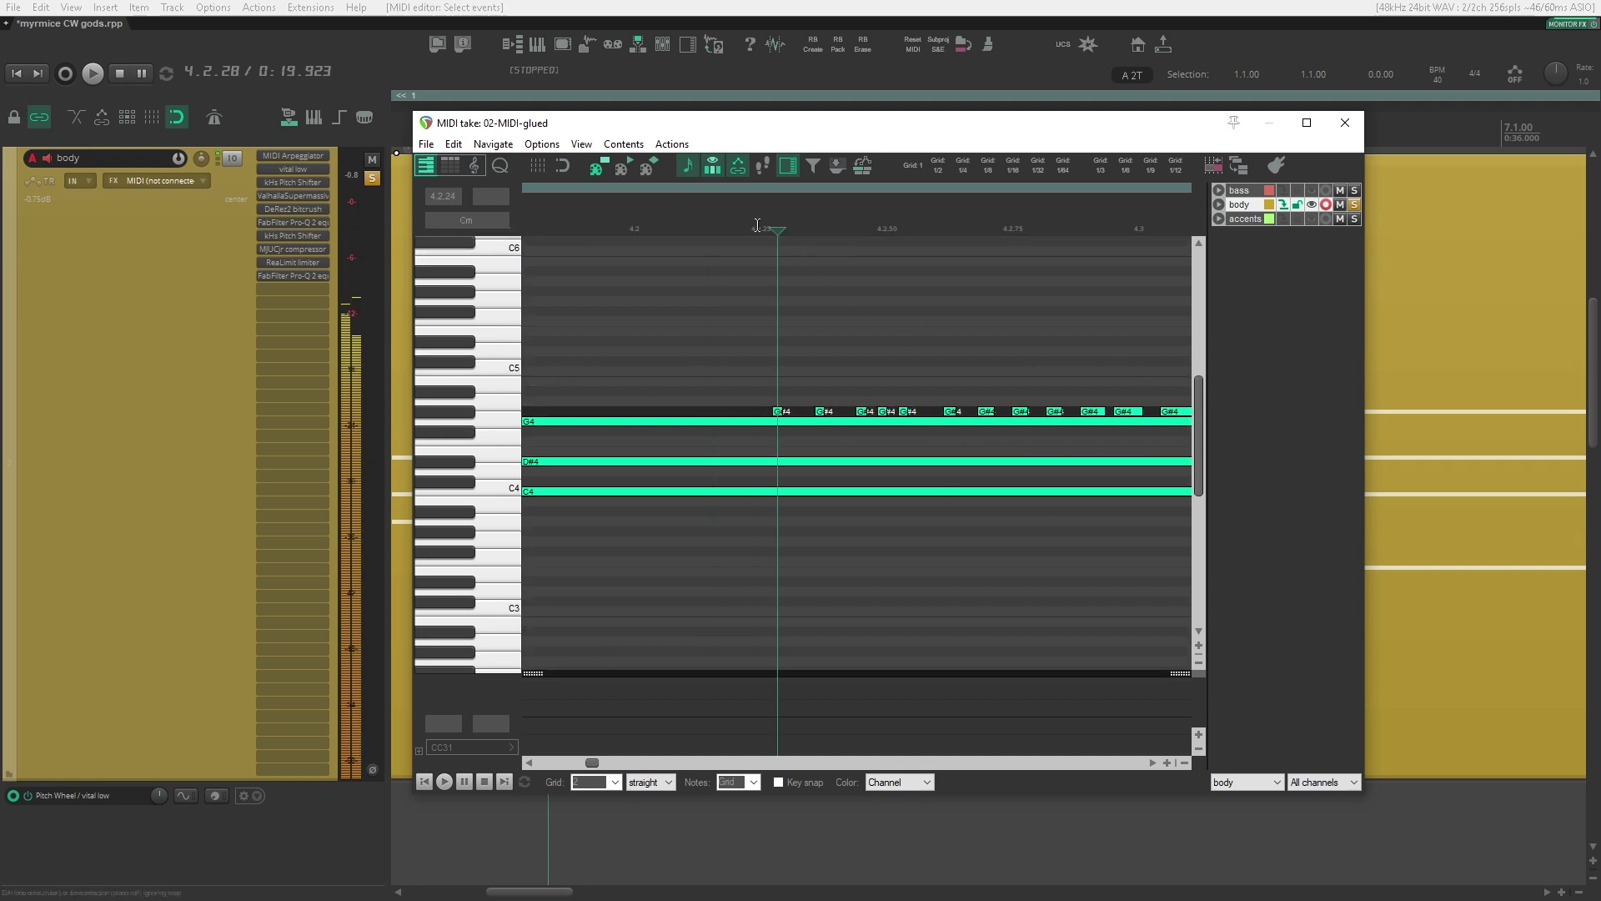
scroll(749, 418, "up", 2)
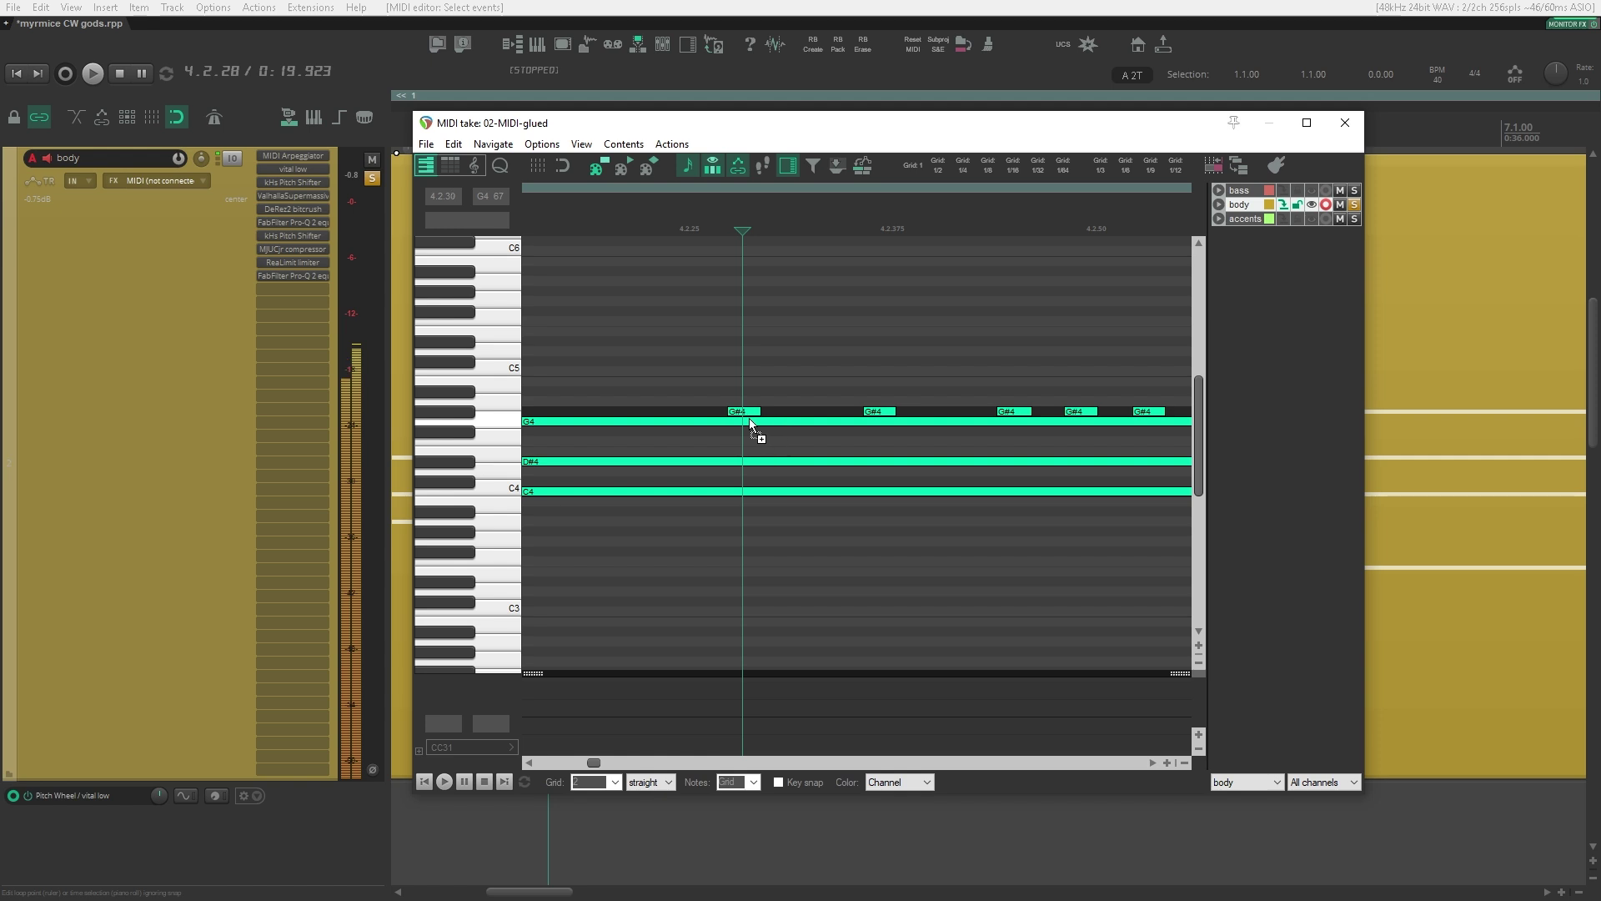
scroll(872, 347, "down", 3)
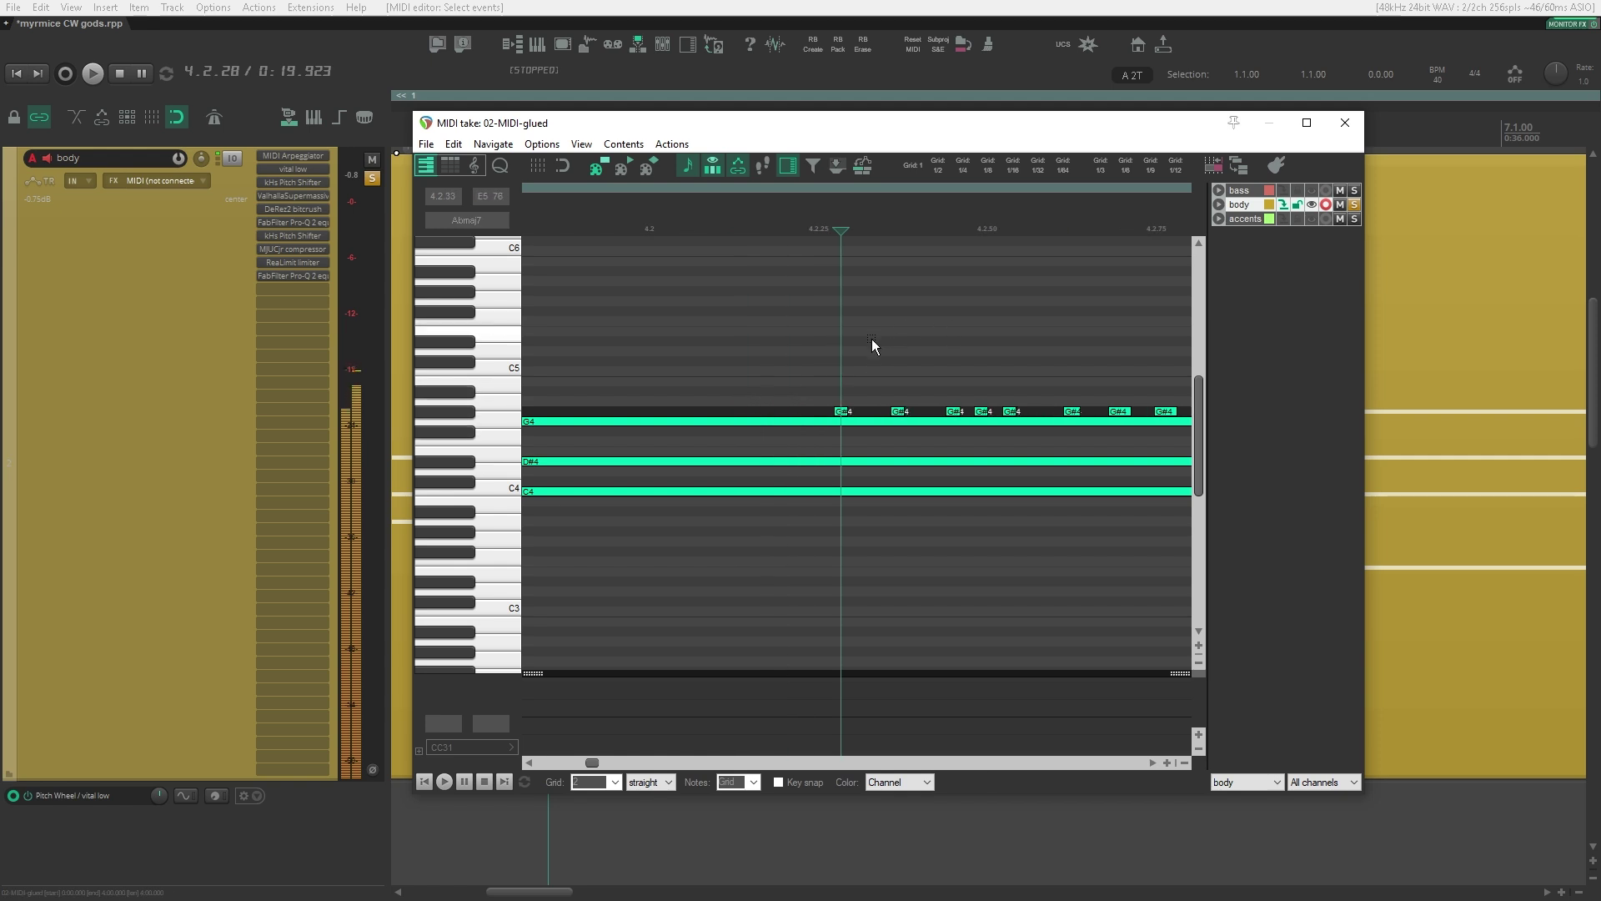
left_click(842, 413)
left_click_drag(1036, 353, 779, 433)
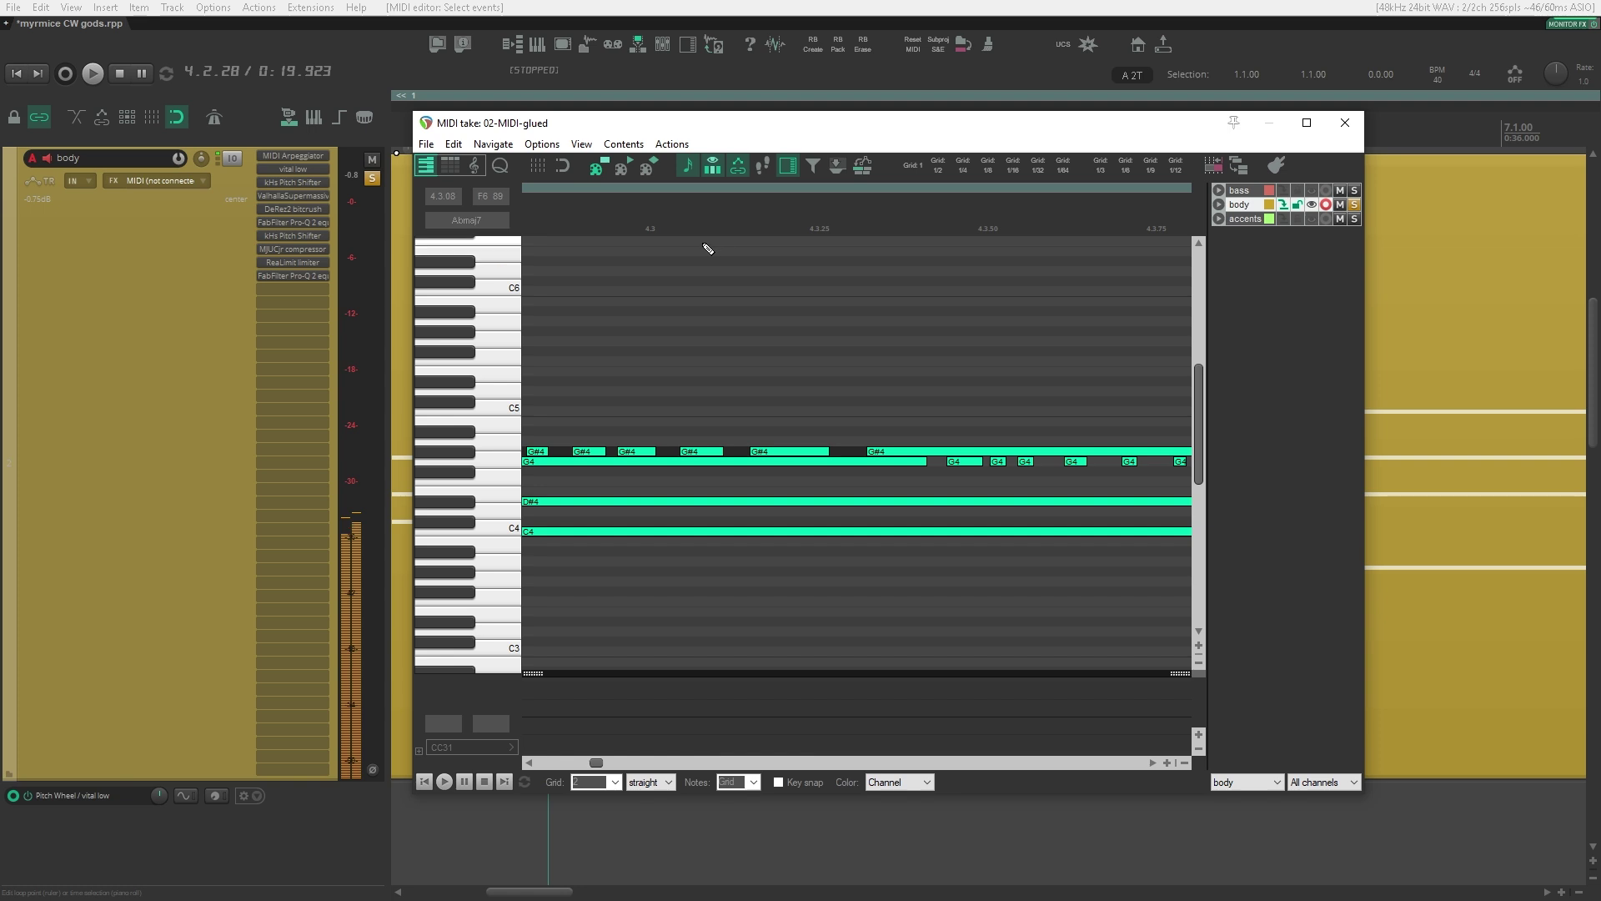
left_click_drag(1047, 275, 869, 448)
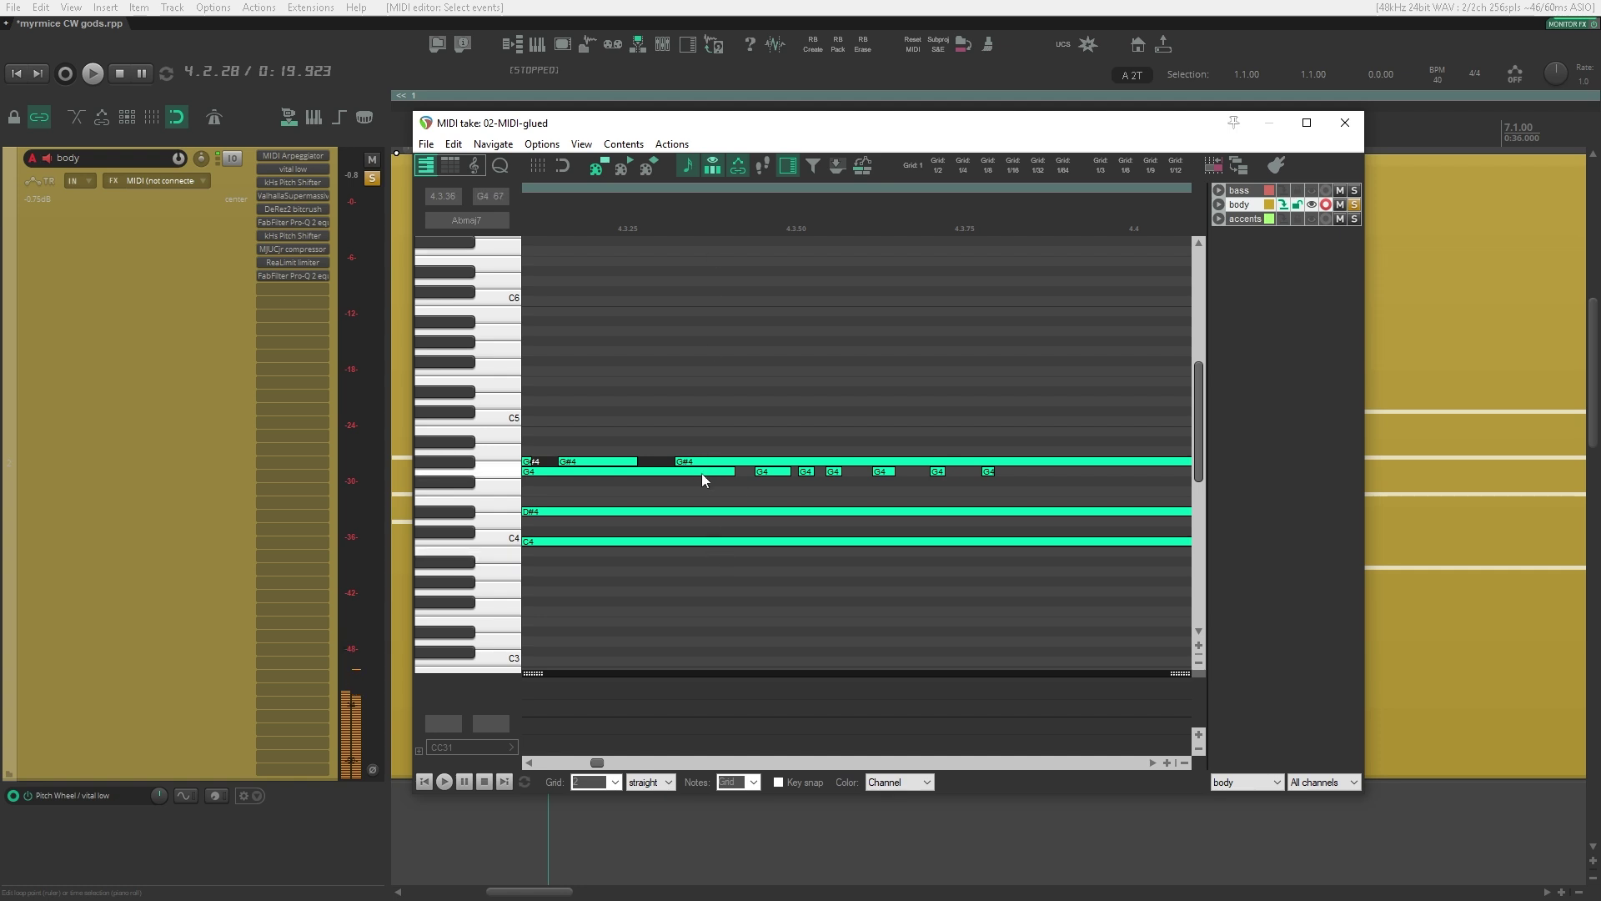
Step: Place the edit cursor at 4.3.36 in the G4/G#4 overlap and at 4.3.93 past the last short G4, and close the MIDI editor
left_click(713, 219)
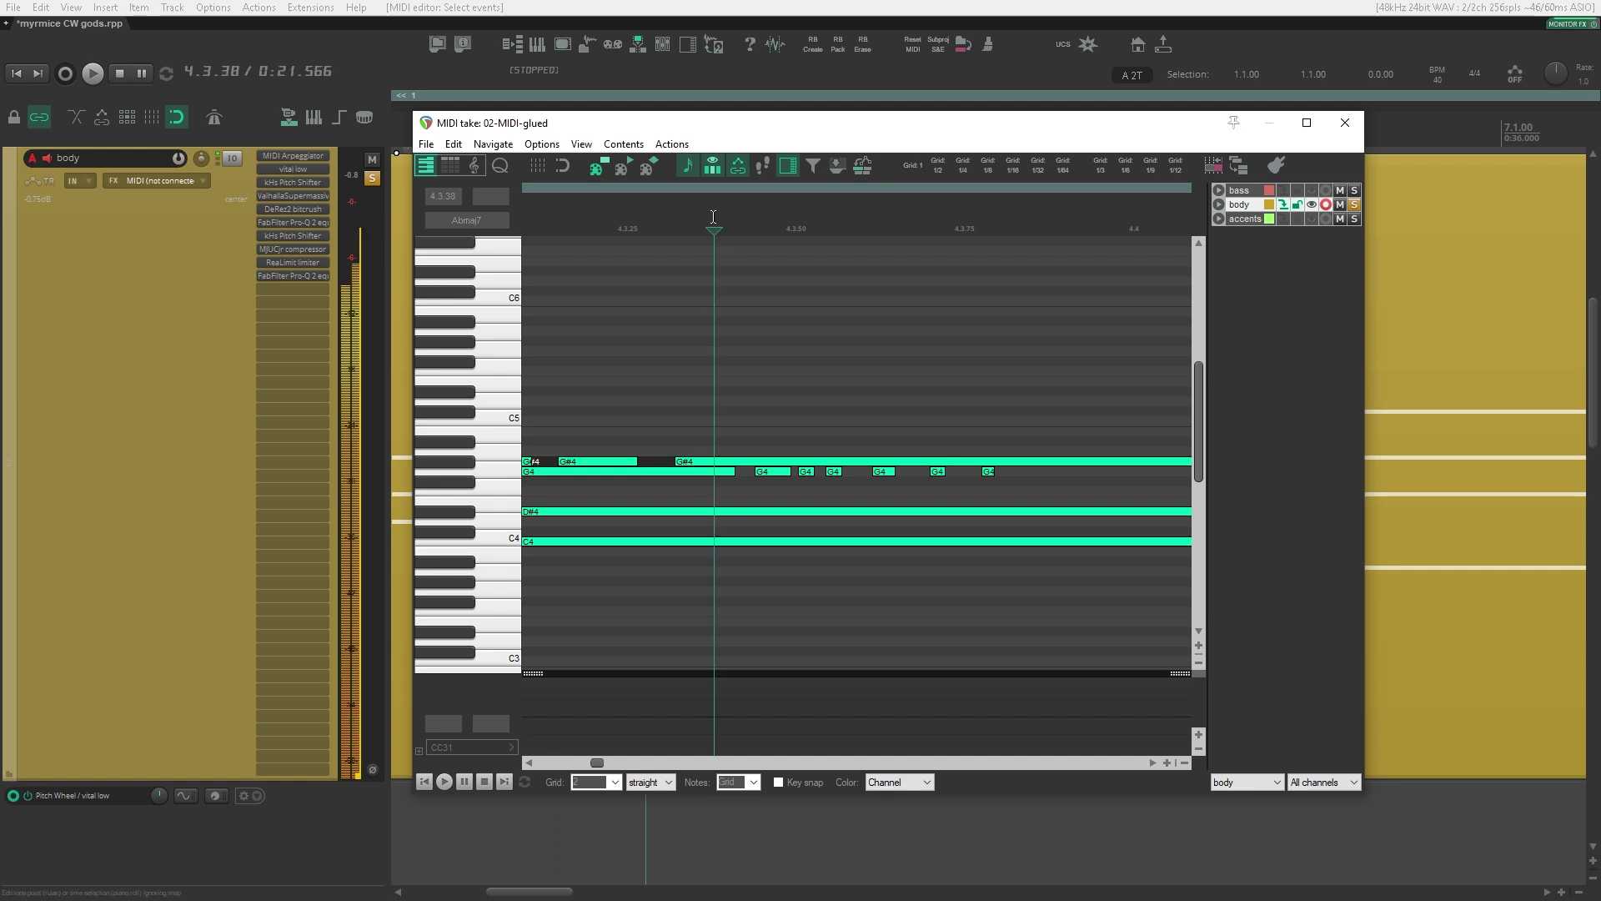
left_click(700, 219)
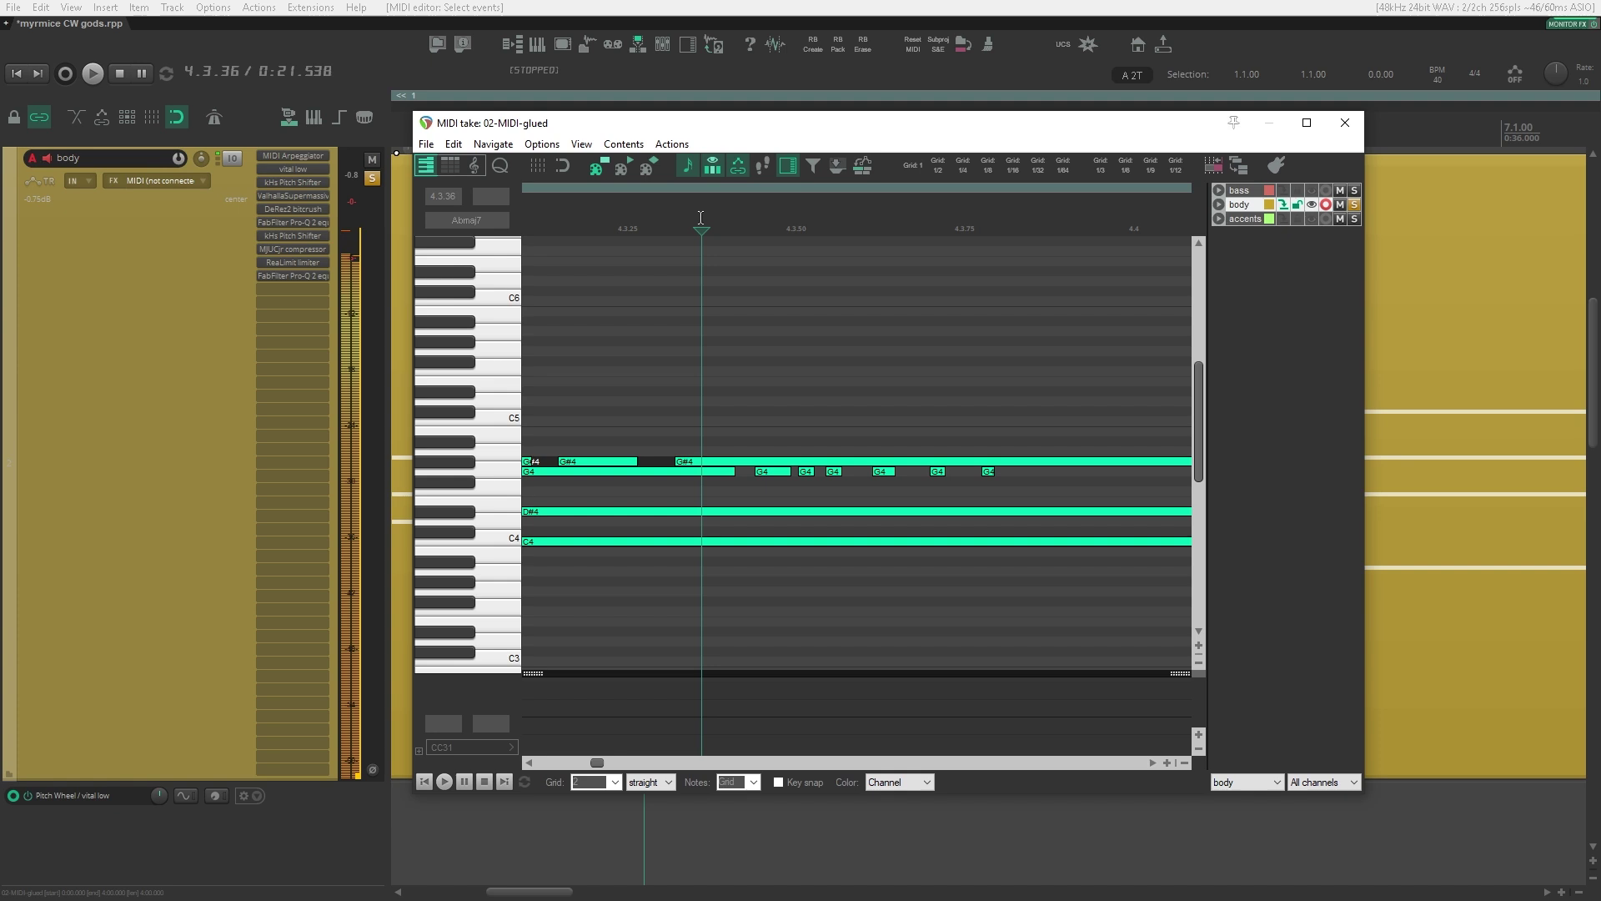
left_click_drag(848, 488, 804, 504)
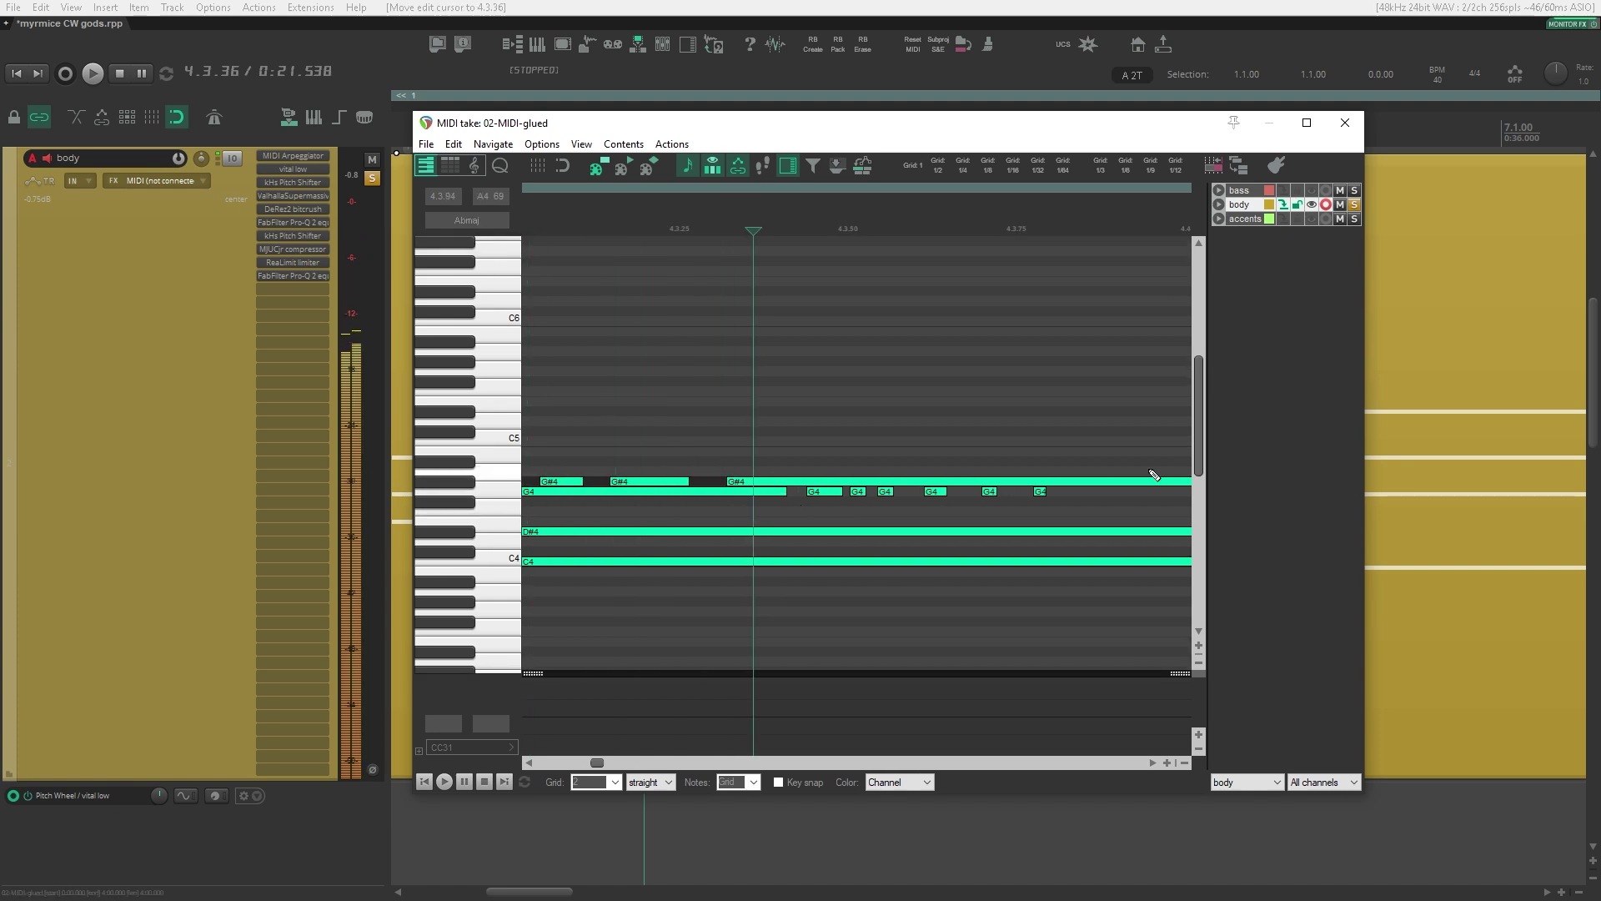
left_click_drag(1058, 501, 747, 487)
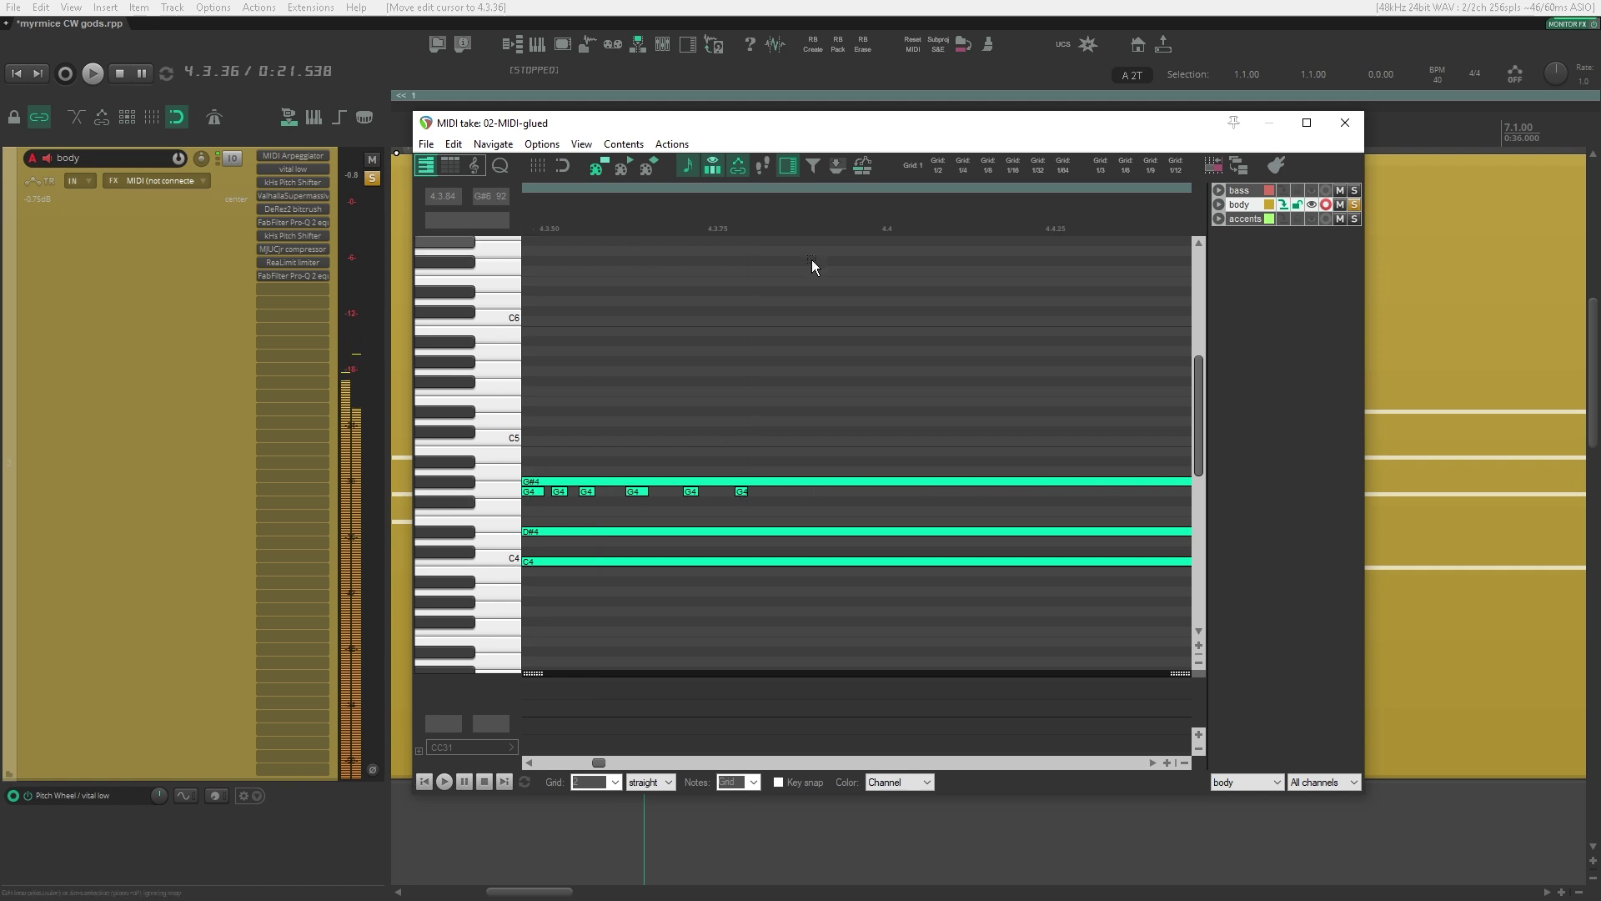
left_click(839, 218)
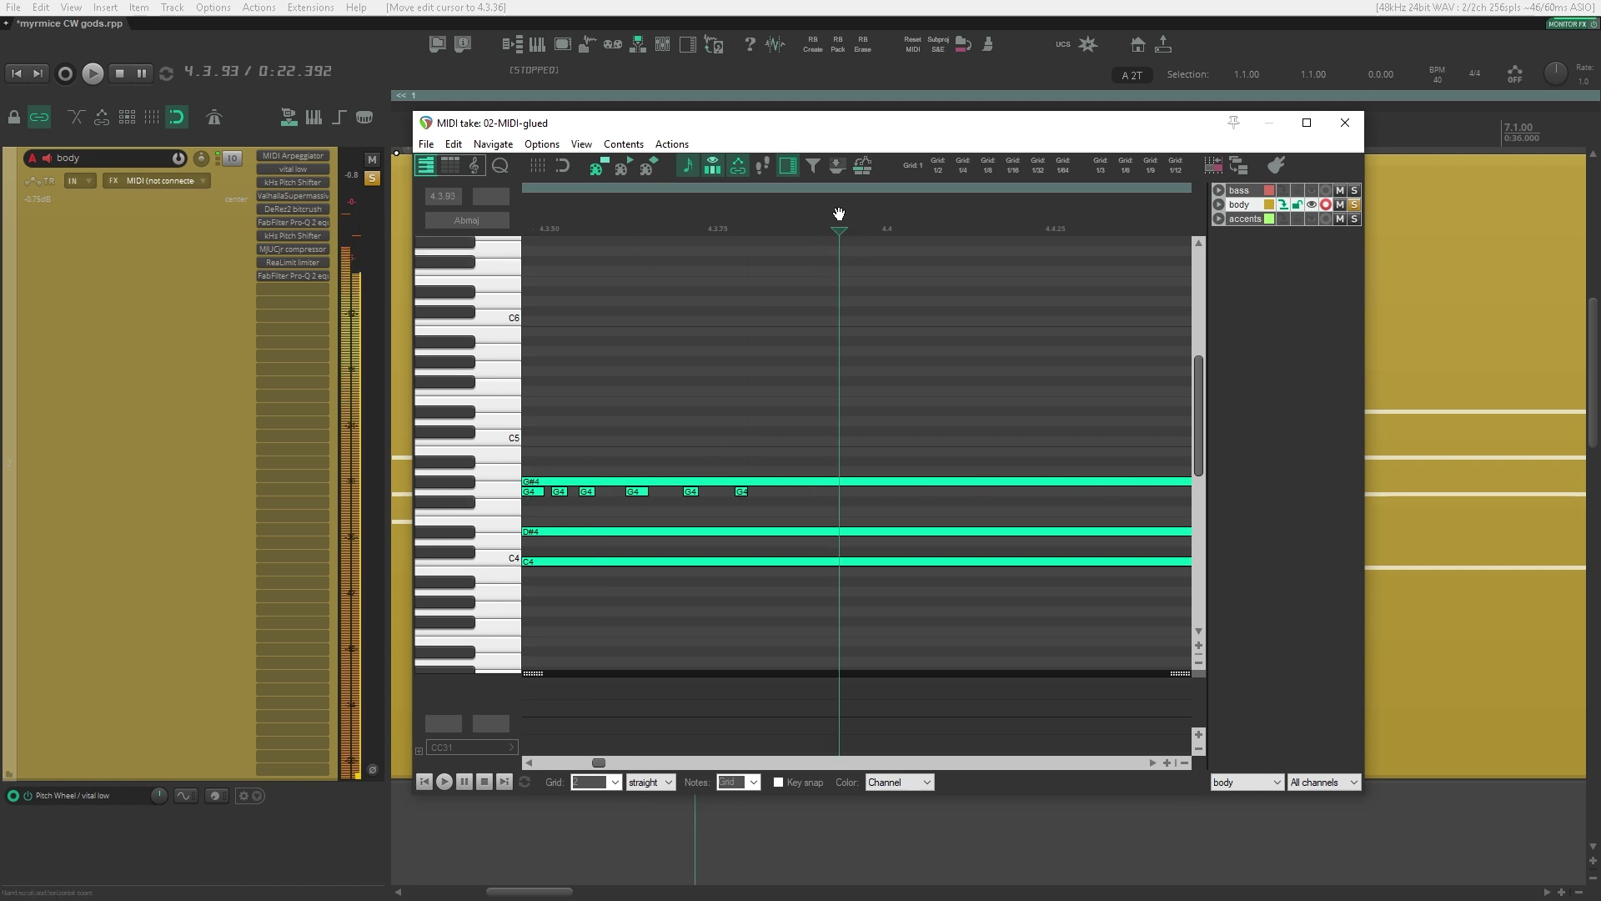
left_click(1345, 122)
Step: Examine the body track's whole MIDI item for further stuttered note transitions, with a closer look around bars 25 to 29
left_click_drag(839, 593, 1034, 513)
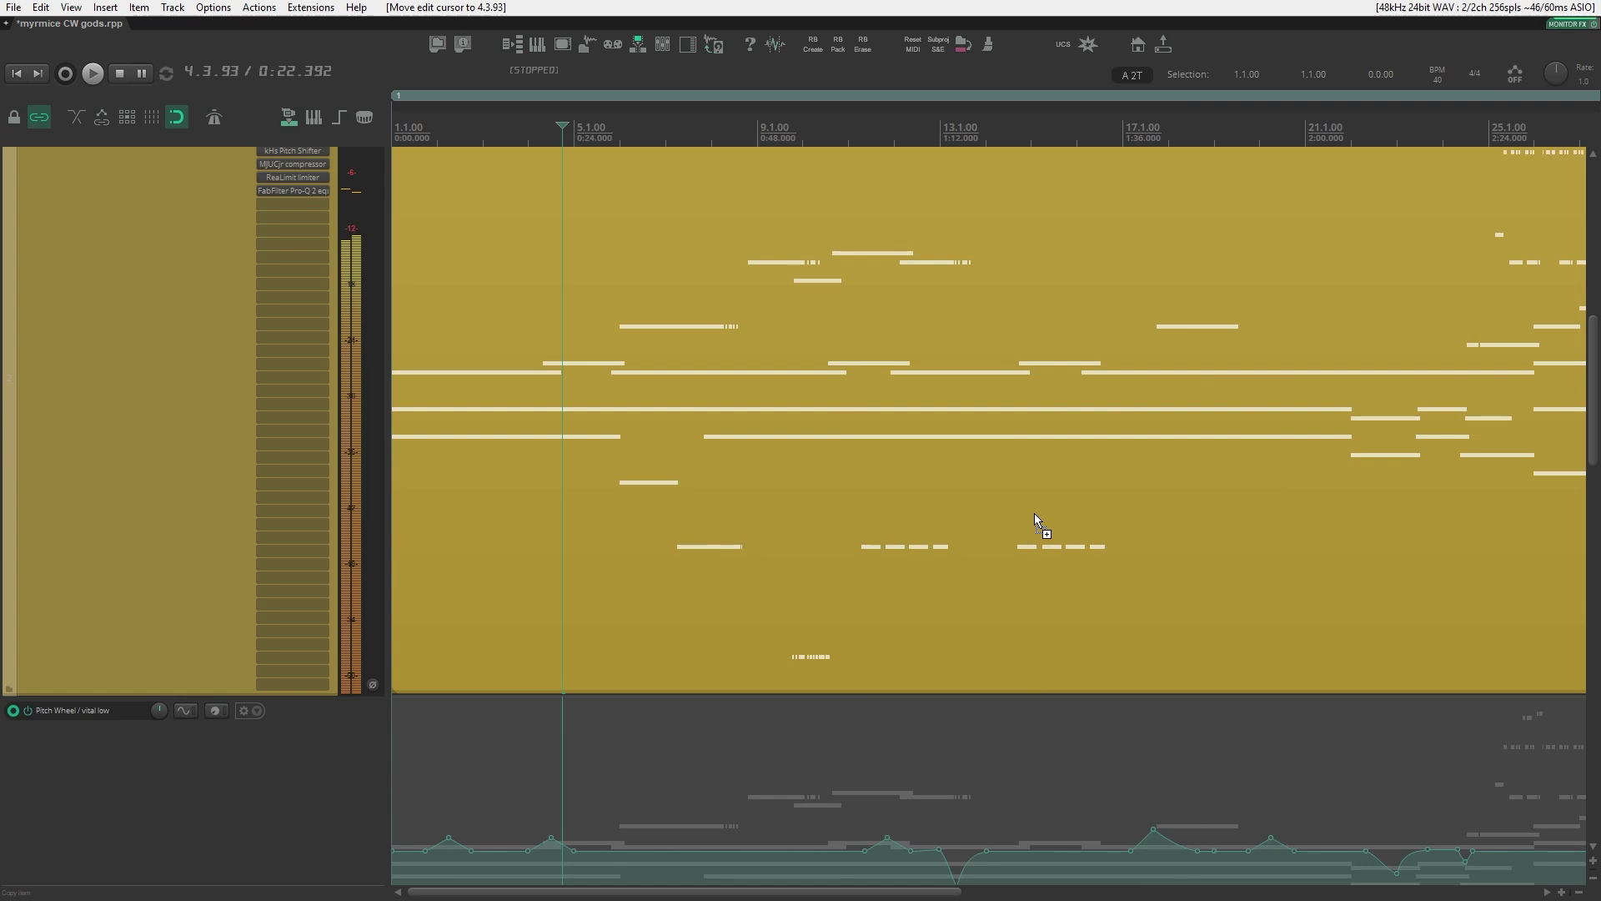
scroll(723, 488, "down", 3)
scroll(709, 452, "down", 2)
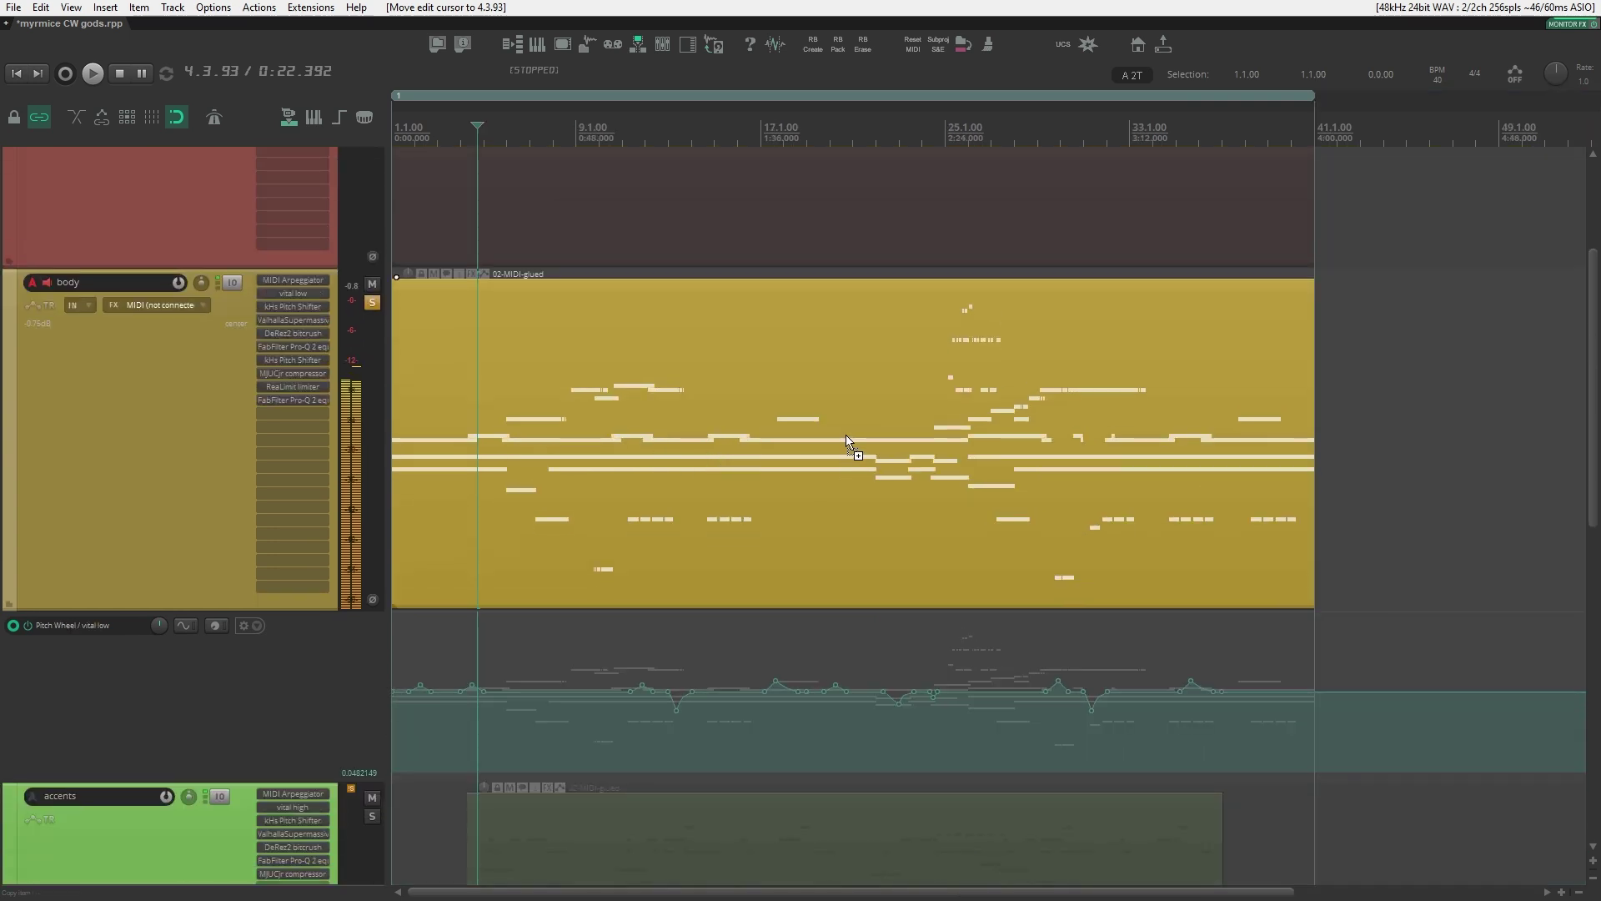
scroll(846, 434, "up", 4)
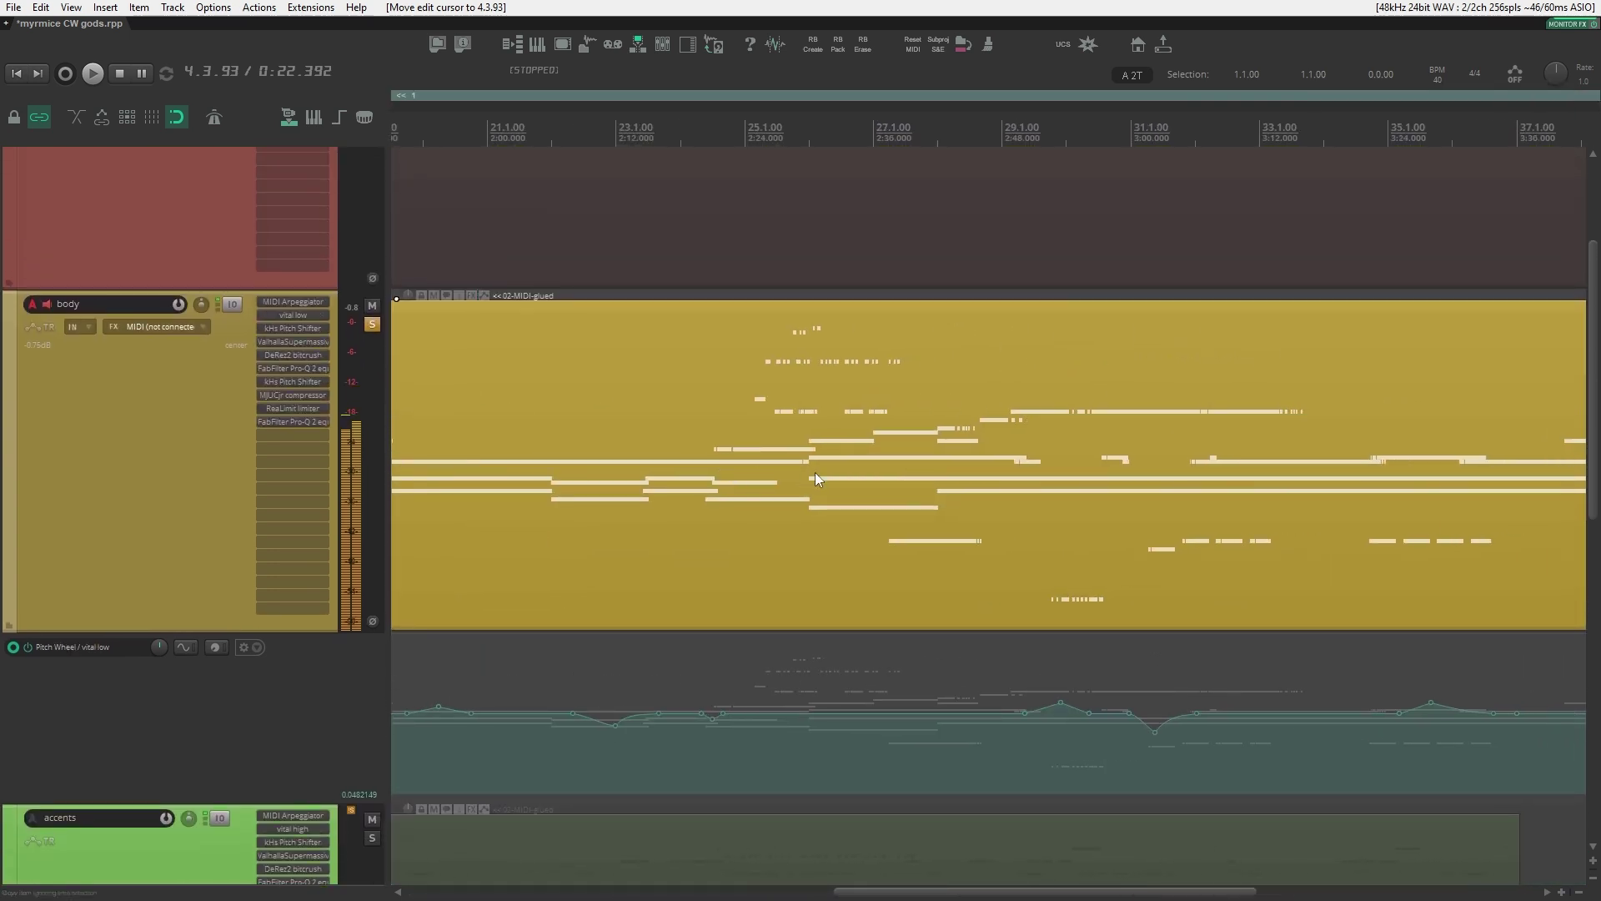
scroll(786, 396, "up", 6)
scroll(723, 371, "up", 2)
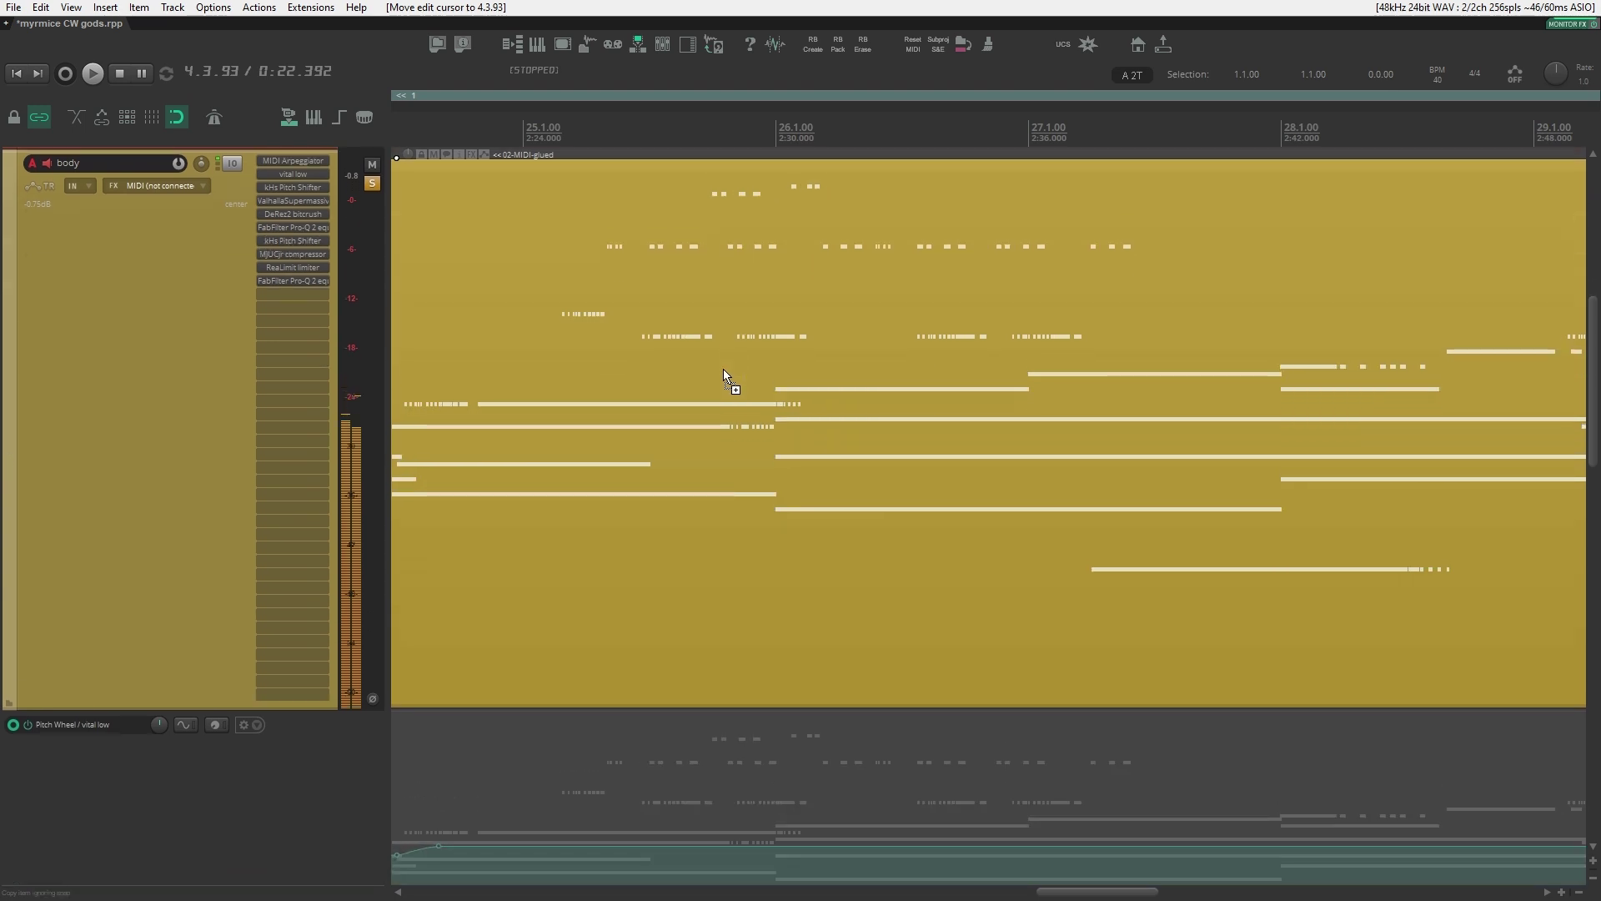
scroll(723, 371, "down", 5)
scroll(835, 398, "down", 3)
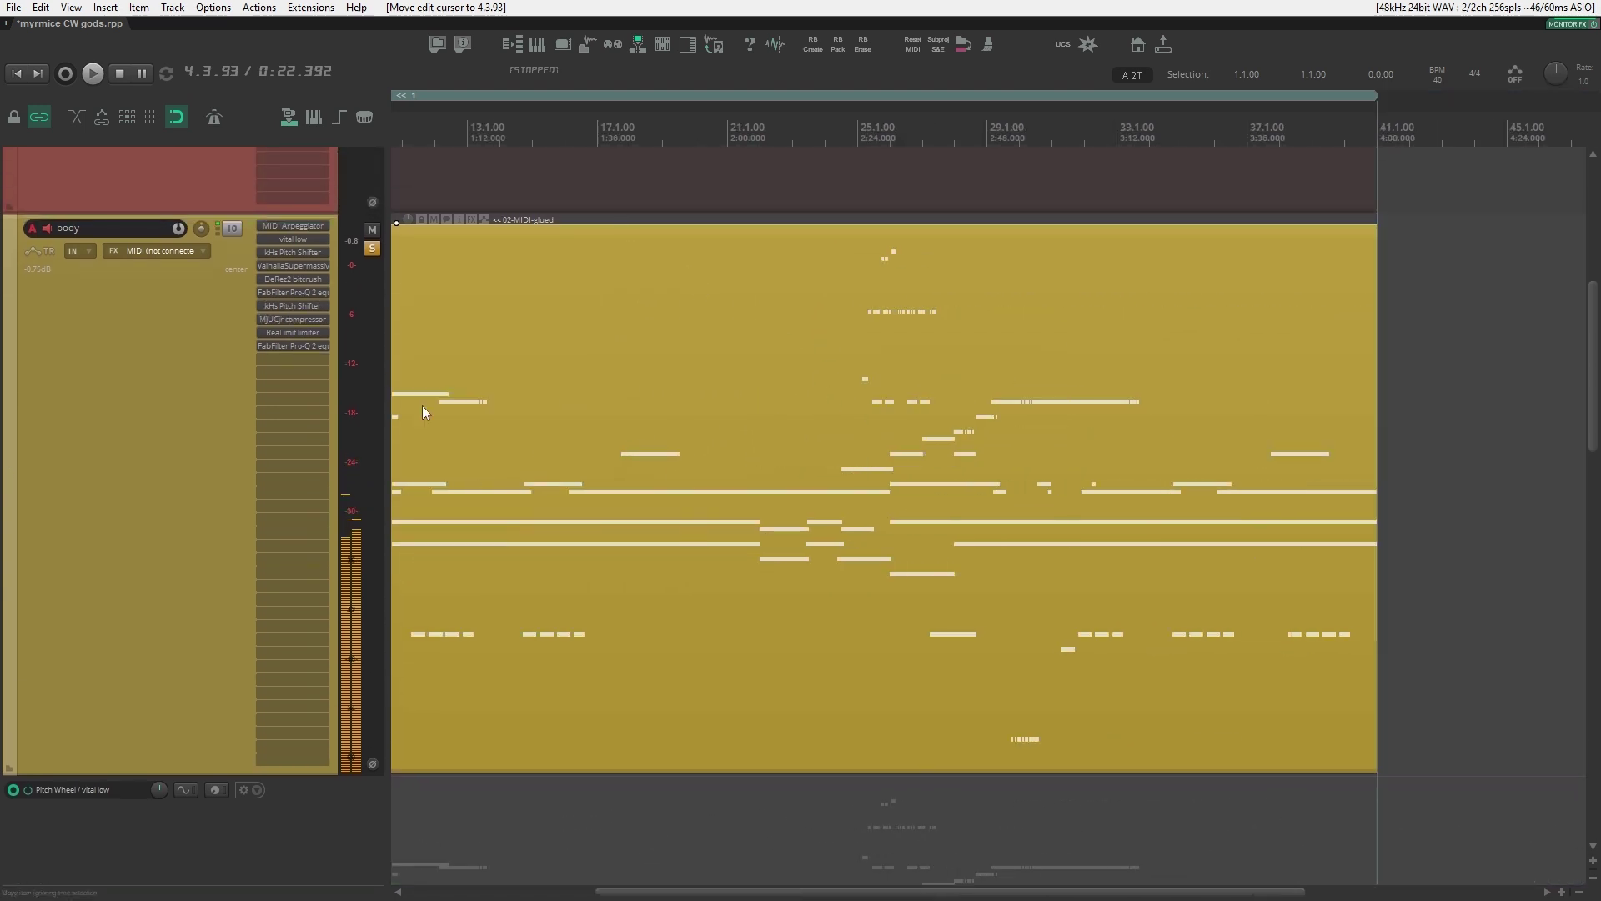
left_click_drag(569, 462, 882, 419)
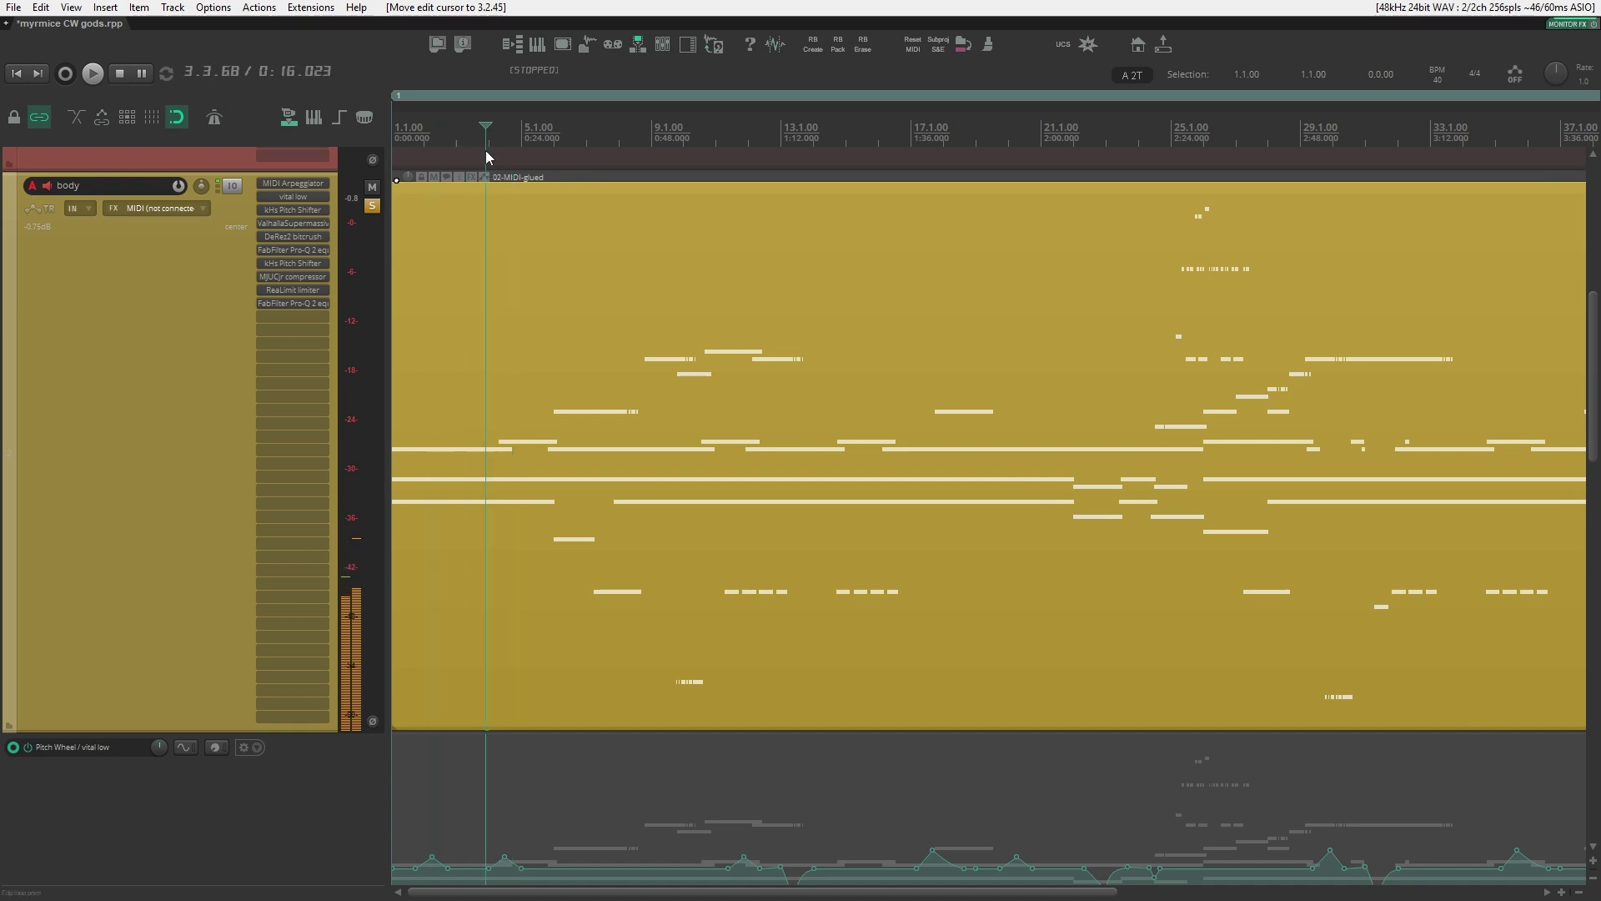
Step: Audition the body track around 4.4.61, stop playback and place the edit cursor at 11.2.39
left_click(445, 131)
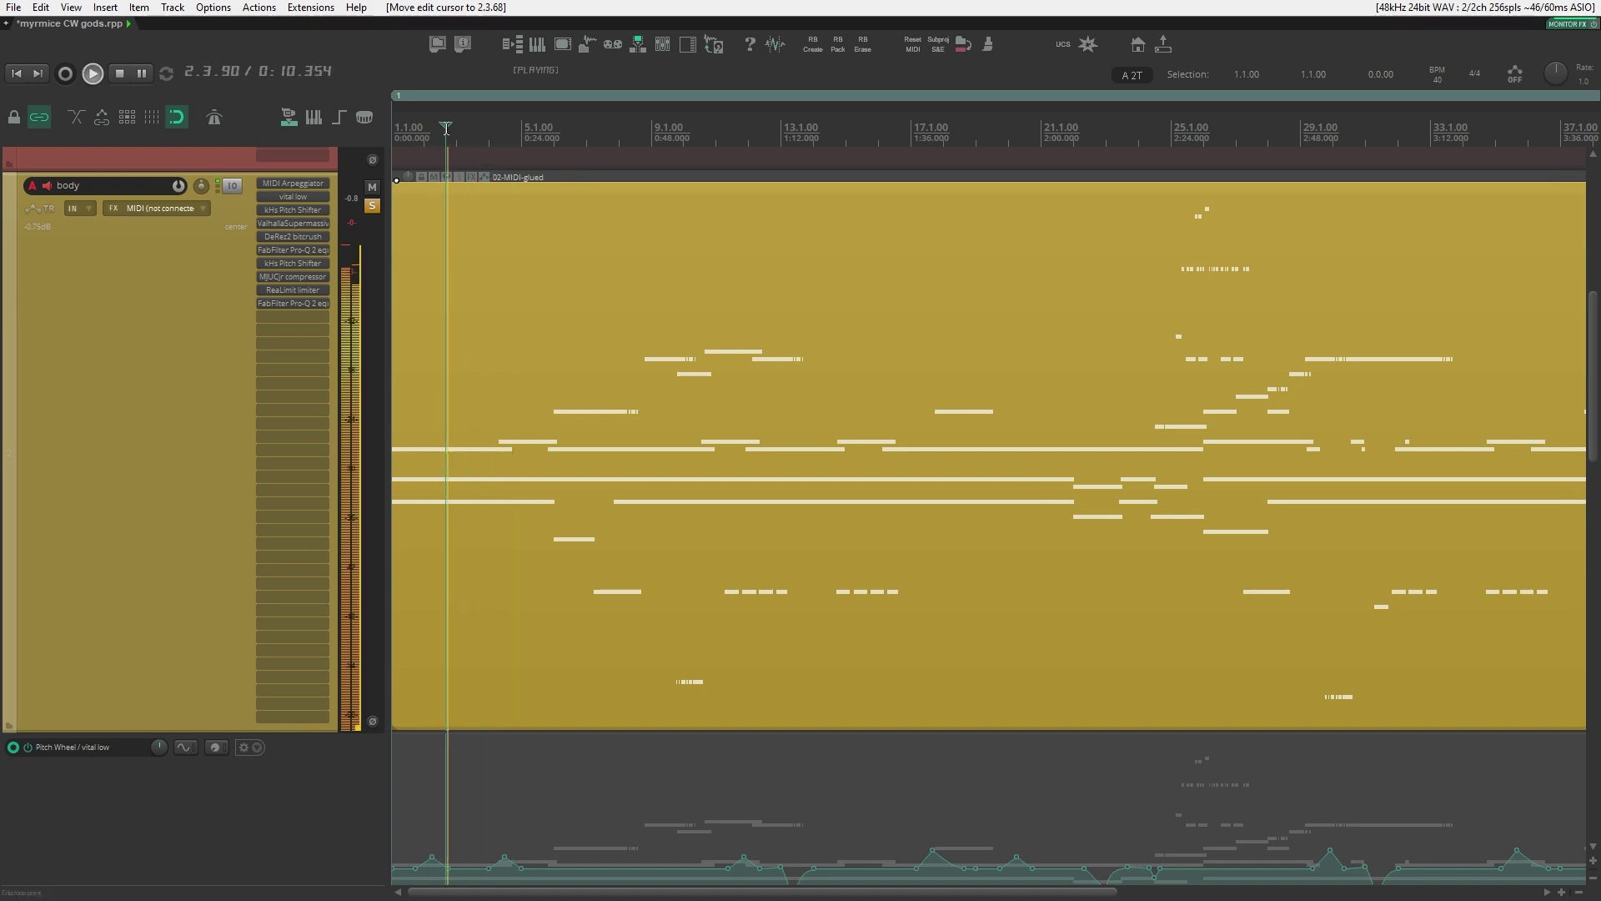
left_click(712, 342)
left_click(728, 161)
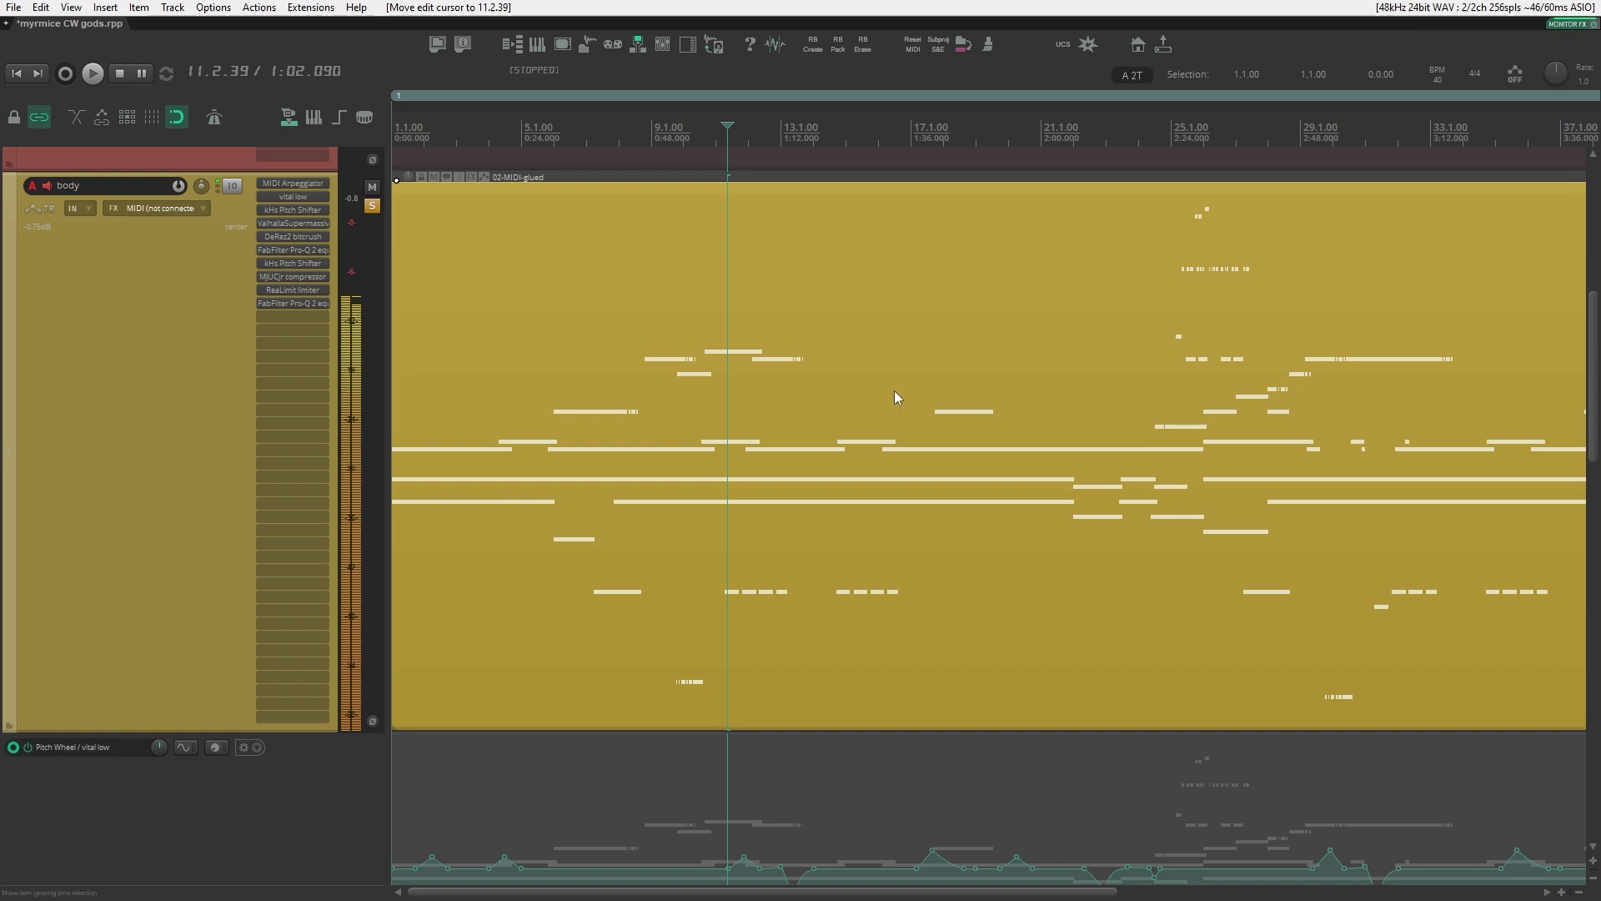
Step: Find the dense stuttered passage after bar 21 in the body item and play it from 24.4.45
left_click_drag(1126, 376, 704, 425)
left_click_drag(561, 342, 640, 464)
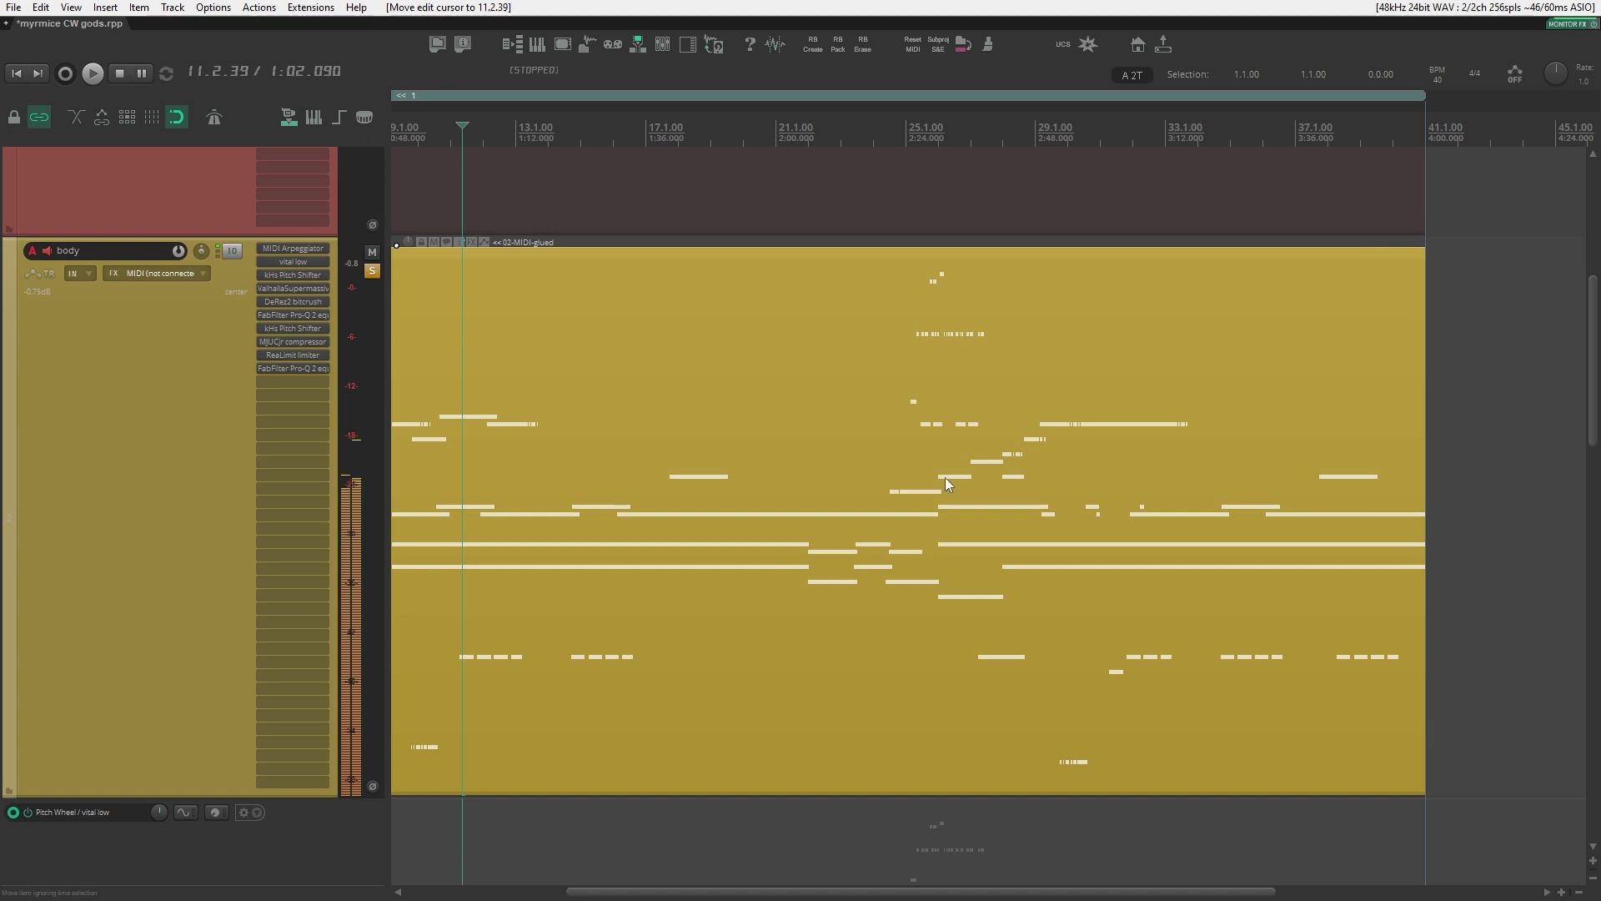
scroll(925, 471, "up", 3)
left_click_drag(1148, 409, 797, 401)
scroll(797, 401, "down", 3)
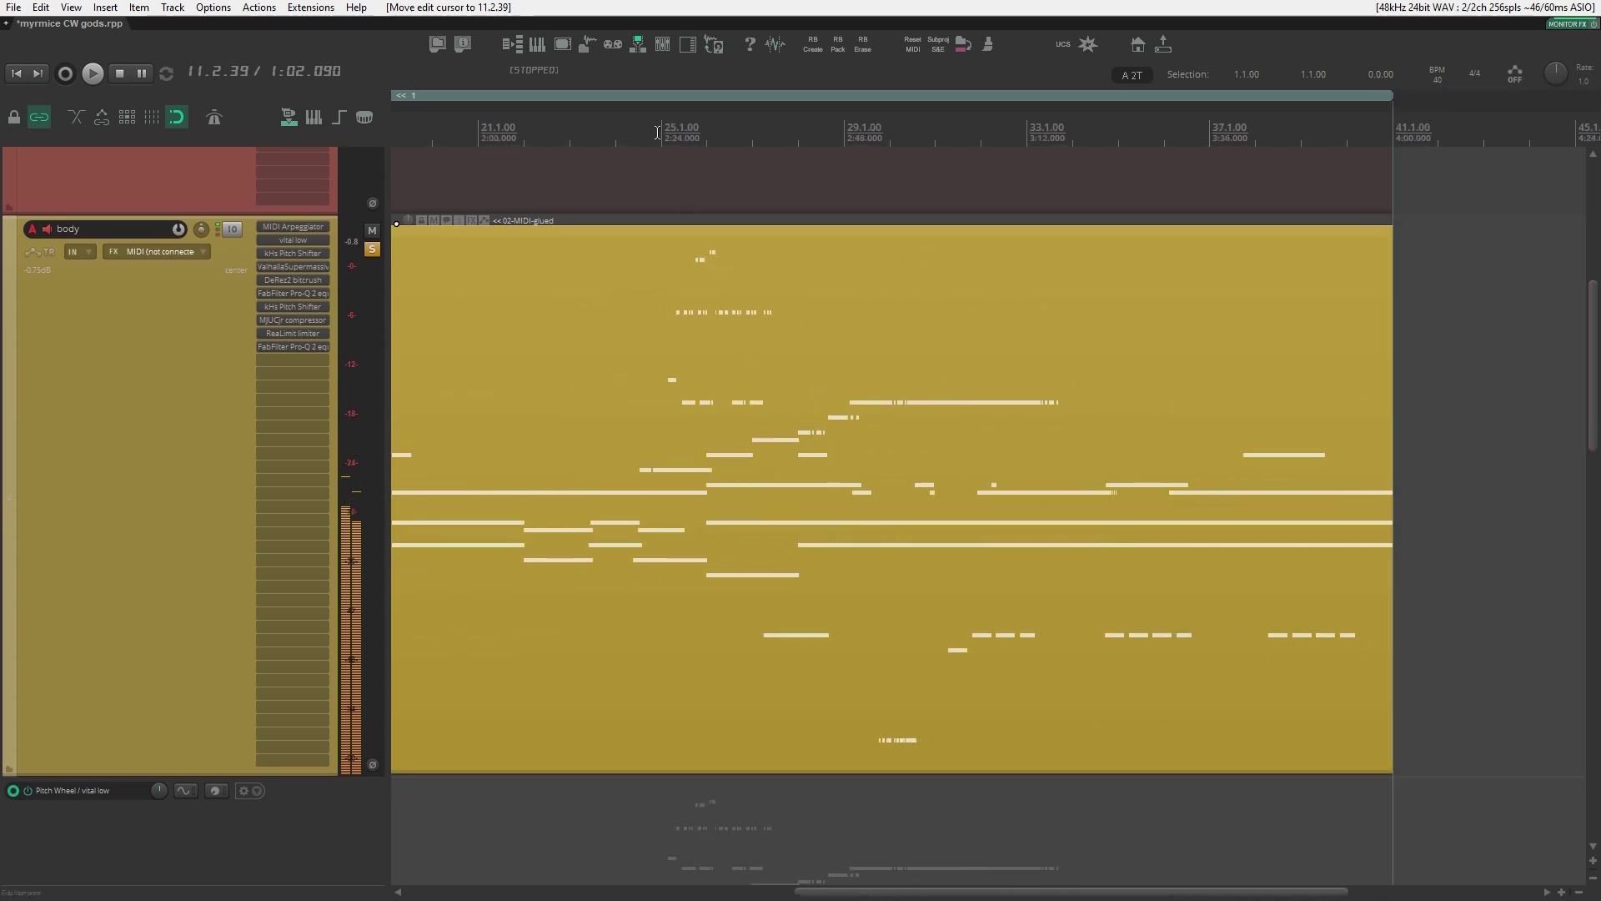
key("space")
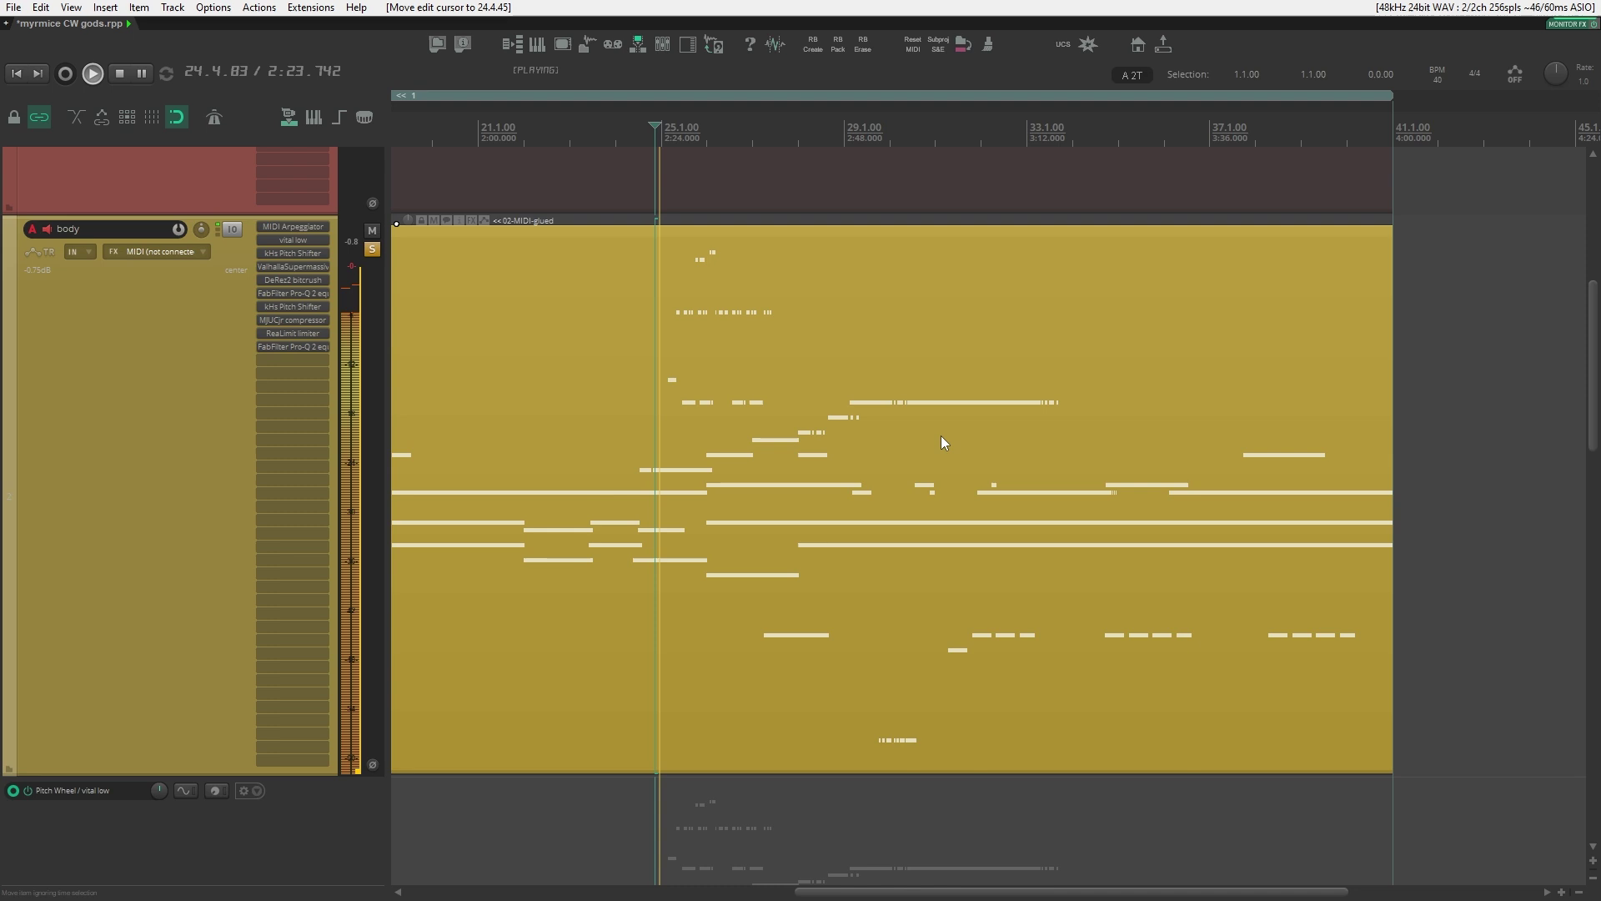
Step: Play the body track from 21.4.55, follow the chord changes and stuttered notes into bar 27, and stop playback
left_click(518, 126)
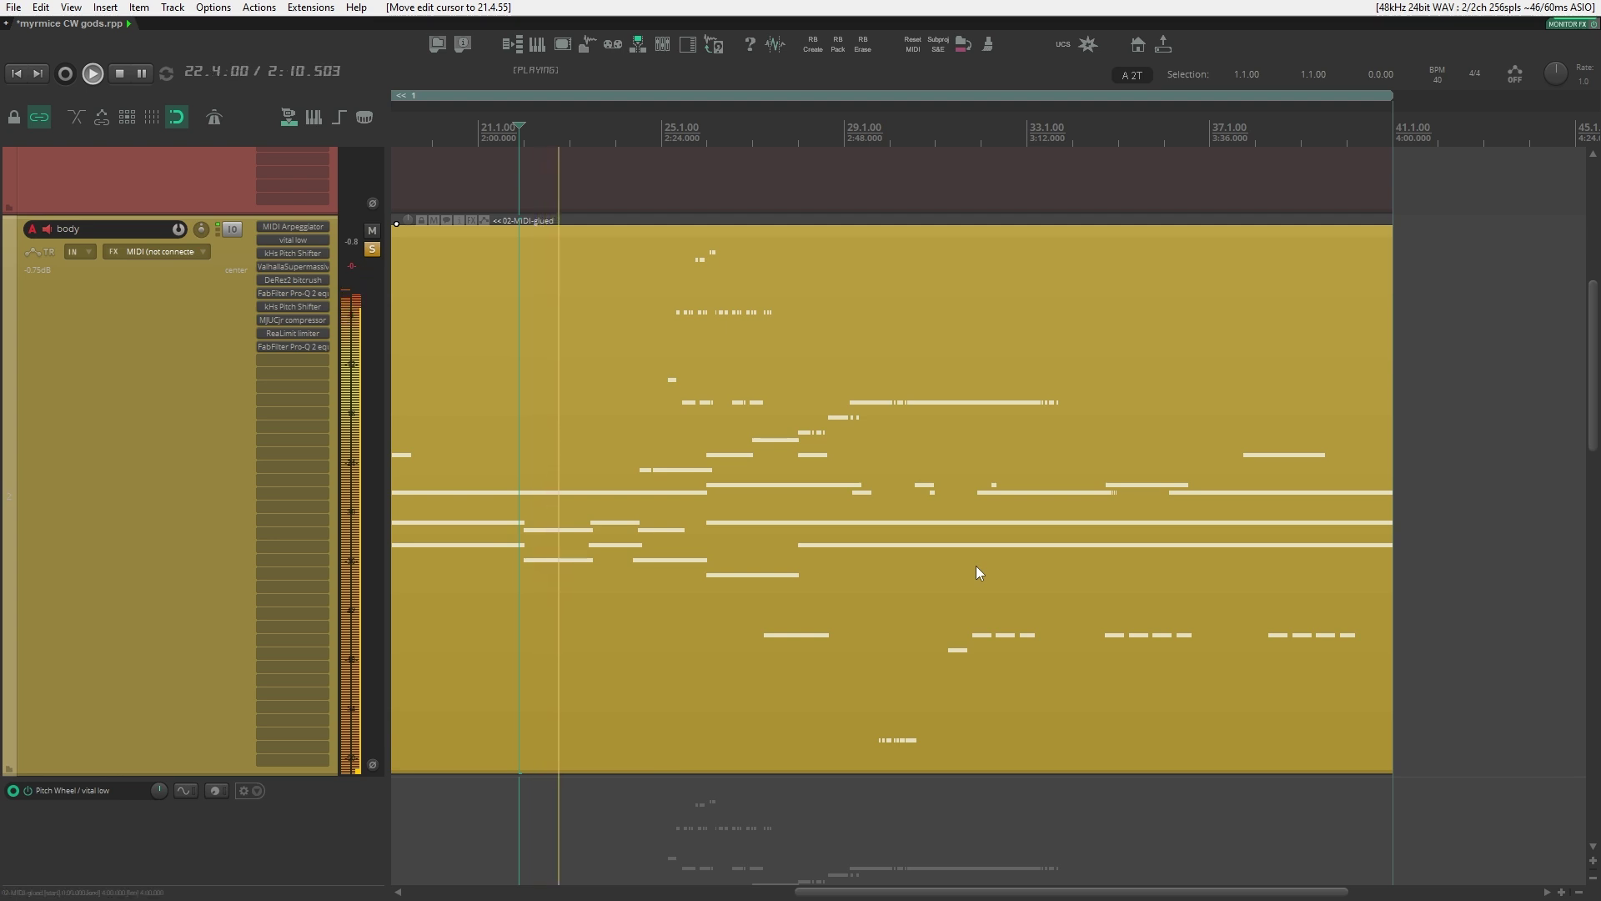
left_click_drag(577, 506, 734, 511)
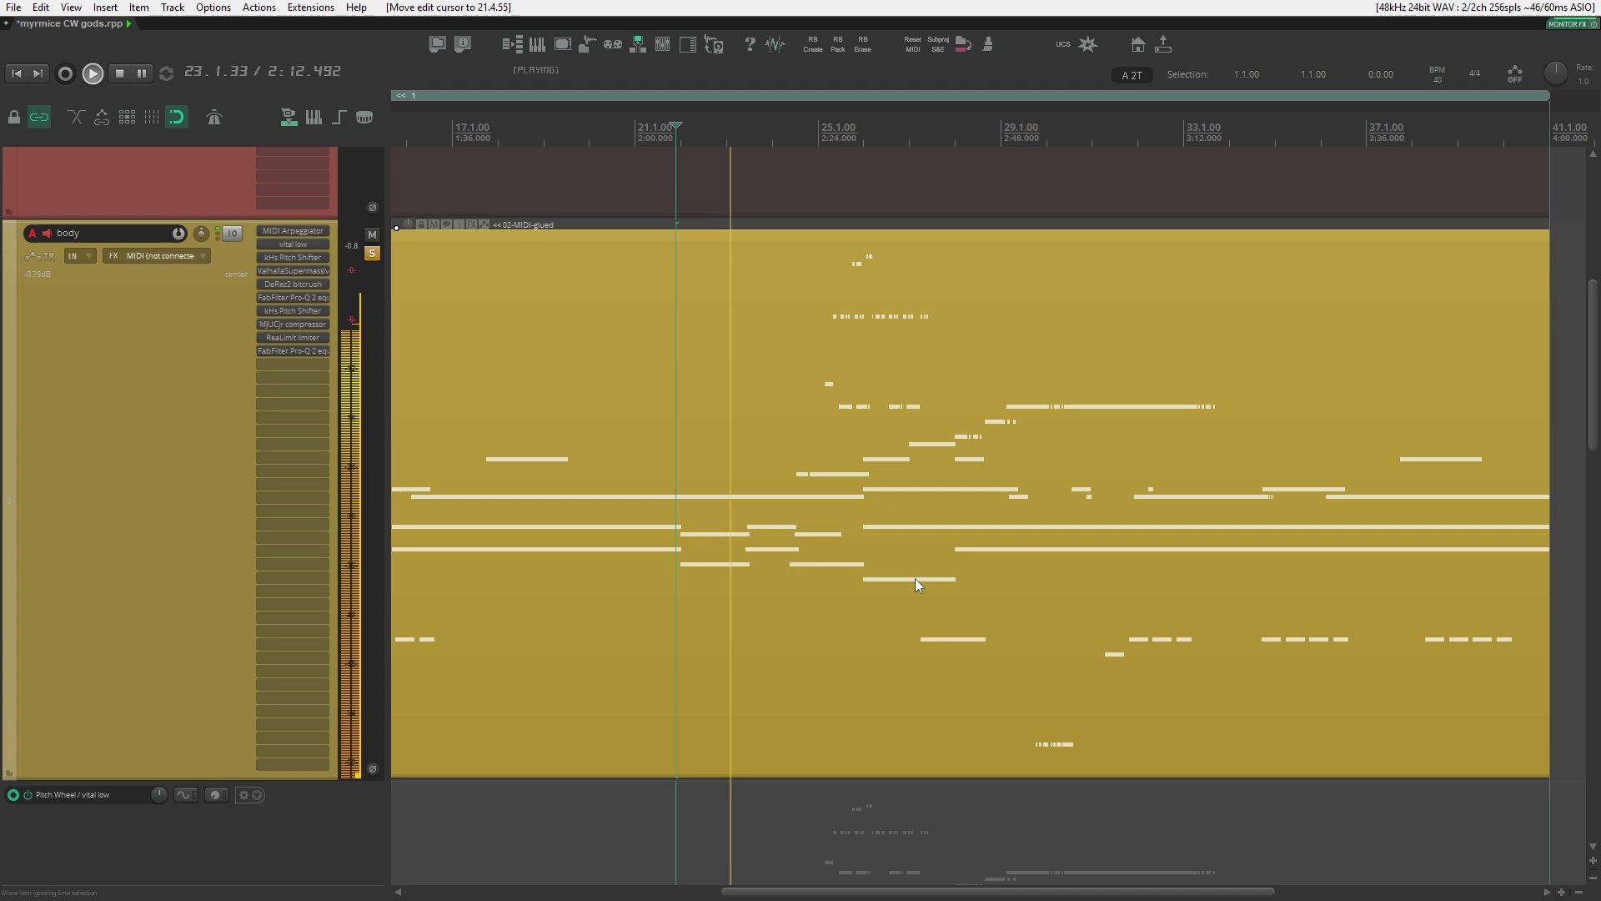
scroll(741, 589, "up", 3)
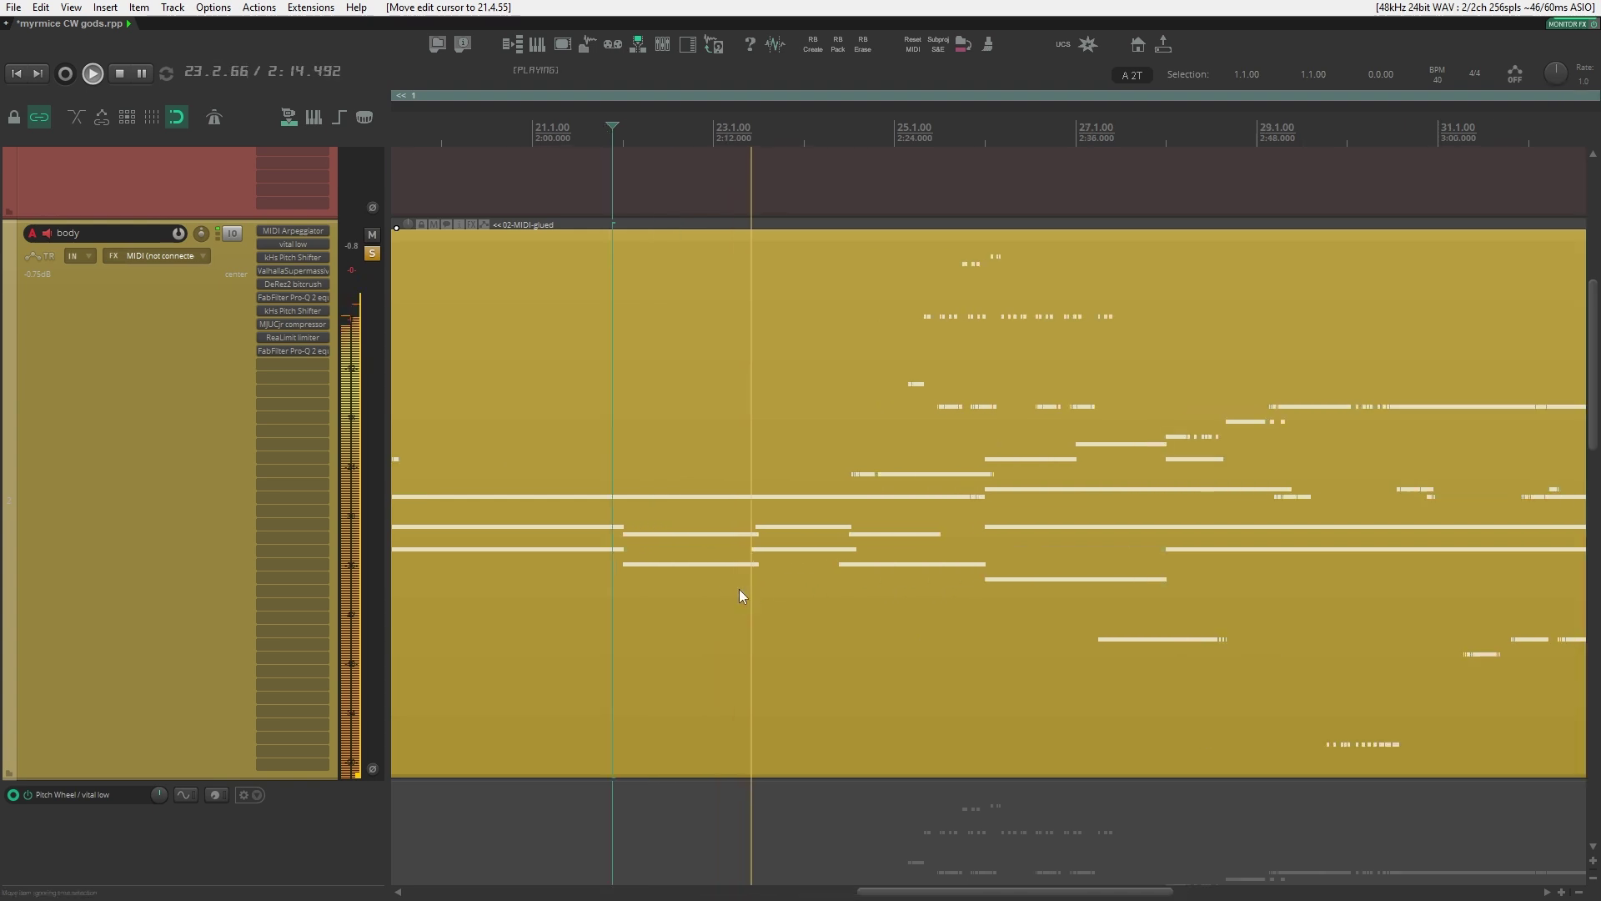
left_click_drag(1179, 540, 783, 601)
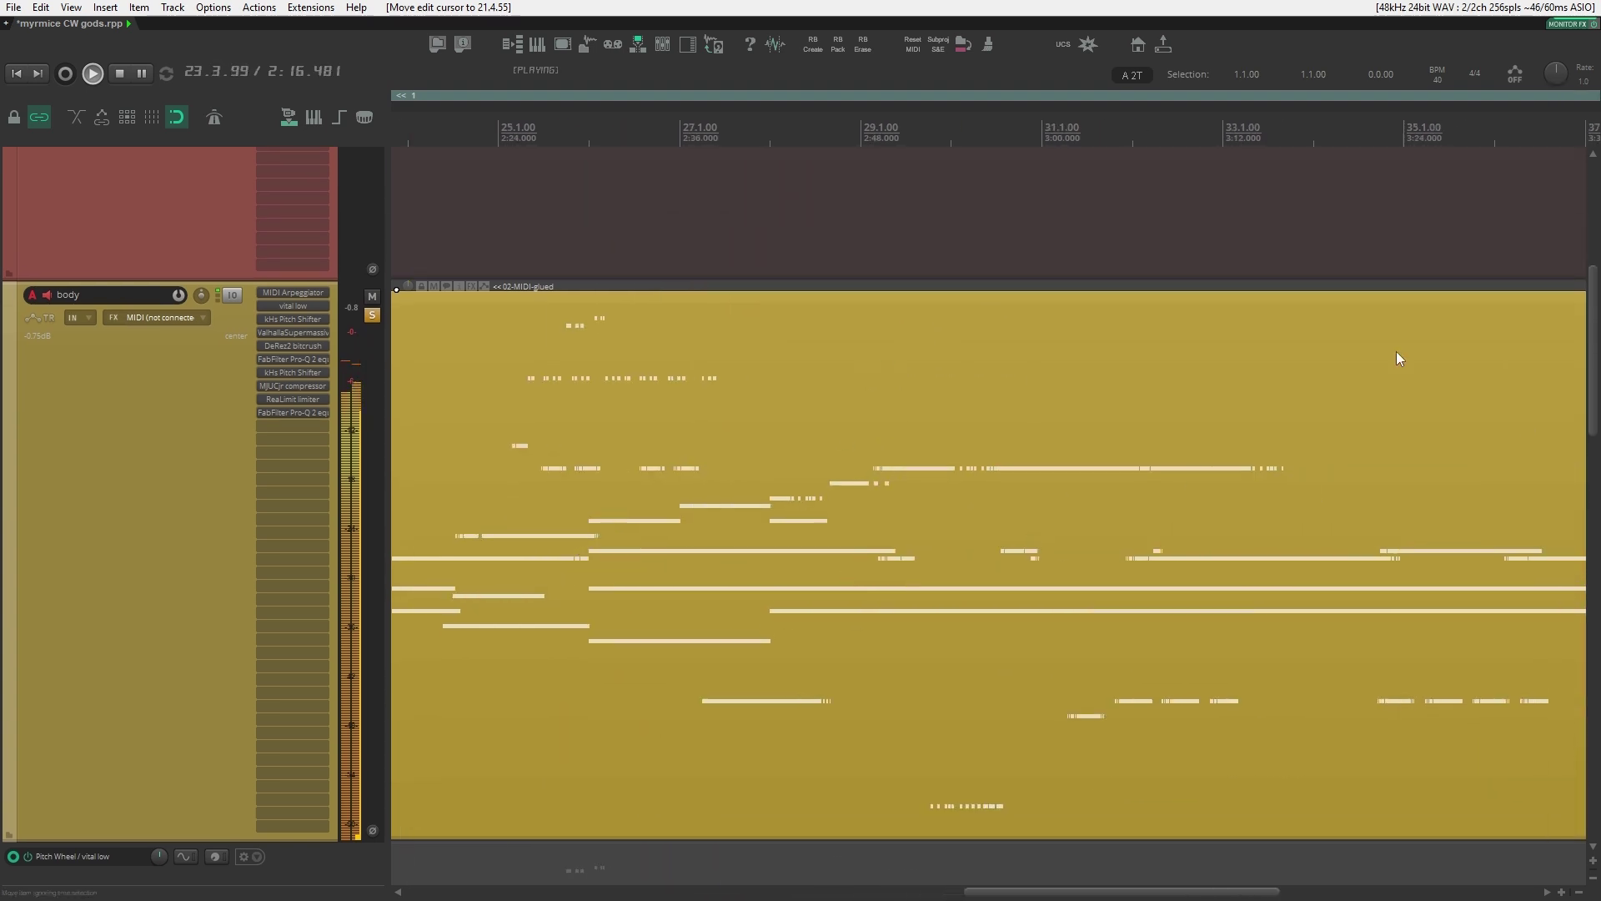
scroll(1146, 396, "down", 2)
scroll(823, 452, "down", 5)
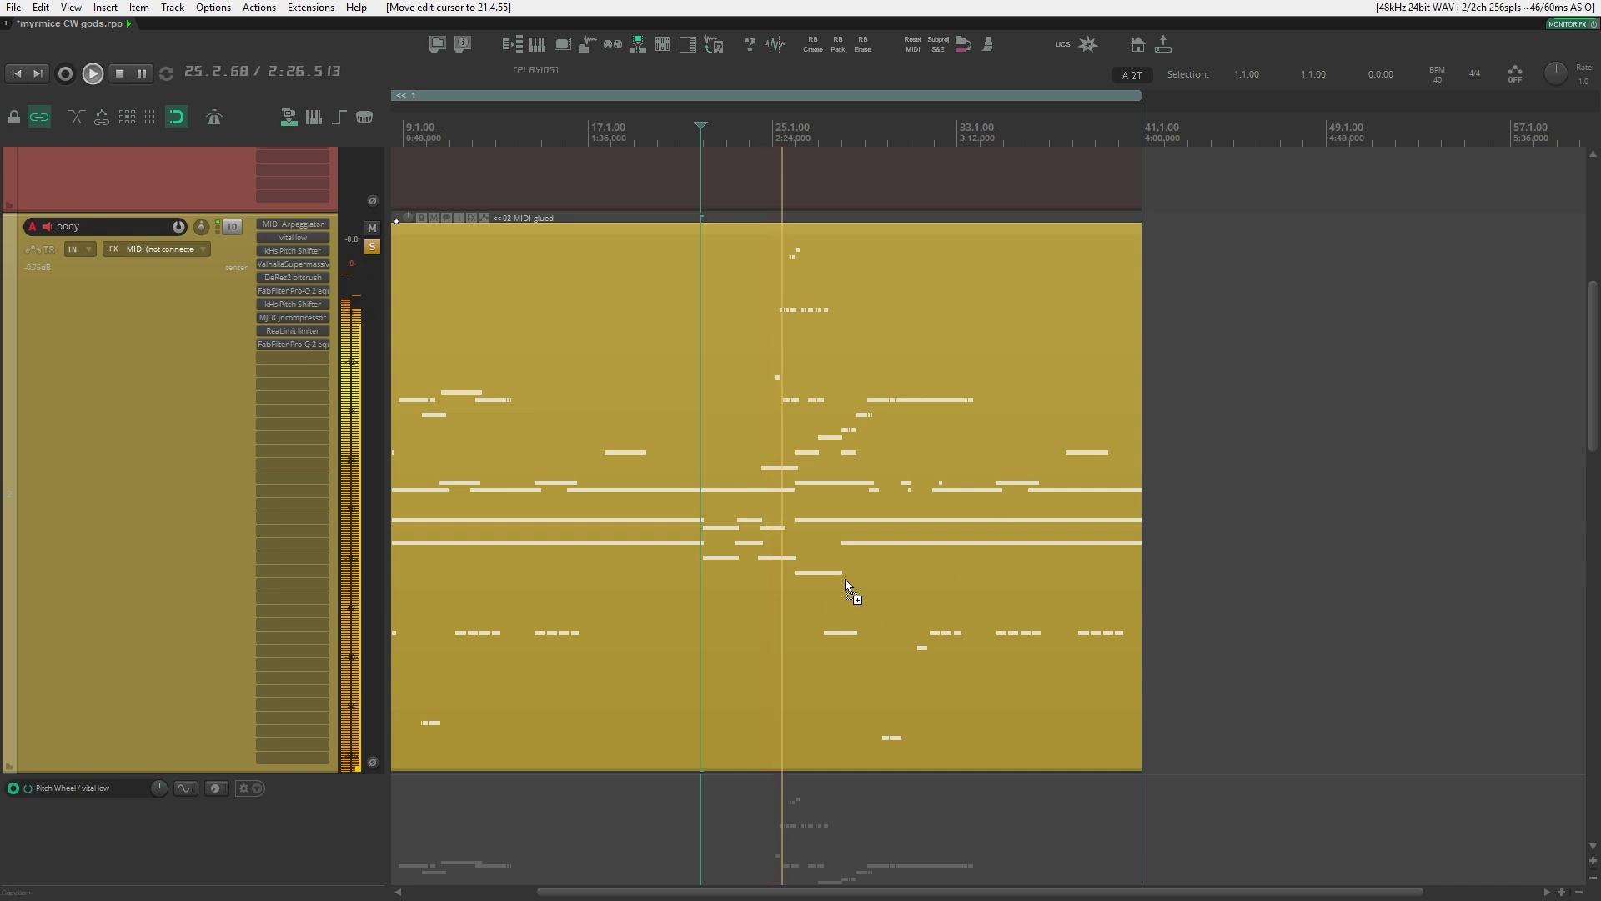
scroll(844, 579, "up", 5)
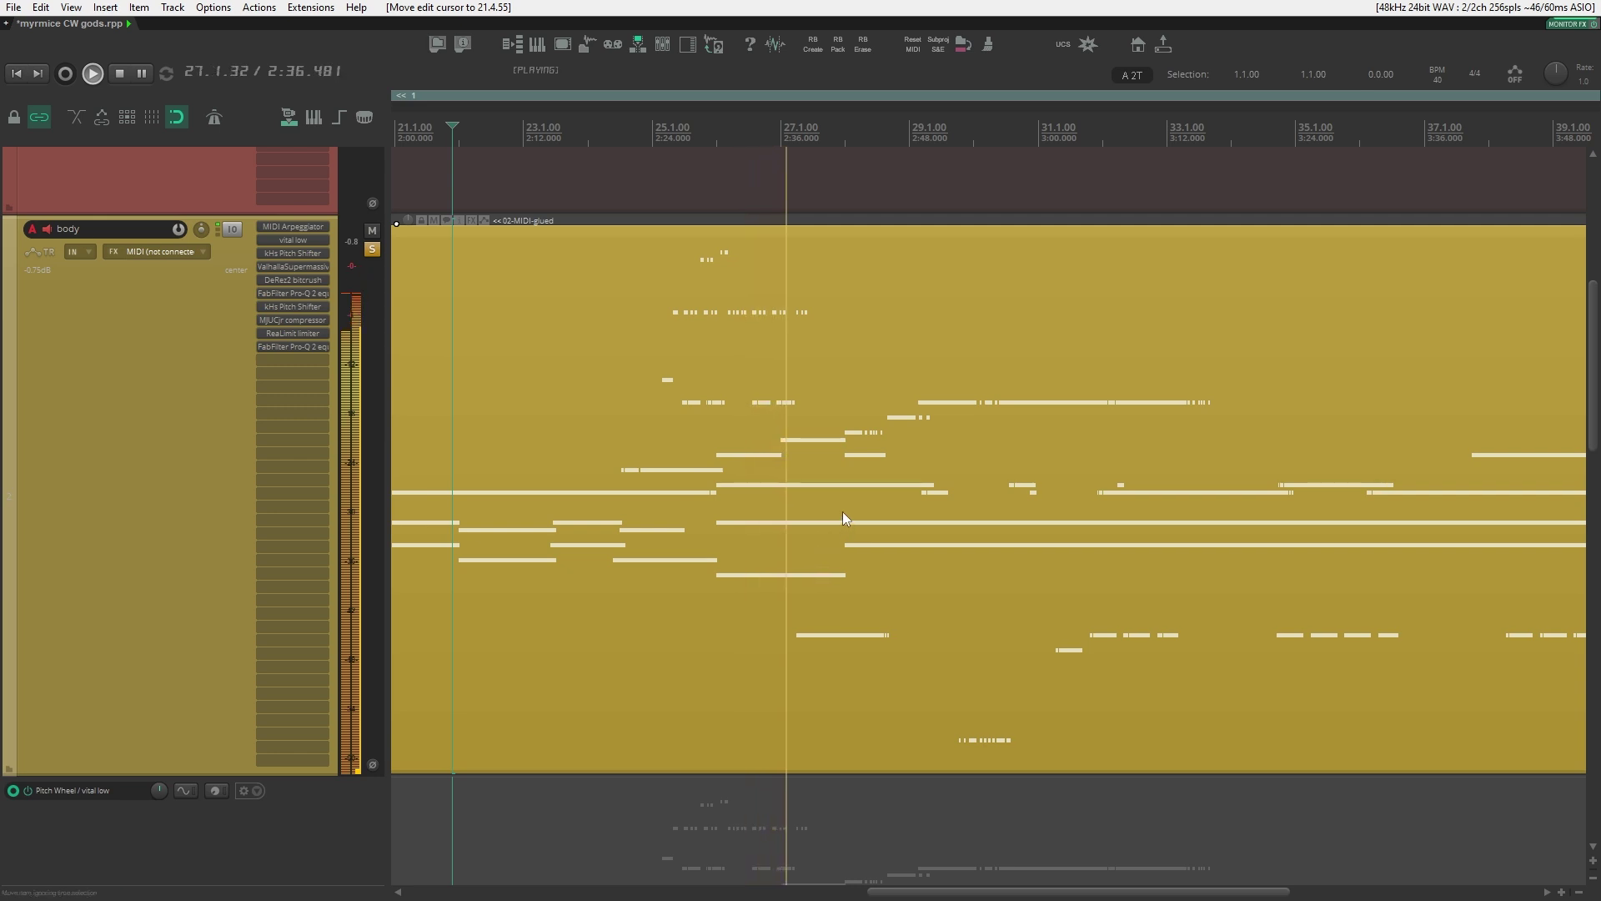
scroll(842, 512, "down", 3)
scroll(903, 473, "down", 3)
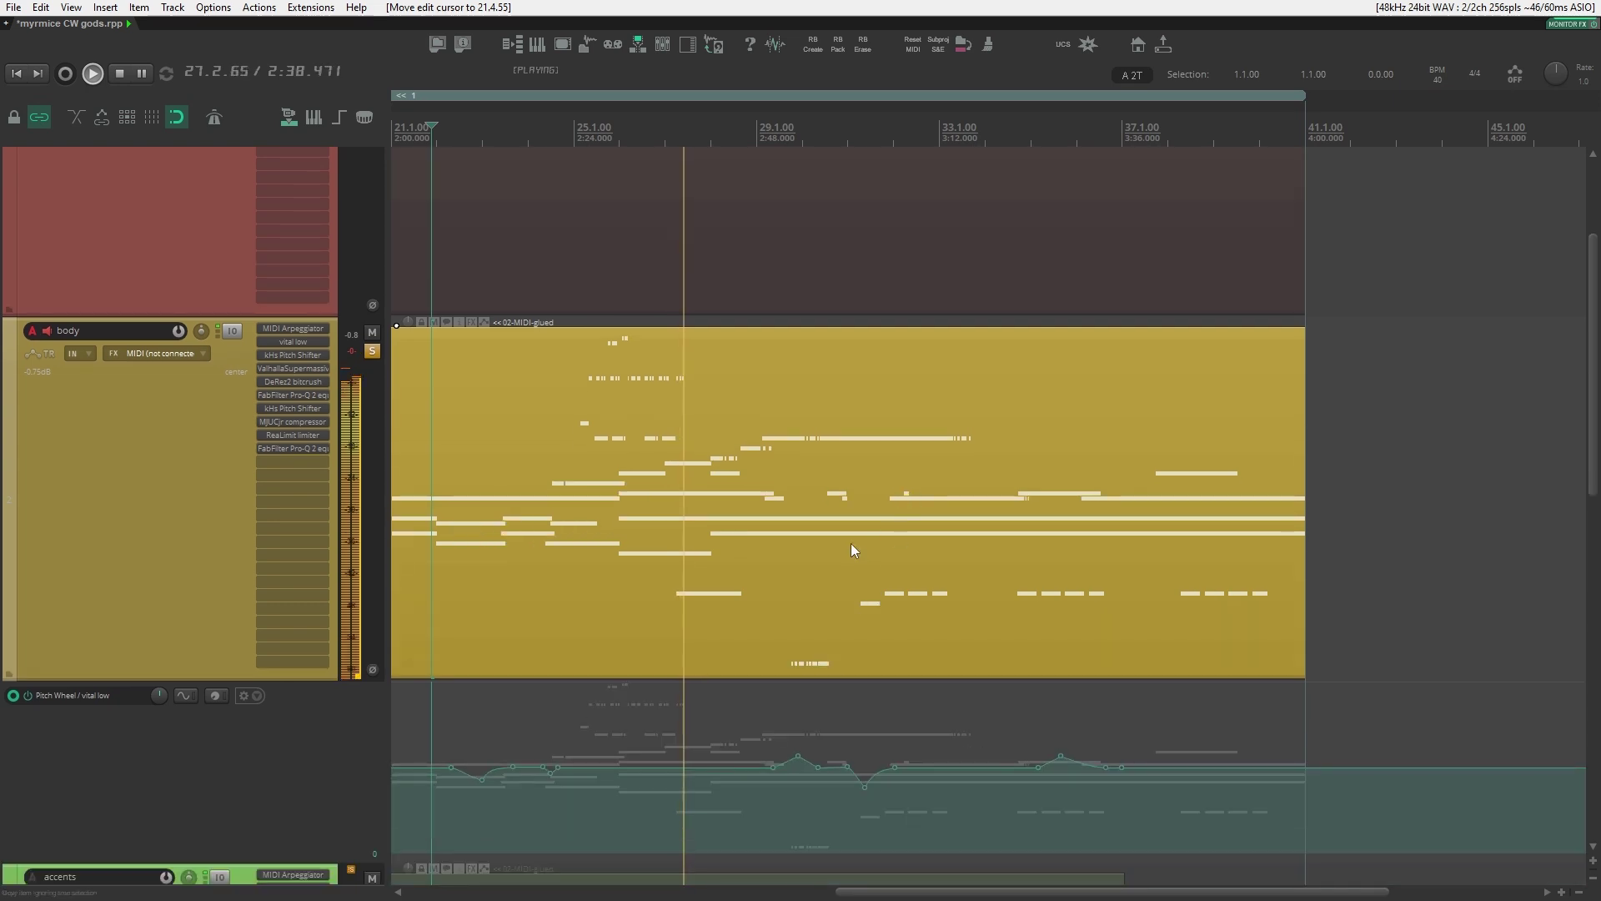
key("space")
Step: Select the accents track below the body track and solo it in place of body
left_click_drag(538, 603, 967, 443)
scroll(826, 470, "down", 2)
key("Down")
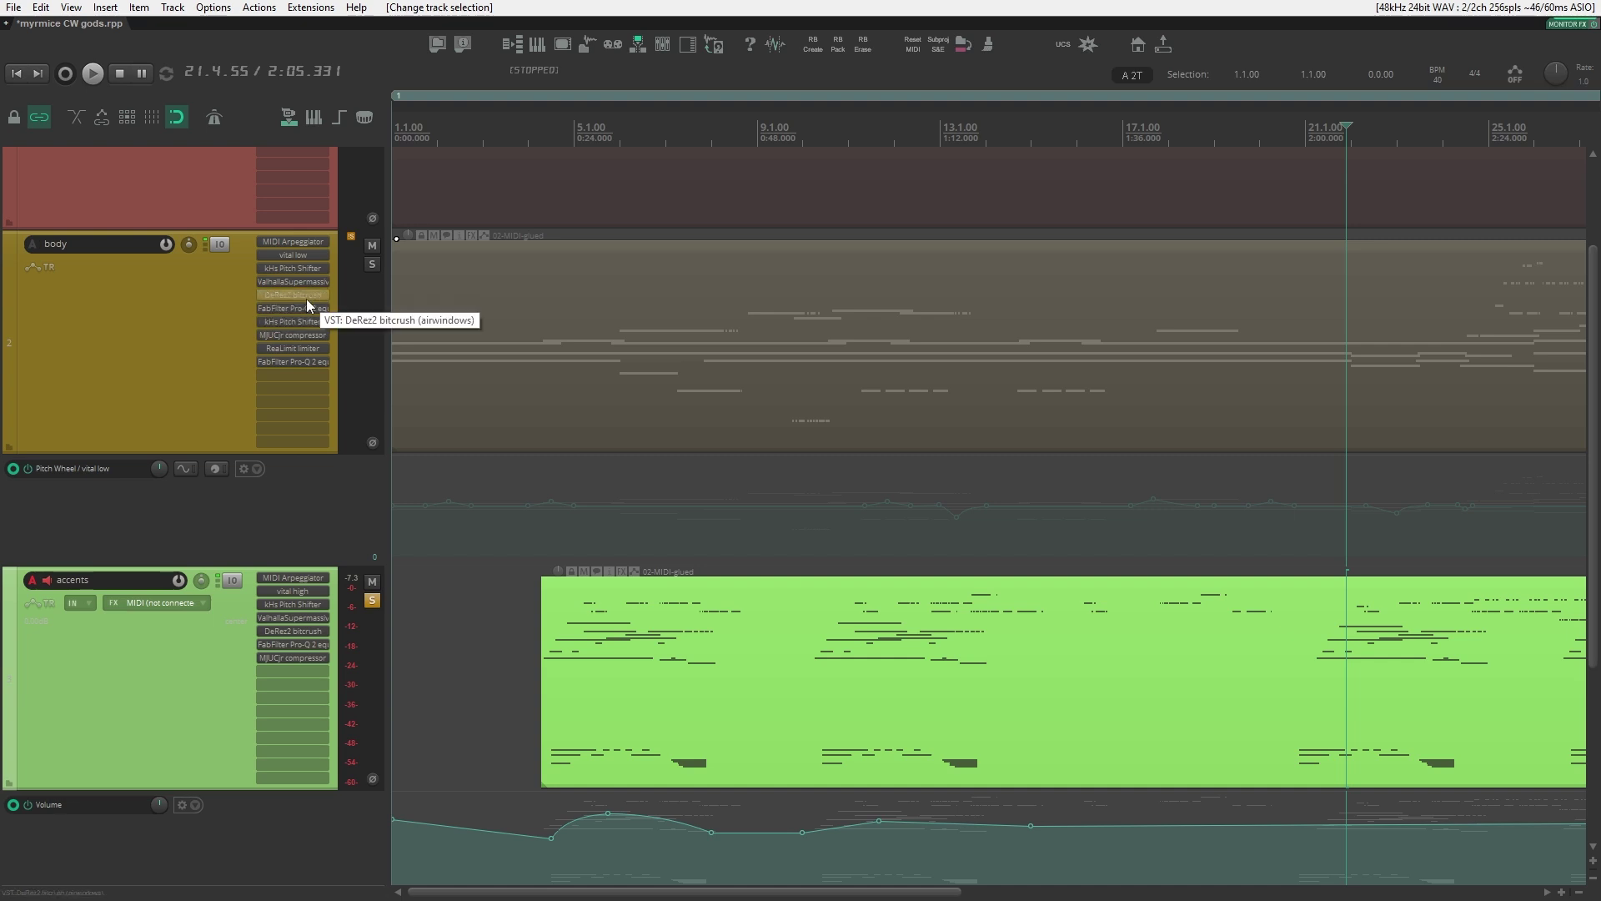
Step: Review the body track's DeRez2 bitcrush and second kHs Pitch Shifter settings, closing each plugin after viewing
left_click(307, 298)
left_click(307, 299)
left_click(309, 320)
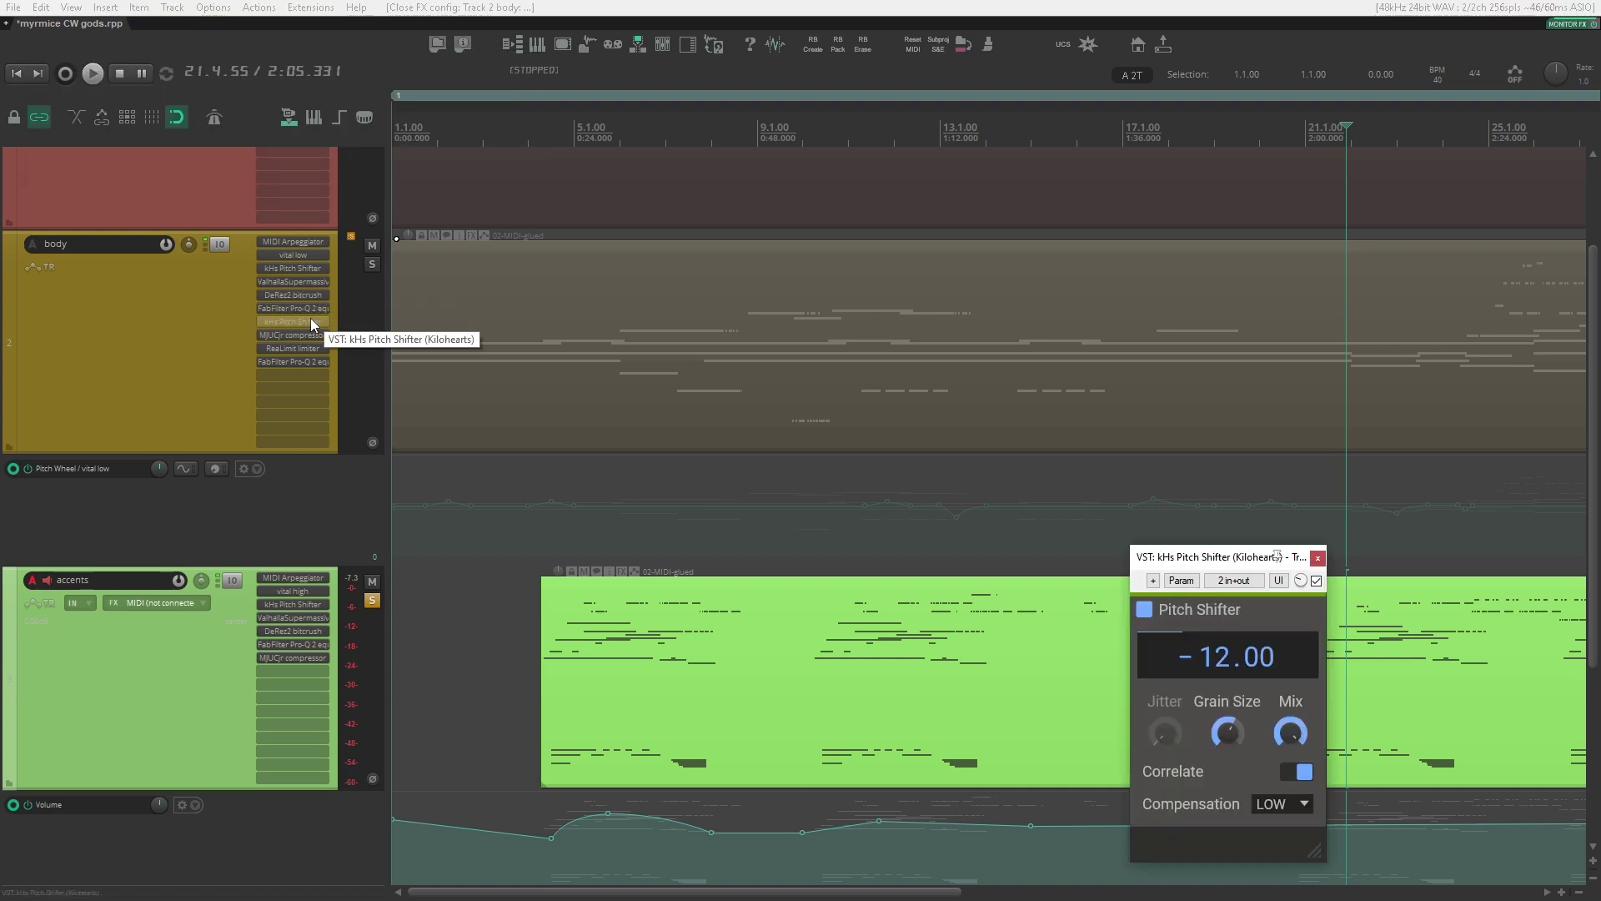
left_click(310, 318)
Step: Inspect the body track's MJUCjr compressor settings and close the plugin
left_click(308, 332)
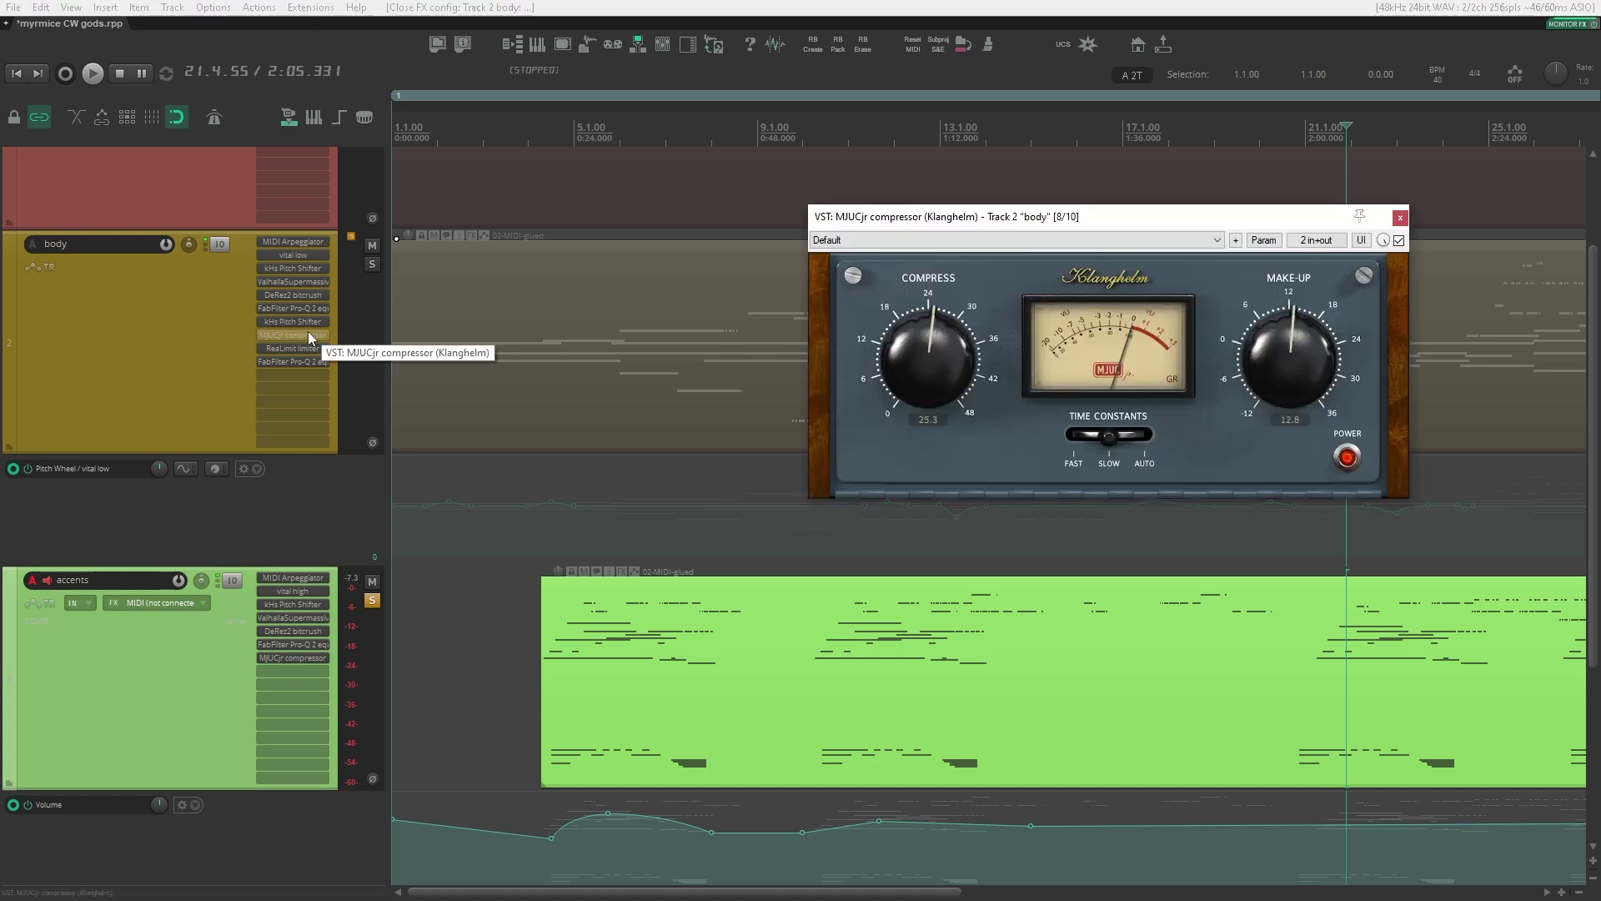
left_click_drag(927, 218, 762, 257)
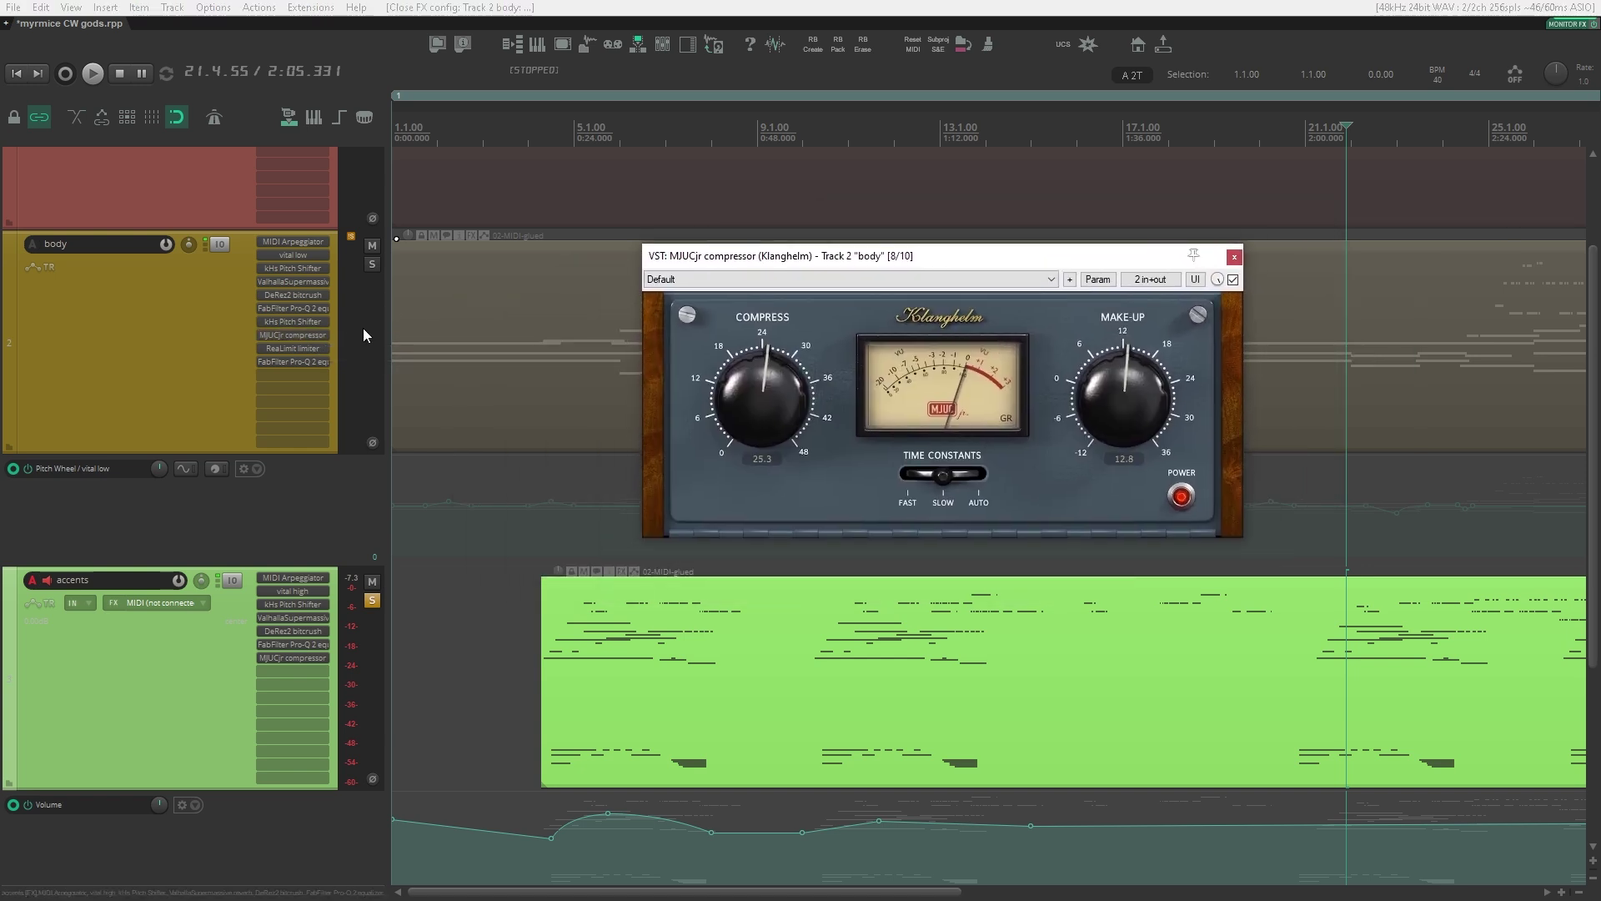
left_click(308, 335)
Step: Check the body track's ReaLimit limiter and the final FabFilter Pro-Q 2 equalizer, closing each after viewing
left_click(302, 350)
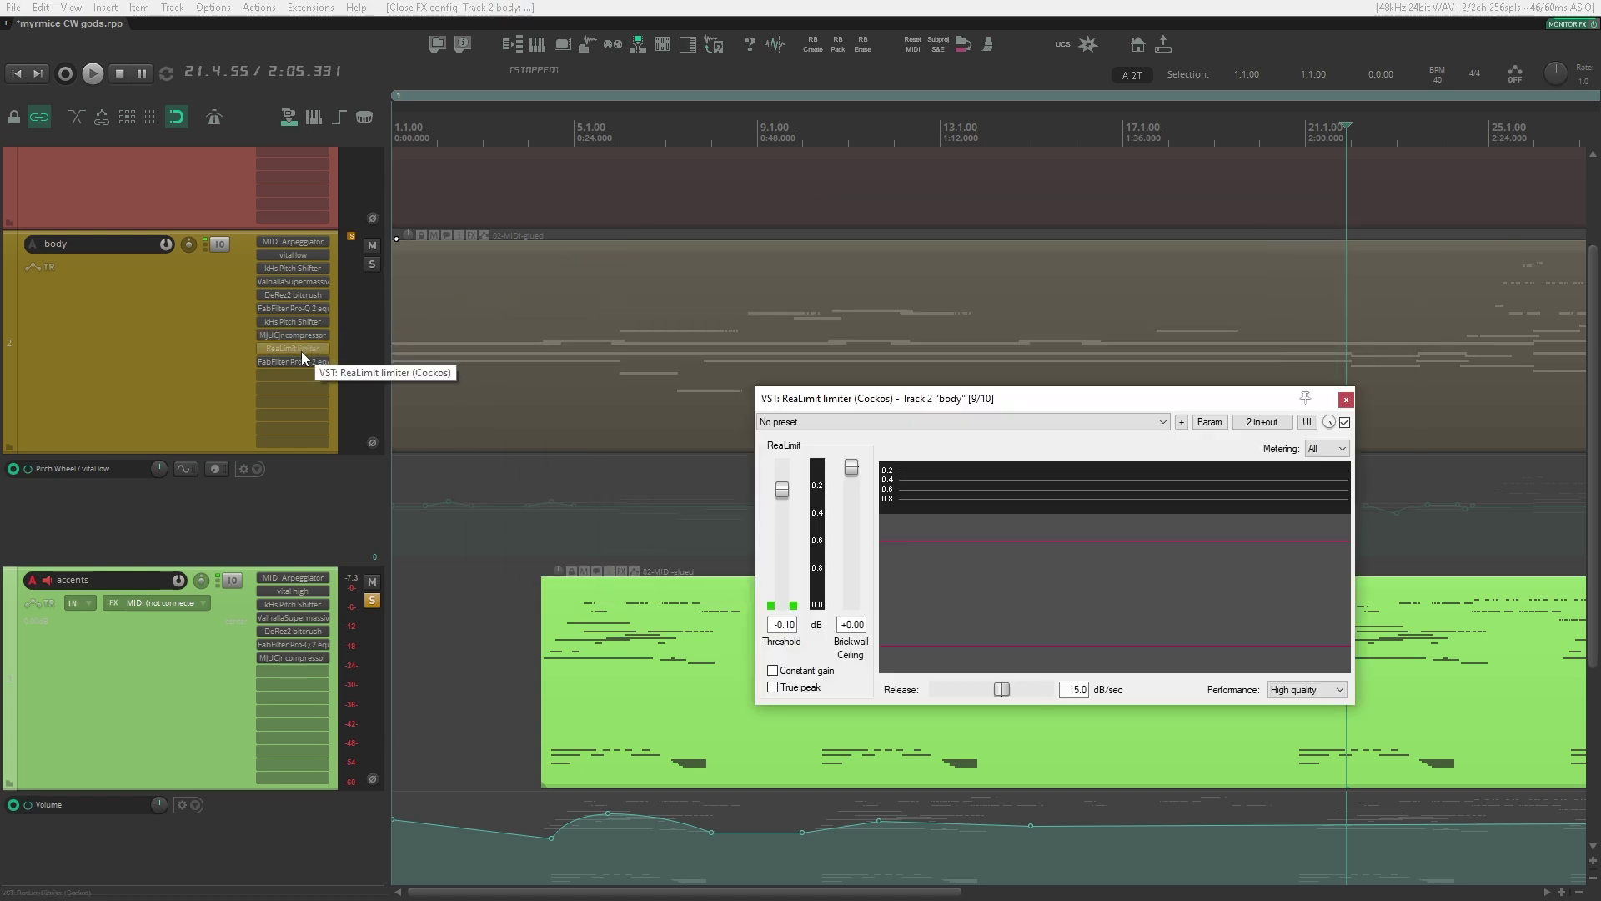
left_click(302, 352)
left_click(297, 363)
left_click(727, 53)
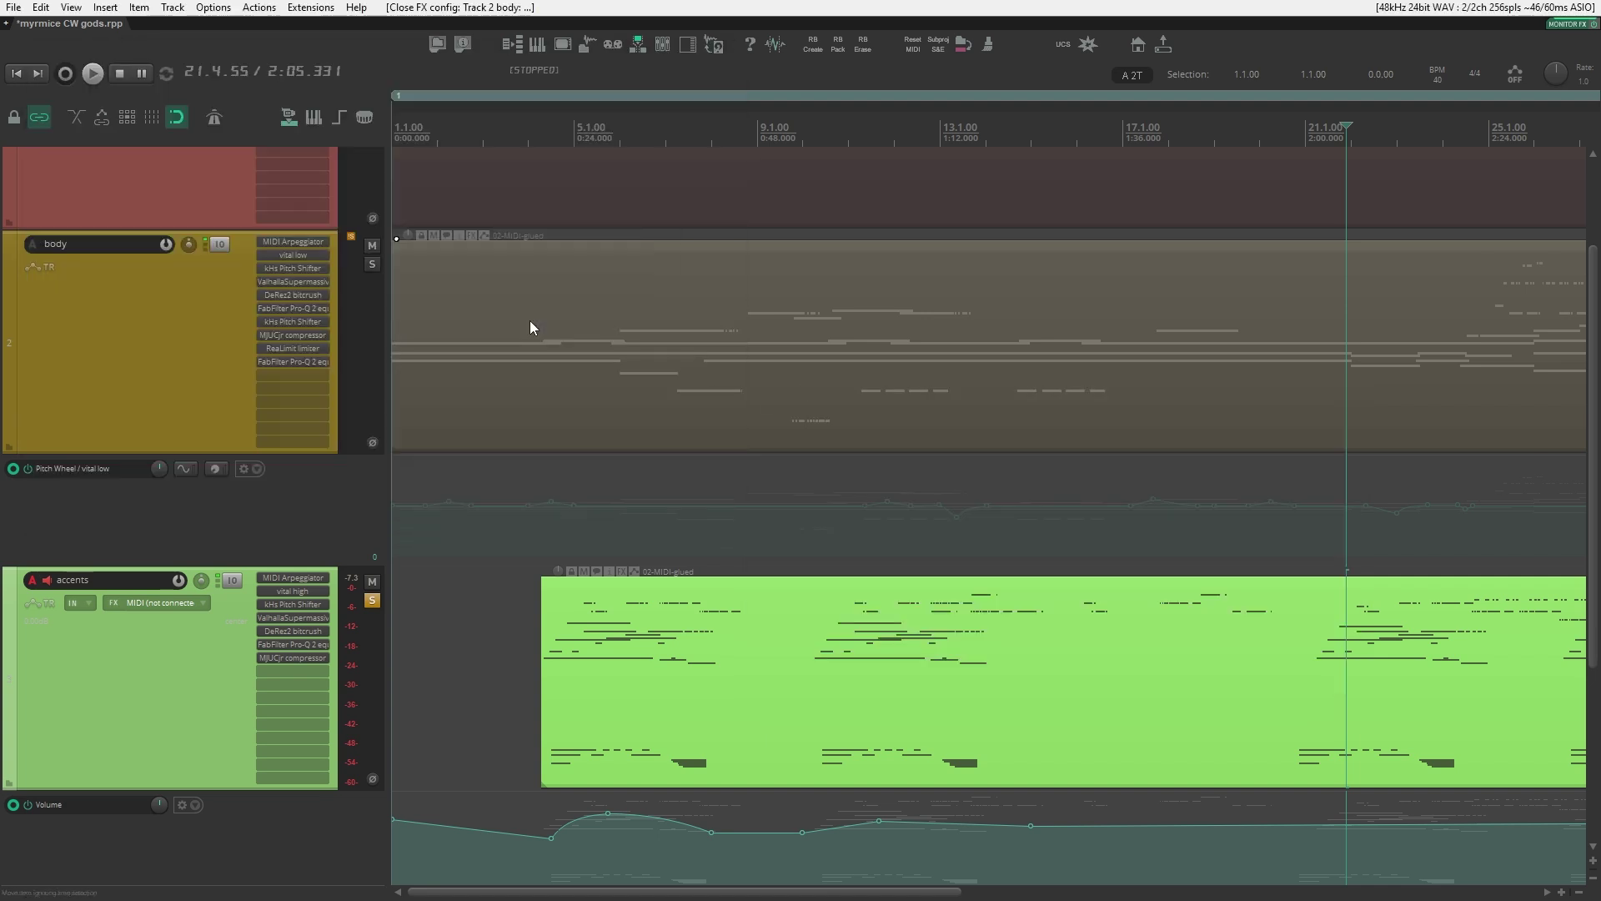
left_click(292, 358)
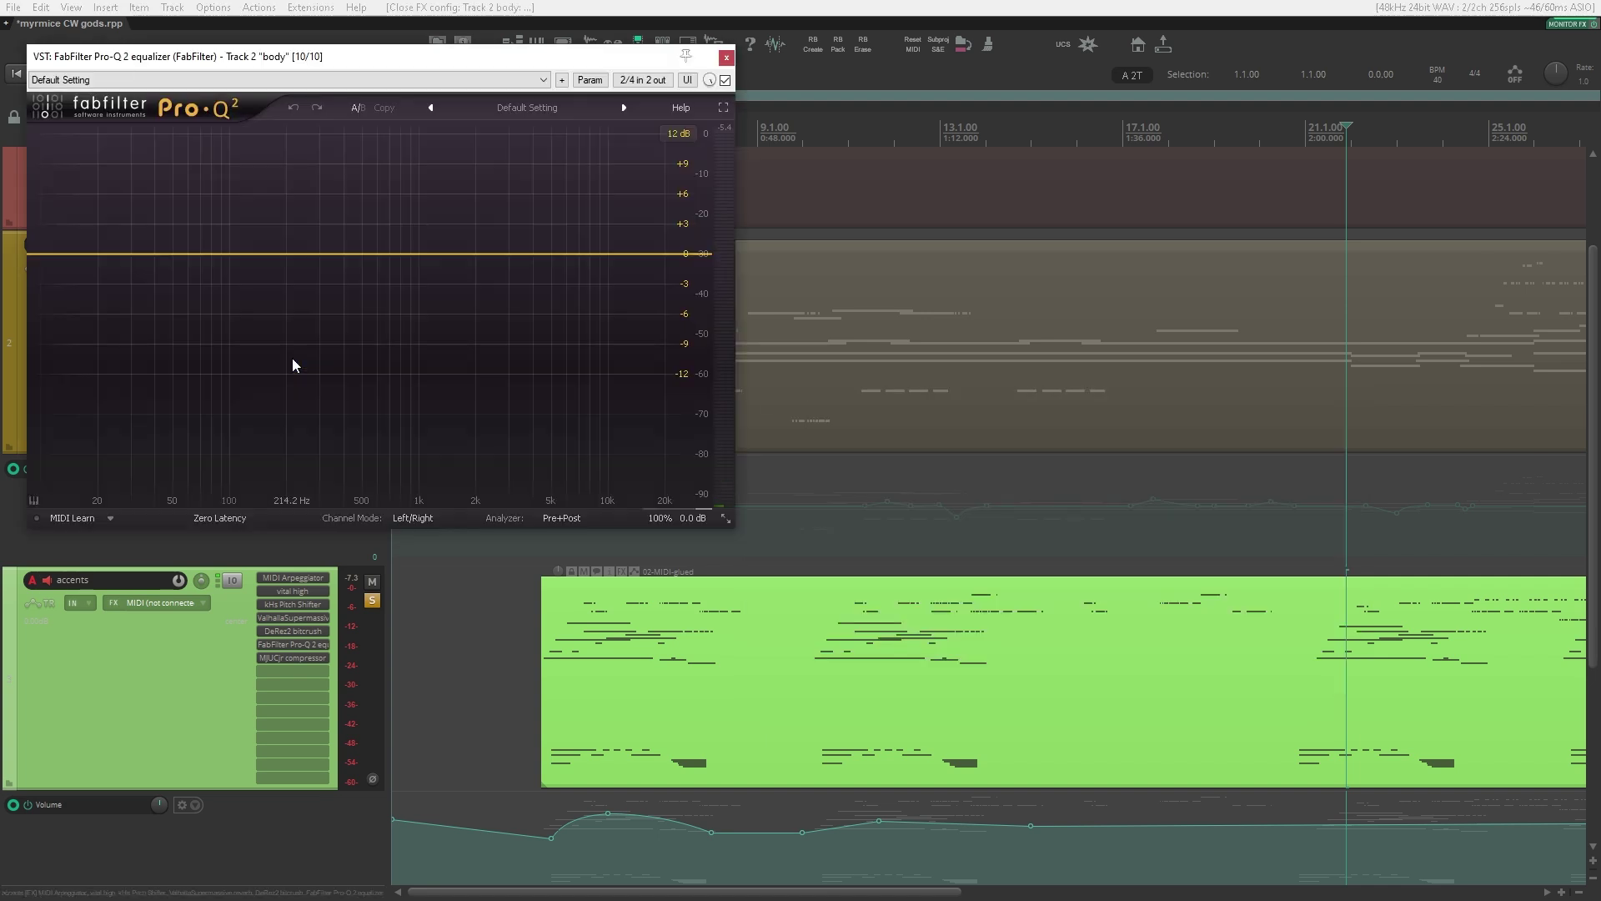
key("Escape")
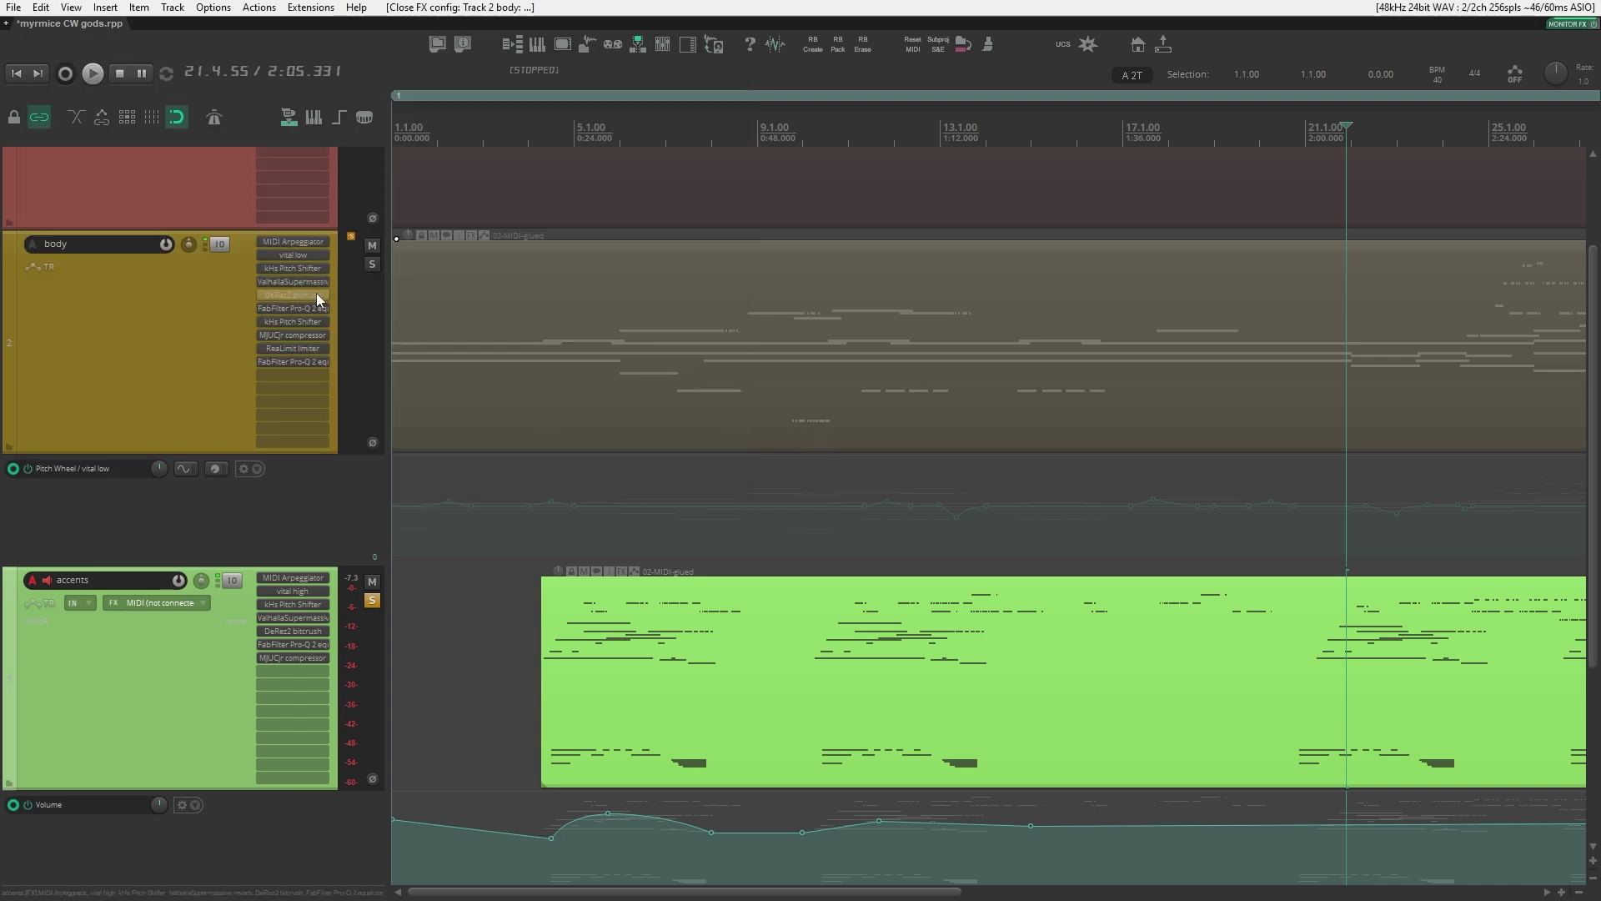
Step: Set the mix of the body track's ValhallaSupermassive reverb to 19.1 % and close the plugin
left_click(276, 279)
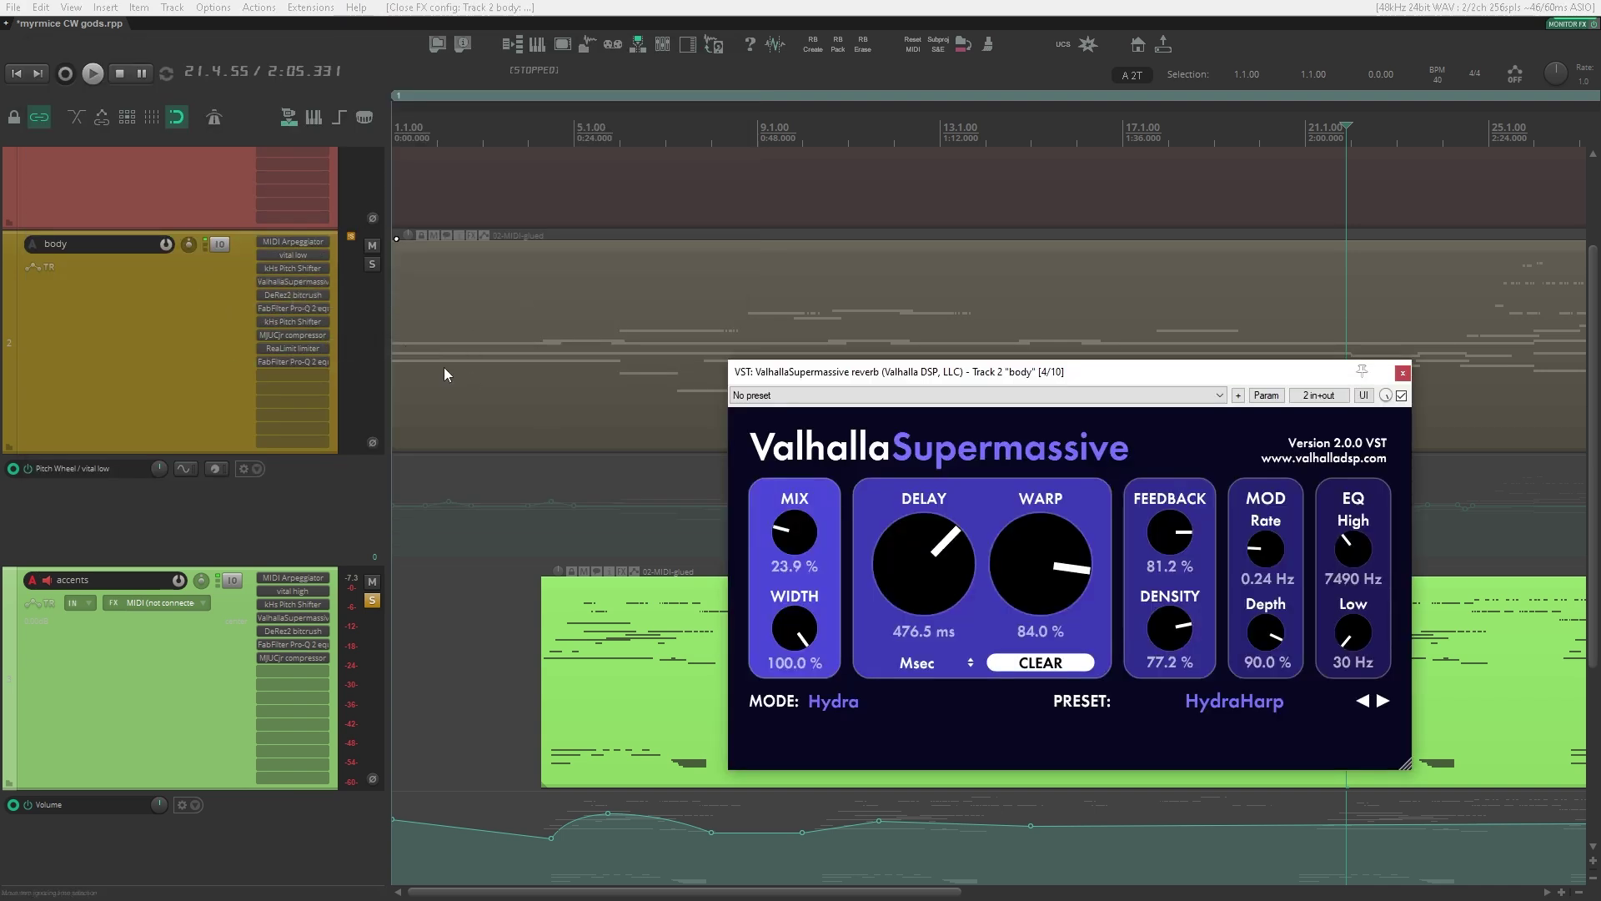
left_click_drag(843, 374, 663, 305)
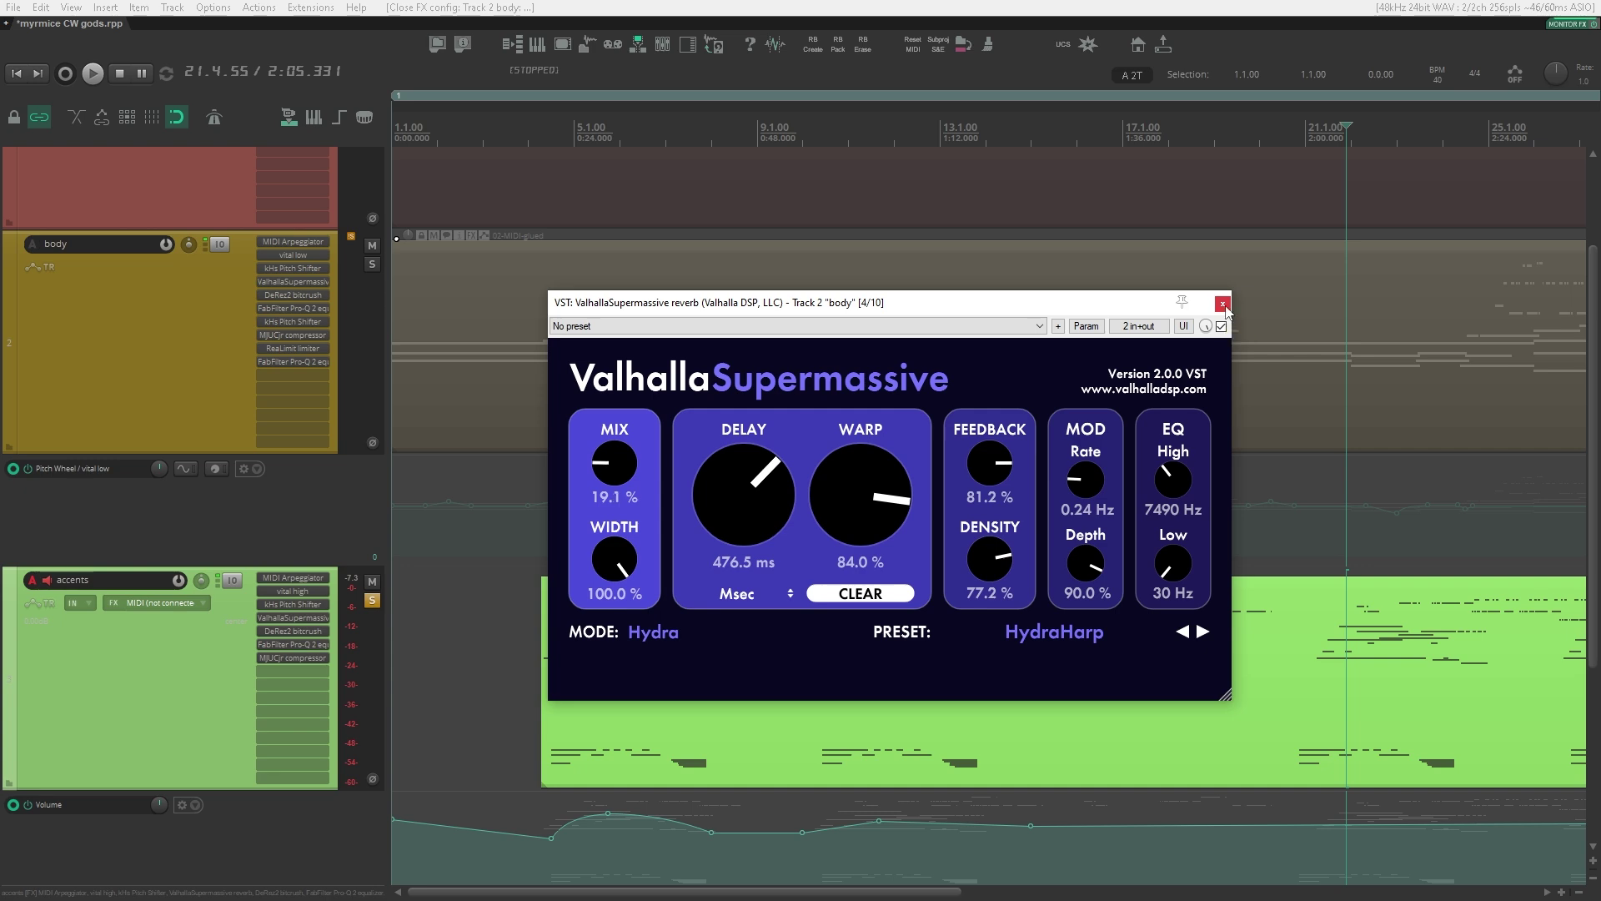
left_click(1223, 304)
scroll(631, 464, "down", 5)
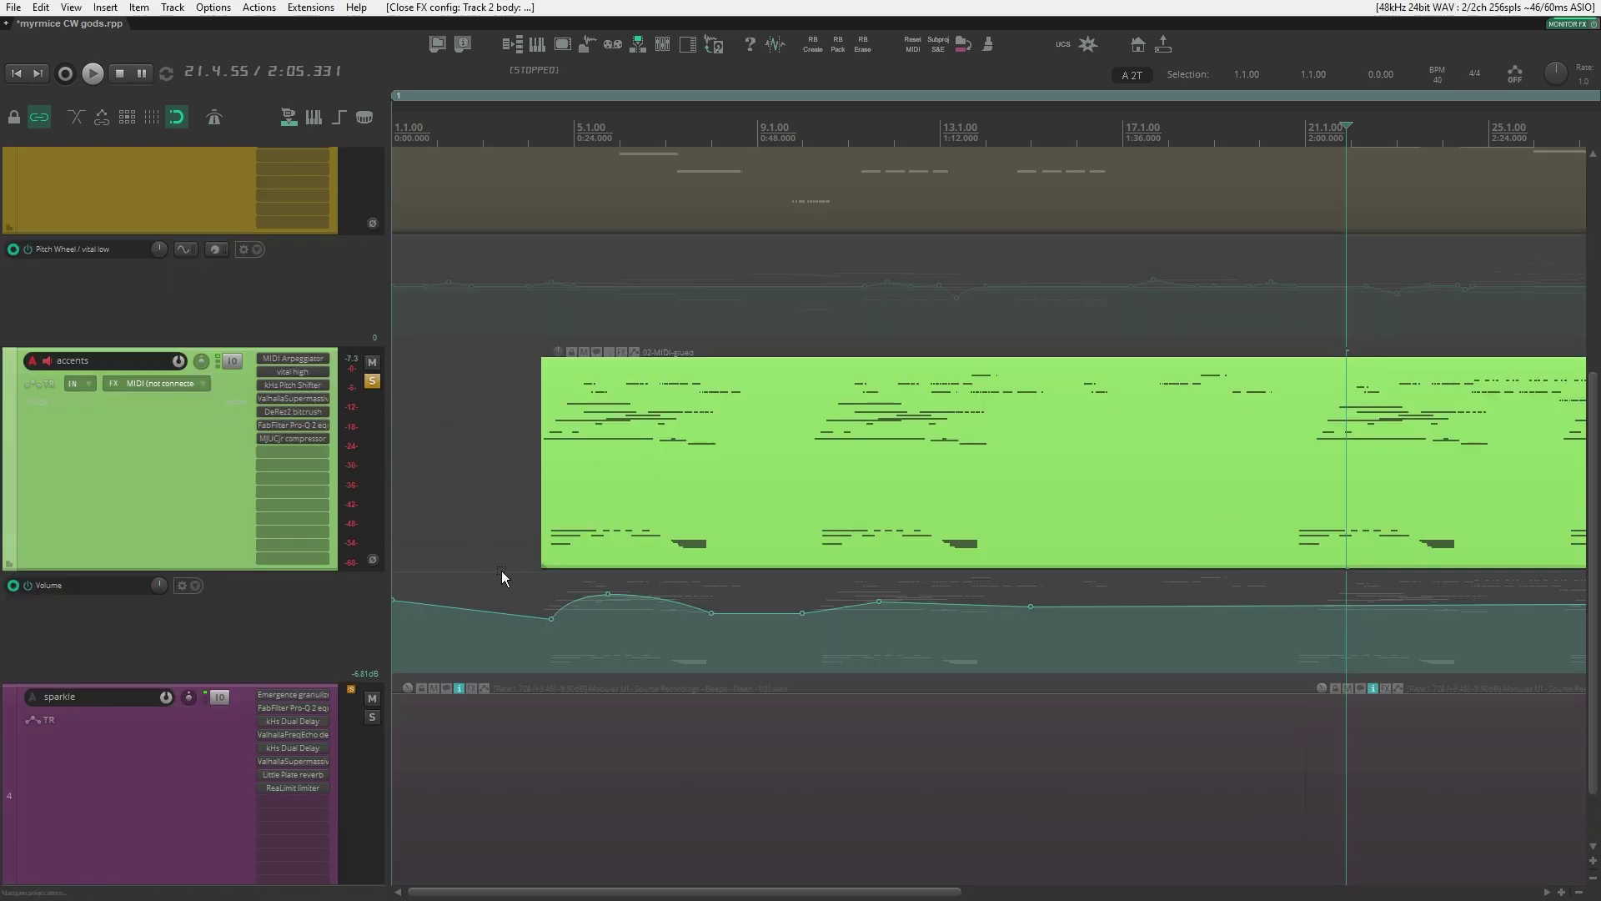
scroll(500, 352, "up", 5)
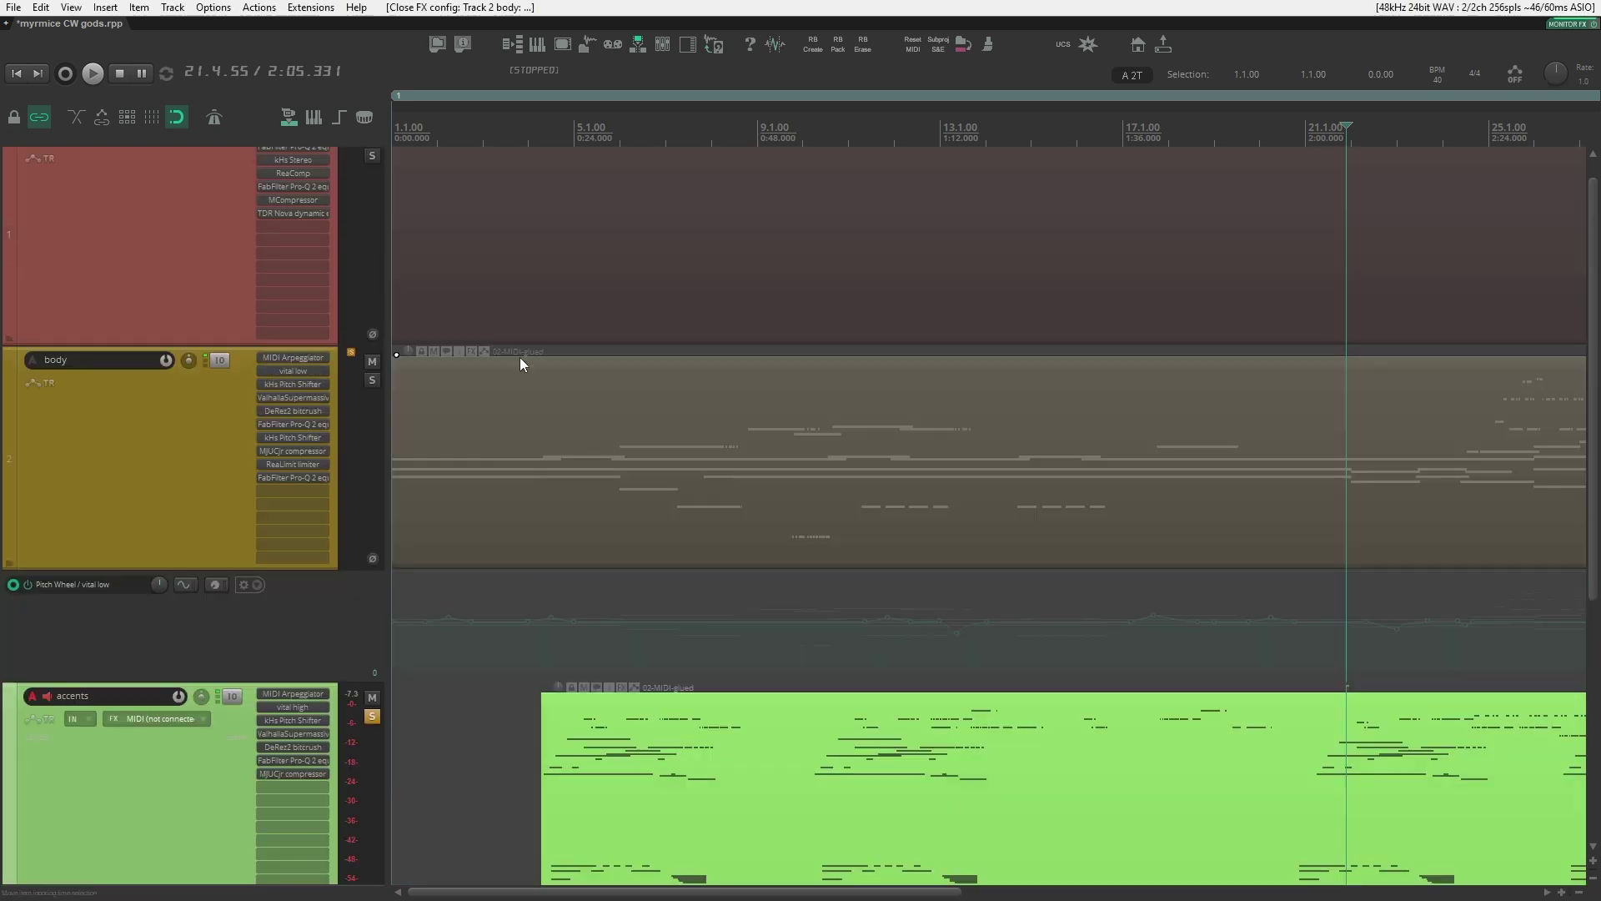
Step: Inspect the accents track's FabFilter Pro-Q 2 equalizer curve and close the plugin
left_click(90, 340)
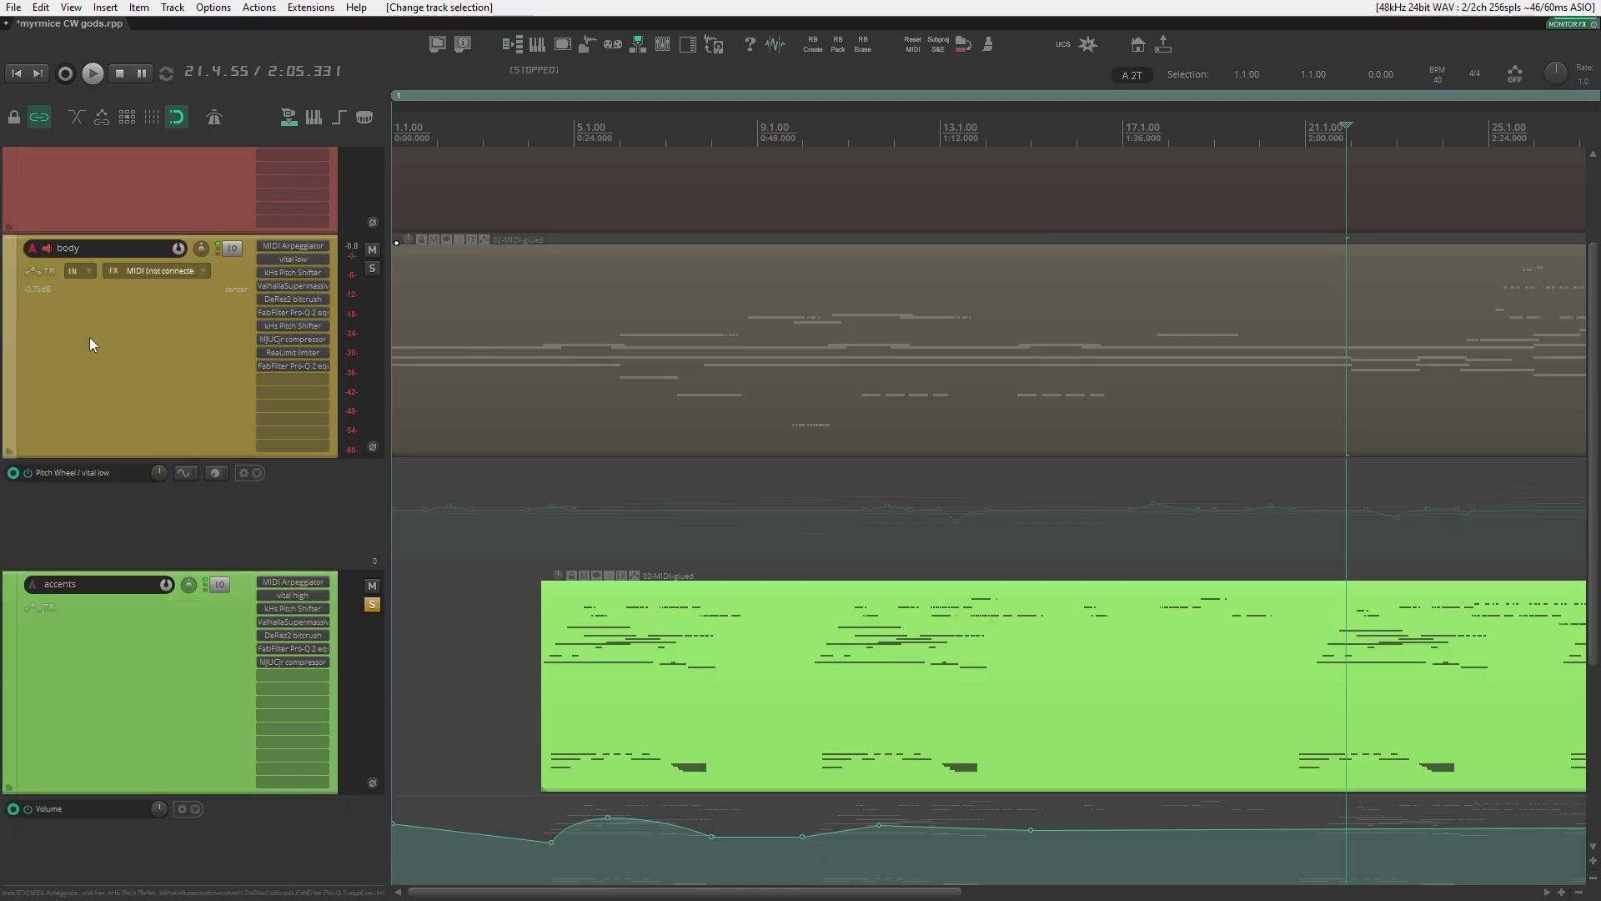
left_click(197, 682)
scroll(554, 533, "down", 6)
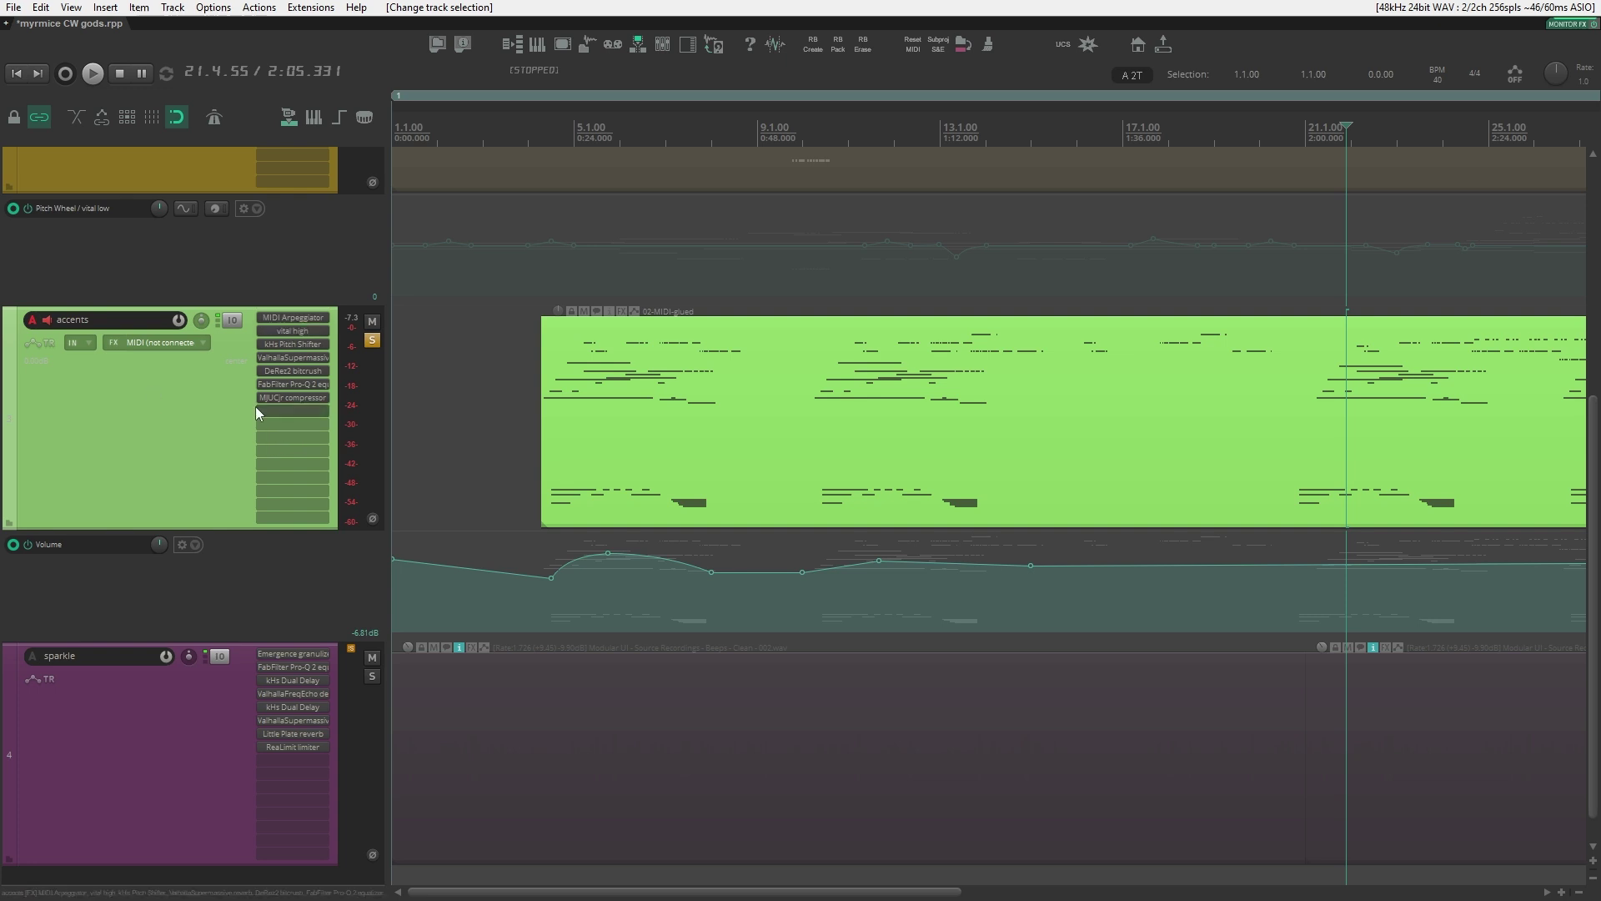
scroll(542, 402, "up", 5)
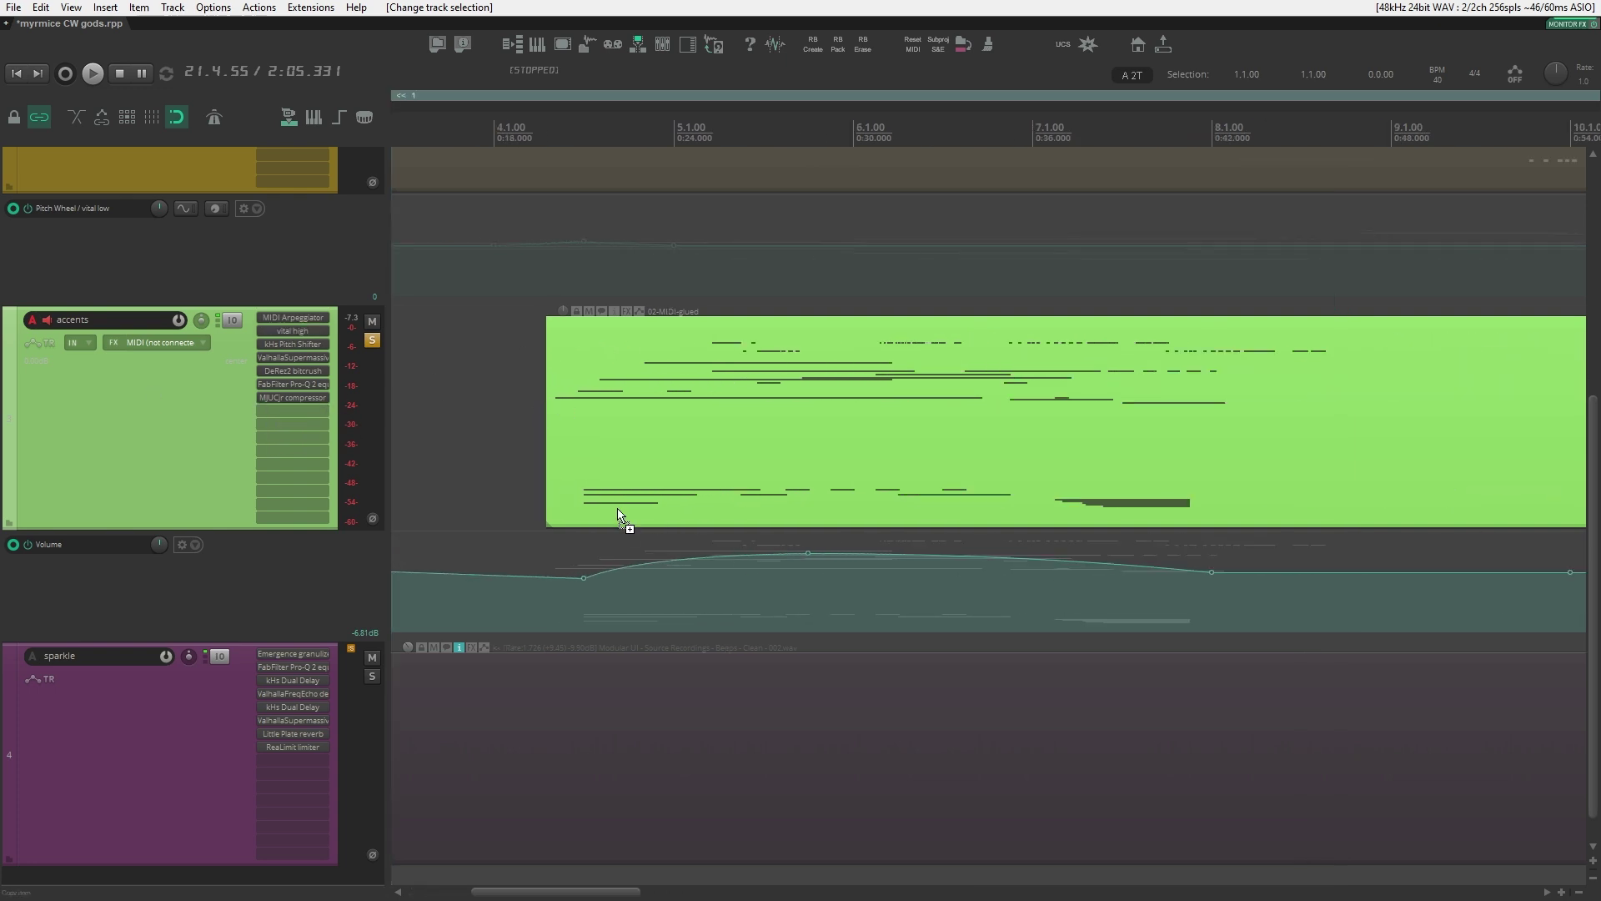
scroll(615, 513, "down", 1)
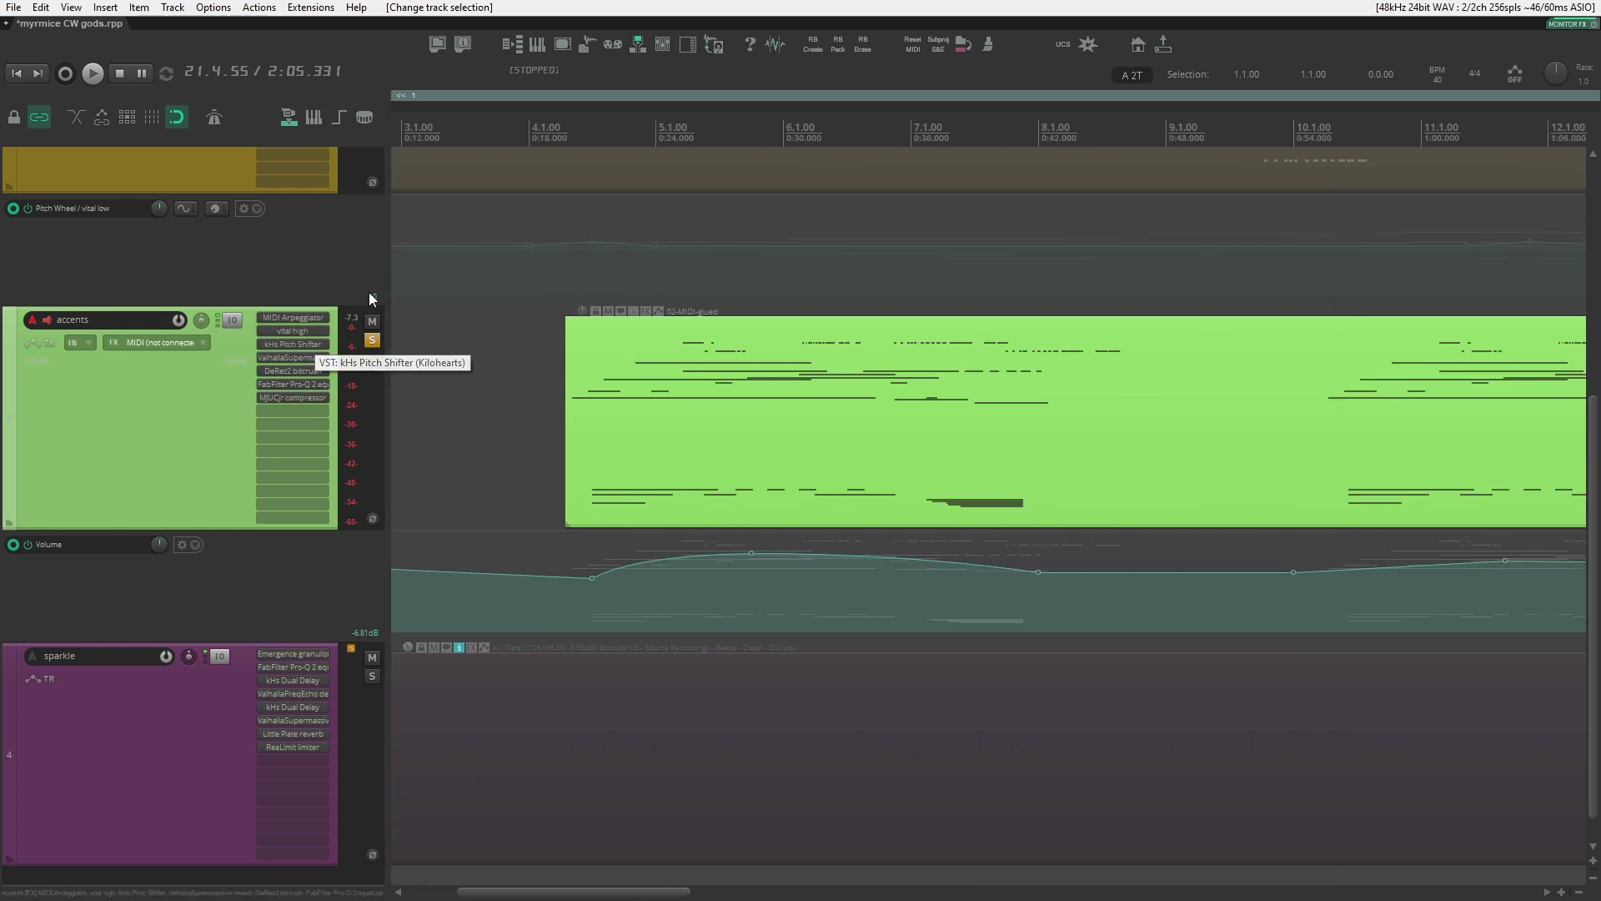
left_click(292, 384)
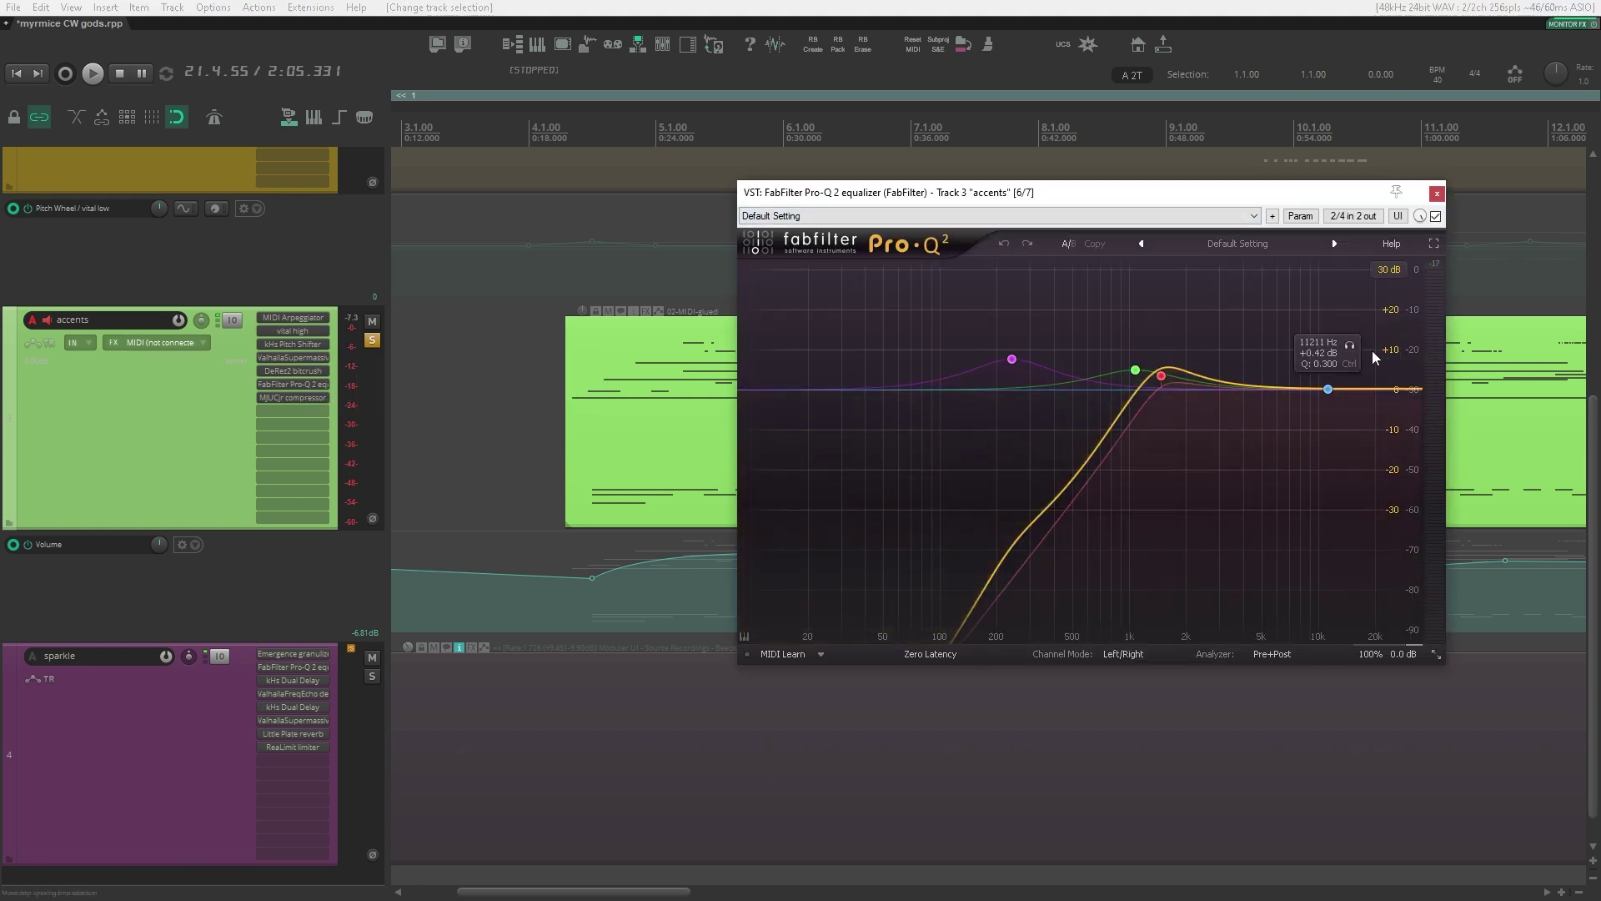
left_click(1437, 194)
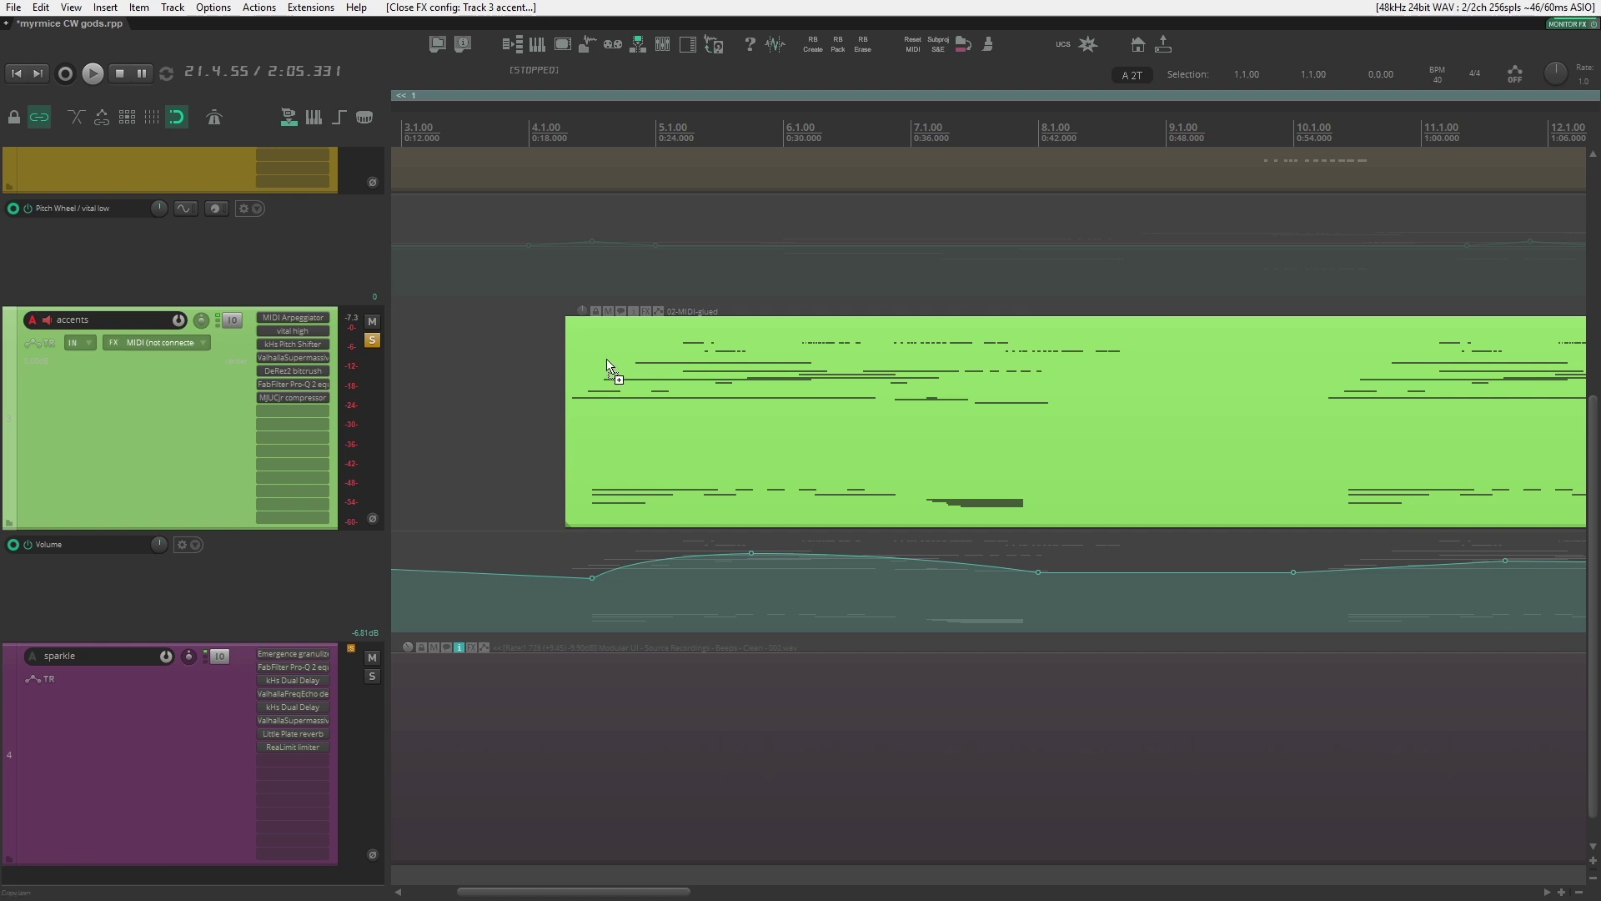
Step: Play the soloed accents track from 4.3.47 and compare its MIDI notes with the body track's
left_click(607, 367)
key("space")
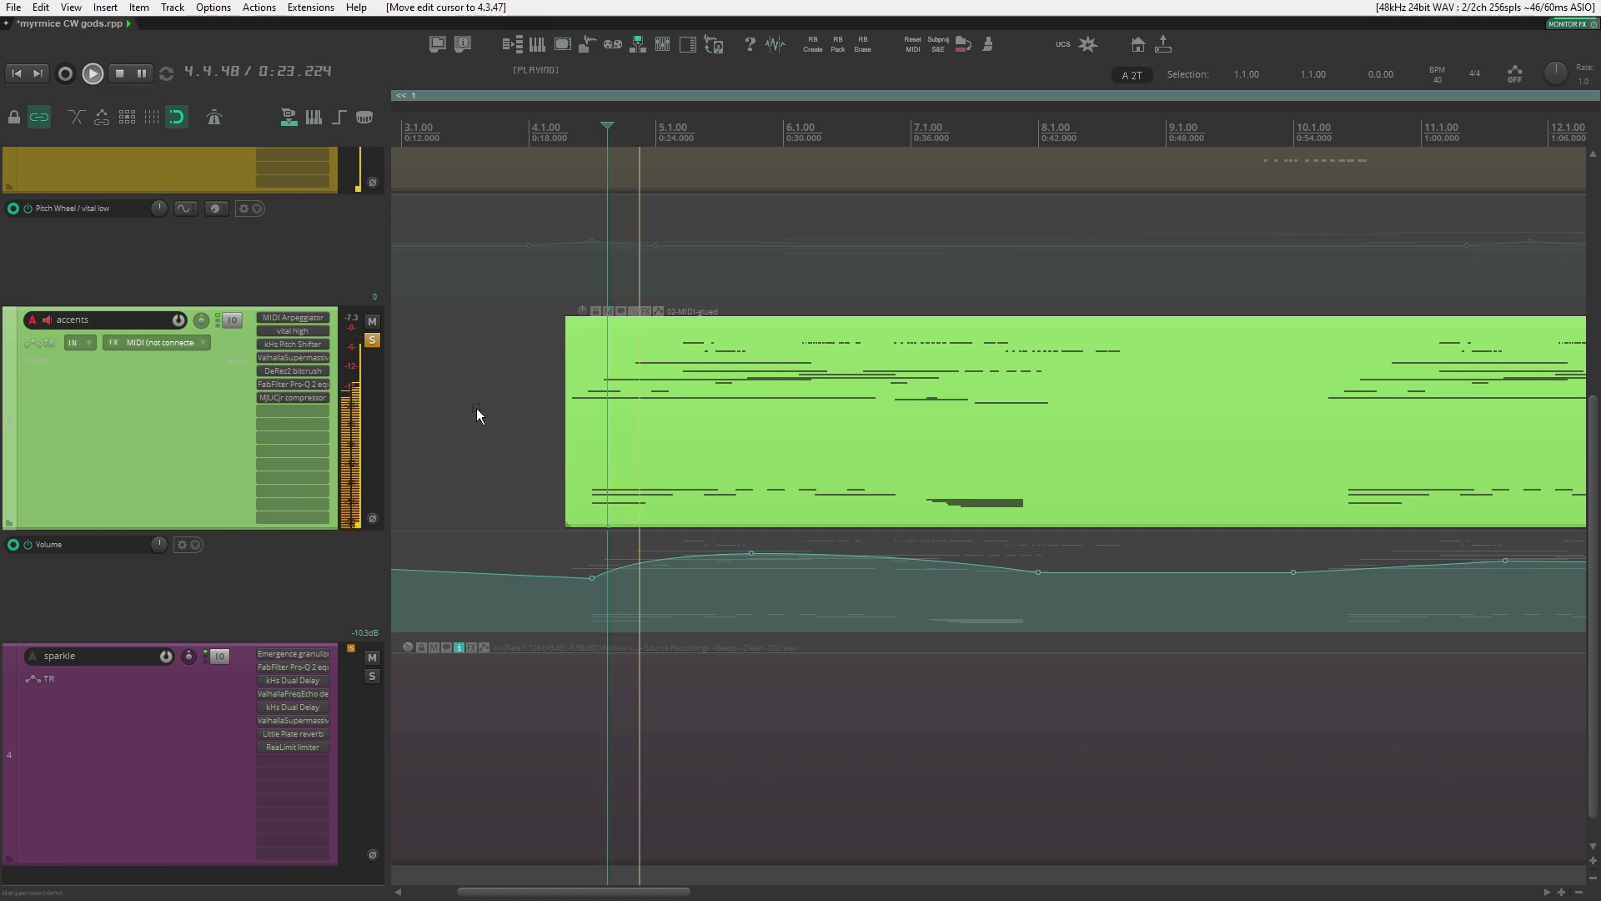
left_click_drag(664, 262, 755, 496)
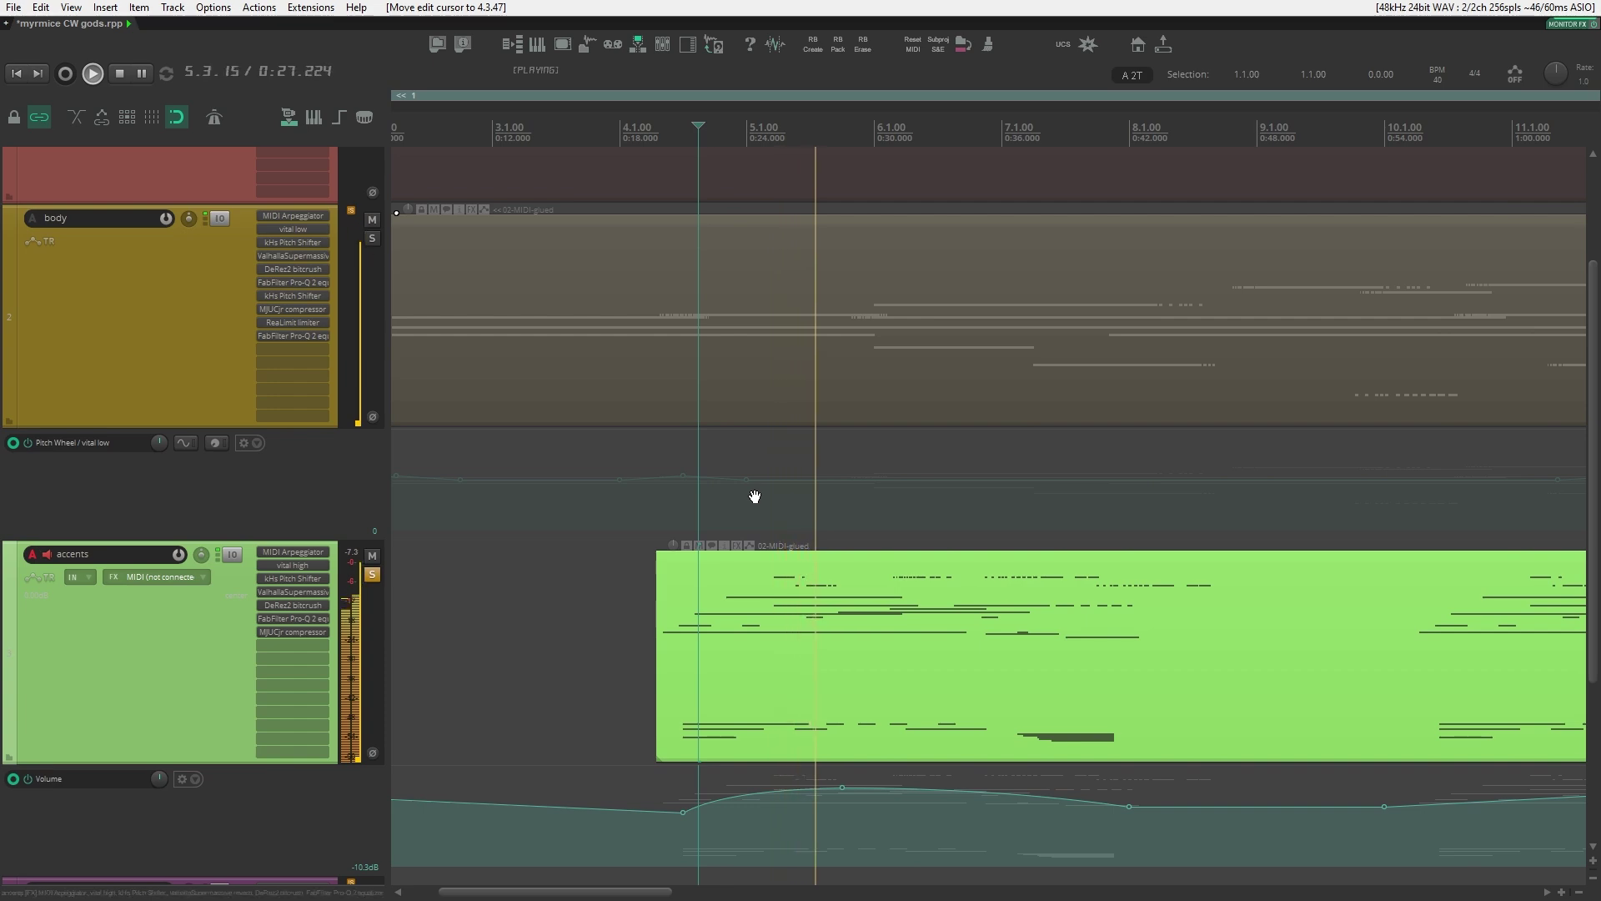
left_click_drag(755, 497, 785, 485)
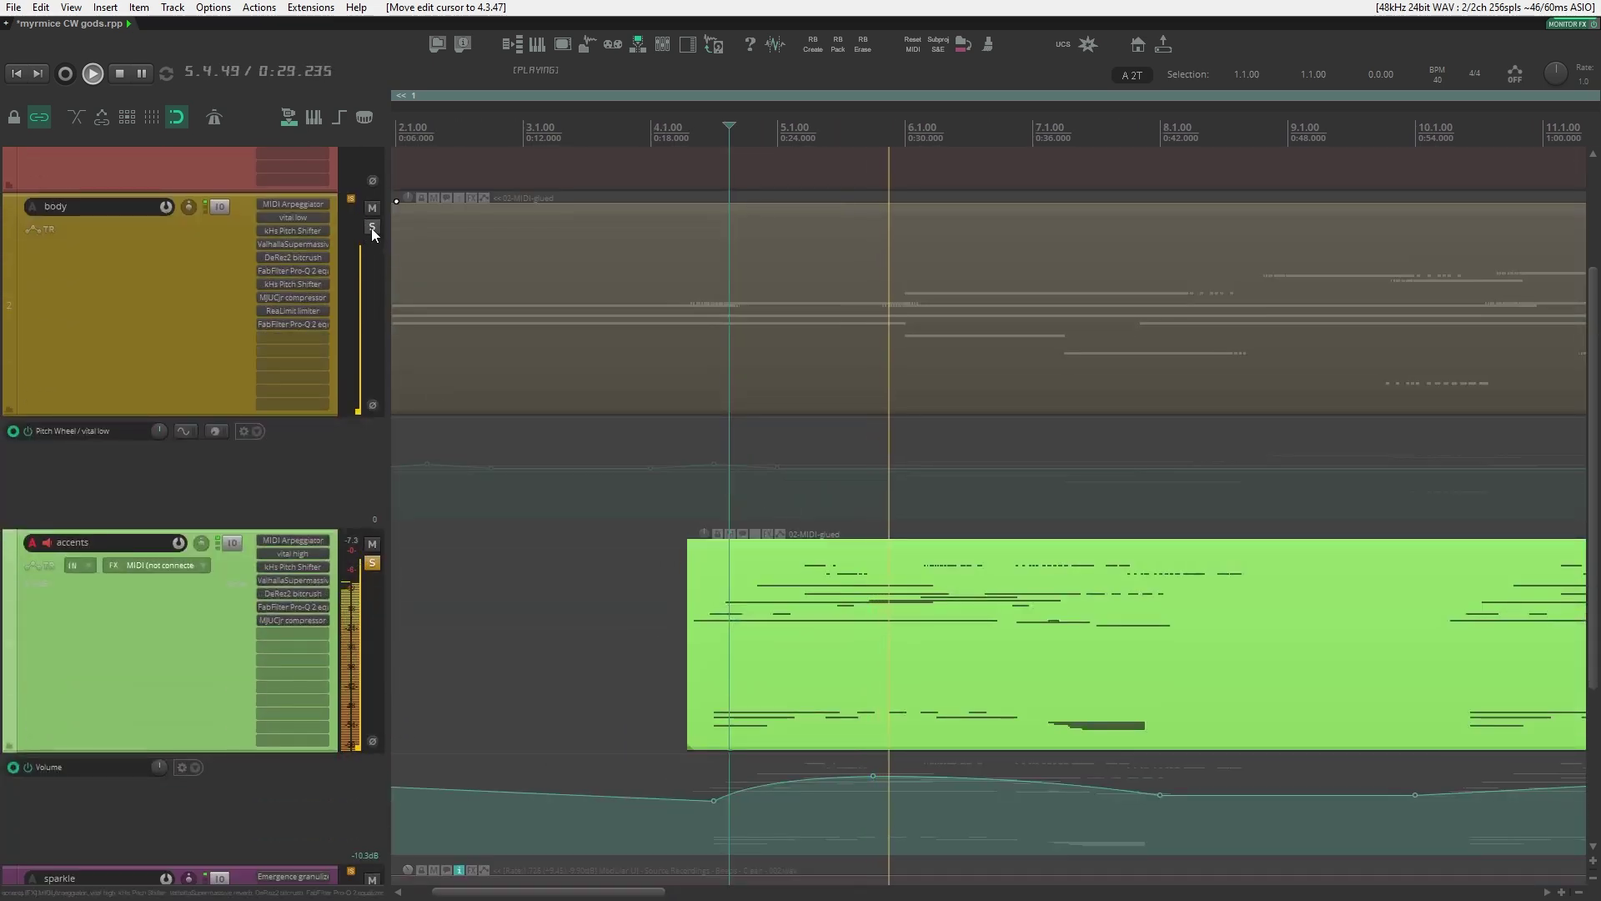
left_click_drag(1023, 532, 803, 500)
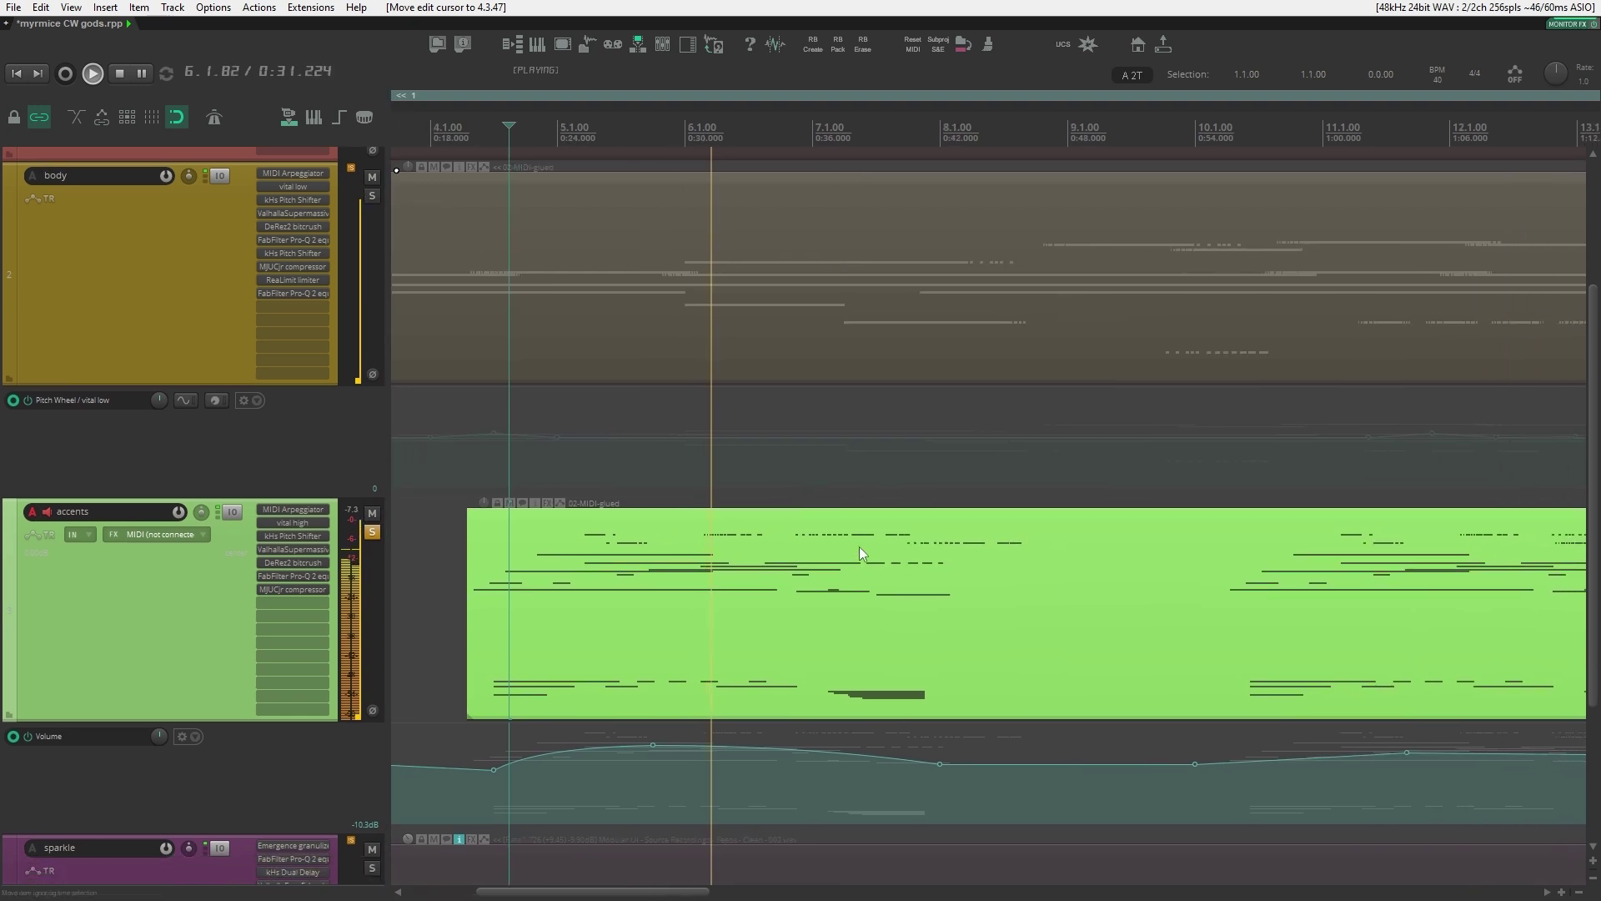
Step: Solo the body track alongside accents, listen to both, restart from 10.4.99 and stop playback
left_click(372, 197)
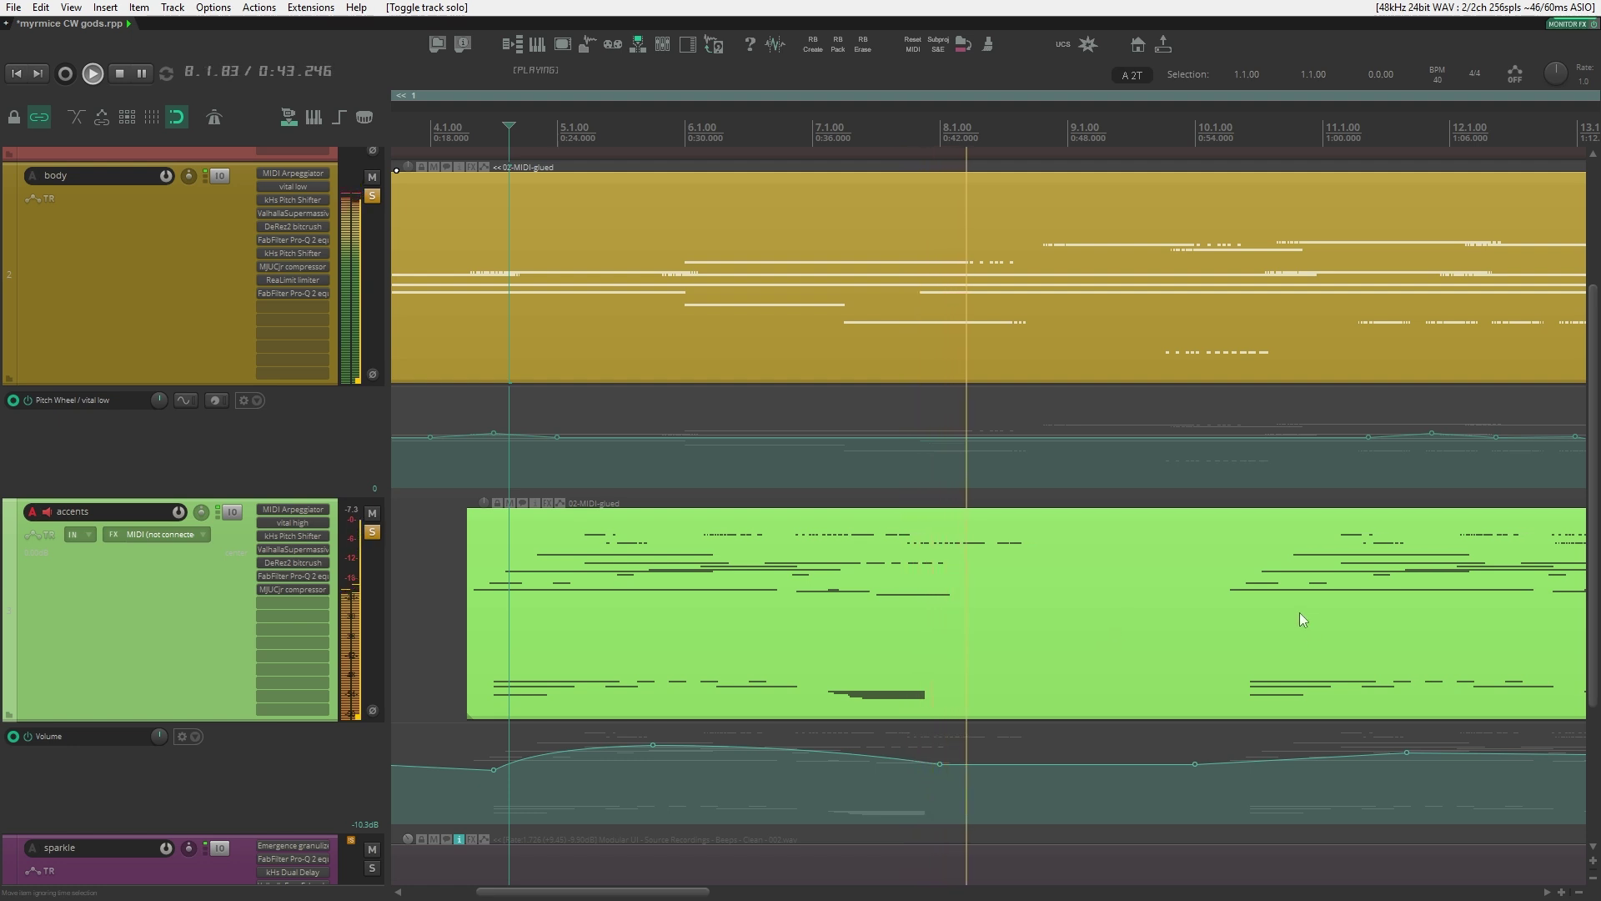
left_click_drag(1201, 611, 672, 634)
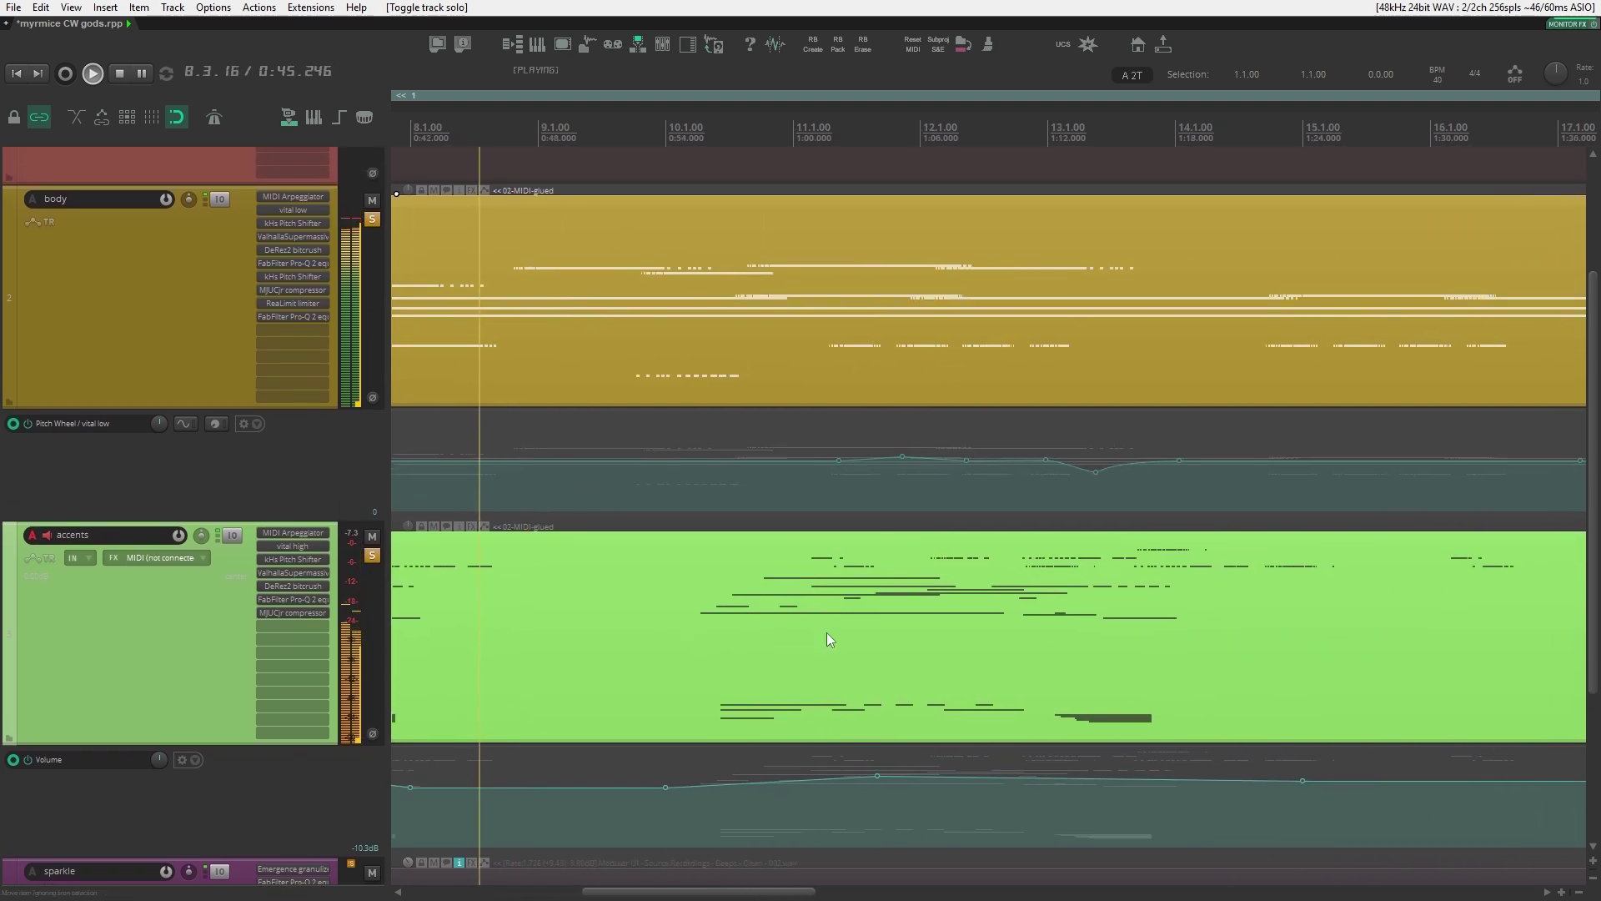
left_click_drag(1262, 619, 770, 631)
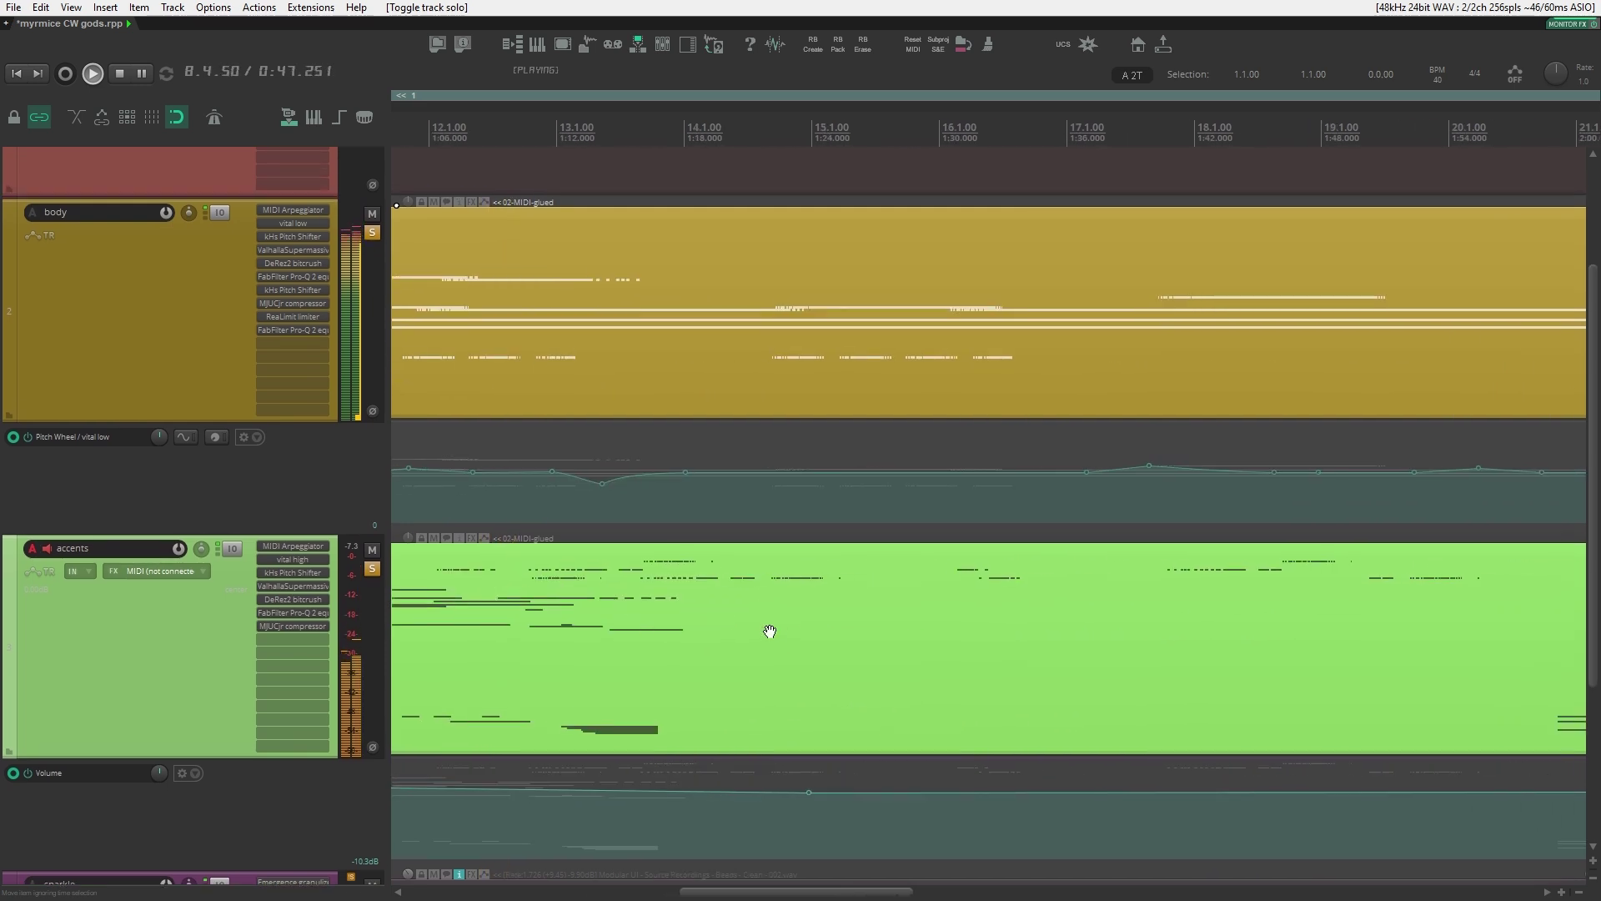
scroll(769, 631, "down", 3)
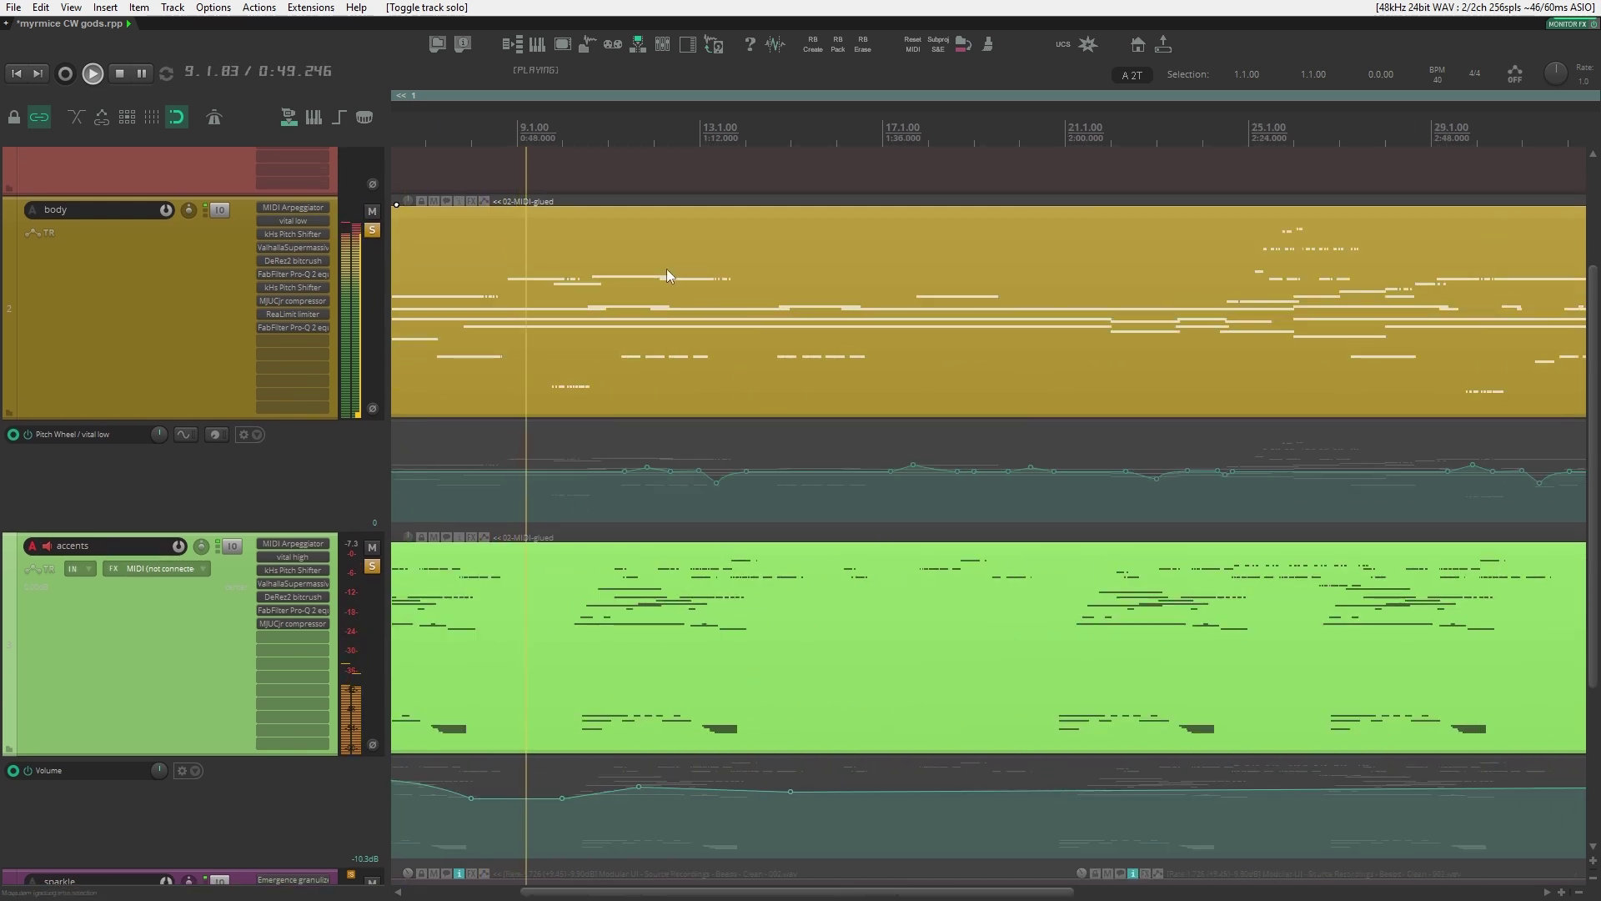
left_click_drag(1034, 651, 992, 616)
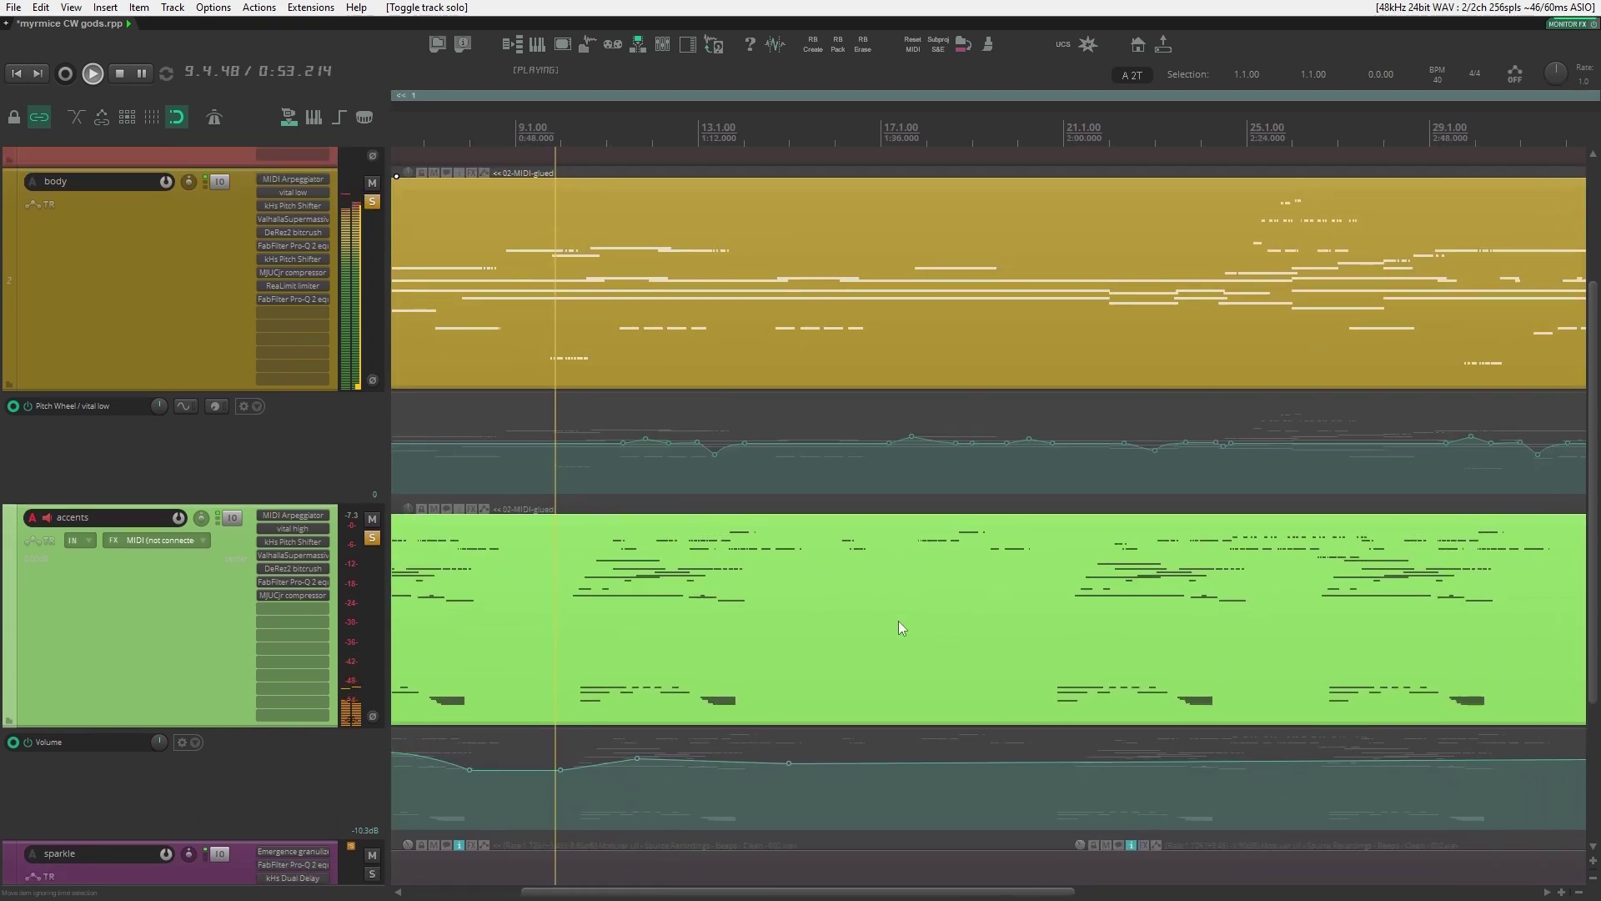
left_click(606, 633)
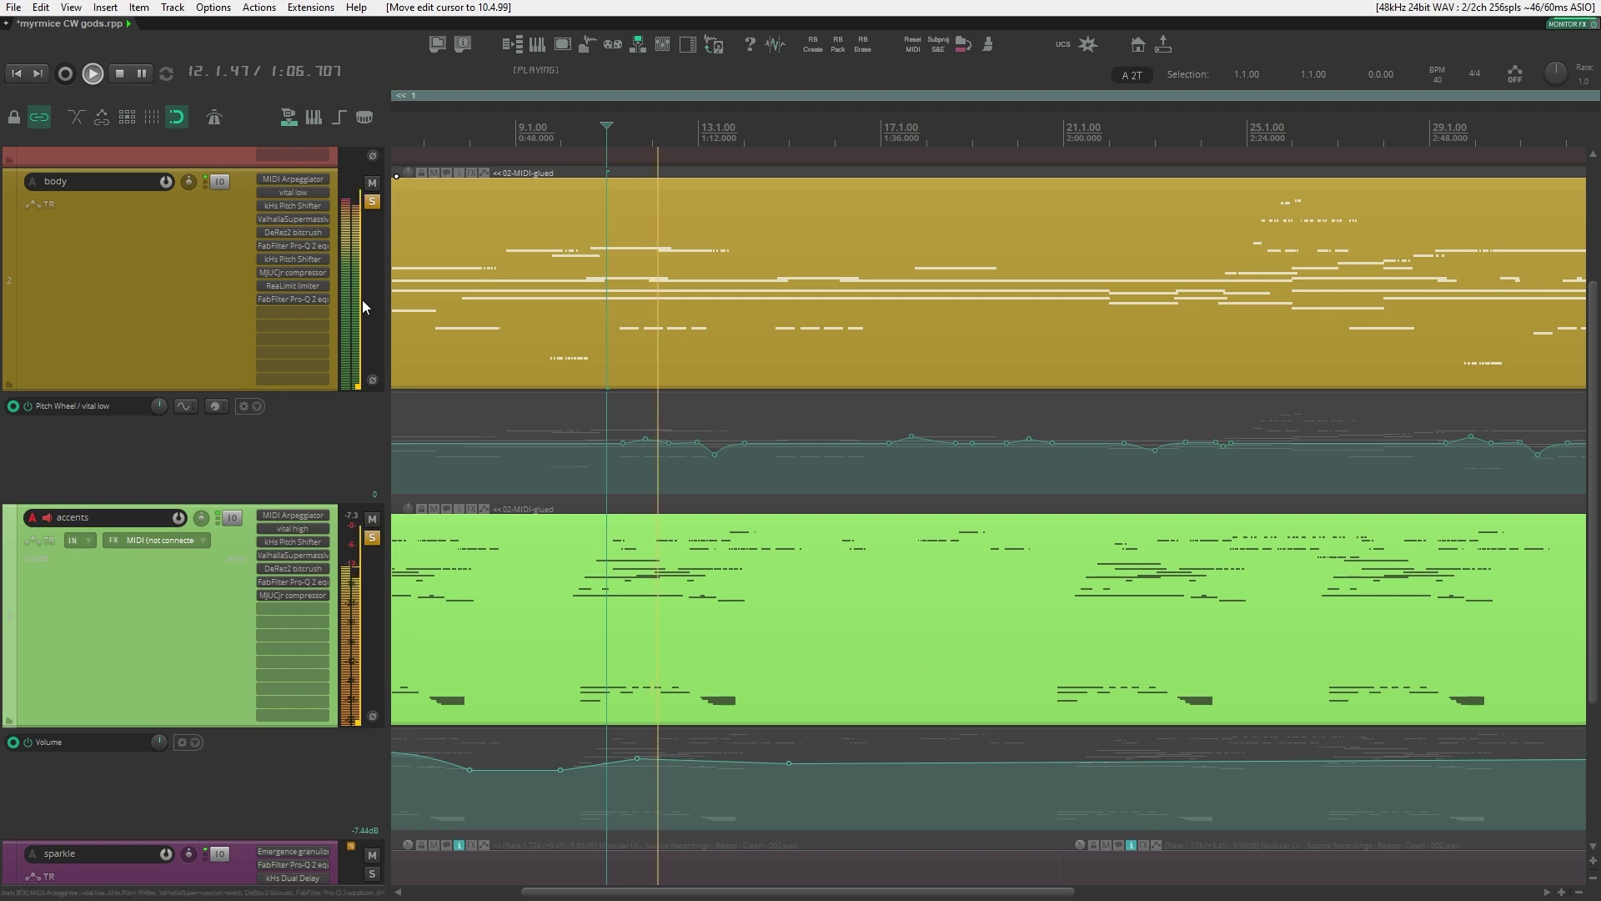
key("space")
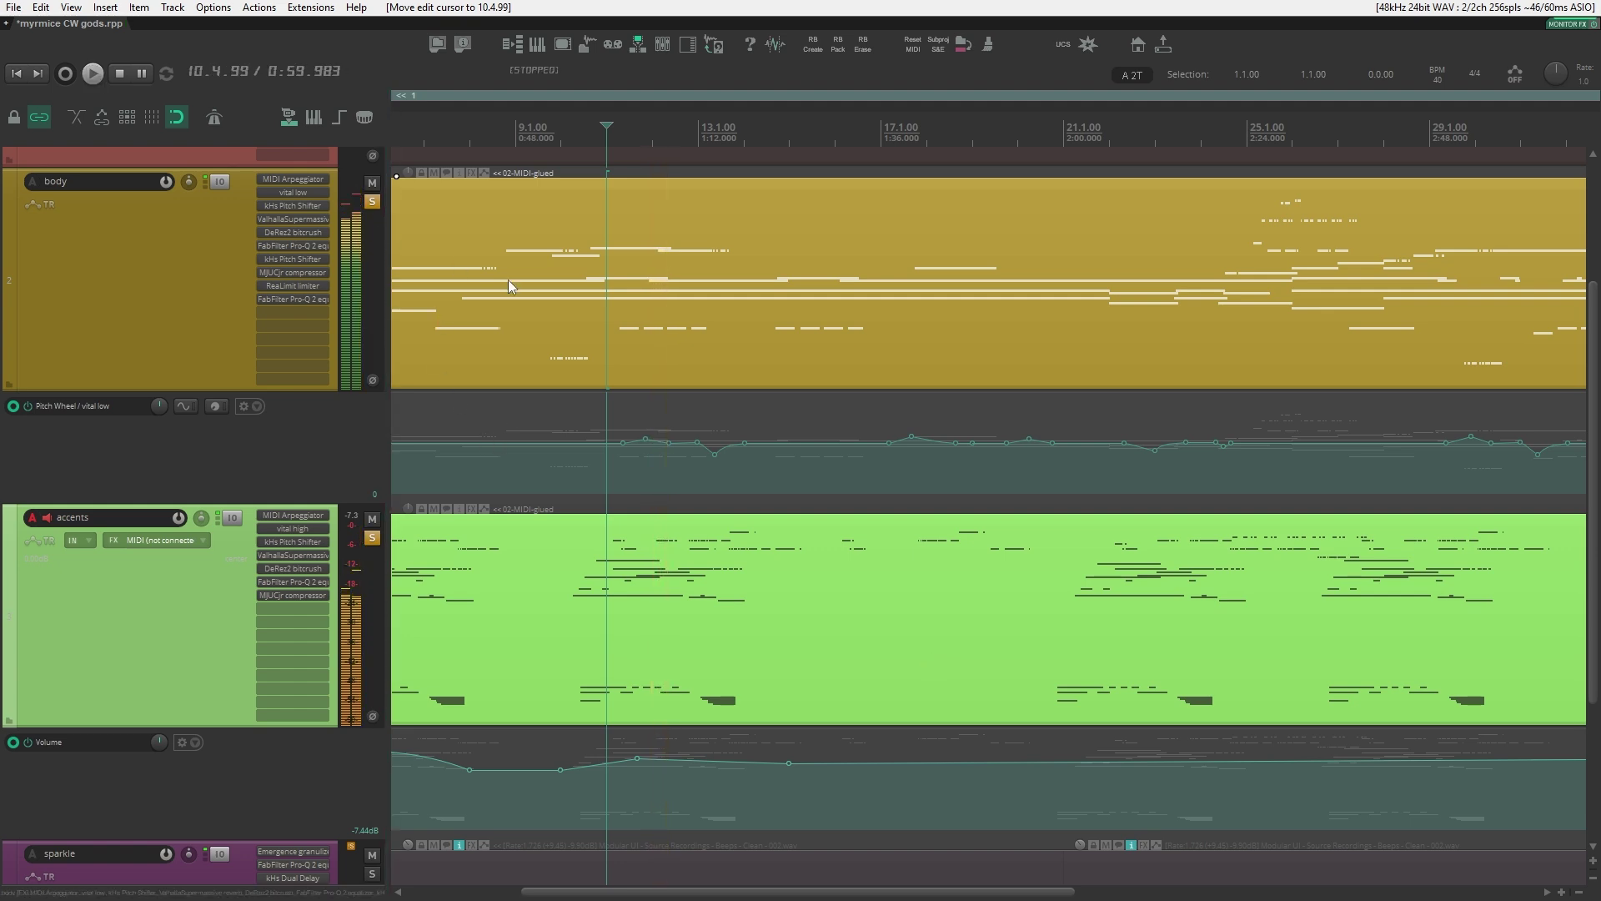
Step: Clear all track solos and go through the bass, body, accents and sparkle items, ending with sparkle's first item selected
key("s")
left_click_drag(643, 755, 963, 748)
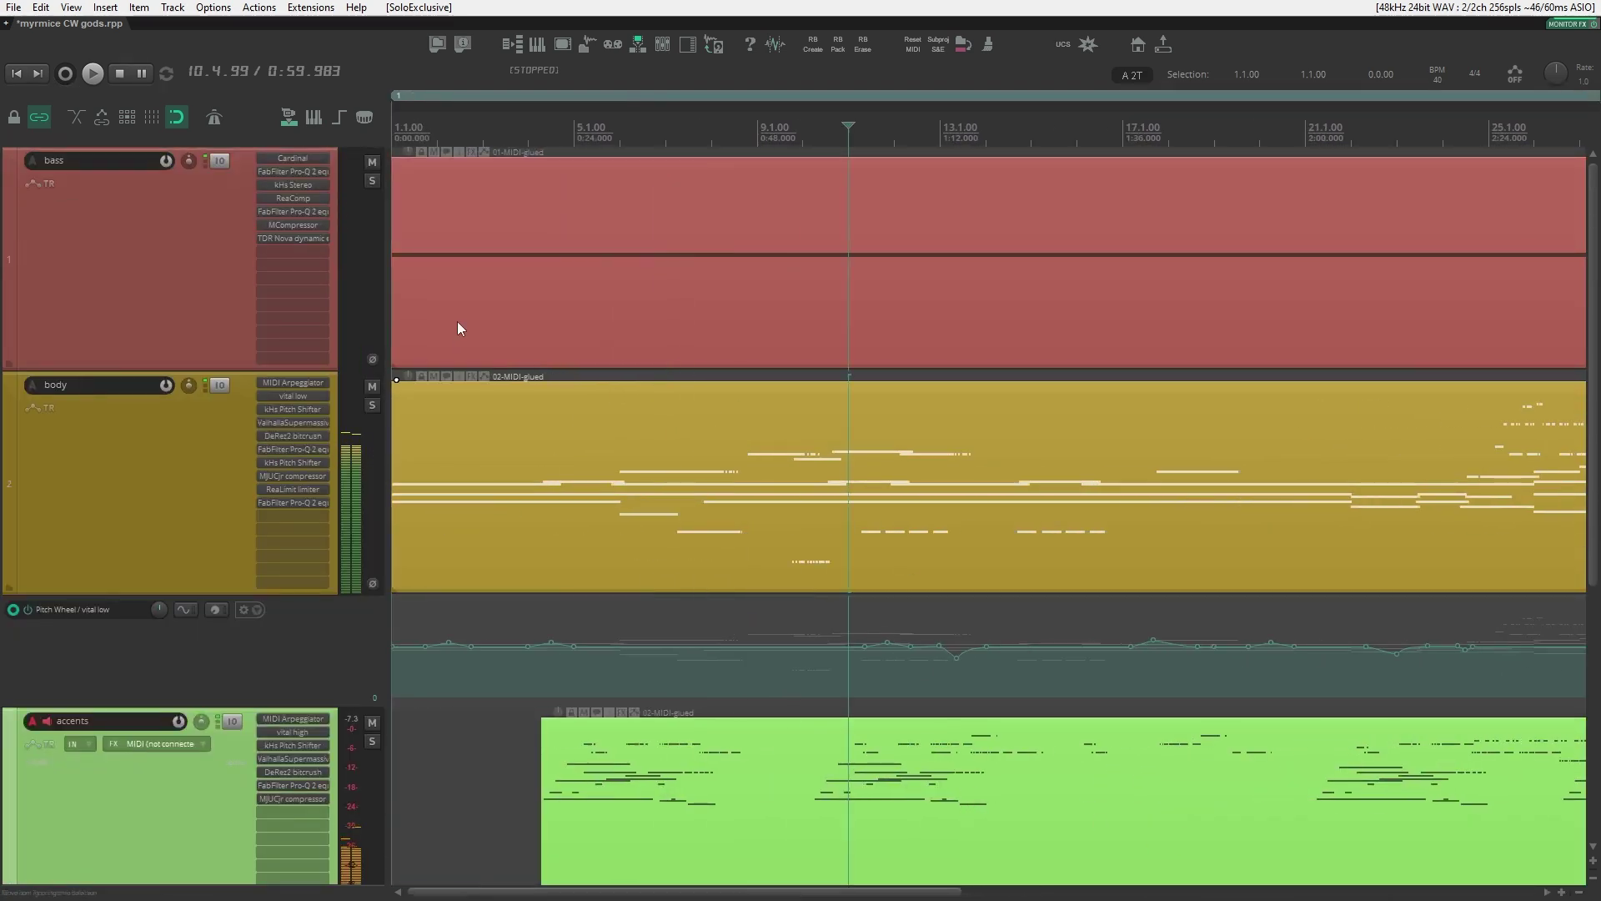
left_click(862, 308)
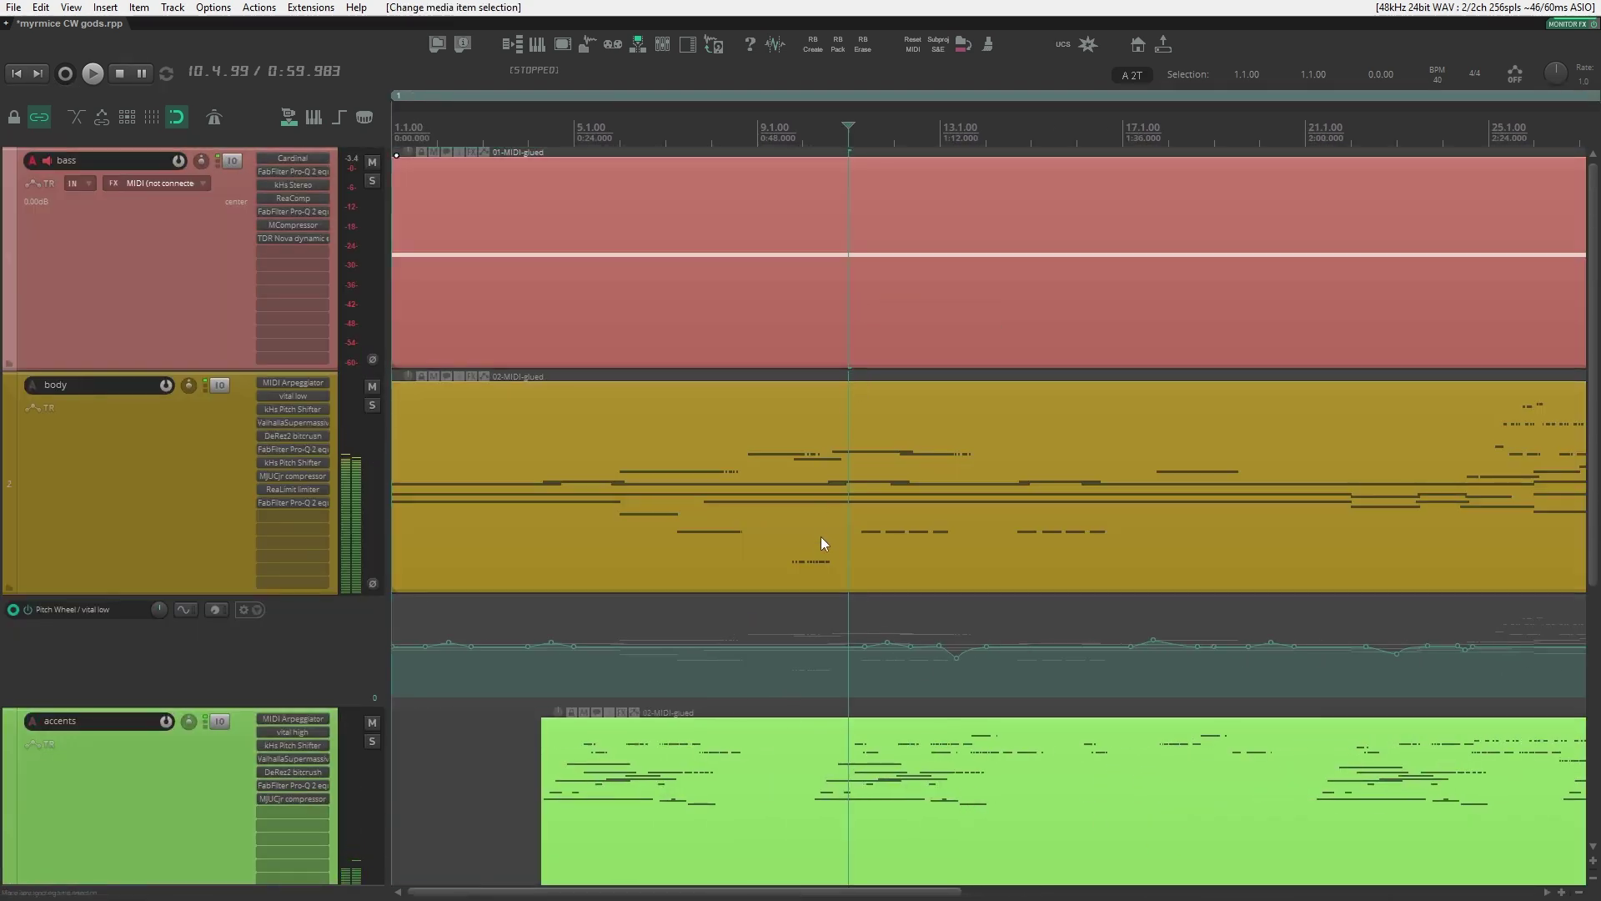
scroll(821, 537, "down", 3)
left_click(889, 392)
scroll(961, 634, "down", 3)
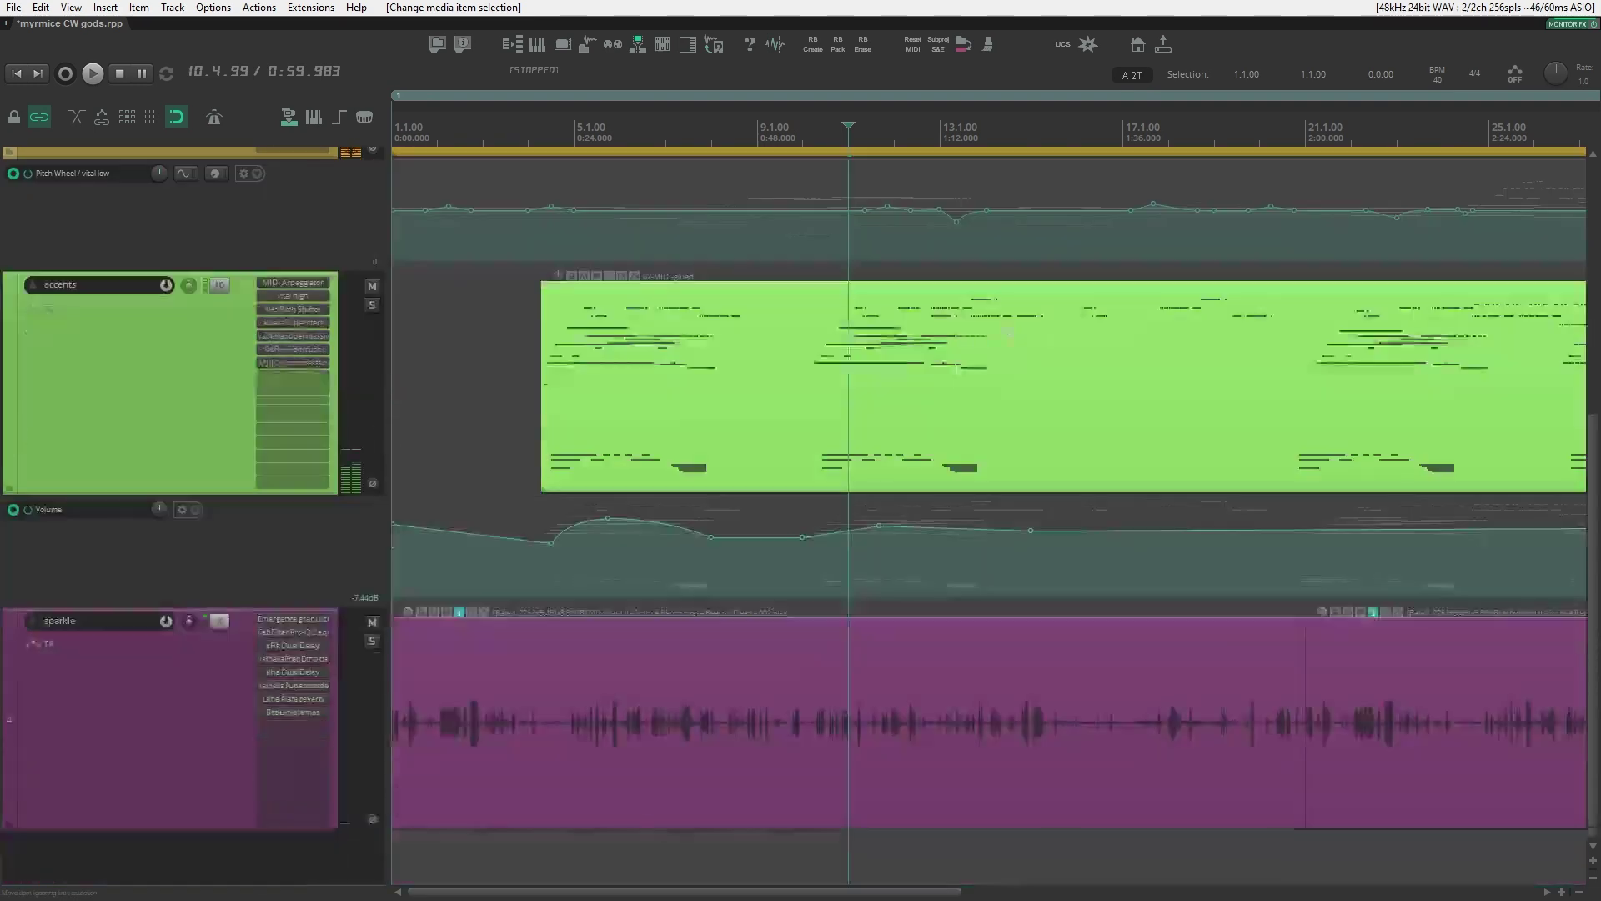
left_click(887, 448)
left_click(802, 719)
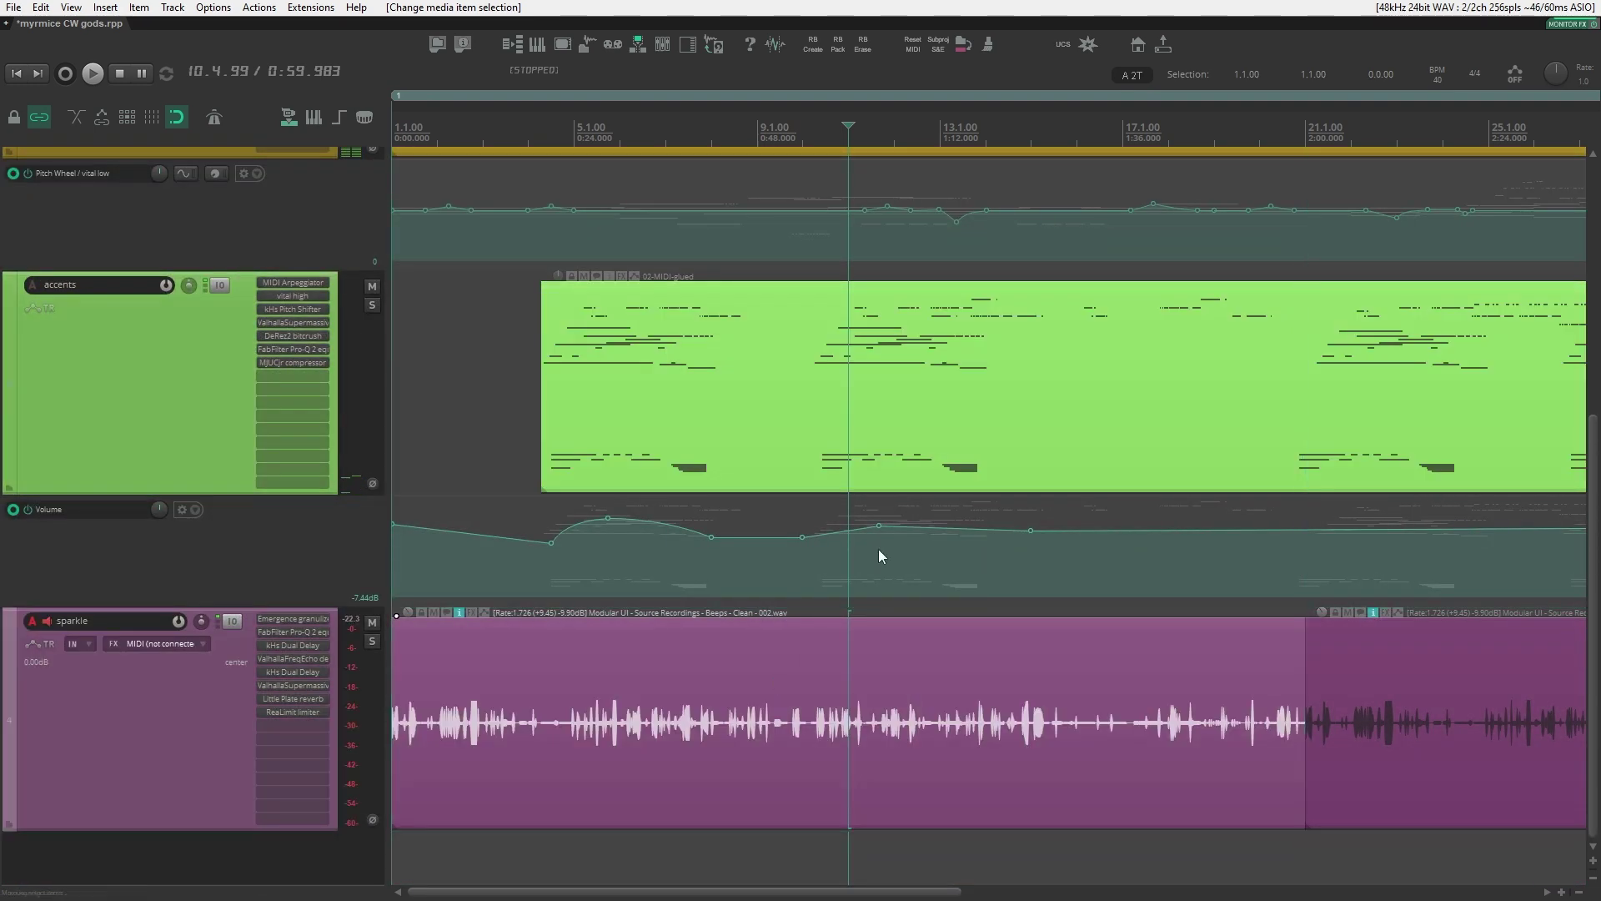
Step: Revisit the accents track, select the sparkle track's first audio item and solo that track exclusively
scroll(878, 549, "up", 1)
left_click(384, 503)
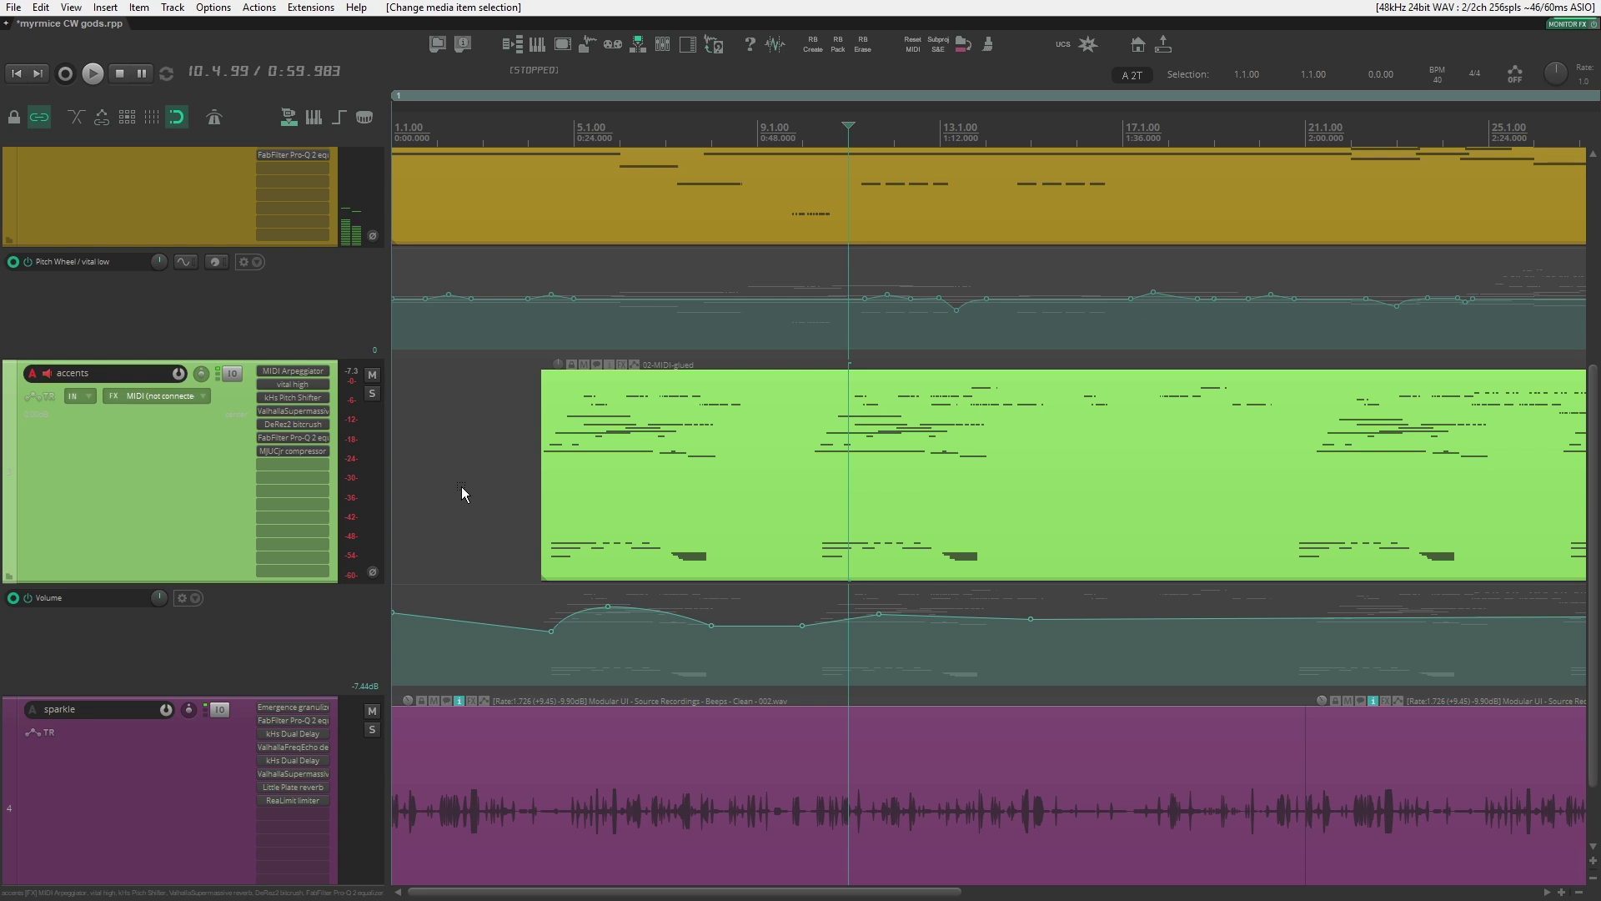
scroll(567, 448, "down", 2)
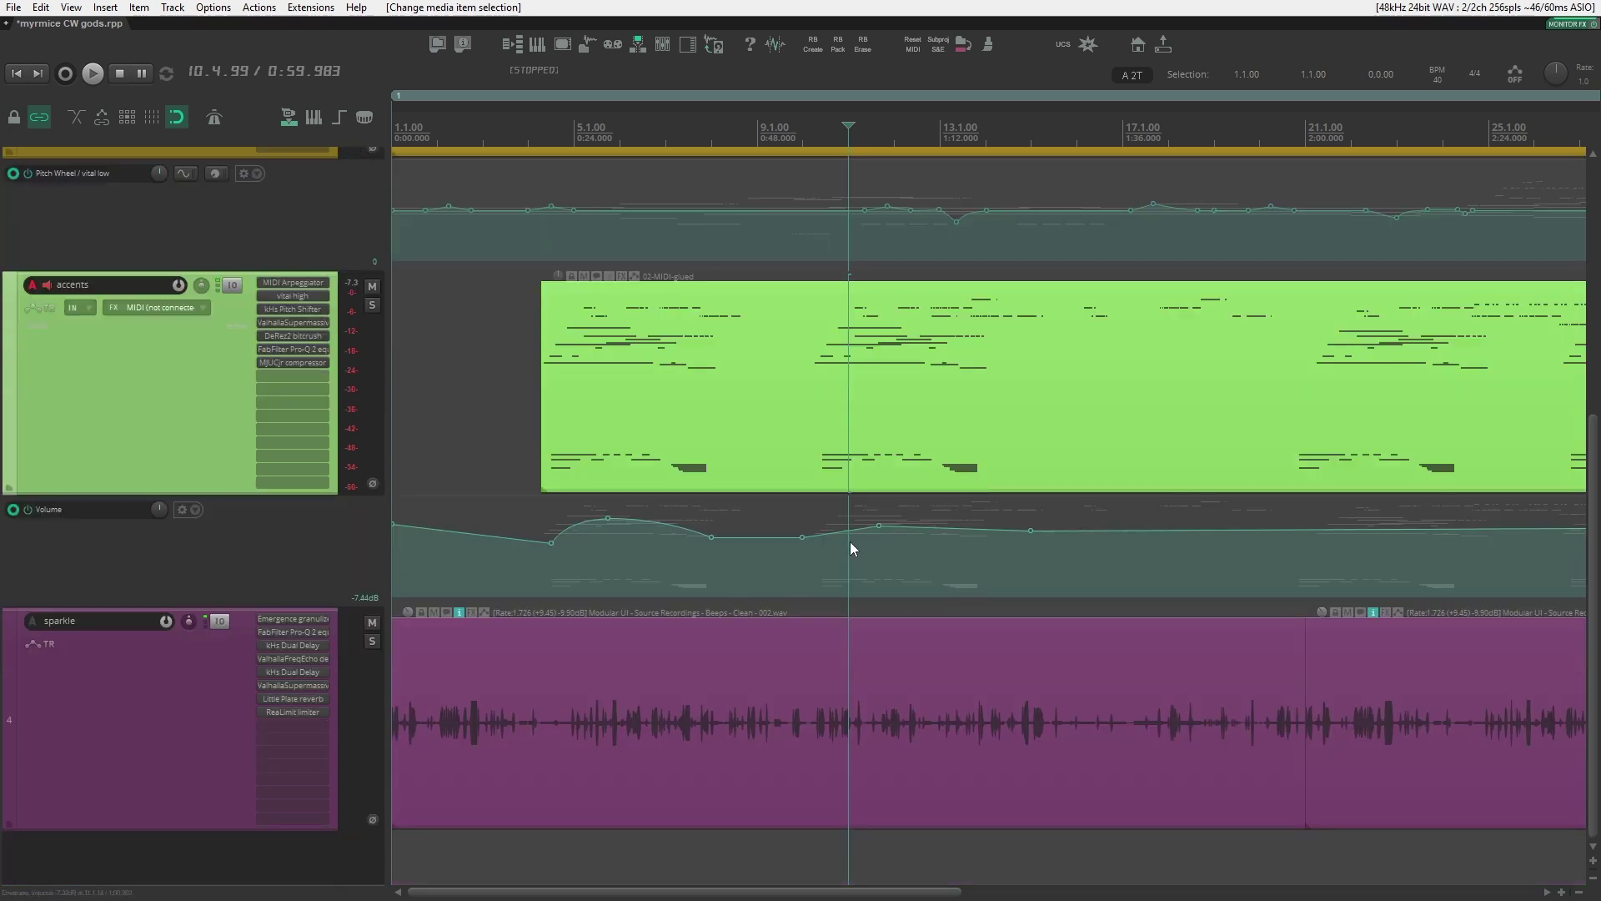
left_click_drag(849, 542, 1591, 3)
left_click(774, 694)
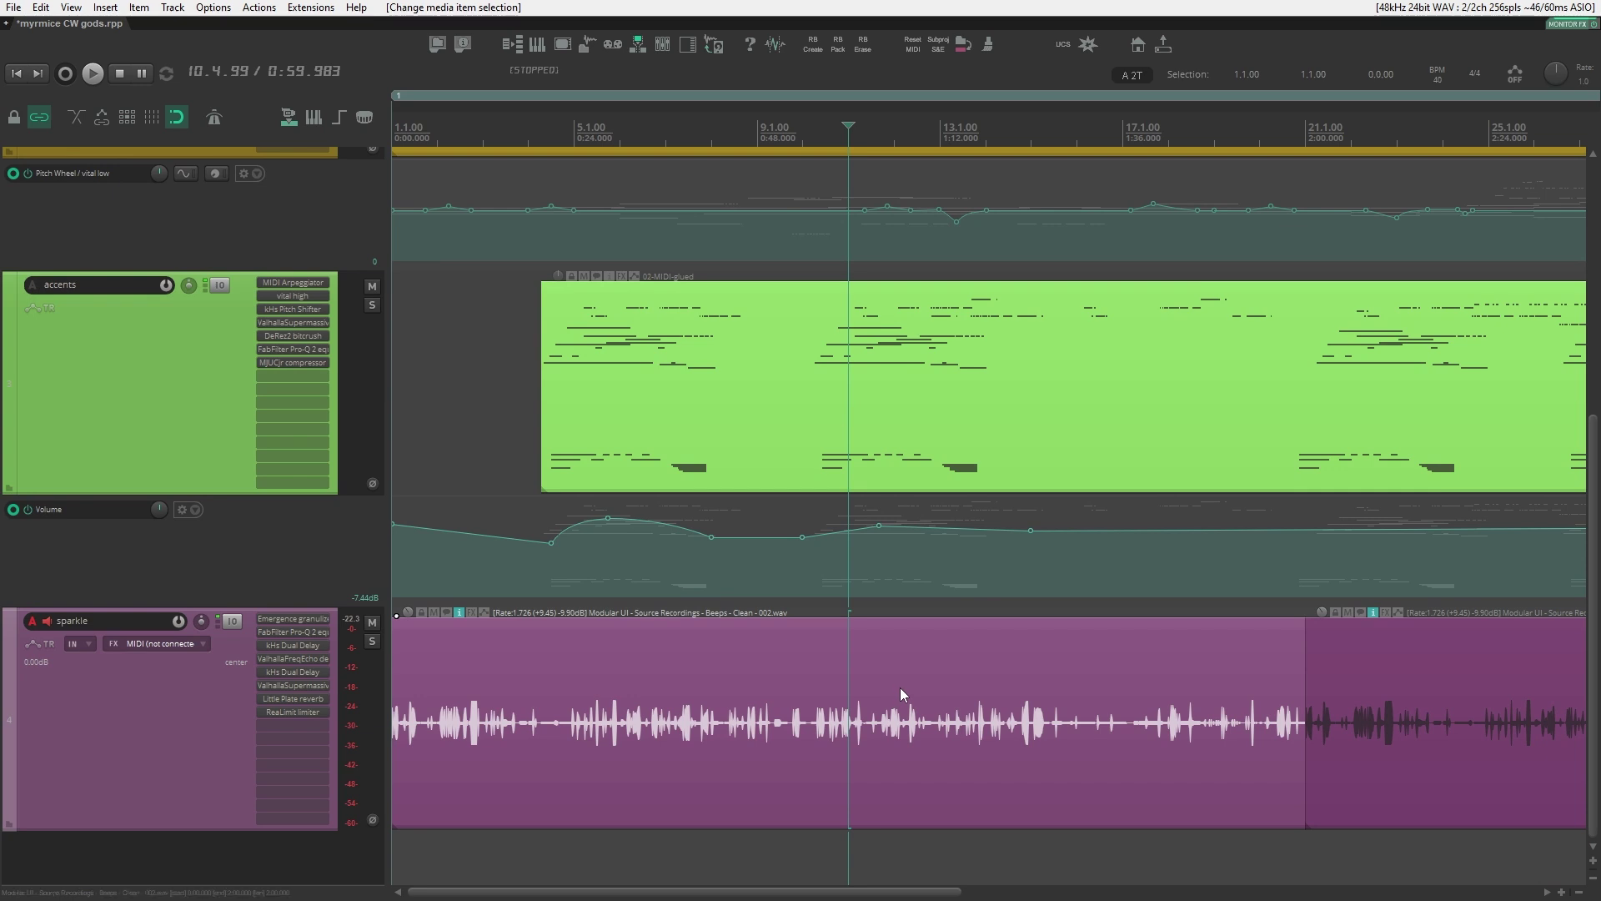
key("s")
Step: Examine the waveform of the sparkle track's beeps recording across its items, and place the edit cursor at 2.3.64
scroll(685, 644, "up", 4)
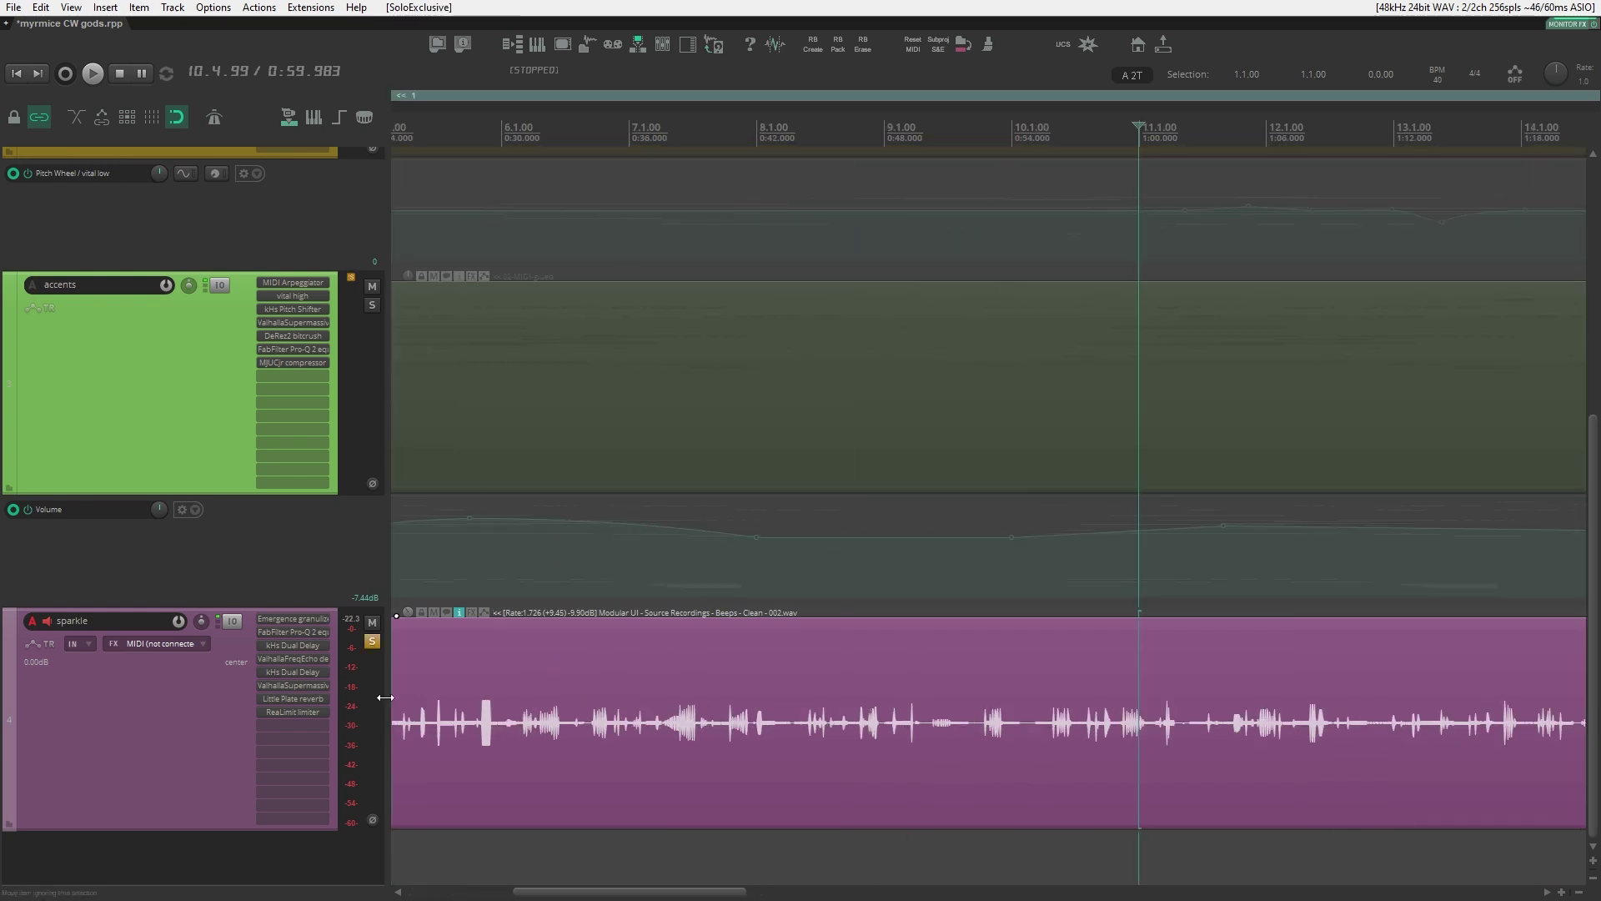
left_click_drag(400, 694, 1287, 605)
left_click(464, 44)
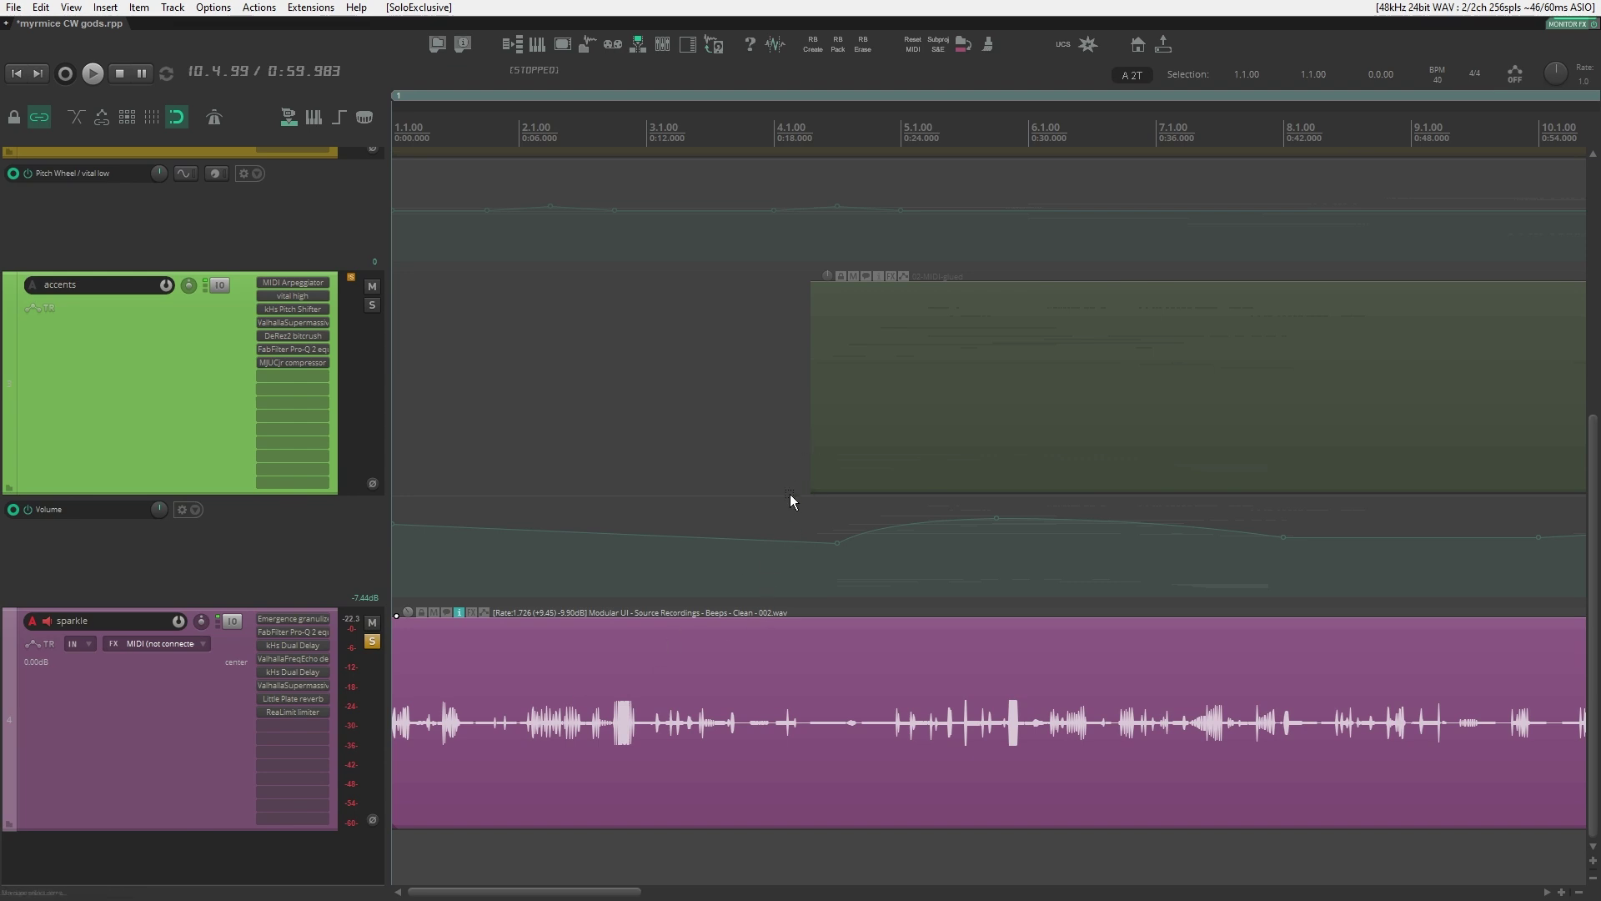
scroll(482, 708, "up", 5)
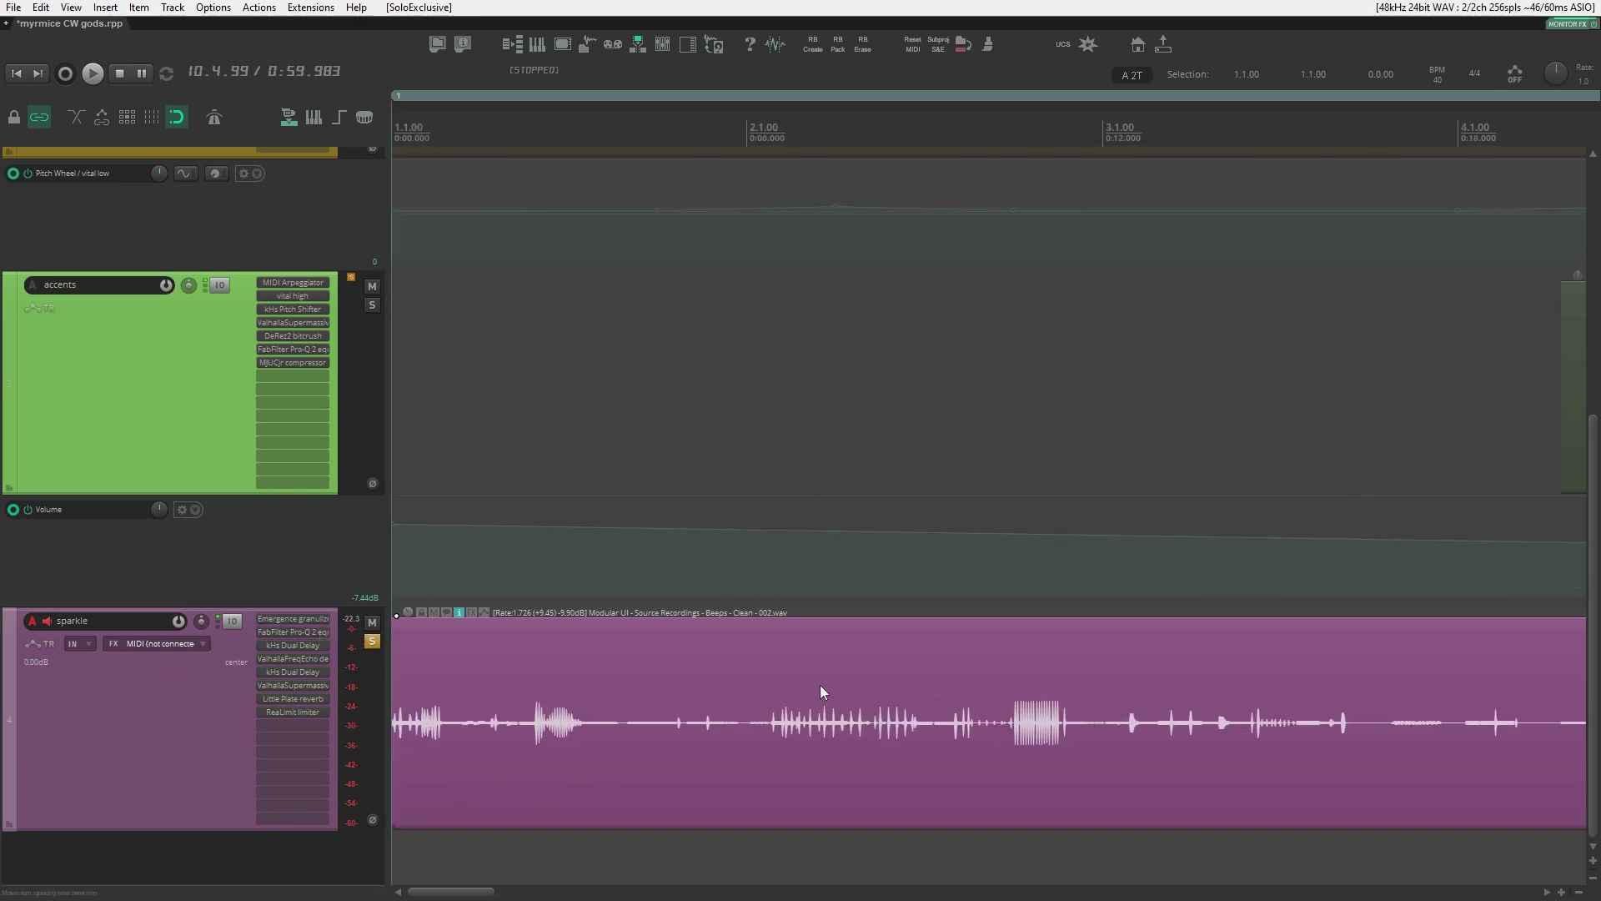
double_click(784, 684)
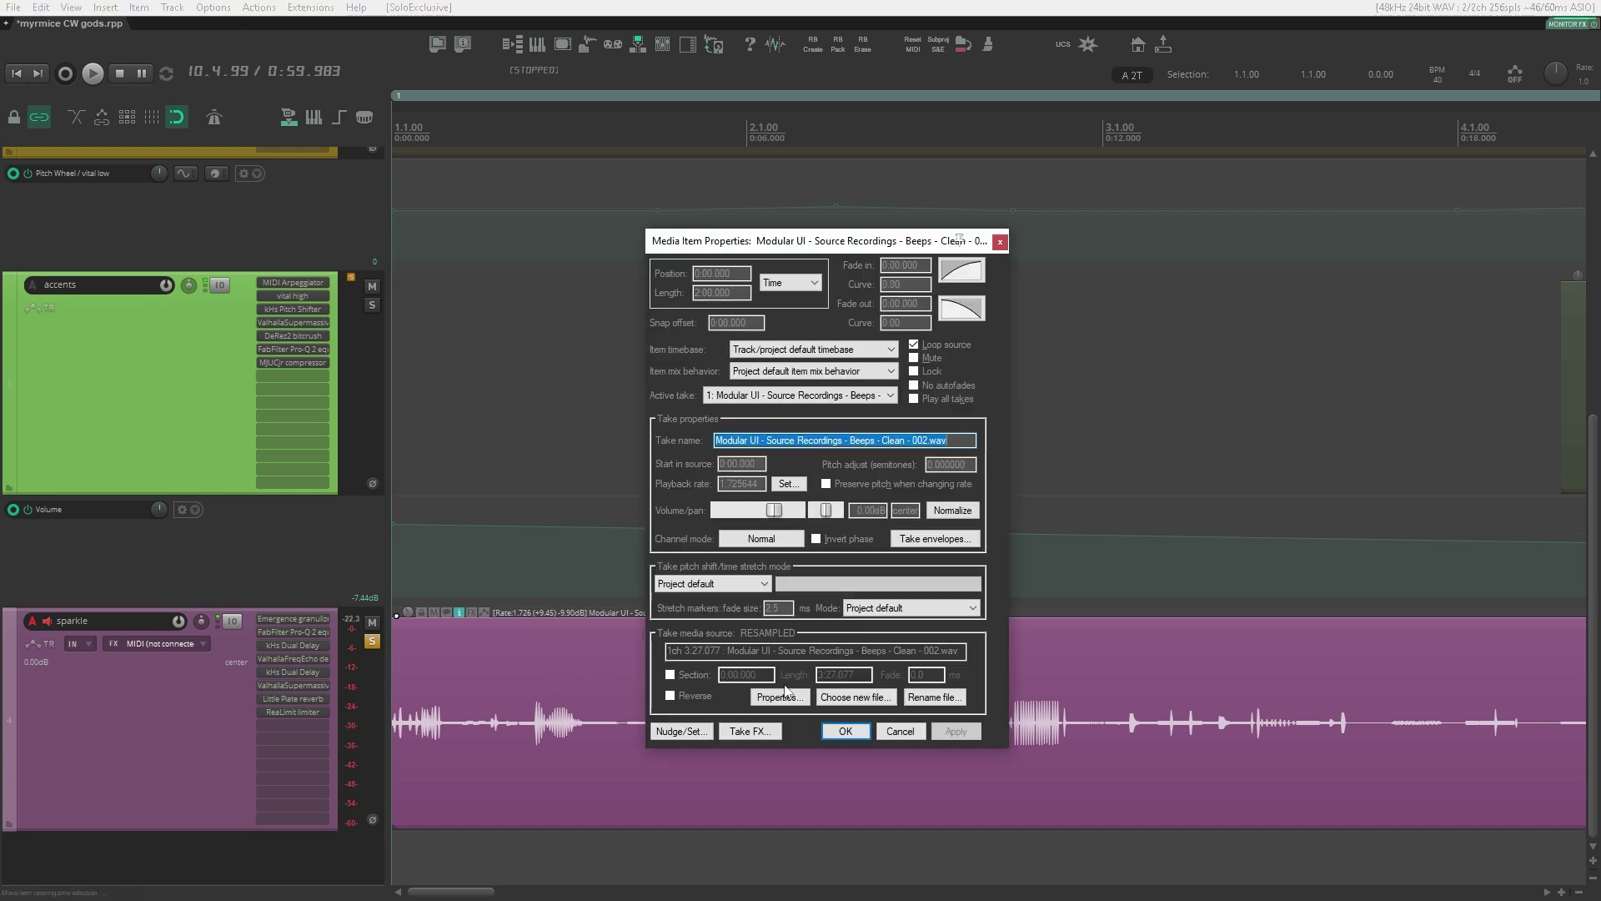
key("Escape")
scroll(489, 751, "down", 10)
scroll(489, 751, "up", 6)
scroll(1225, 679, "down", 3)
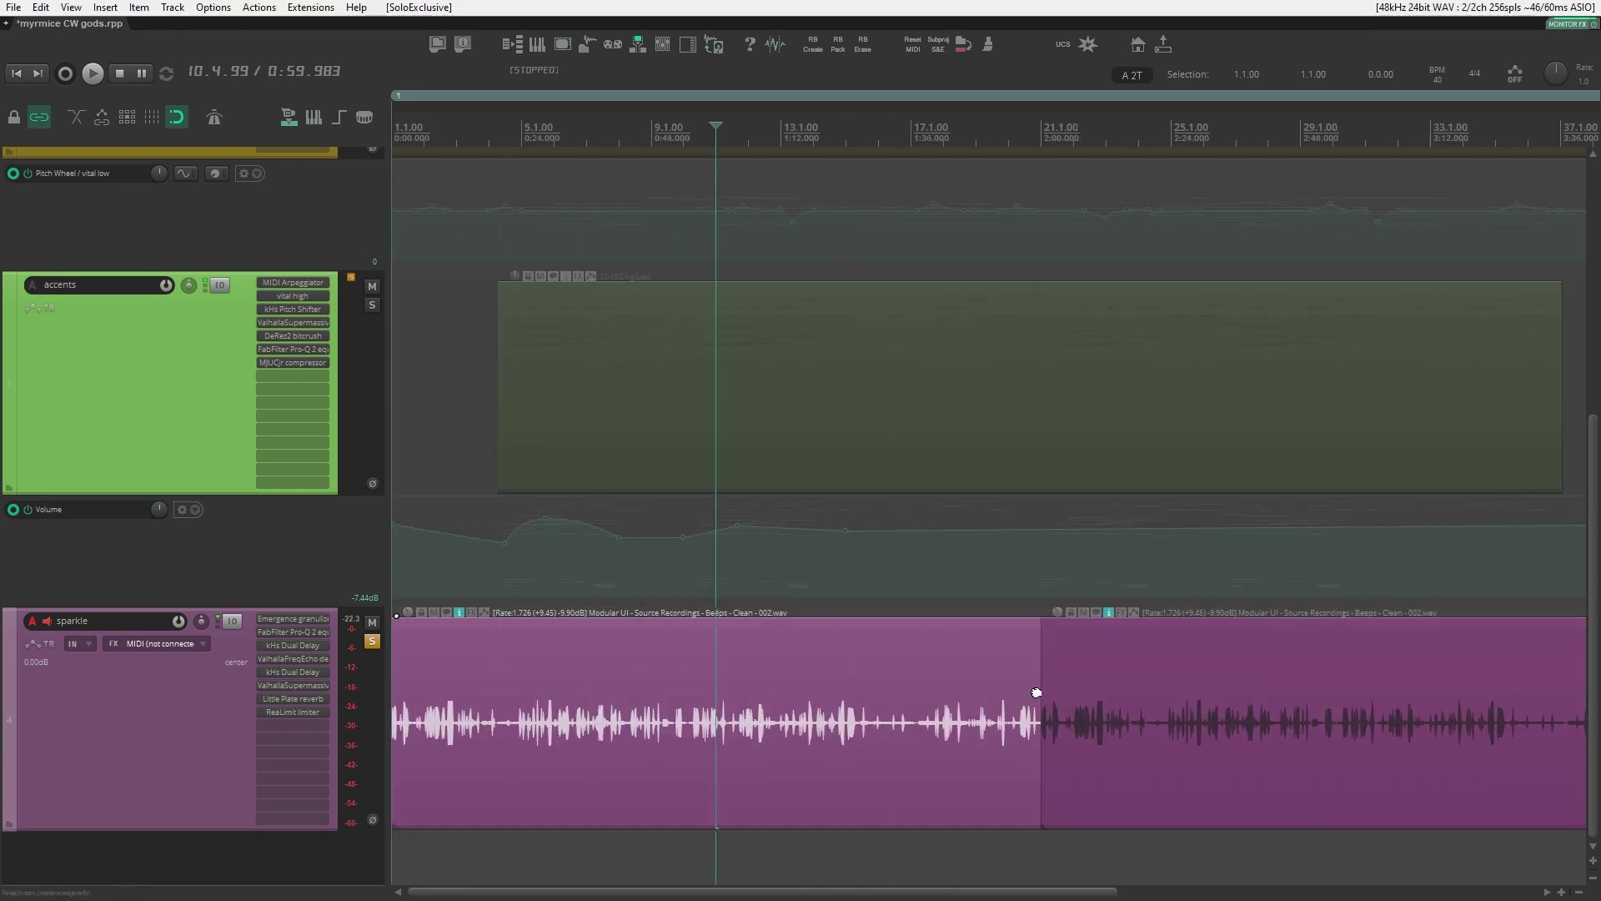
left_click_drag(1291, 635, 1498, 602)
scroll(500, 719, "up", 3)
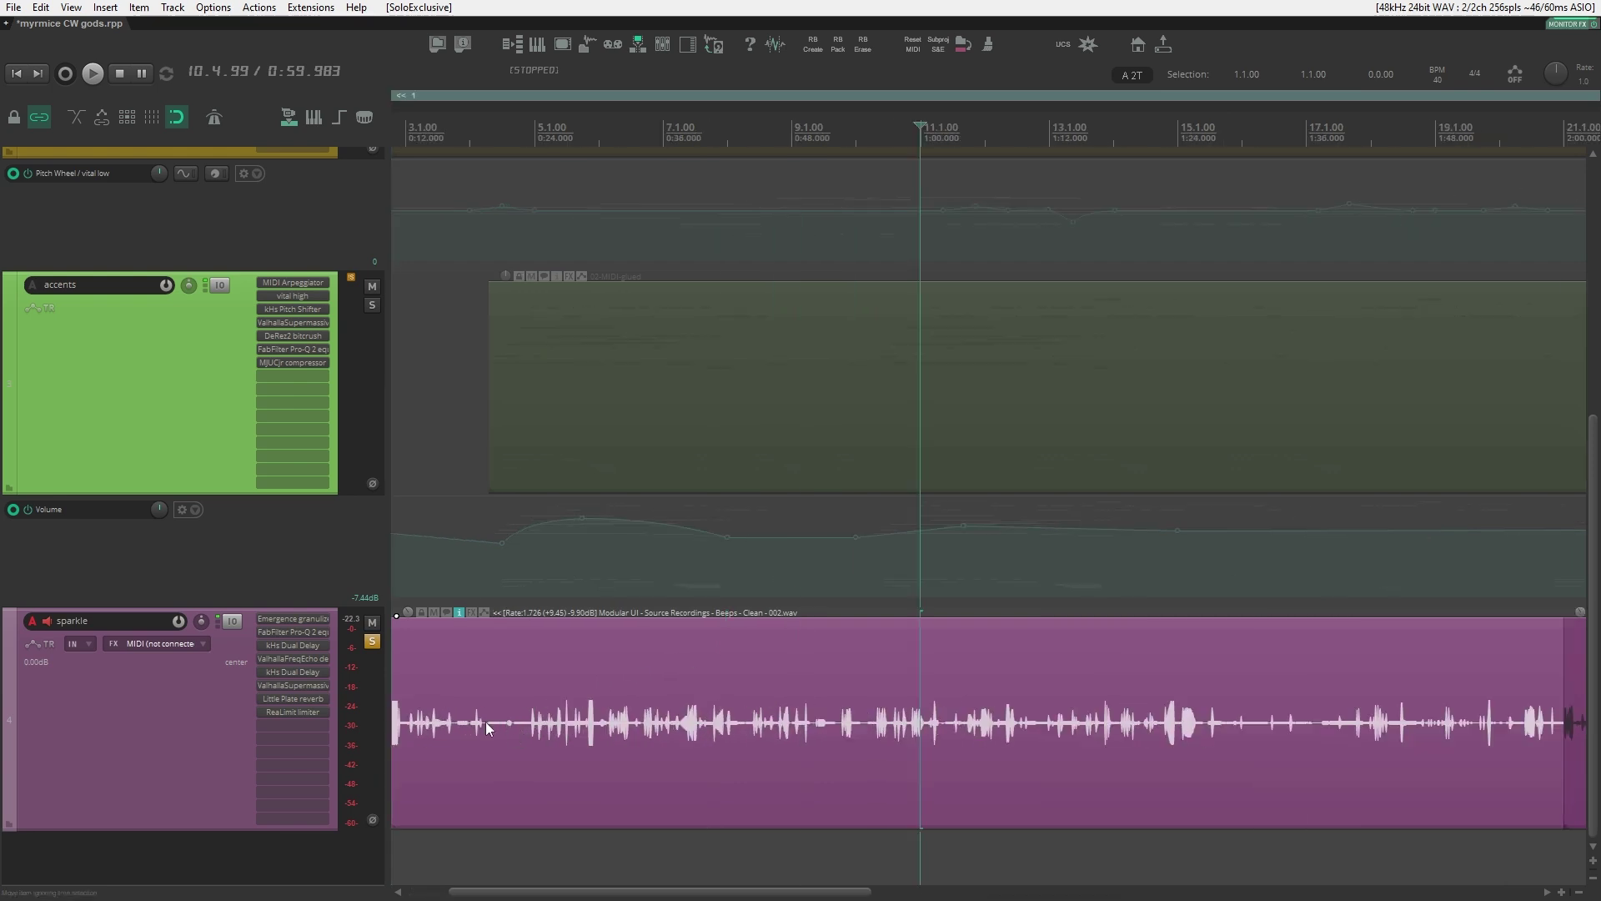
left_click_drag(486, 722, 1120, 670)
left_click_drag(553, 680, 498, 669)
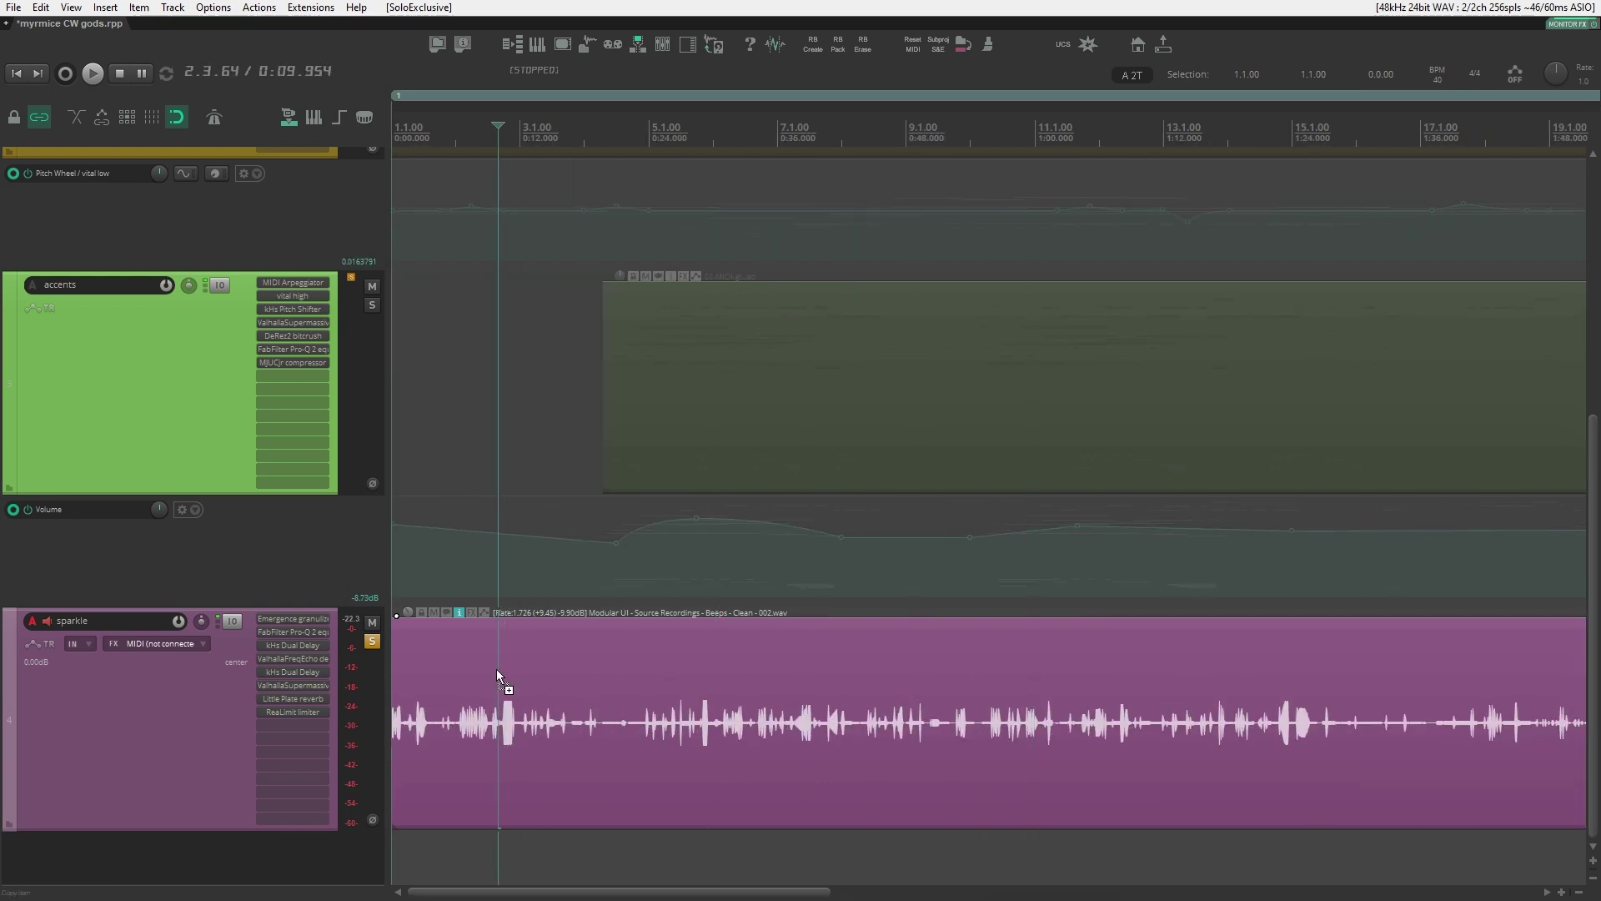
Step: Open the sparkle track's FabFilter Pro-Q 2, first kHs Dual Delay and ValhallaFreqEcho to view their settings
left_click(299, 634)
left_click(293, 632)
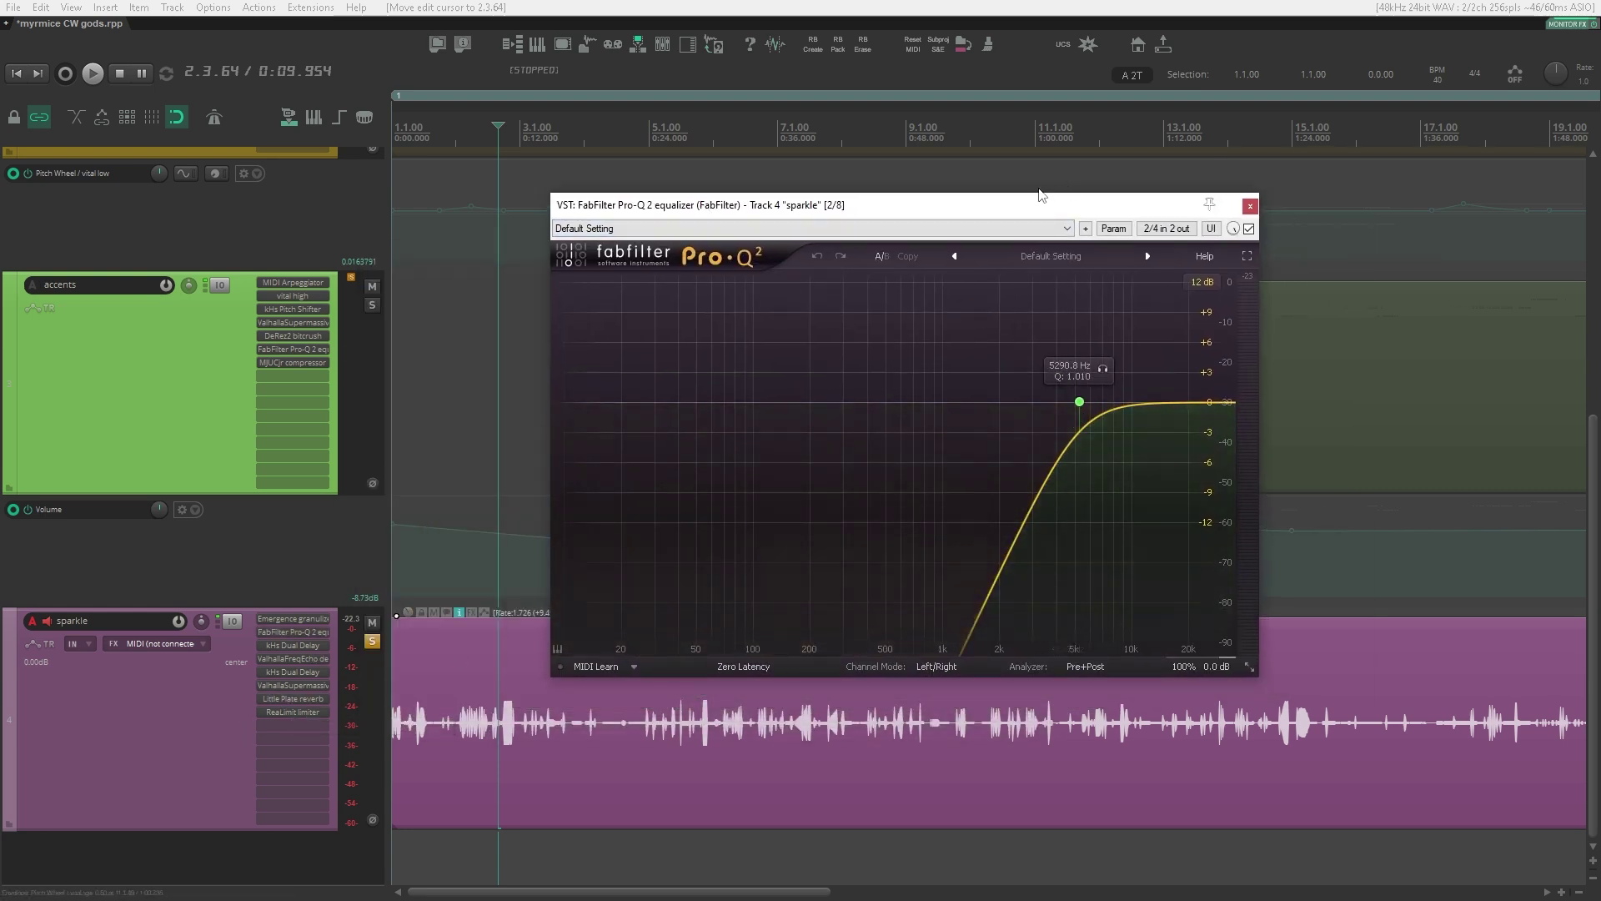
left_click_drag(1019, 208, 986, 207)
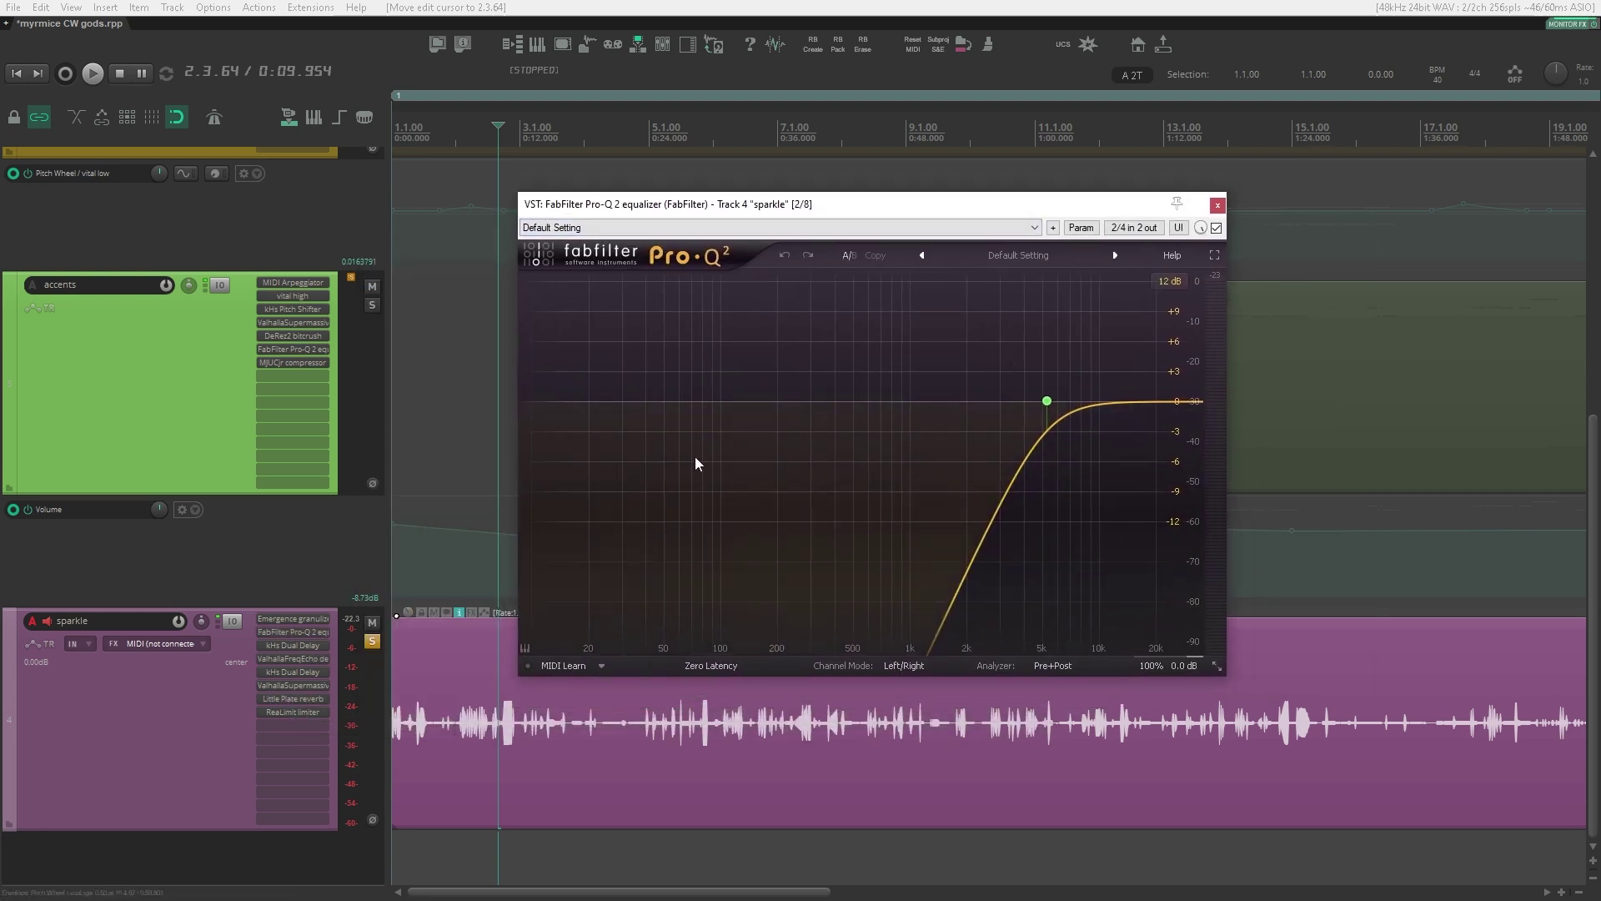
left_click(267, 643)
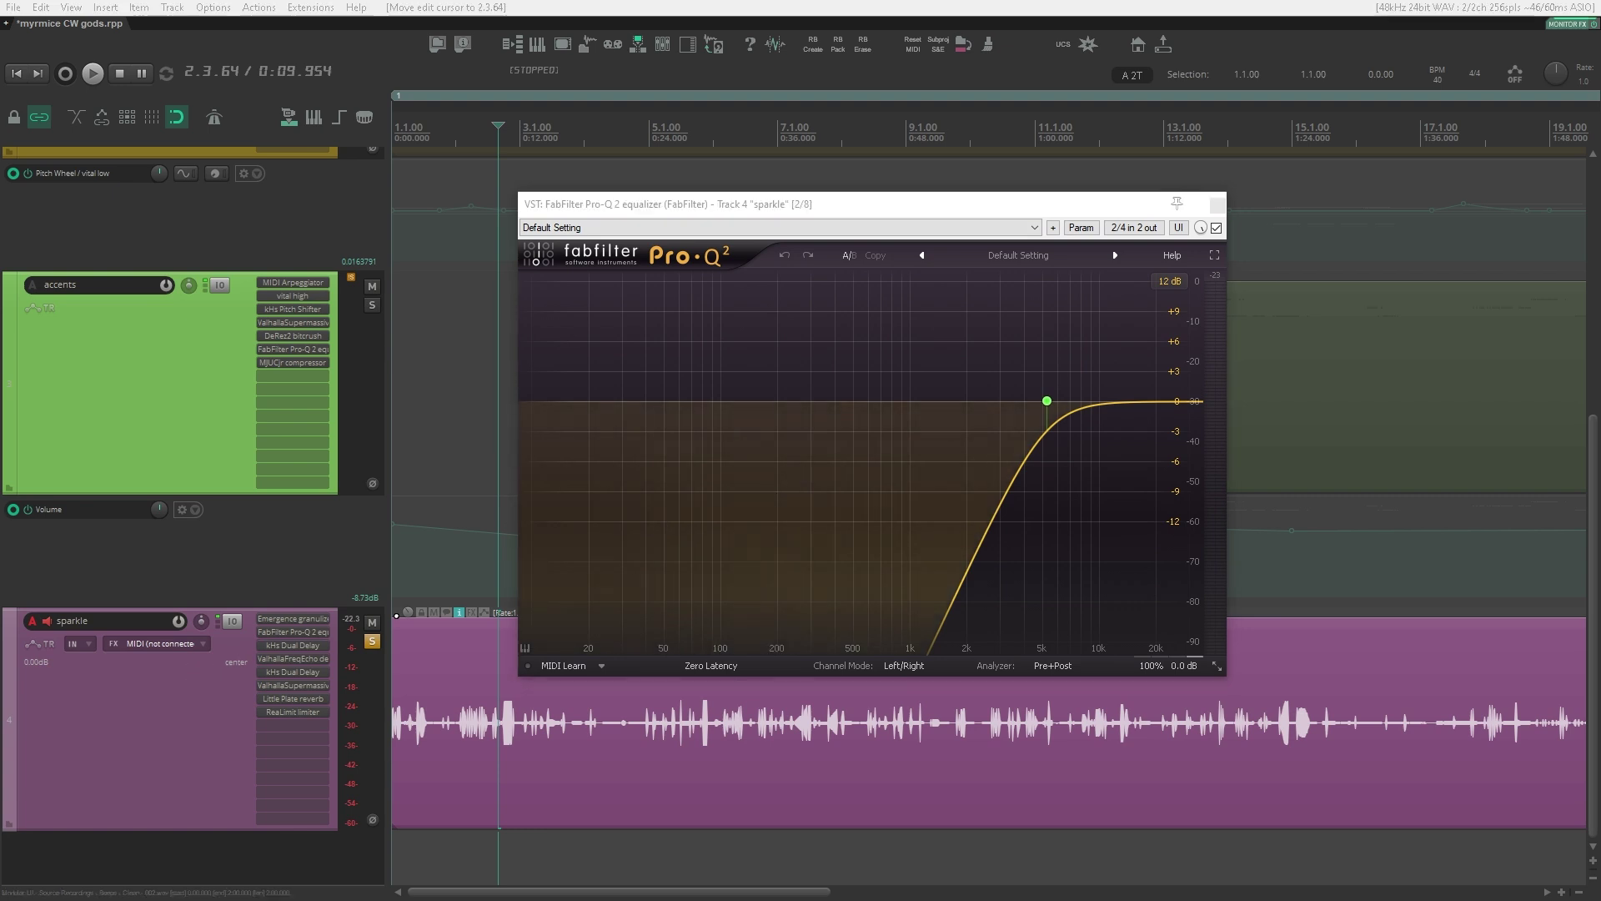
left_click(288, 658)
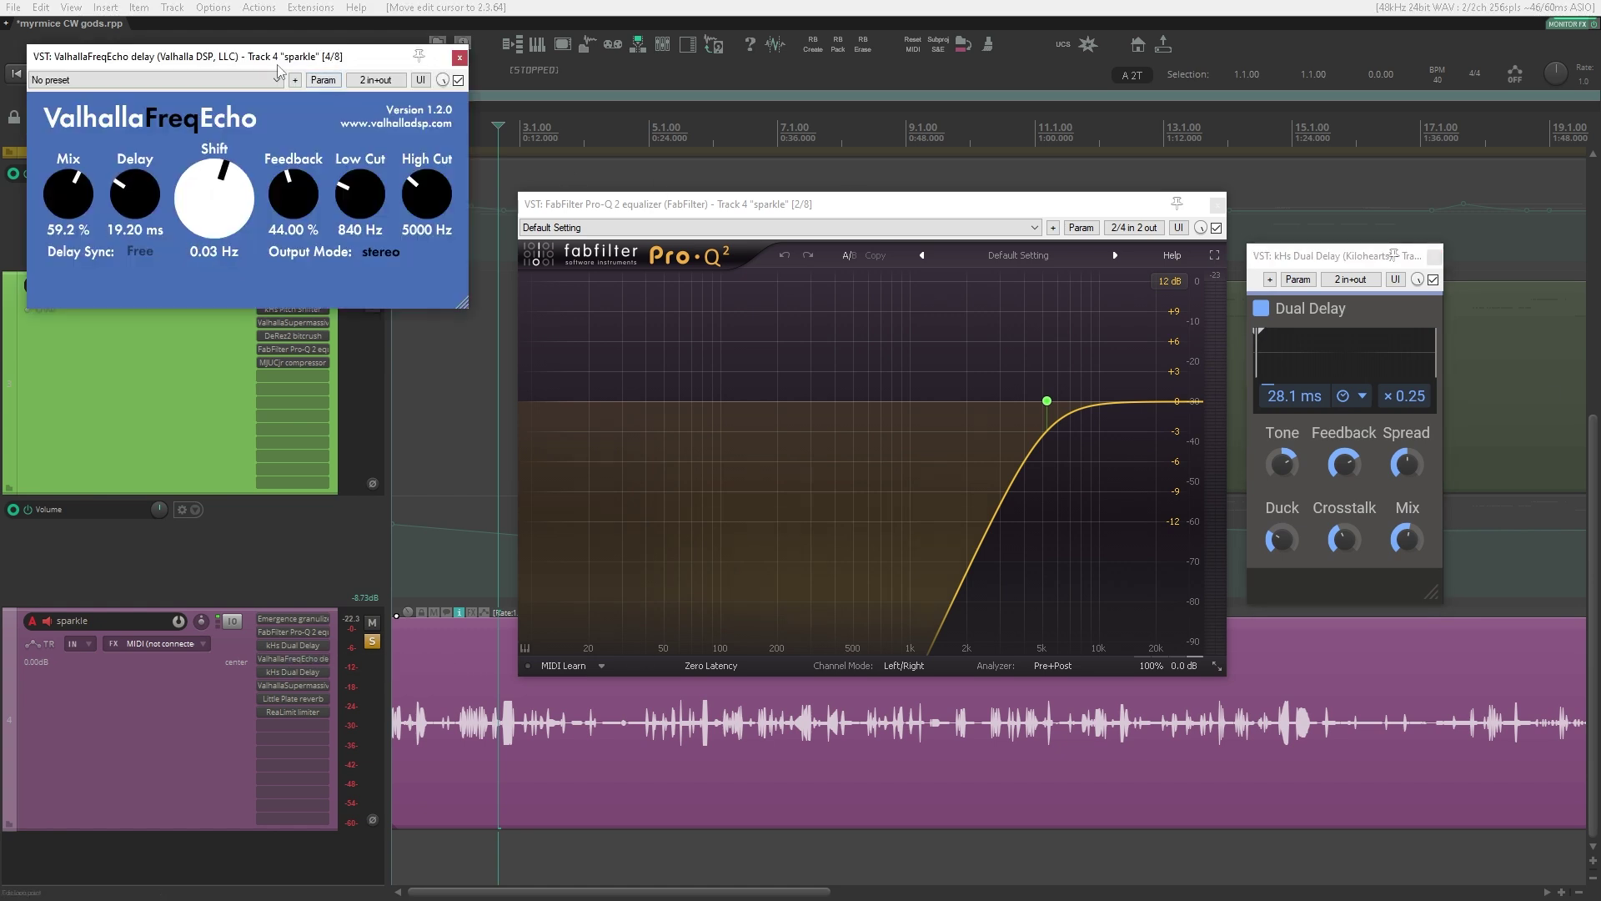
Step: Close the sparkle track's FabFilter Pro-Q 2, kHs Dual Delay and ValhallaFreqEcho windows
left_click_drag(281, 63, 313, 84)
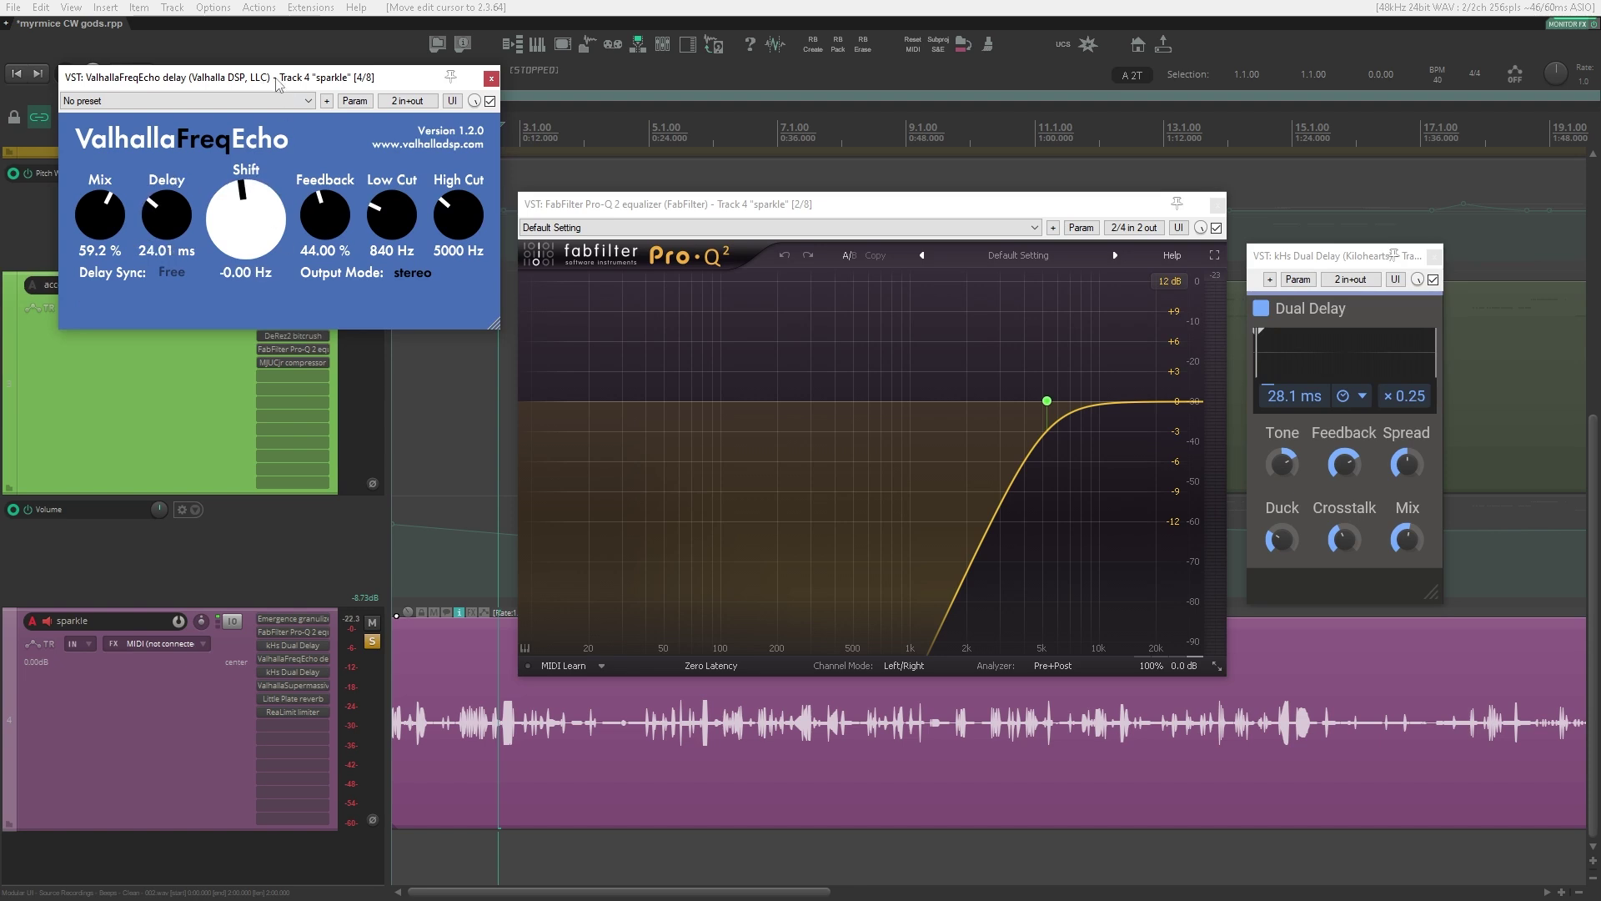
left_click_drag(278, 83, 382, 116)
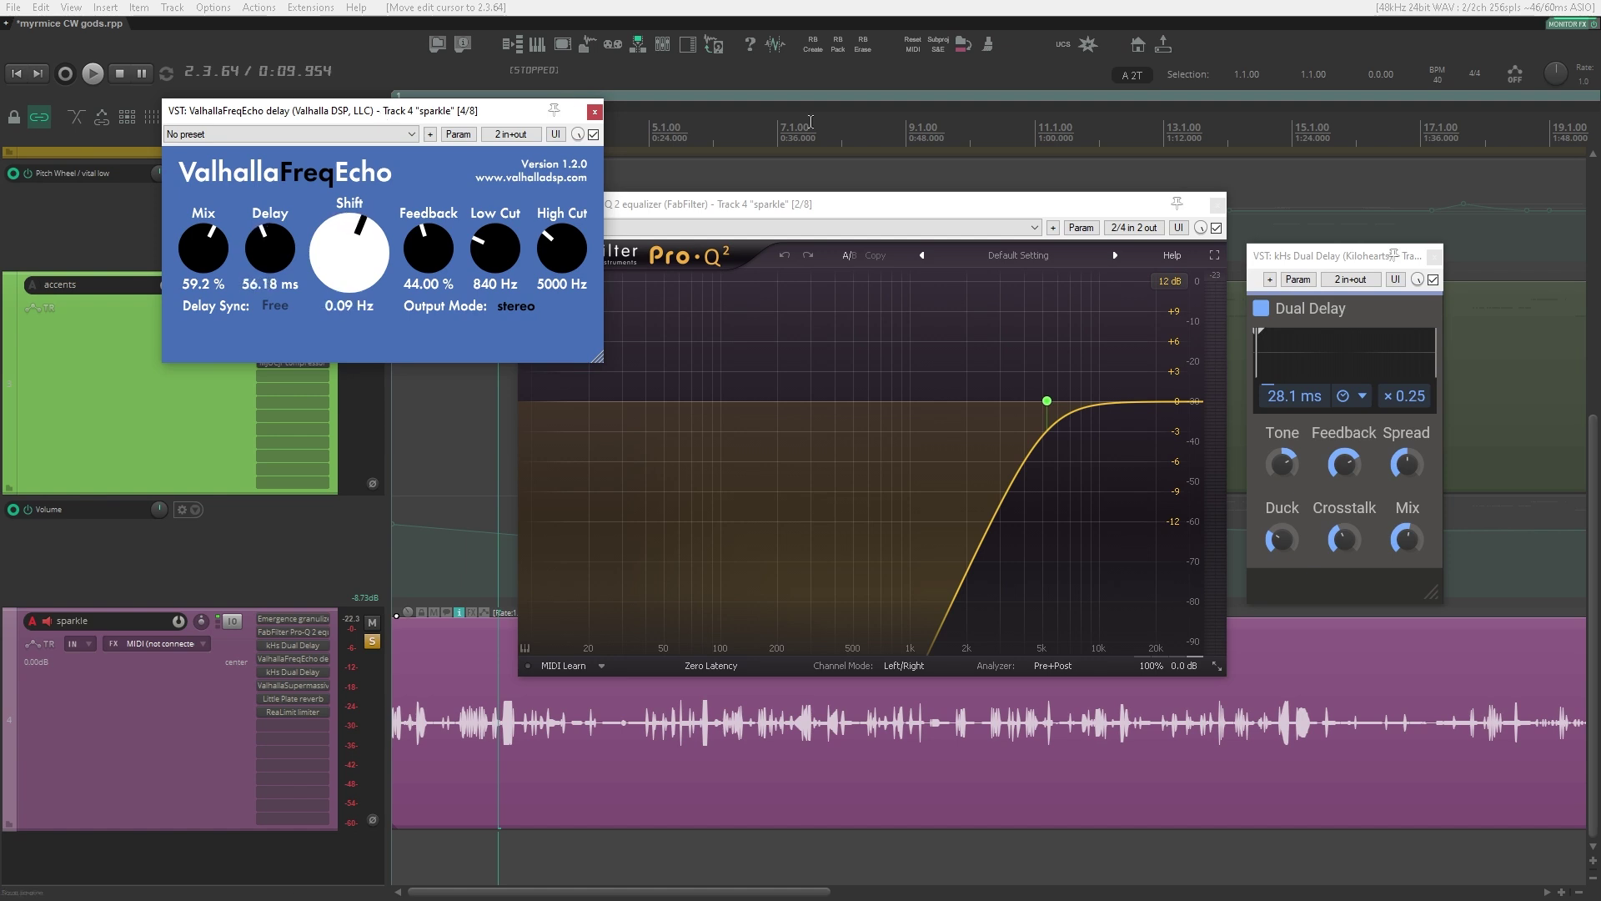
left_click(1217, 205)
left_click(1435, 256)
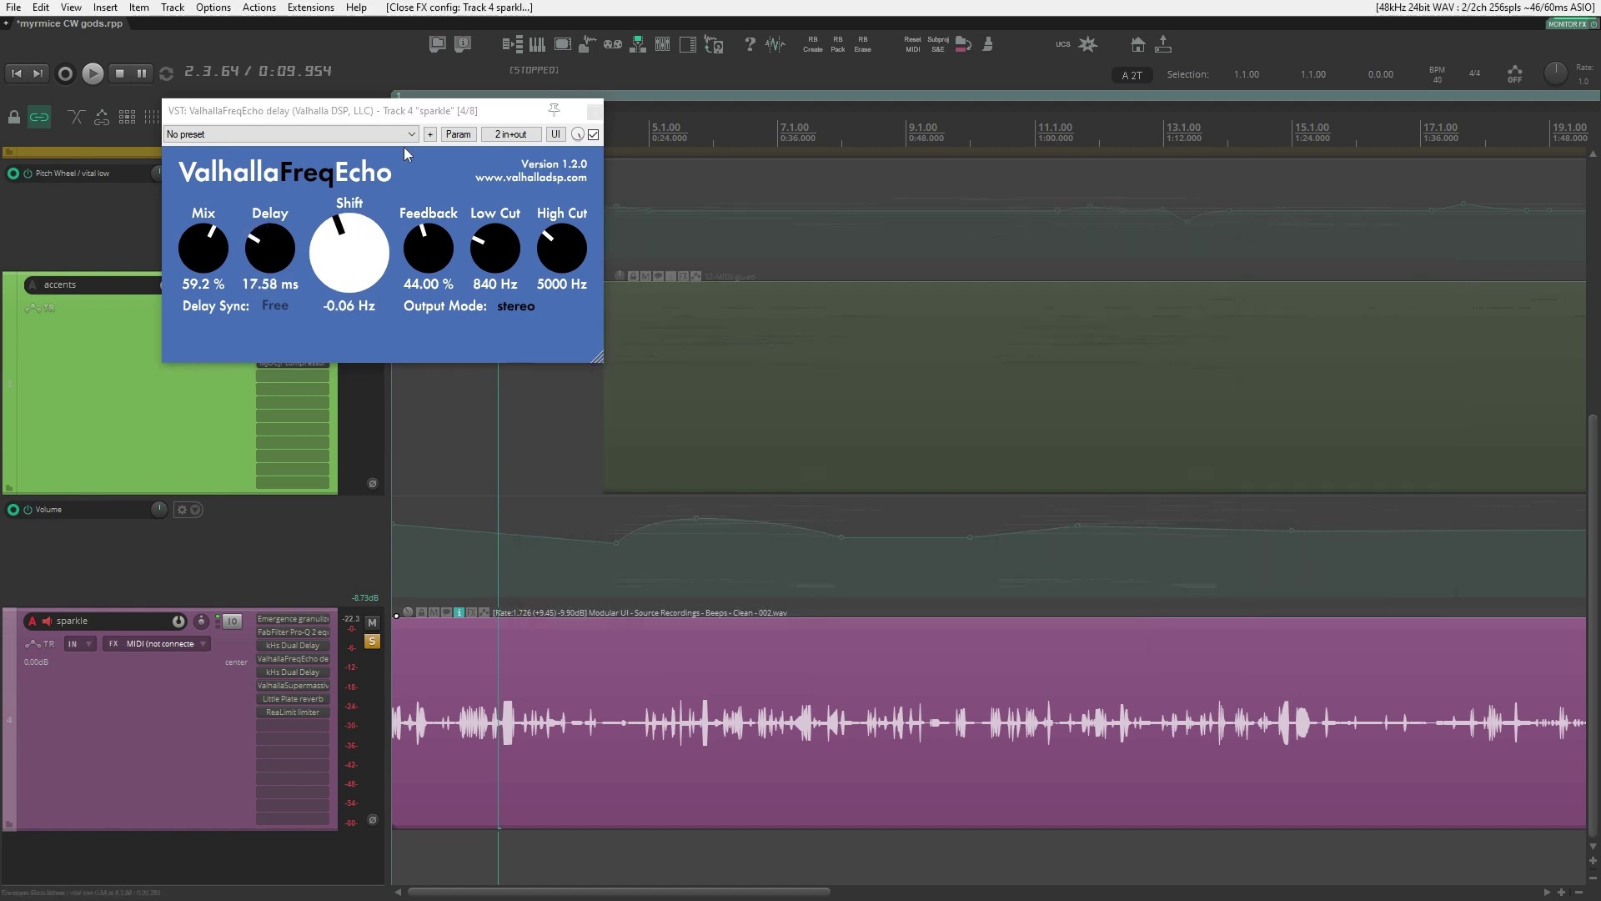
left_click_drag(404, 154, 591, 267)
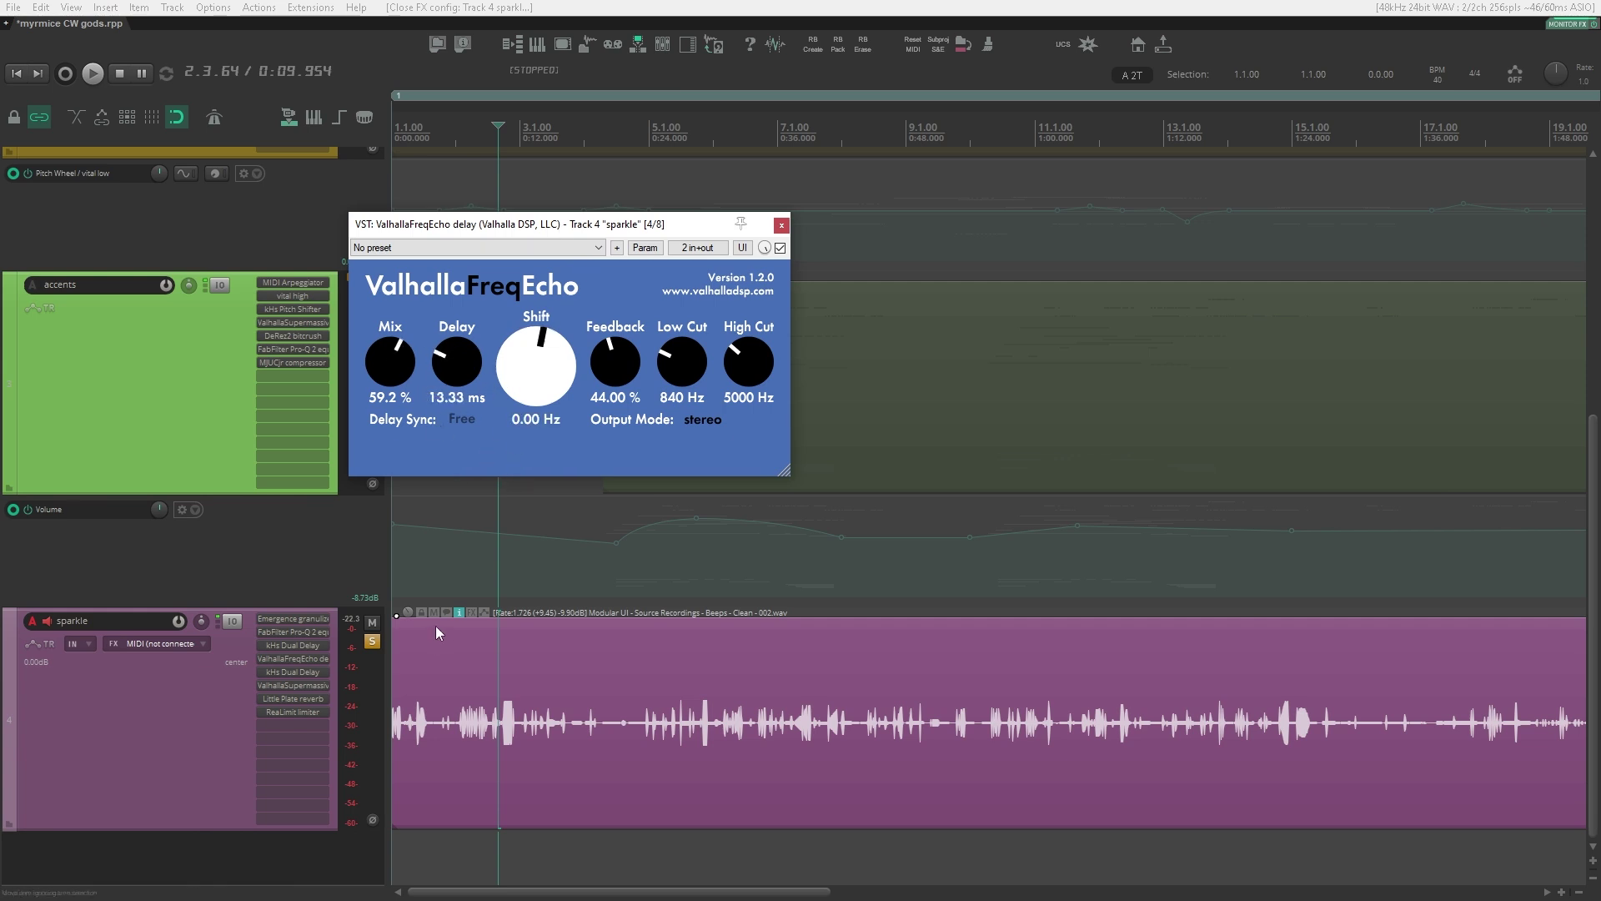
left_click_drag(464, 225, 547, 238)
key("Escape")
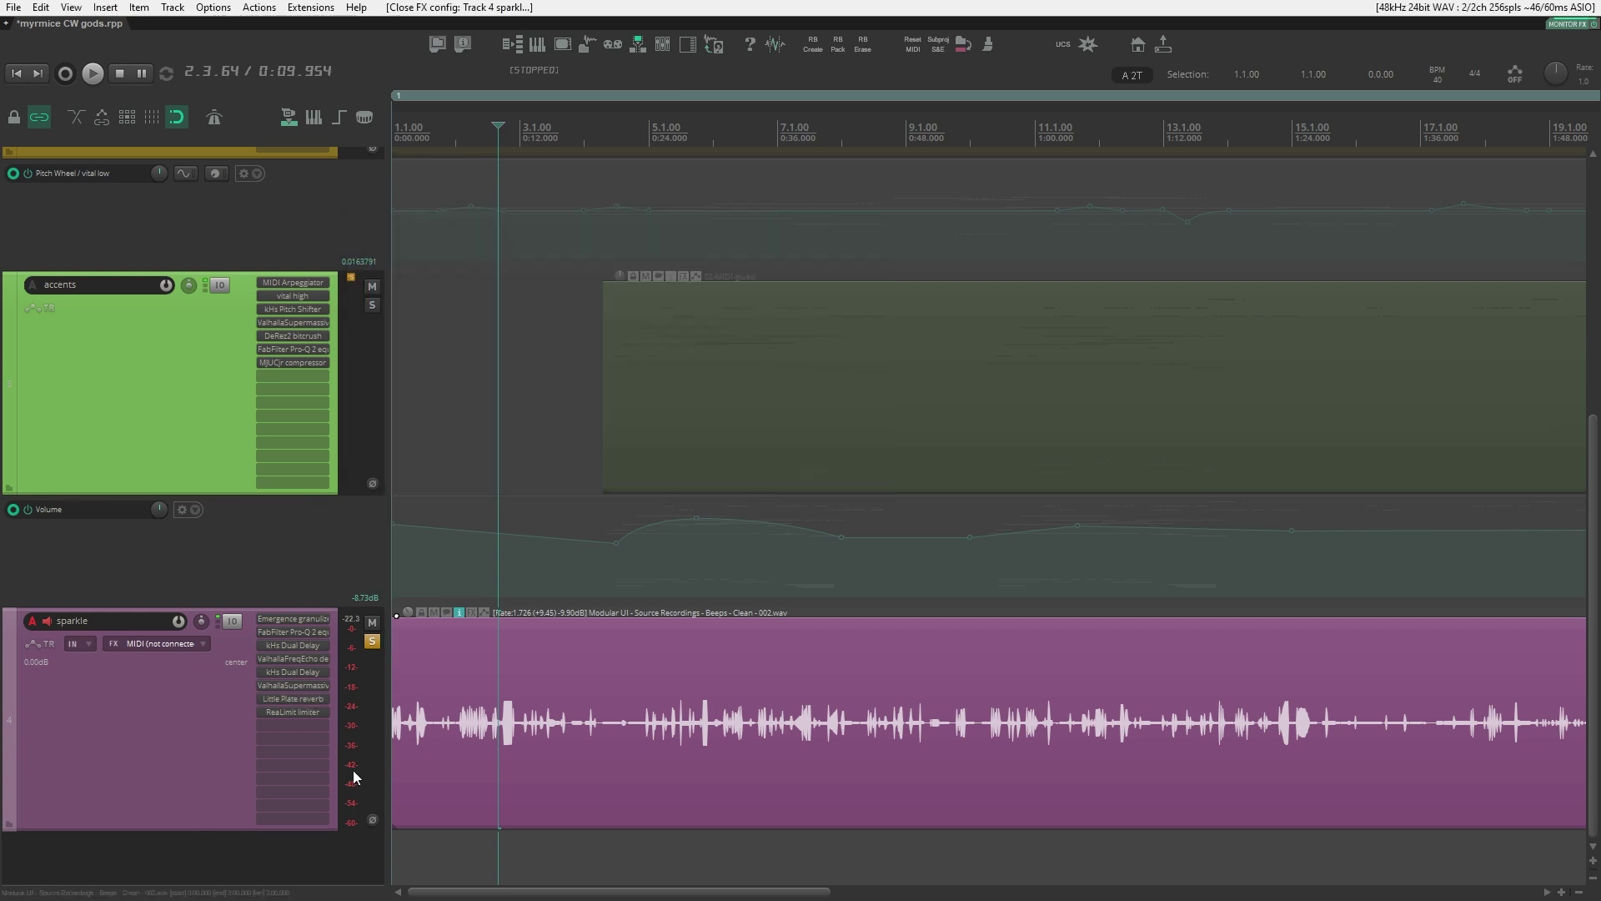
Step: View the sparkle track's ValhallaSupermassive, Little Plate and ReaLimit effects one after another, and close their windows
left_click(298, 689)
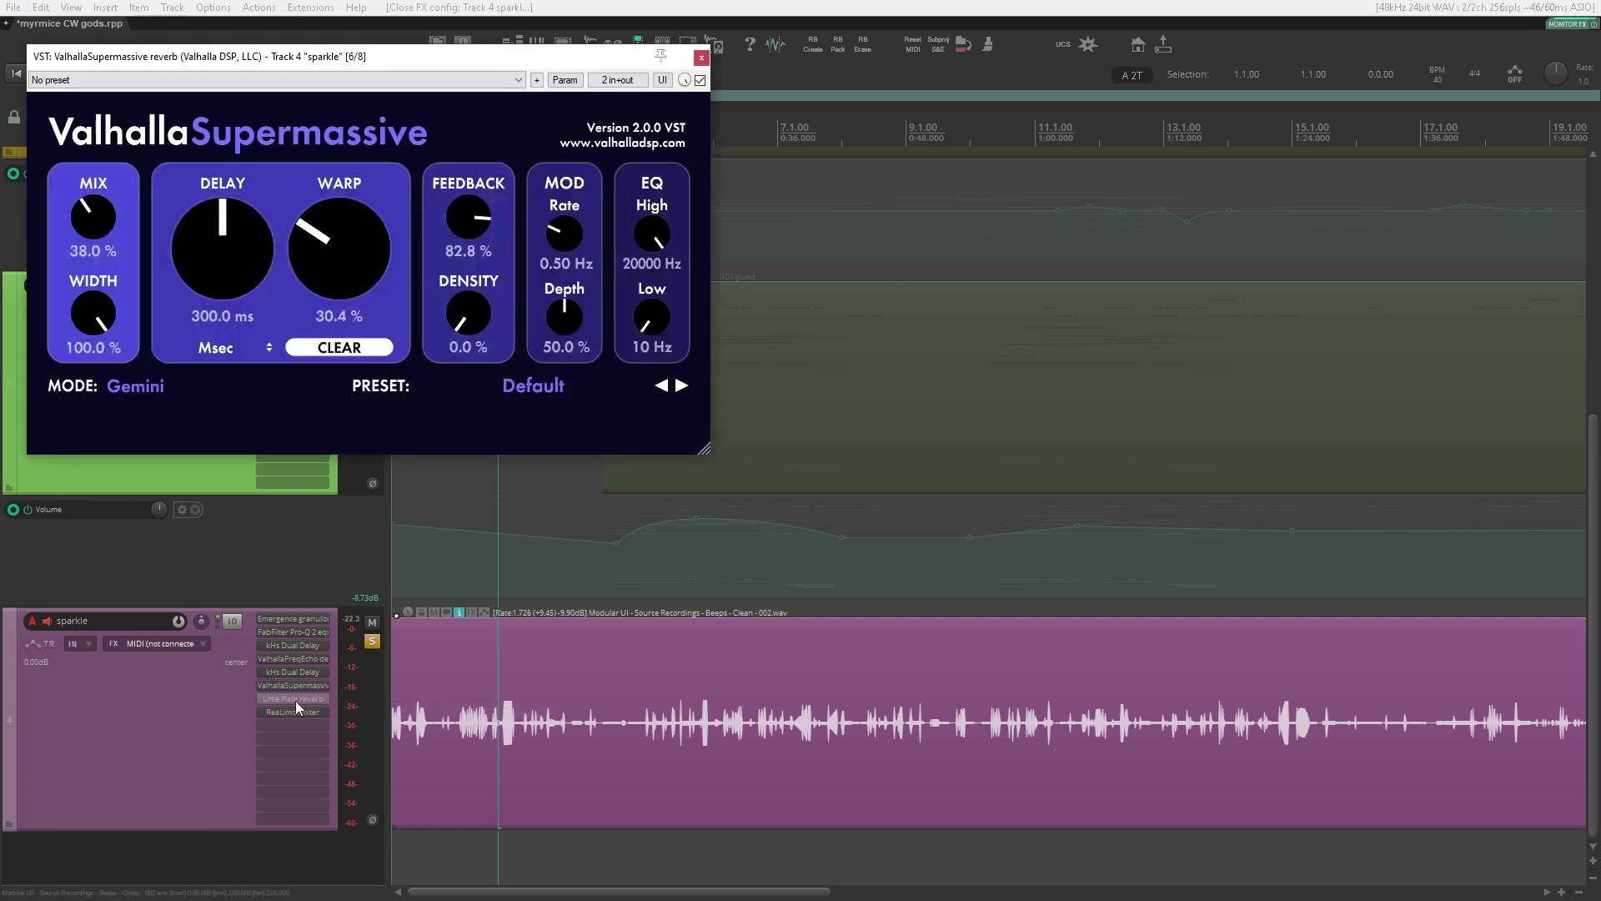
left_click(293, 701)
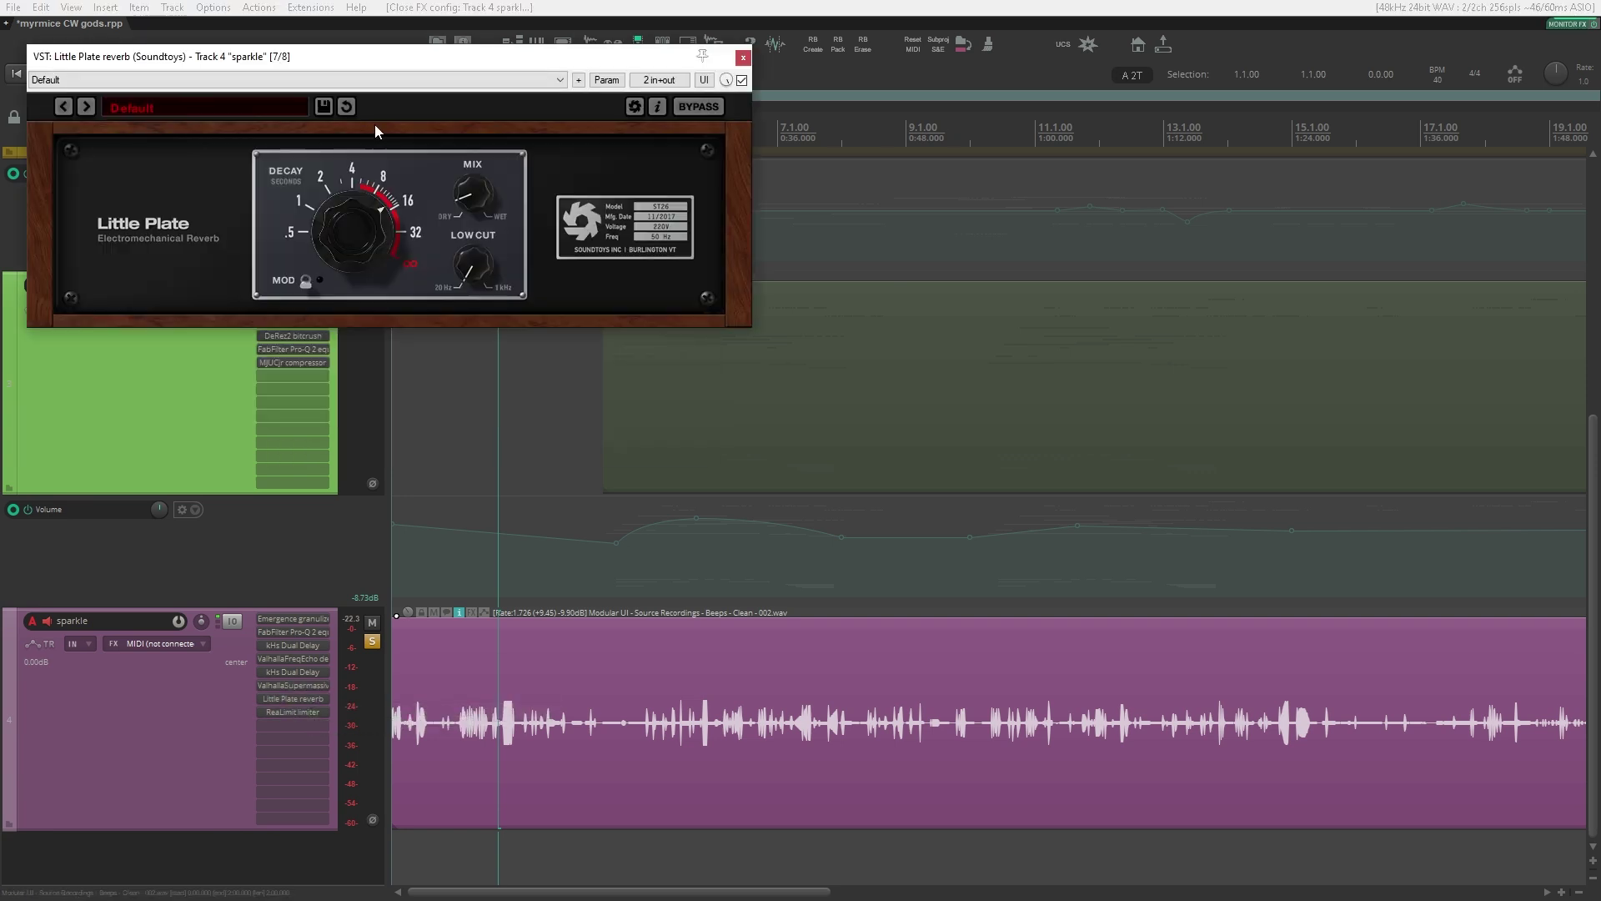
left_click_drag(351, 64, 641, 235)
key("Escape")
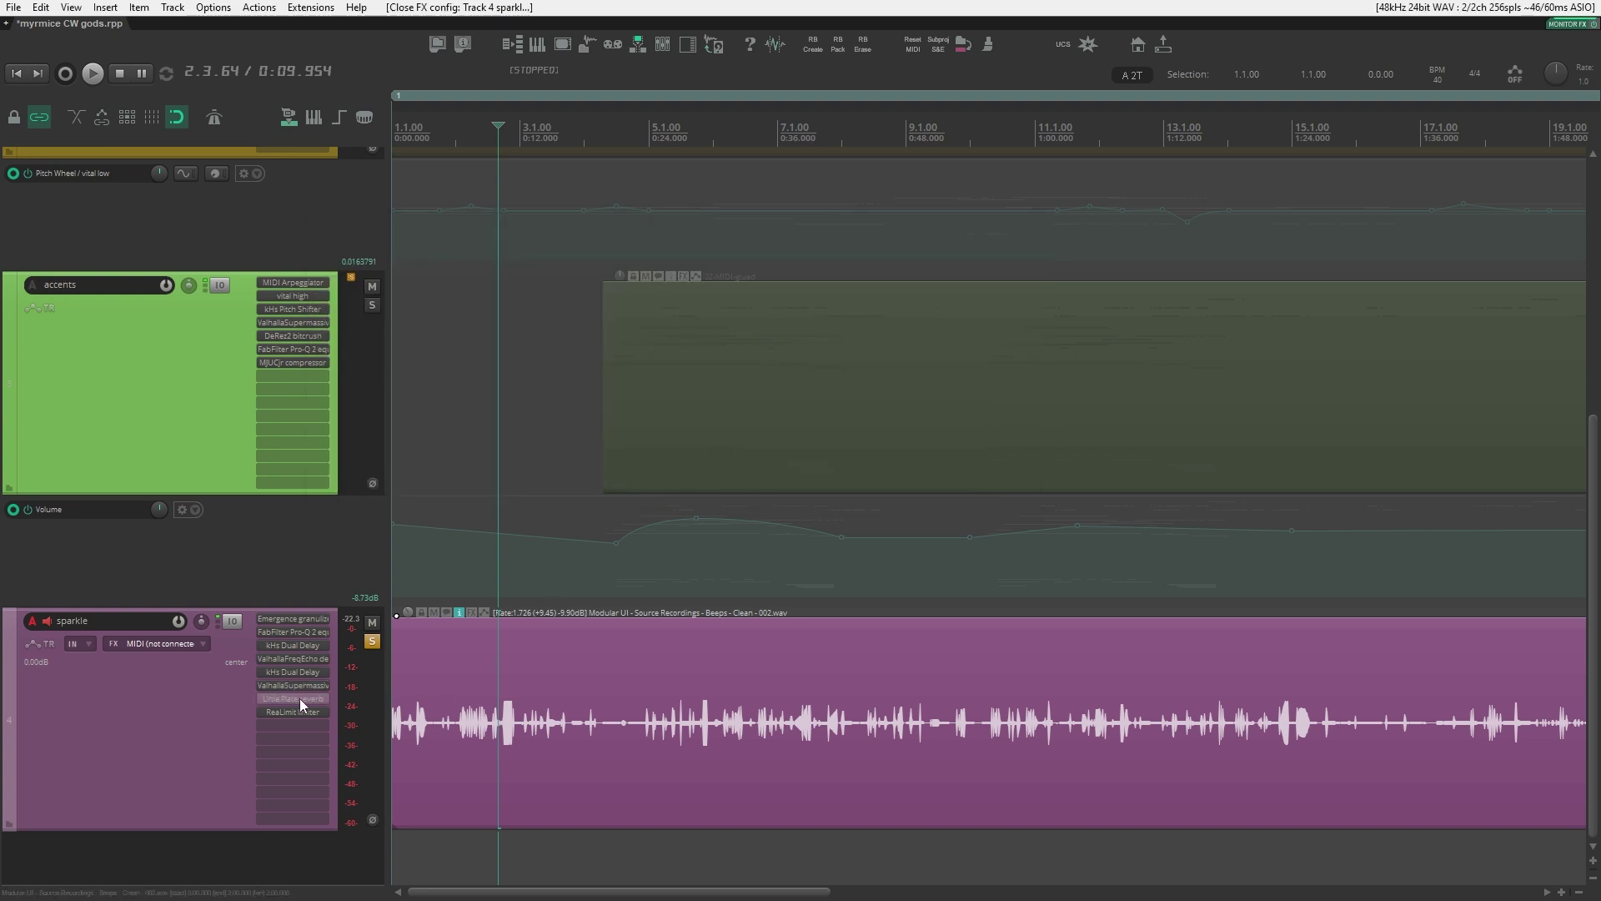
left_click(288, 697)
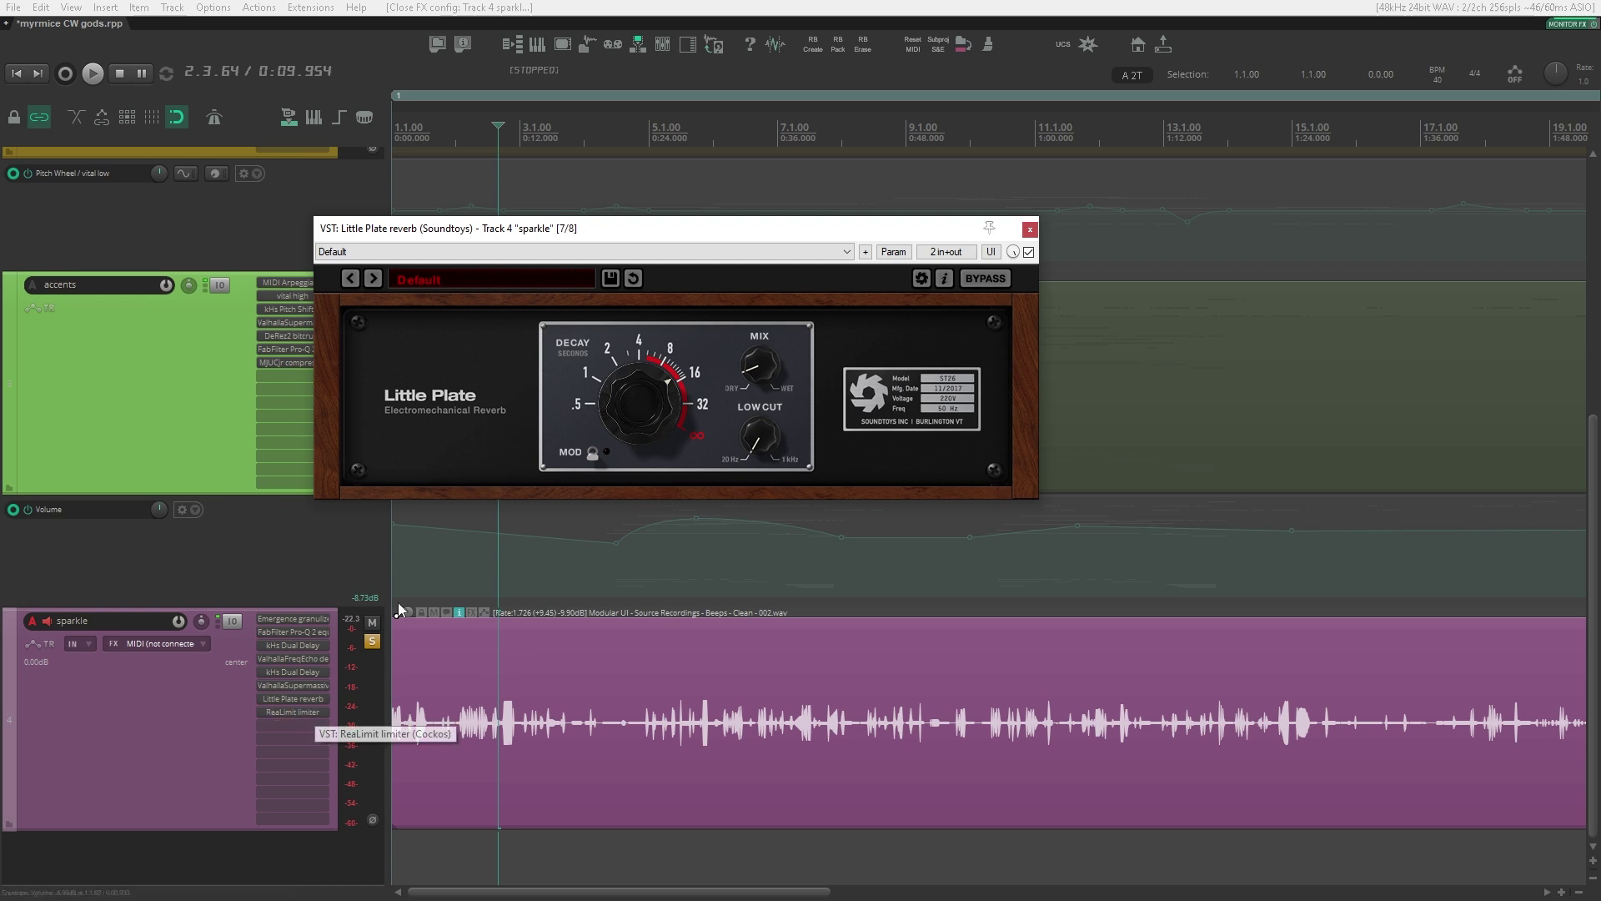
key("Escape")
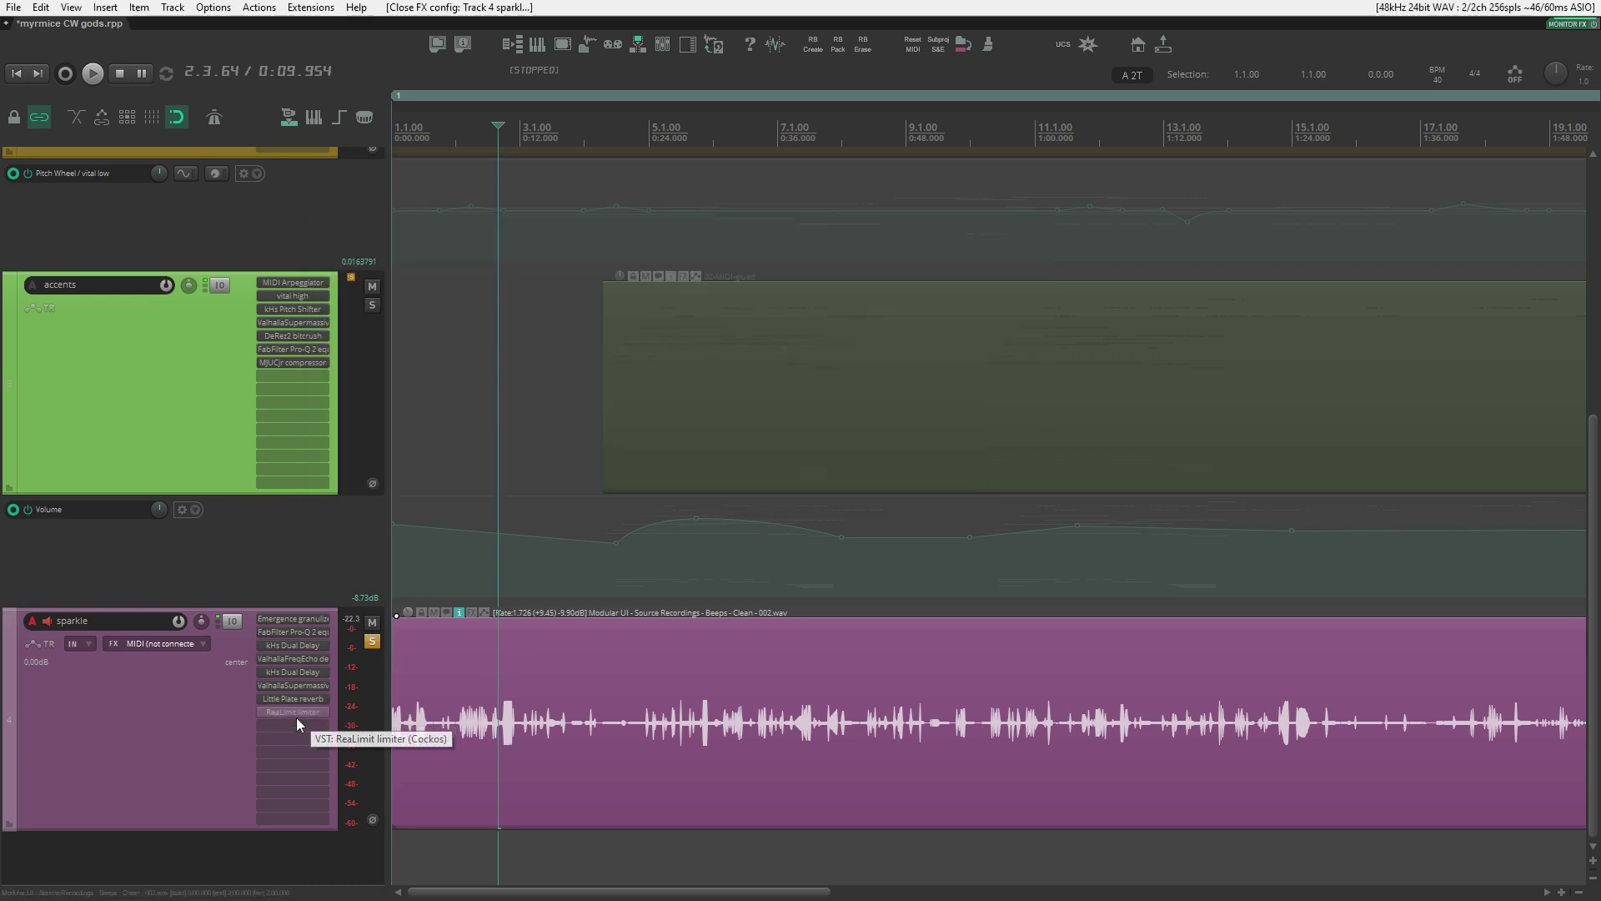
left_click(296, 715)
key("Escape")
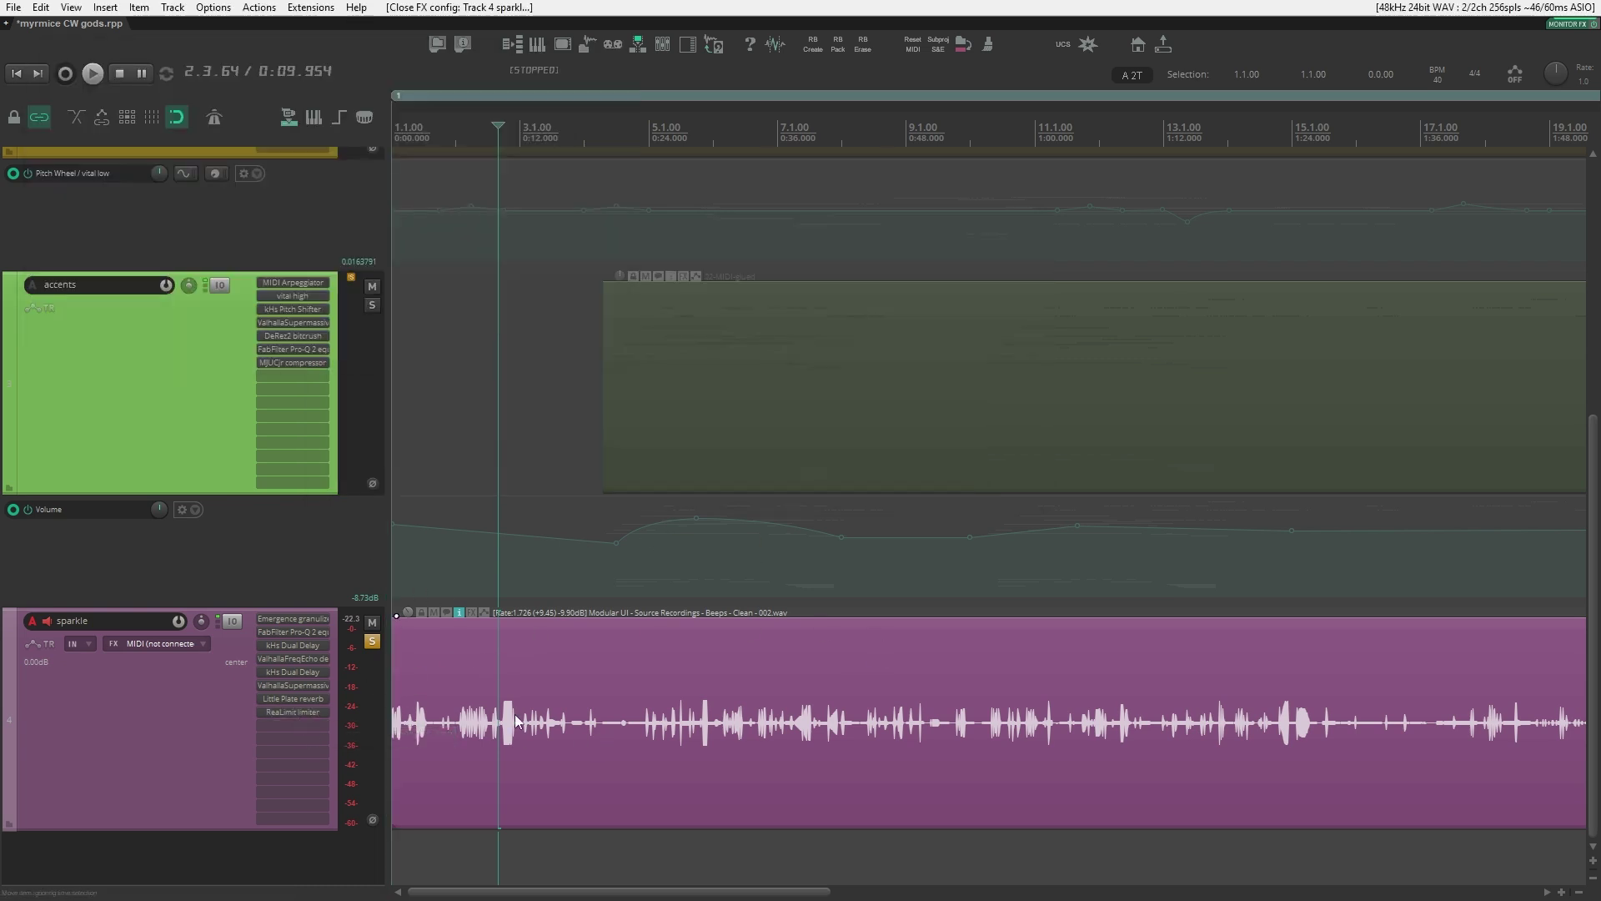
Step: Play the soloed sparkle track from 5.3.97 and look along its beeps items on the timeline
left_click(697, 723)
key("space")
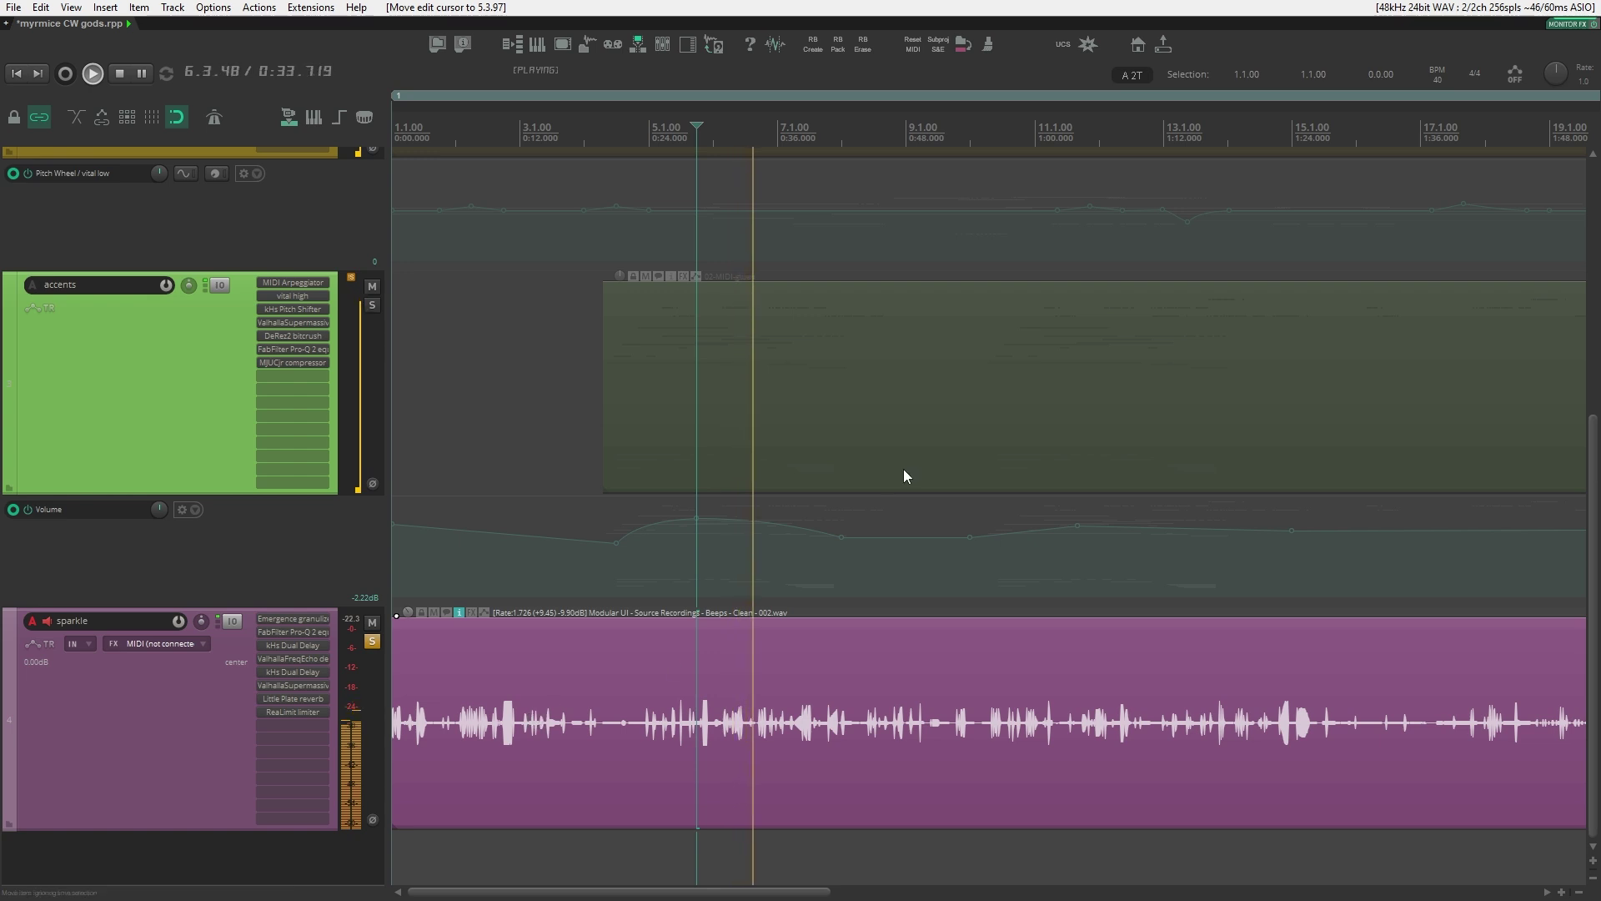
left_click_drag(901, 467, 834, 416)
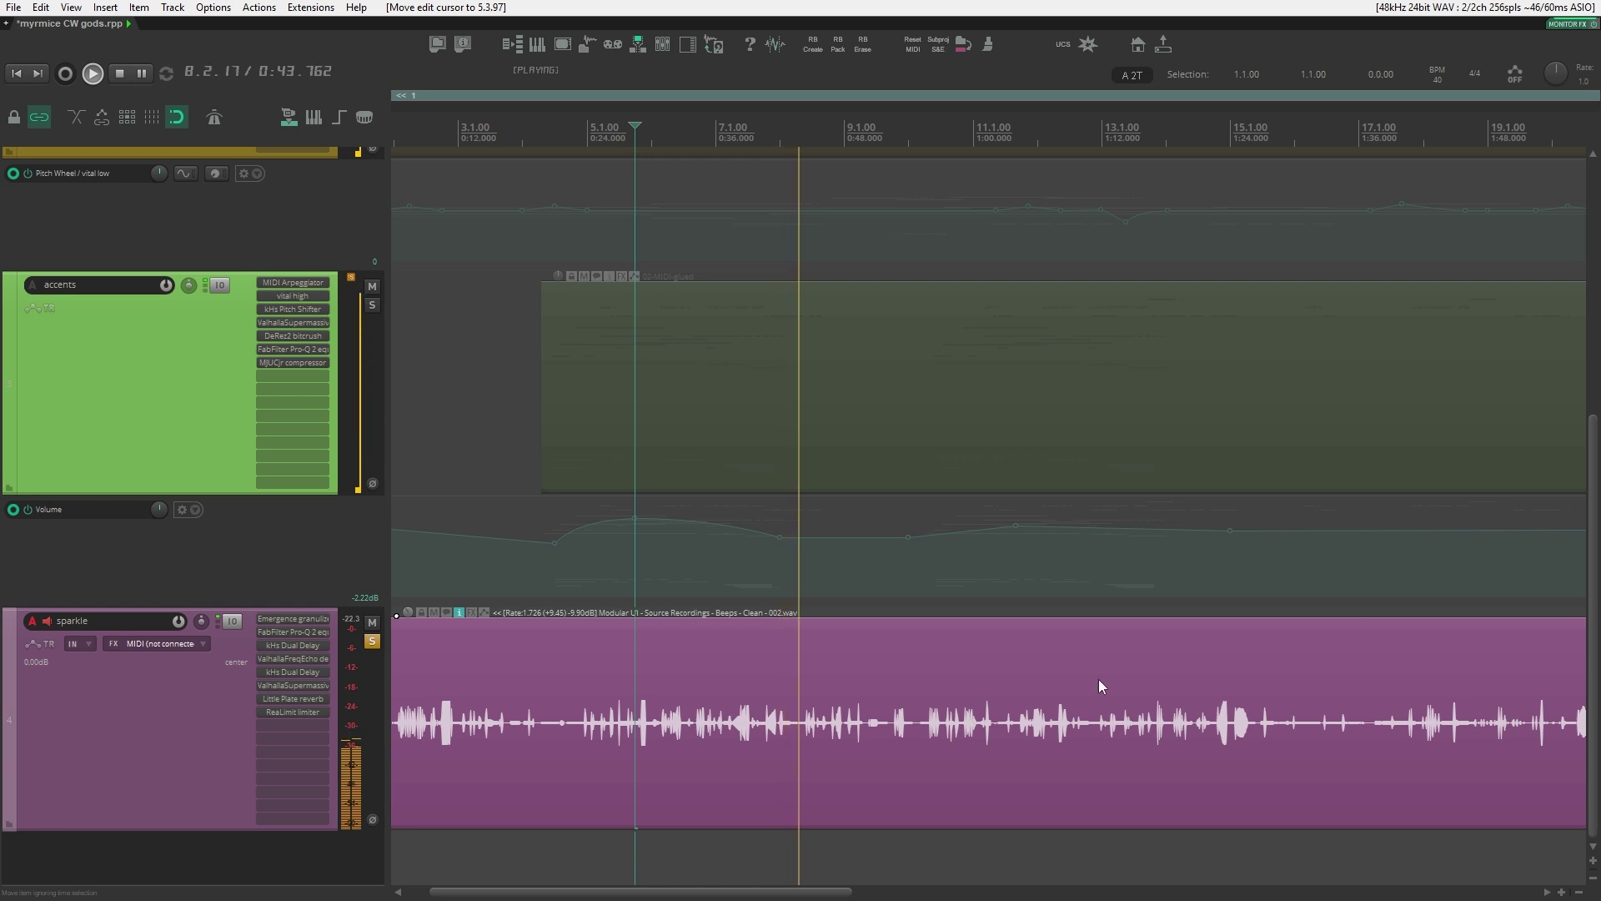
left_click_drag(1203, 683, 1009, 677)
scroll(842, 700, "down", 5)
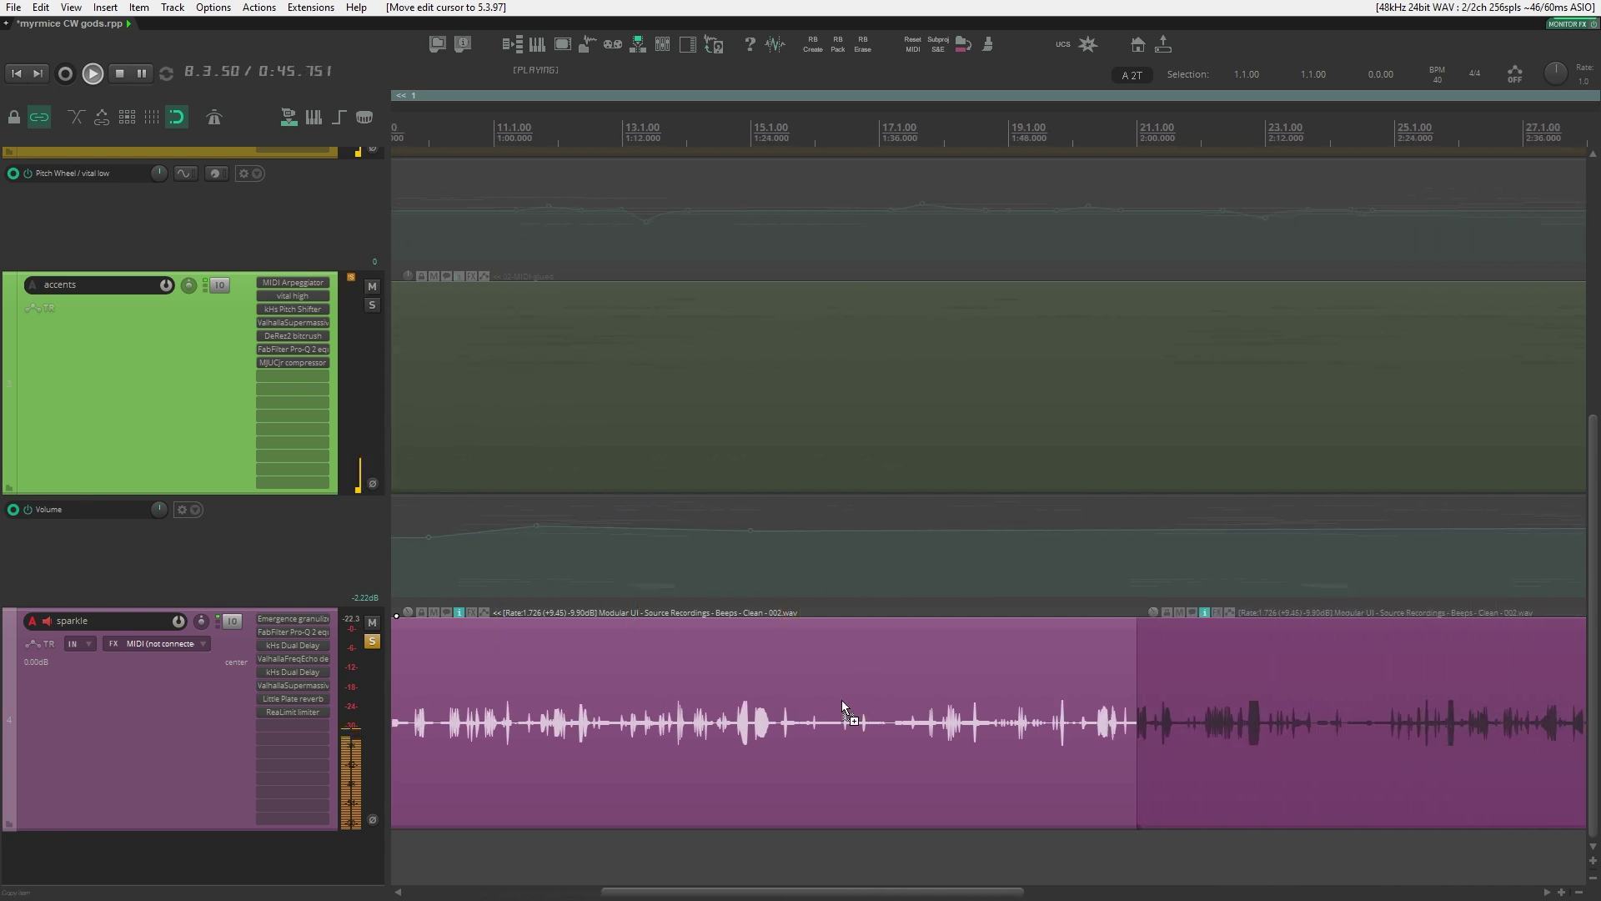
scroll(904, 463, "up", 3)
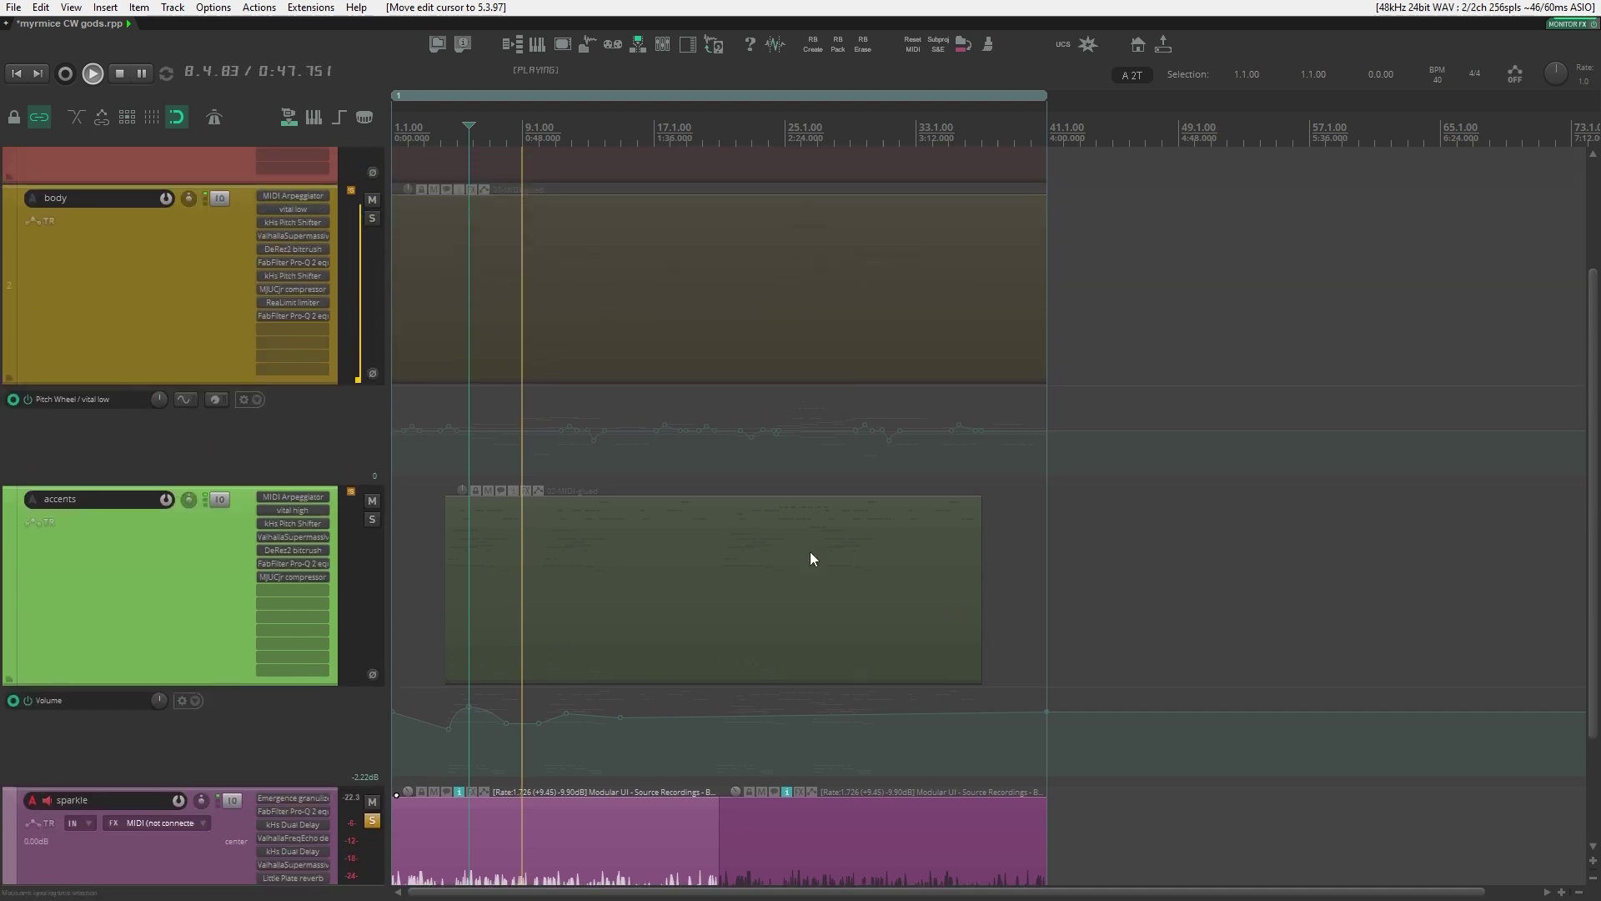
Step: Clear the sparkle track's solo, deselect its item and listen to the full mix with all four tracks in view
scroll(500, 557, "down", 2)
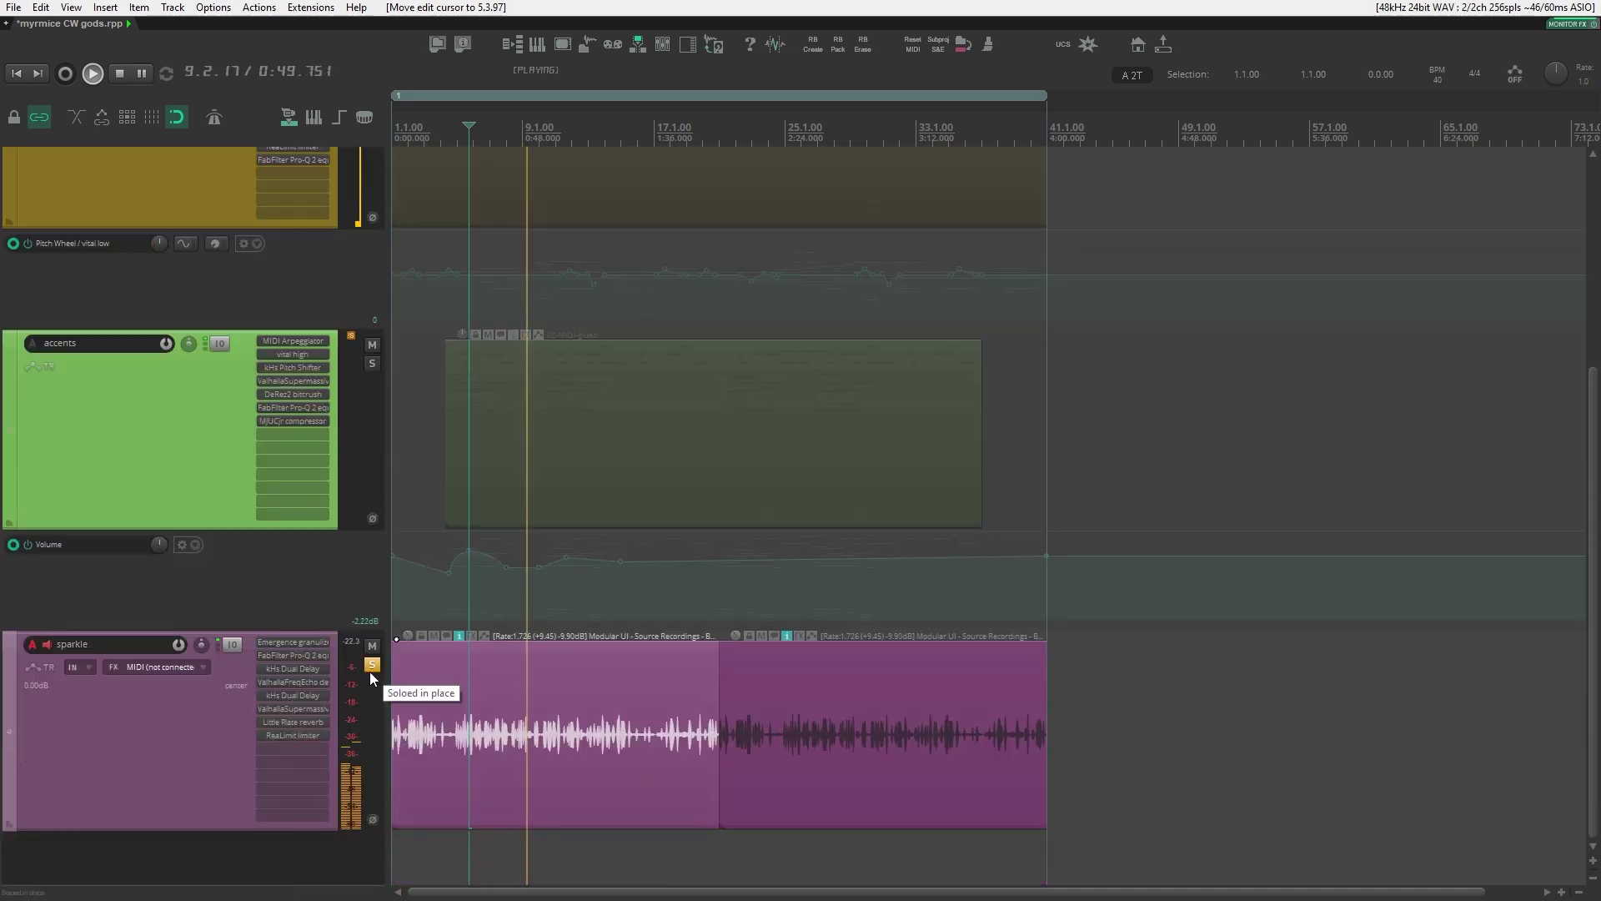
left_click(370, 671)
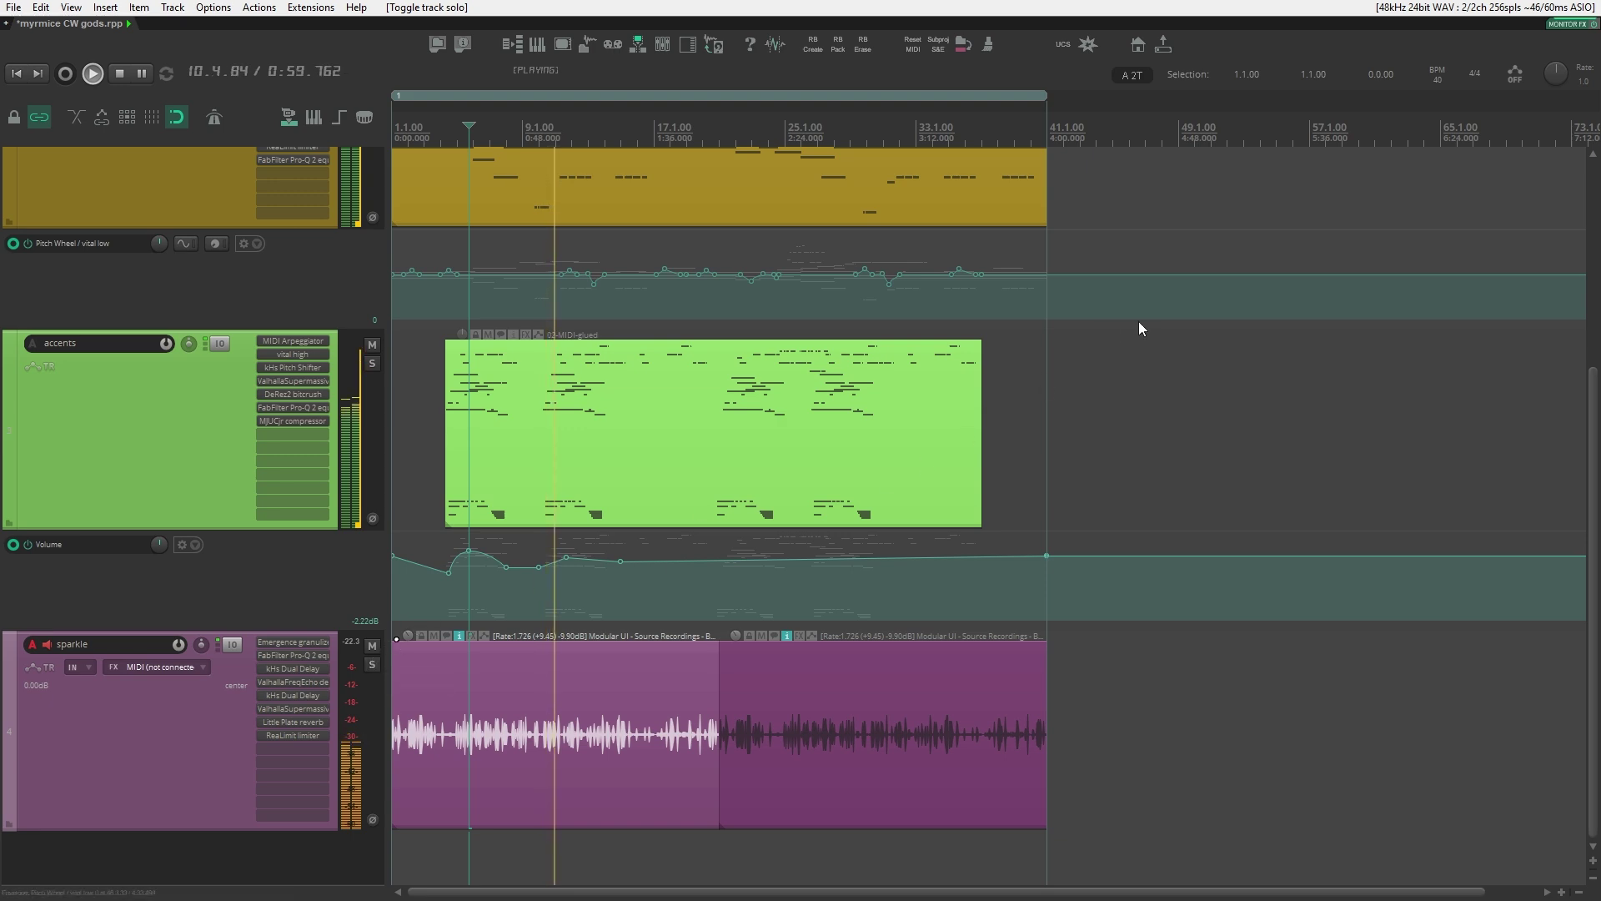
scroll(1138, 322, "up", 3)
scroll(1174, 660, "down", 3)
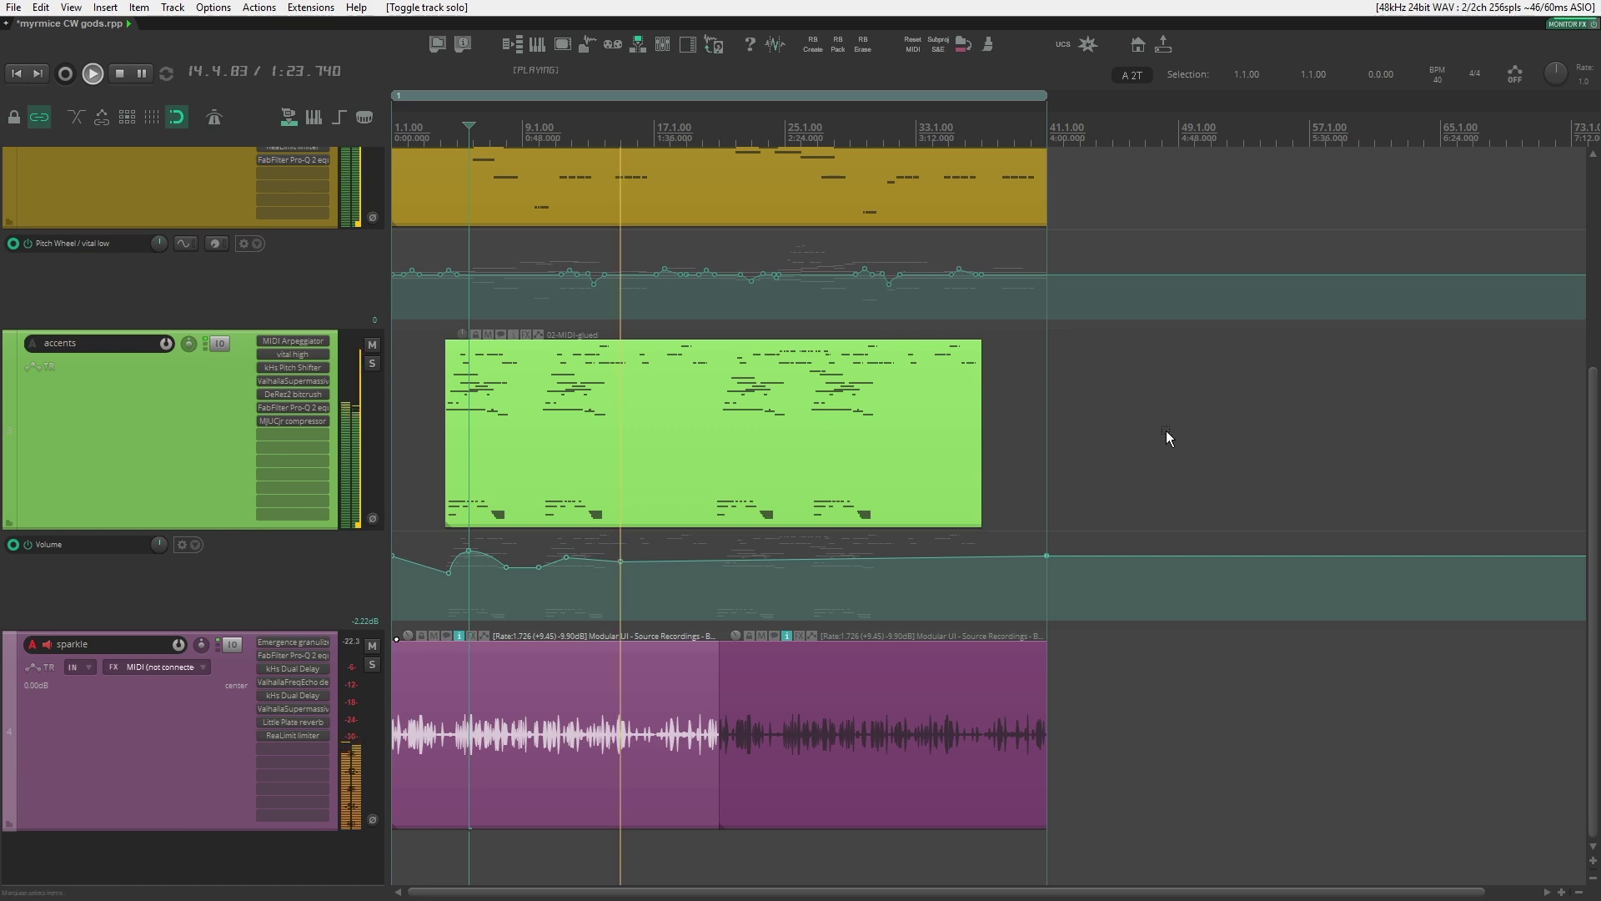
left_click(1259, 738)
scroll(1223, 619, "up", 4)
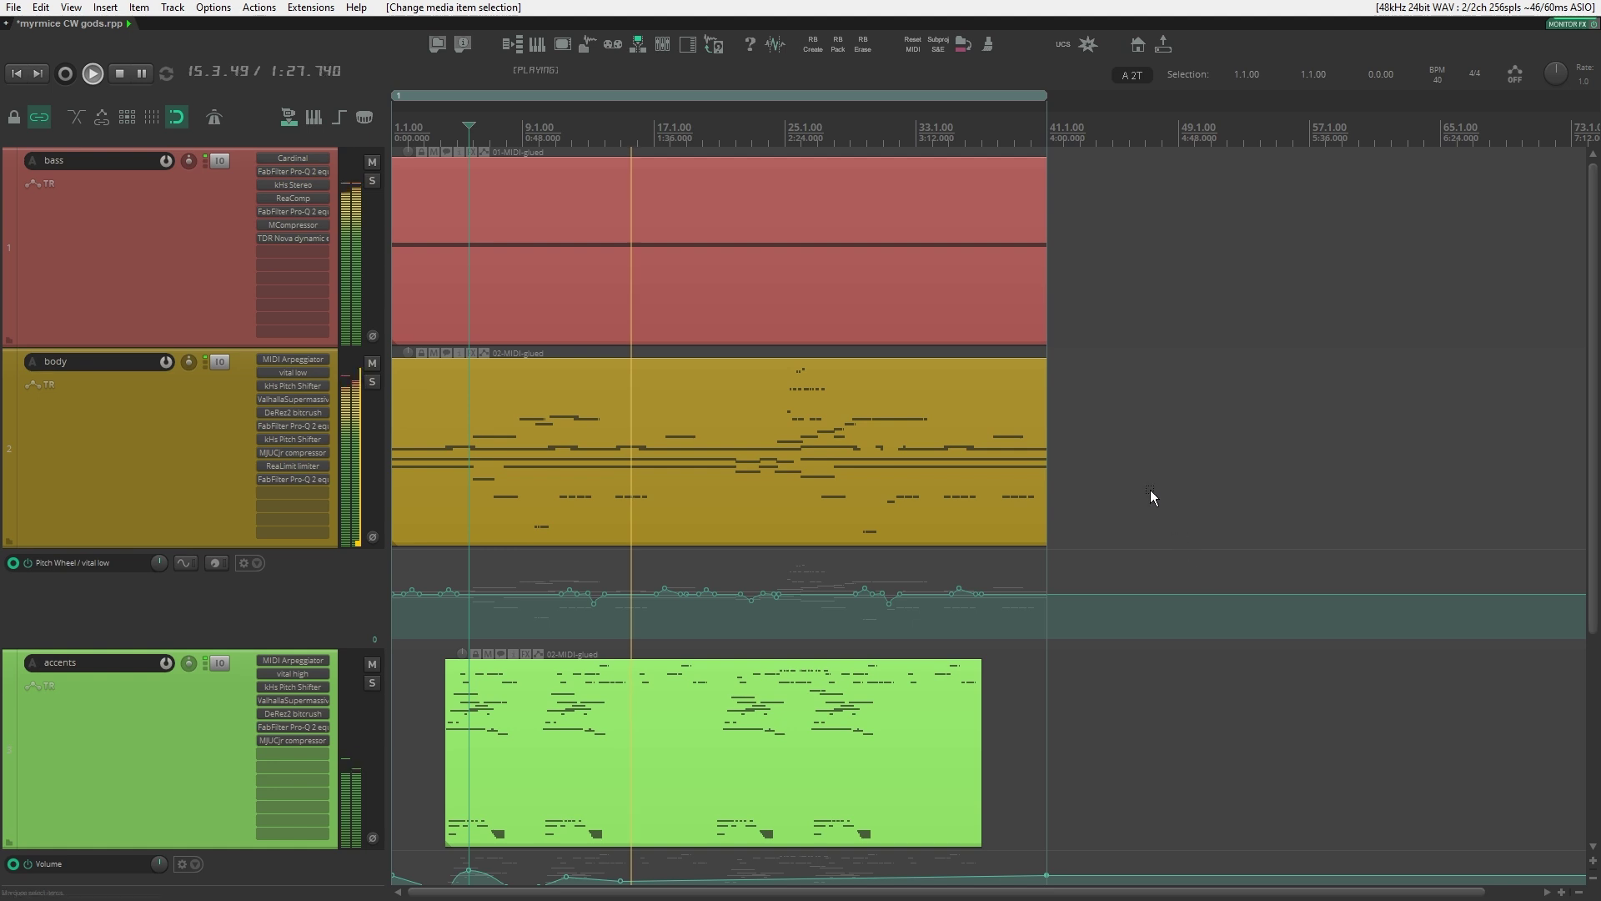
scroll(1117, 484, "down", 2)
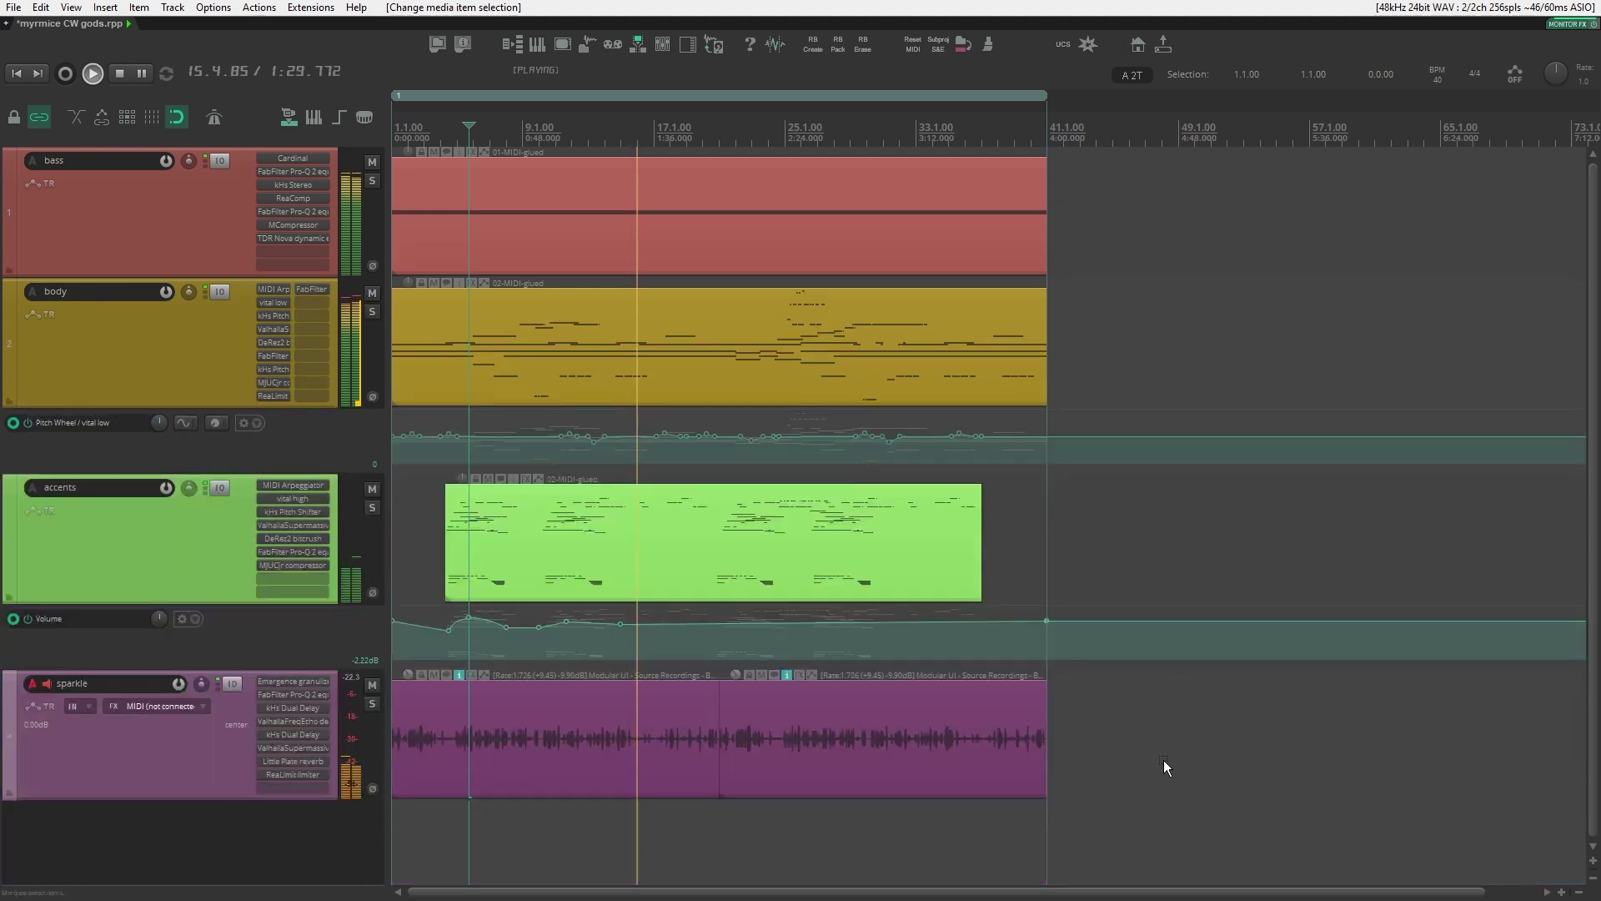
Step: Stop playback and return the edit cursor to the project start at 1.1.00
key("space")
left_click(433, 133)
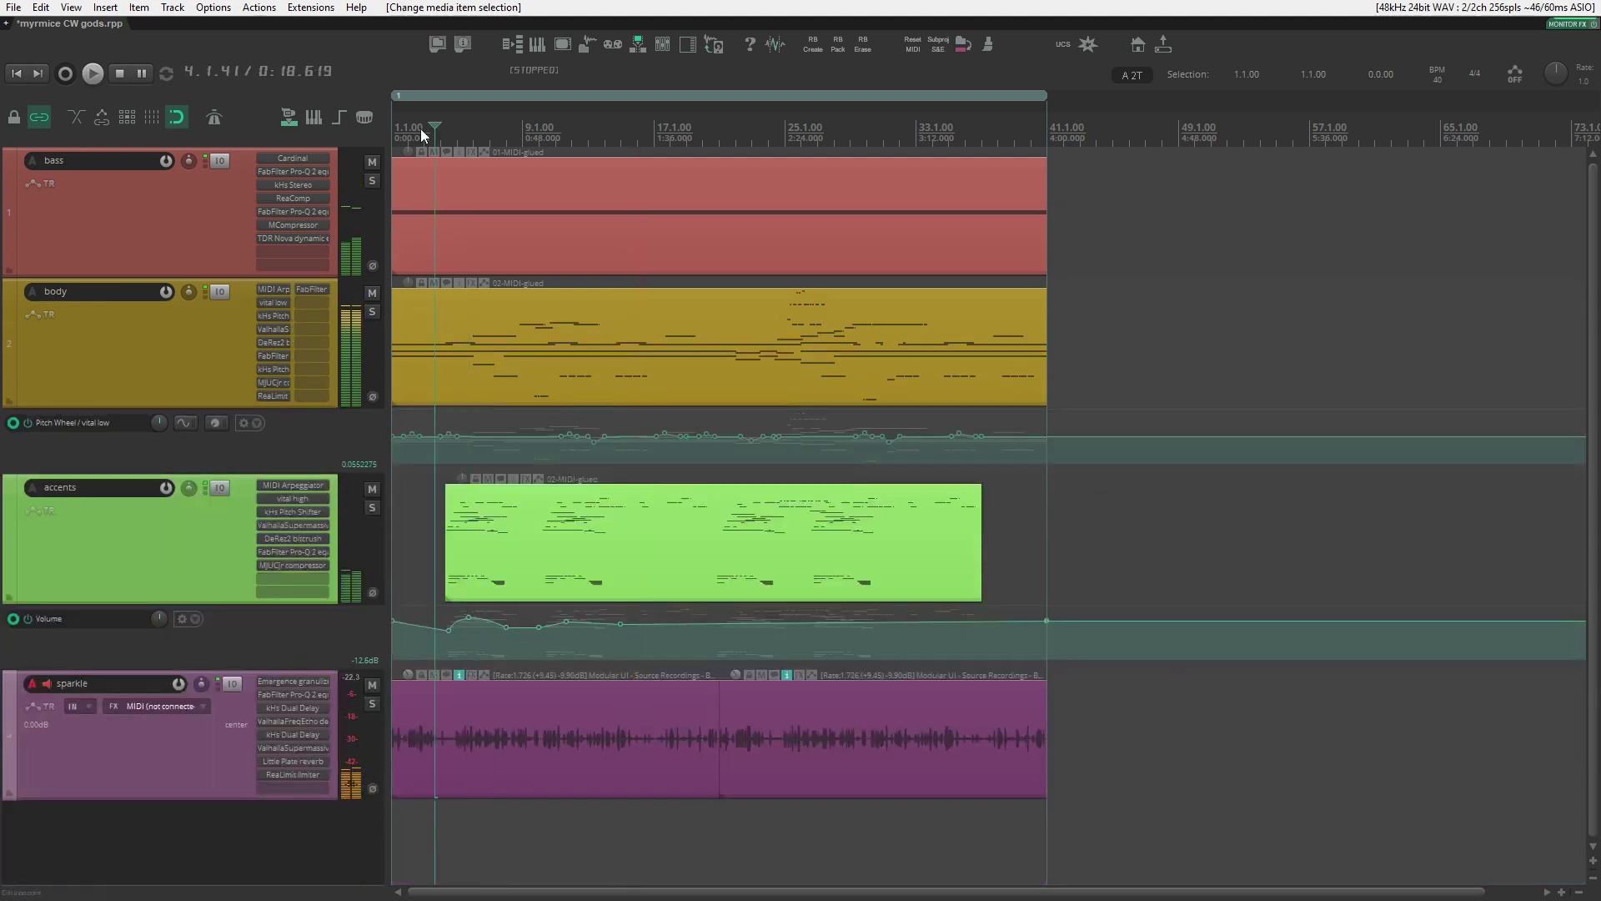
left_click(394, 134)
left_click_drag(1223, 200, 682, 777)
left_click(1142, 822)
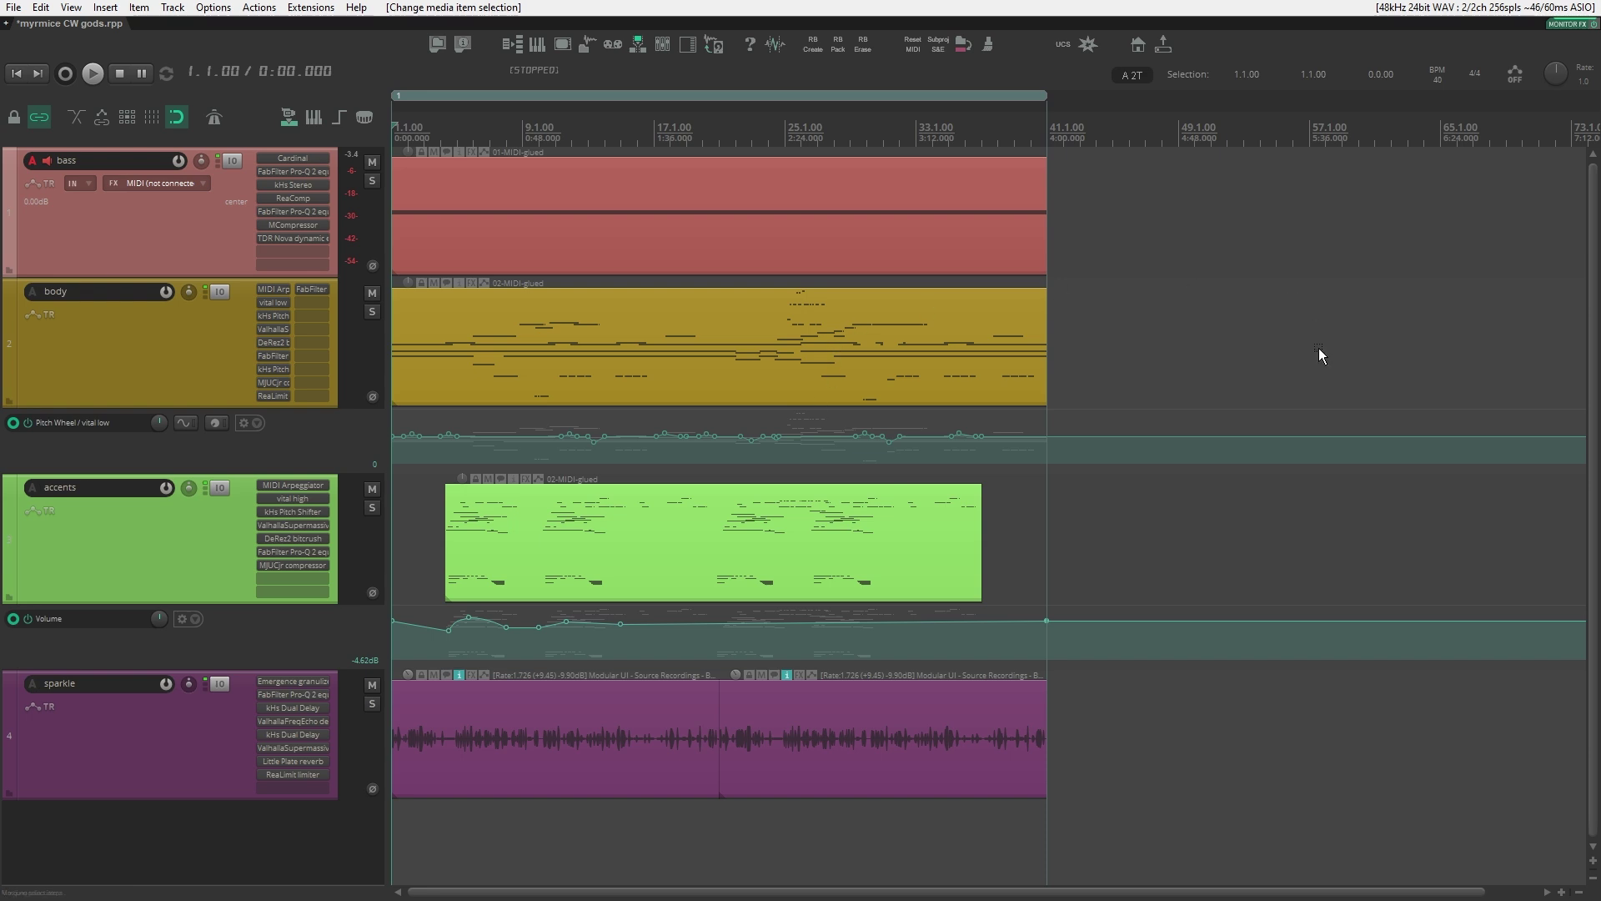
Step: Go through the body, bass, accents and sparkle tracks by selecting each, ending with the bass track selected
left_click(1226, 339)
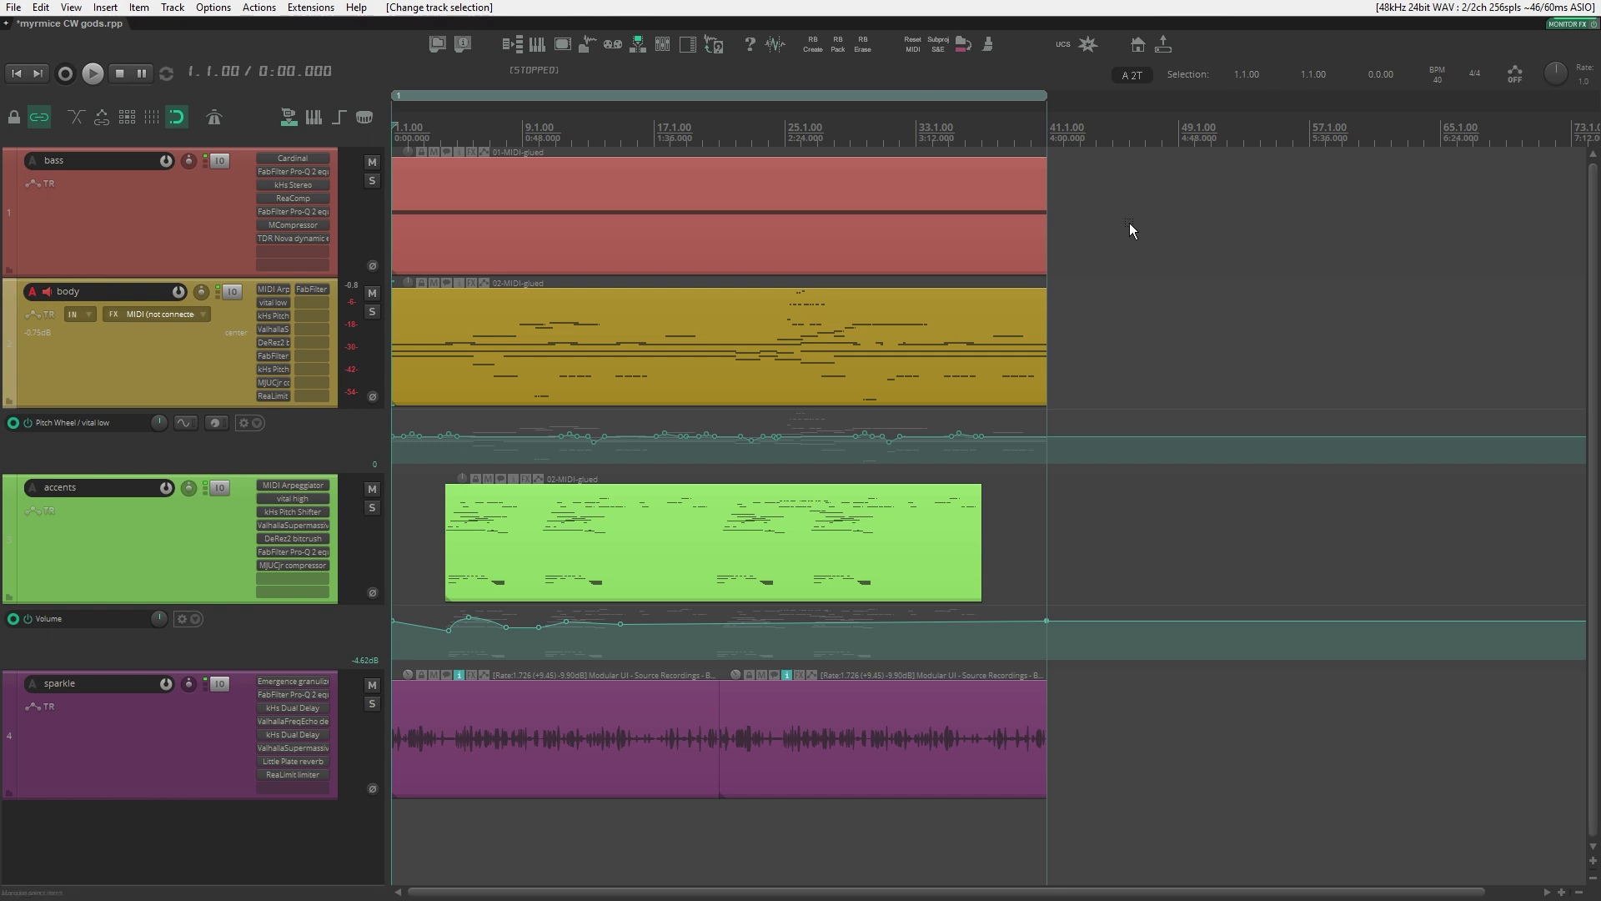
left_click(158, 258)
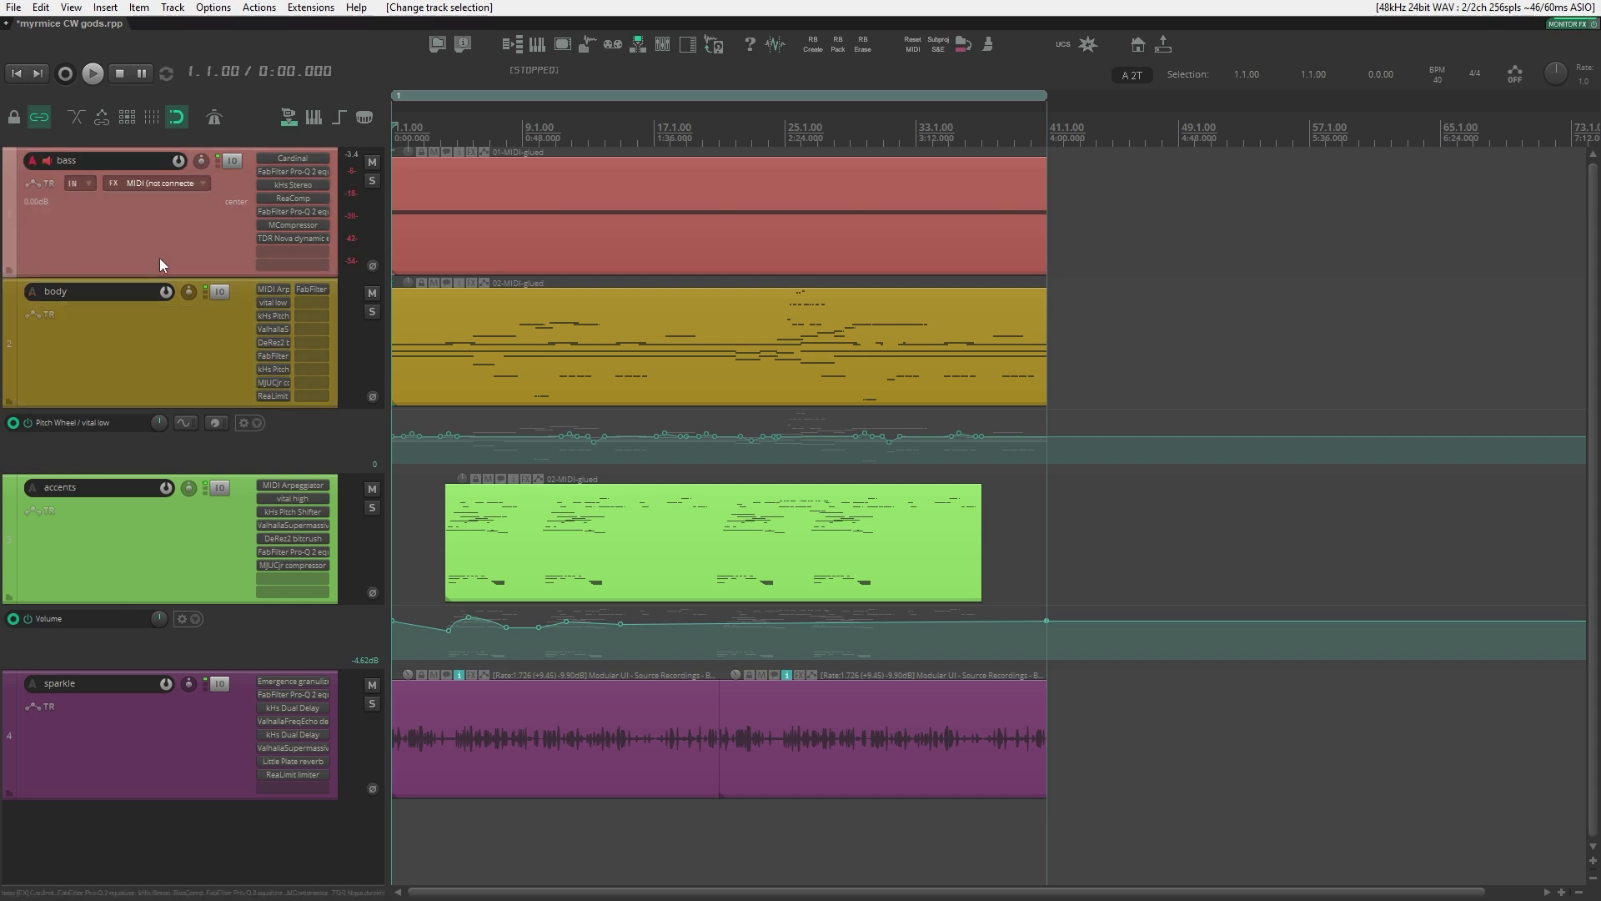
left_click(206, 345)
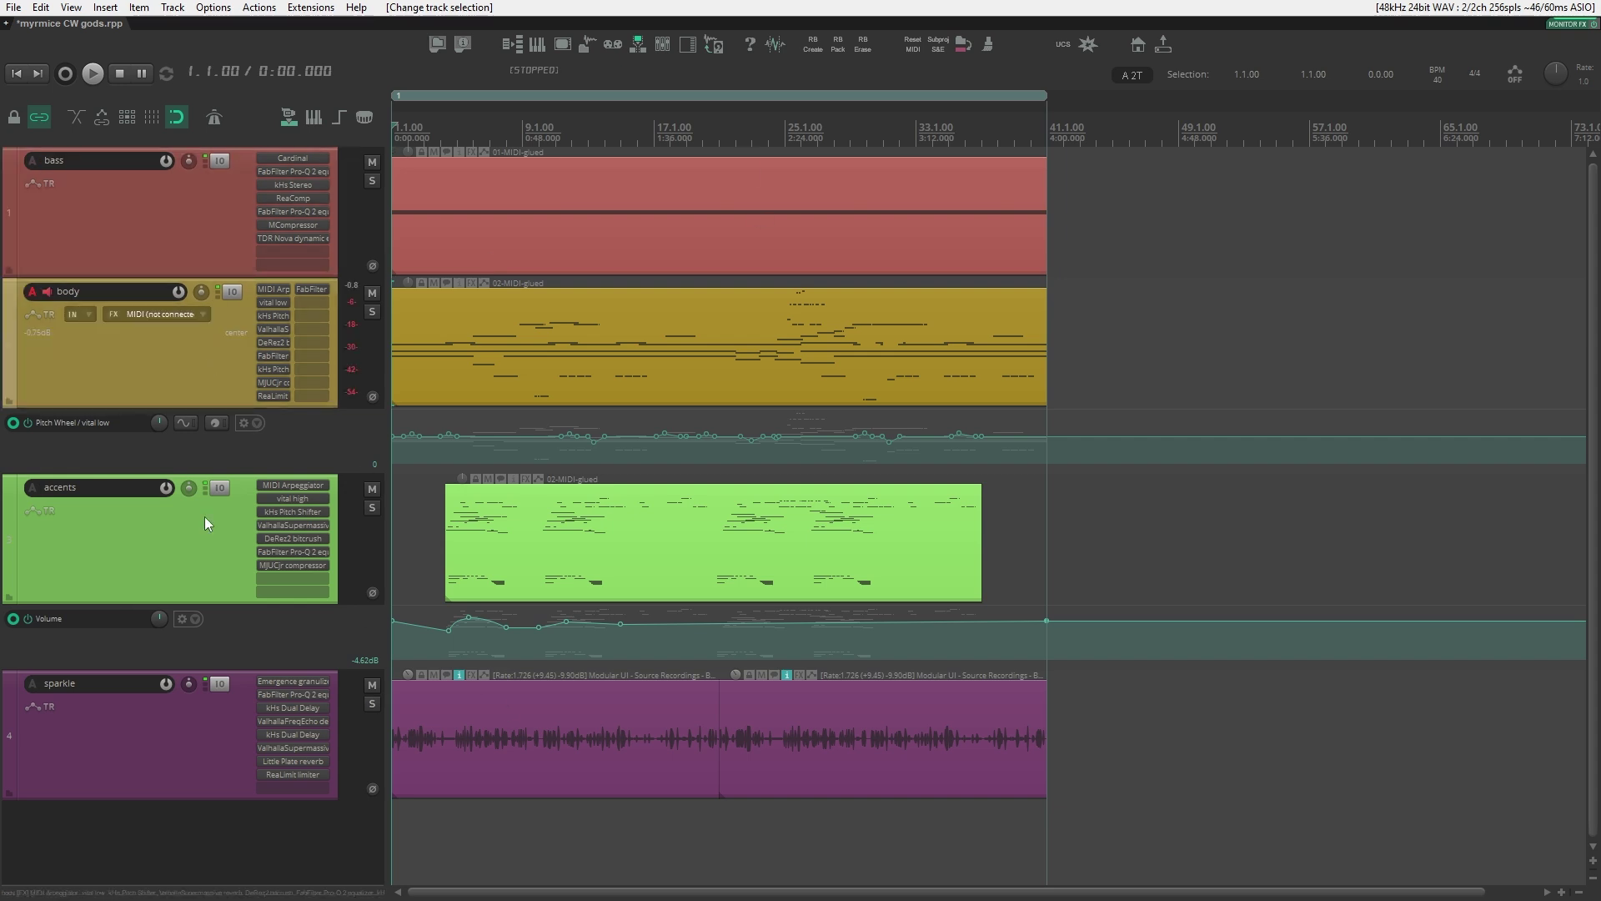
left_click(204, 517)
left_click(212, 712)
left_click(200, 191)
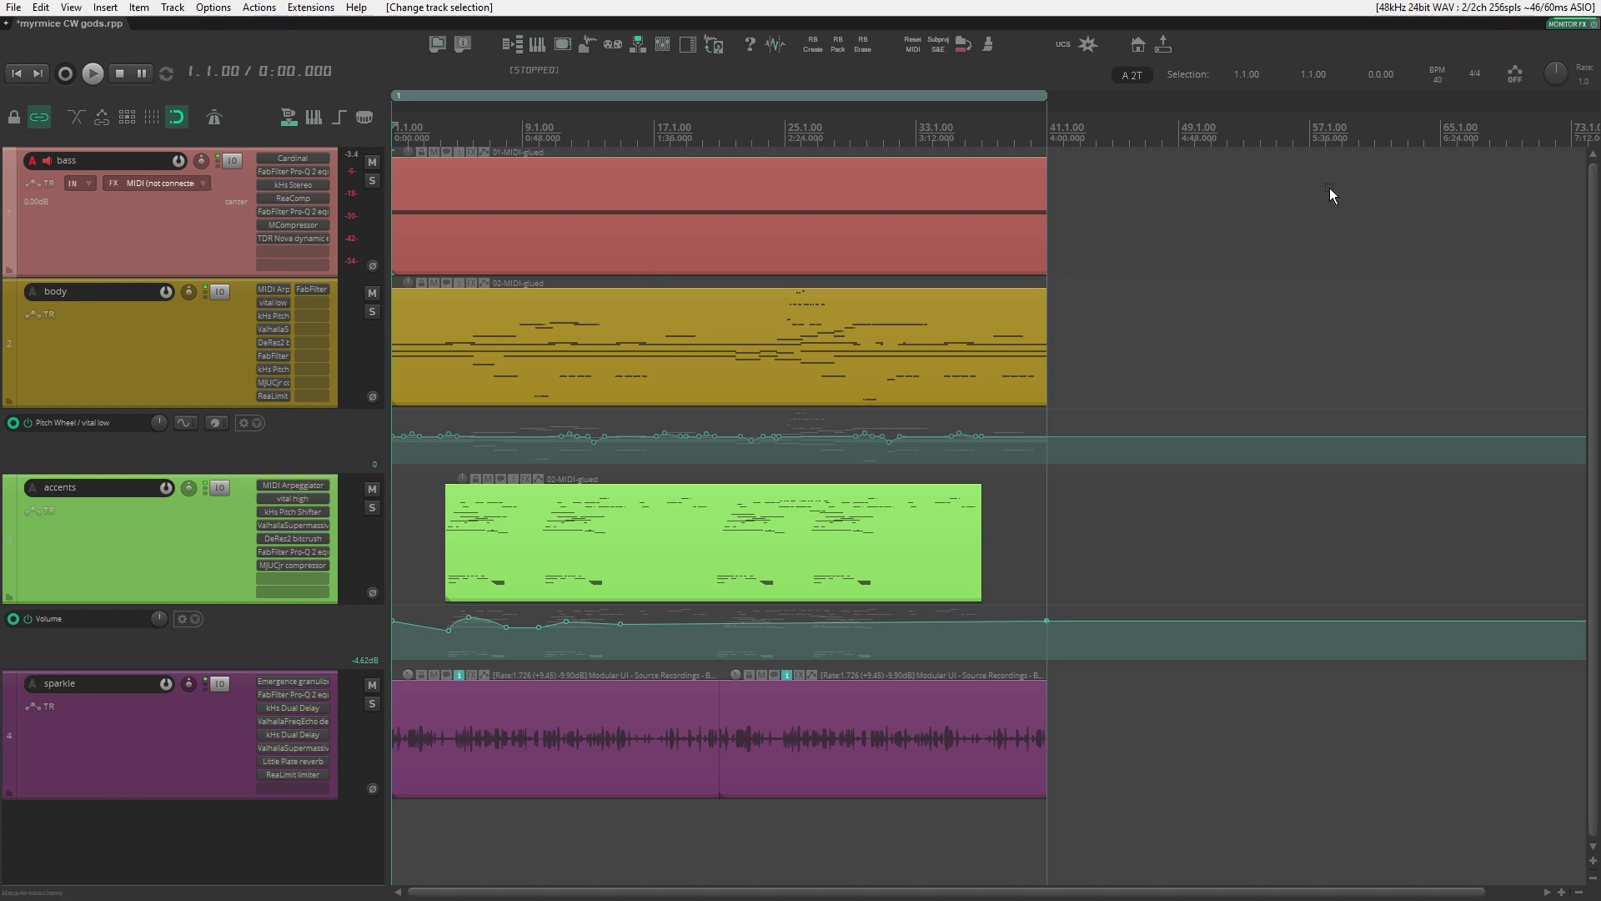
Step: Revisit the accents and sparkle tracks by selecting each, and end on the bass track
left_click_drag(1333, 389, 1476, 200)
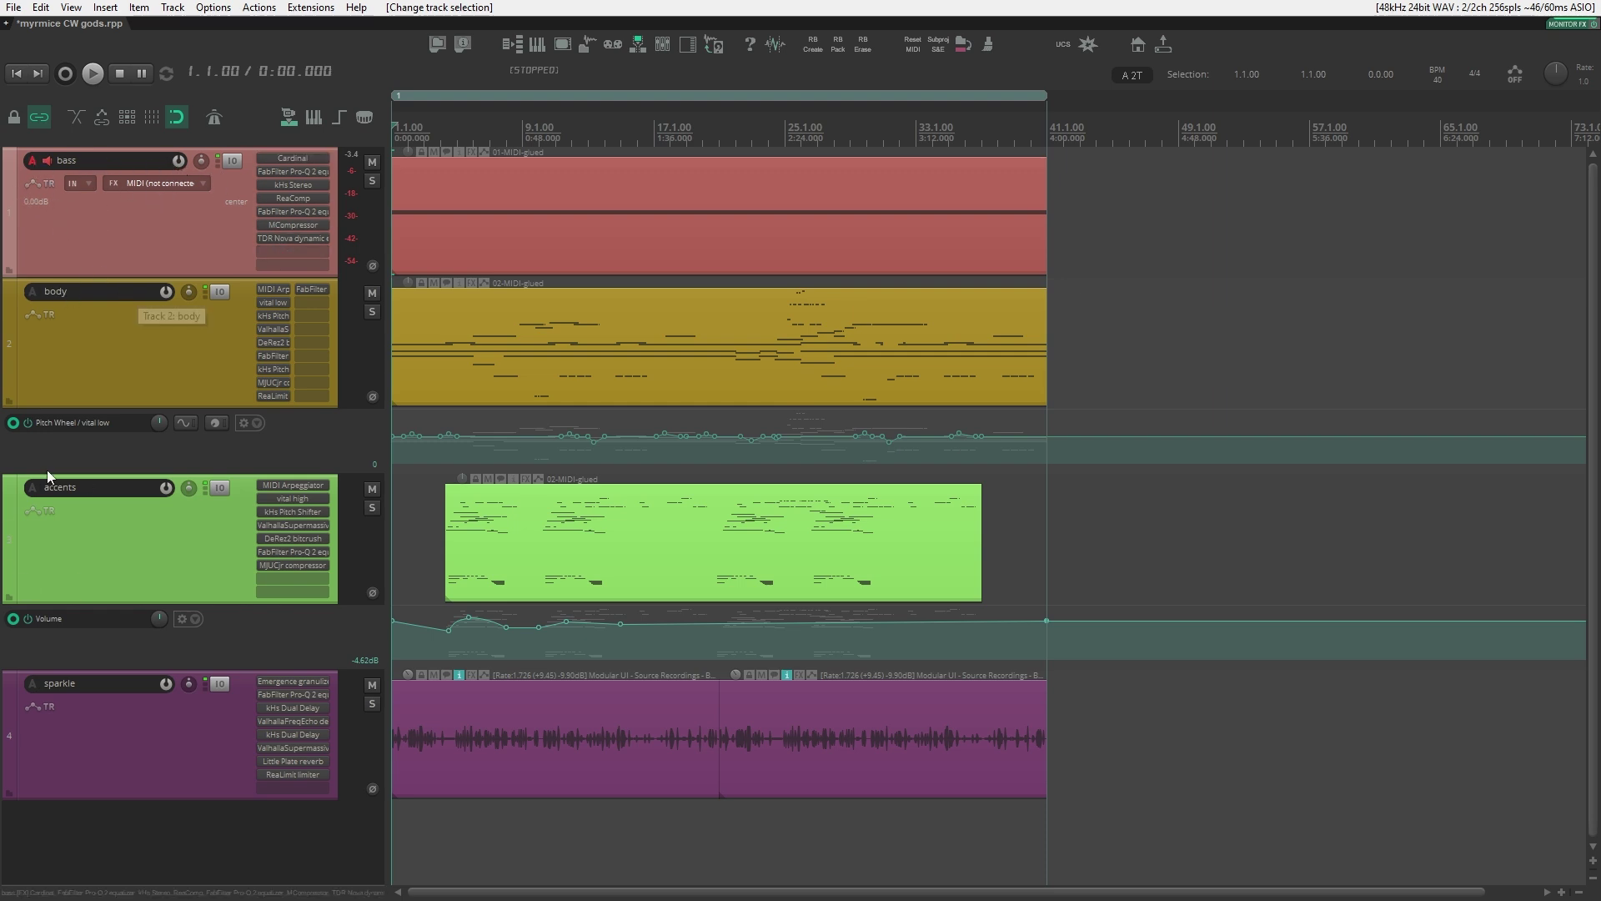
left_click(182, 574)
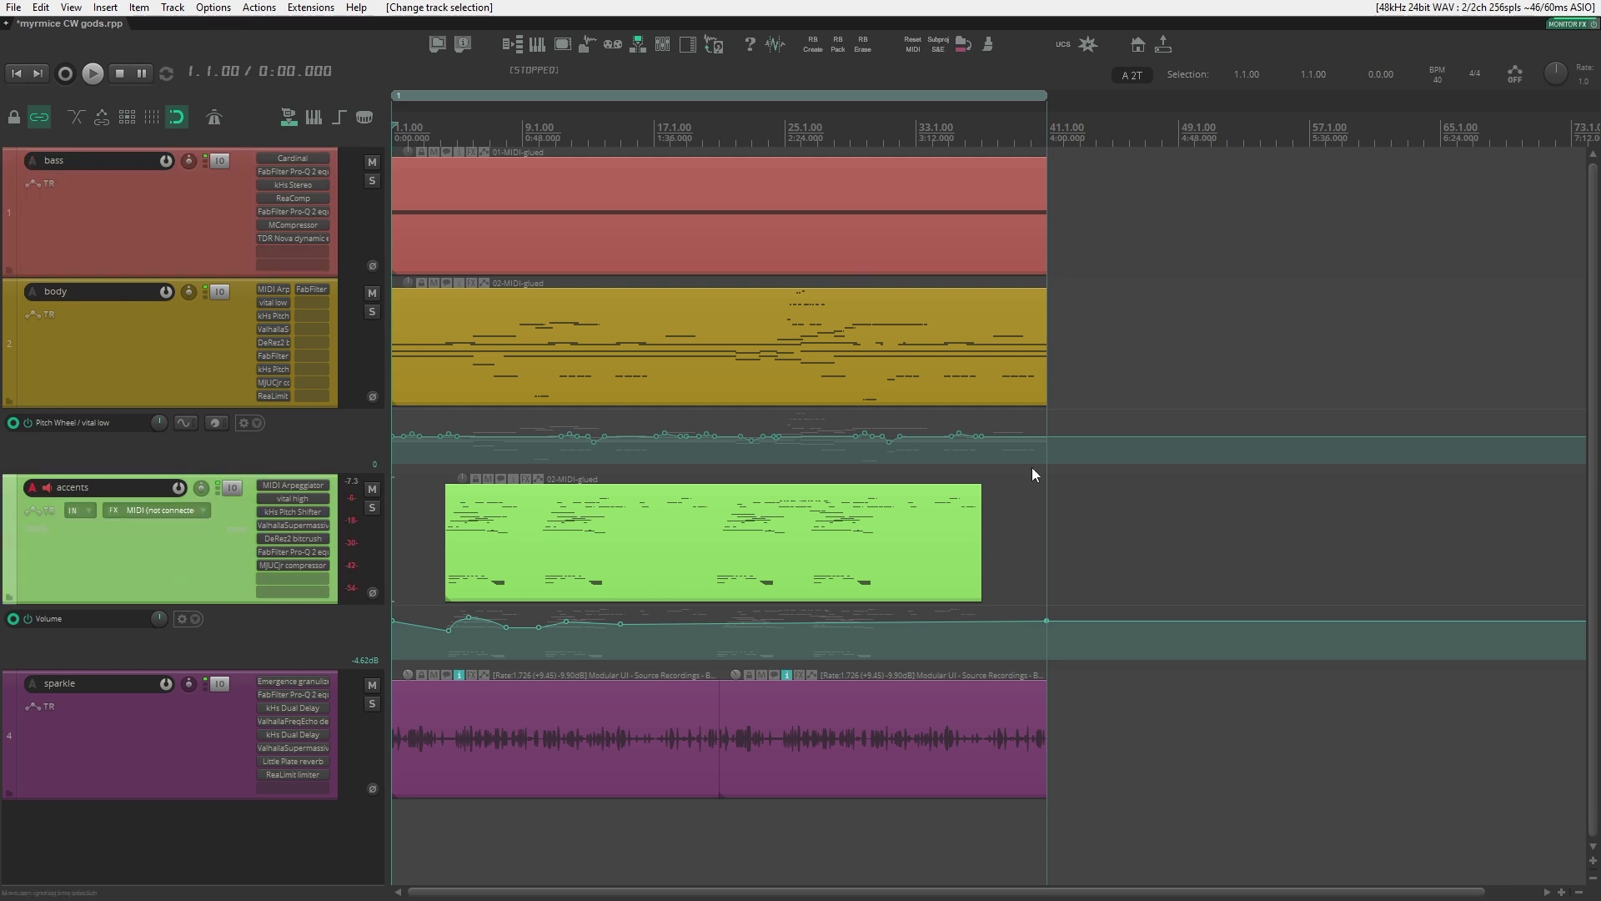
left_click(1172, 751)
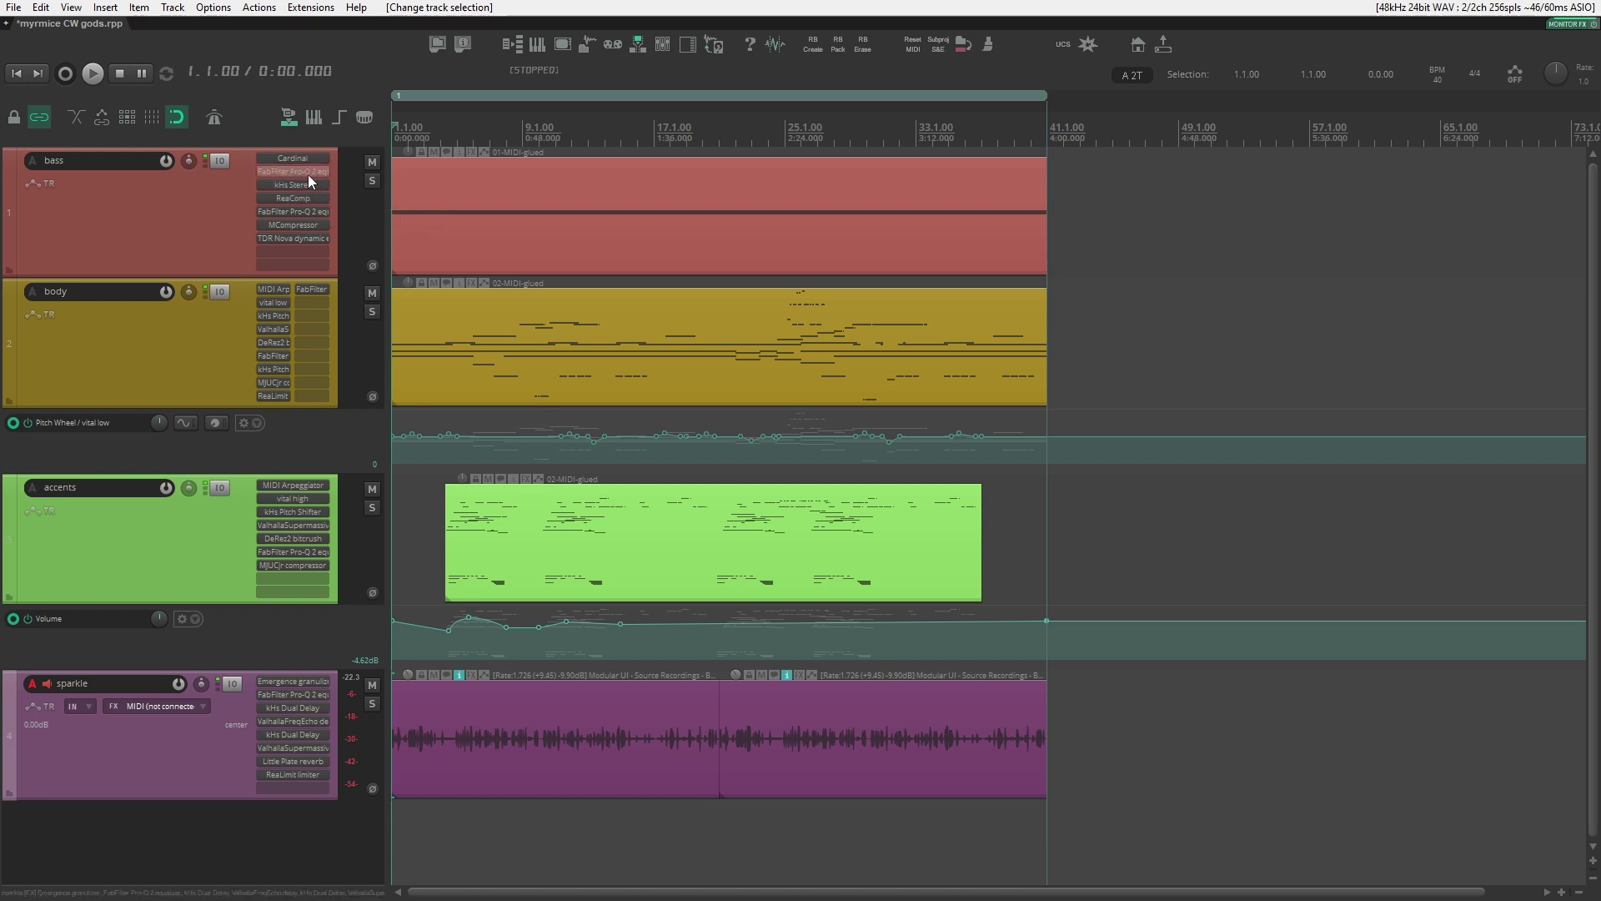
left_click(188, 255)
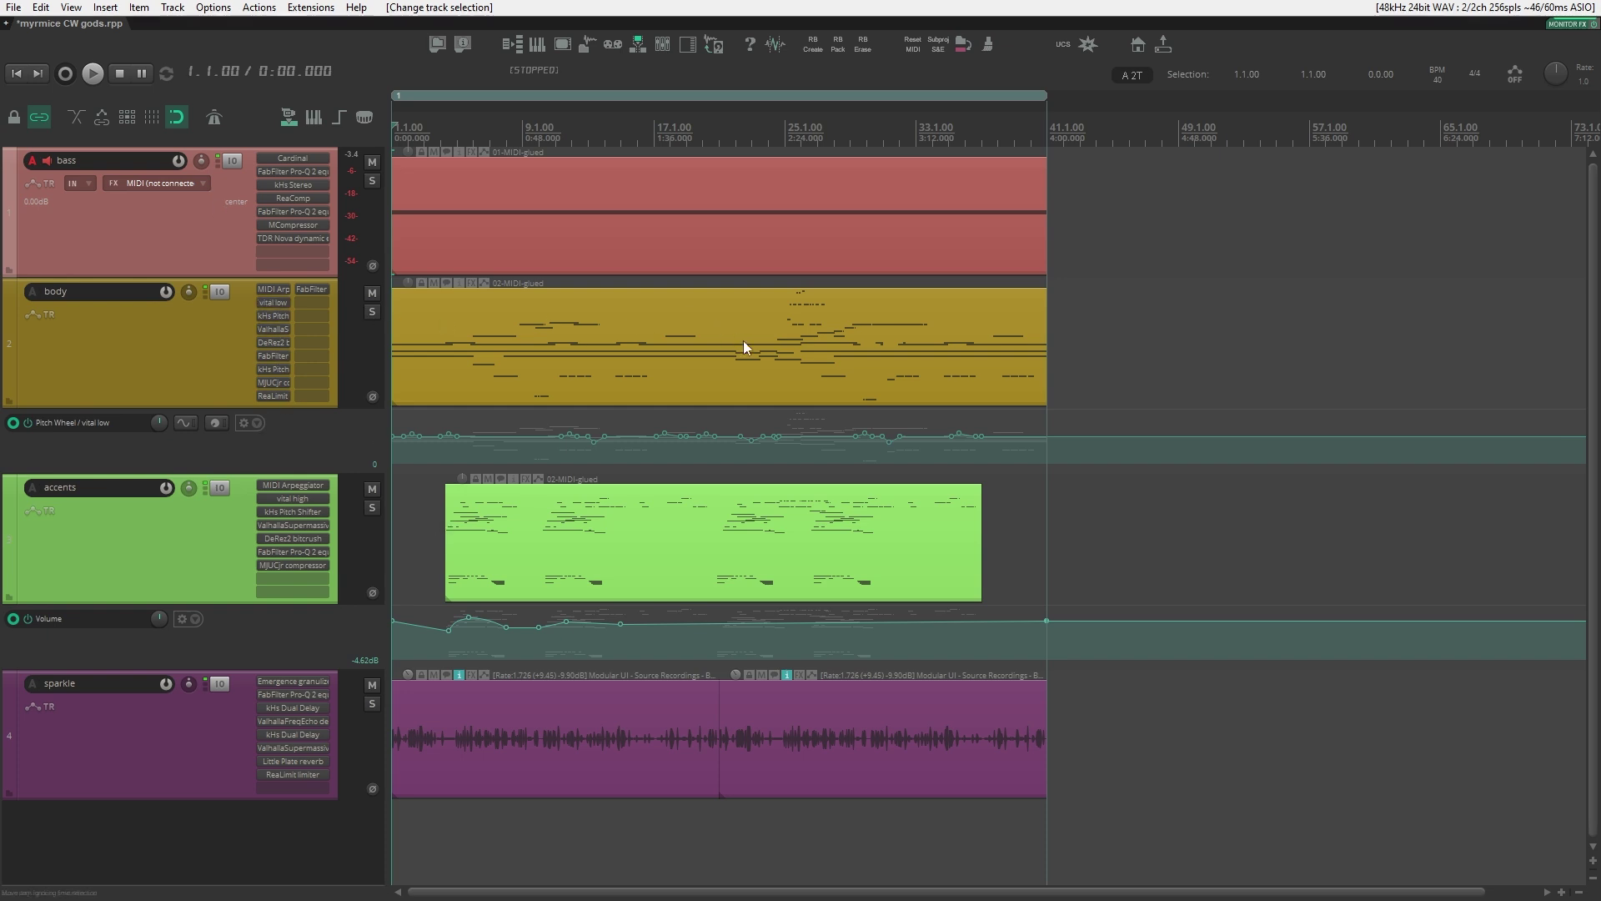
Step: Select the body track, pick the bass and body MIDI items in turn, and reselect the bass track
left_click(1189, 353)
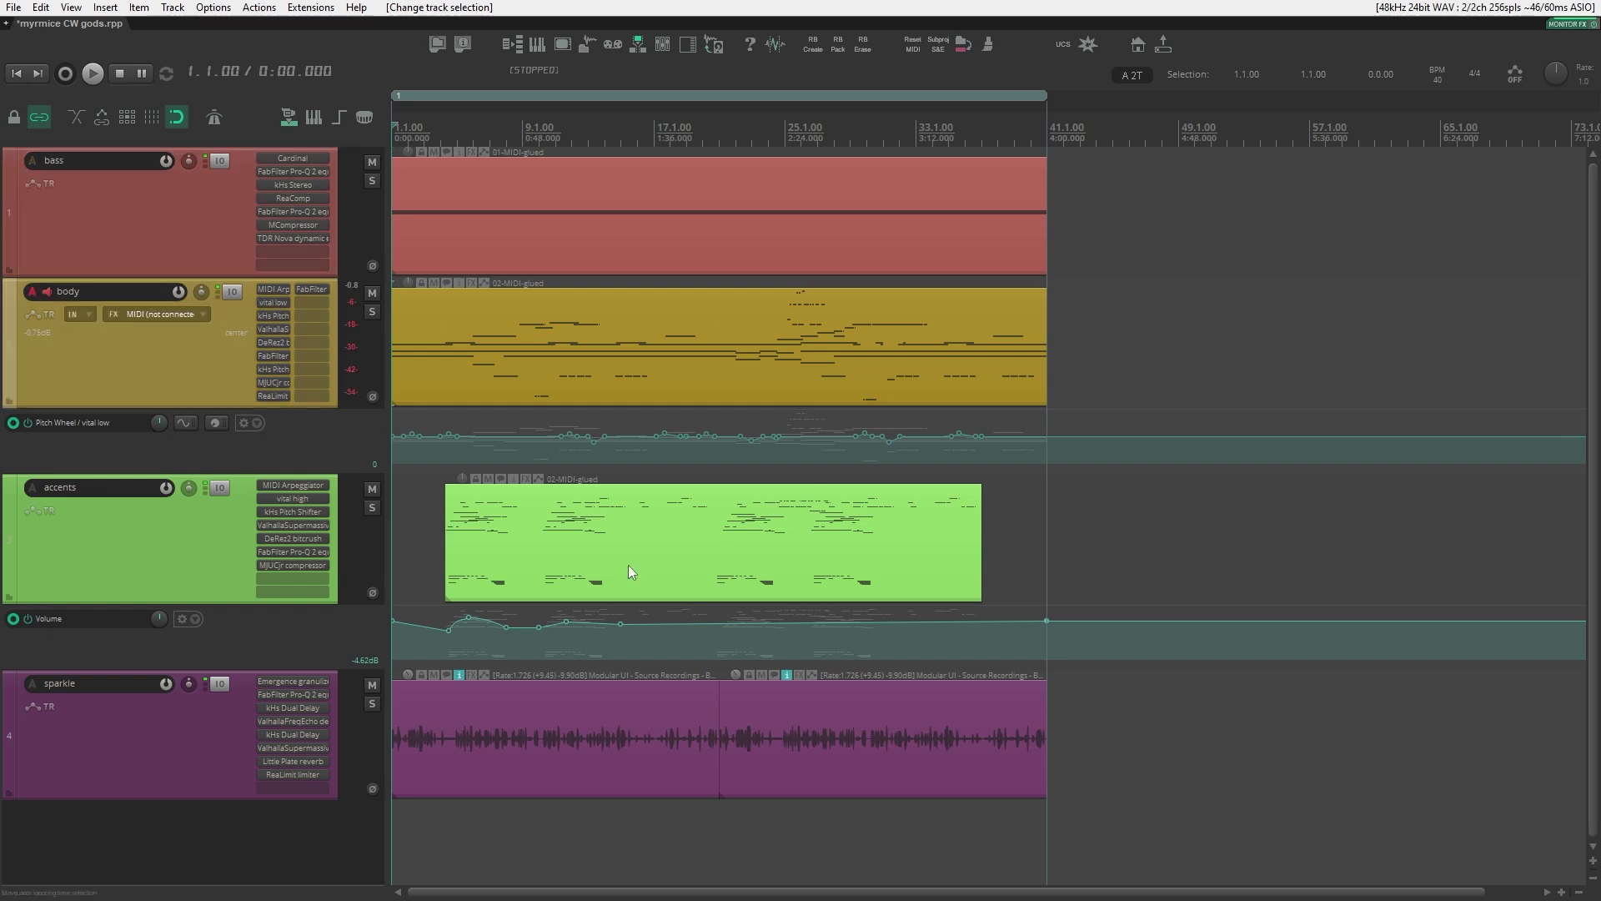
left_click(502, 217)
left_click(647, 367)
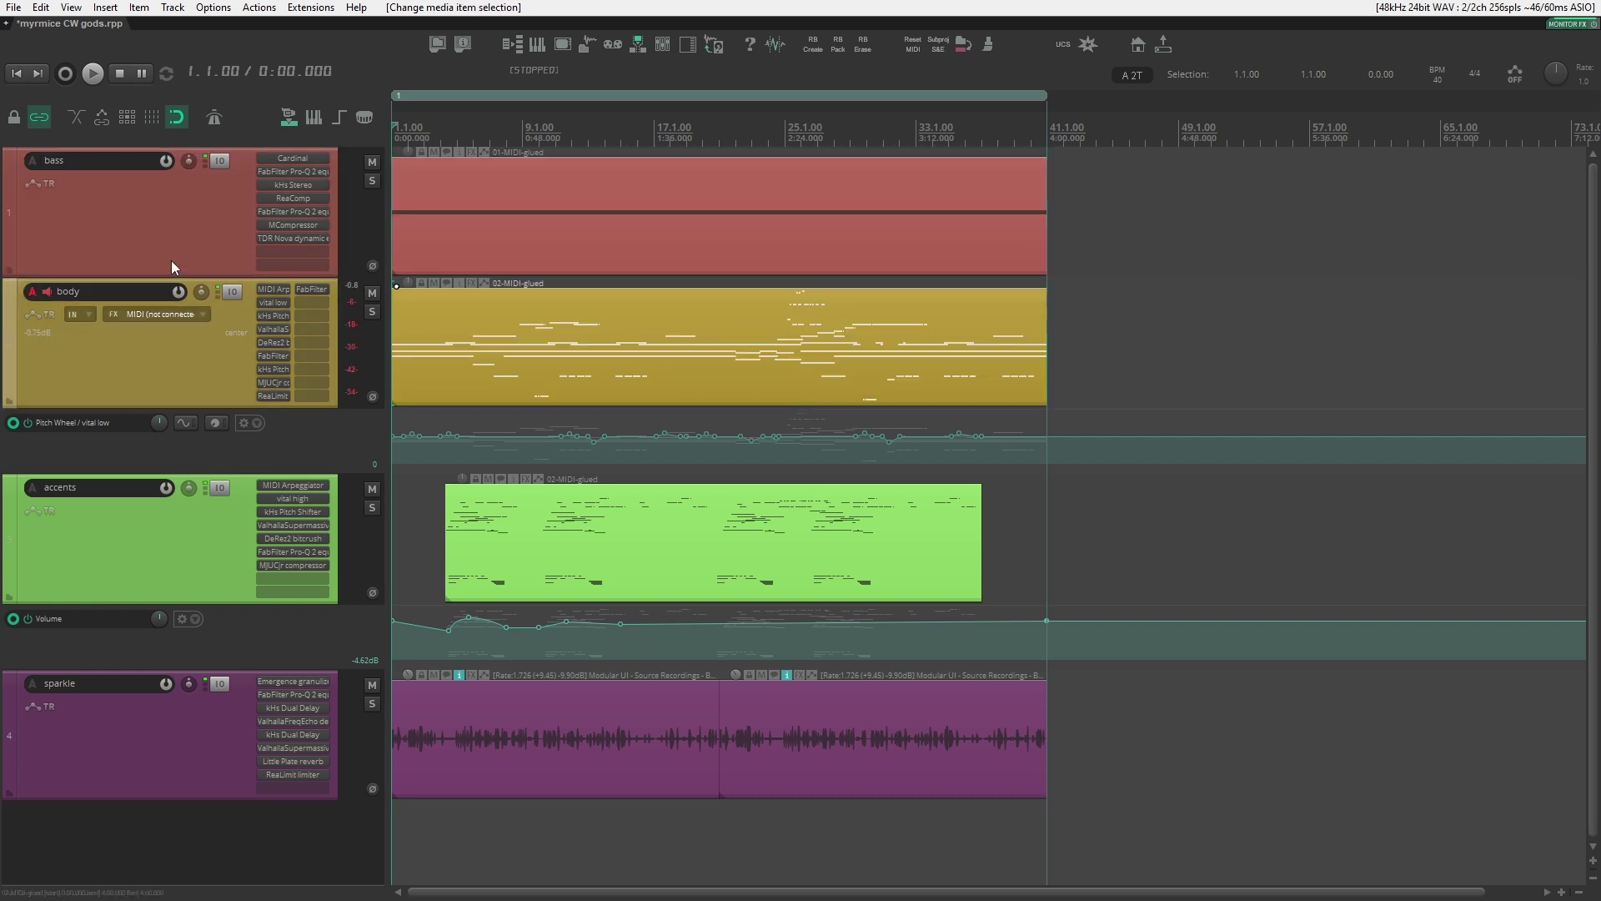
left_click(172, 222)
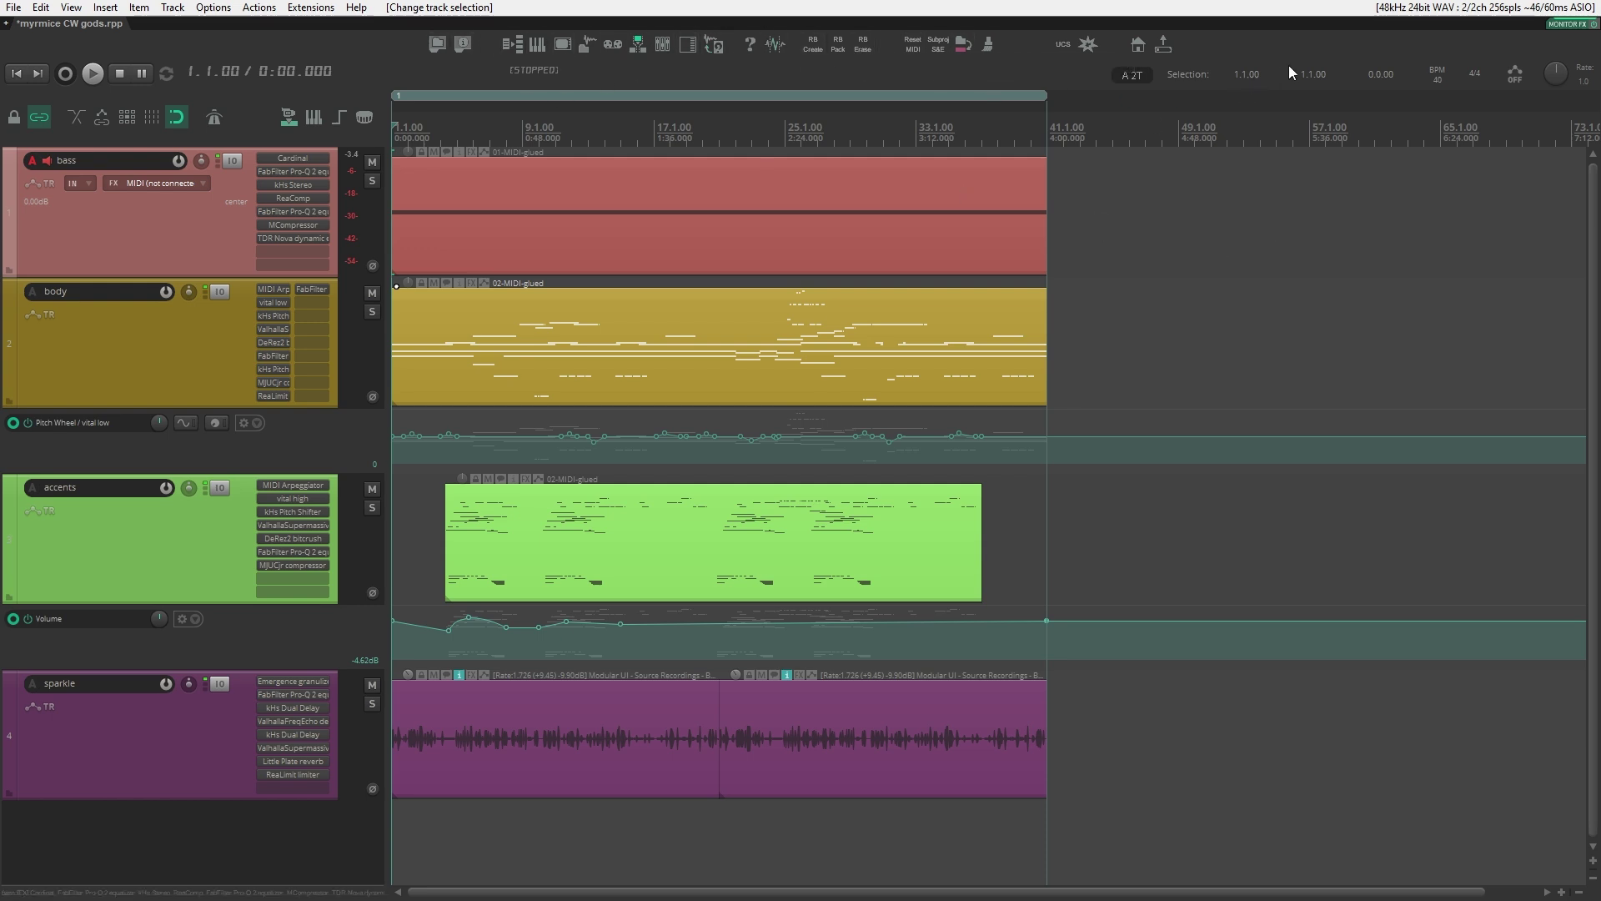
Step: Turn on the Global Sampler and play the full mix from 25.4.71
left_click(612, 45)
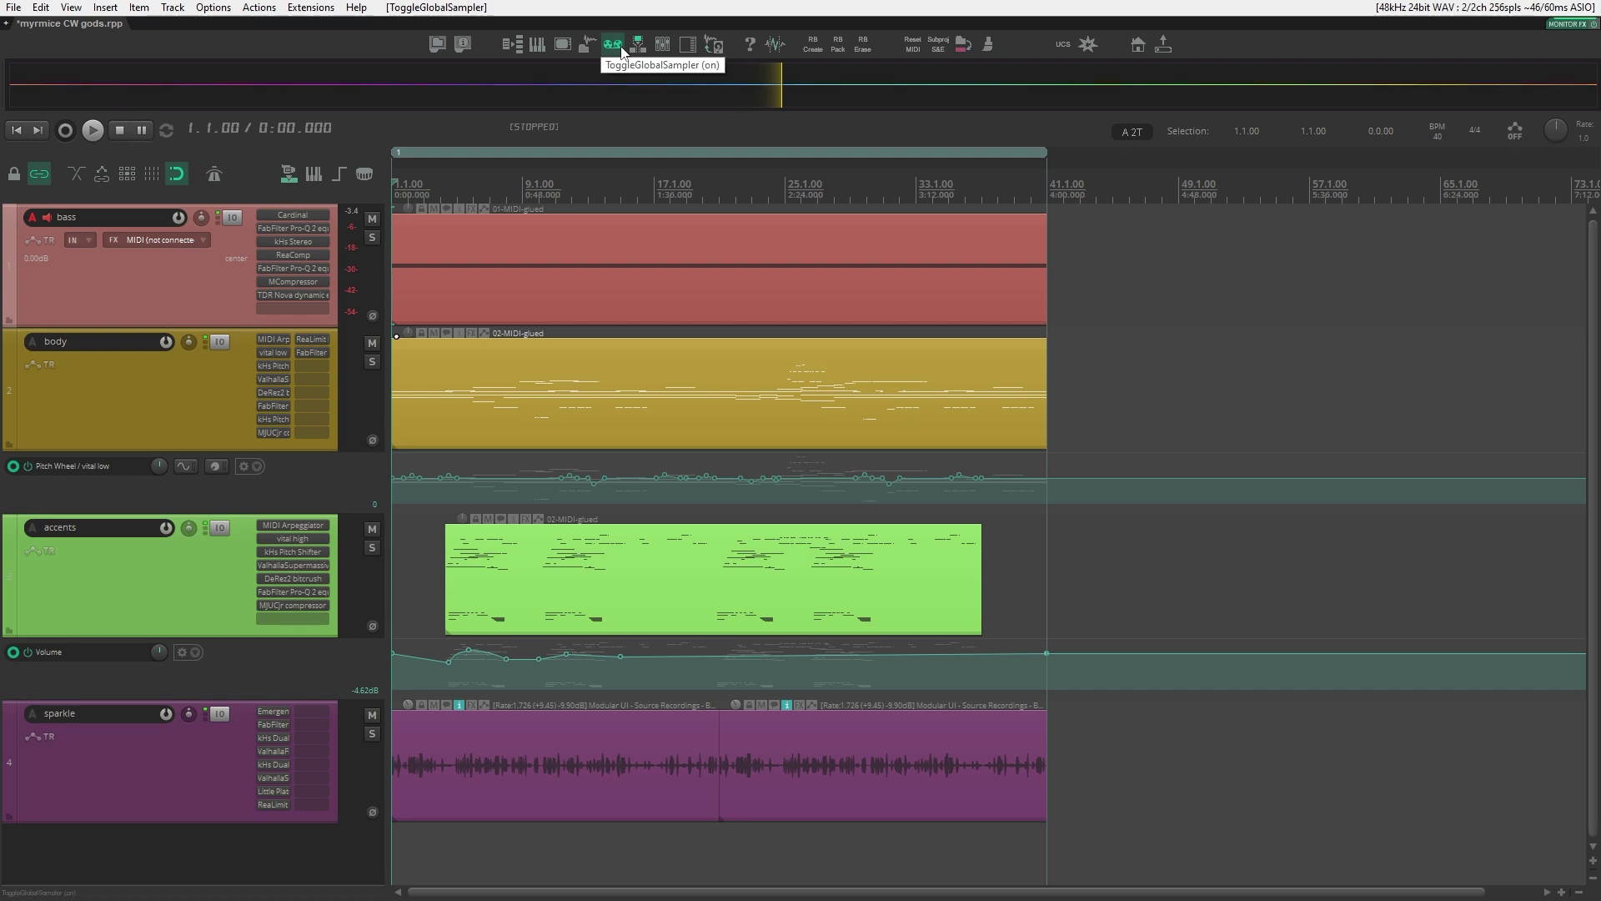
left_click(801, 287)
key("space")
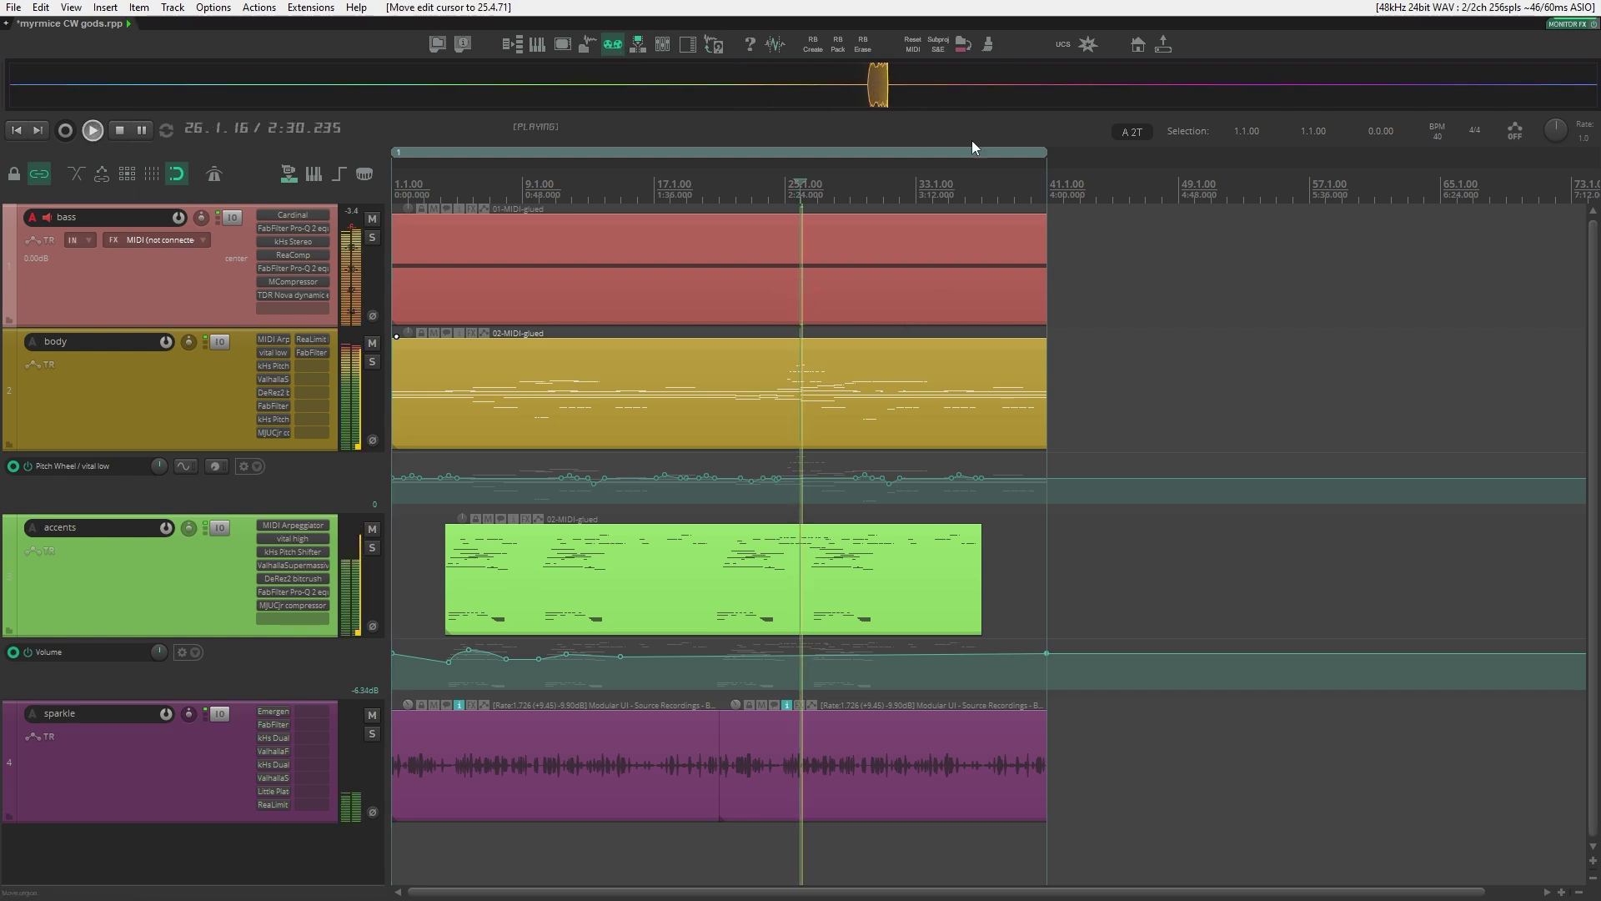
Step: Stop playback and insert the captured Global Sampler audio on the bass track in the empty space at 49.2.73
key("space")
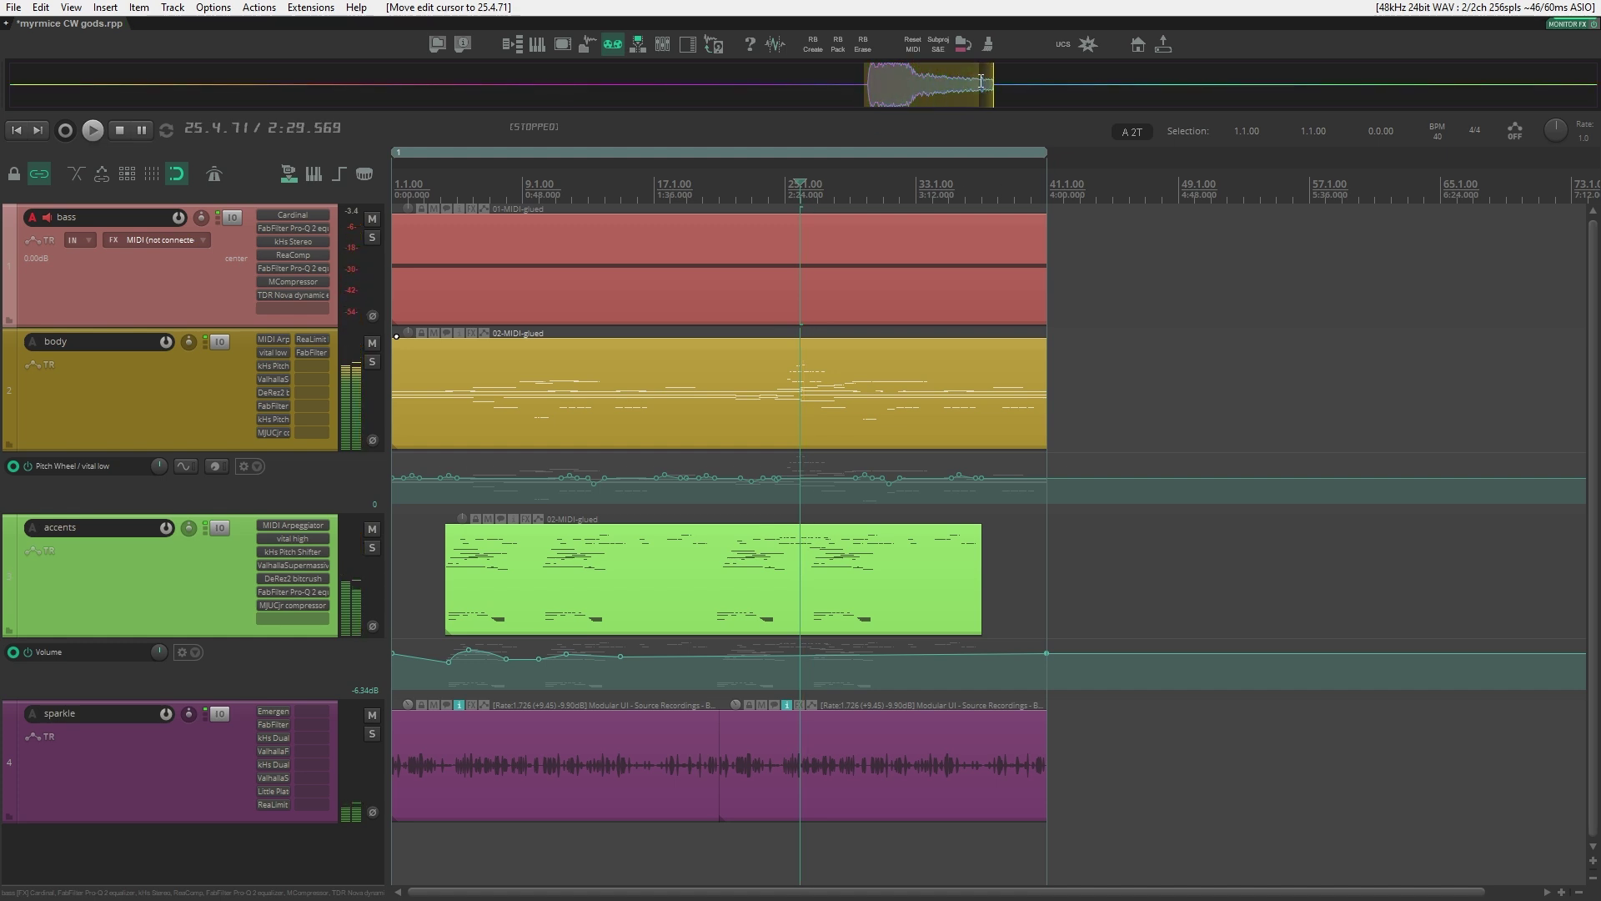
left_click(1194, 302)
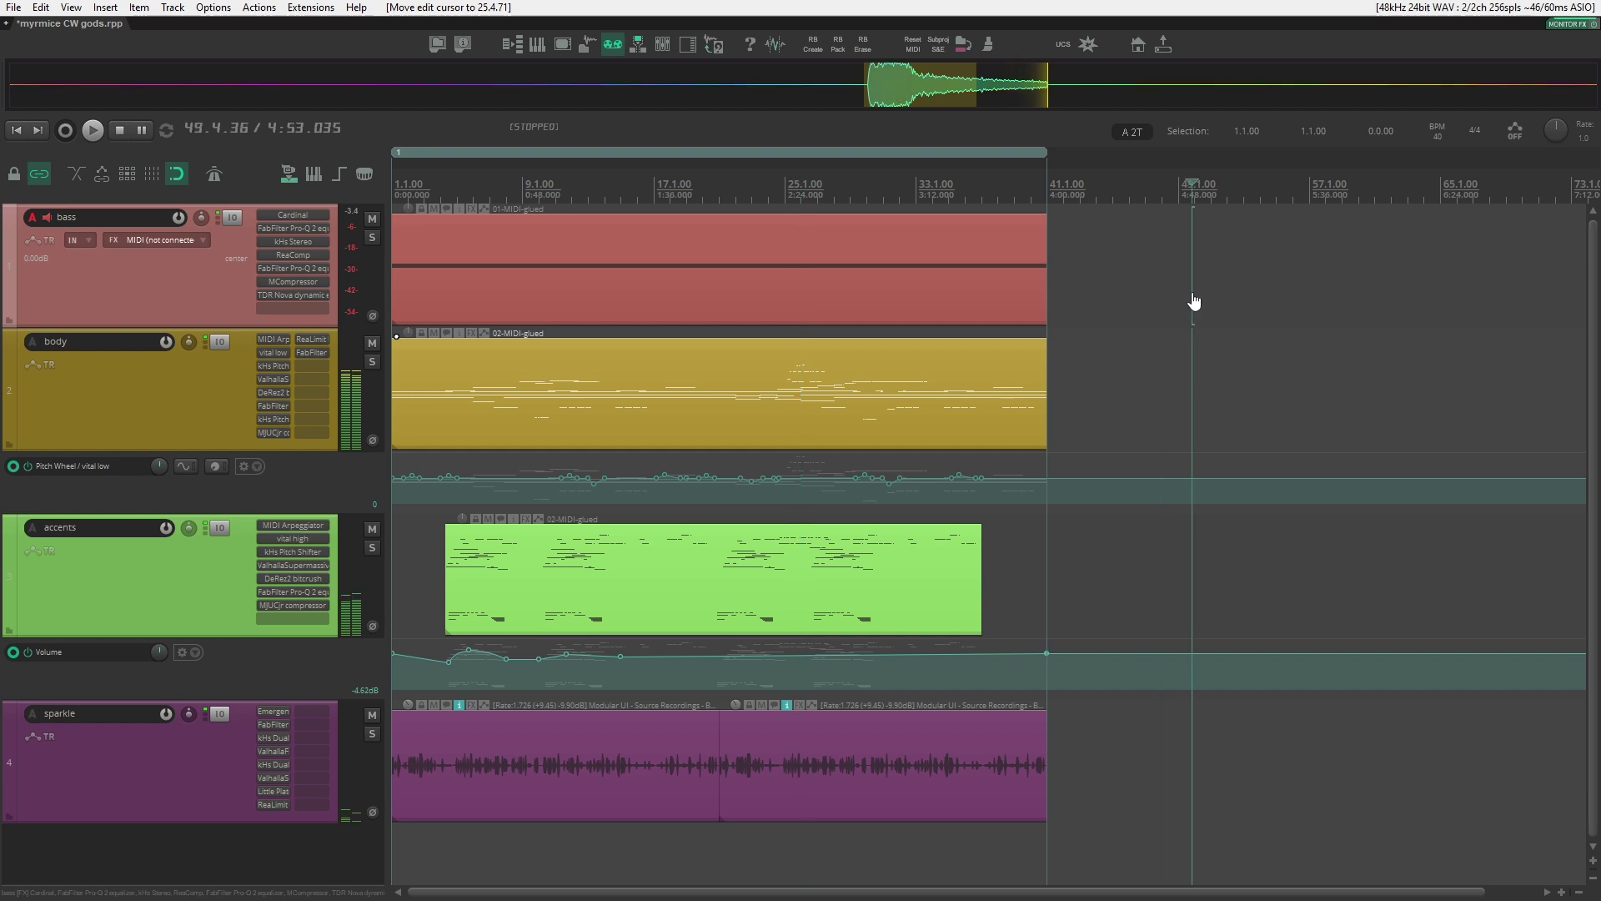
left_click_drag(1194, 300, 1186, 301)
scroll(1348, 242, "right", 3)
scroll(858, 284, "up", 2)
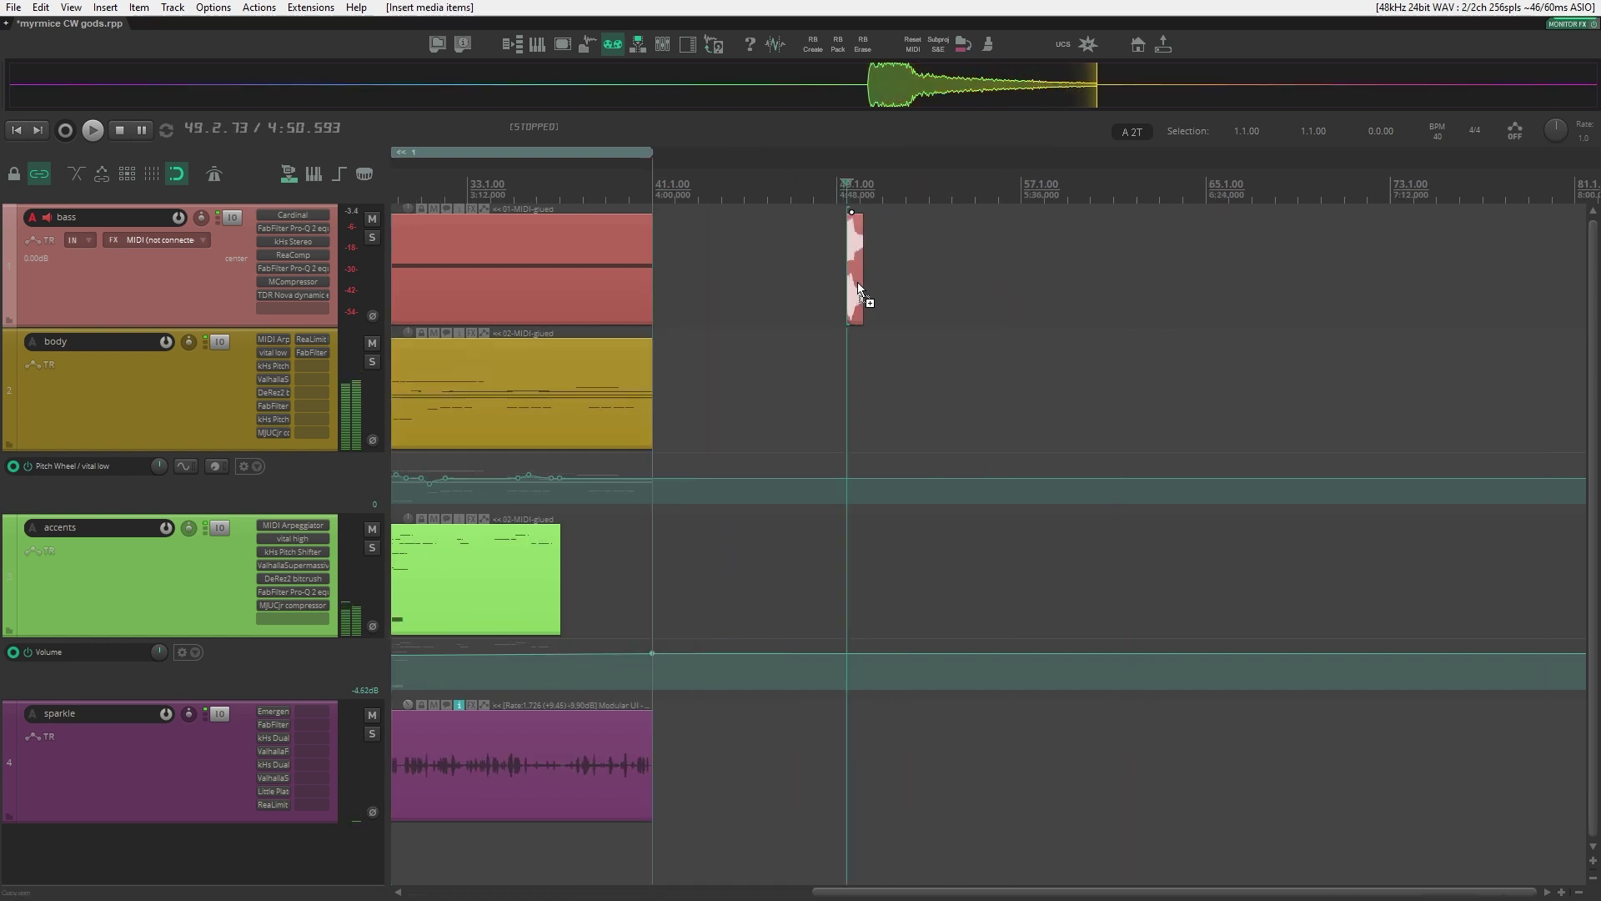
scroll(859, 282, "up", 6)
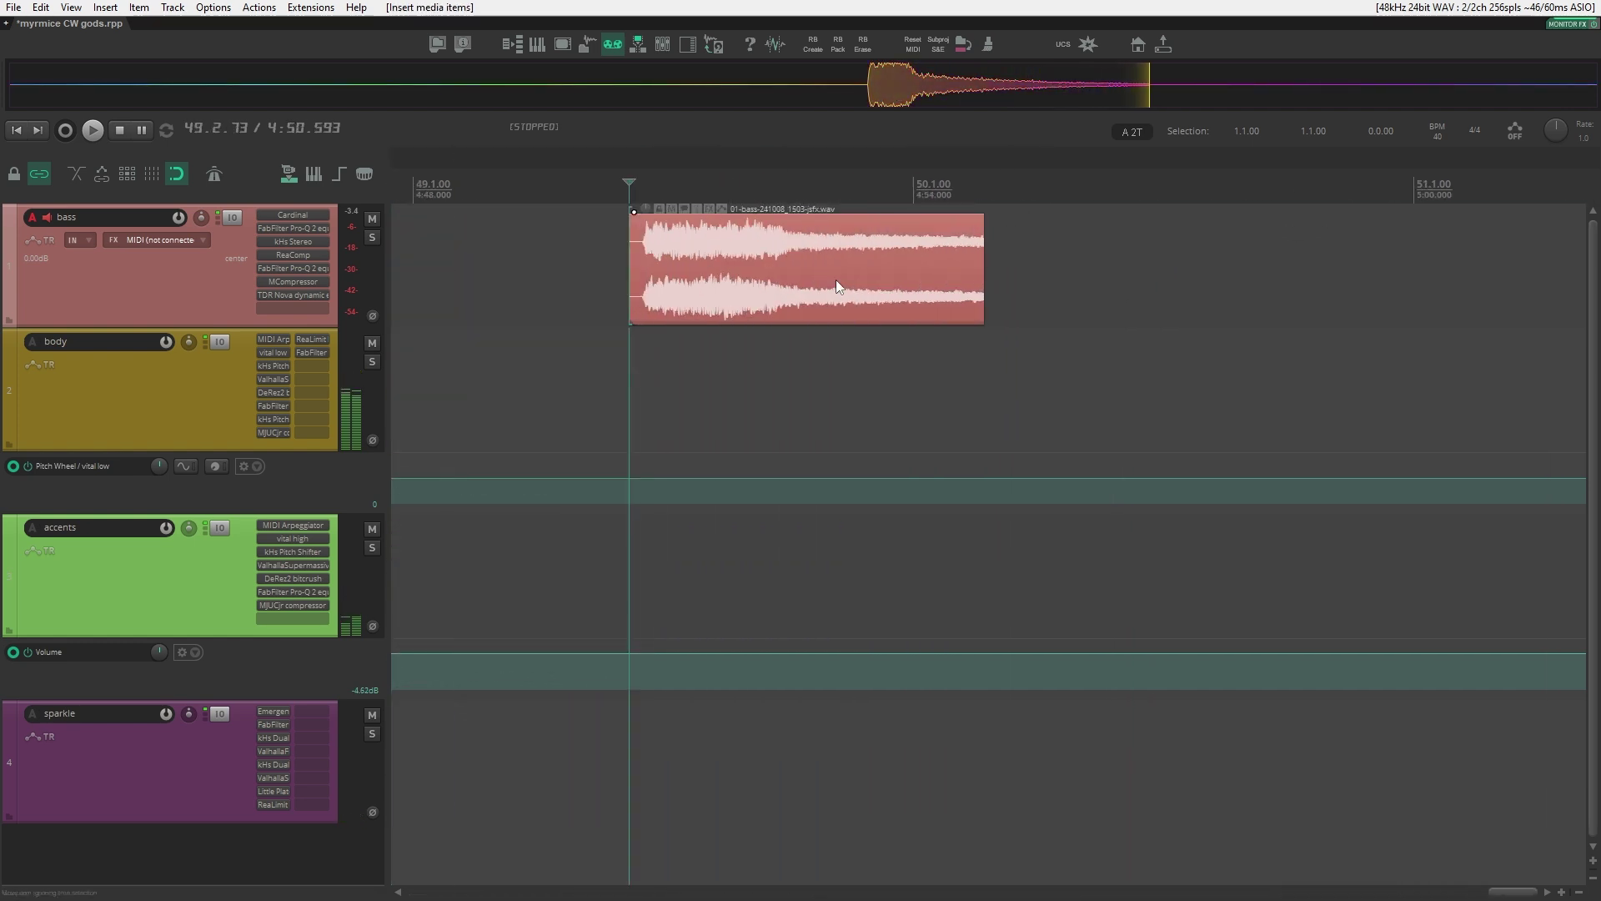
Step: Solo the bass track exclusively and briefly audition the inserted audio clip
key("F6")
key("space")
key("space")
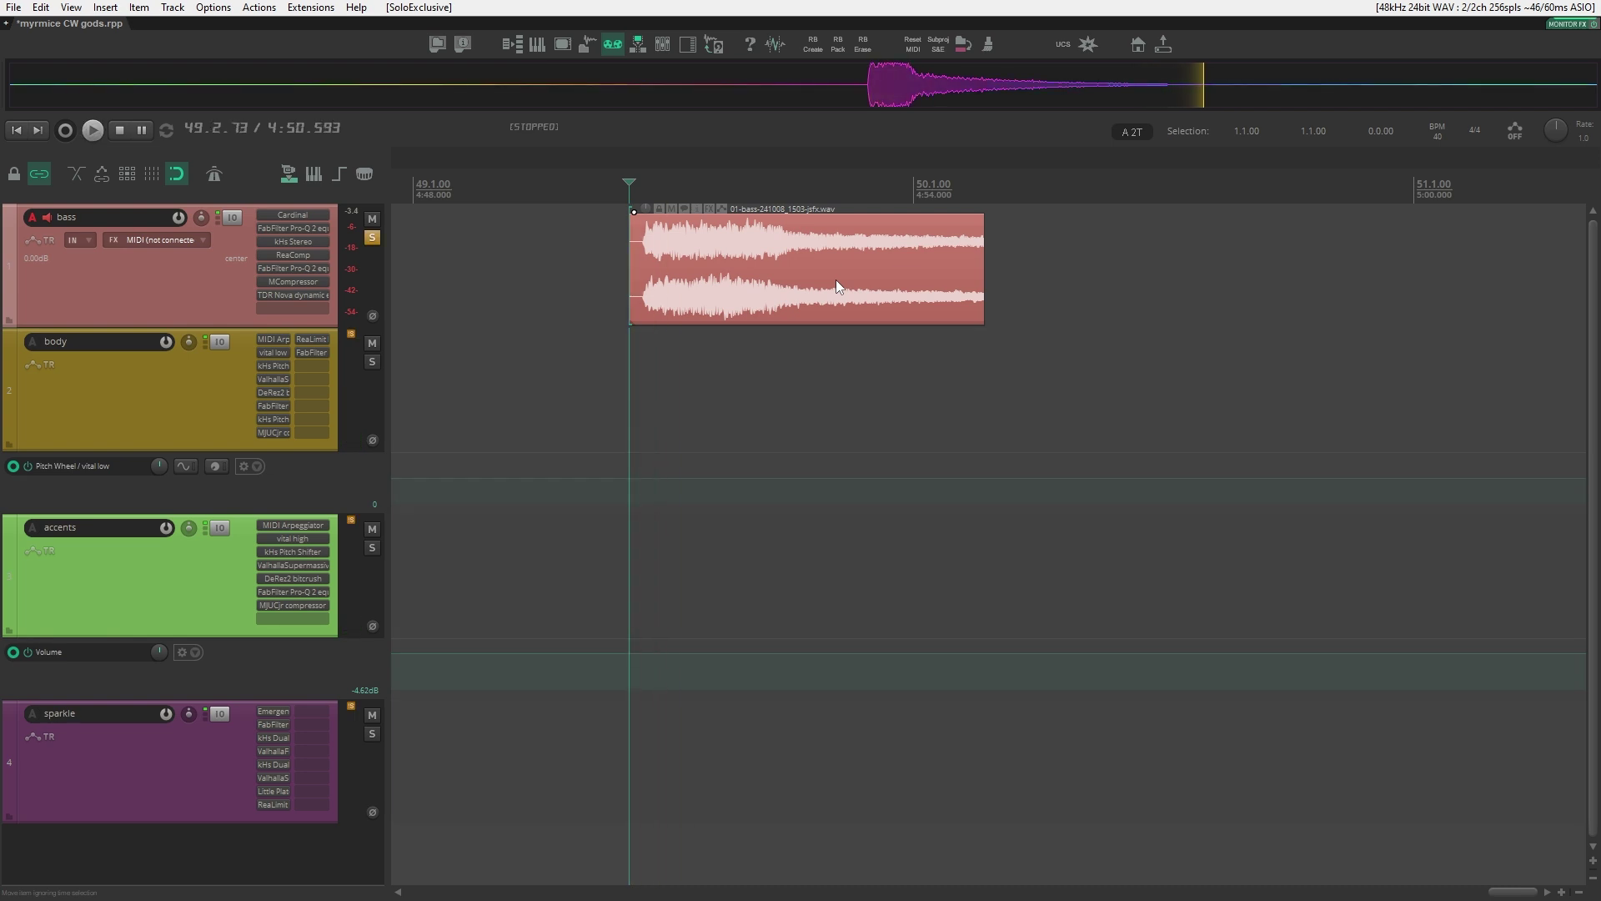
Step: Delete the inserted audio clip from the bass track and unsolo the track
scroll(948, 288, "left", 3)
key("Delete")
scroll(508, 326, "down", 6)
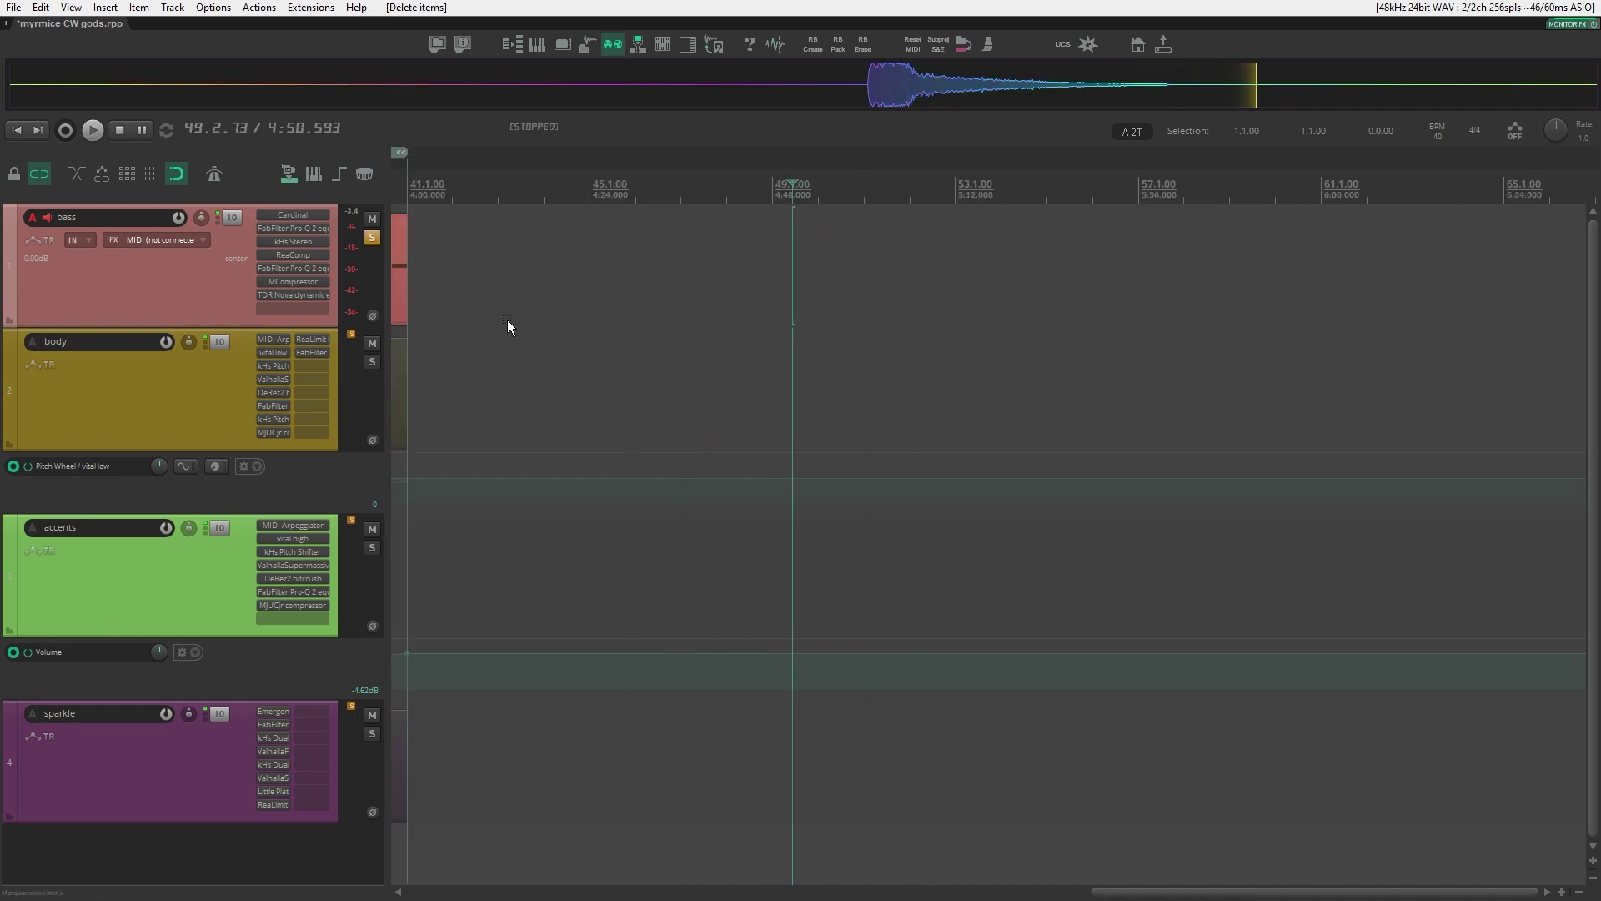
left_click_drag(508, 325, 1059, 326)
scroll(1060, 322, "down", 3)
scroll(1059, 322, "up", 1)
left_click_drag(938, 270, 1030, 471)
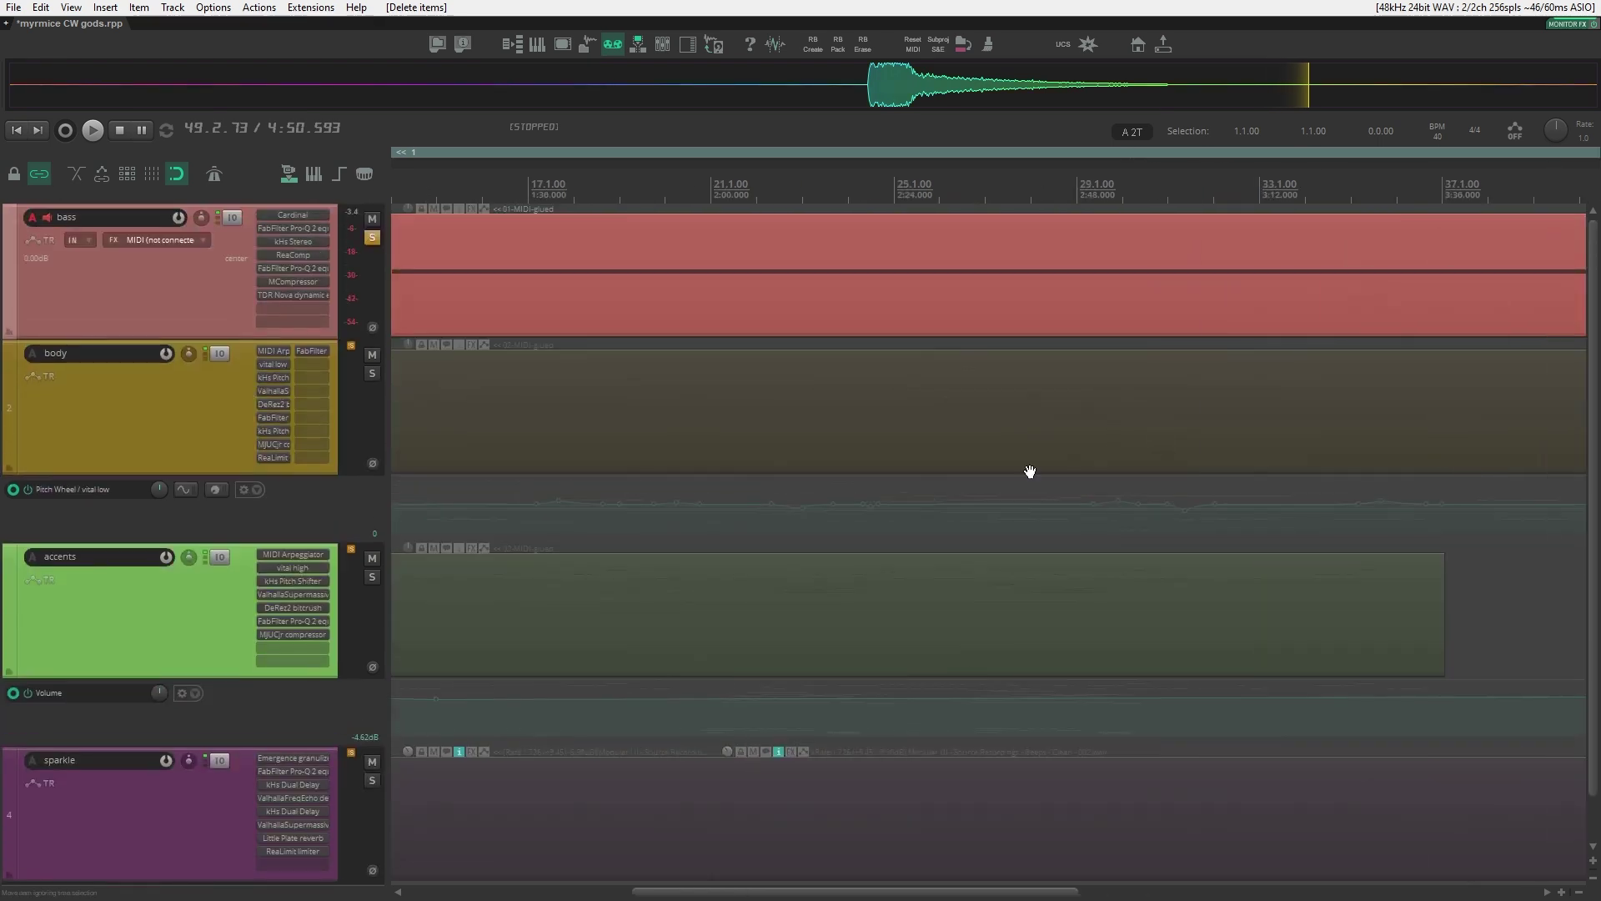
scroll(1028, 392, "down", 3)
scroll(1476, 464, "up", 3)
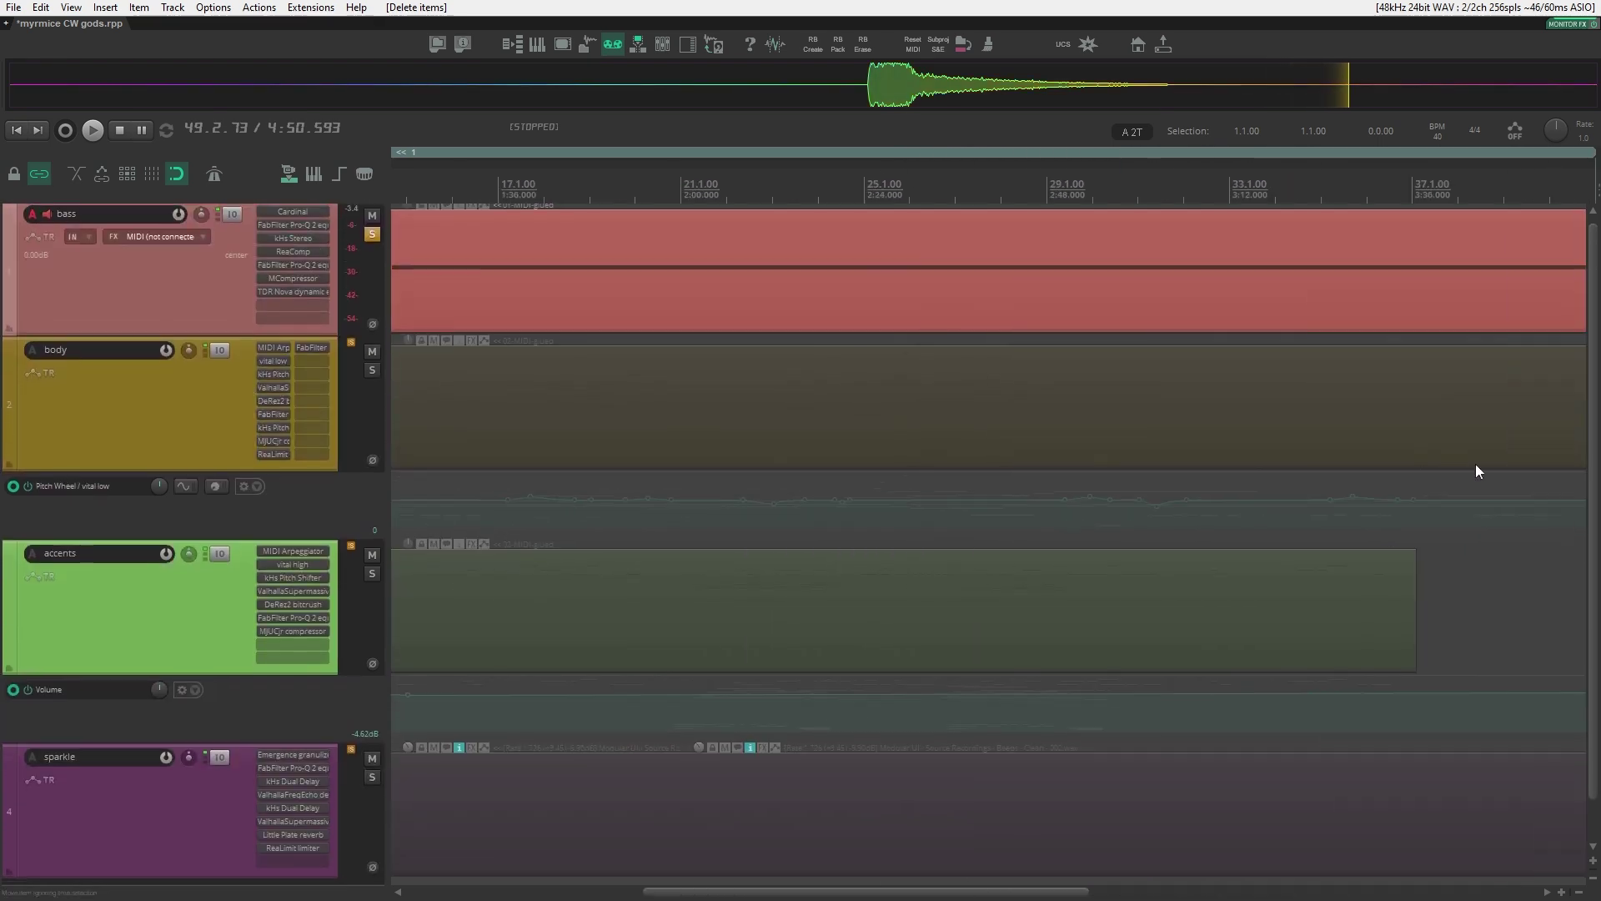
left_click(372, 234)
scroll(948, 264, "down", 3)
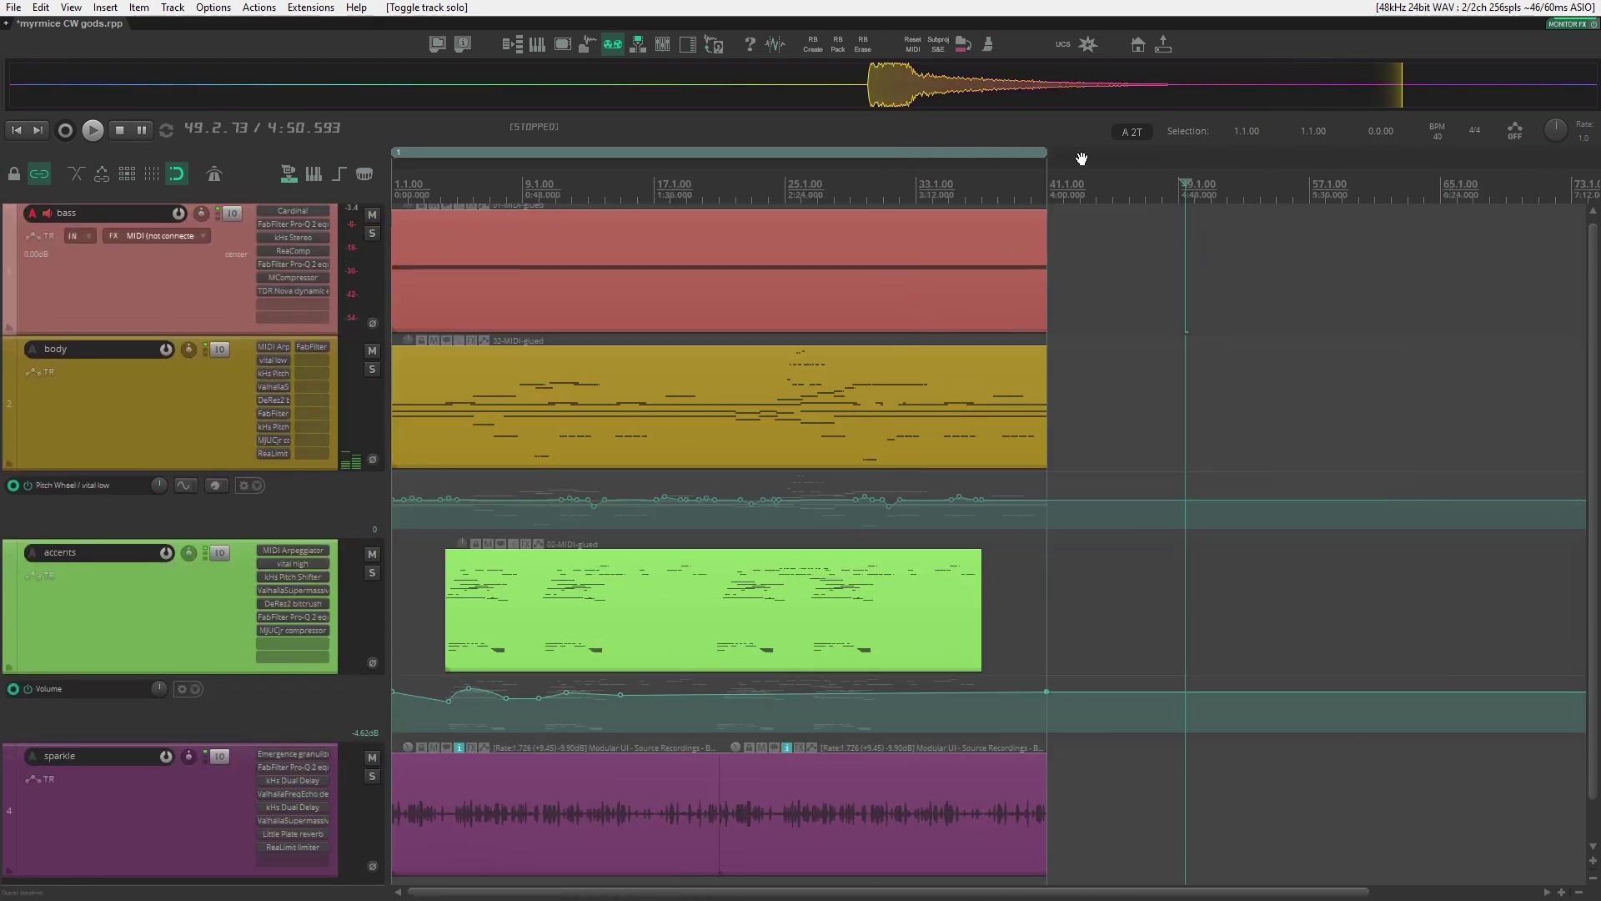
Step: Highlight the captured sound and its decaying tail in the Global Sampler waveform
left_click_drag(871, 88, 1324, 100)
left_click(847, 103)
left_click_drag(879, 100, 1279, 96)
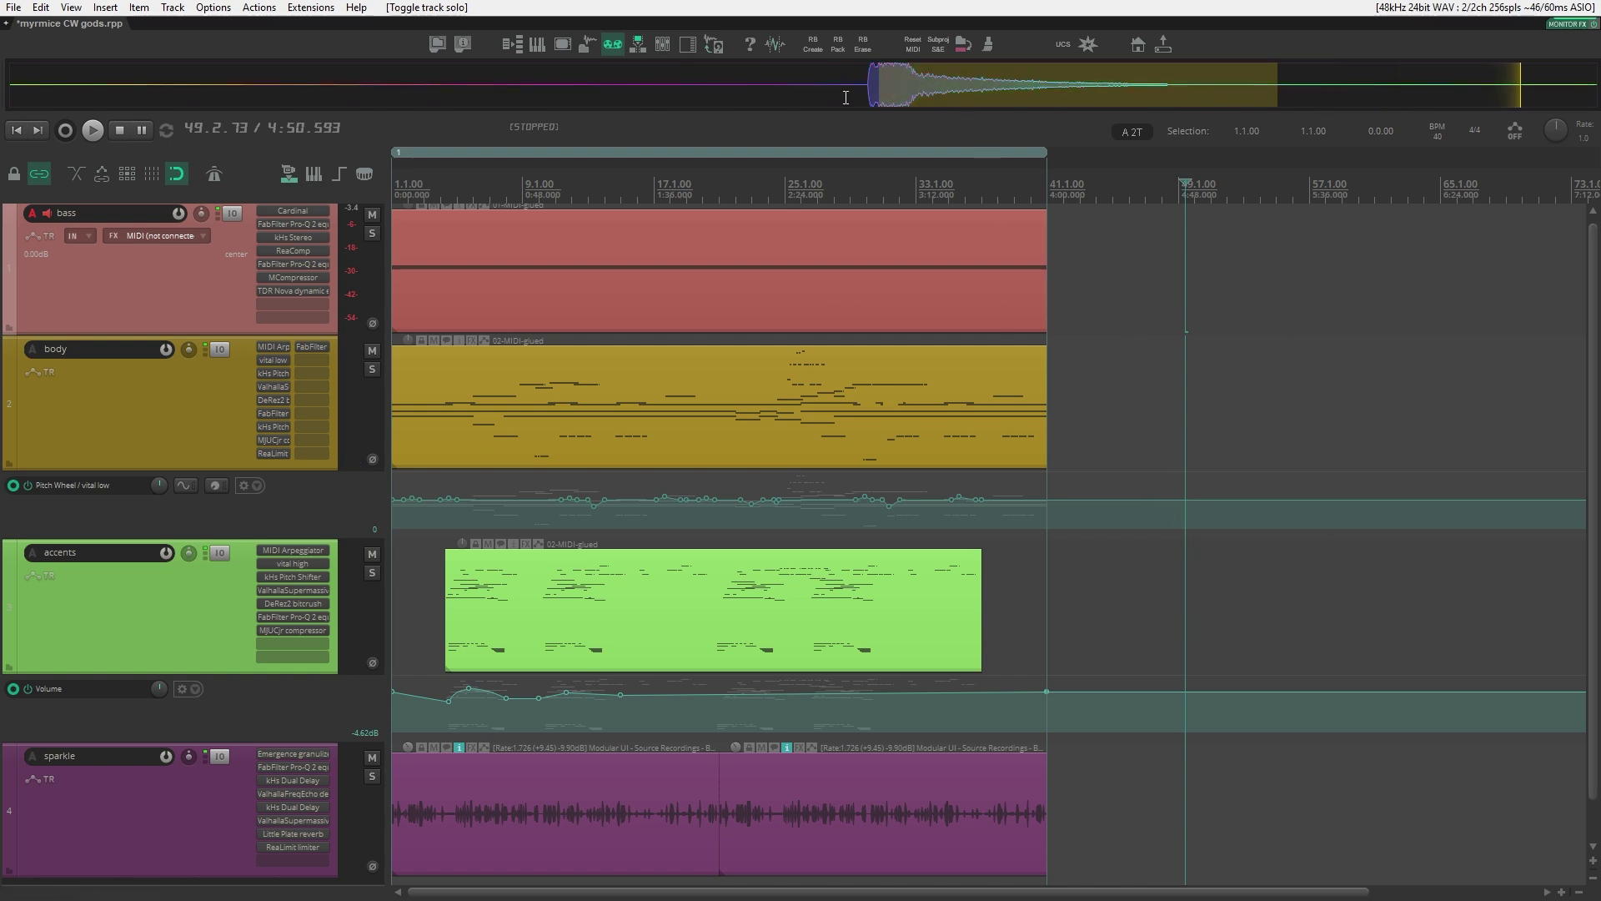
Step: Return the edit cursor to the project start at 1.1.00 and turn off the Global Sampler
key("Home")
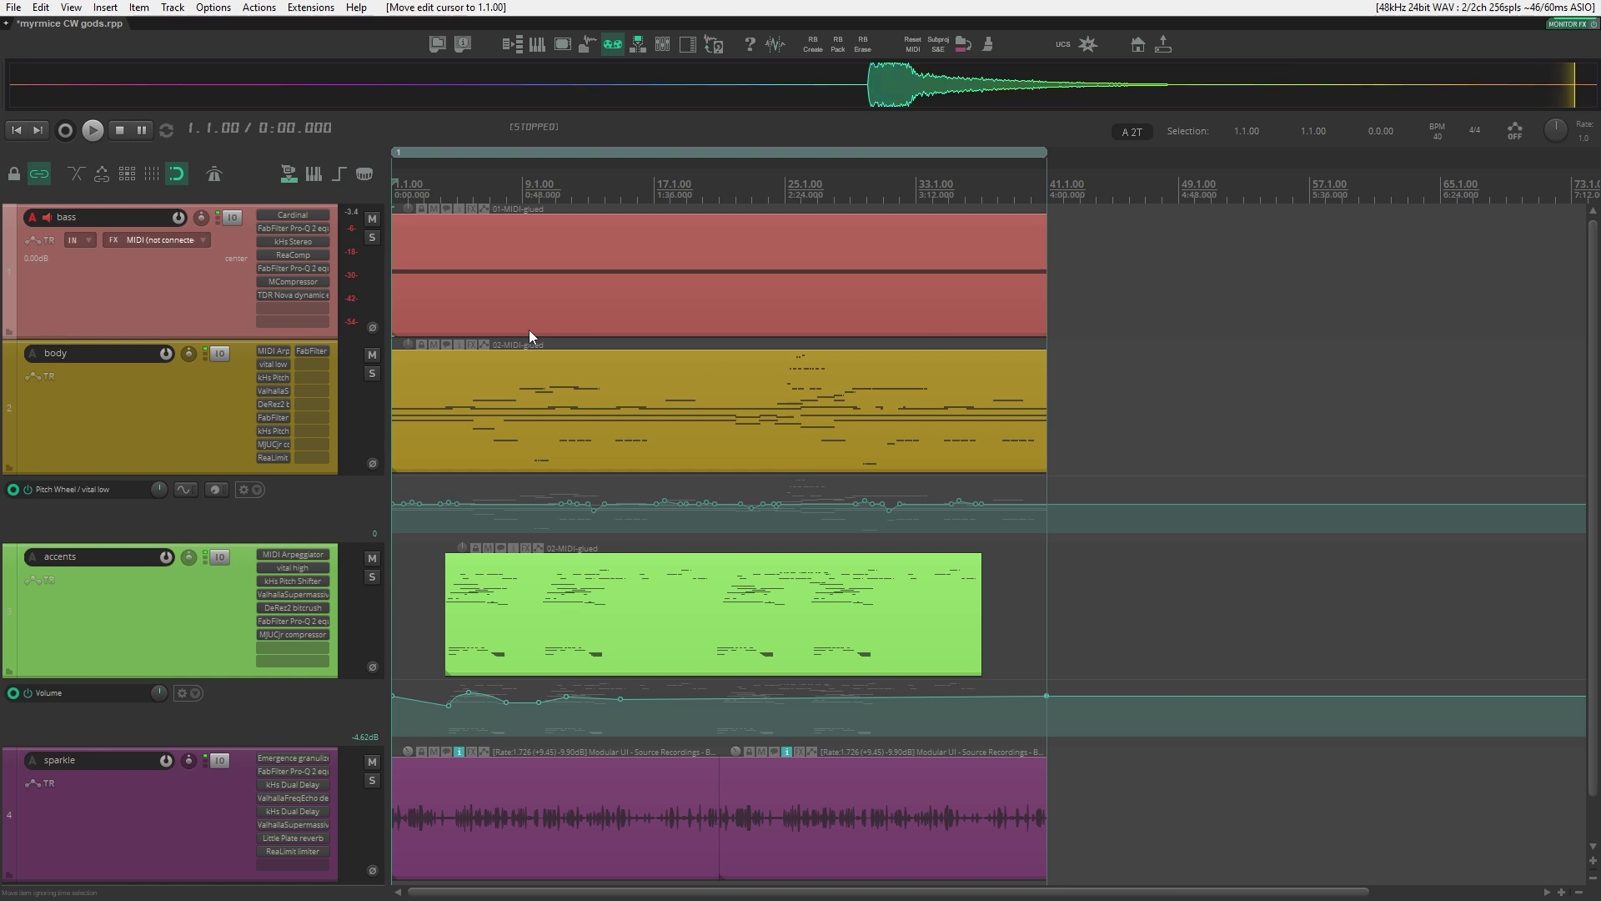
left_click(612, 44)
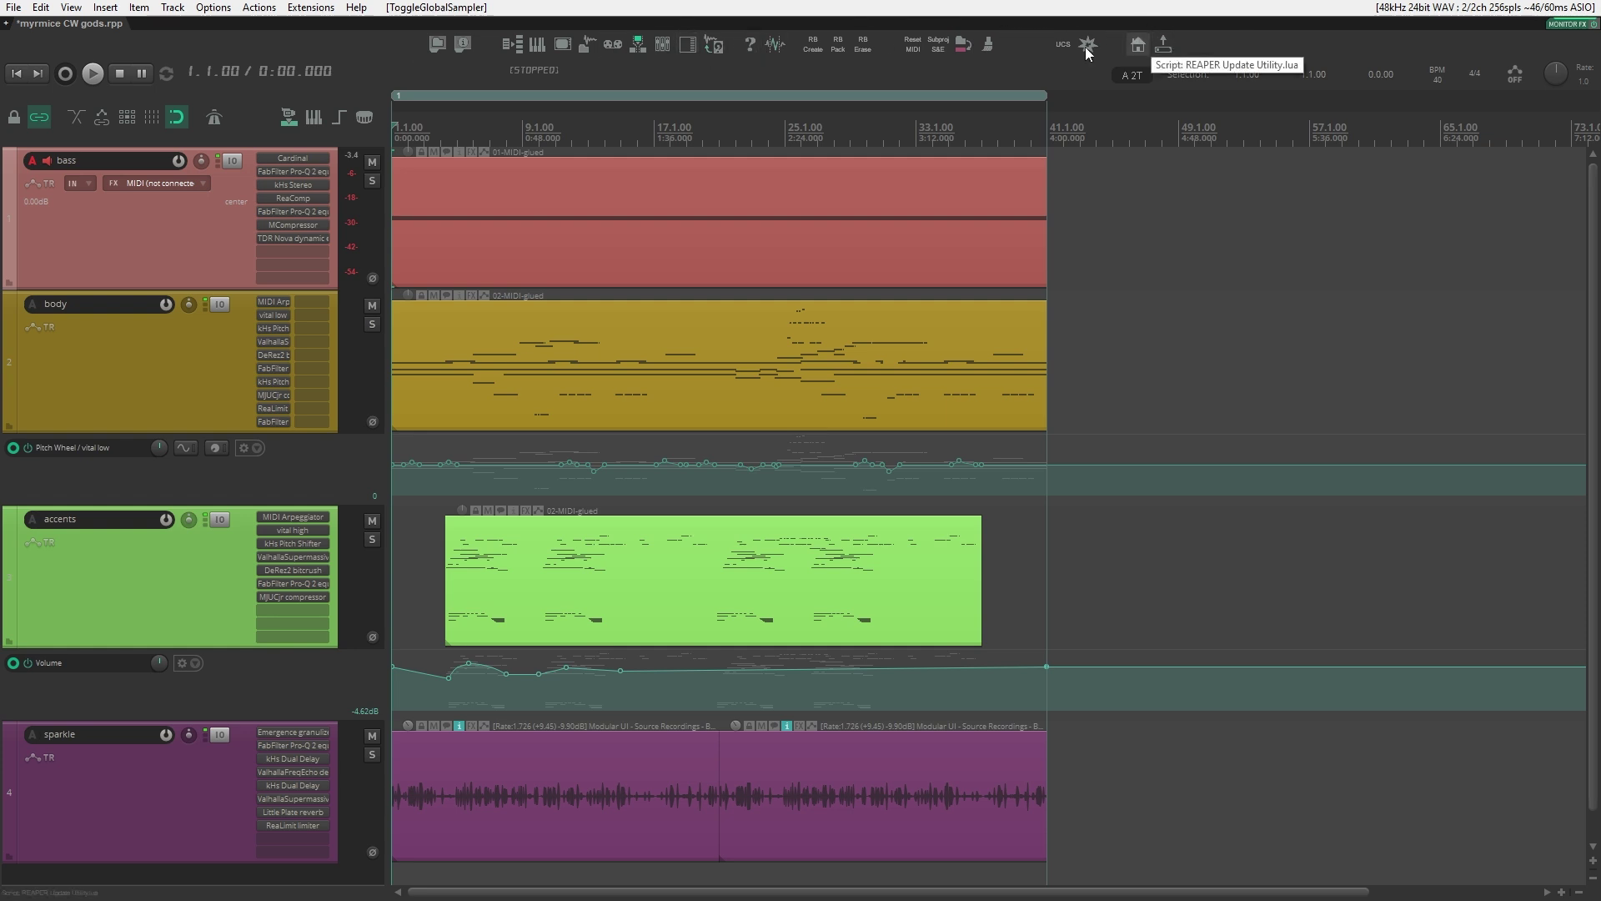
Step: Open ReaLauncher to view the recent projects filtered by CW, reposition its window, and close it
left_click(1136, 52)
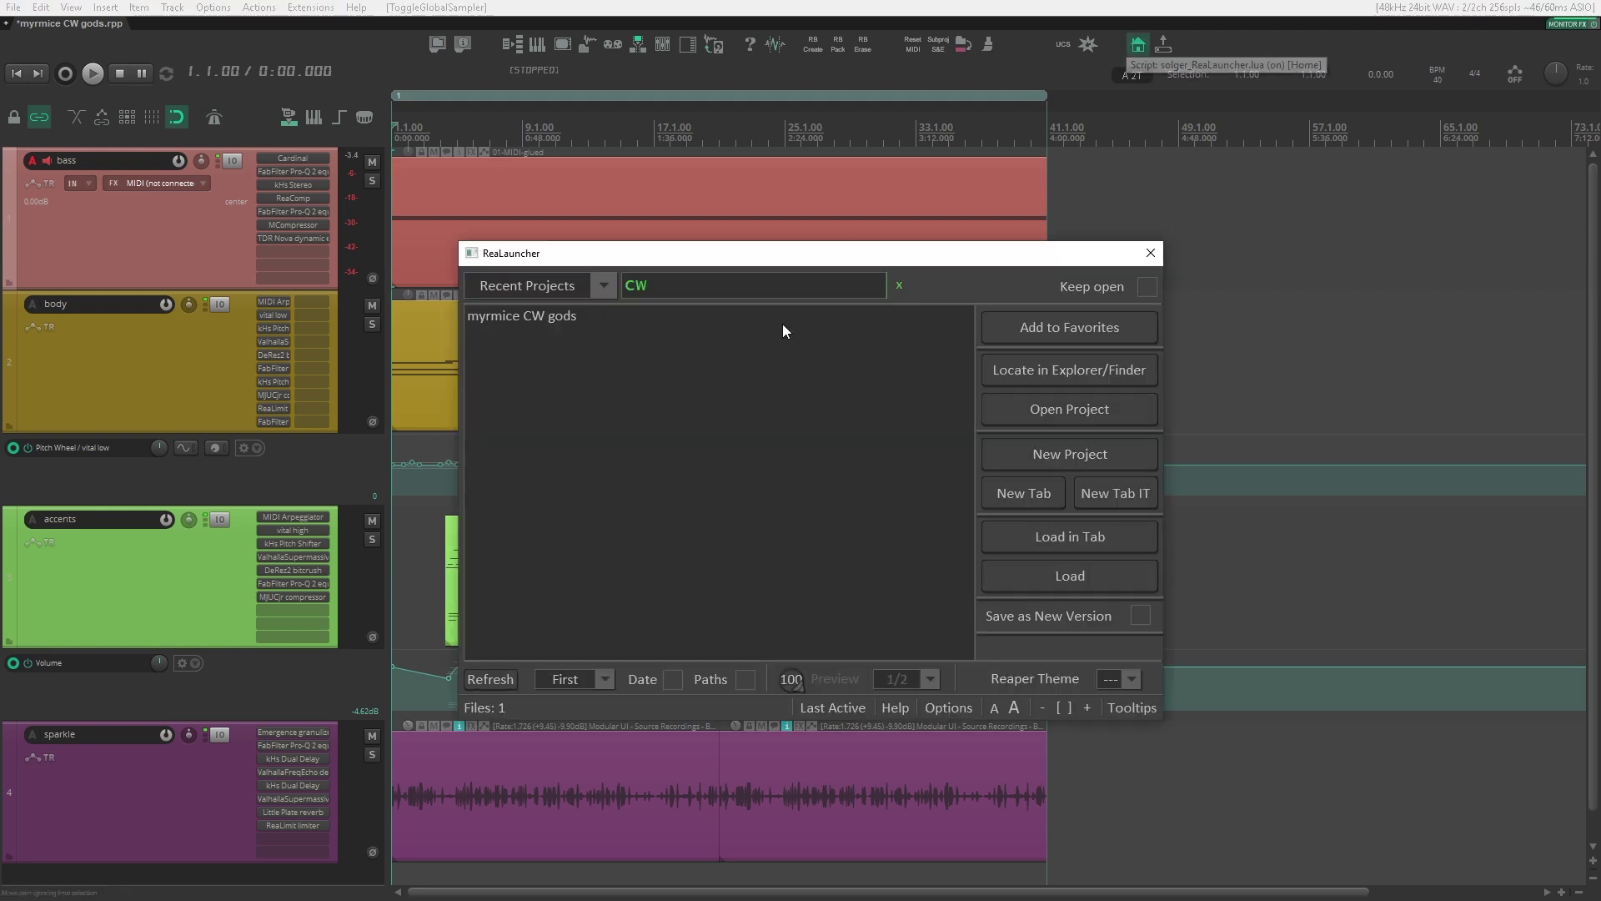
left_click(663, 285)
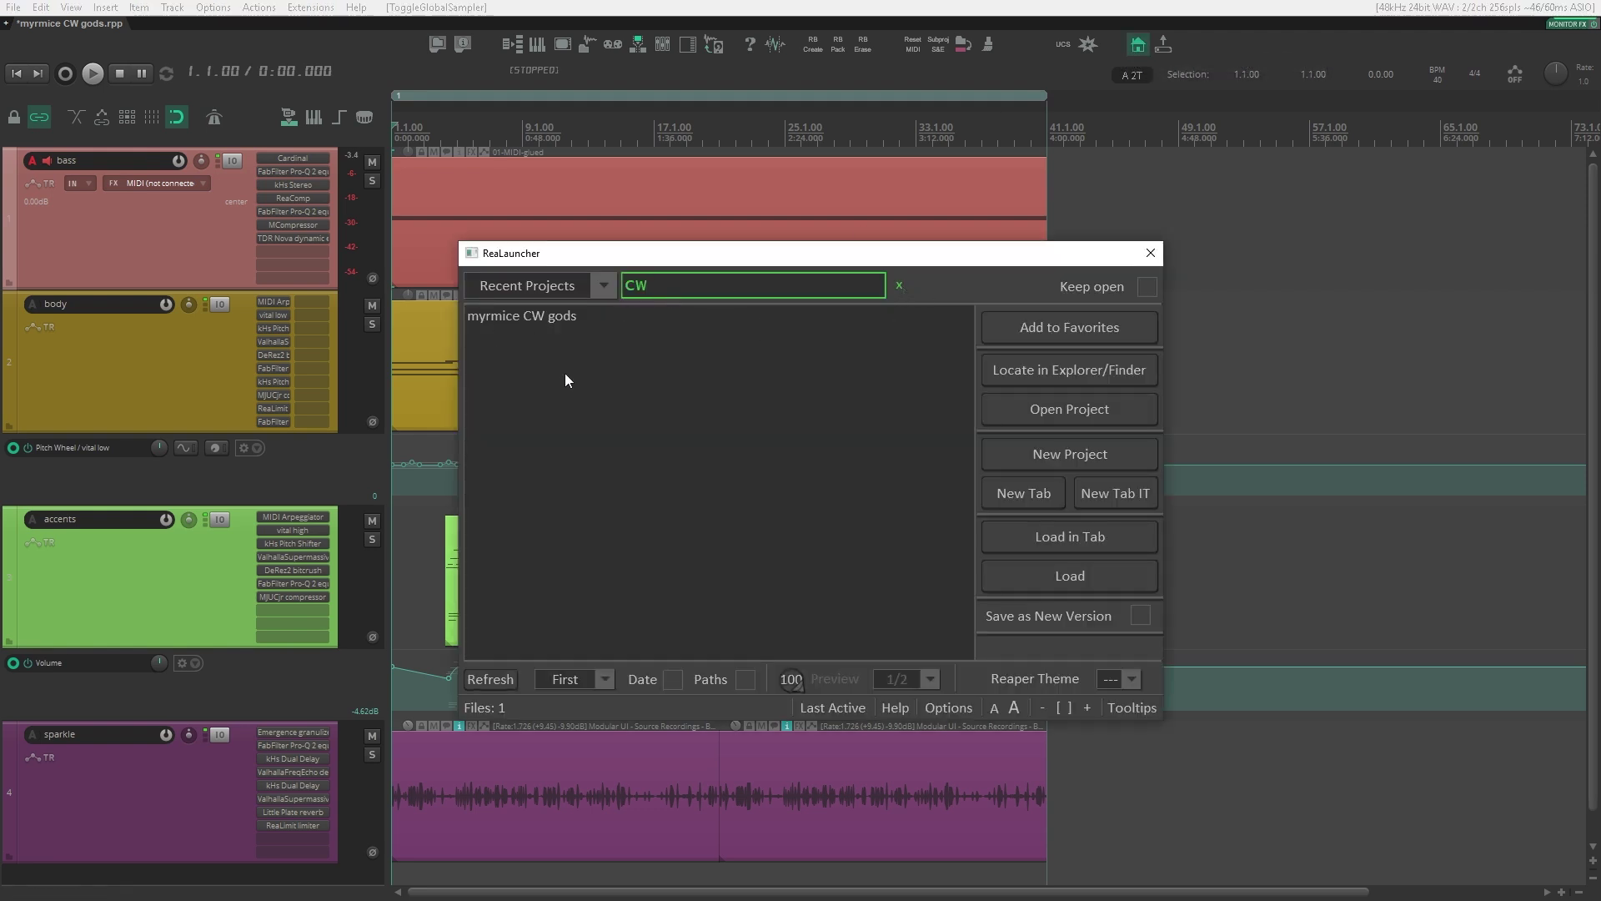
left_click_drag(567, 259, 580, 234)
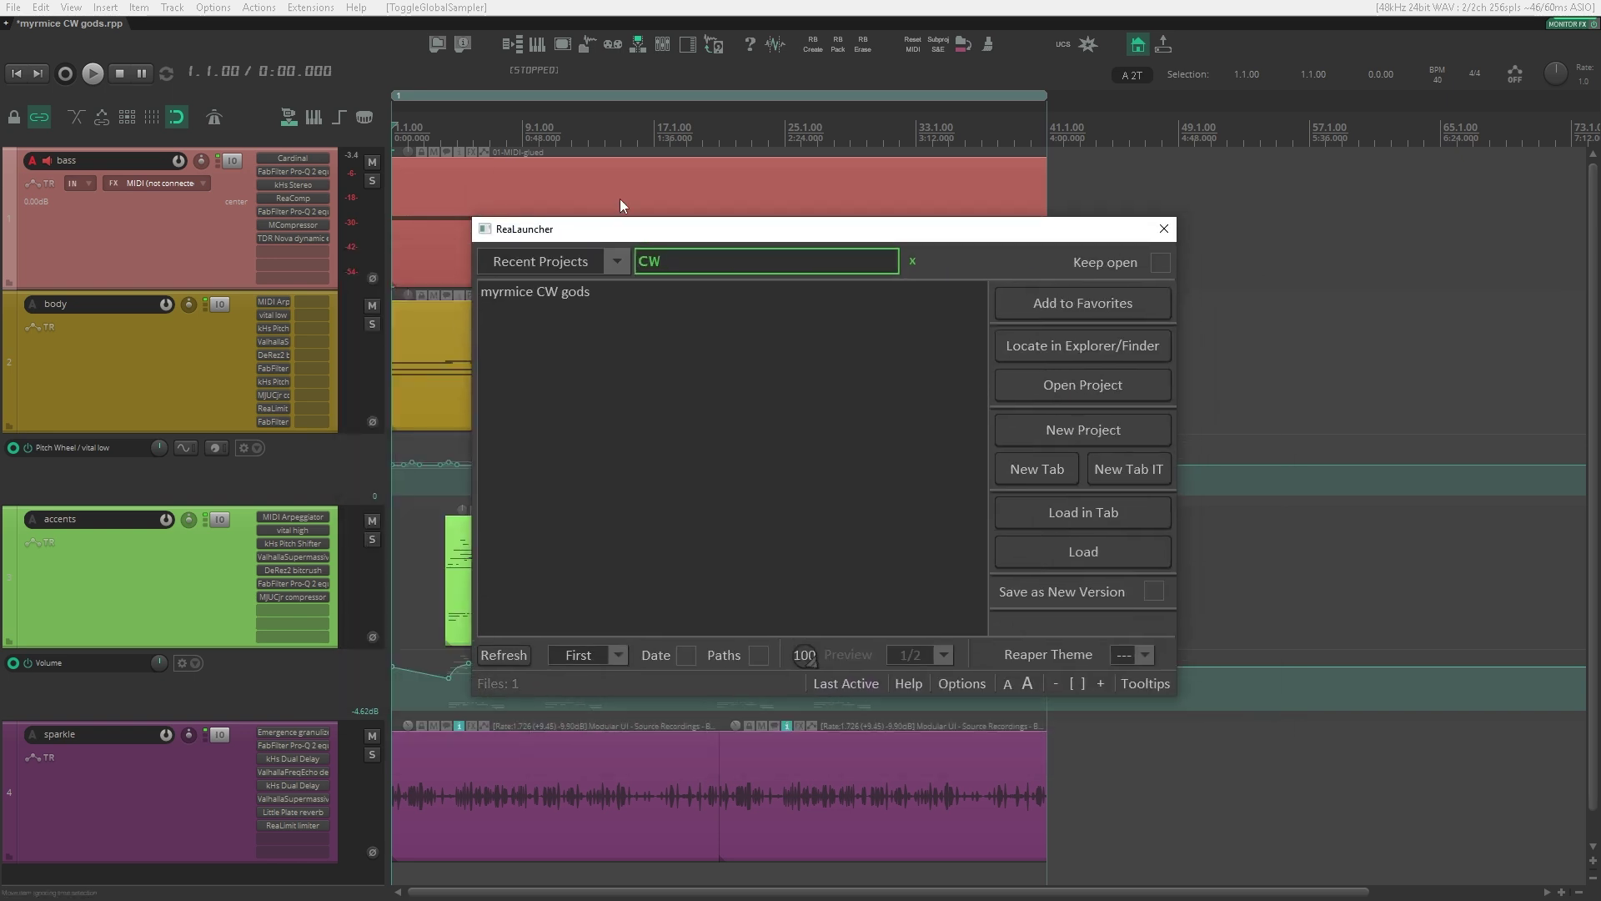
left_click_drag(671, 237, 635, 249)
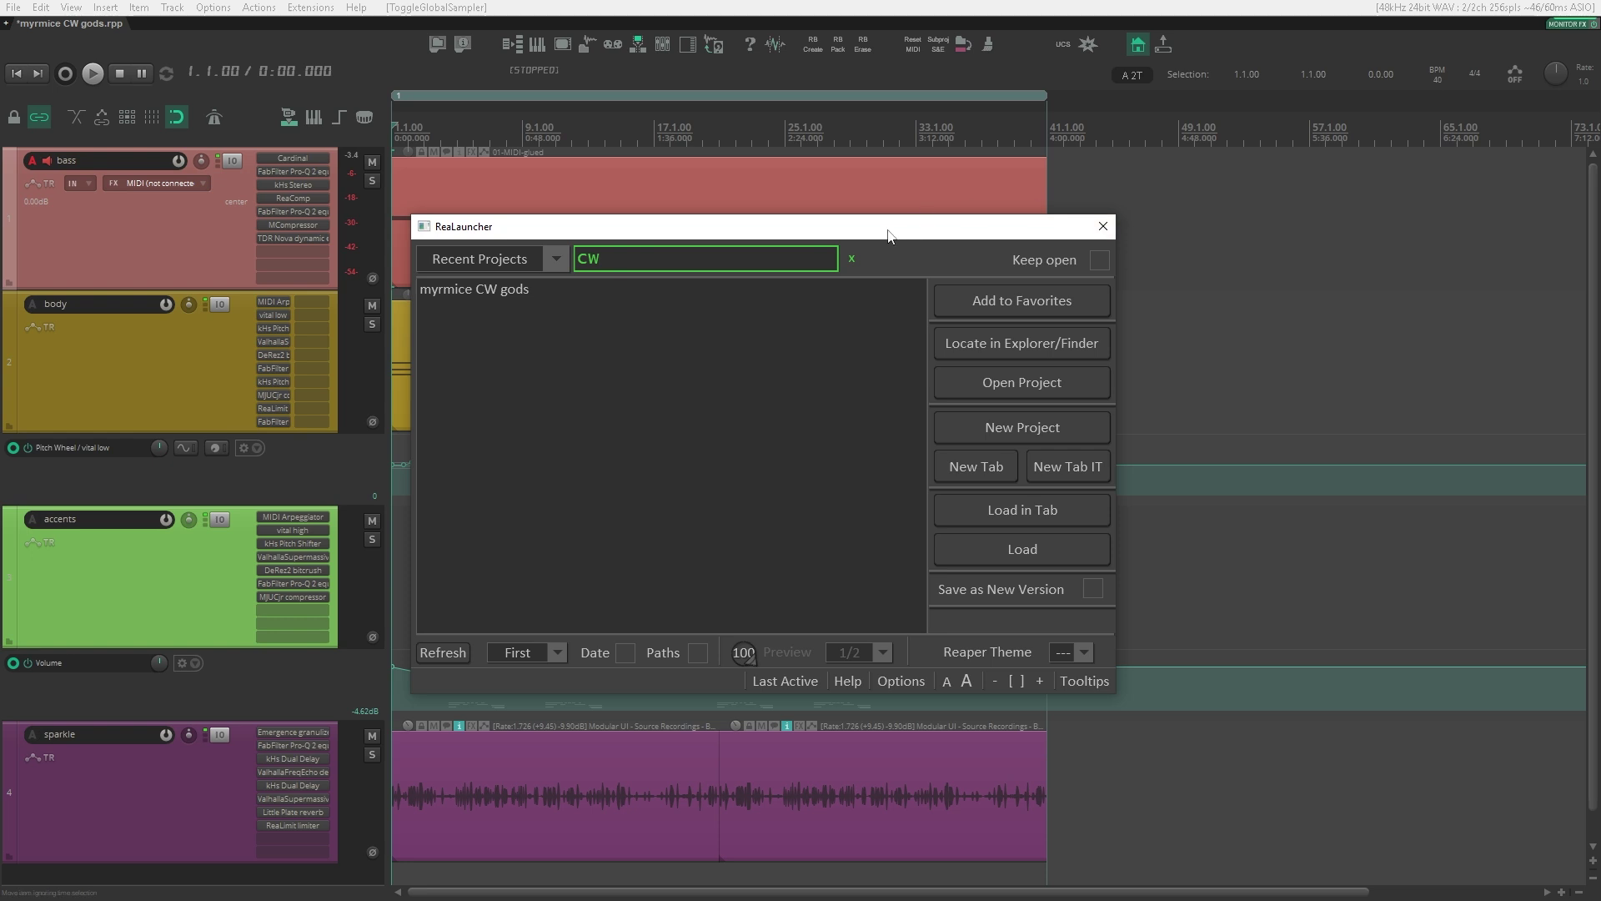
left_click_drag(888, 236, 918, 256)
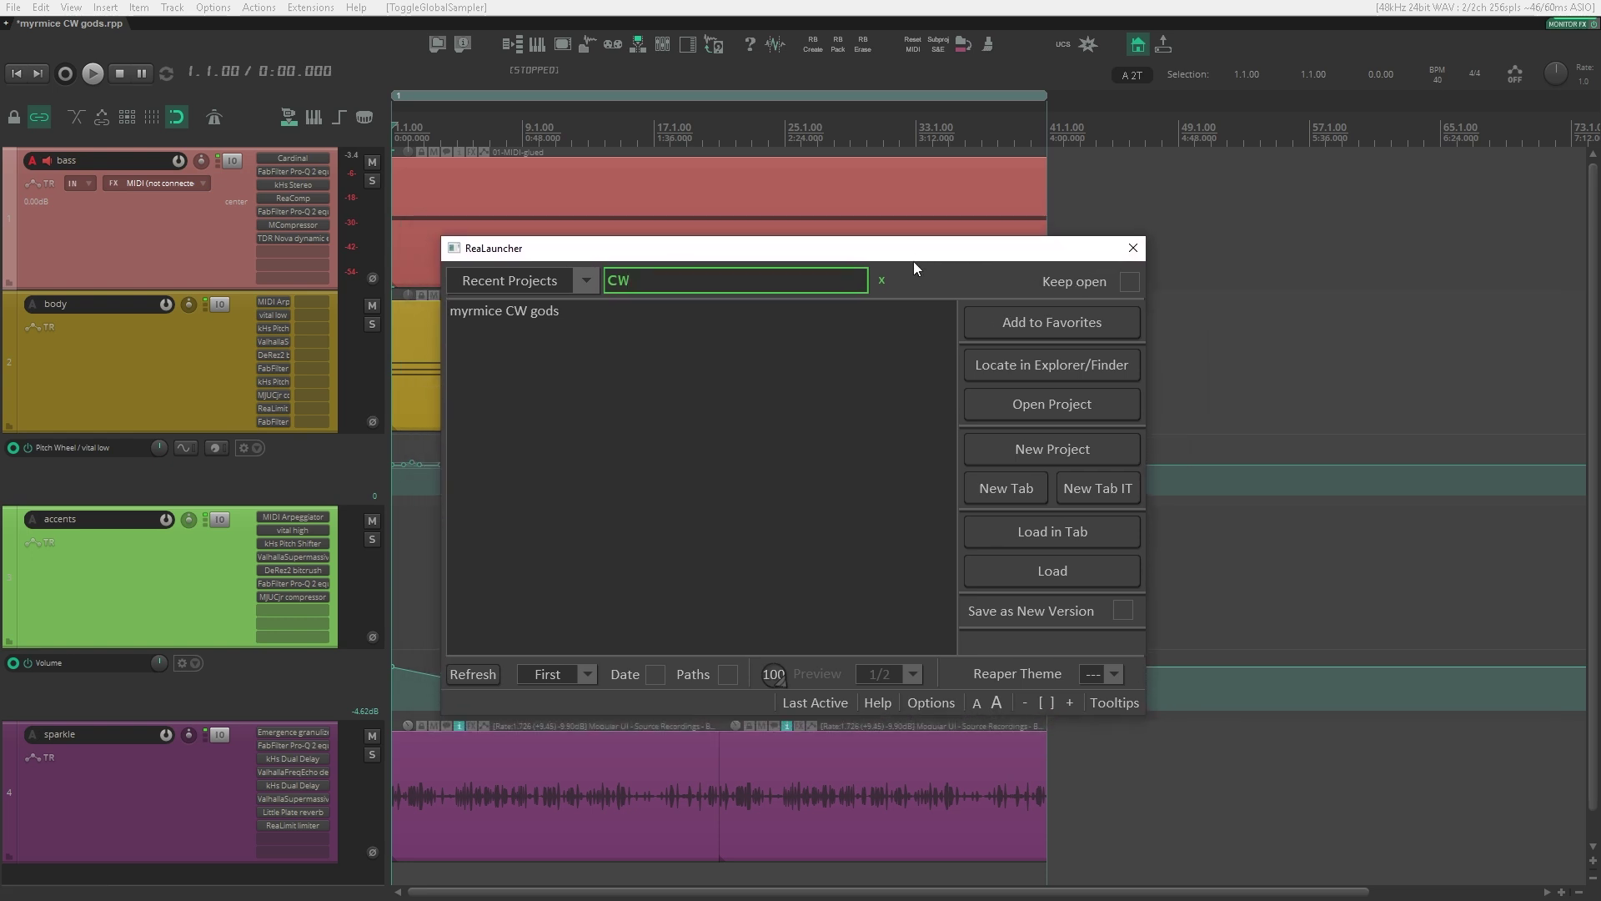
left_click(1132, 248)
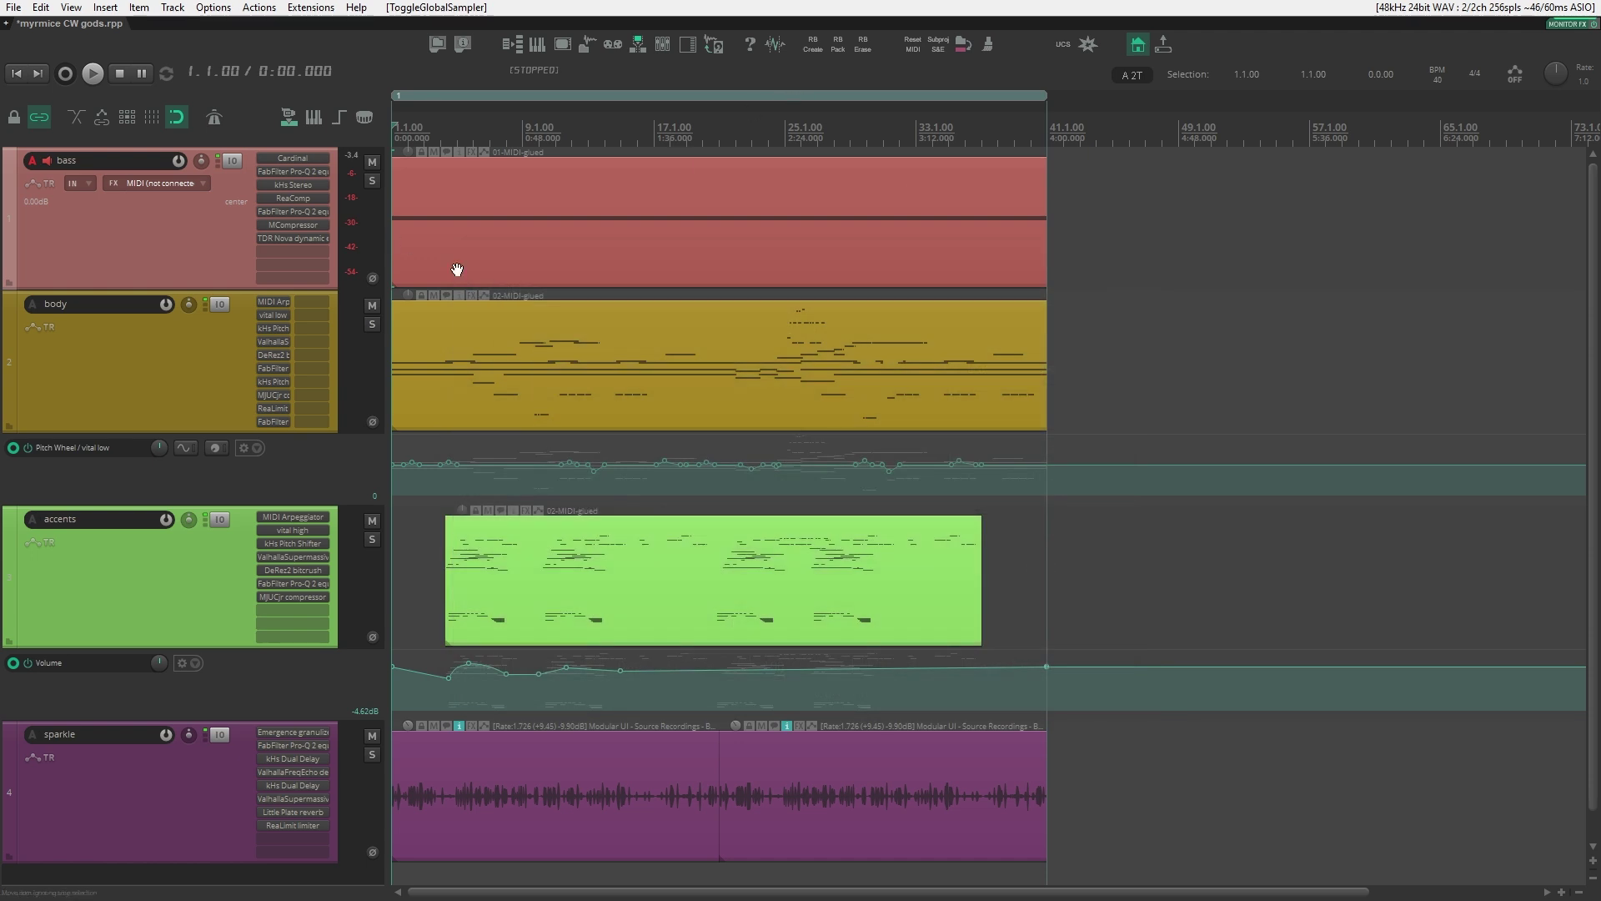